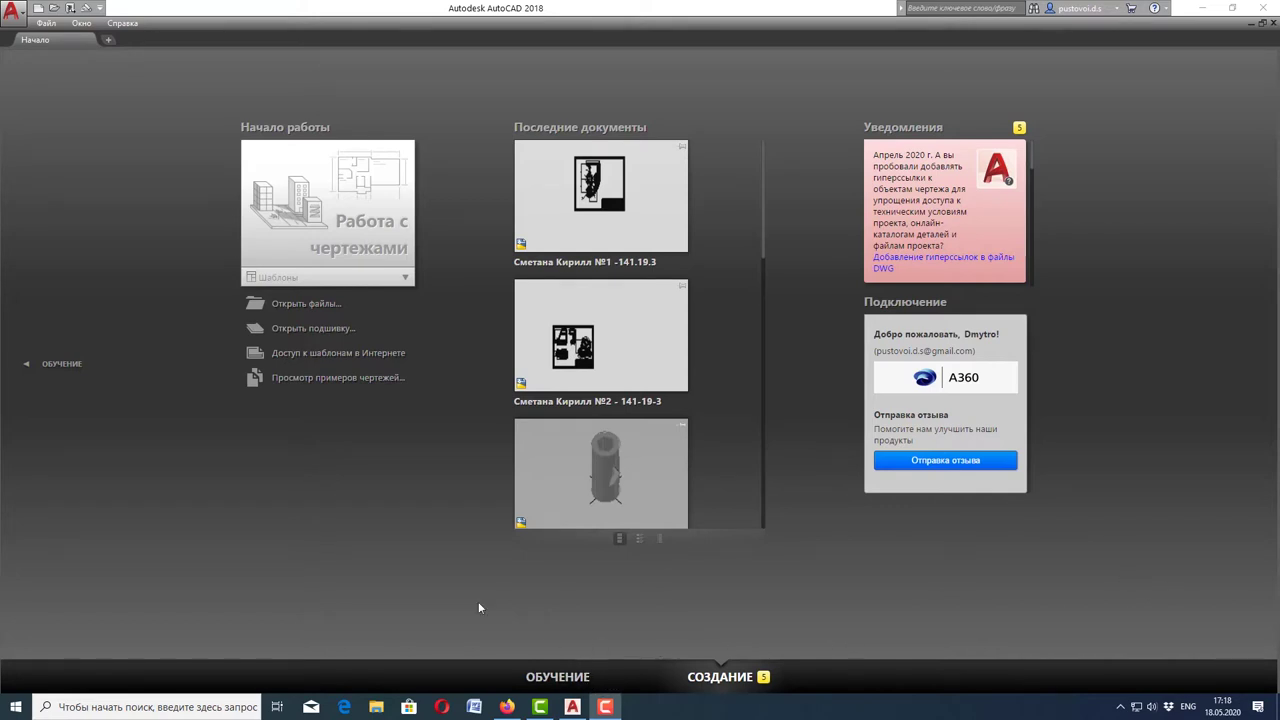
- Create a new drawing via Open without template – Metric, with the grid displayed
{"action": "left_click", "coordinate": [47, 24]}
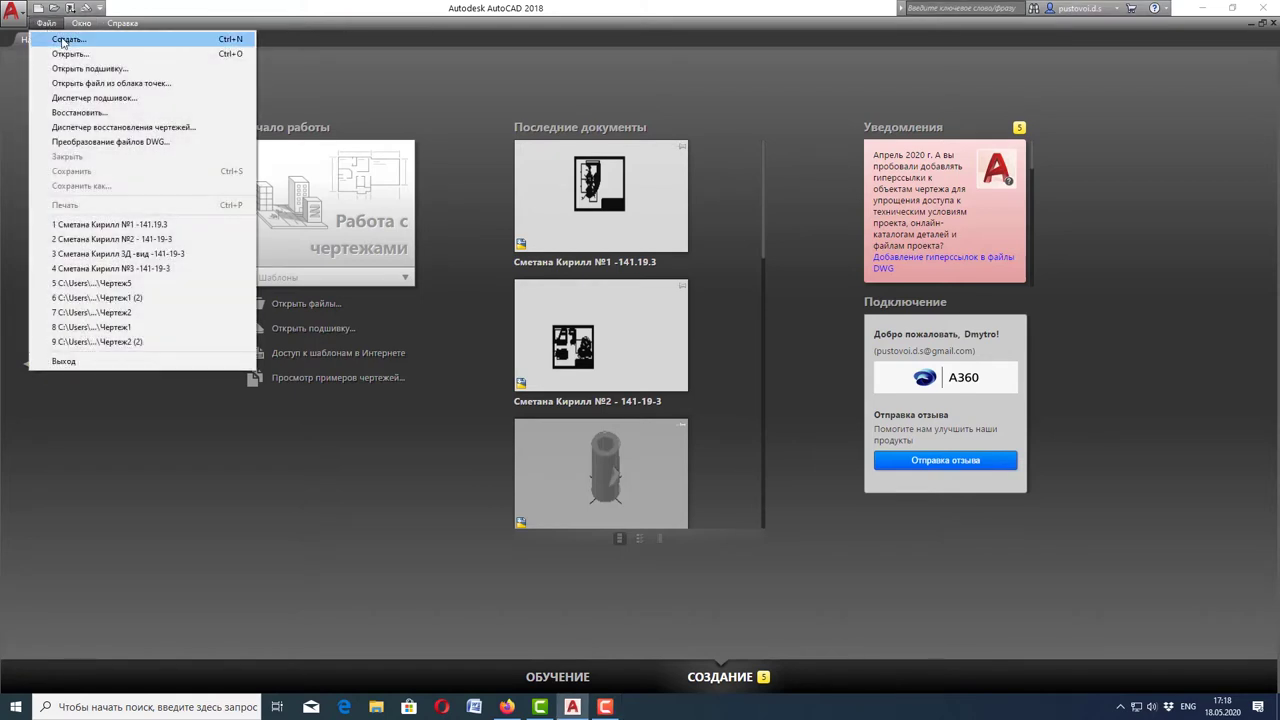
{"action": "left_click", "coordinate": [62, 40]}
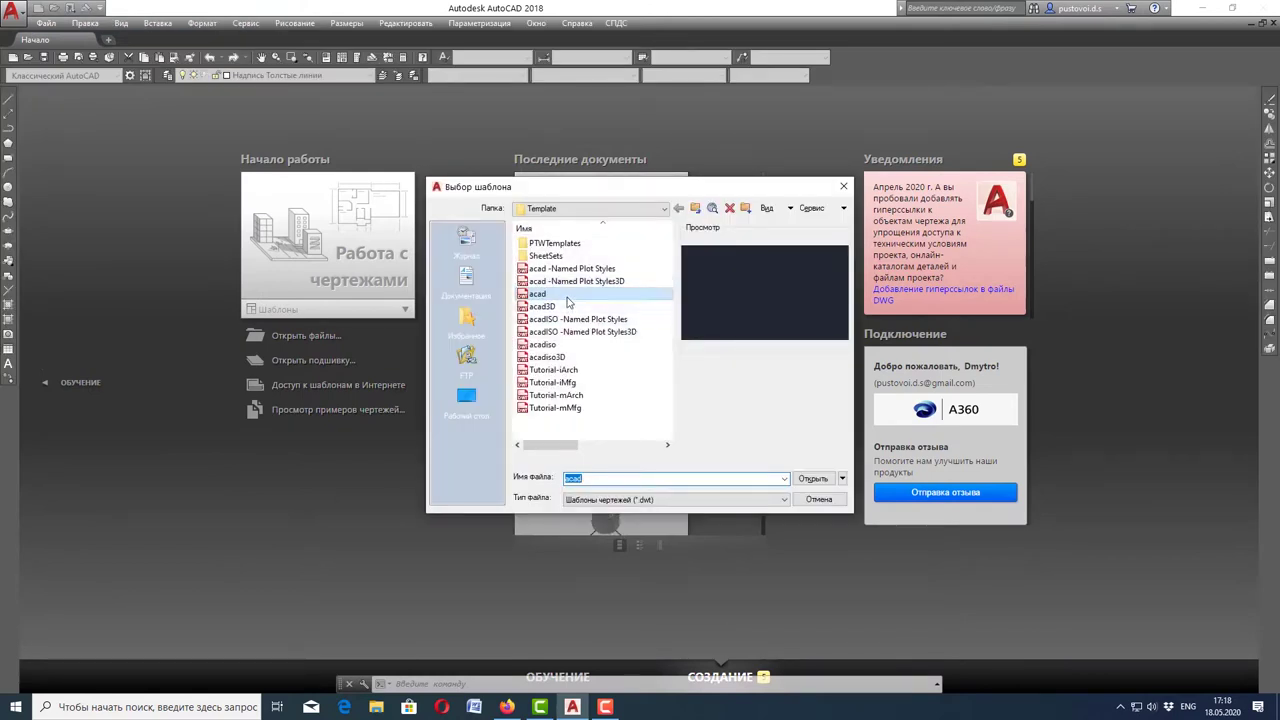
{"action": "left_click", "coordinate": [560, 294]}
{"action": "left_click", "coordinate": [842, 479]}
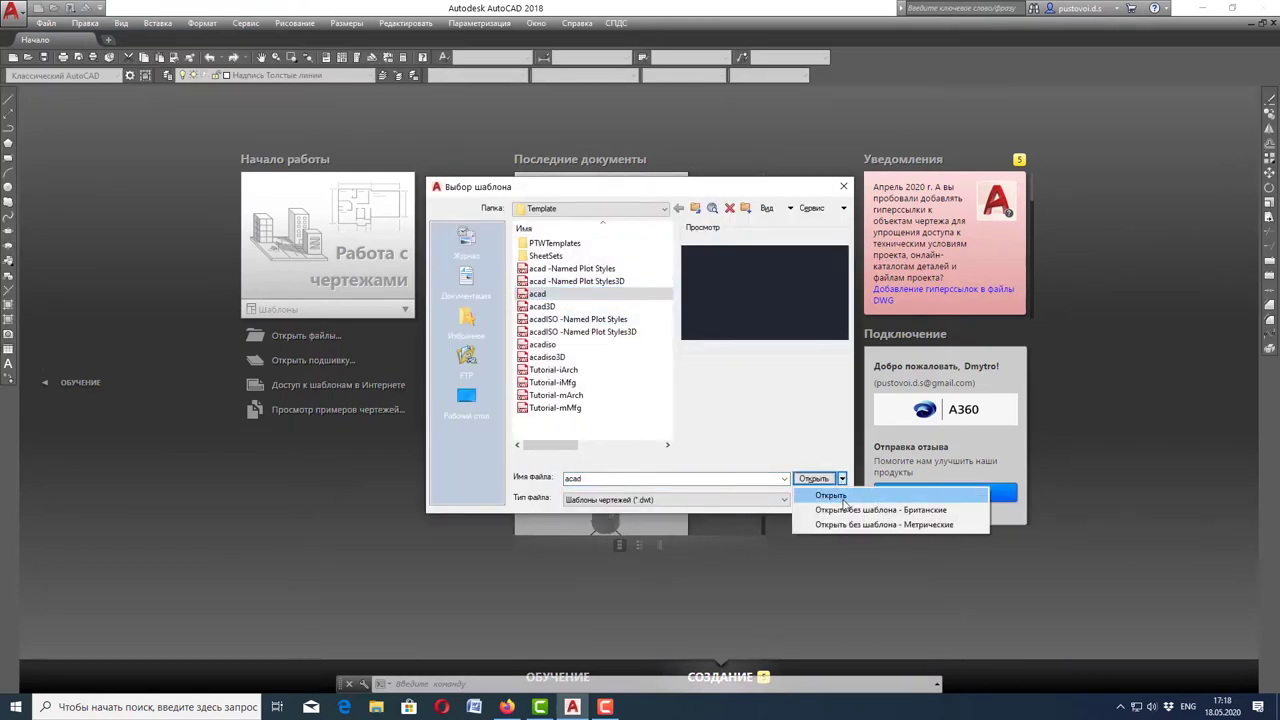
{"action": "left_click", "coordinate": [845, 525]}
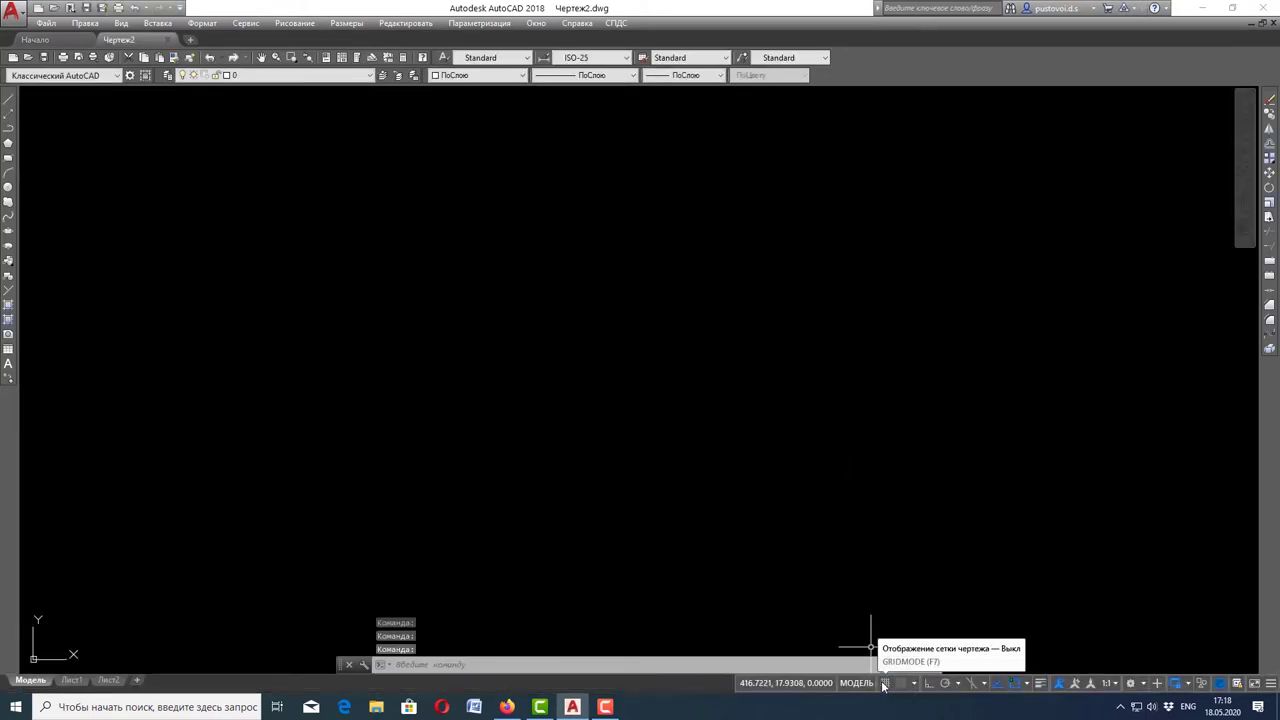
{"action": "left_click", "coordinate": [885, 683]}
{"action": "scroll", "coordinate": [801, 466], "scroll_direction": "down", "scroll_amount": 2}
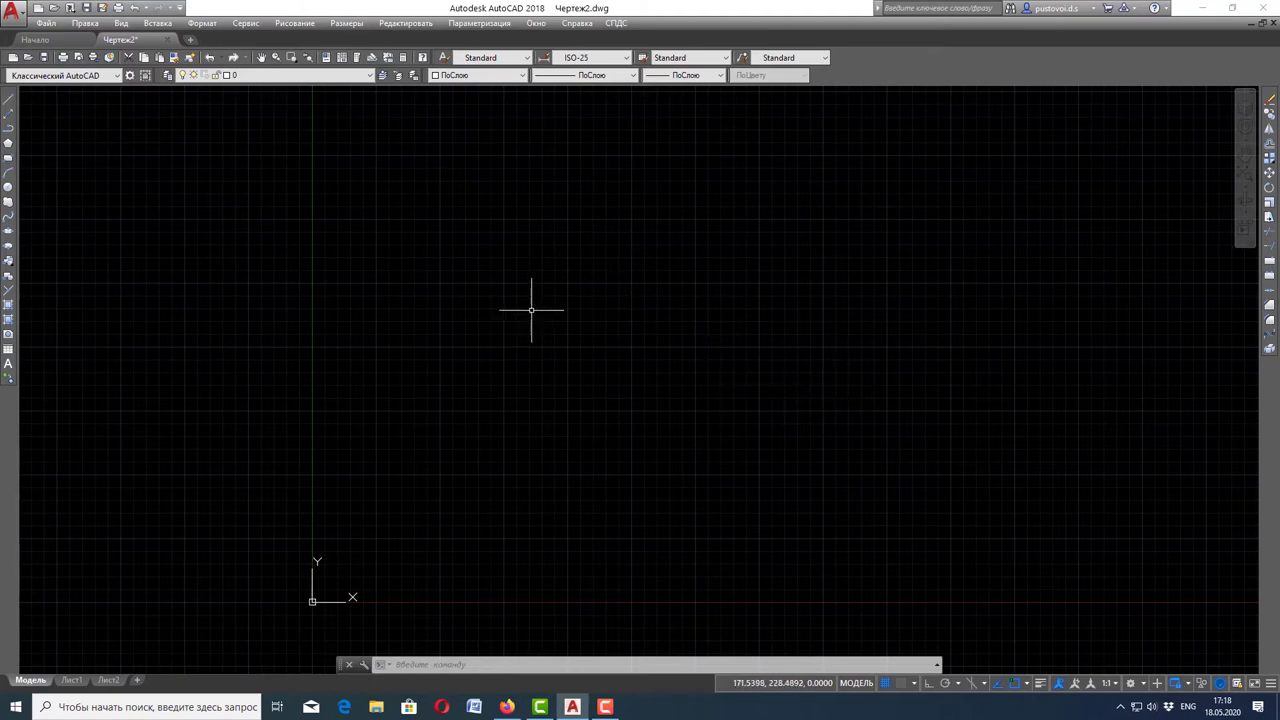
- Choose the A3 RU ГОСТ образец drawing as the block to insert
{"action": "left_click", "coordinate": [158, 23]}
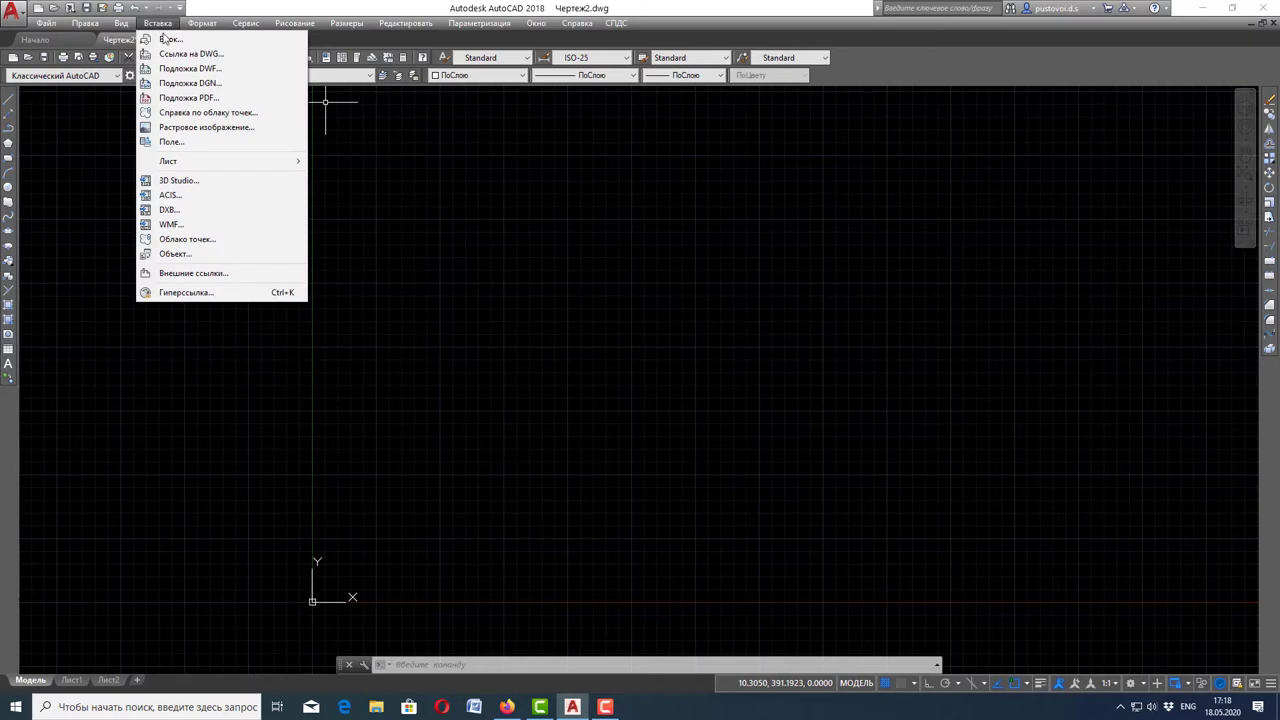
{"action": "left_click", "coordinate": [166, 40]}
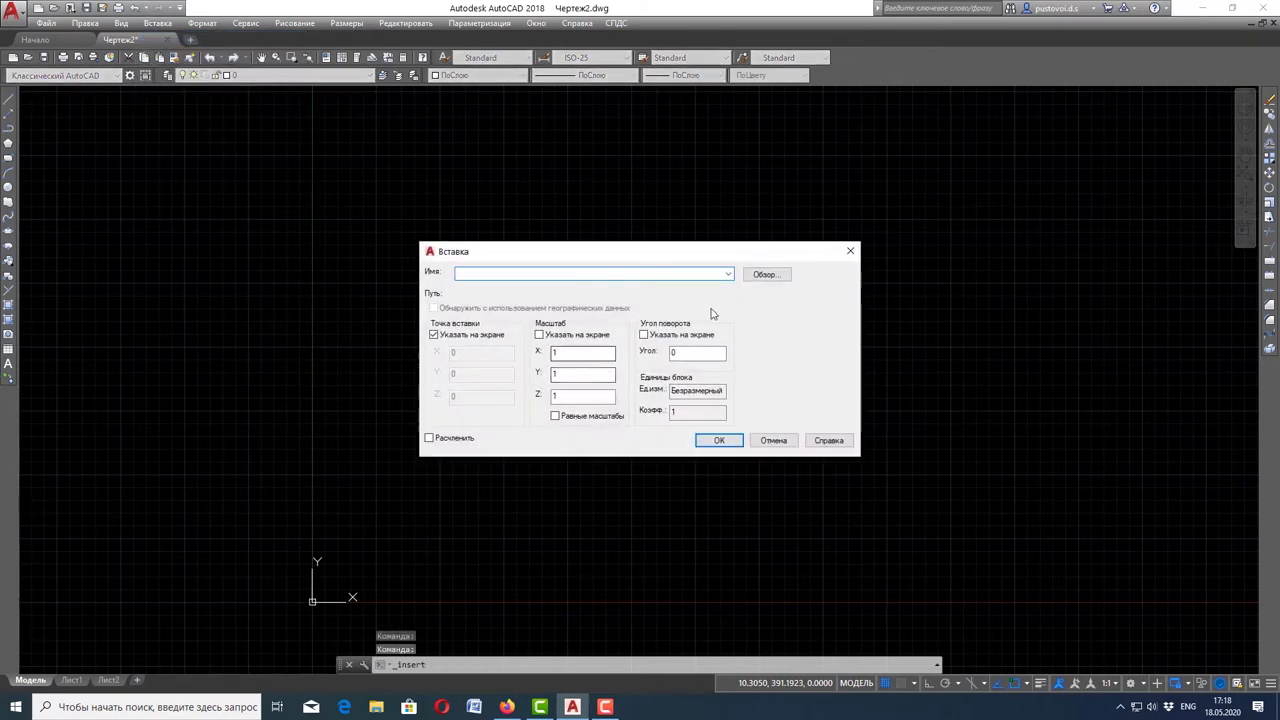
{"action": "left_click", "coordinate": [768, 274]}
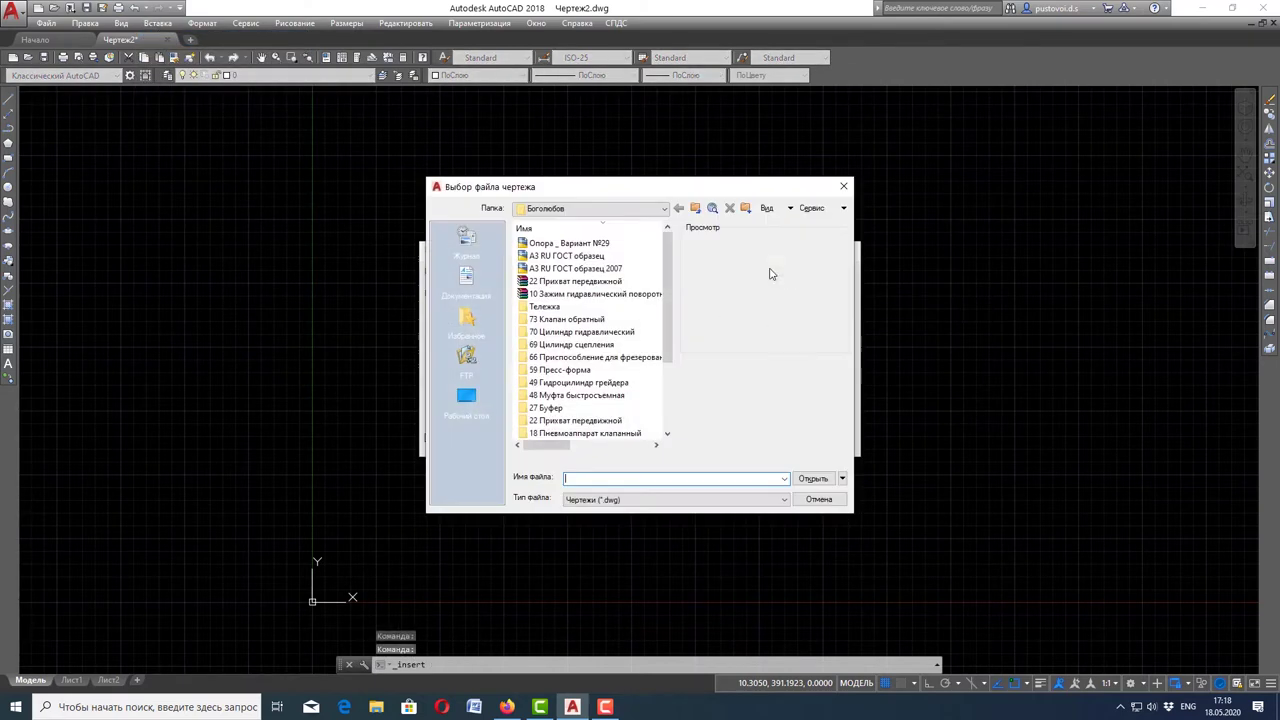
{"action": "left_click", "coordinate": [591, 259]}
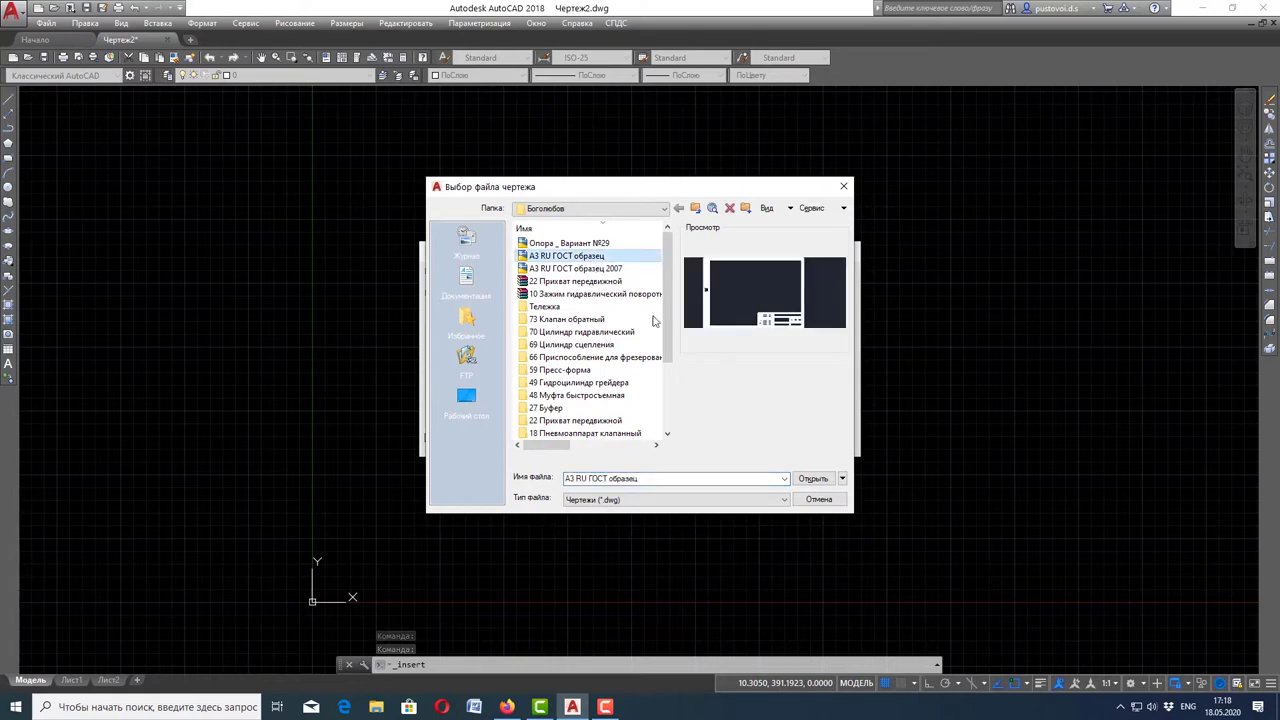
{"action": "left_click", "coordinate": [810, 479]}
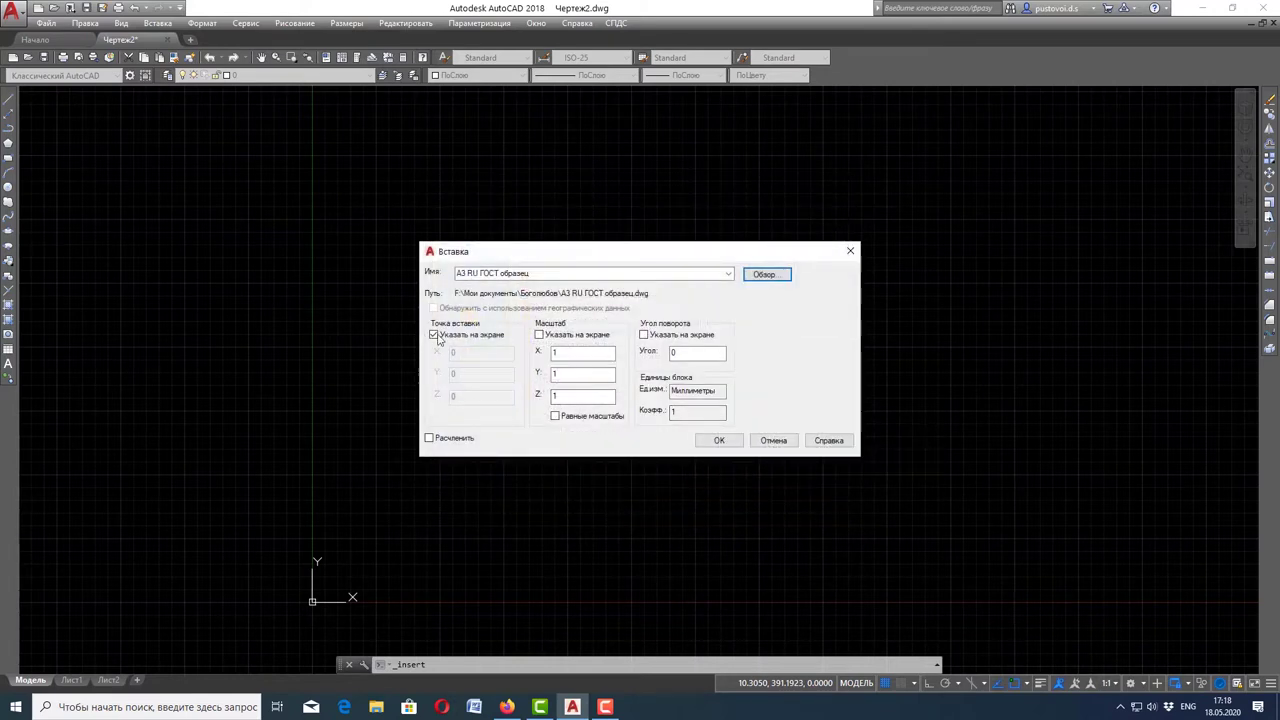
- Place the A3 frame at insertion point 0,0 and zoom to fit the whole frame
{"action": "left_click", "coordinate": [716, 441]}
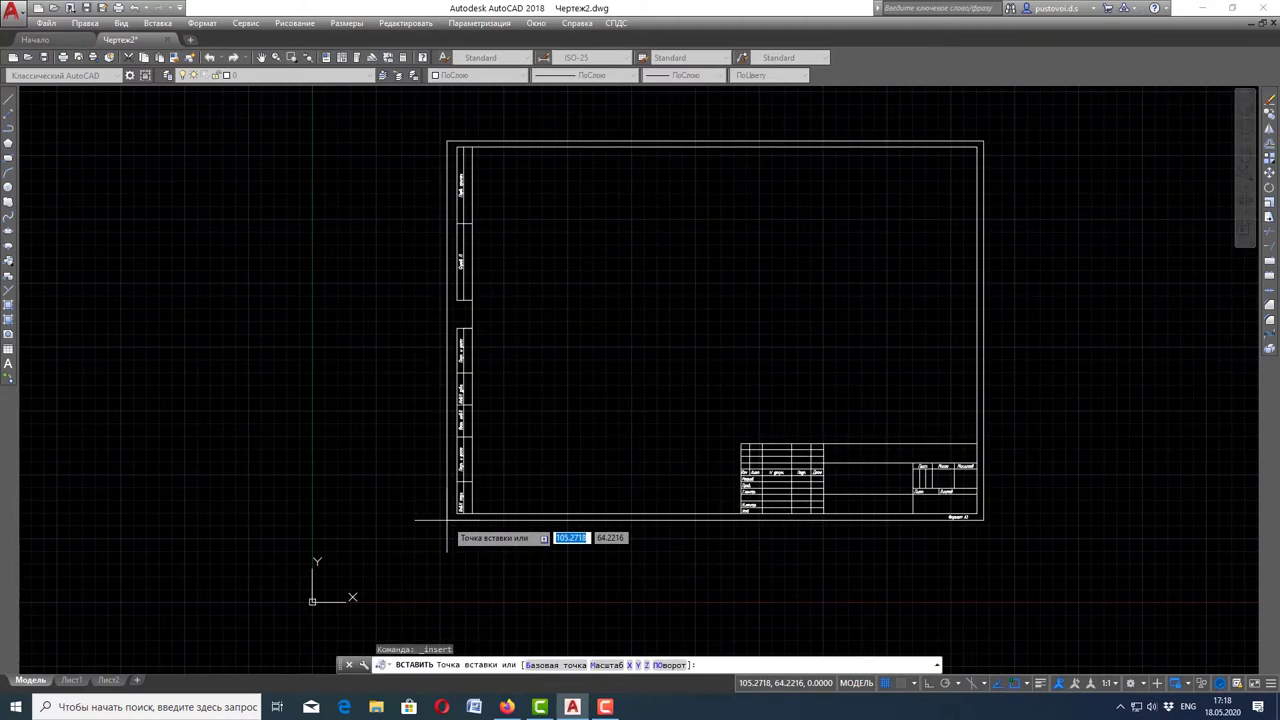
{"action": "type", "text": "0"}
{"action": "key", "text": "Tab"}
{"action": "type", "text": "0"}
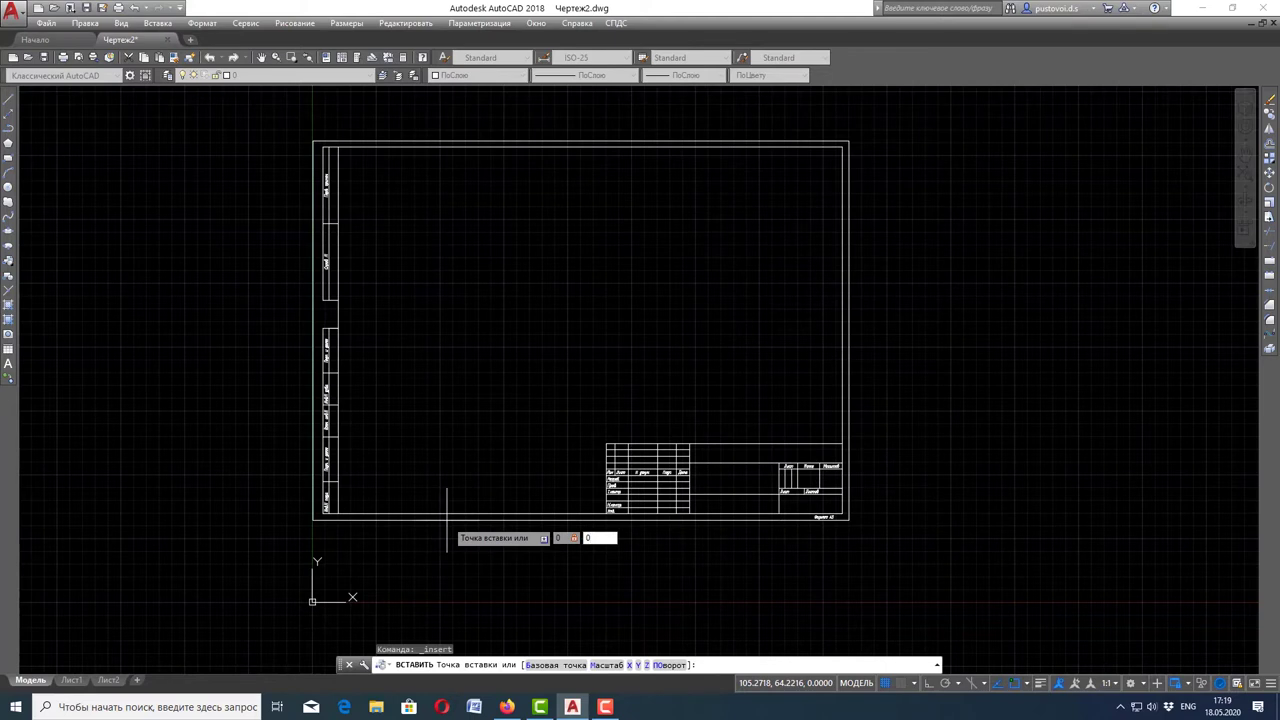
{"action": "key", "text": "Return"}
{"action": "key", "text": "Escape"}
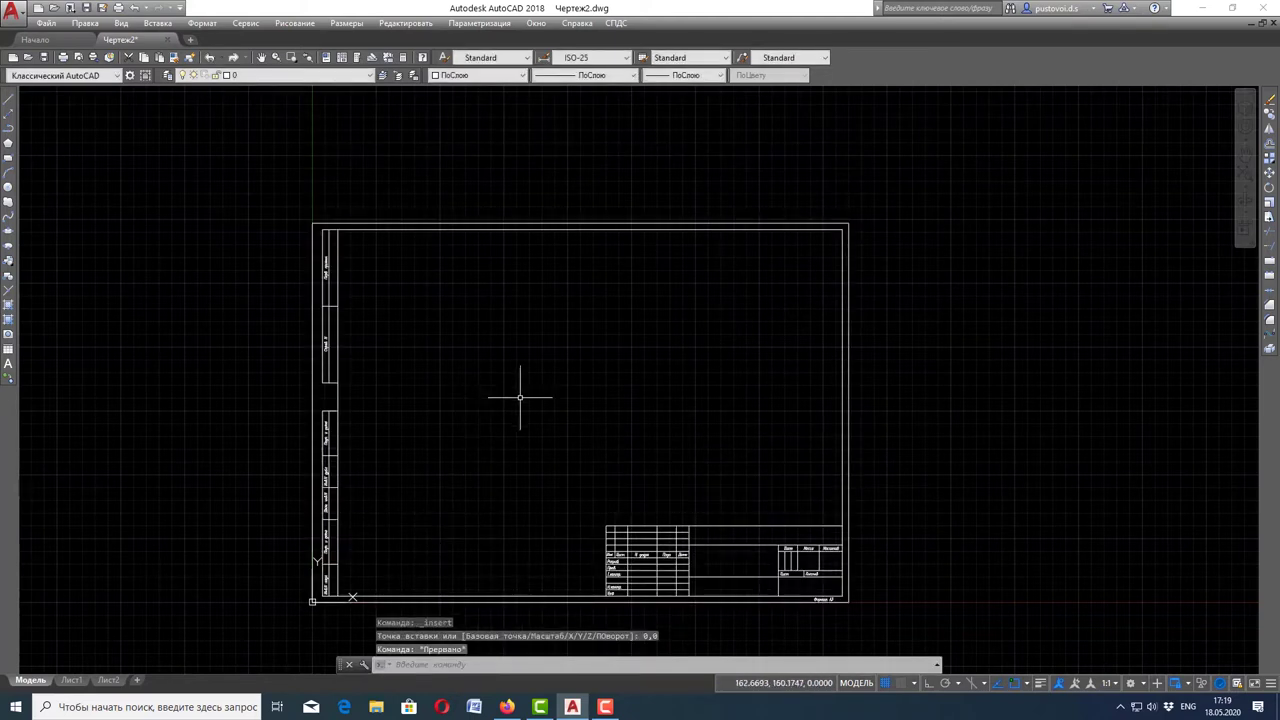
{"action": "left_click", "coordinate": [1244, 173]}
{"action": "left_click", "coordinate": [1244, 173]}
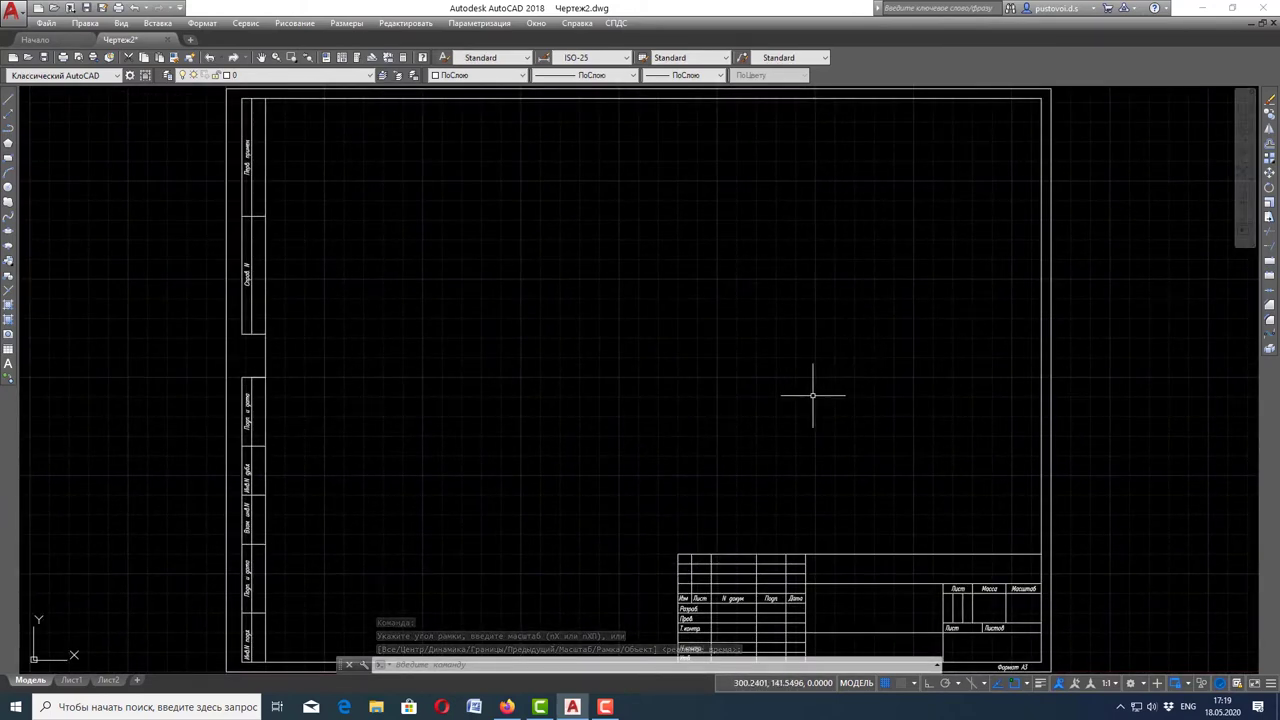
- Switch to the assignment PDF in Firefox, zoom out, and scroll to locate drawing 30
{"action": "left_click", "coordinate": [507, 707]}
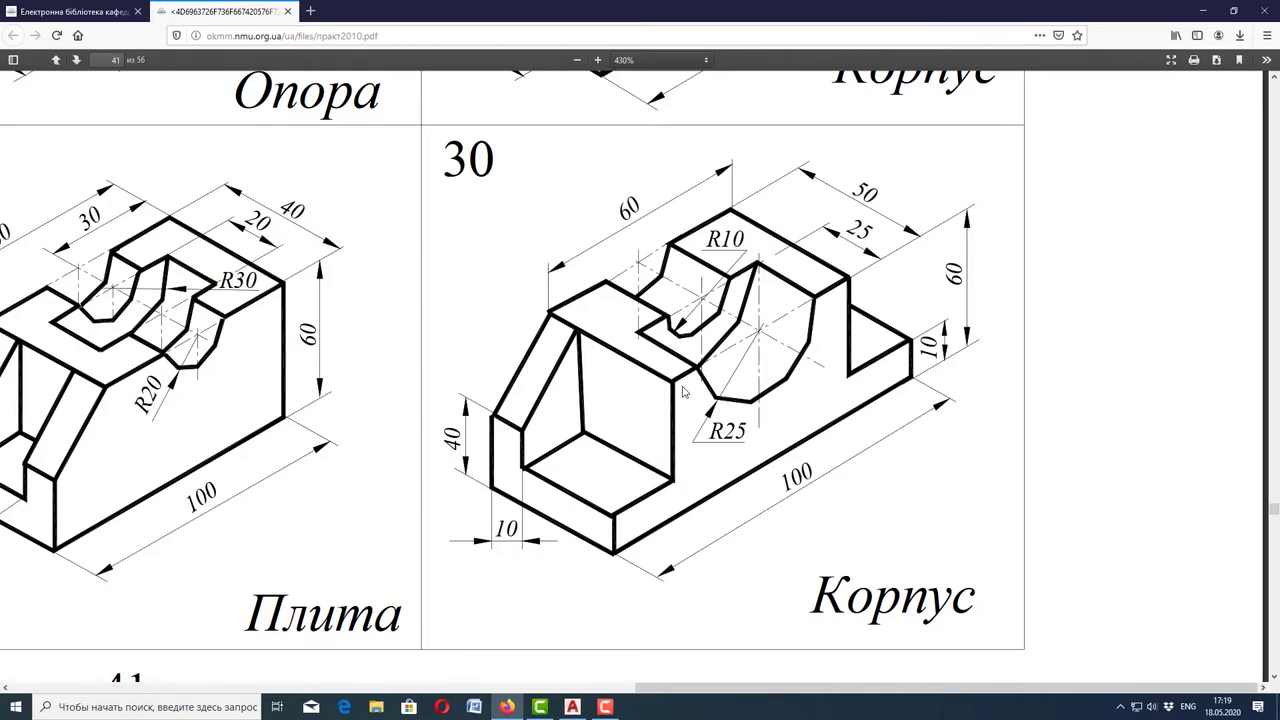
{"action": "scroll", "coordinate": [683, 392], "scroll_direction": "up", "scroll_amount": 5}
{"action": "left_click", "coordinate": [577, 60]}
{"action": "left_click", "coordinate": [577, 60]}
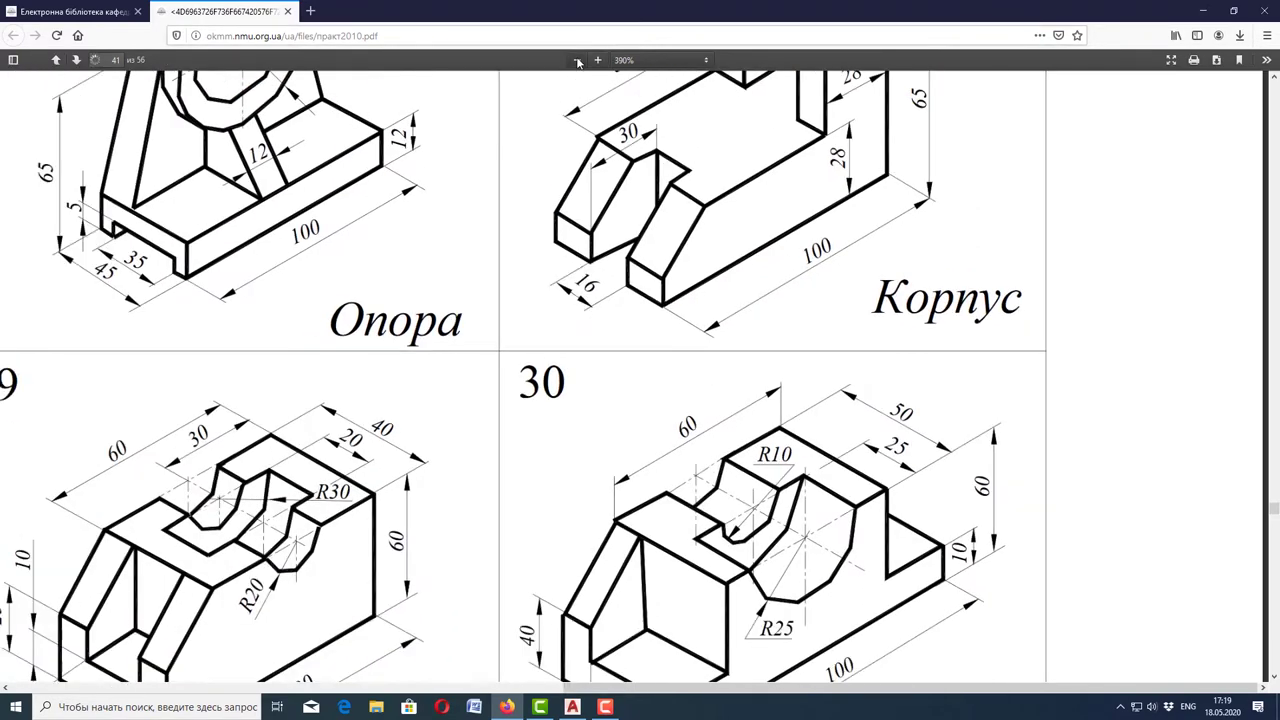
{"action": "left_click", "coordinate": [577, 60]}
{"action": "left_click", "coordinate": [577, 60]}
{"action": "left_click", "coordinate": [577, 60]}
{"action": "scroll", "coordinate": [680, 300], "scroll_direction": "up", "scroll_amount": 4}
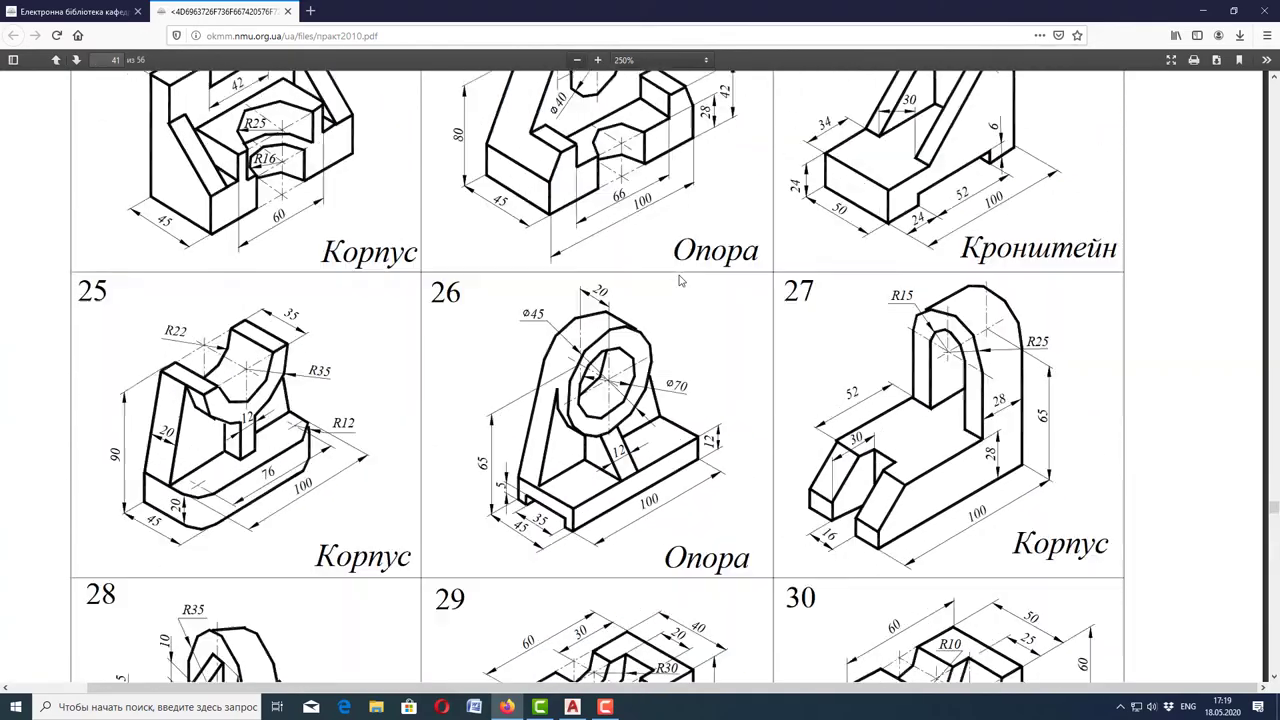
{"action": "scroll", "coordinate": [680, 300], "scroll_direction": "up", "scroll_amount": 5}
{"action": "scroll", "coordinate": [679, 281], "scroll_direction": "up", "scroll_amount": 5}
{"action": "scroll", "coordinate": [679, 281], "scroll_direction": "up", "scroll_amount": 6}
{"action": "scroll", "coordinate": [679, 281], "scroll_direction": "up", "scroll_amount": 5}
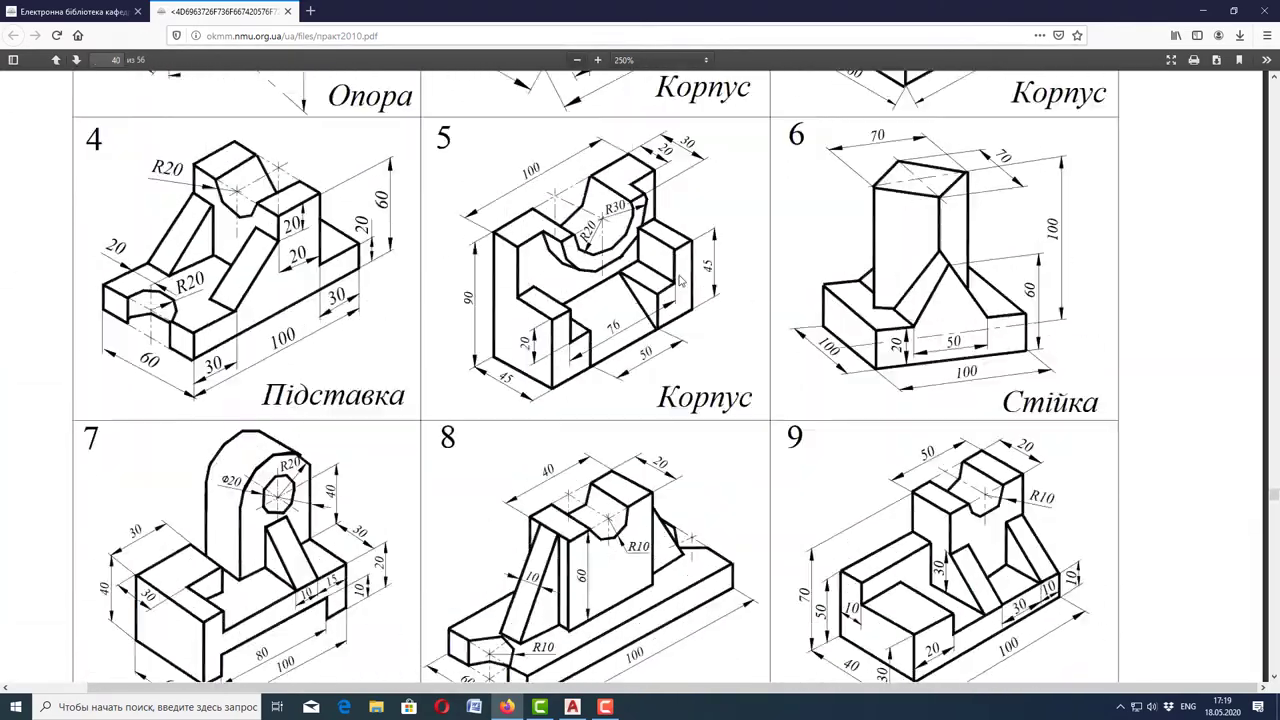
{"action": "scroll", "coordinate": [679, 281], "scroll_direction": "up", "scroll_amount": 4}
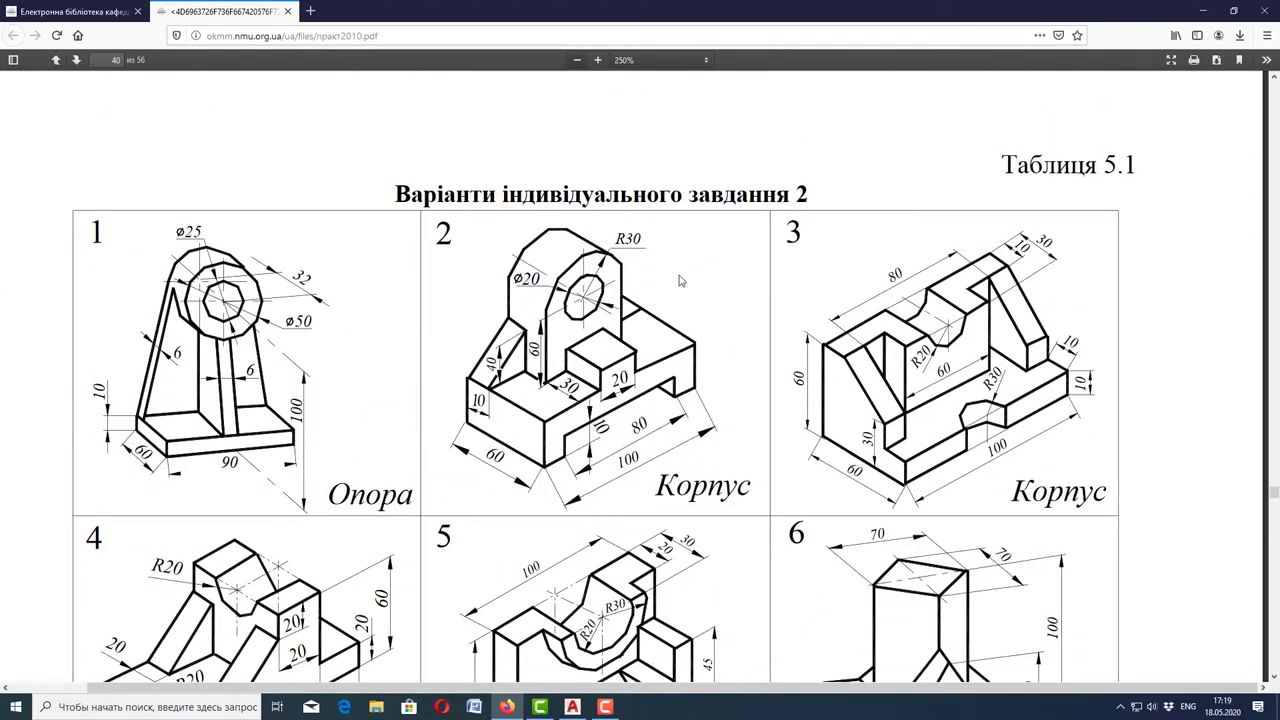
{"action": "scroll", "coordinate": [679, 281], "scroll_direction": "down", "scroll_amount": 1}
{"action": "scroll", "coordinate": [679, 281], "scroll_direction": "down", "scroll_amount": 4}
{"action": "scroll", "coordinate": [679, 281], "scroll_direction": "down", "scroll_amount": 6}
{"action": "scroll", "coordinate": [679, 281], "scroll_direction": "down", "scroll_amount": 6}
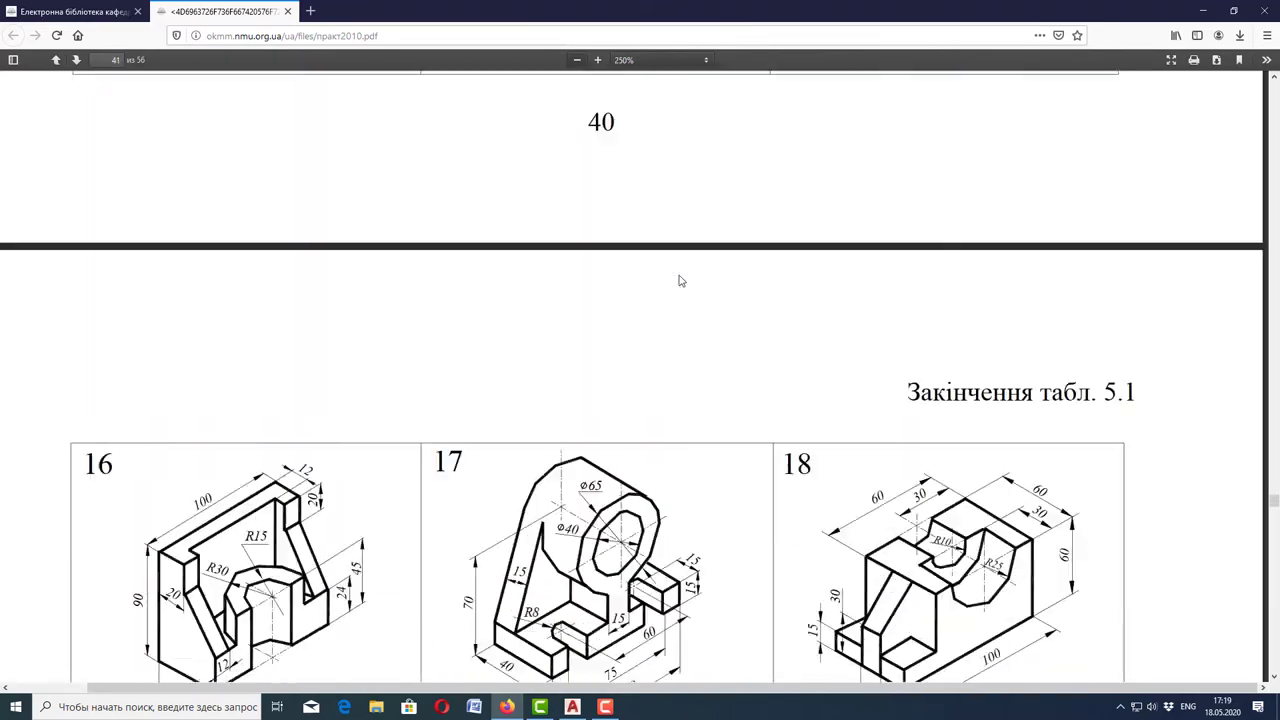
{"action": "scroll", "coordinate": [679, 281], "scroll_direction": "down", "scroll_amount": 6}
{"action": "scroll", "coordinate": [679, 281], "scroll_direction": "down", "scroll_amount": 4}
{"action": "scroll", "coordinate": [679, 281], "scroll_direction": "down", "scroll_amount": 3}
{"action": "scroll", "coordinate": [679, 281], "scroll_direction": "down", "scroll_amount": 2}
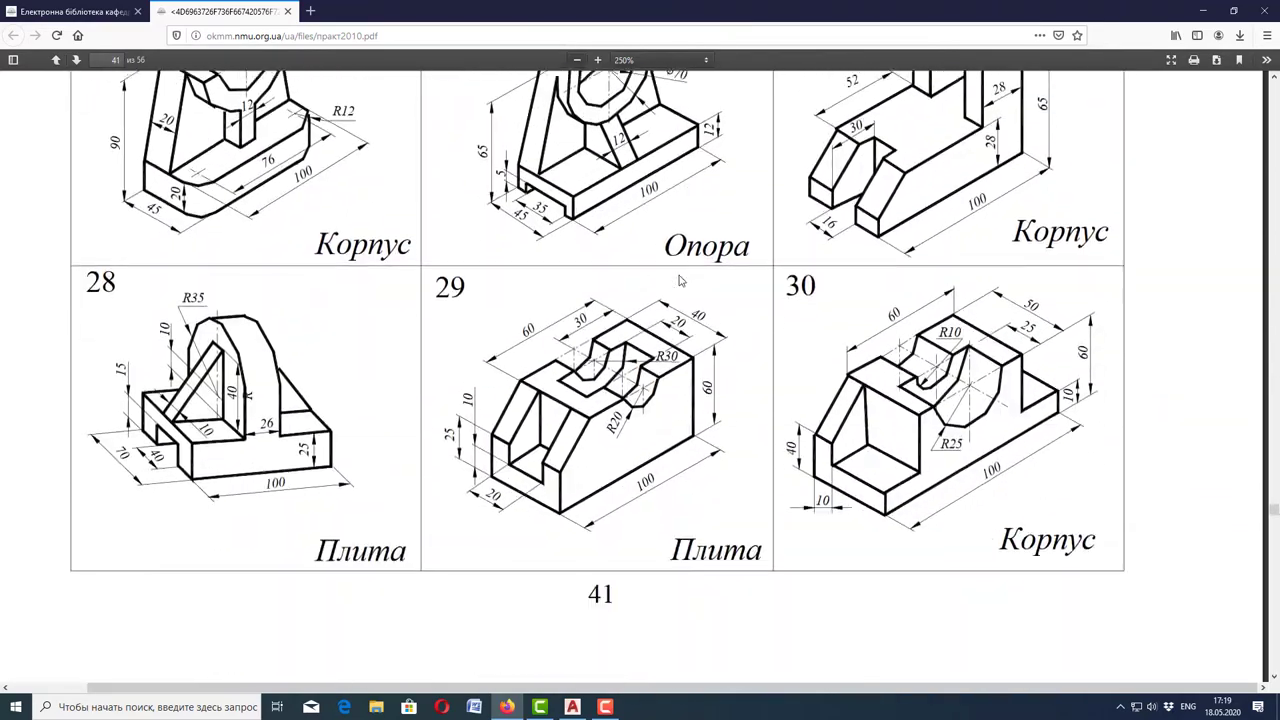
- Enlarge drawing 30 «Корпус» to 480% so its 100 × 50 × 60 dimensions are legible
{"action": "left_click", "coordinate": [597, 61]}
{"action": "left_click", "coordinate": [597, 61]}
{"action": "left_click", "coordinate": [597, 61]}
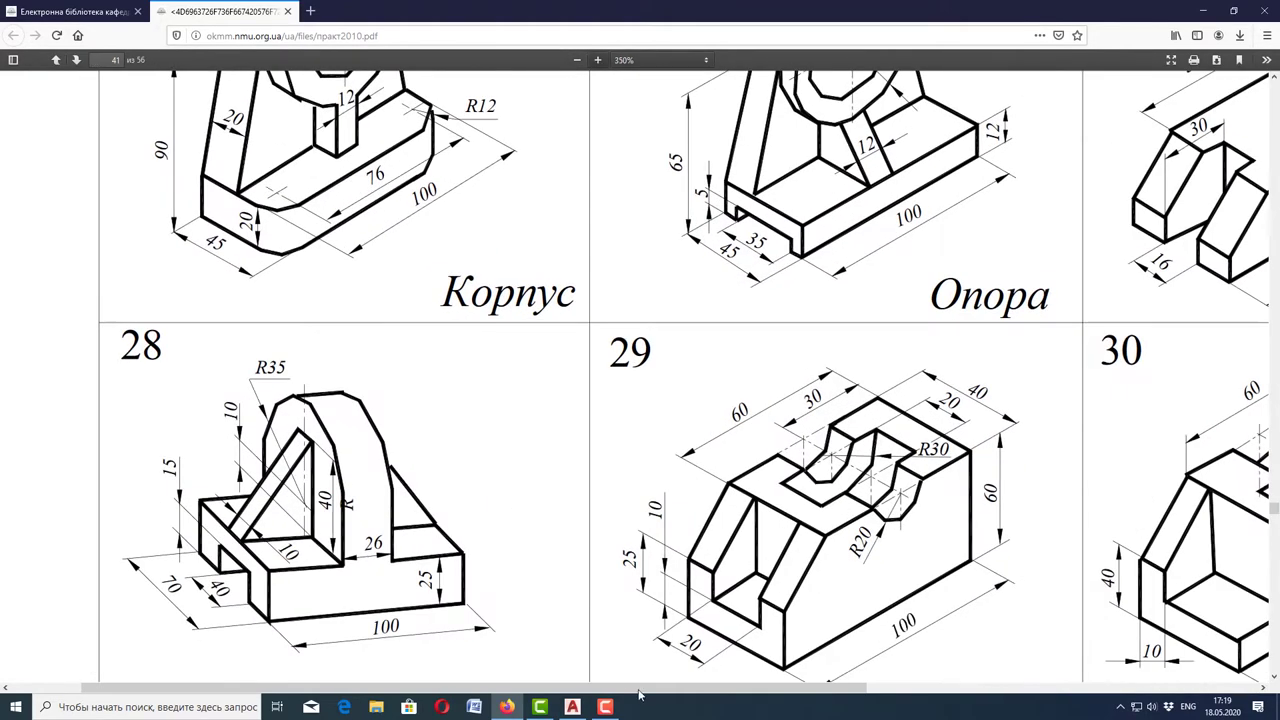
{"action": "left_click_drag", "start_coordinate": [640, 693], "coordinate": [1032, 693]}
{"action": "scroll", "coordinate": [1167, 563], "scroll_direction": "down", "scroll_amount": 1}
{"action": "scroll", "coordinate": [918, 330], "scroll_direction": "down", "scroll_amount": 3}
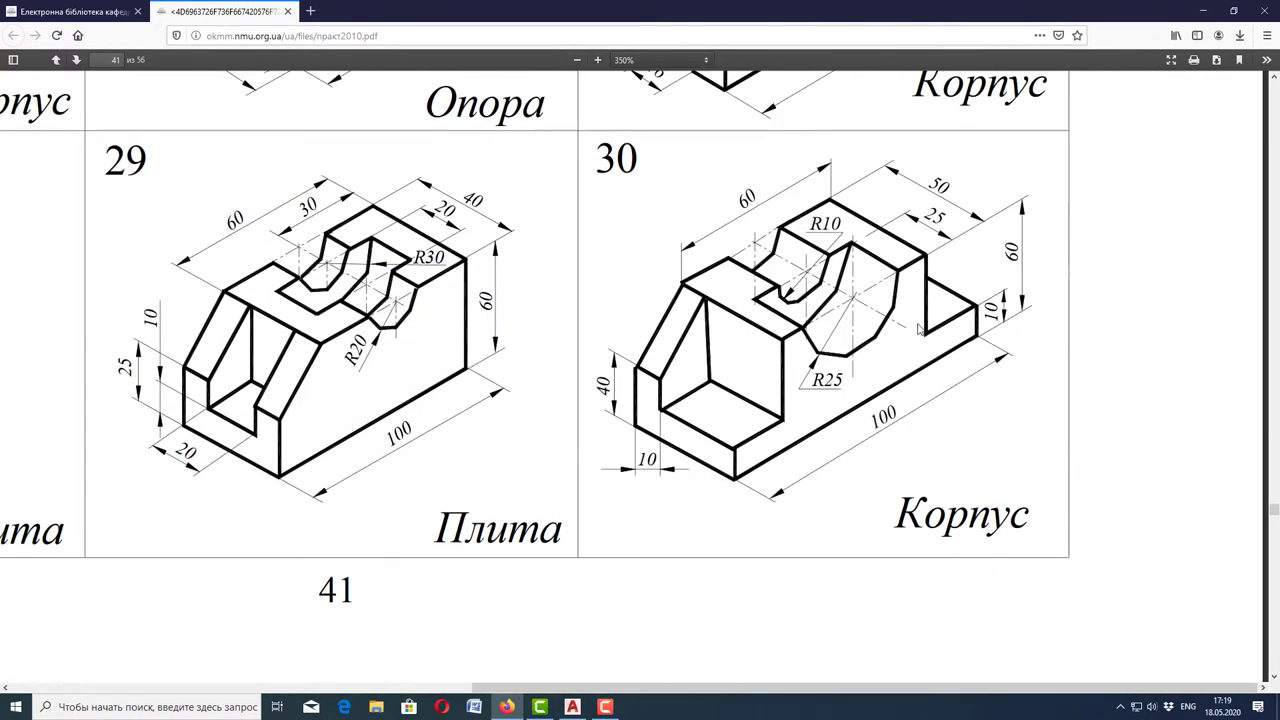
{"action": "left_click", "coordinate": [597, 60]}
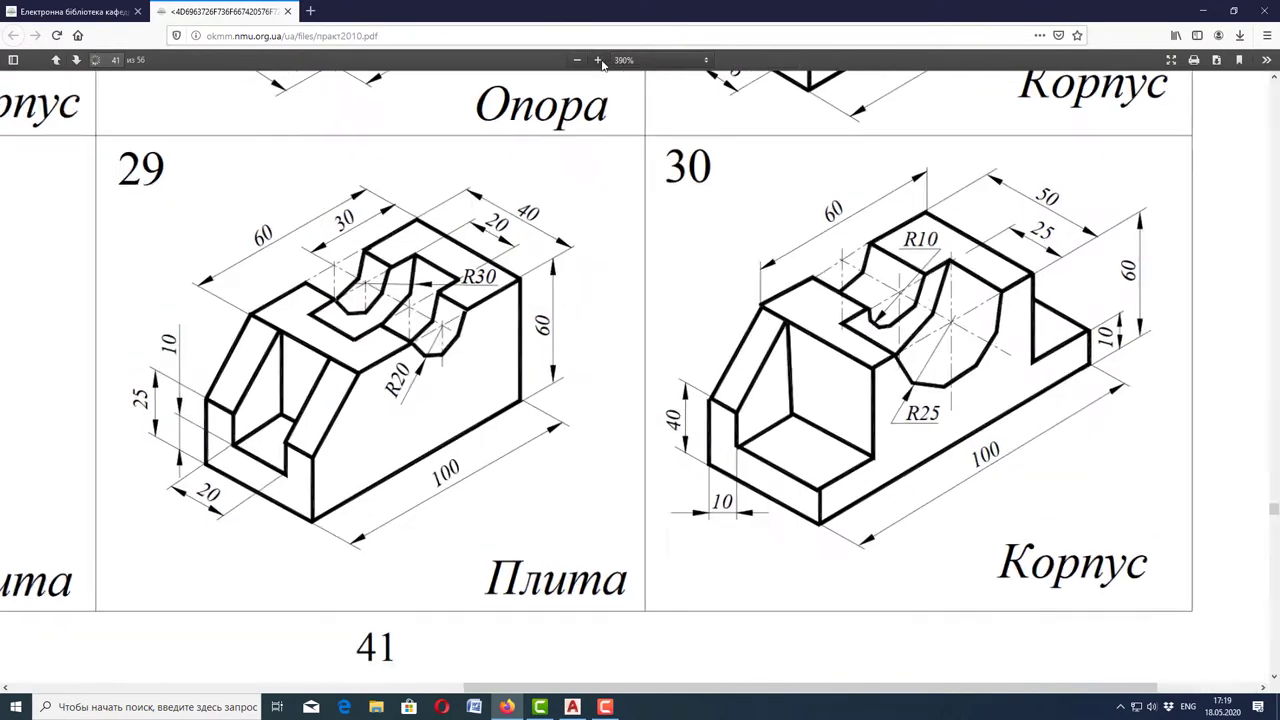
{"action": "left_click", "coordinate": [597, 60]}
{"action": "key", "text": "ctrl+plus"}
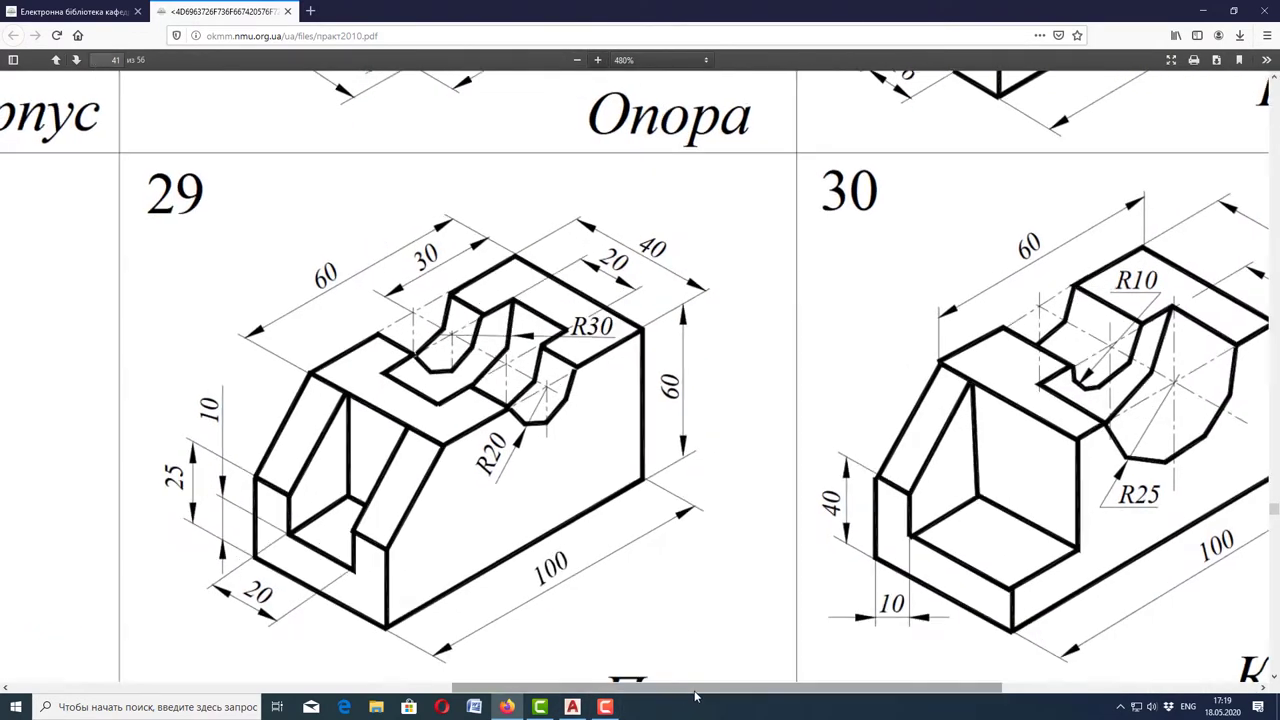
{"action": "left_click_drag", "start_coordinate": [623, 687], "coordinate": [1040, 706]}
{"action": "scroll", "coordinate": [992, 482], "scroll_direction": "down", "scroll_amount": 1}
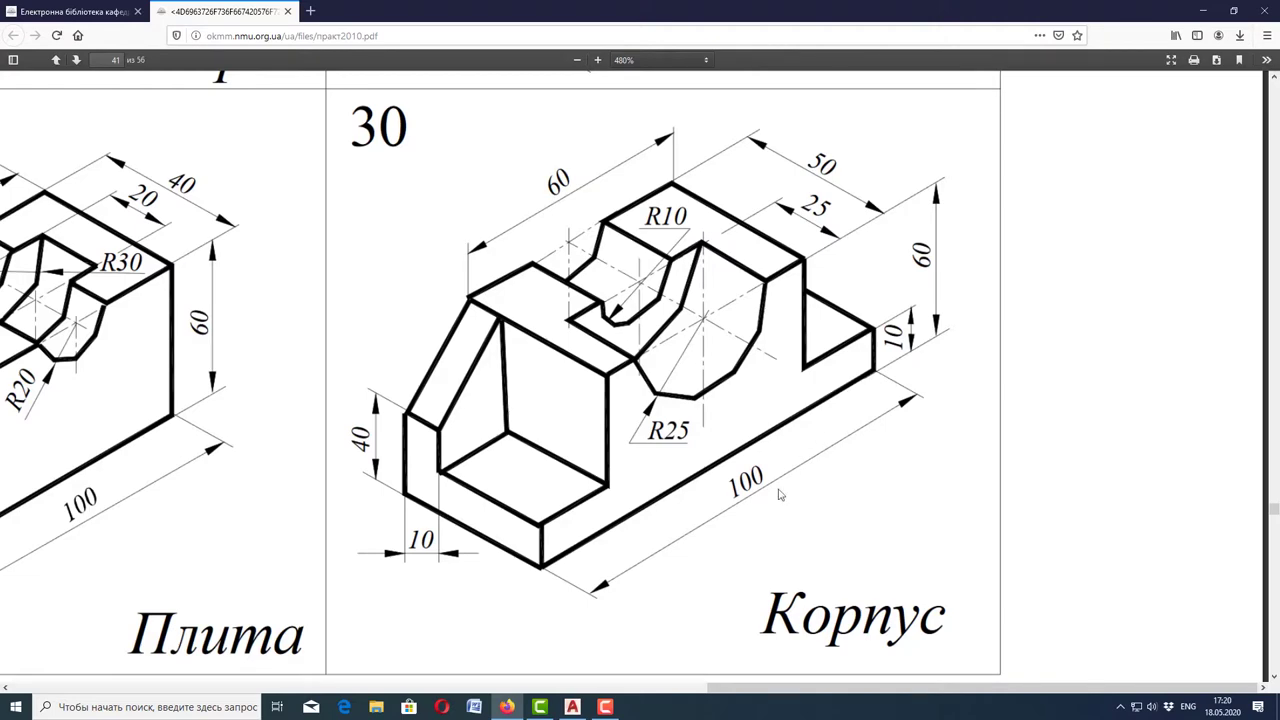
- Back in AutoCAD, turn on lineweight display so the frame shows thick lines
{"action": "left_click", "coordinate": [574, 707]}
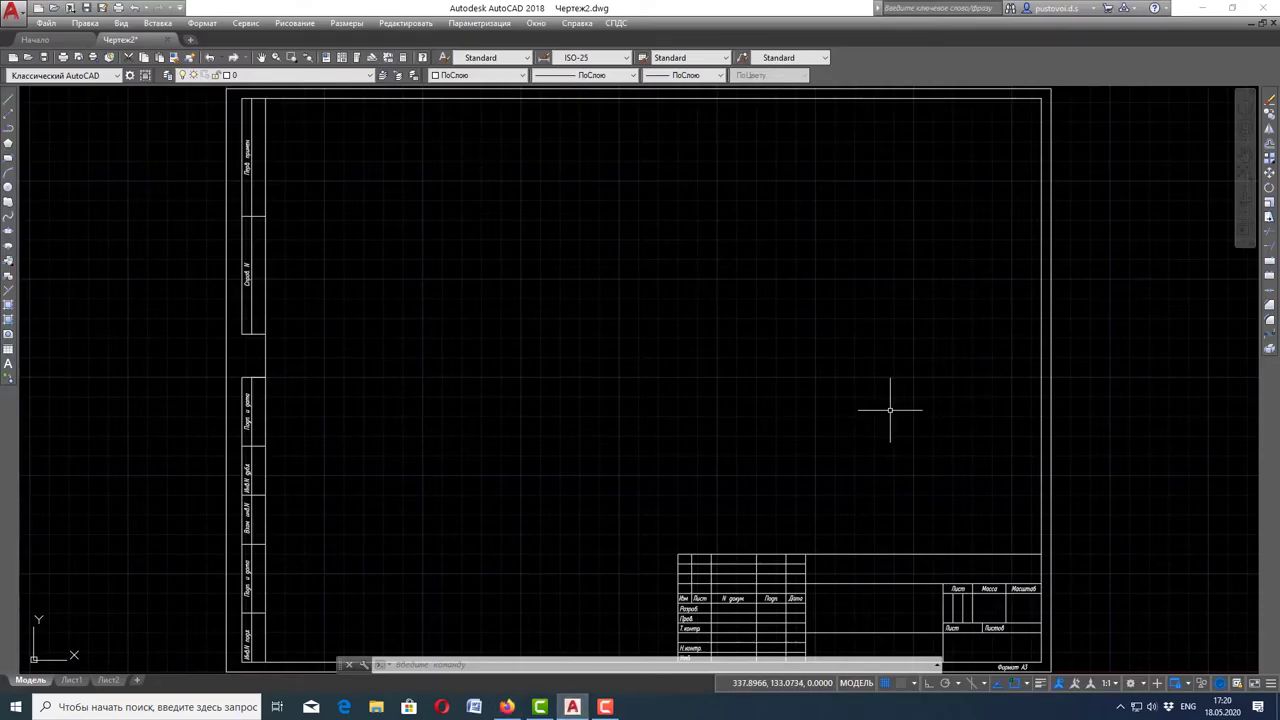
{"action": "left_click", "coordinate": [1041, 683]}
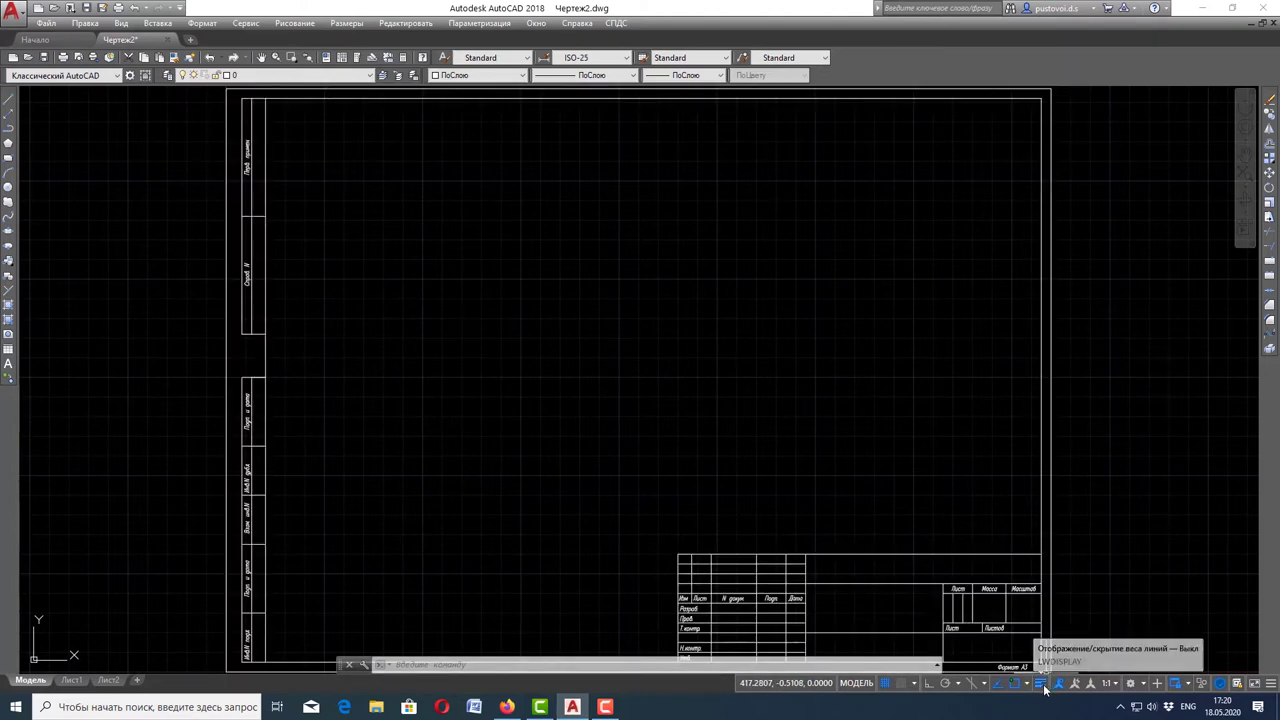
{"action": "left_click", "coordinate": [1043, 685]}
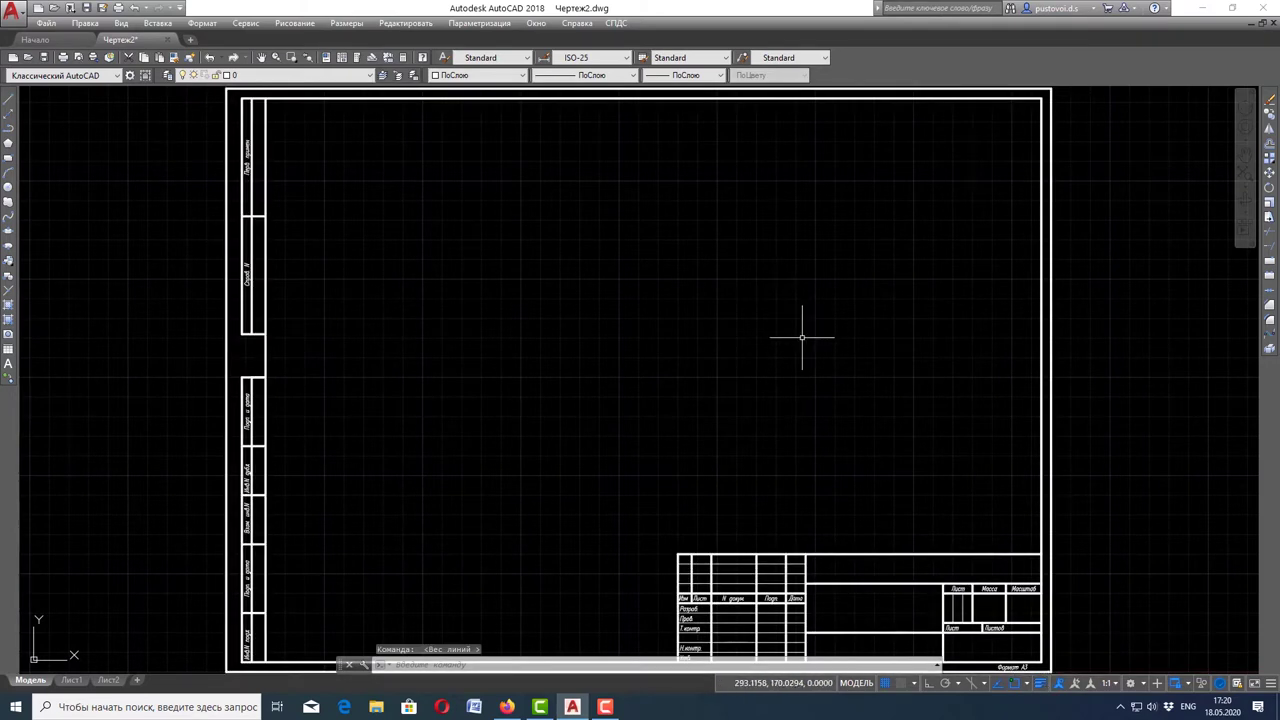
- Make Осевые линии the current layer and view the Корпус reference in Firefox
{"action": "left_click", "coordinate": [369, 78]}
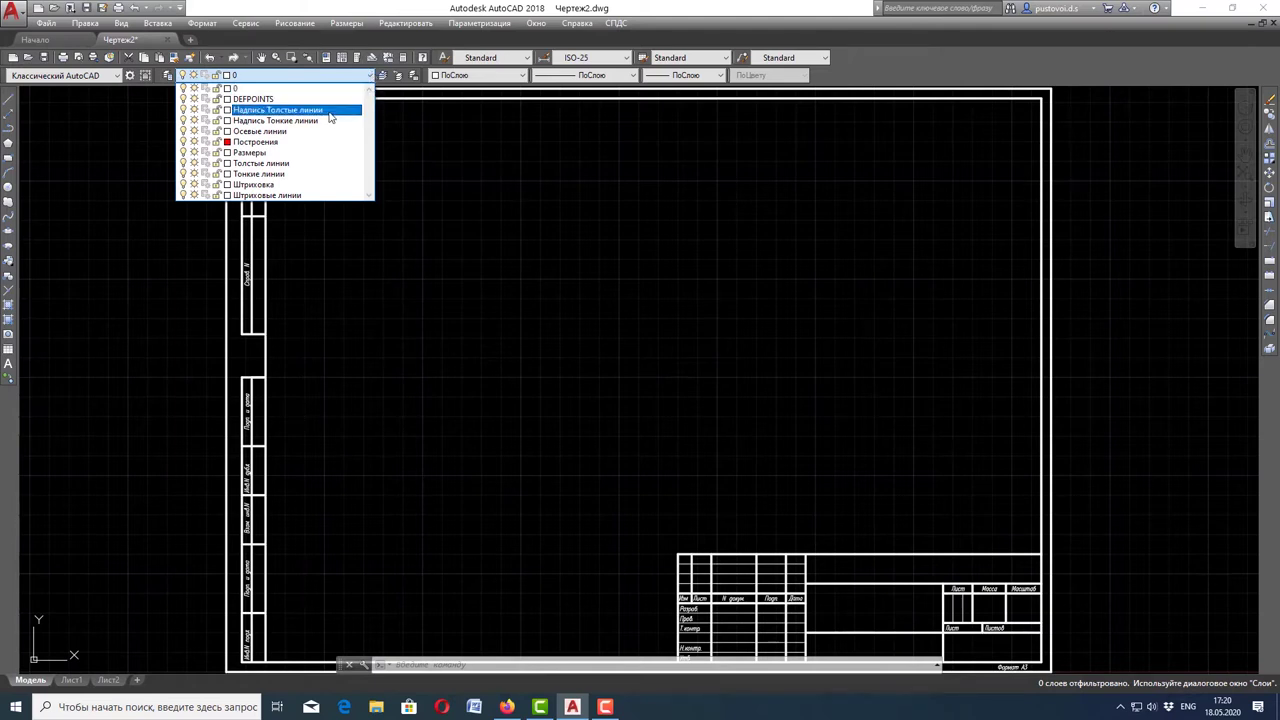
{"action": "left_click", "coordinate": [262, 132]}
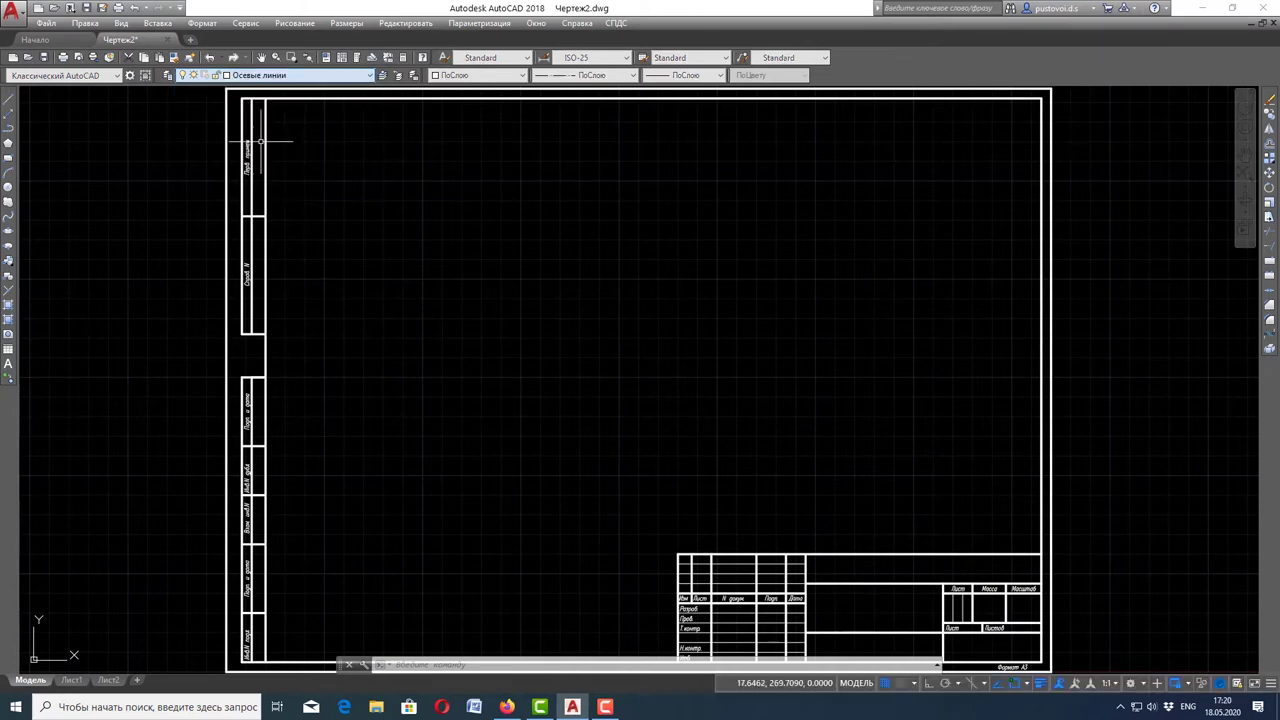
{"action": "left_click", "coordinate": [509, 707]}
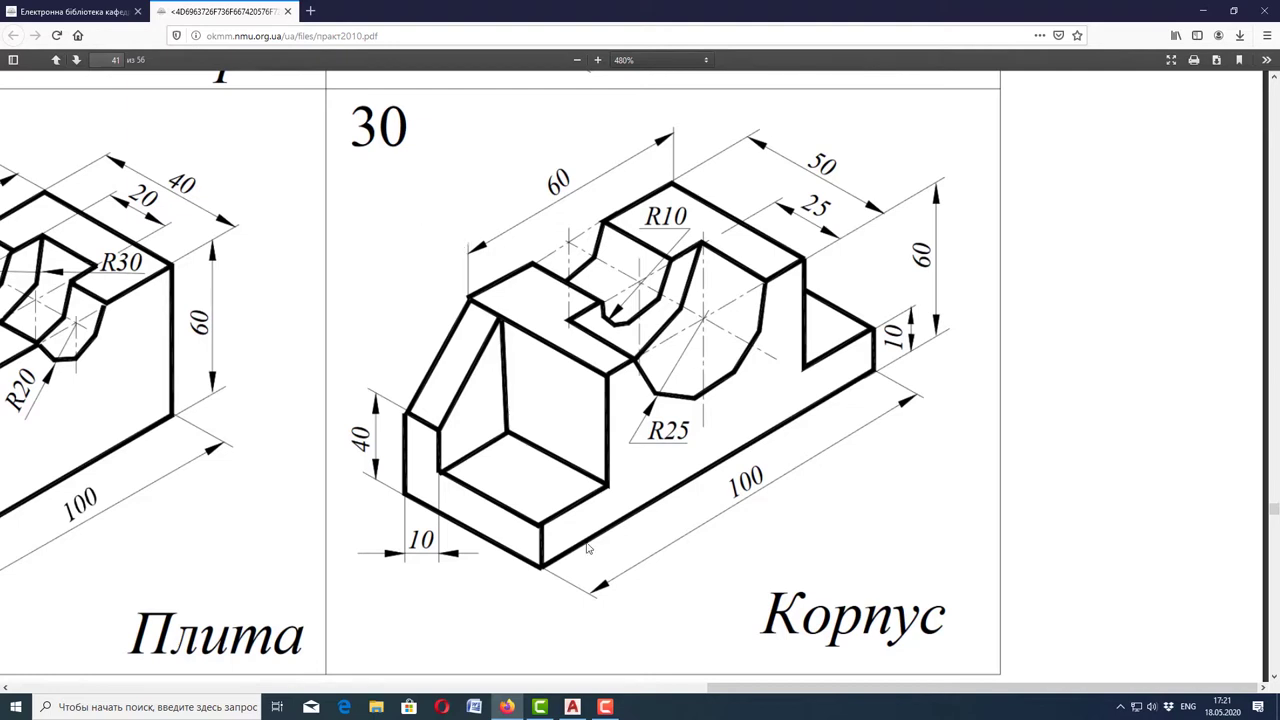
- Return from Firefox to the AutoCAD 2018 drawing sheet
{"action": "left_click", "coordinate": [574, 707]}
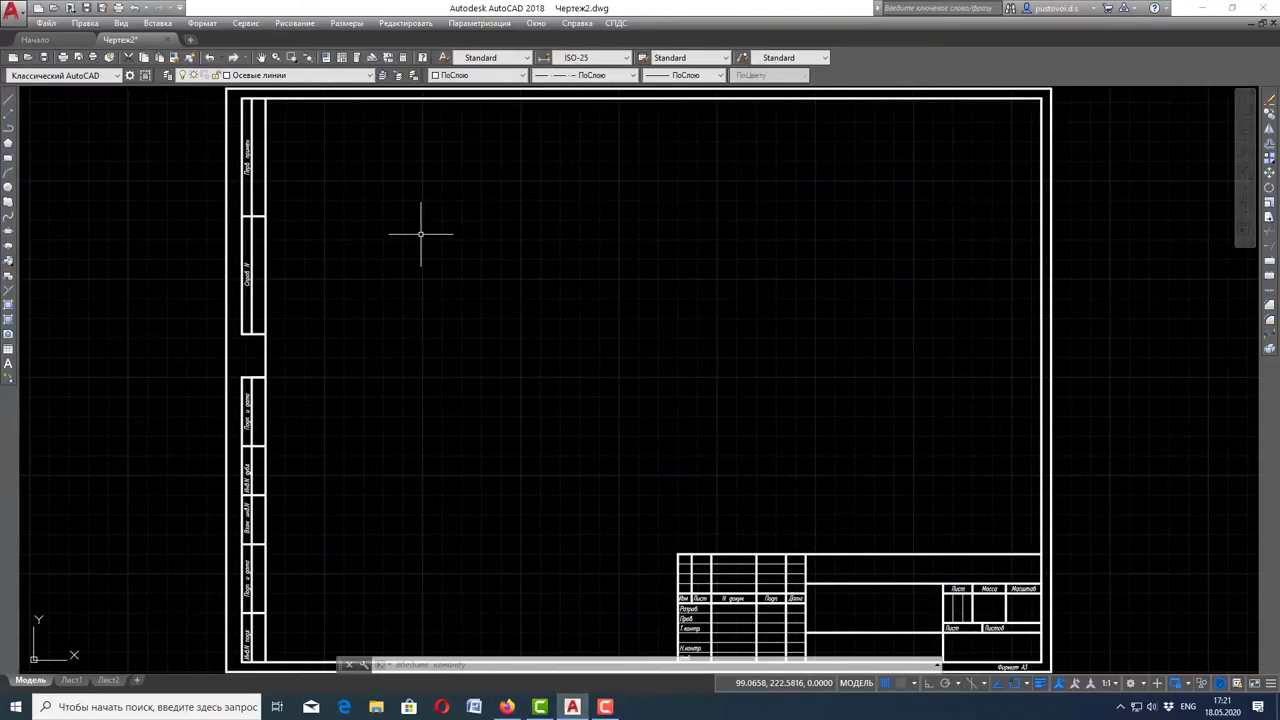
- Draw a 60-unit vertical centre line near the frame's upper left with Ortho on
{"action": "left_click", "coordinate": [10, 103]}
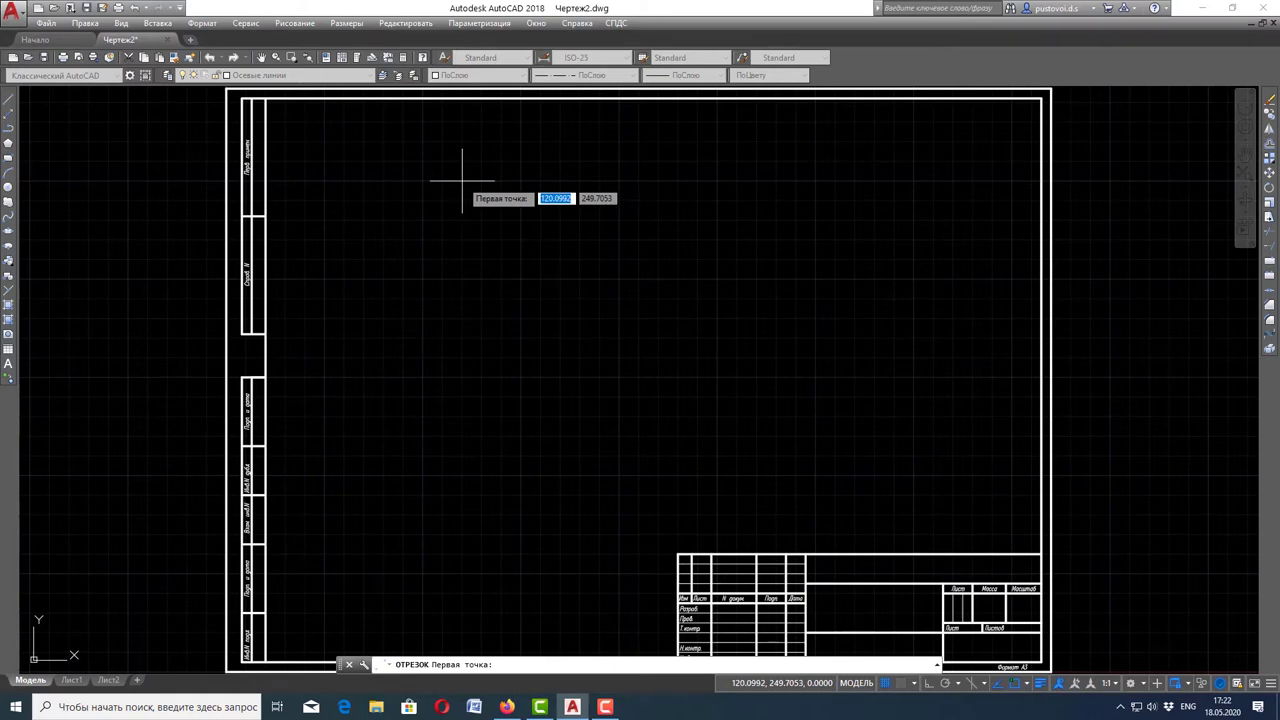
{"action": "left_click", "coordinate": [462, 182]}
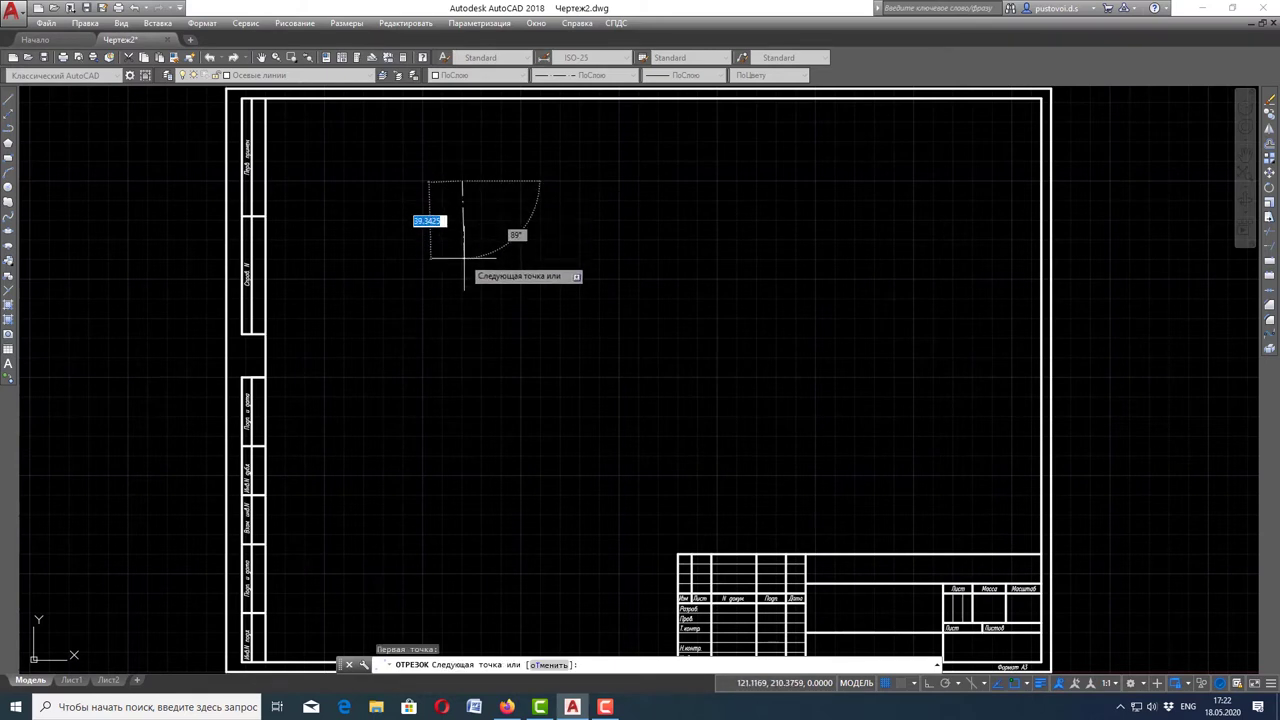
{"action": "left_click", "coordinate": [929, 683]}
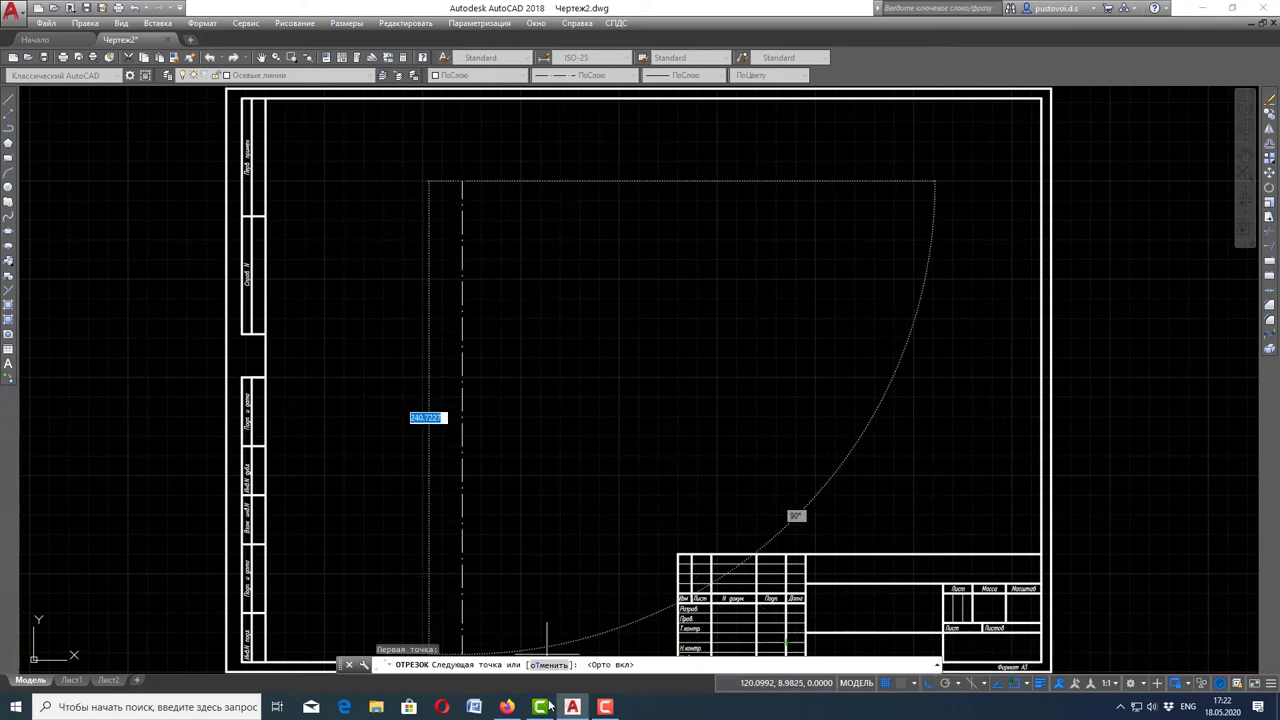
{"action": "left_click", "coordinate": [509, 707]}
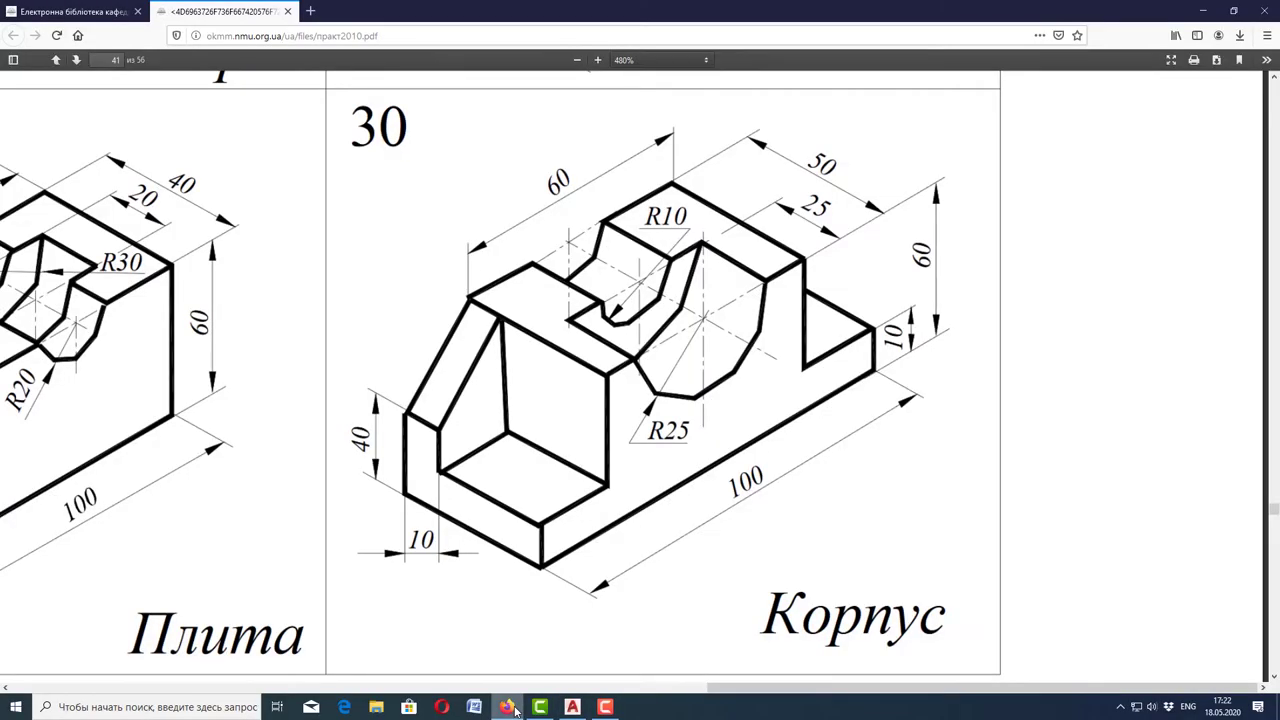
{"action": "left_click", "coordinate": [509, 707]}
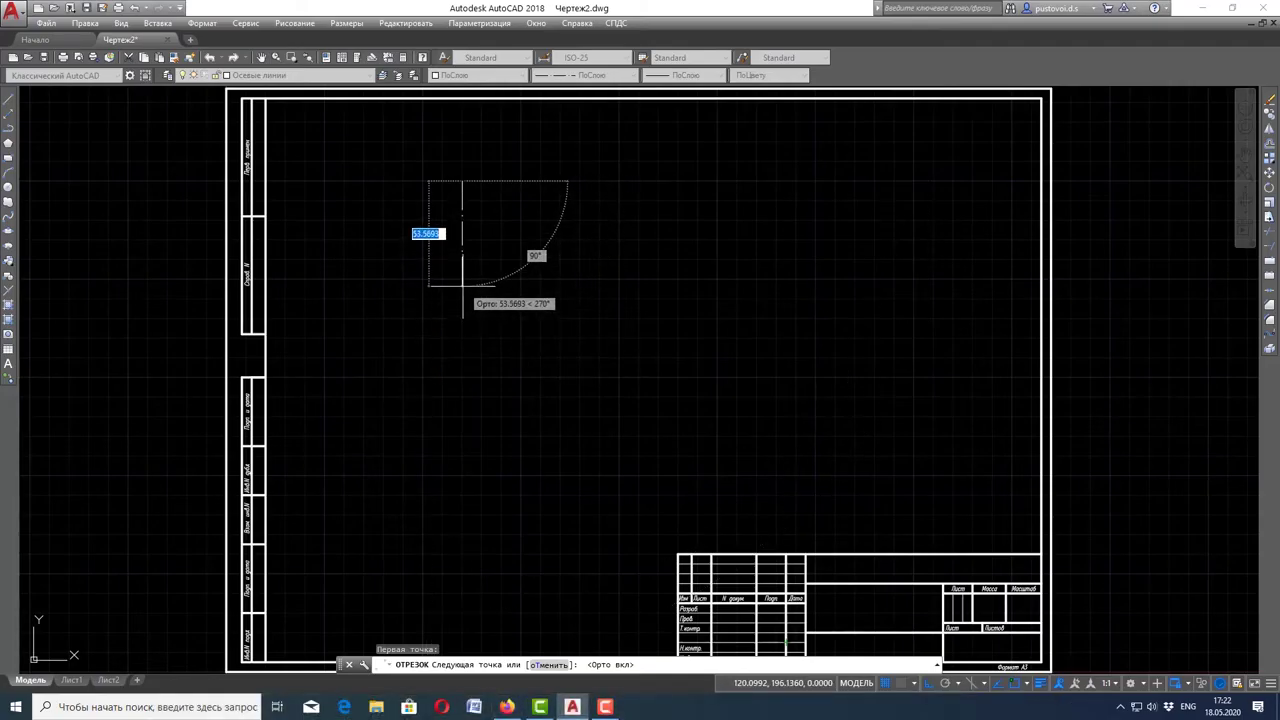
{"action": "type", "text": "60"}
{"action": "key", "text": "Return"}
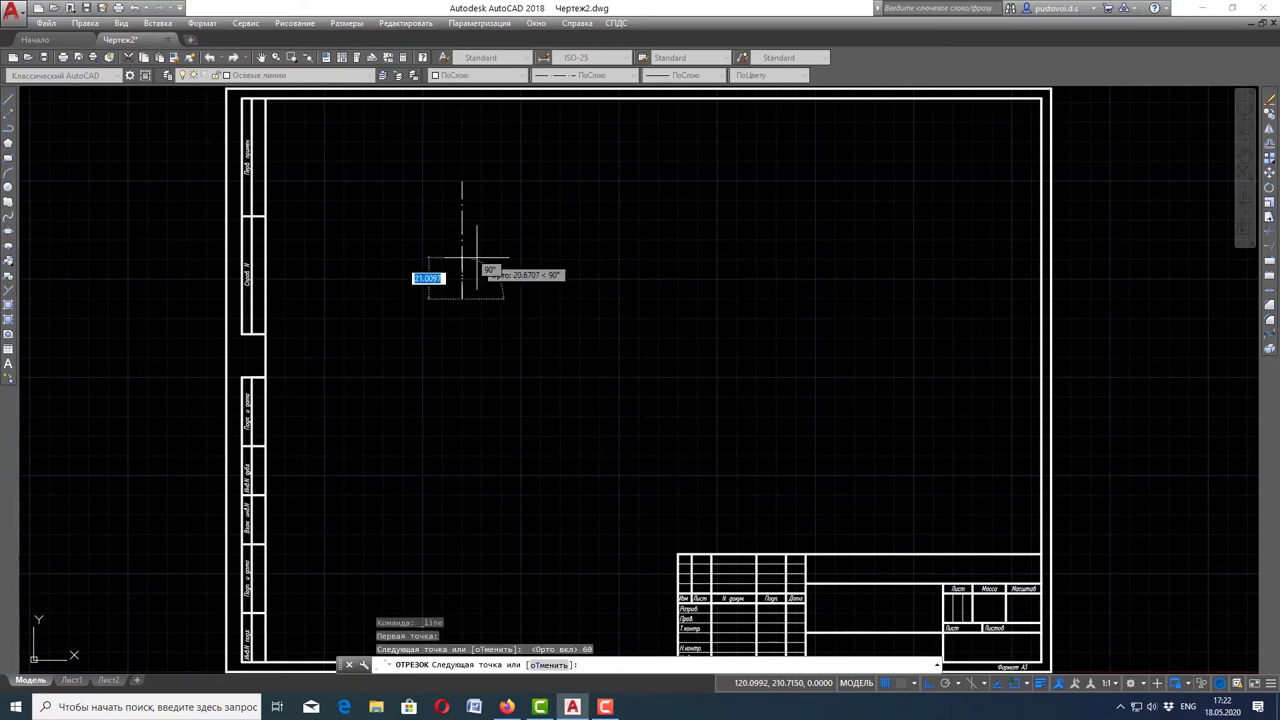
{"action": "key", "text": "Escape"}
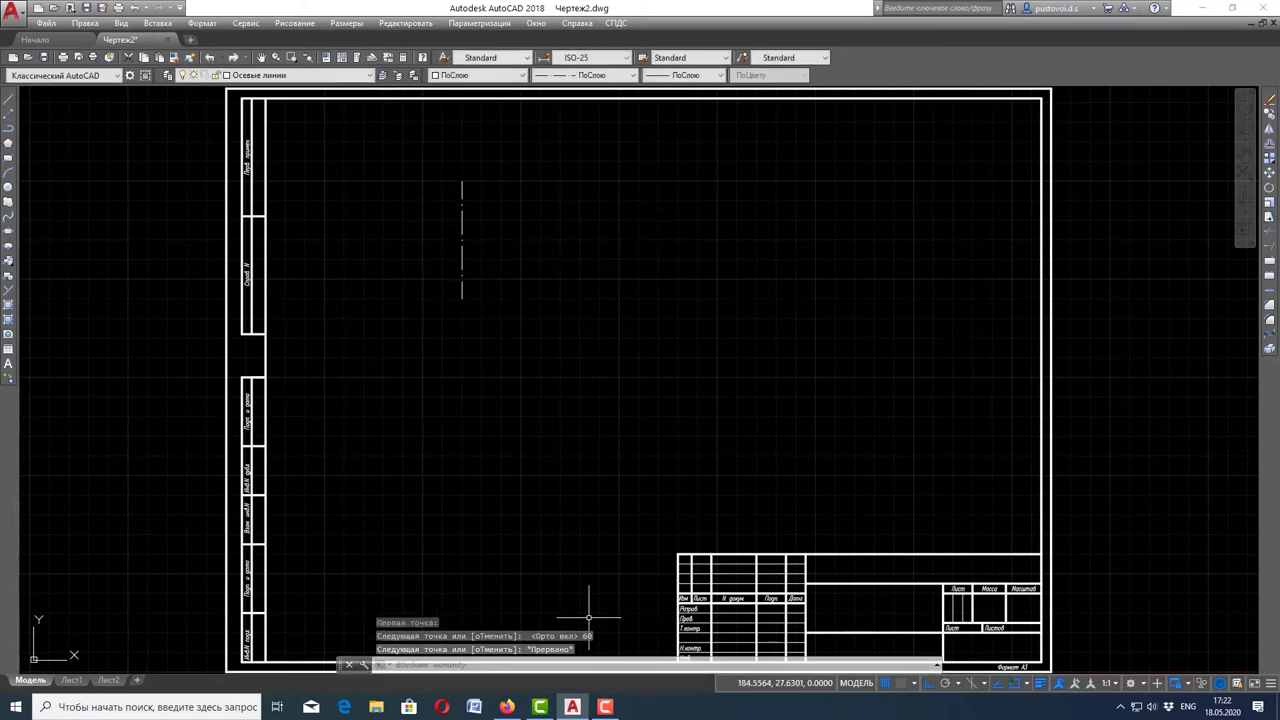
- Check the Корпус reference, then make Толстые линии the current layer
{"action": "left_click", "coordinate": [502, 710]}
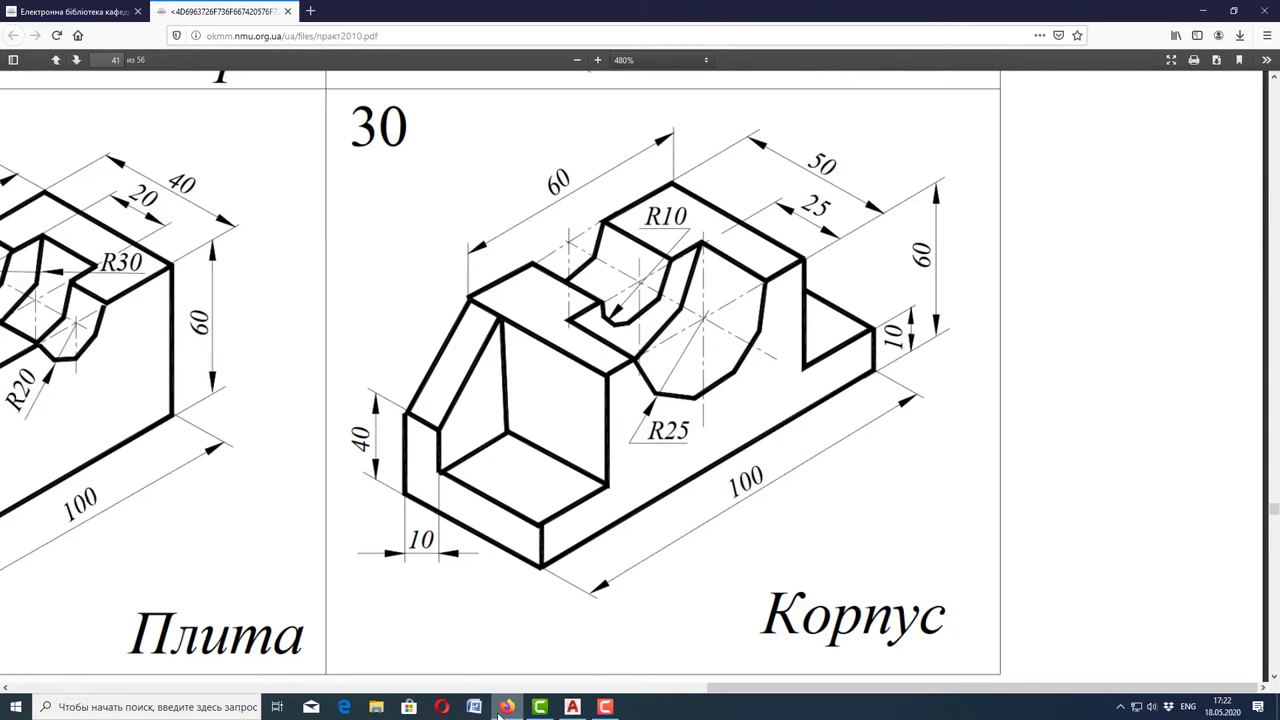
{"action": "left_click", "coordinate": [572, 707]}
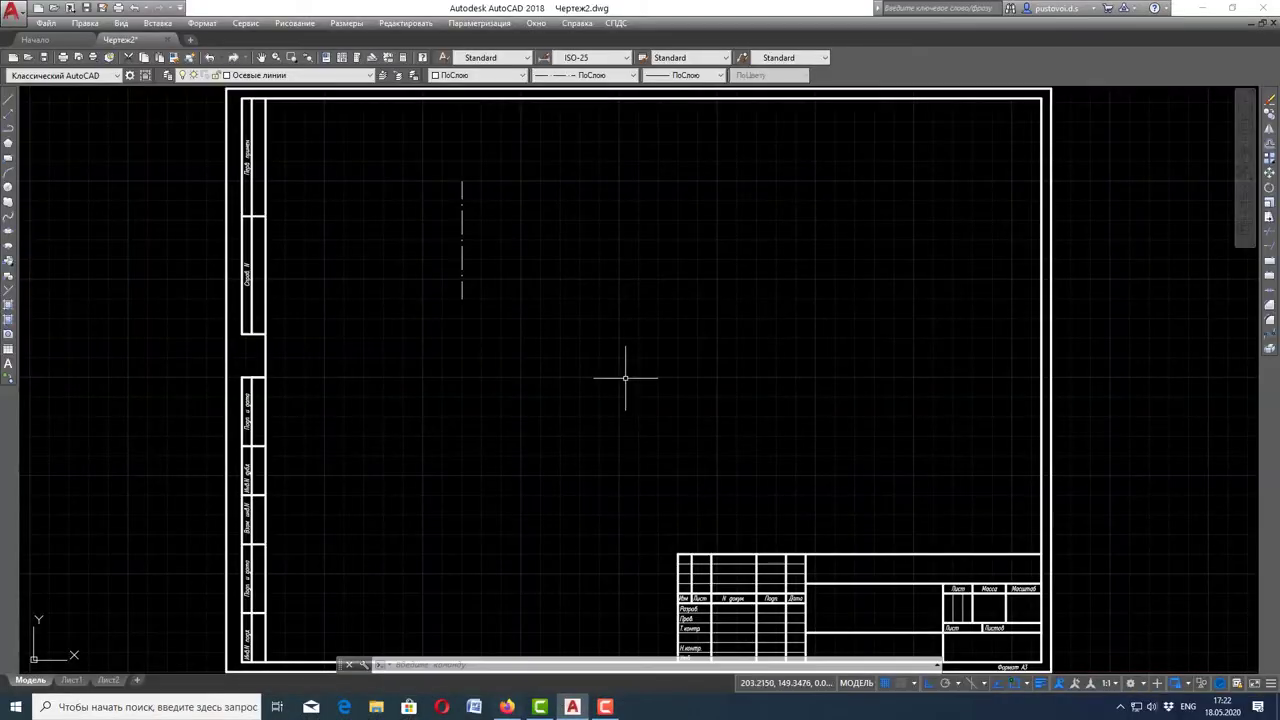
{"action": "left_click", "coordinate": [275, 75]}
{"action": "left_click", "coordinate": [278, 166]}
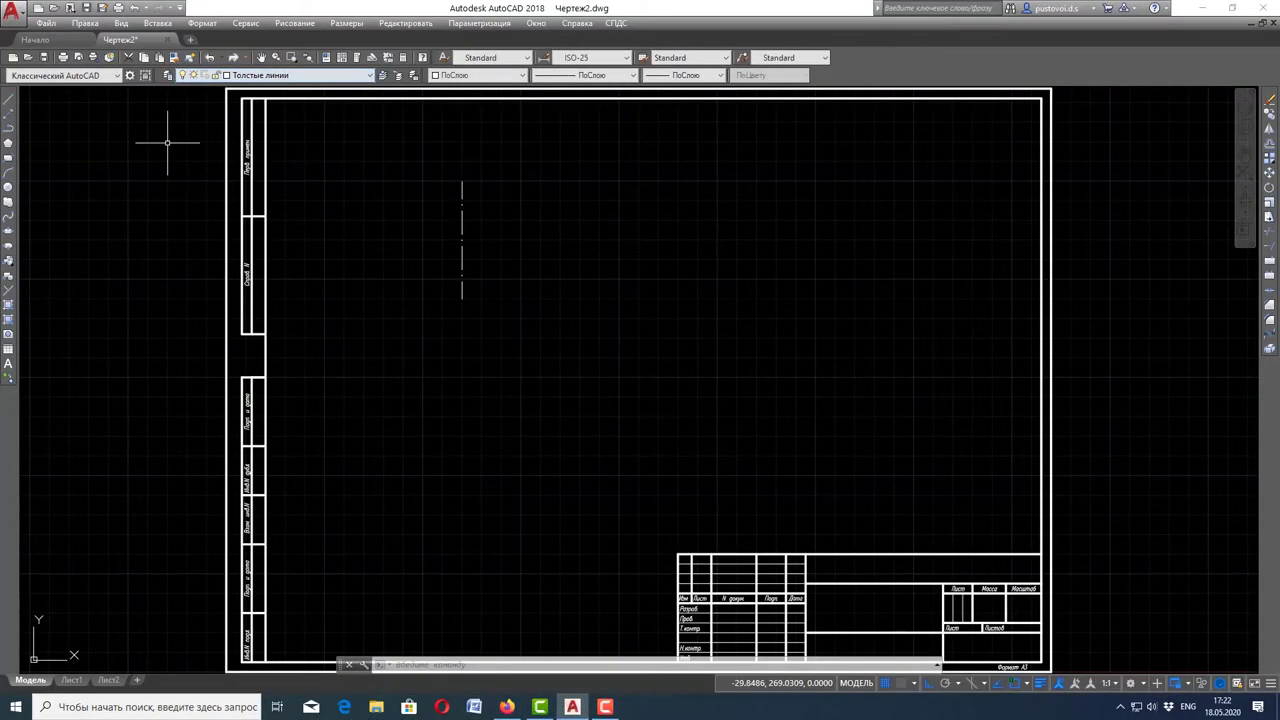
- Start the thick outline at the centre line's lower end with a 50-unit horizontal edge
{"action": "left_click", "coordinate": [11, 102]}
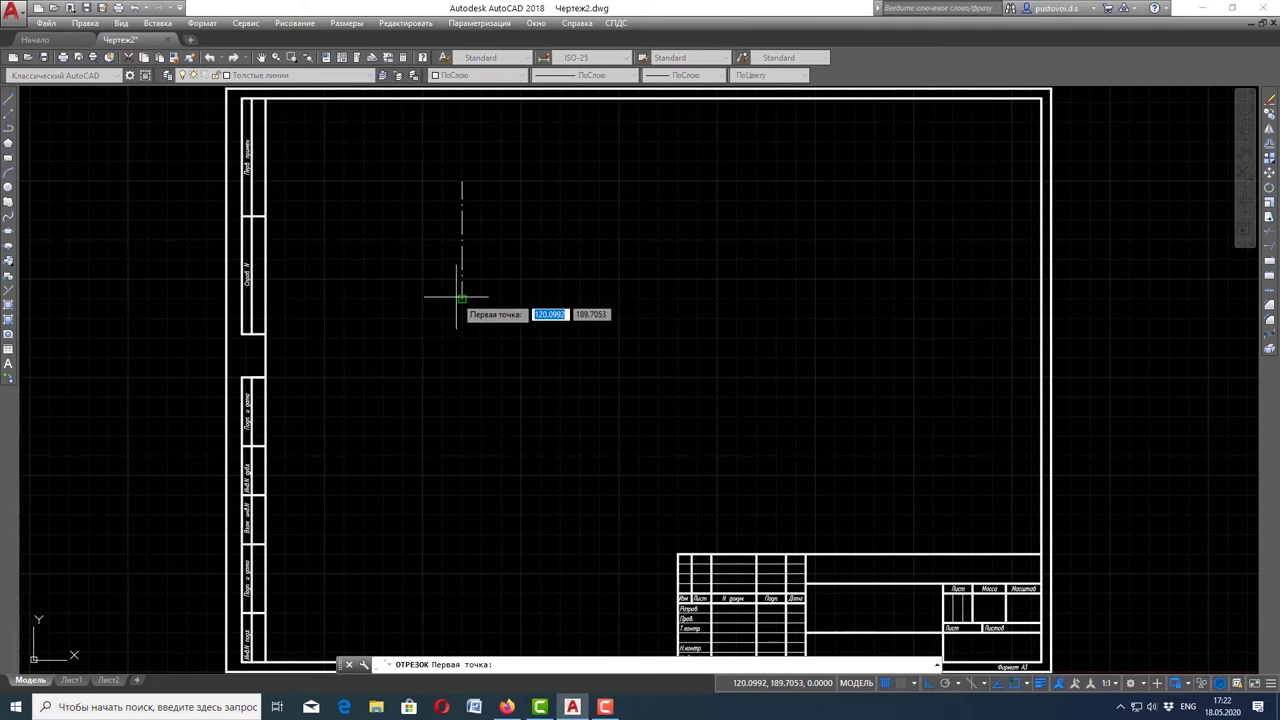
{"action": "left_click", "coordinate": [462, 298]}
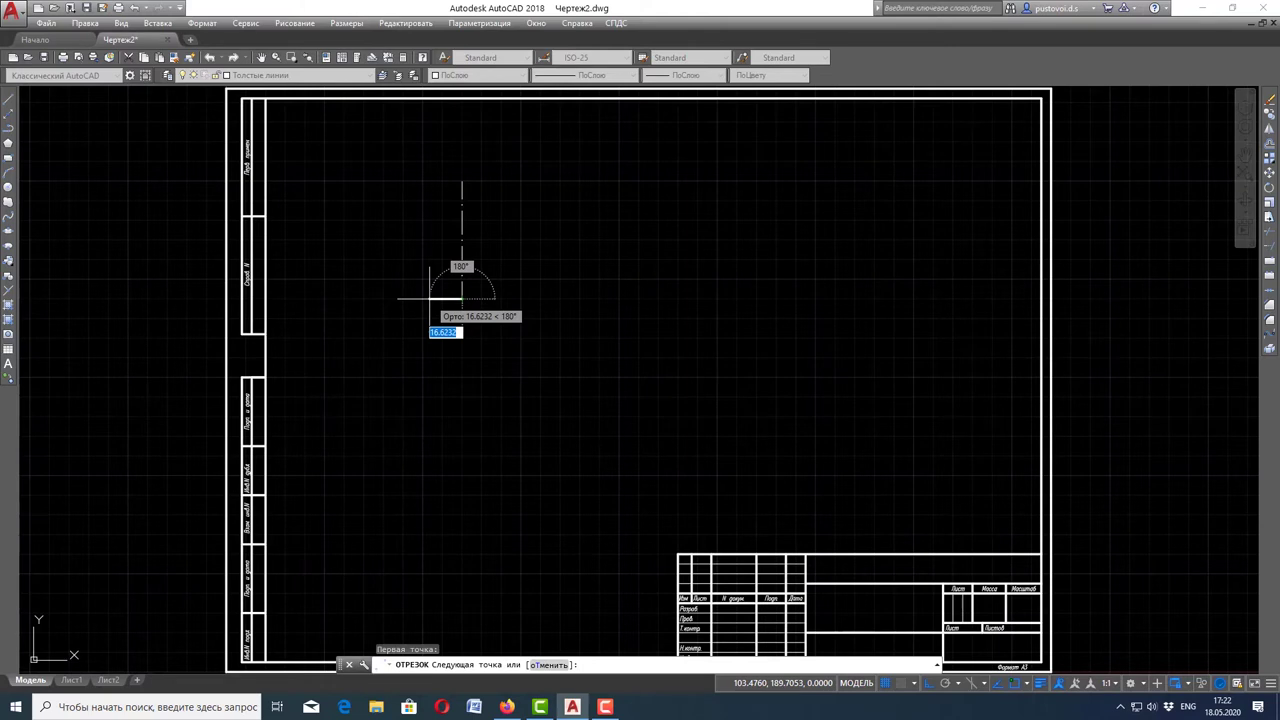
{"action": "type", "text": "50"}
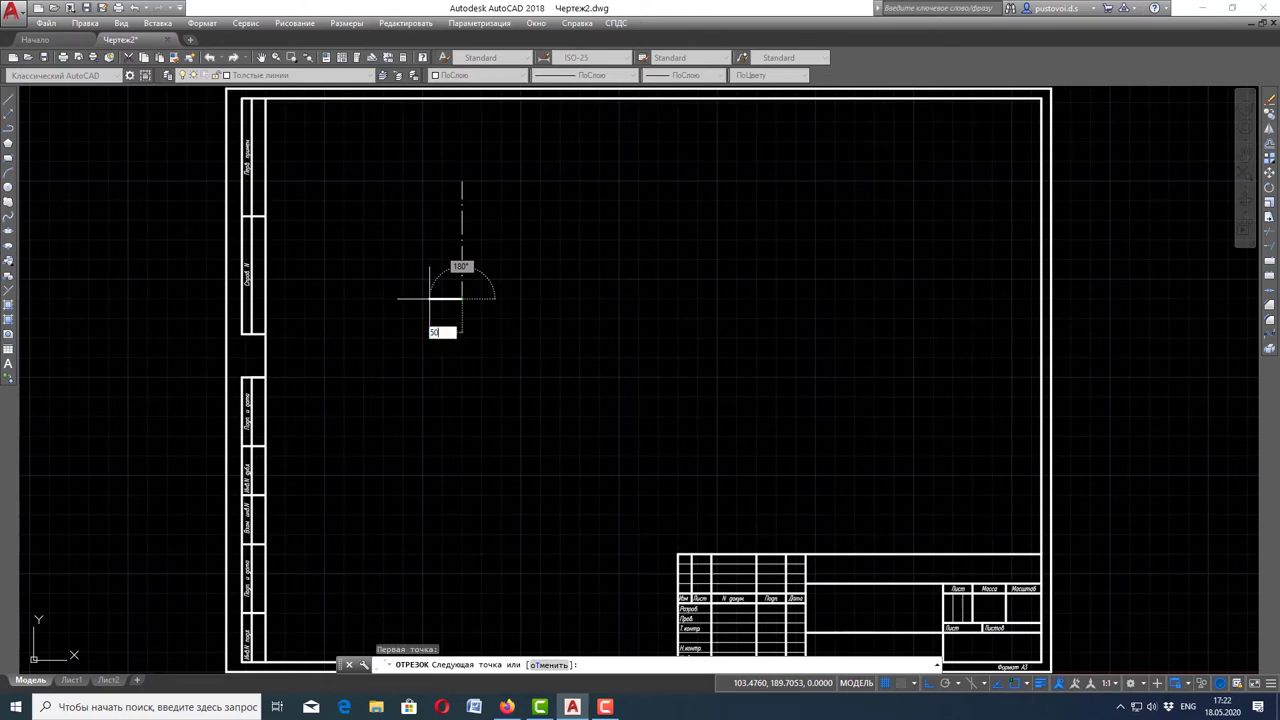
{"action": "key", "text": "Return"}
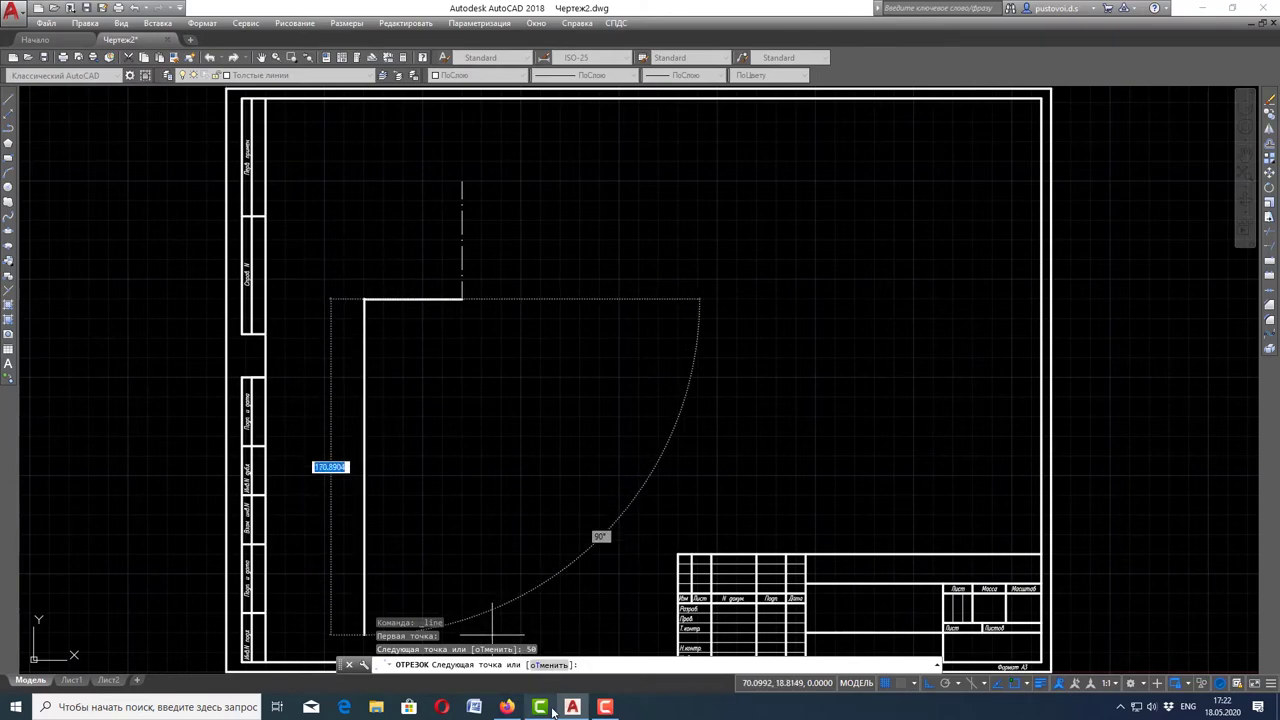
{"action": "left_click", "coordinate": [512, 708]}
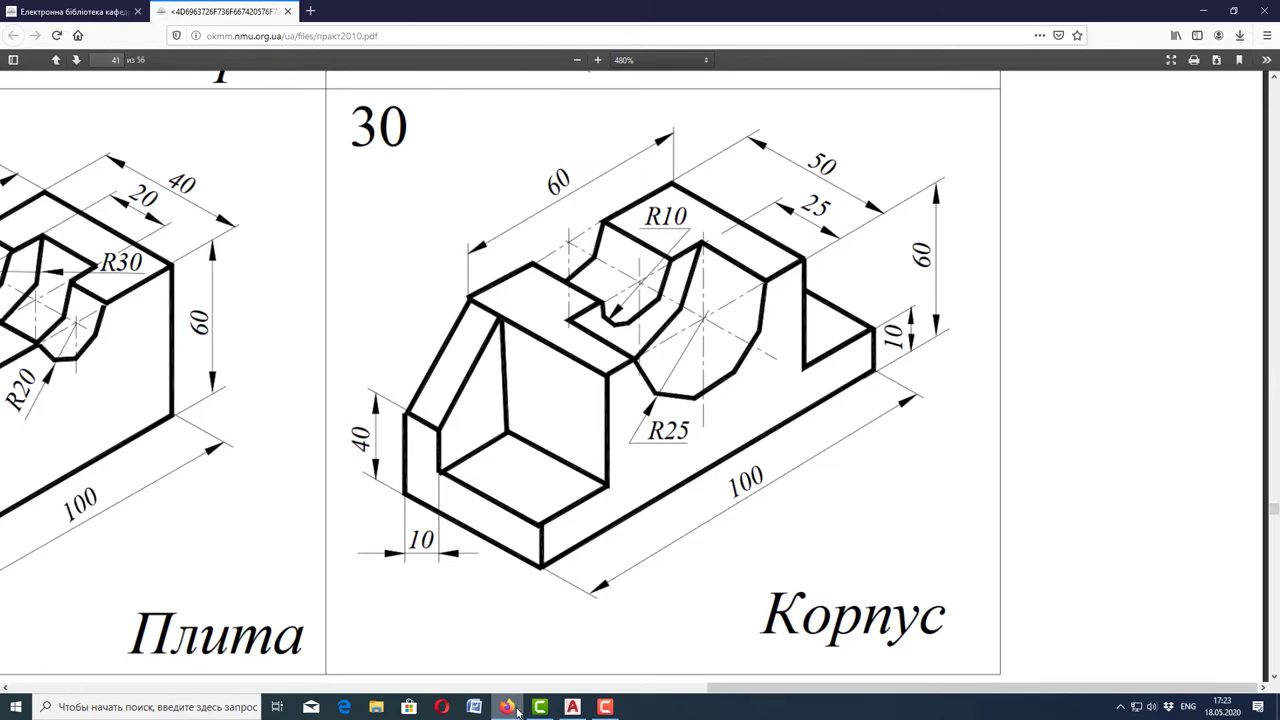
{"action": "left_click", "coordinate": [512, 708]}
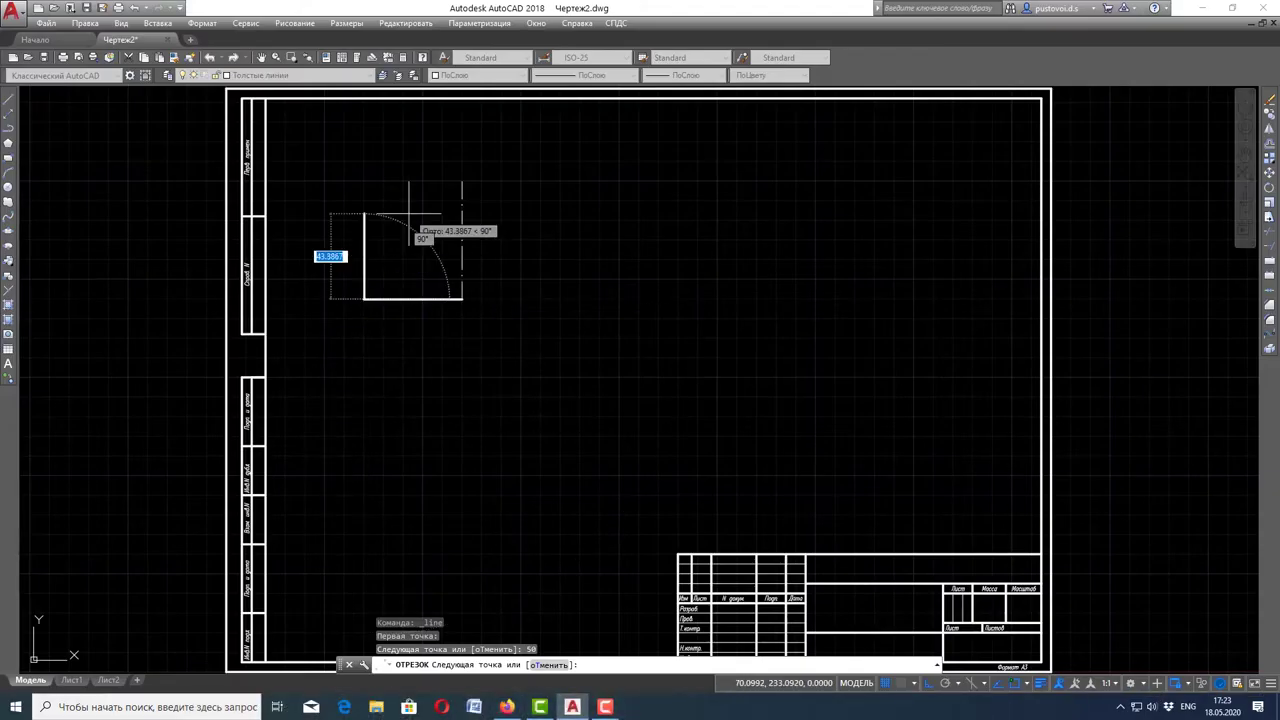
- Add the 10-unit vertical edge and end the line, checking the reference drawing
{"action": "type", "text": "10"}
{"action": "key", "text": "Return"}
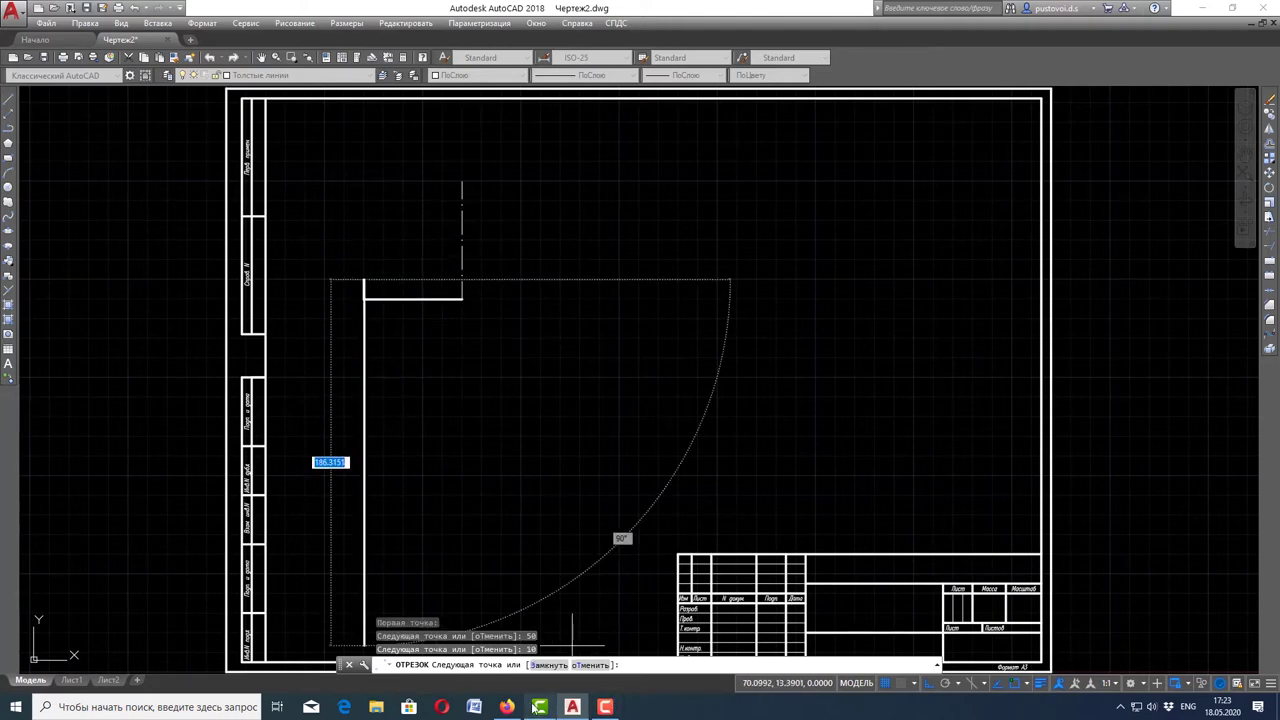
{"action": "left_click", "coordinate": [508, 707]}
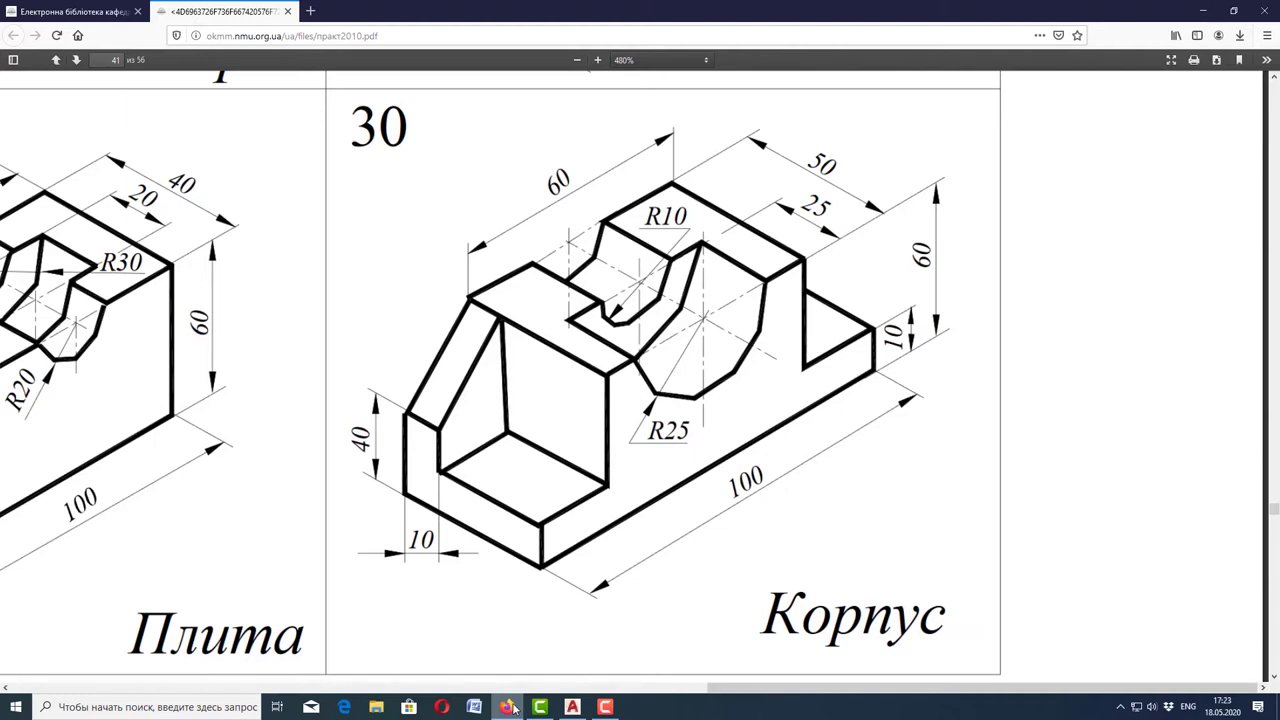
{"action": "left_click", "coordinate": [572, 707]}
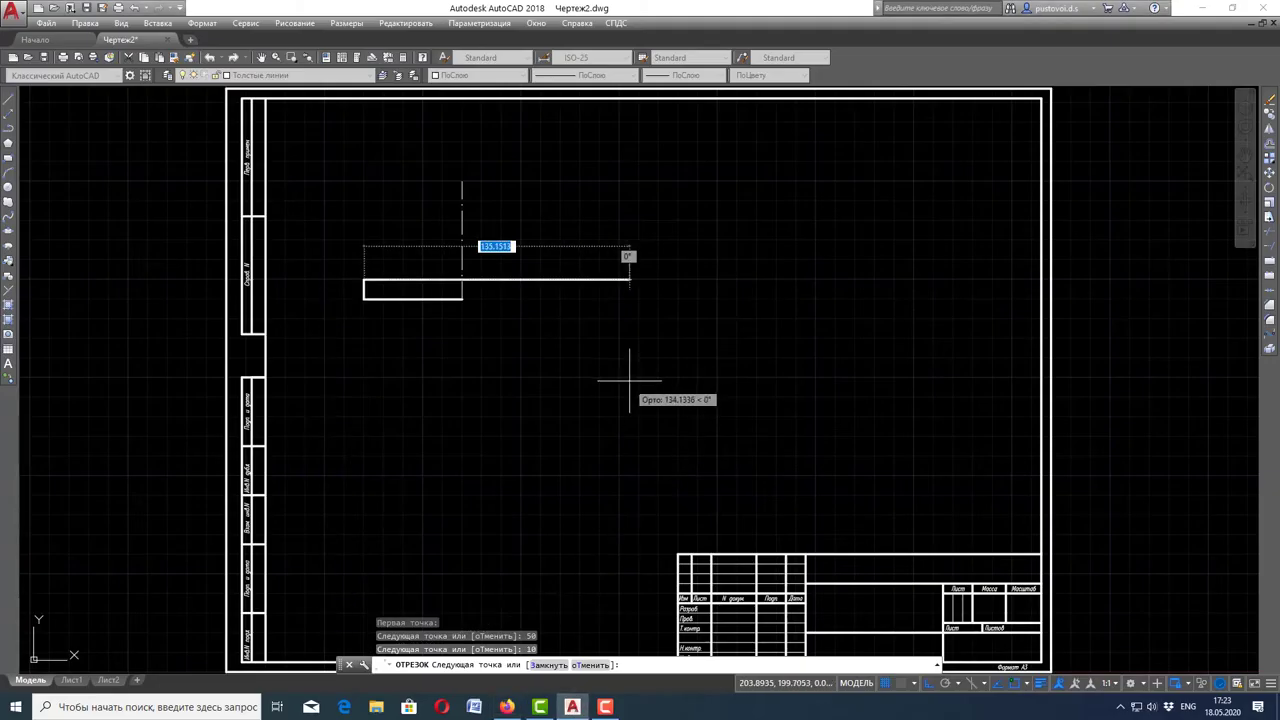
{"action": "key", "text": "Escape"}
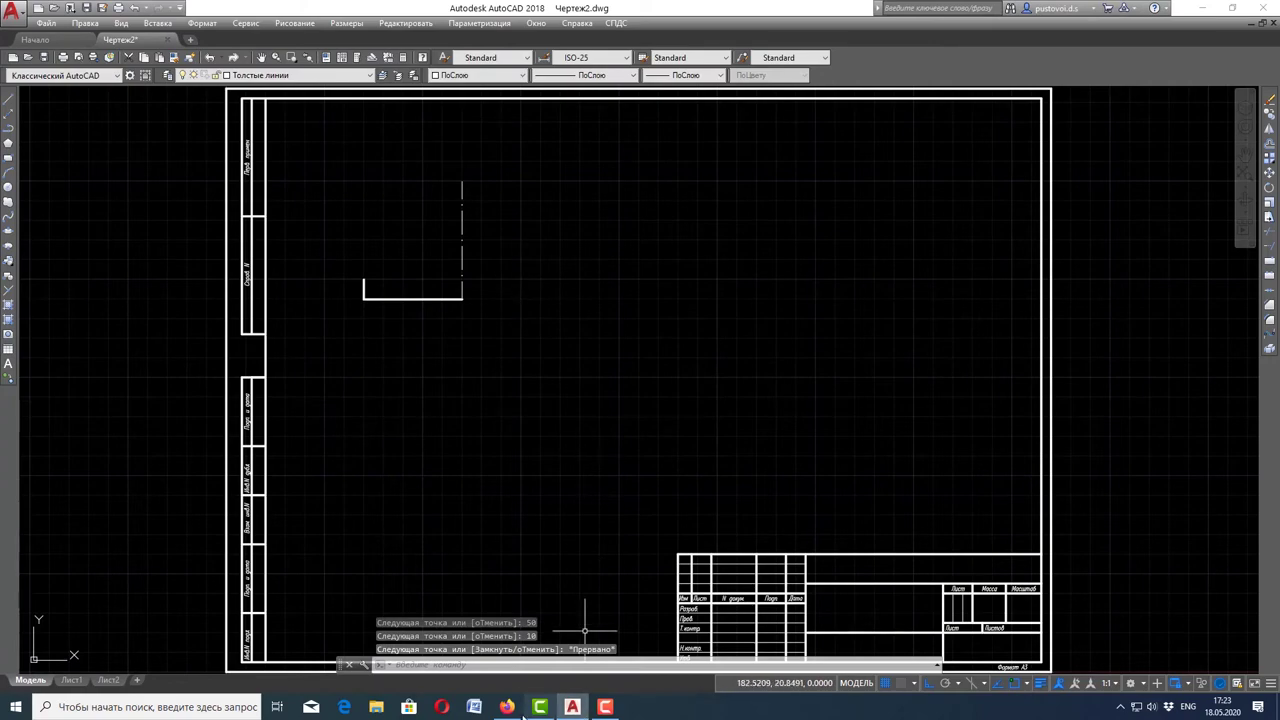
{"action": "left_click", "coordinate": [508, 707]}
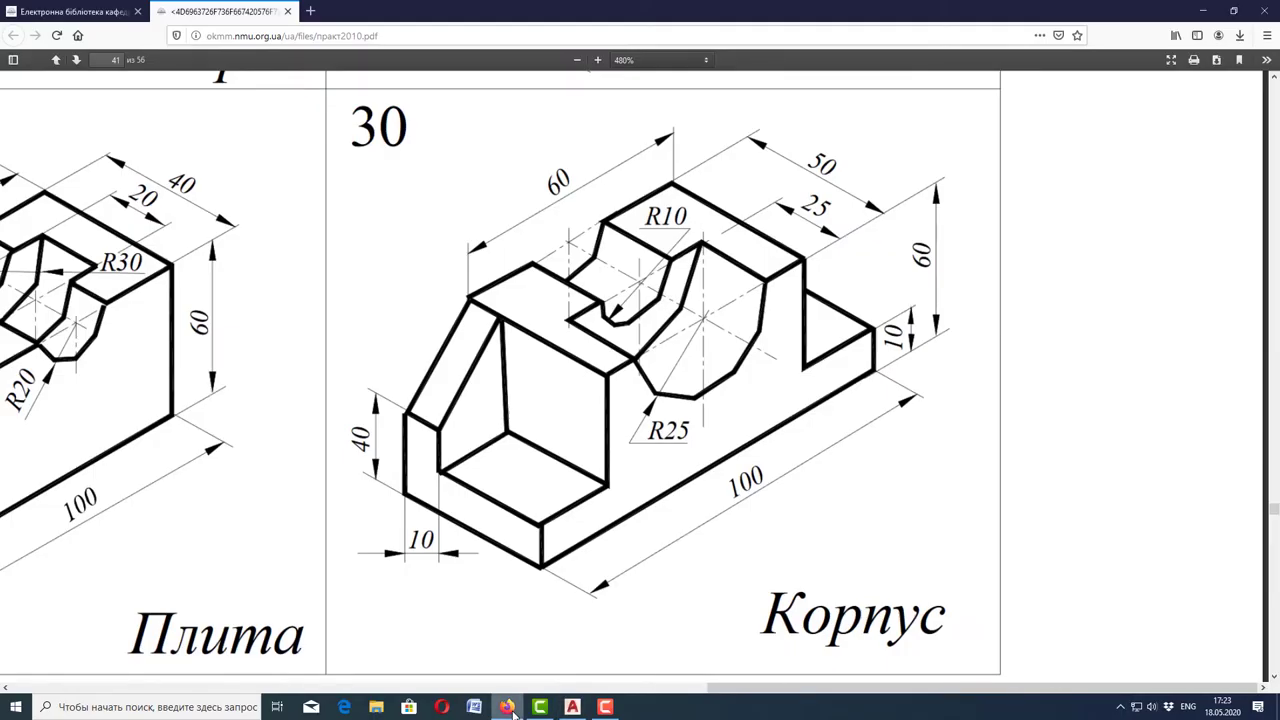
{"action": "left_click", "coordinate": [572, 707]}
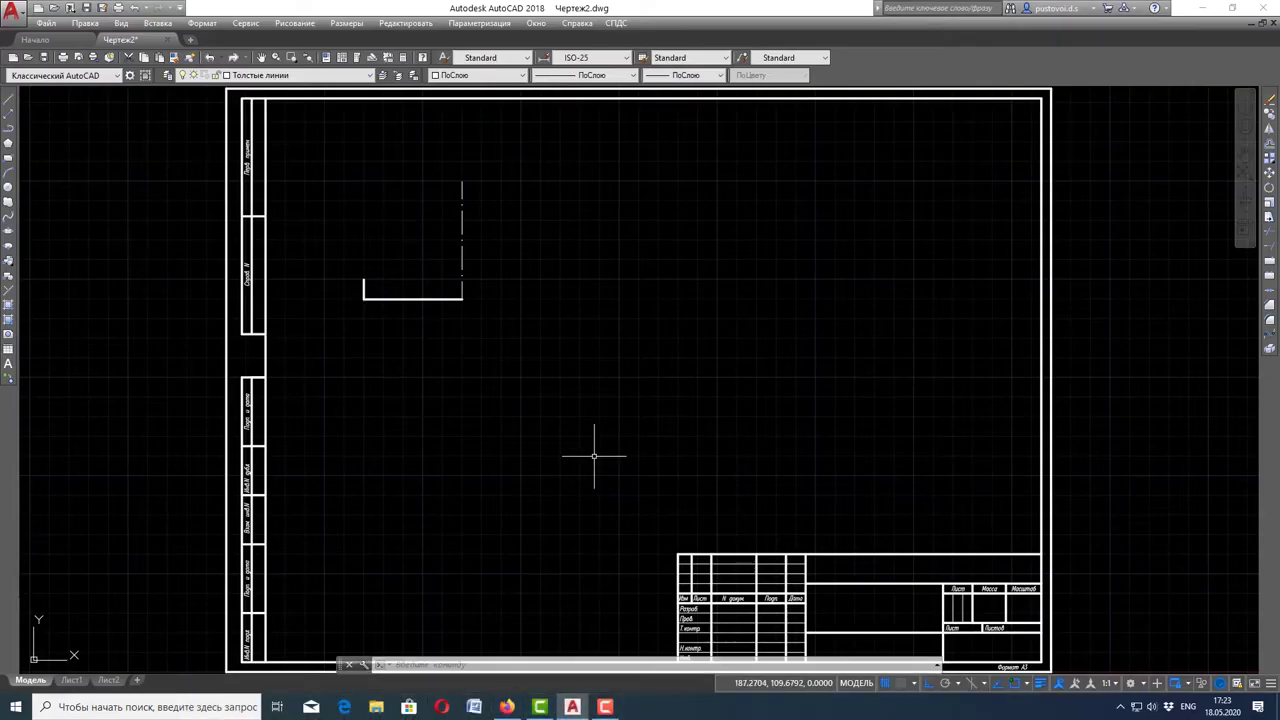
- On layer Построения, place a construction line through the outline's corner on the centre line
{"action": "left_click", "coordinate": [320, 75]}
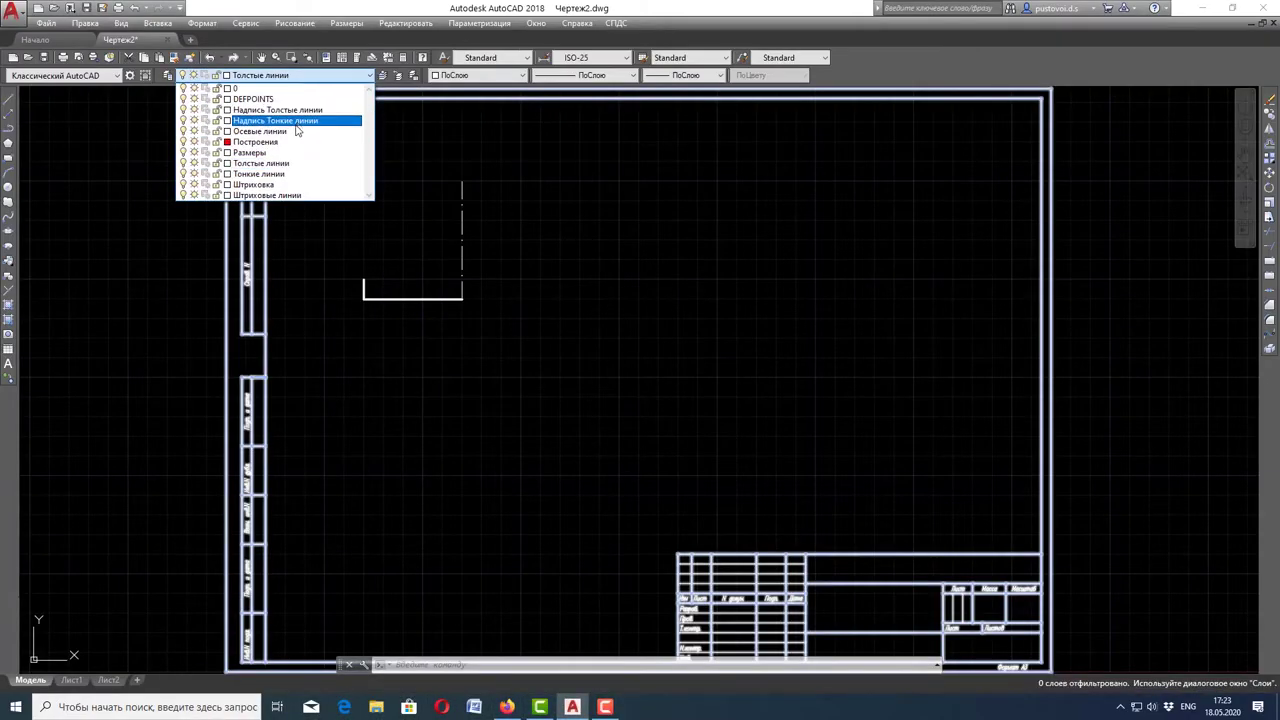
{"action": "left_click", "coordinate": [296, 141]}
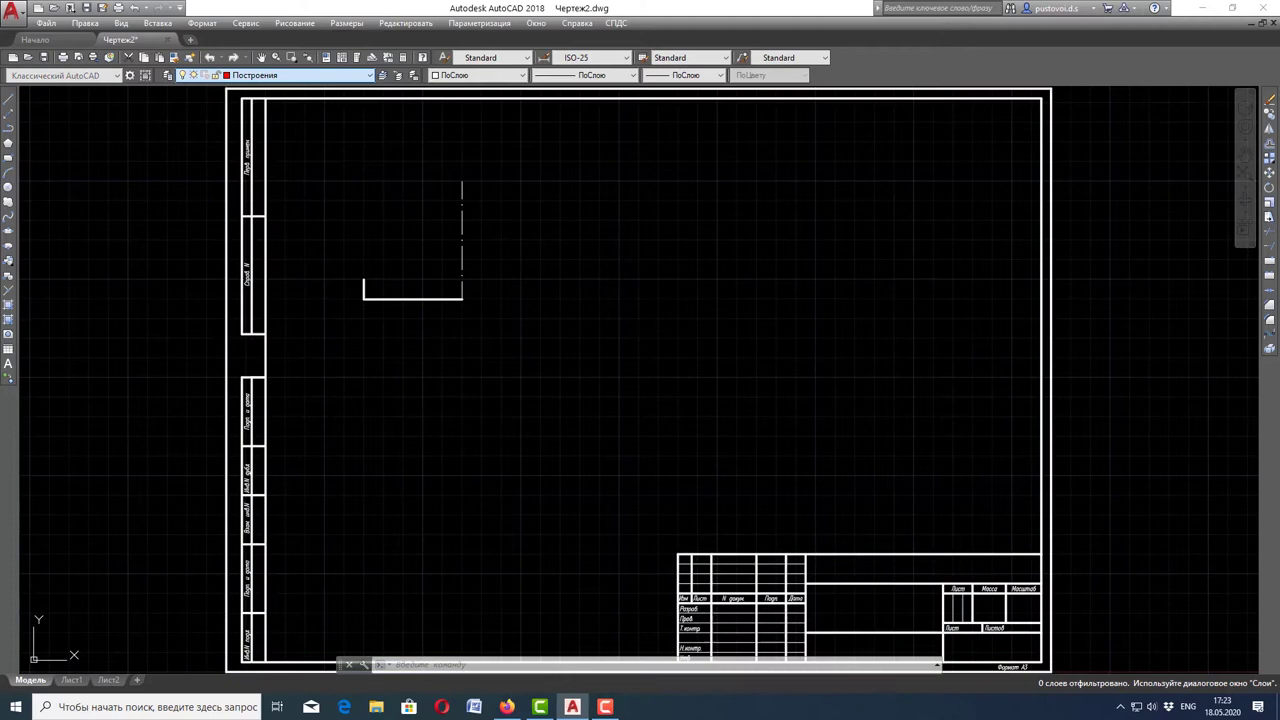
{"action": "left_click", "coordinate": [9, 113]}
{"action": "left_click", "coordinate": [462, 298]}
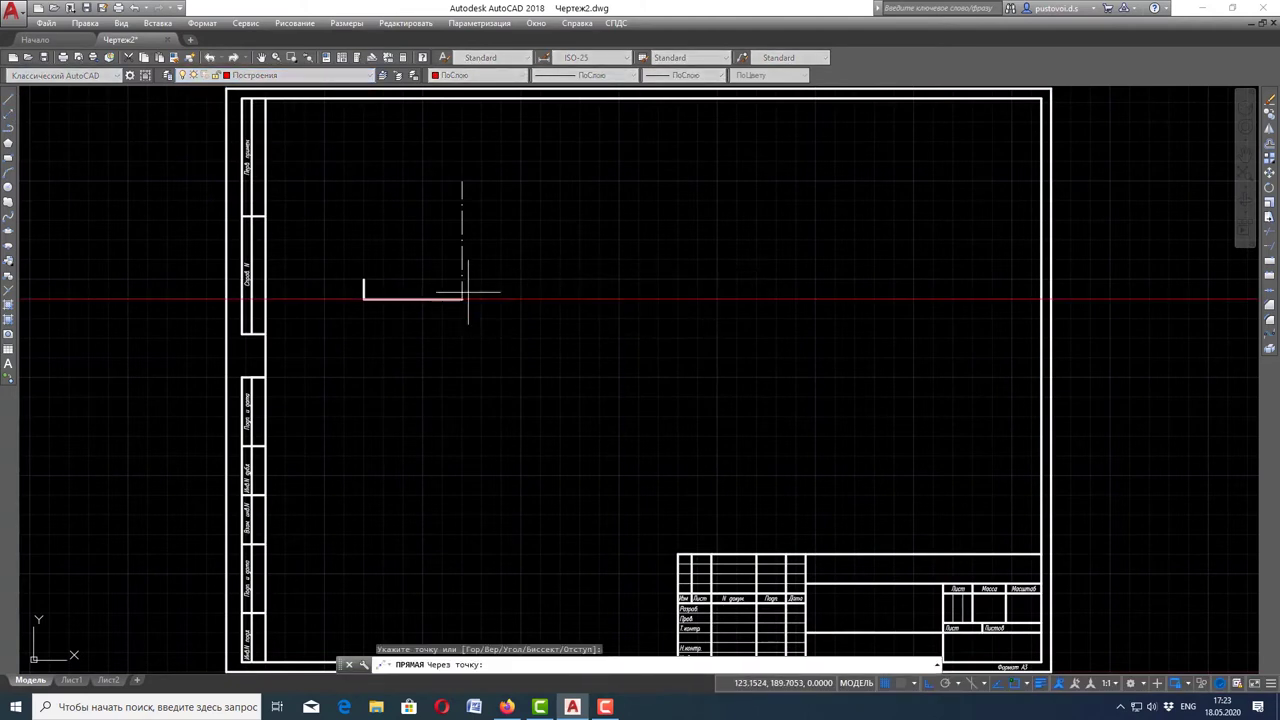
{"action": "key", "text": "Escape"}
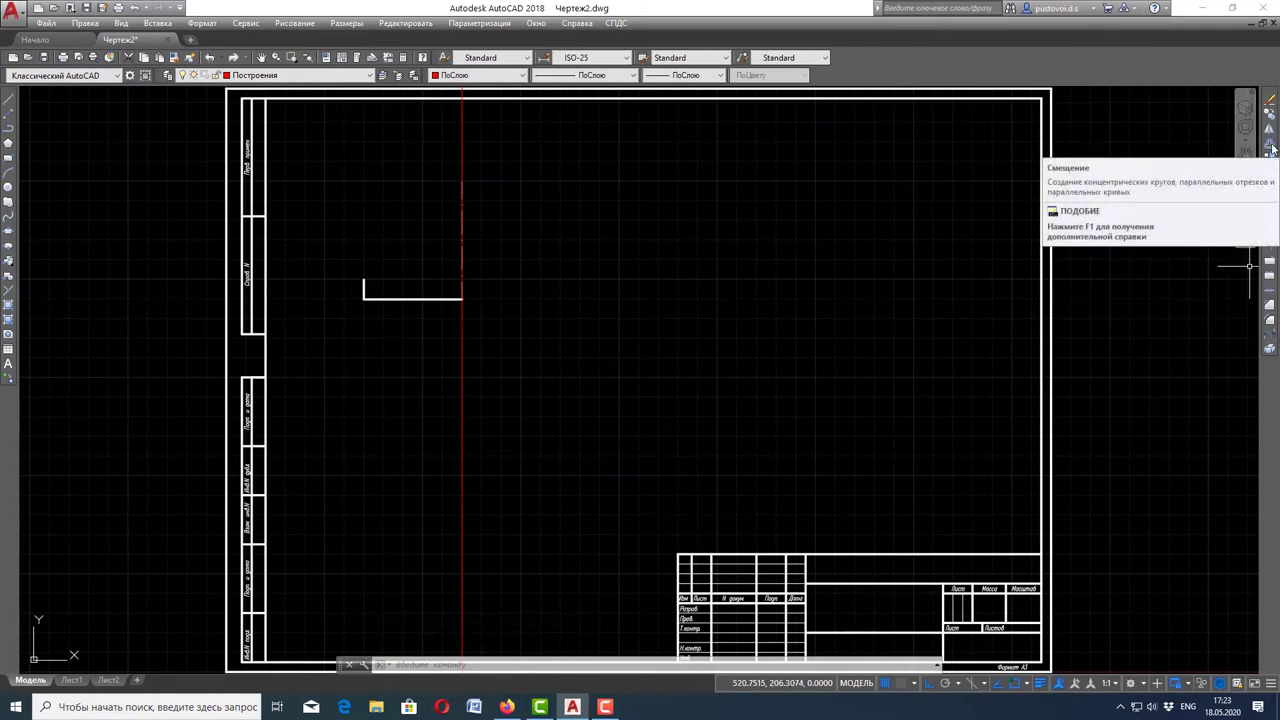
- Offset the vertical centre construction line 30 units to the left and right
{"action": "left_click", "coordinate": [1272, 147]}
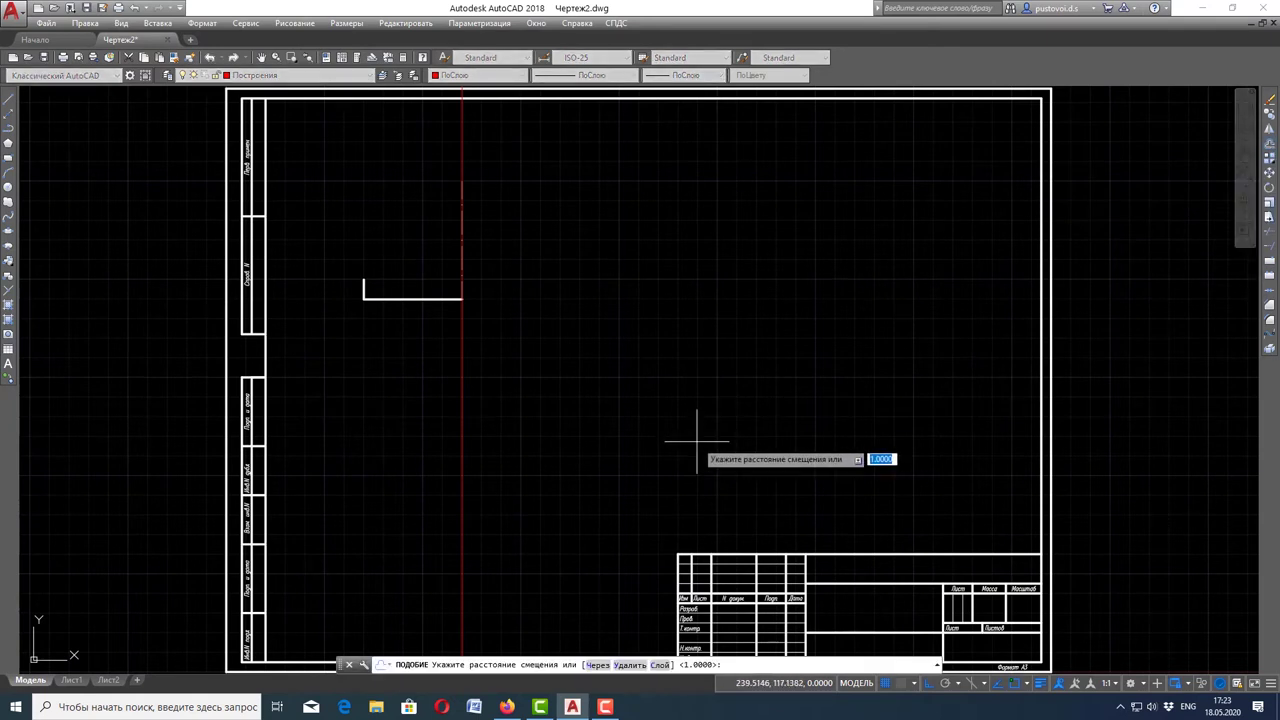
{"action": "type", "text": "30"}
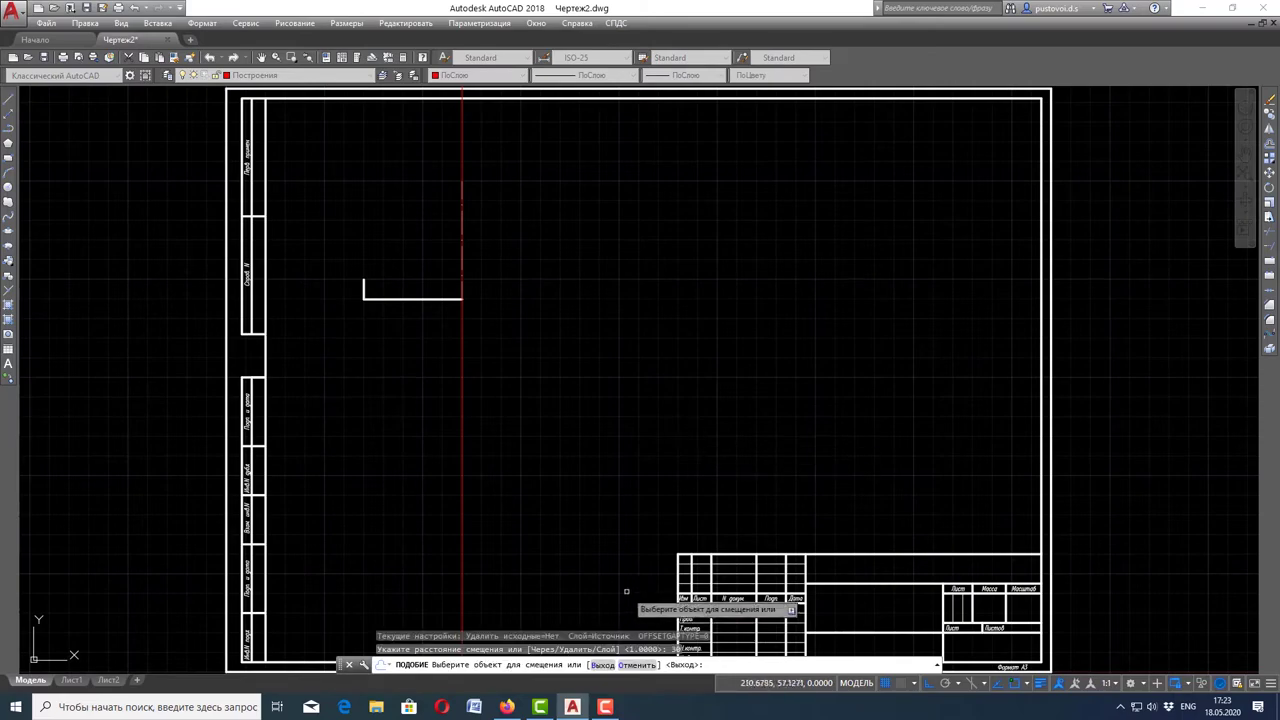
{"action": "left_click", "coordinate": [509, 707]}
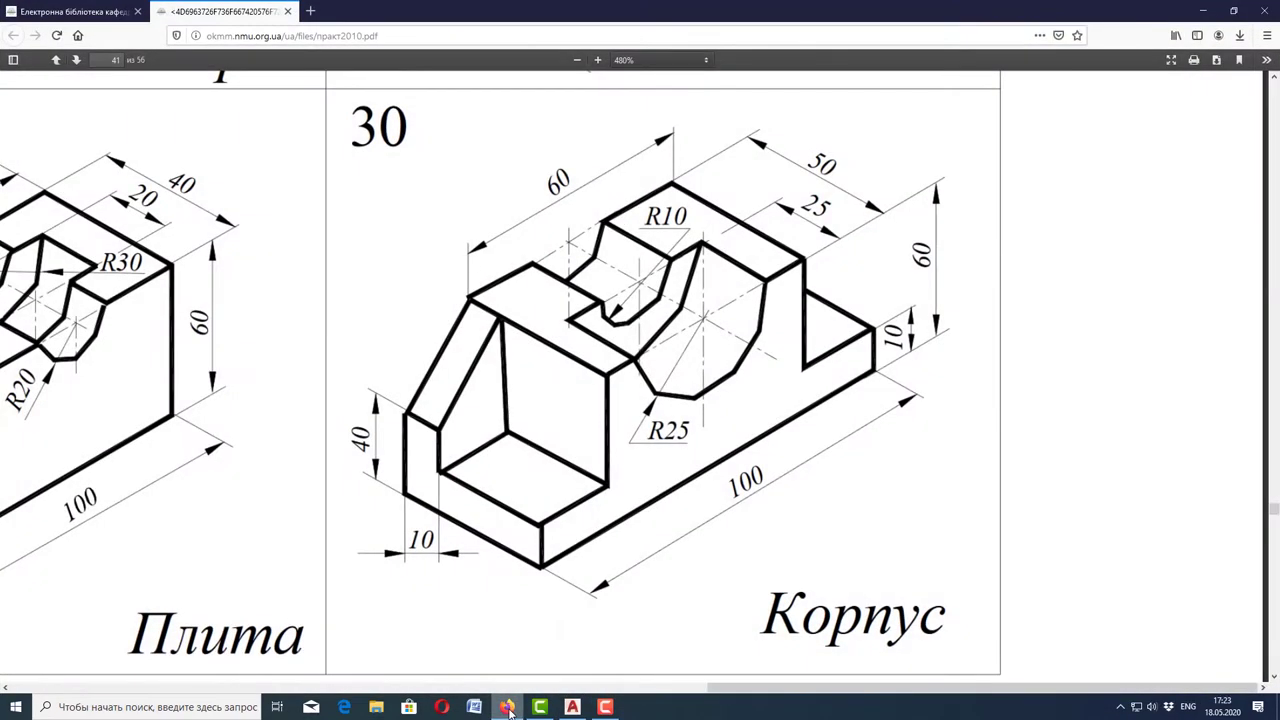
{"action": "left_click", "coordinate": [509, 707]}
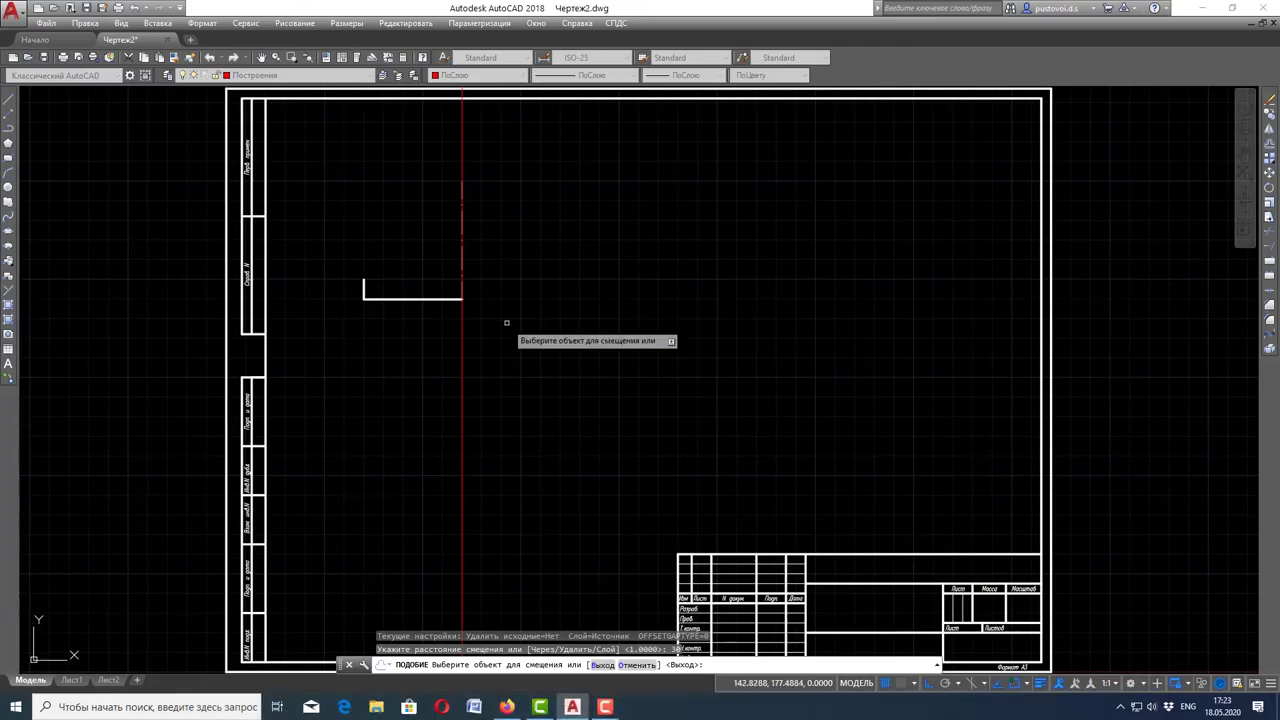
{"action": "left_click", "coordinate": [431, 487]}
{"action": "left_click", "coordinate": [462, 490]}
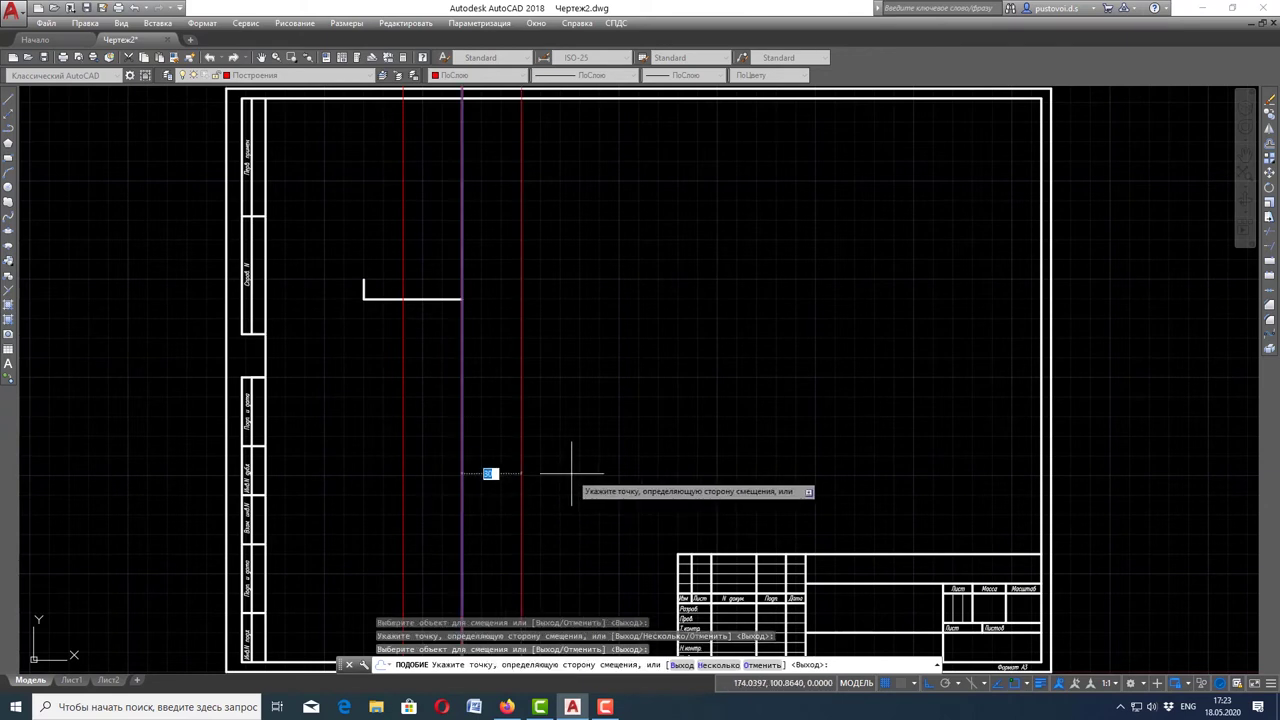
{"action": "key", "text": "Escape"}
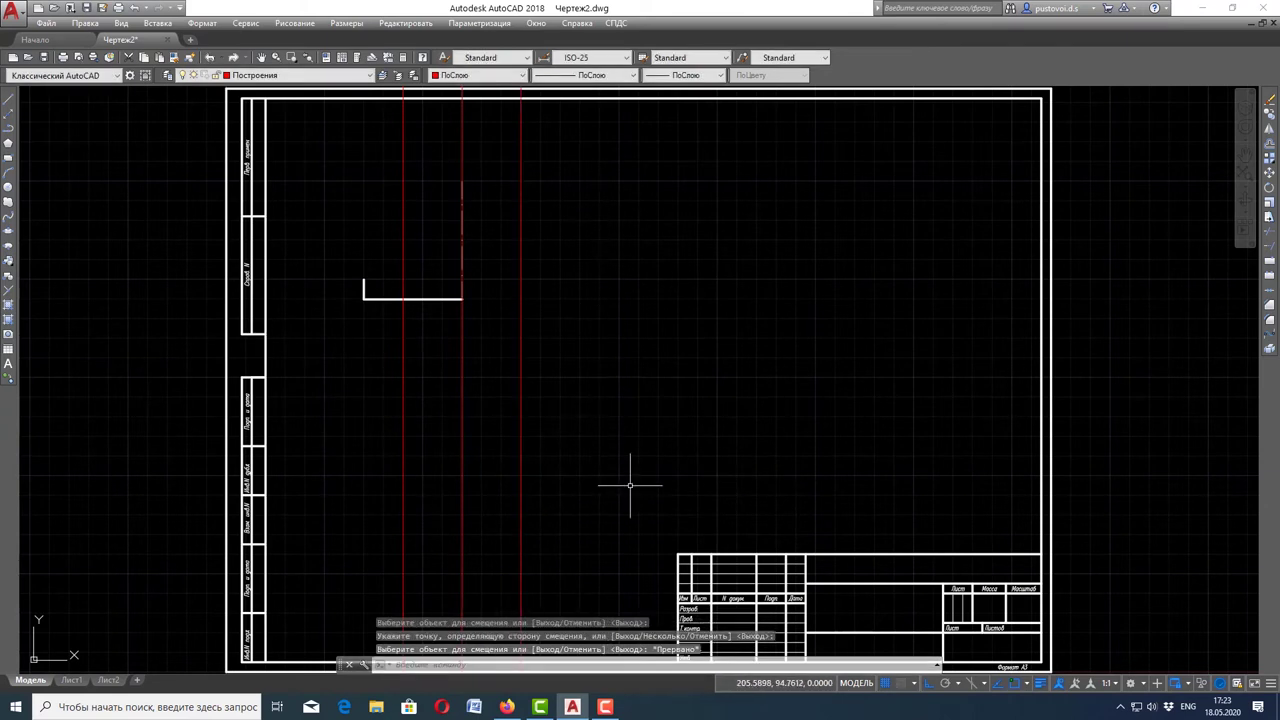
- On layer Толстые линии, draw the contour from the step's corner to the left construction line
{"action": "left_click", "coordinate": [369, 76]}
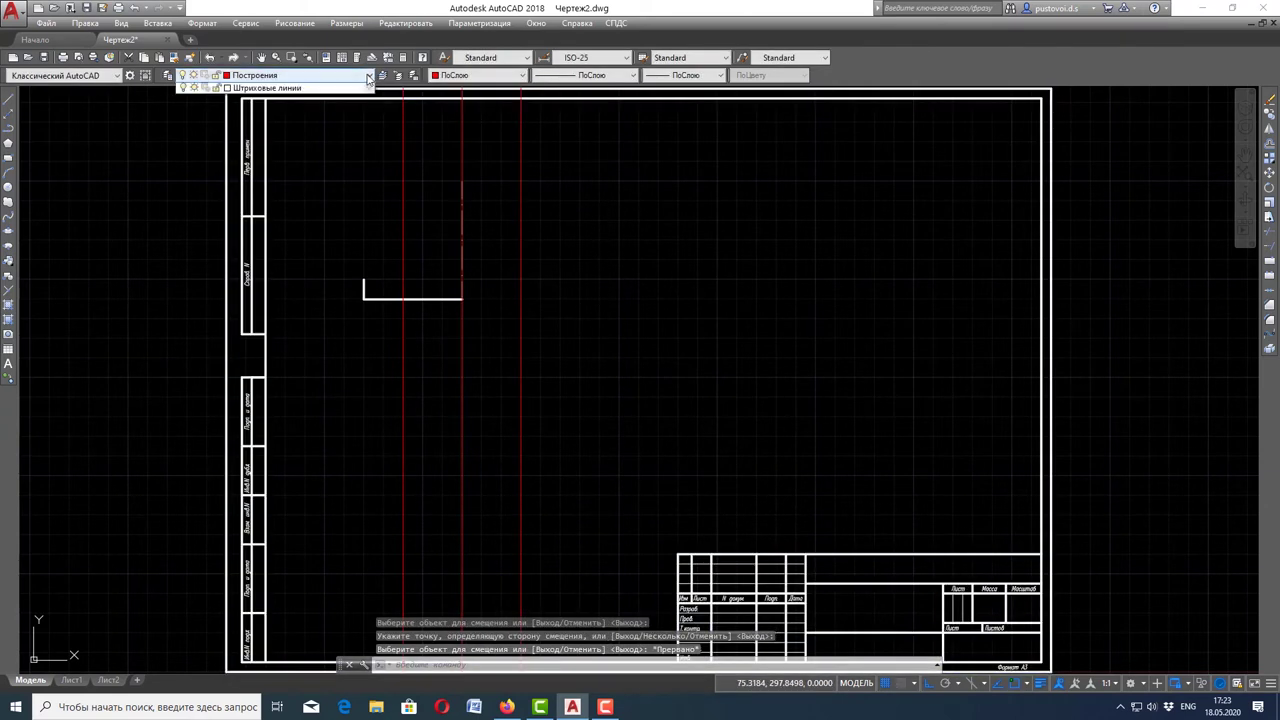
{"action": "left_click", "coordinate": [285, 160]}
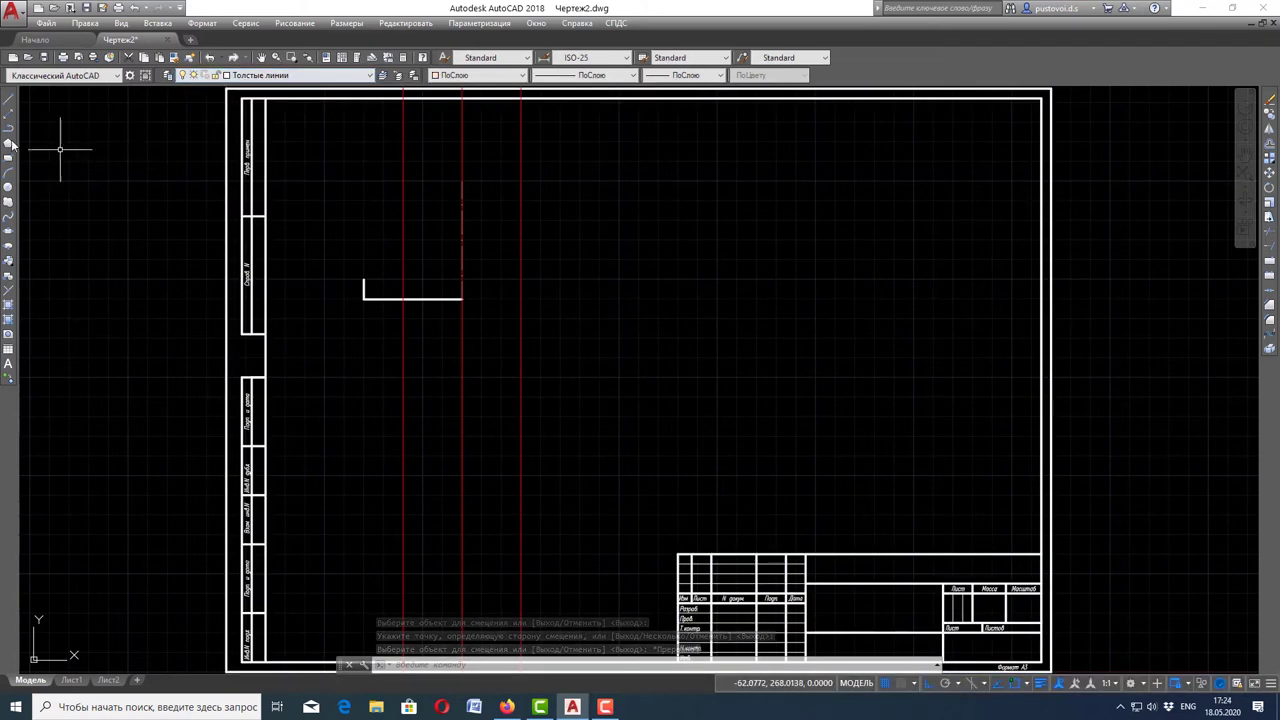
{"action": "left_click", "coordinate": [8, 97]}
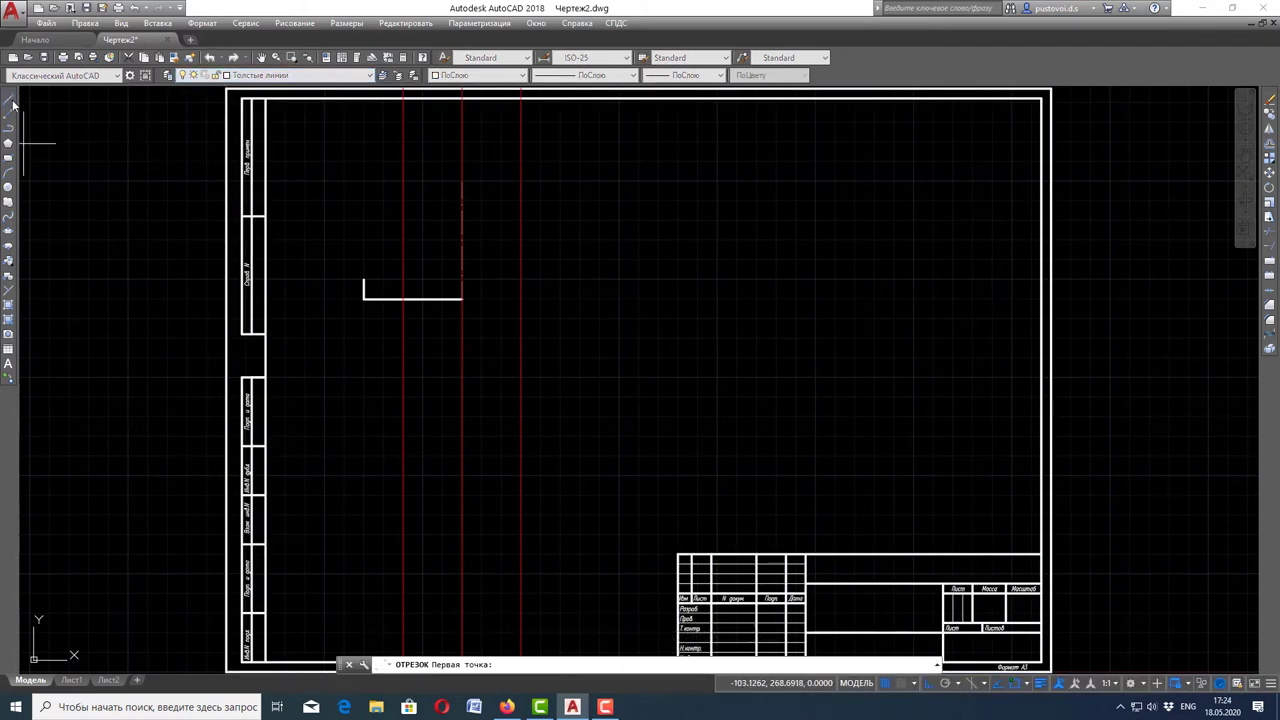
{"action": "left_click", "coordinate": [368, 287]}
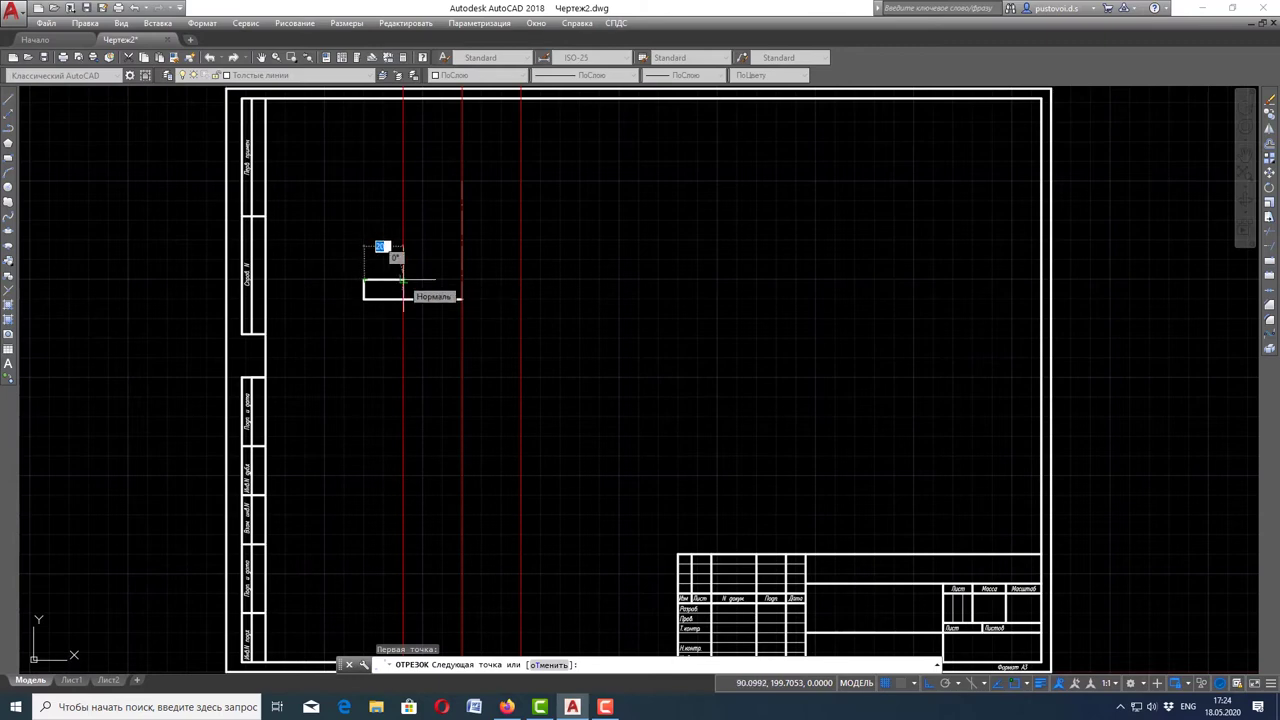
{"action": "left_click", "coordinate": [403, 280]}
- Continue with a 50-unit vertical edge and a 30-unit top edge ending on the centre line
{"action": "left_click", "coordinate": [507, 706]}
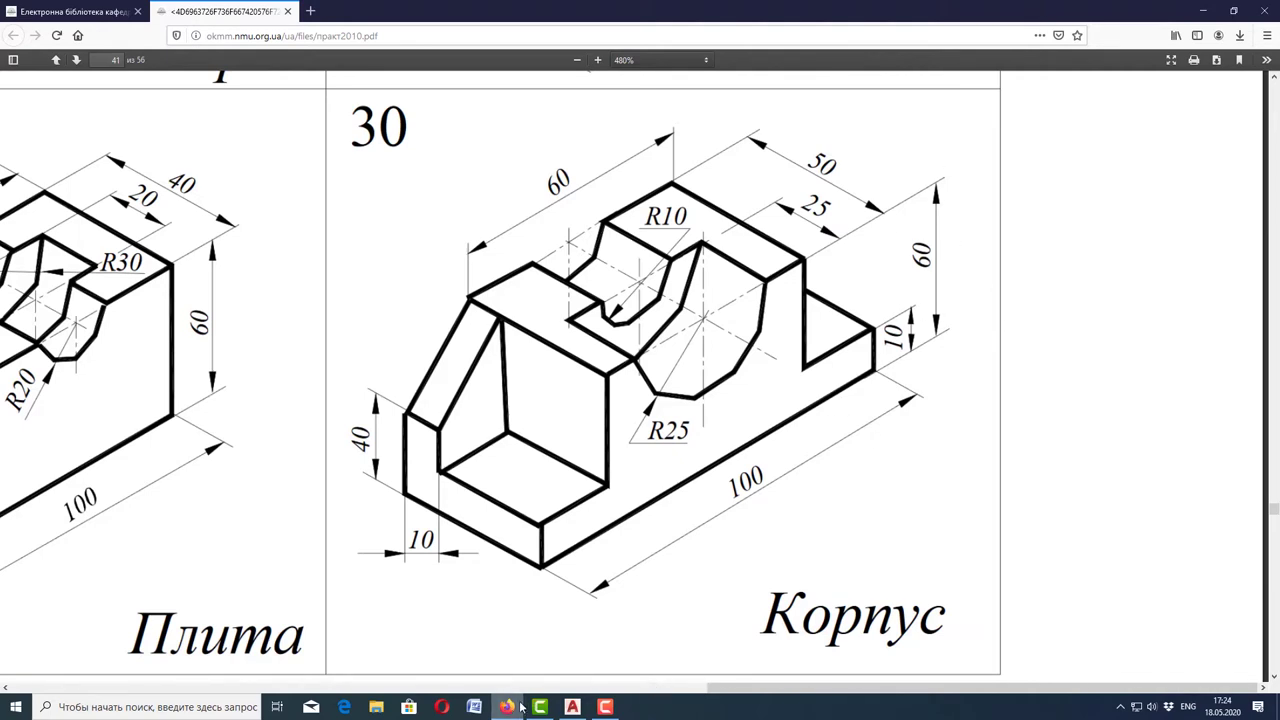
{"action": "left_click", "coordinate": [572, 706]}
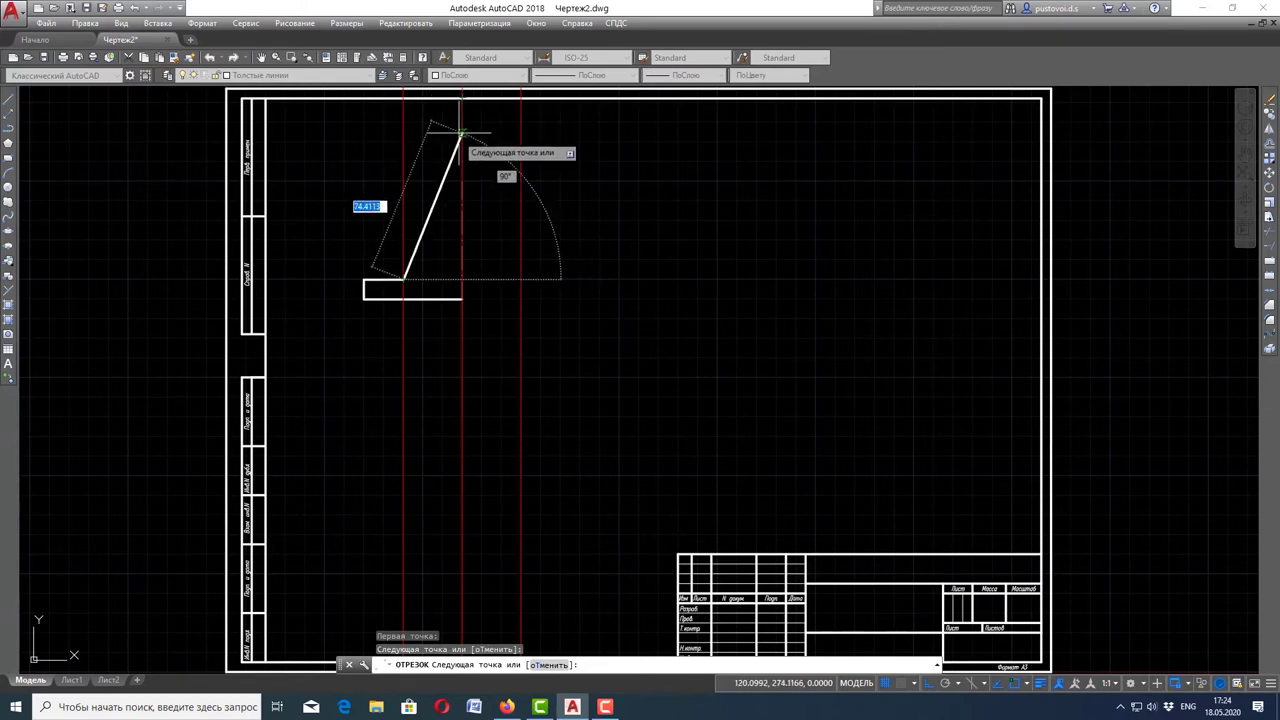
{"action": "type", "text": "50"}
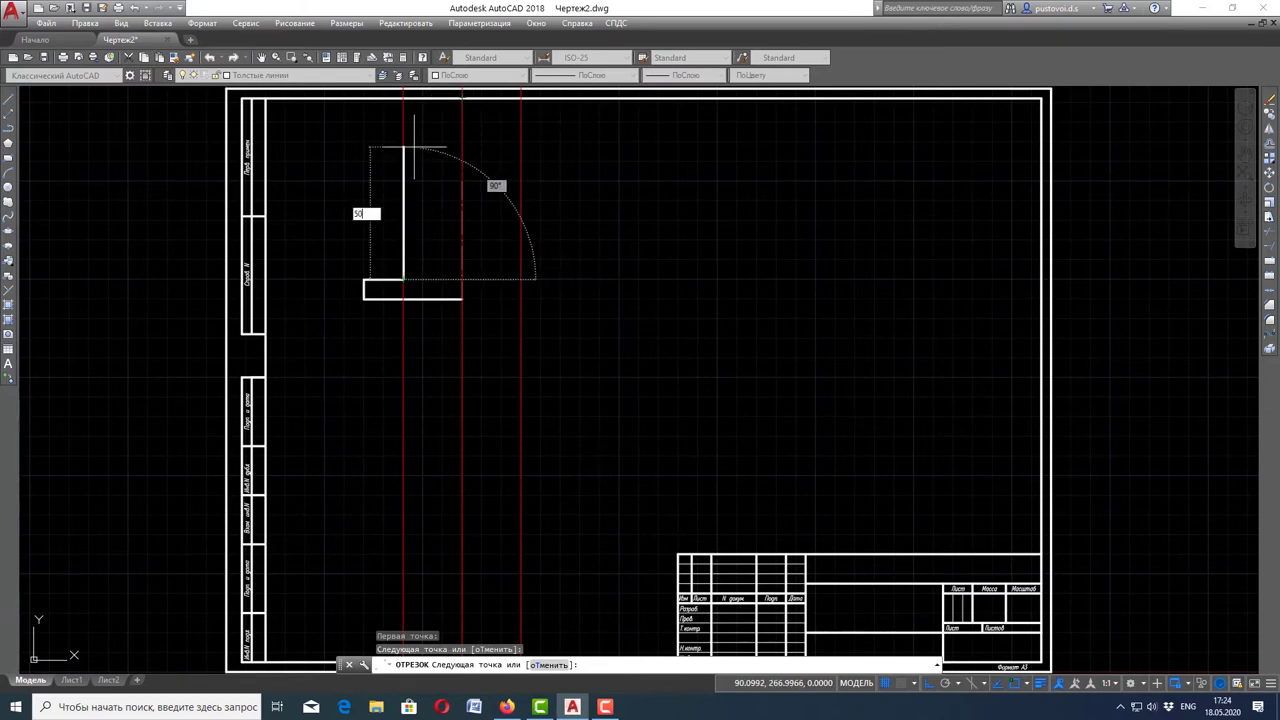
{"action": "key", "text": "Return"}
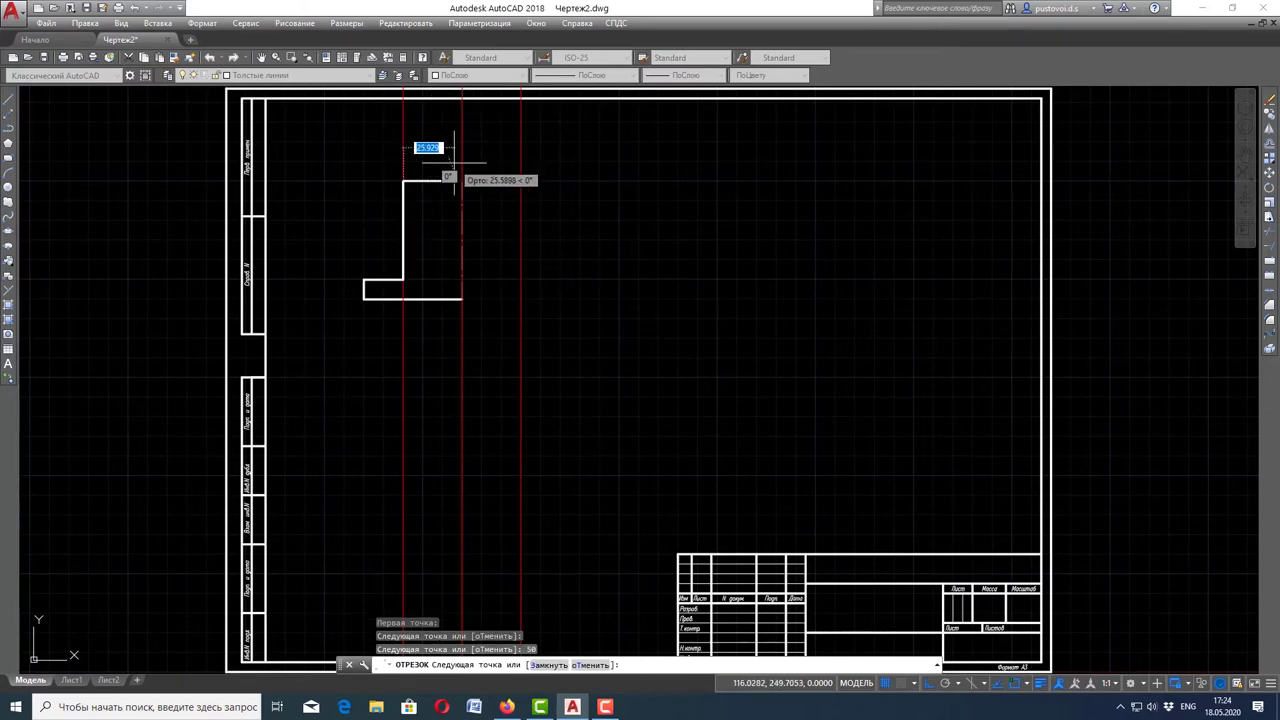
{"action": "type", "text": "30"}
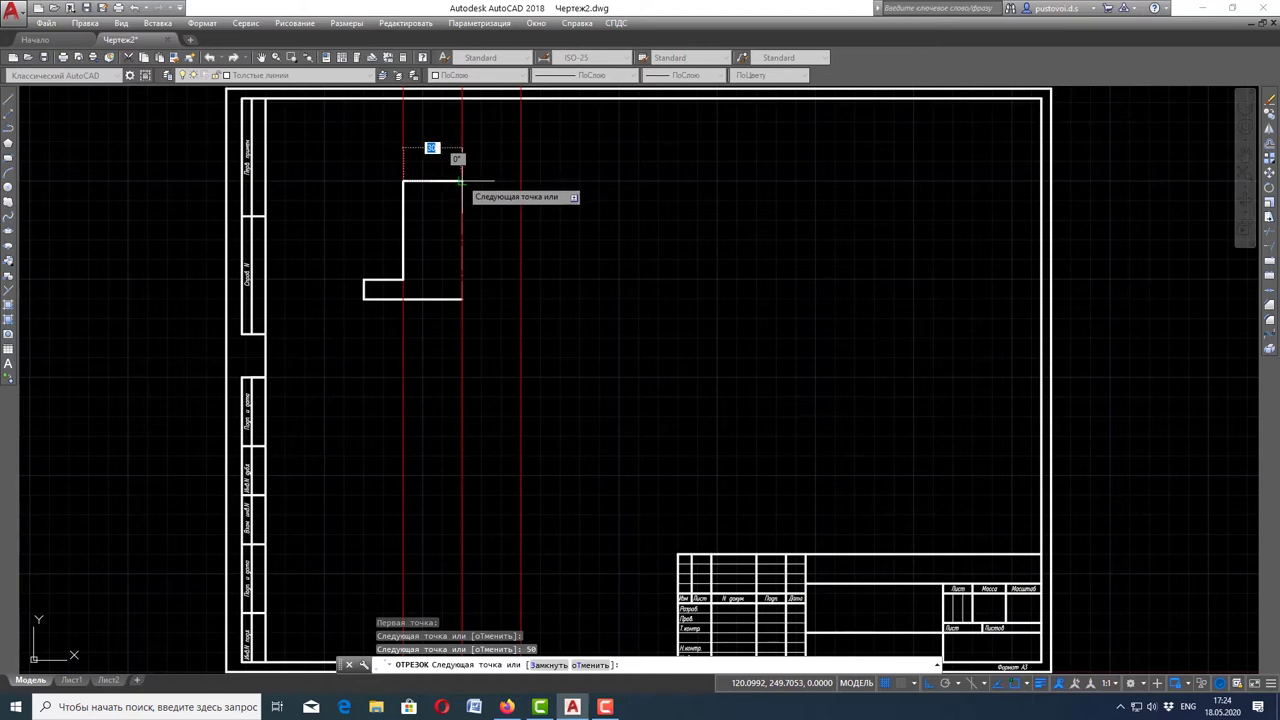
{"action": "left_click", "coordinate": [461, 181]}
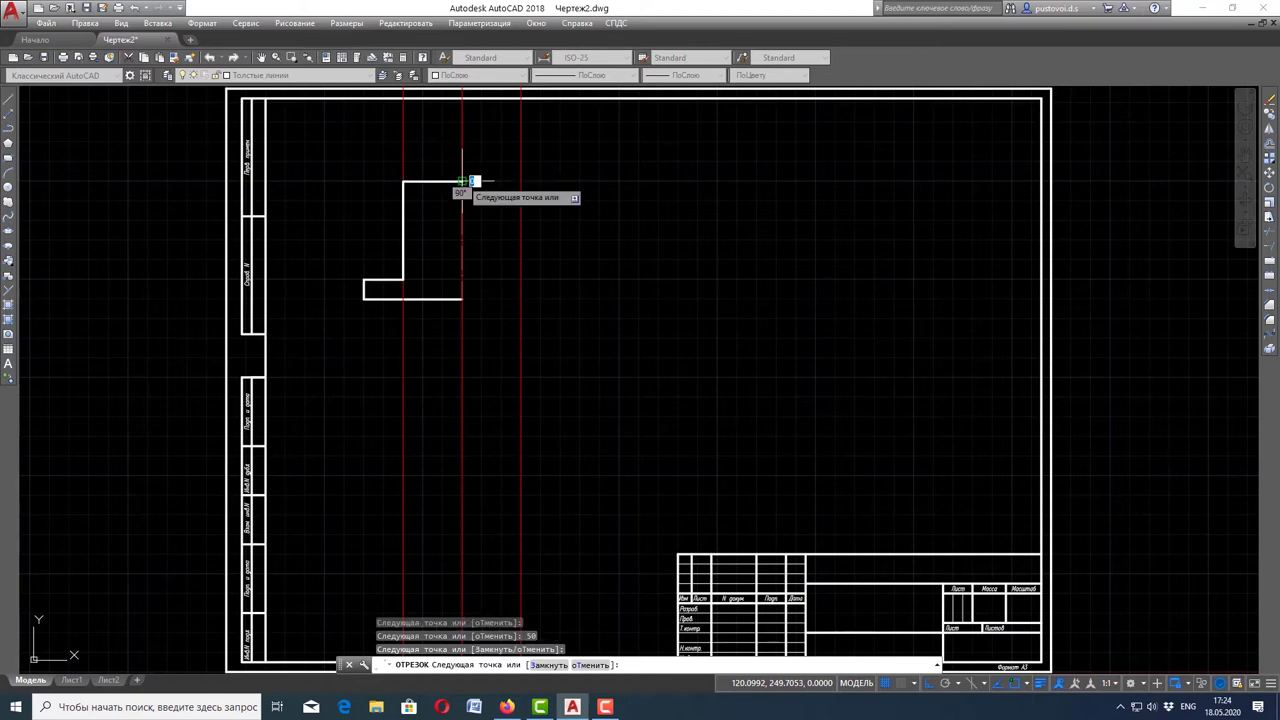
{"action": "key", "text": "Escape"}
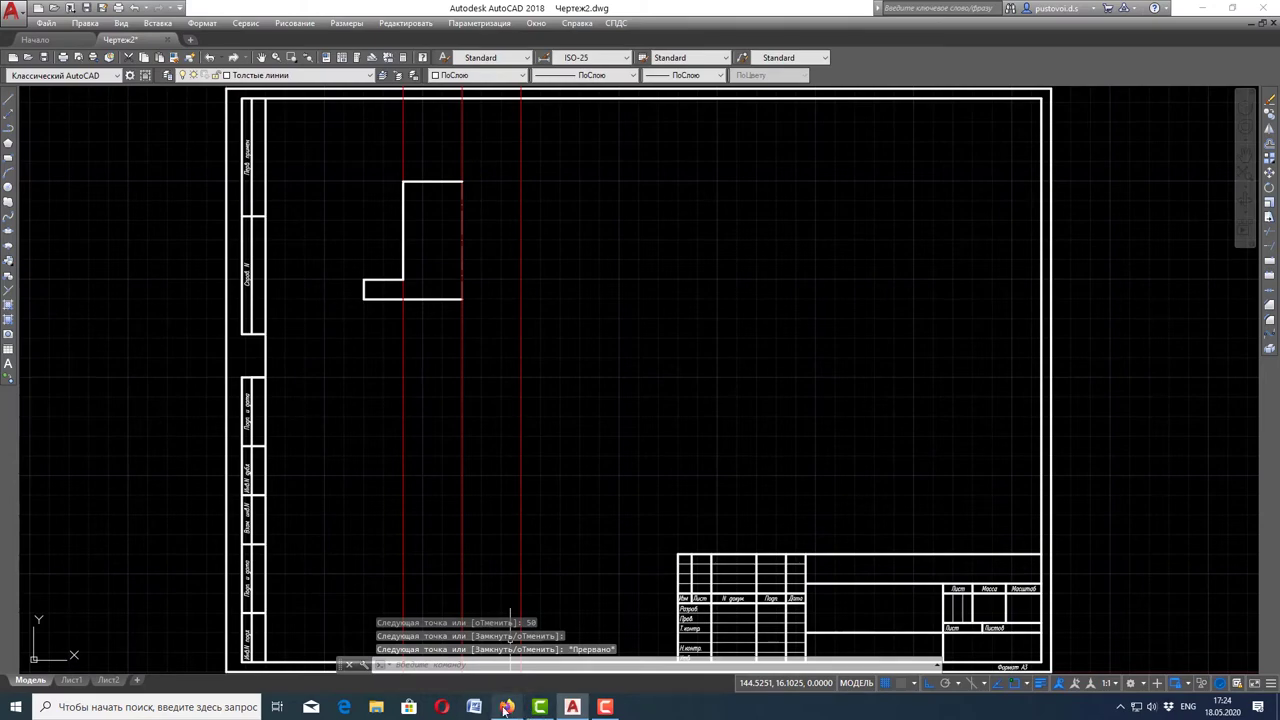
{"action": "left_click", "coordinate": [506, 707]}
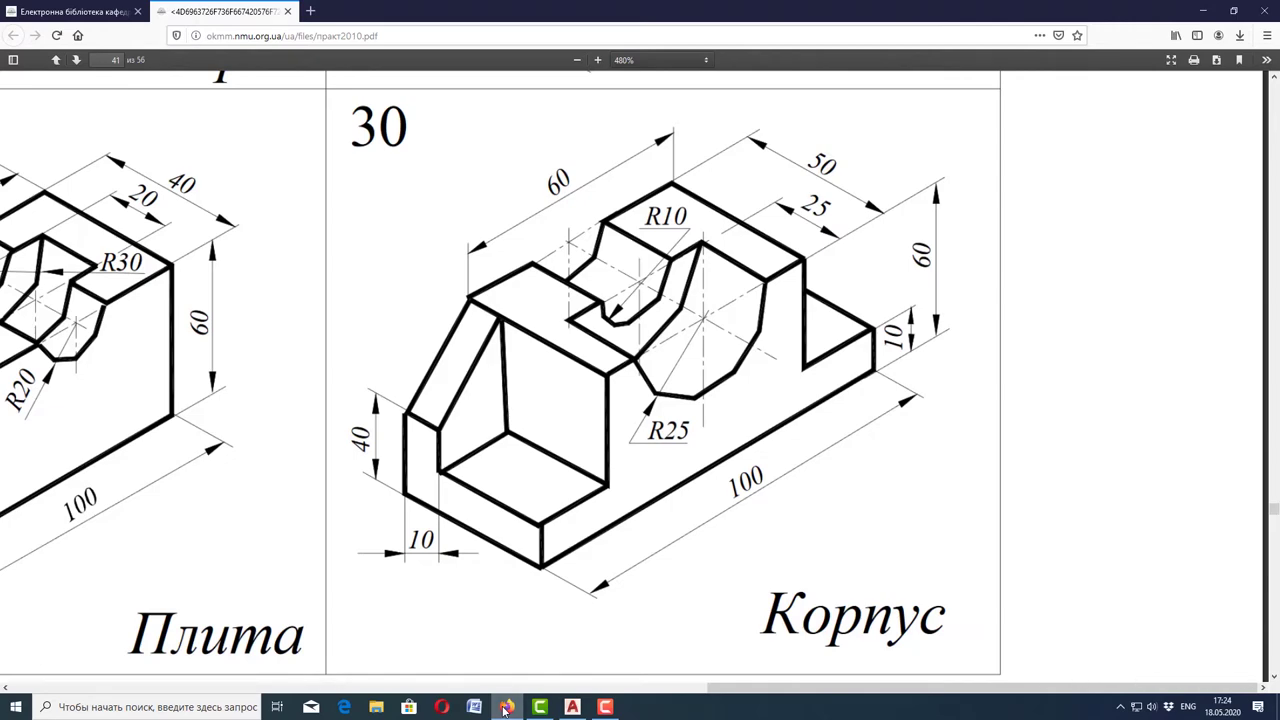
{"action": "left_click", "coordinate": [506, 708]}
- On layer Построения, draw a horizontal construction line along the outline's base
{"action": "left_click", "coordinate": [300, 75]}
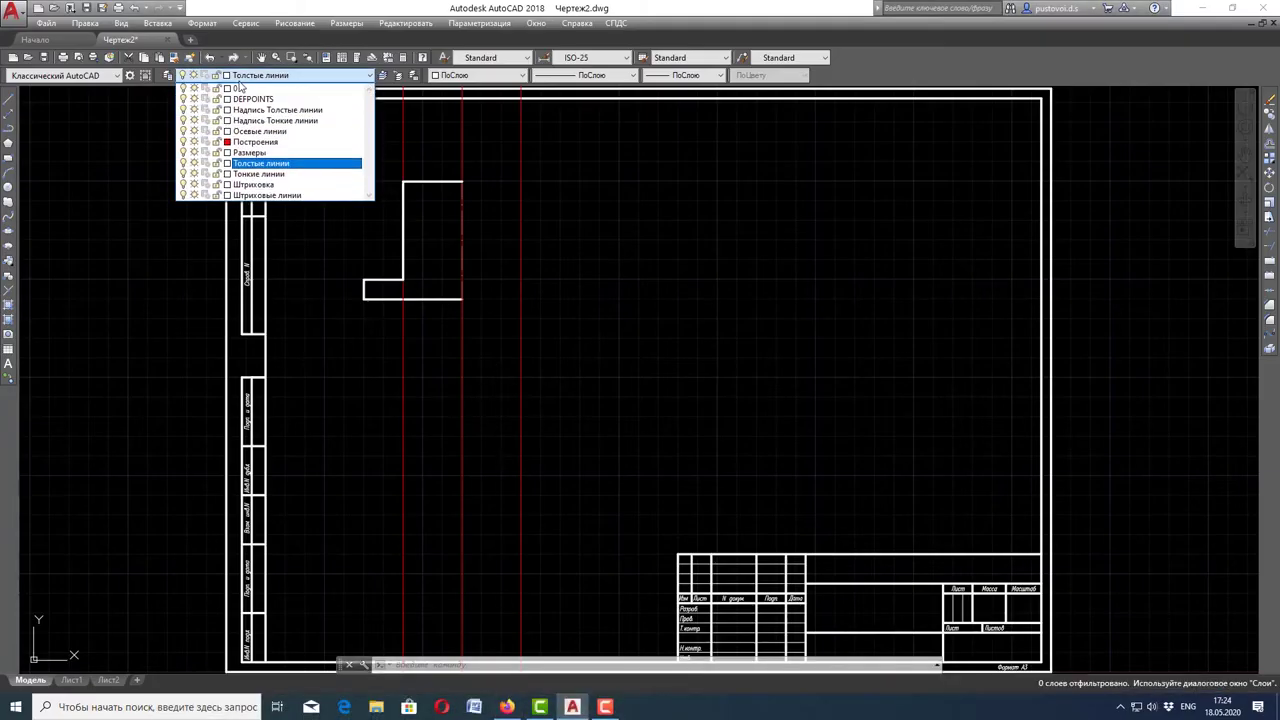
{"action": "left_click", "coordinate": [275, 133]}
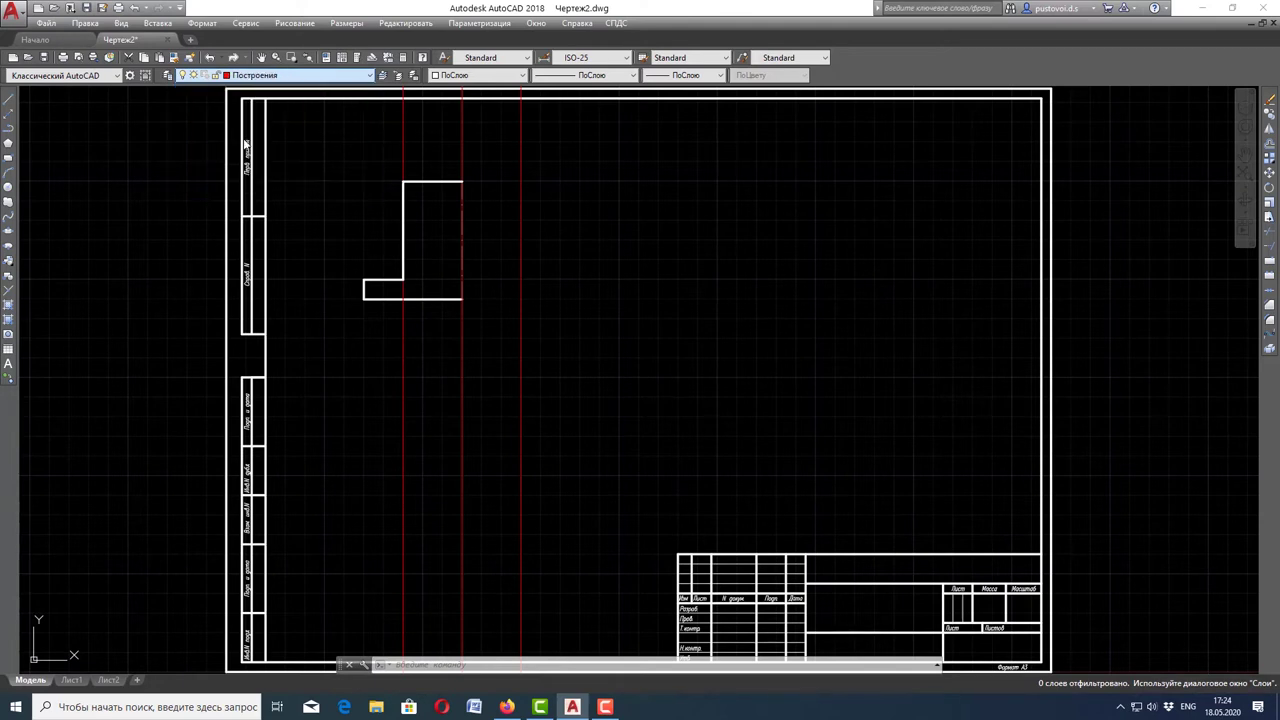
{"action": "left_click", "coordinate": [7, 128]}
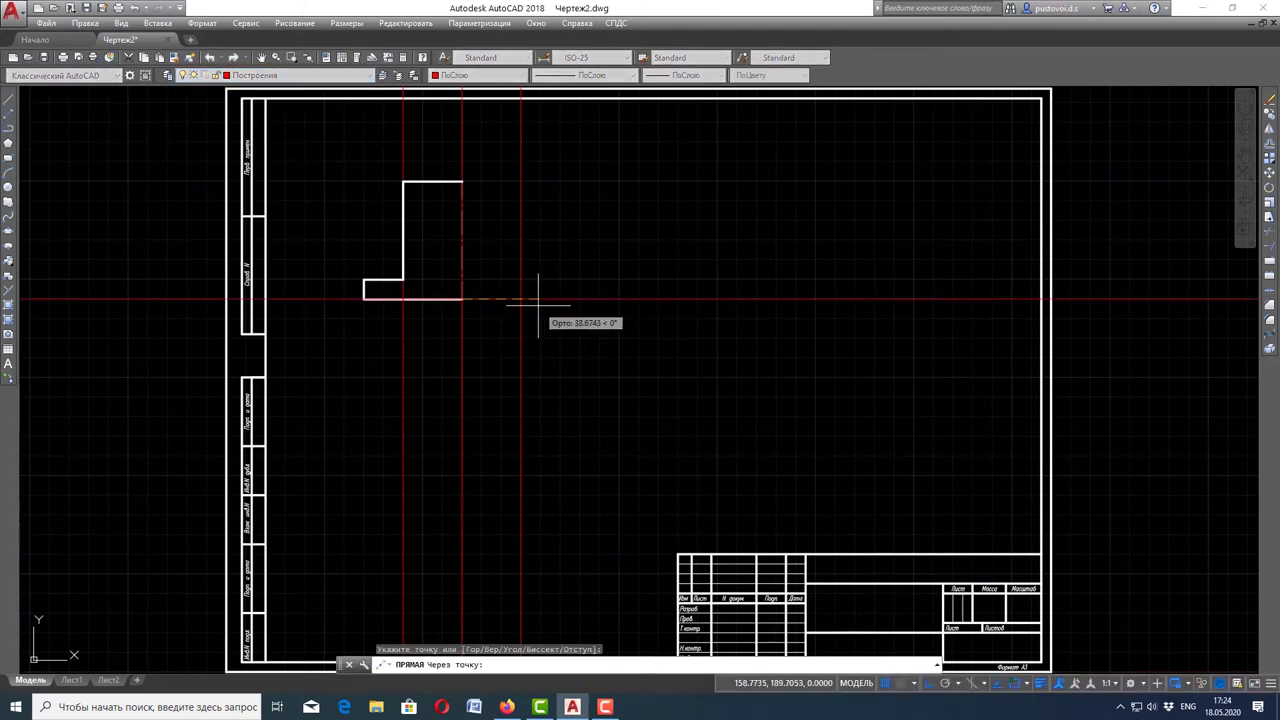
{"action": "left_click", "coordinate": [520, 298]}
{"action": "key", "text": "Escape"}
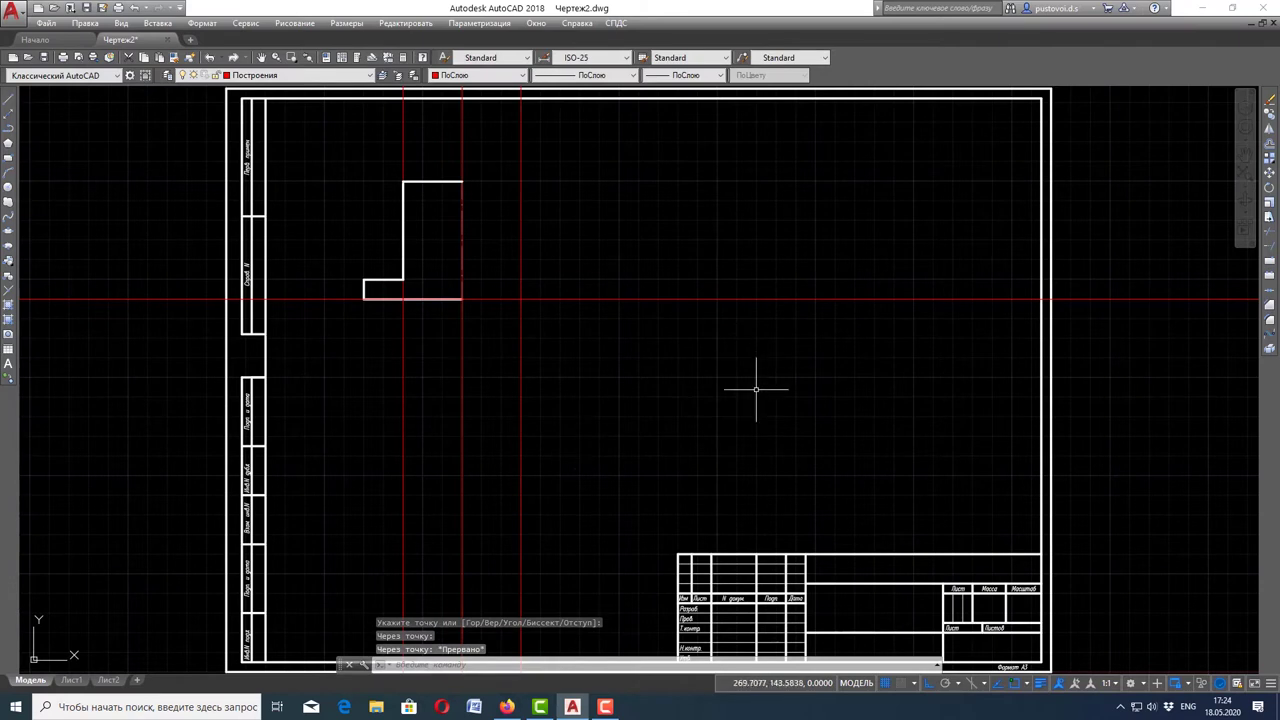
- Offset the base construction line 40 units upward
{"action": "left_click", "coordinate": [1270, 147]}
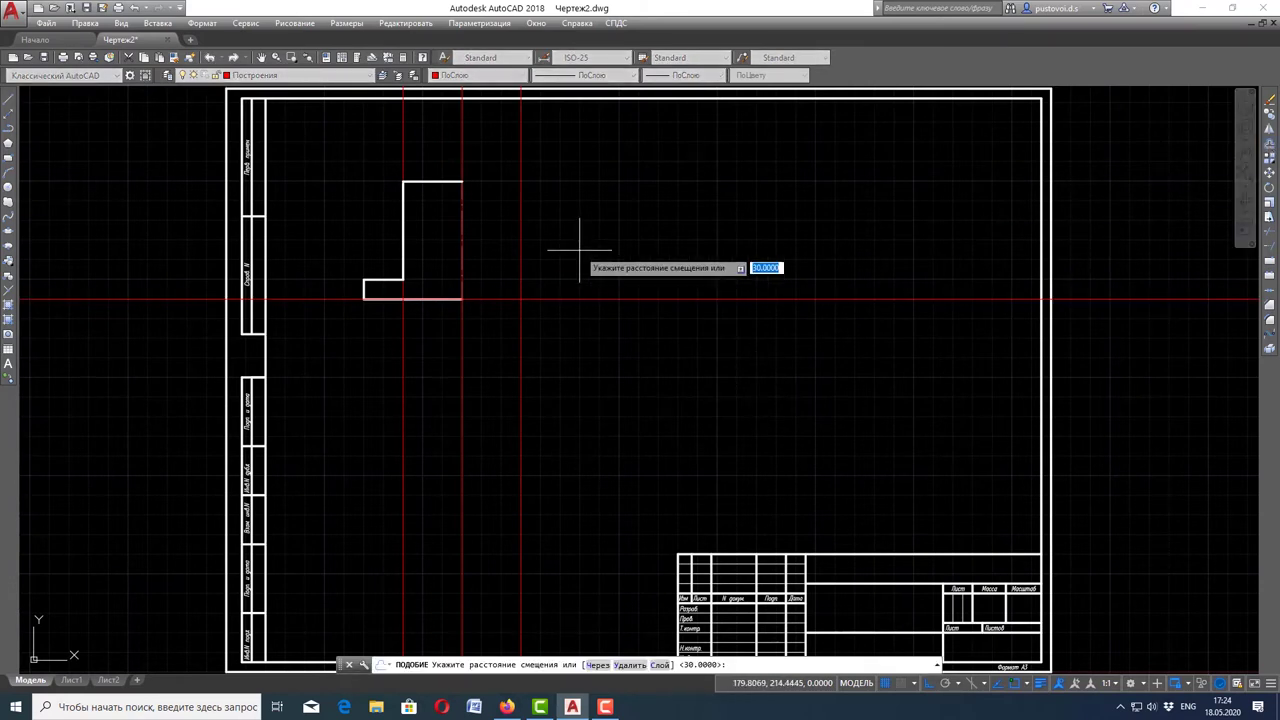
{"action": "key", "text": "Return"}
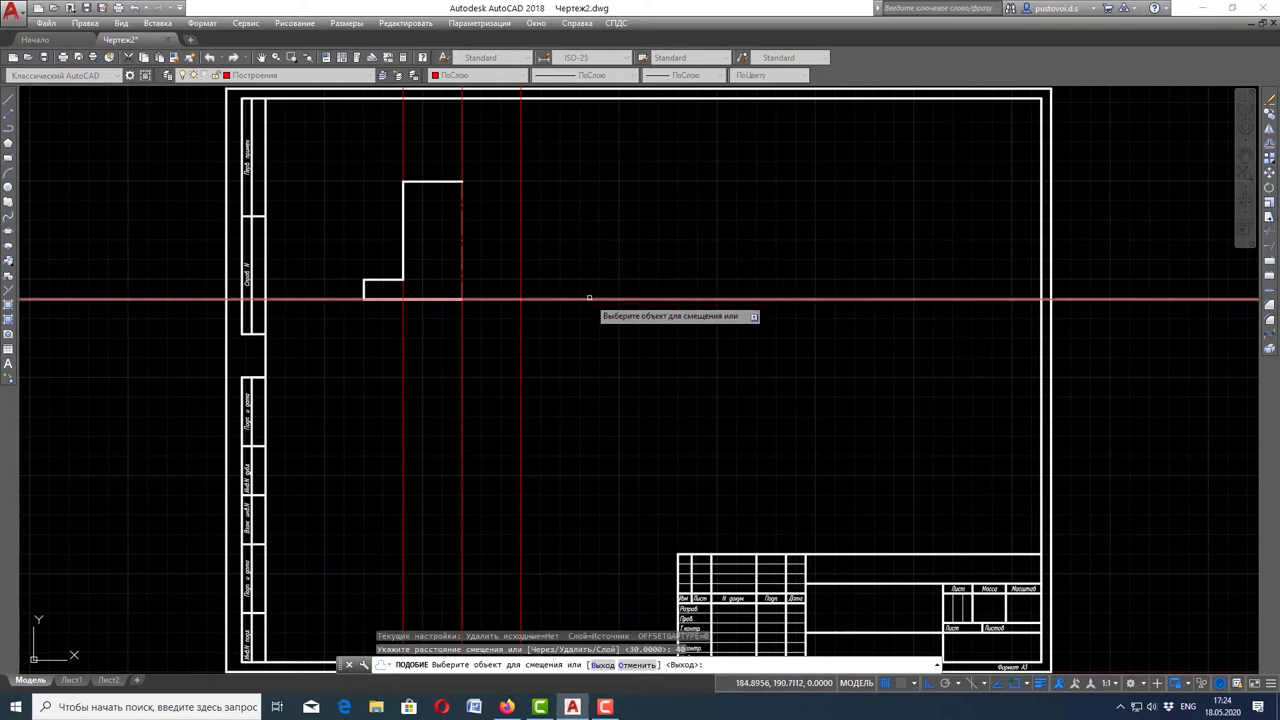
{"action": "left_click", "coordinate": [582, 298]}
{"action": "left_click", "coordinate": [593, 242]}
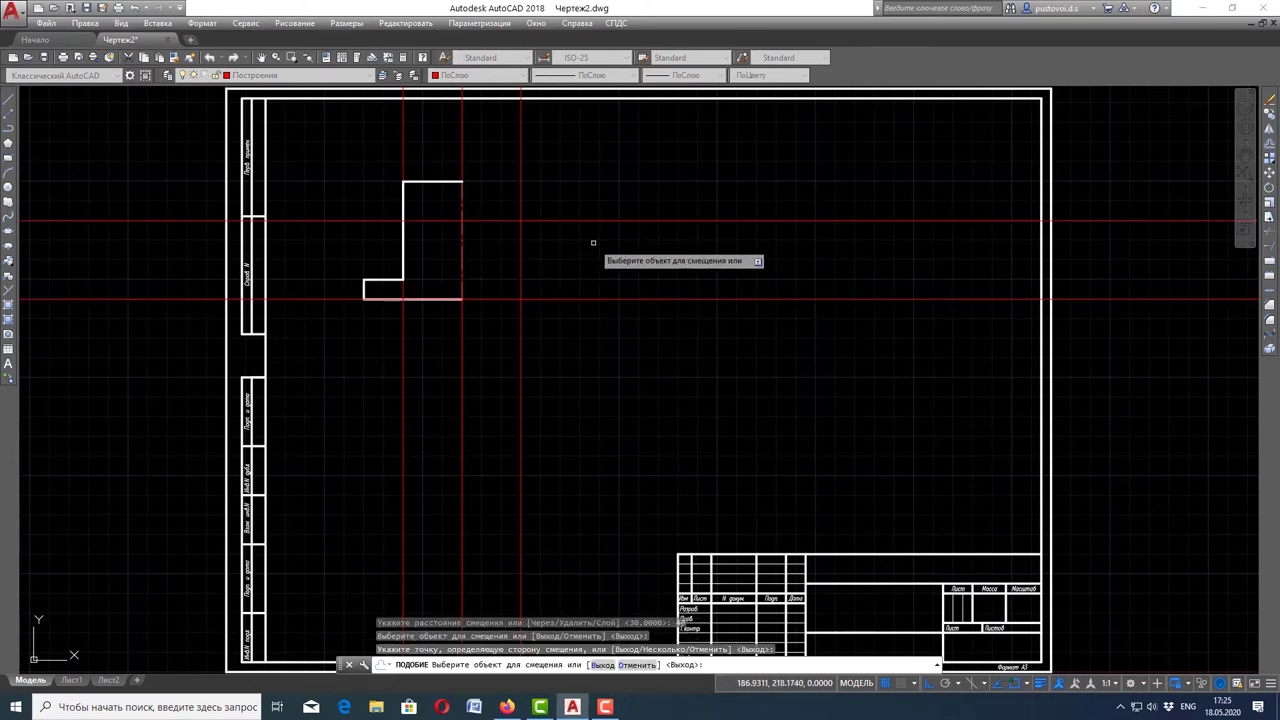
{"action": "key", "text": "Escape"}
- Move the sheet frame onto the Толстые линии layer
{"action": "left_click", "coordinate": [409, 97]}
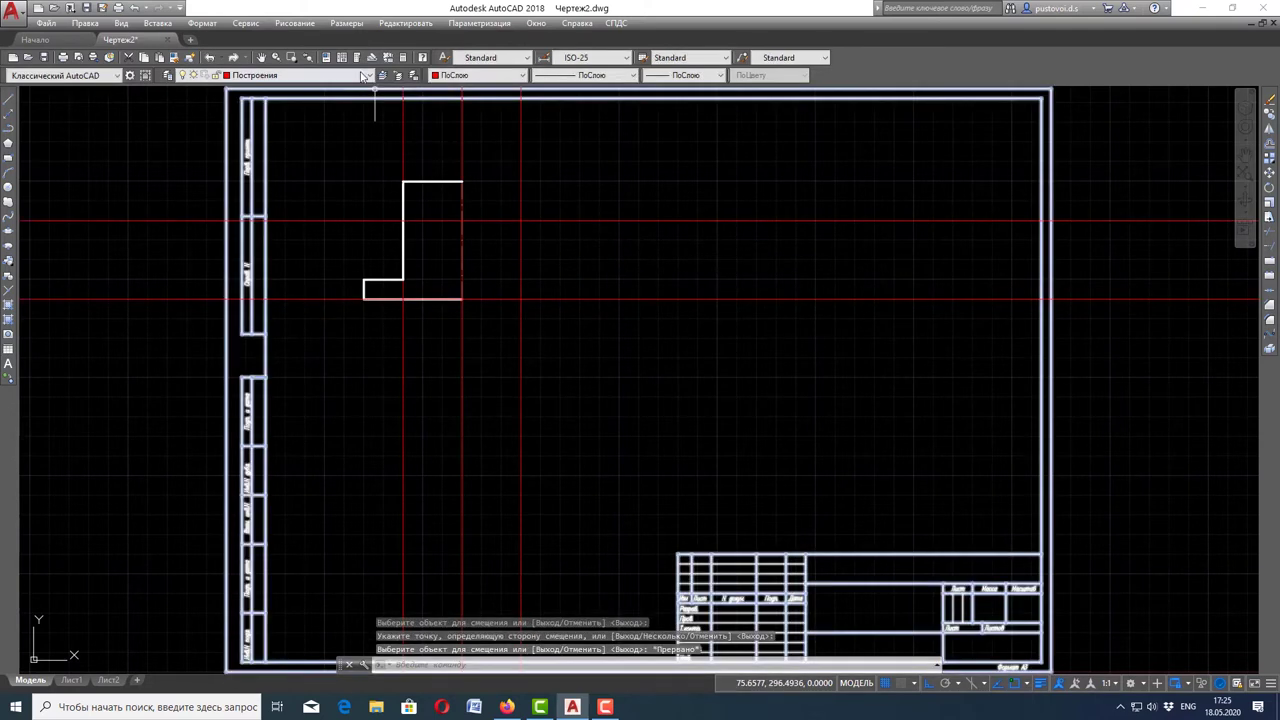
{"action": "left_click", "coordinate": [362, 75]}
{"action": "left_click", "coordinate": [330, 163]}
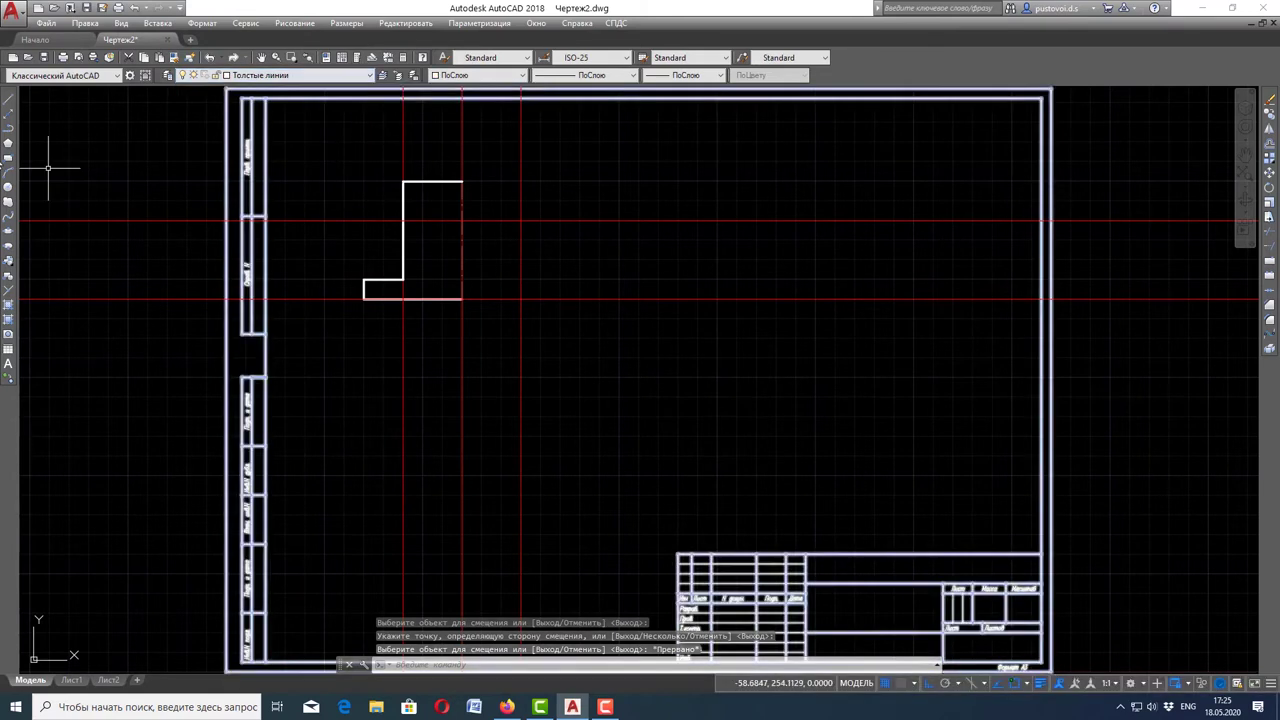
- Draw a vertical line up from the step corner and a 45° chamfer to the top edge
{"action": "left_click", "coordinate": [12, 101]}
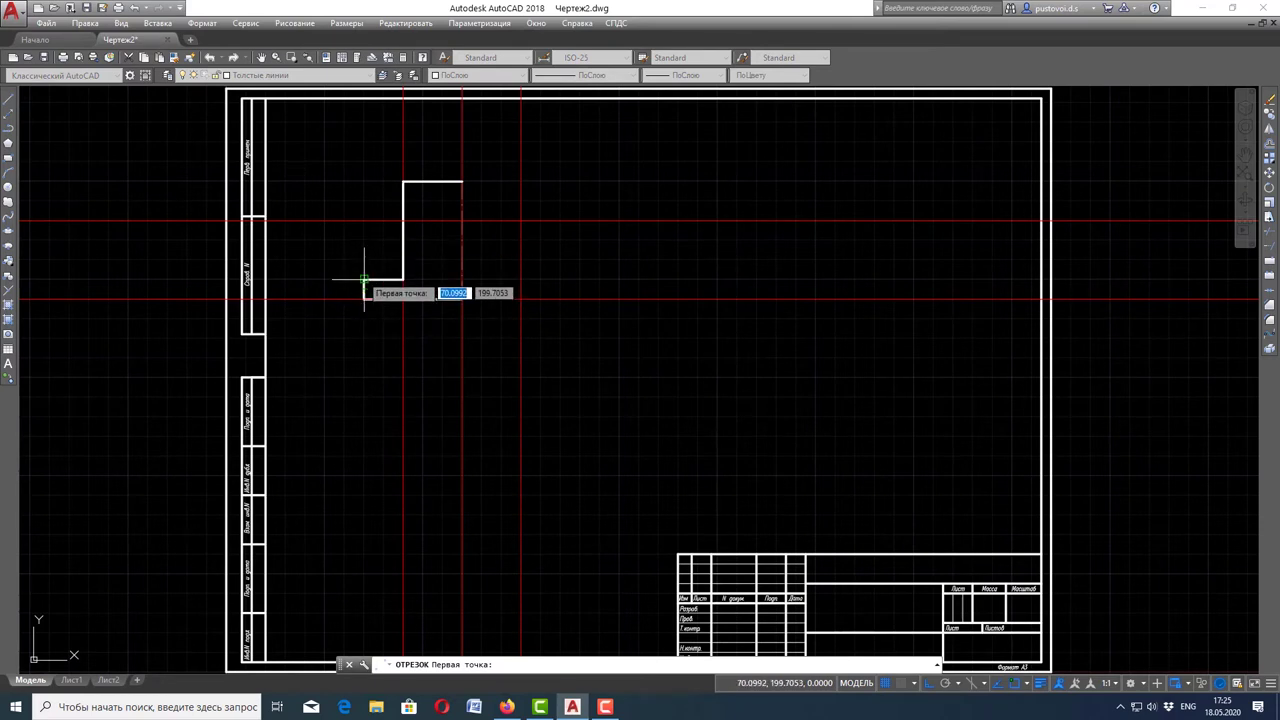
{"action": "left_click", "coordinate": [364, 281]}
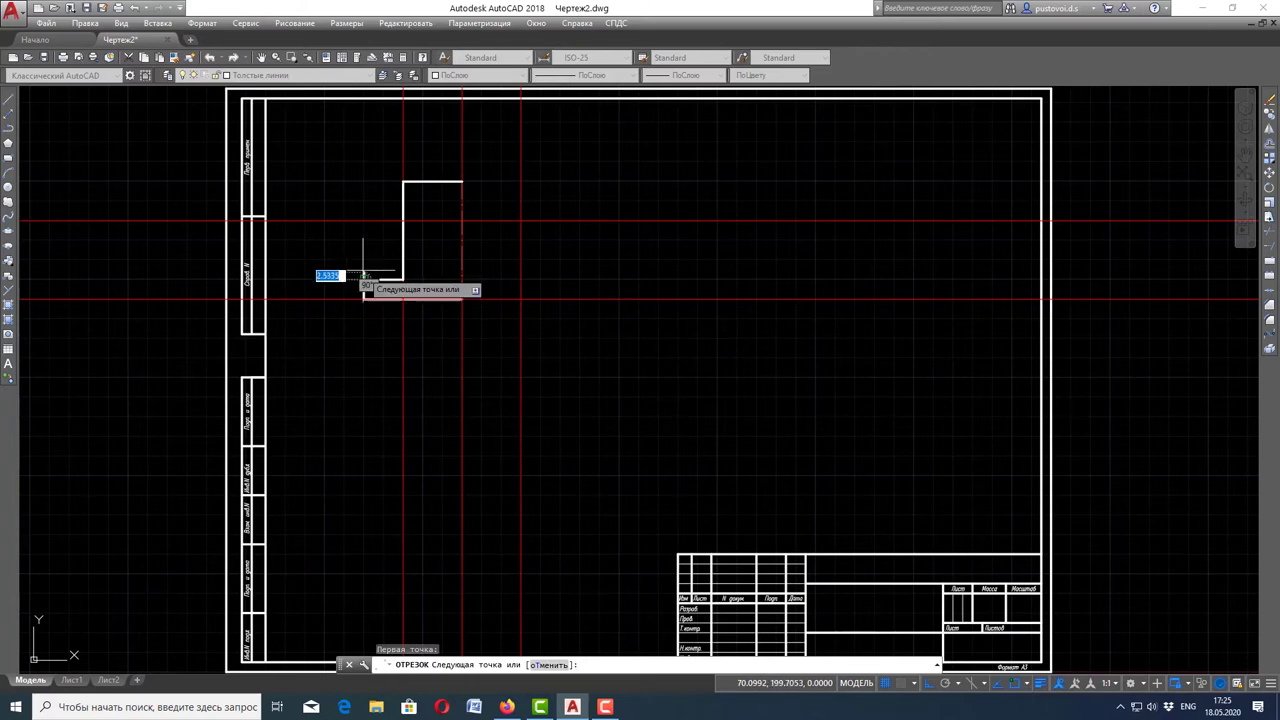
{"action": "left_click", "coordinate": [364, 220]}
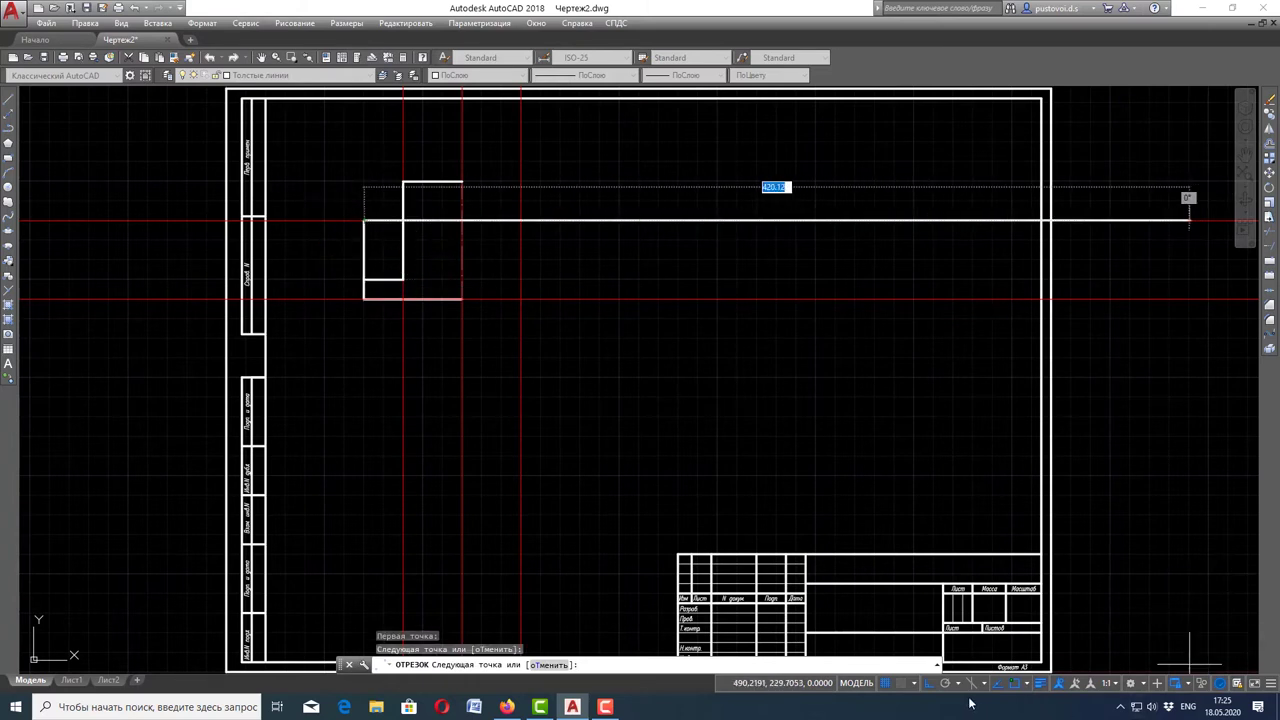
{"action": "left_click", "coordinate": [930, 684]}
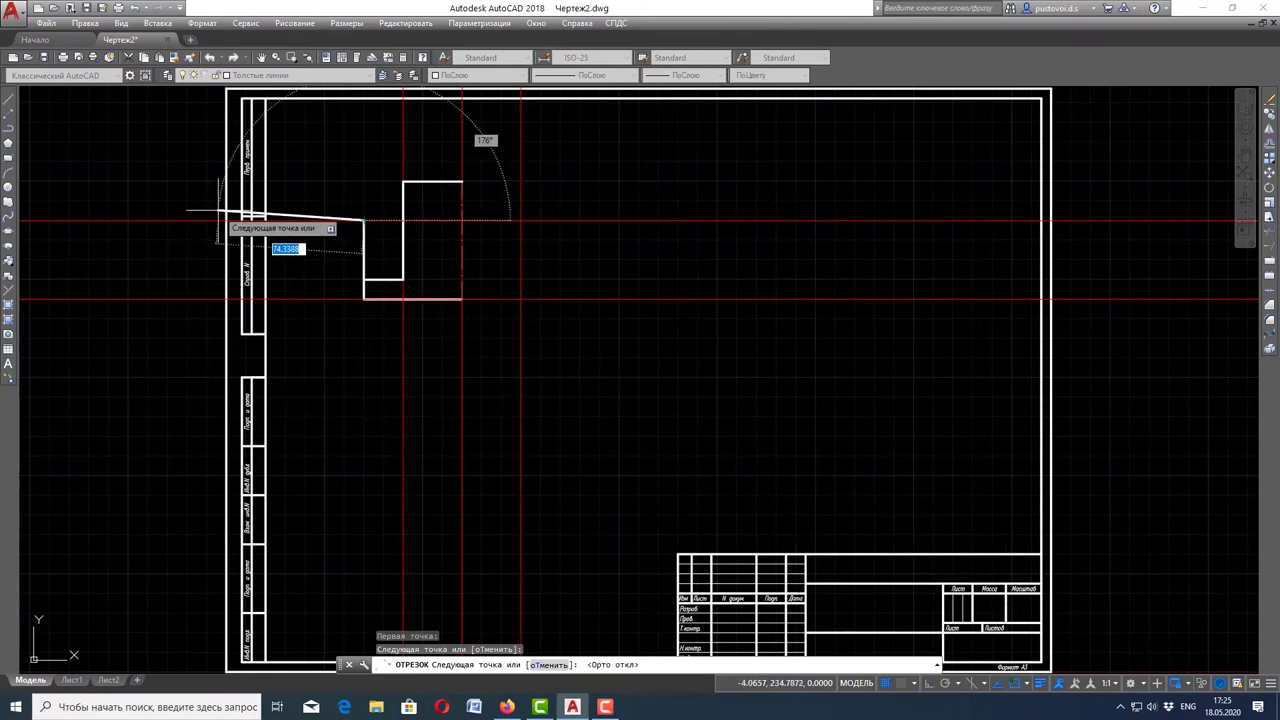
{"action": "left_click", "coordinate": [403, 181]}
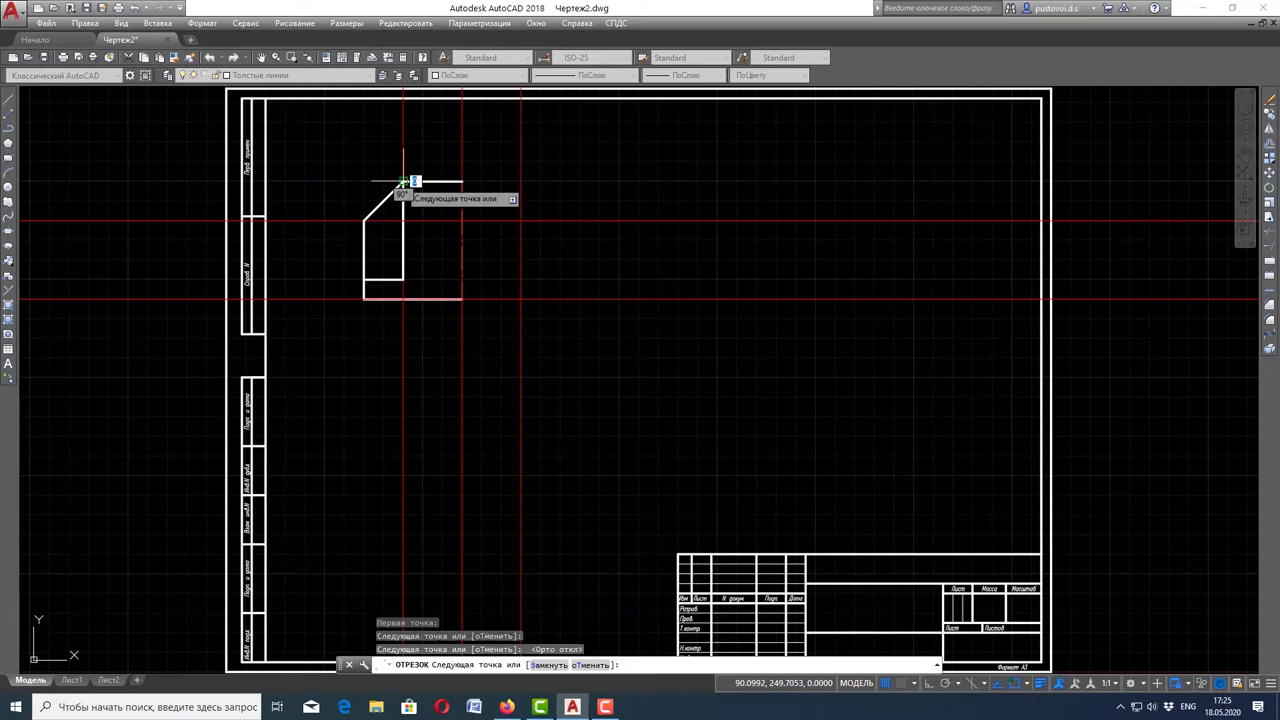
{"action": "key", "text": "Escape"}
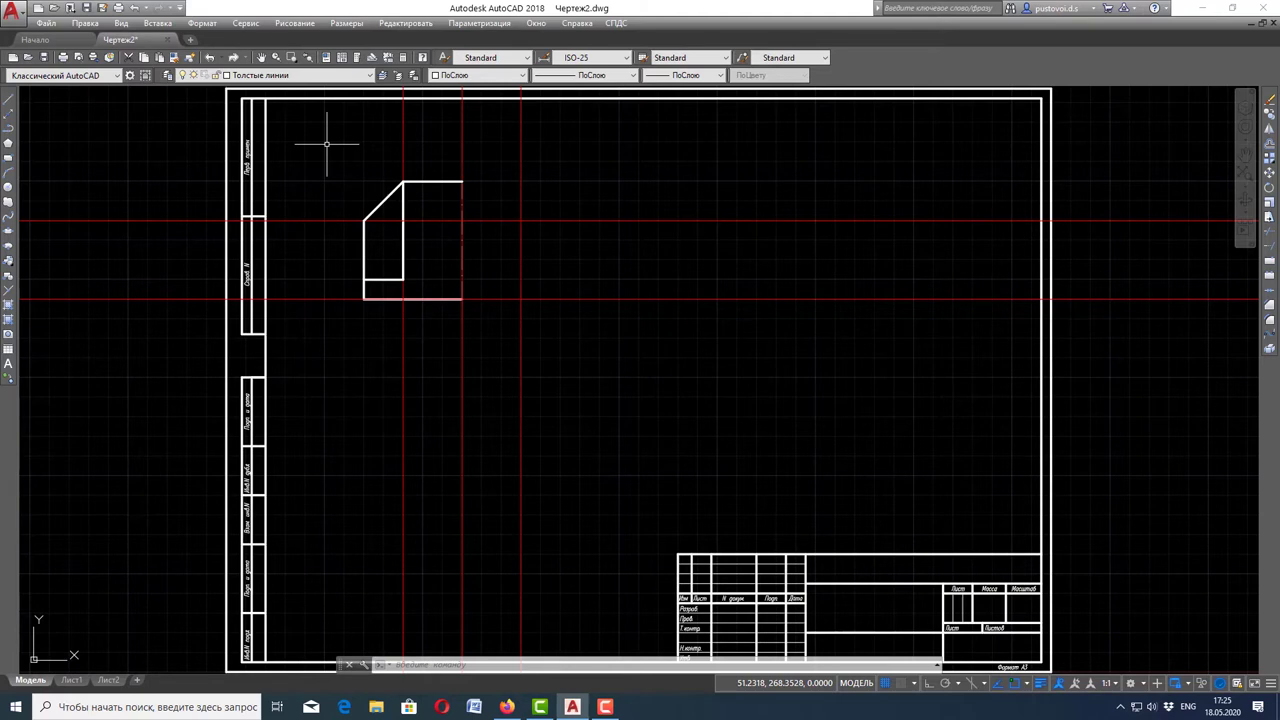
- Mirror the window-selected half outline about the vertical centre line, keeping the original half
{"action": "left_click", "coordinate": [326, 144]}
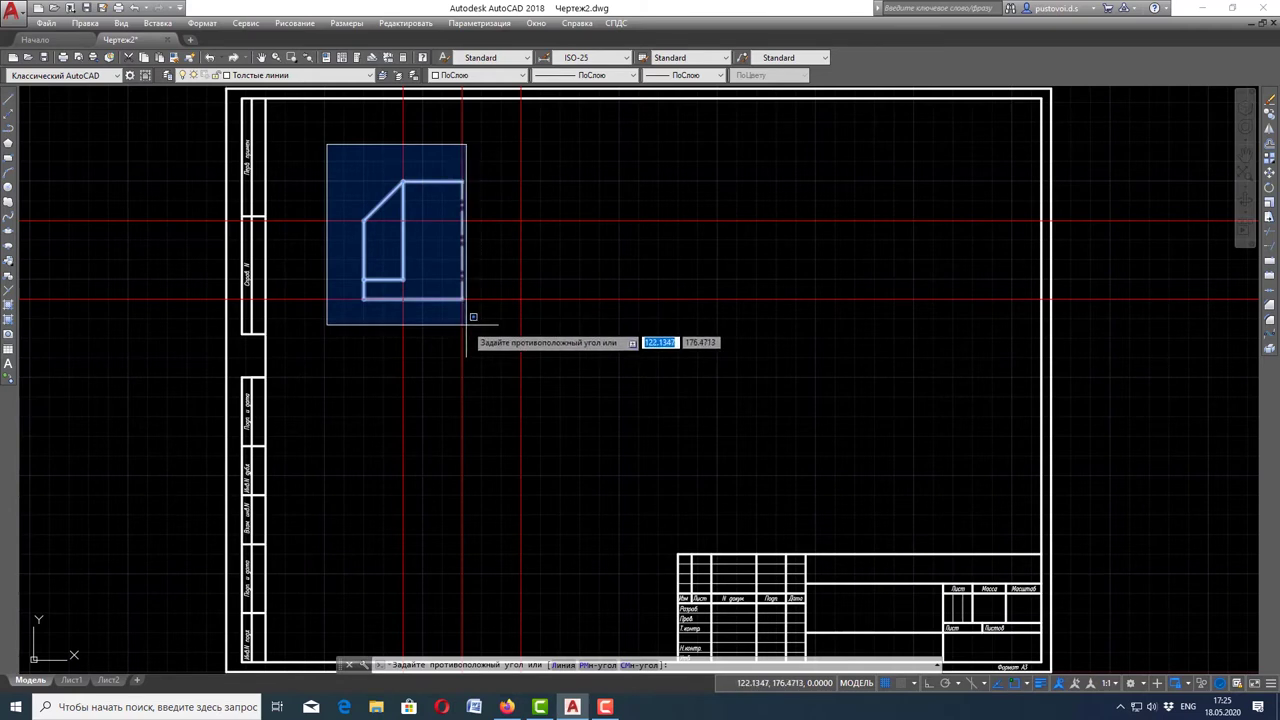
{"action": "left_click", "coordinate": [467, 326]}
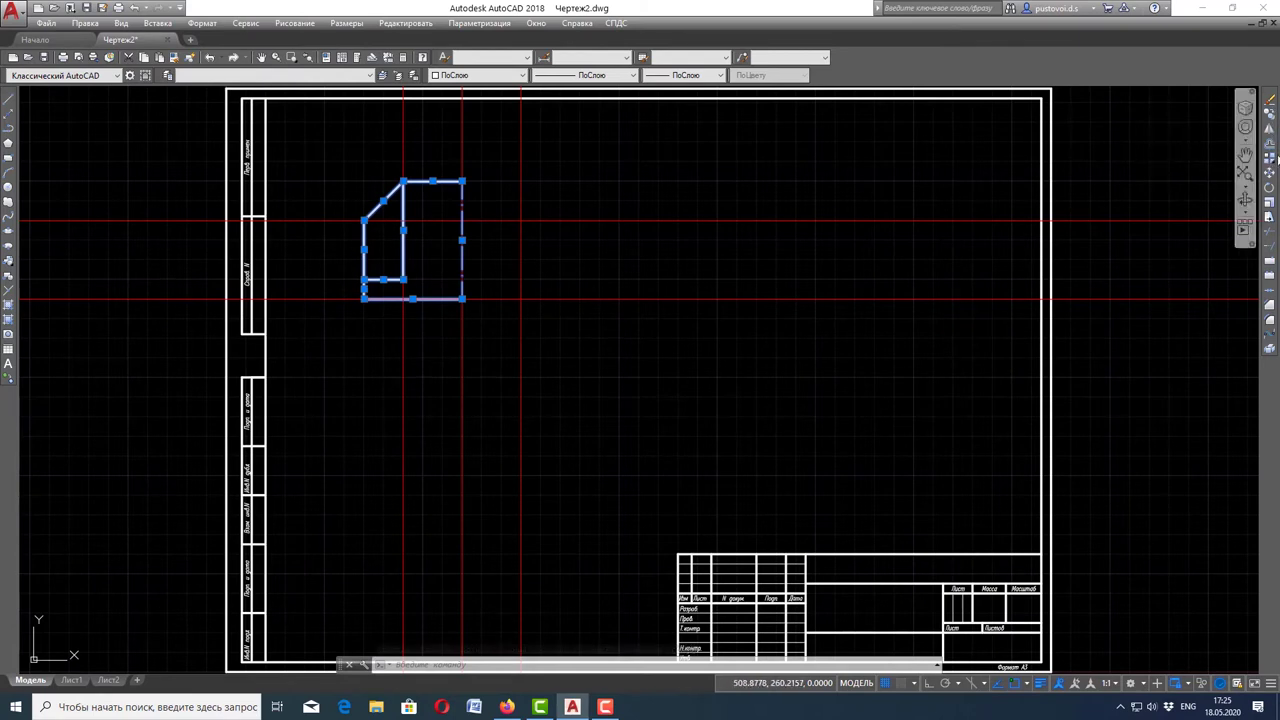
{"action": "left_click", "coordinate": [1272, 133]}
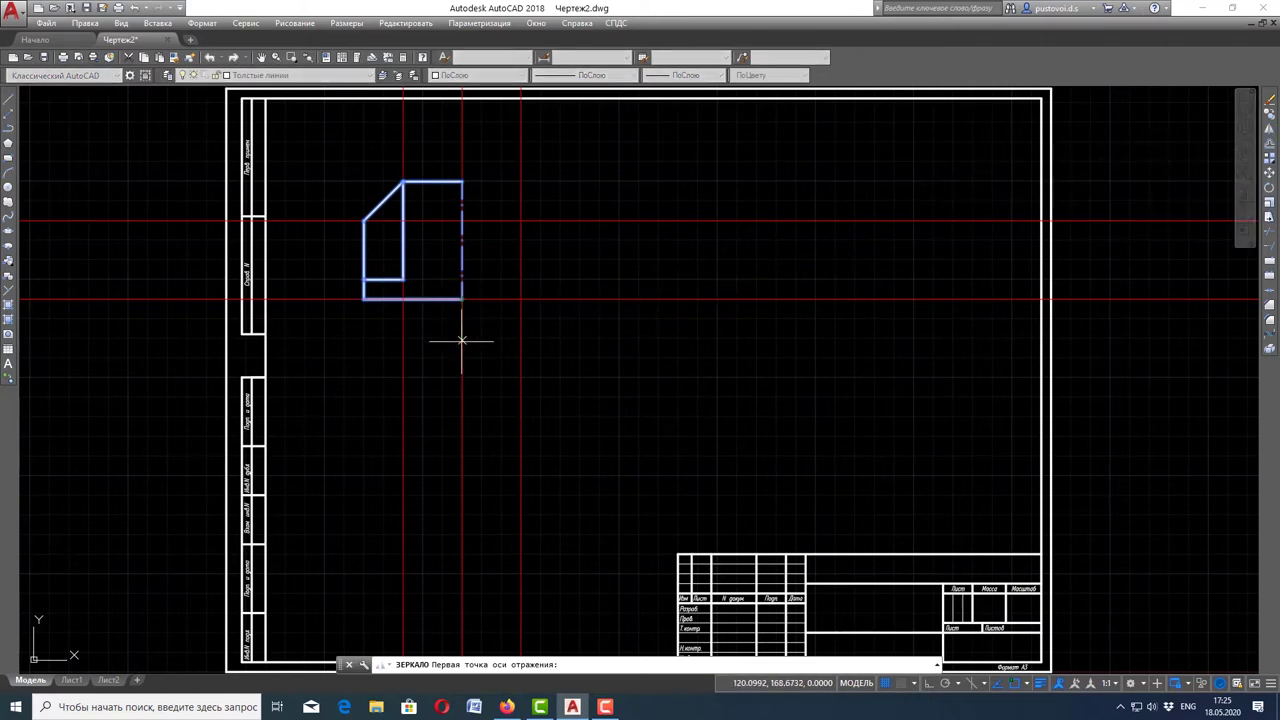
{"action": "left_click", "coordinate": [462, 298]}
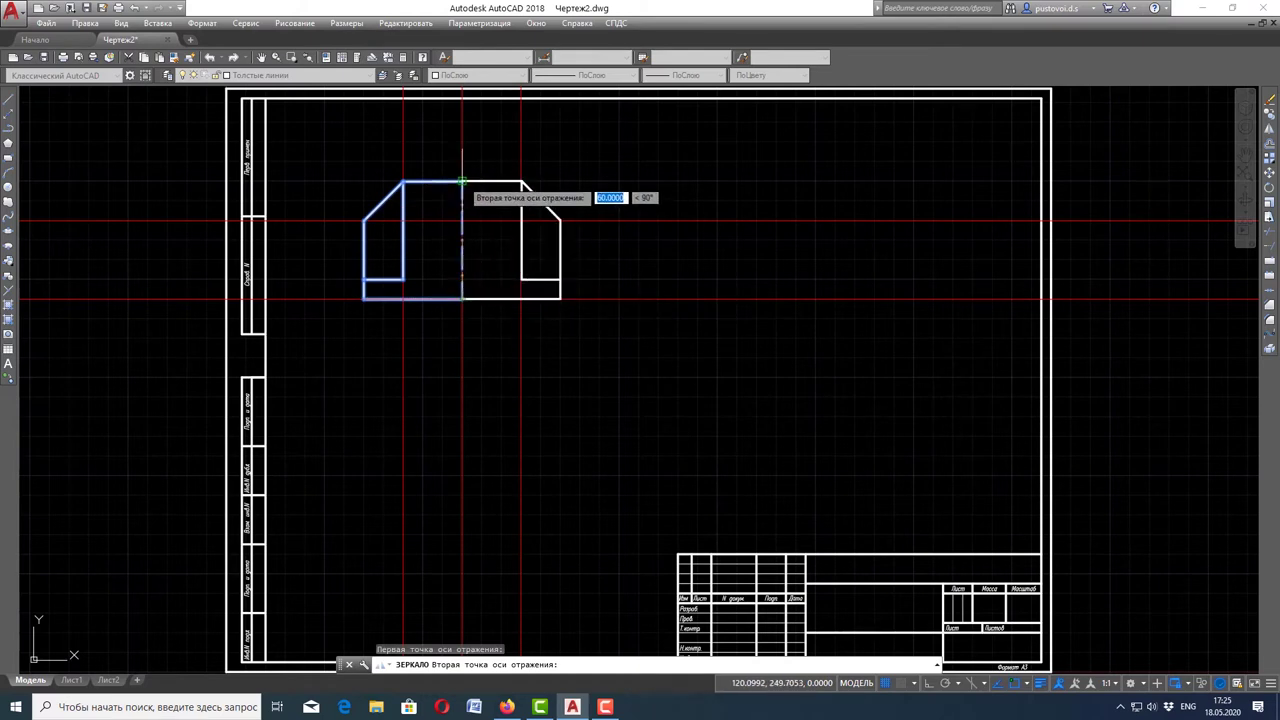
{"action": "left_click", "coordinate": [462, 183]}
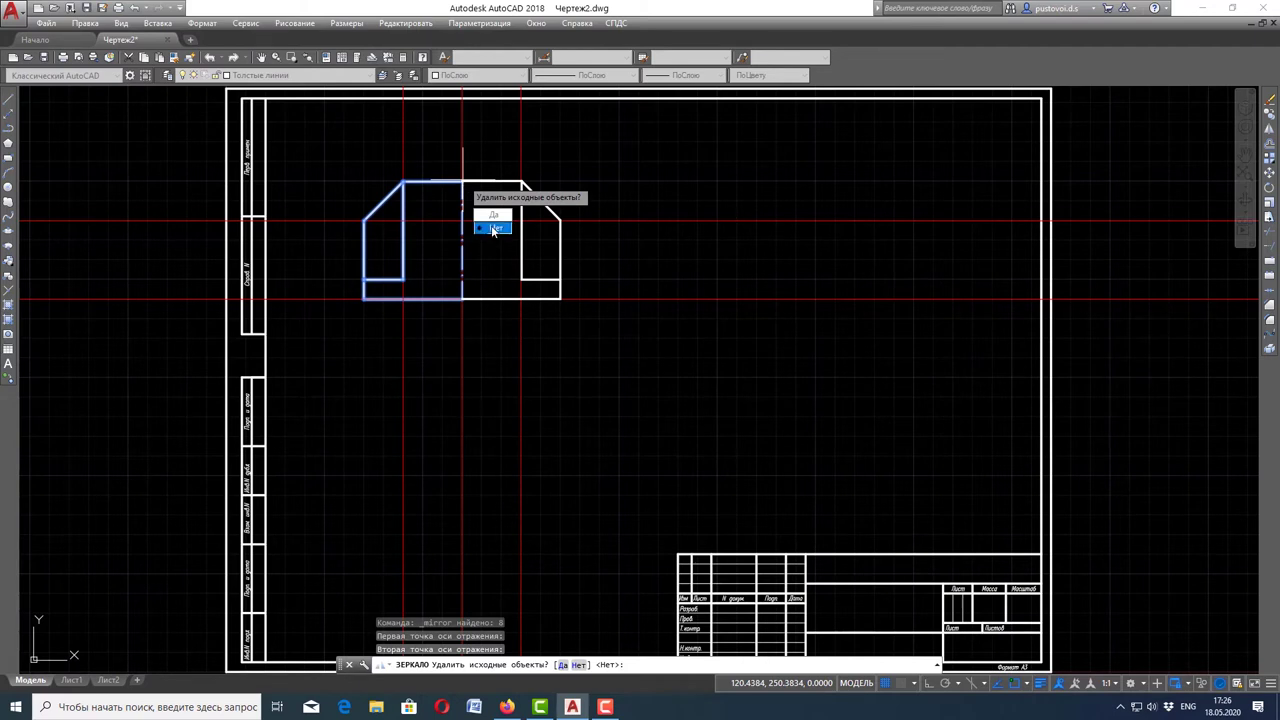
{"action": "left_click", "coordinate": [493, 230]}
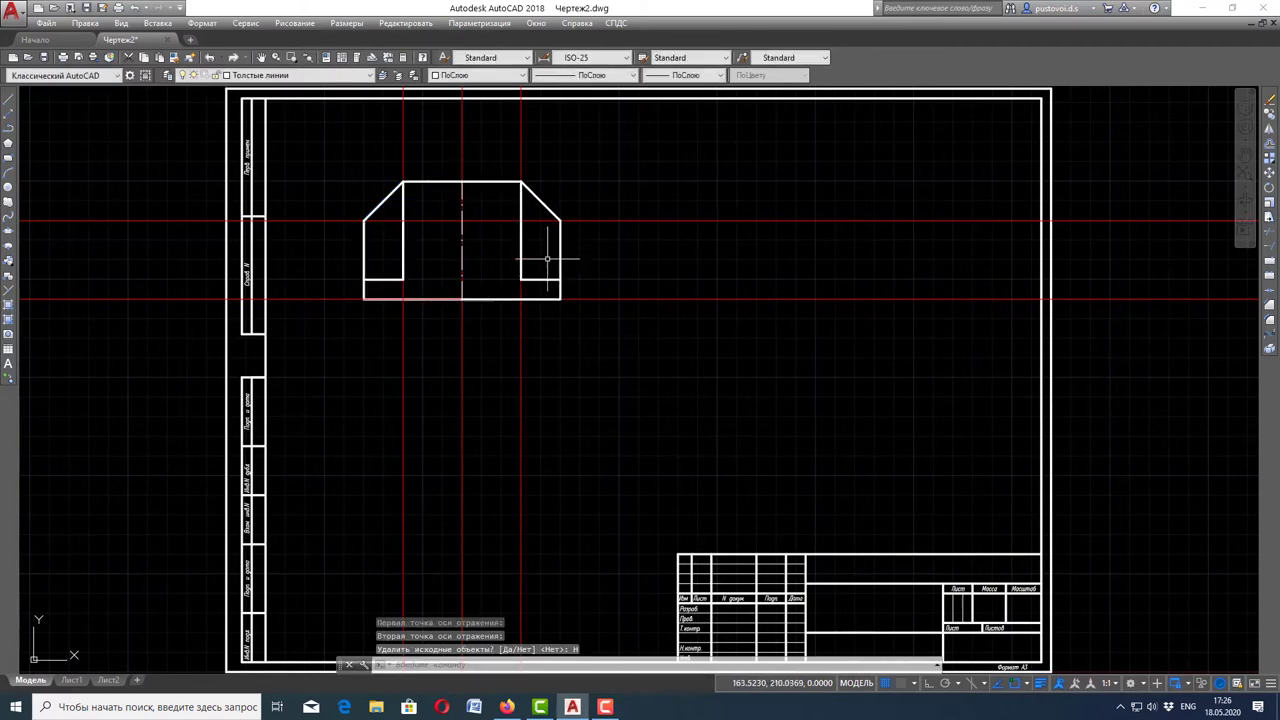
{"action": "key", "text": "Escape"}
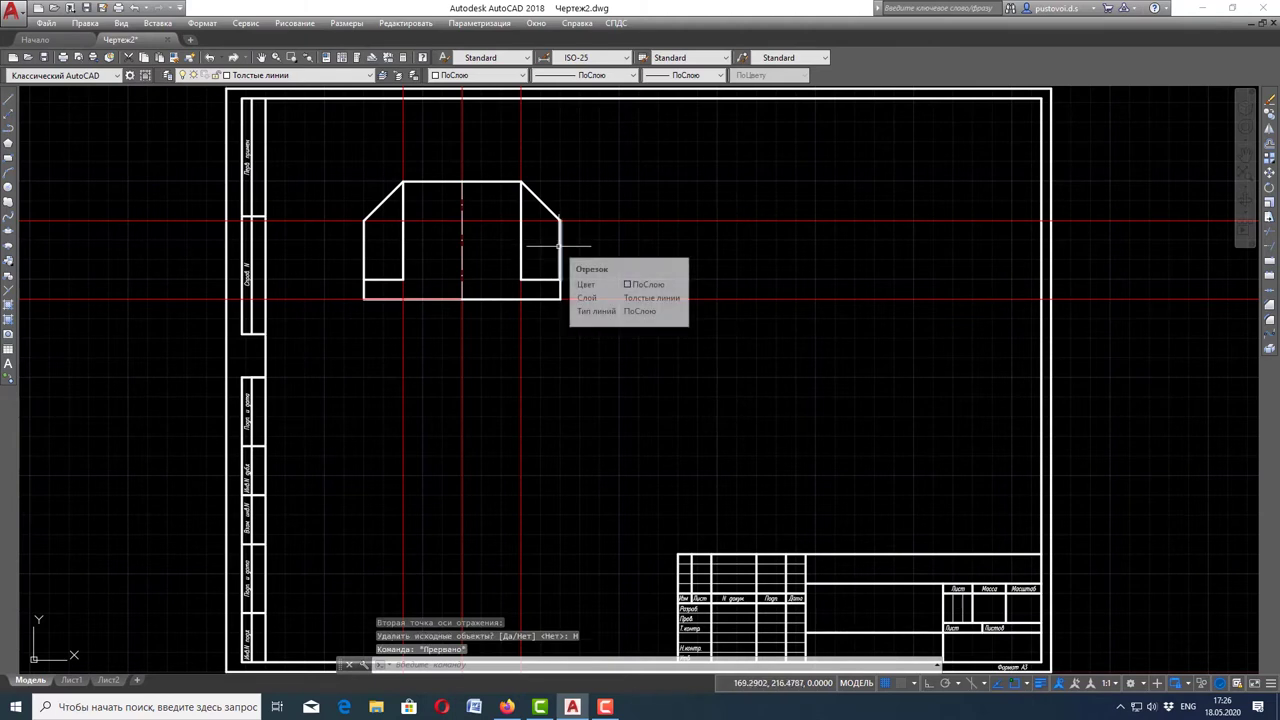
{"action": "mouse_move", "coordinate": [559, 245]}
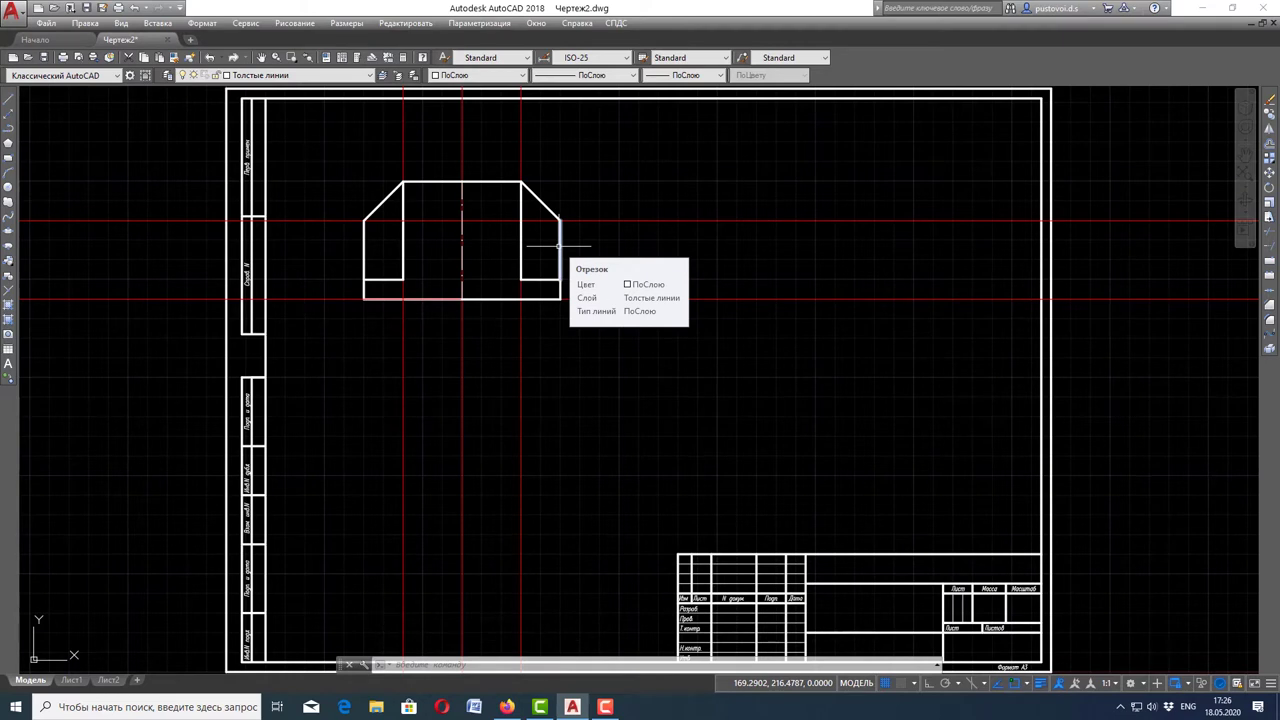
{"action": "key", "text": "Escape"}
{"action": "key", "text": "Escape"}
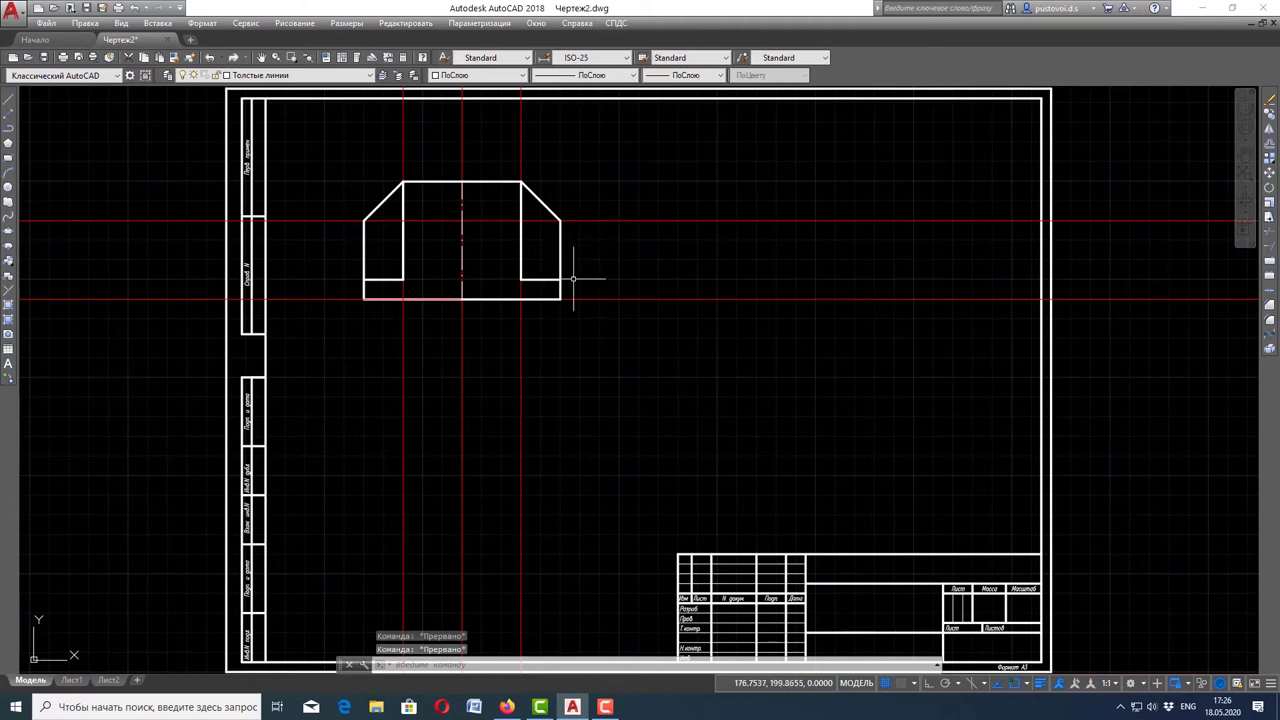
{"action": "left_click", "coordinate": [509, 707]}
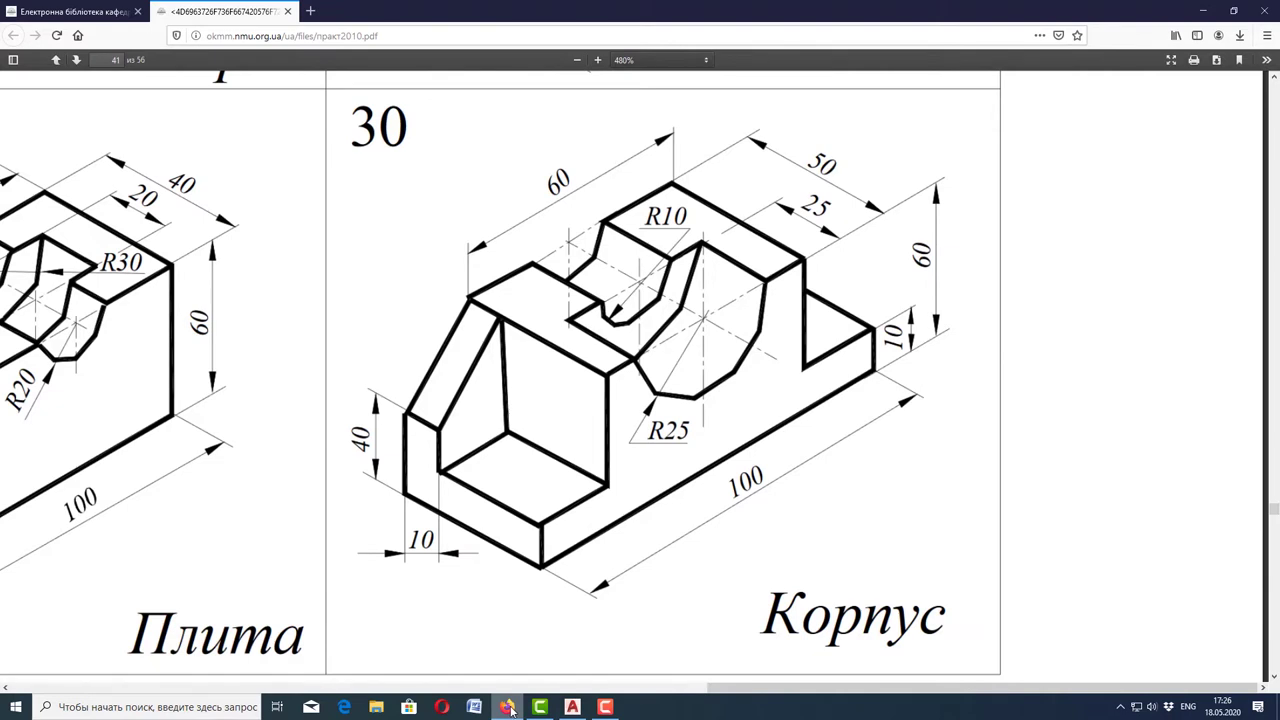
{"action": "left_click", "coordinate": [509, 707]}
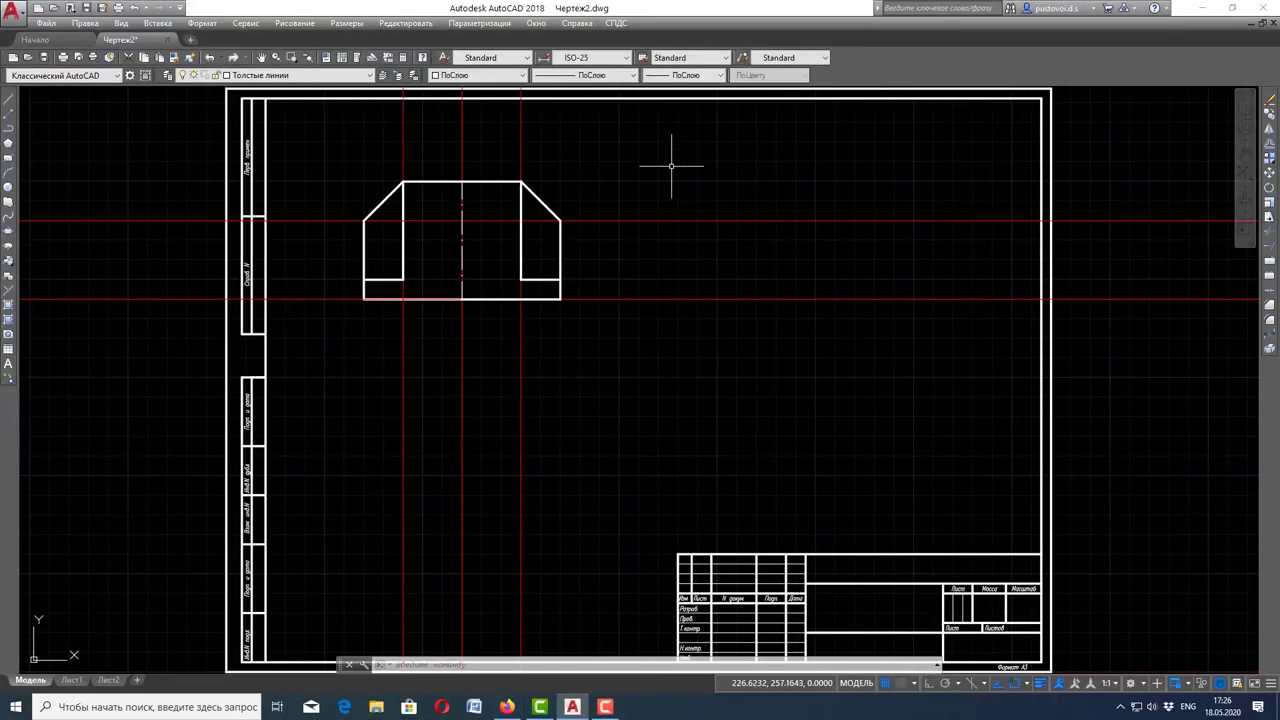
- Erase the three vertical and two horizontal red construction lines
{"action": "left_click", "coordinate": [624, 152]}
{"action": "left_click", "coordinate": [351, 131]}
{"action": "key", "text": "Delete"}
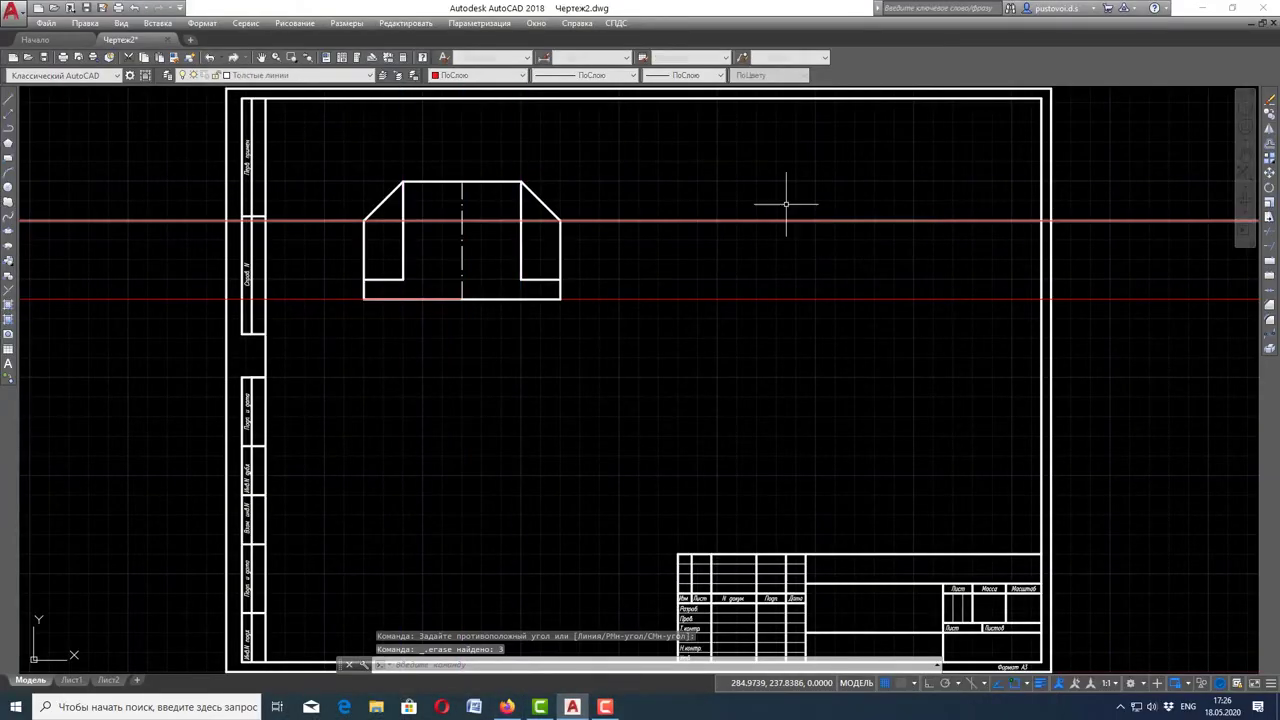
{"action": "left_click", "coordinate": [786, 198]}
{"action": "left_click", "coordinate": [684, 488]}
{"action": "key", "text": "Delete"}
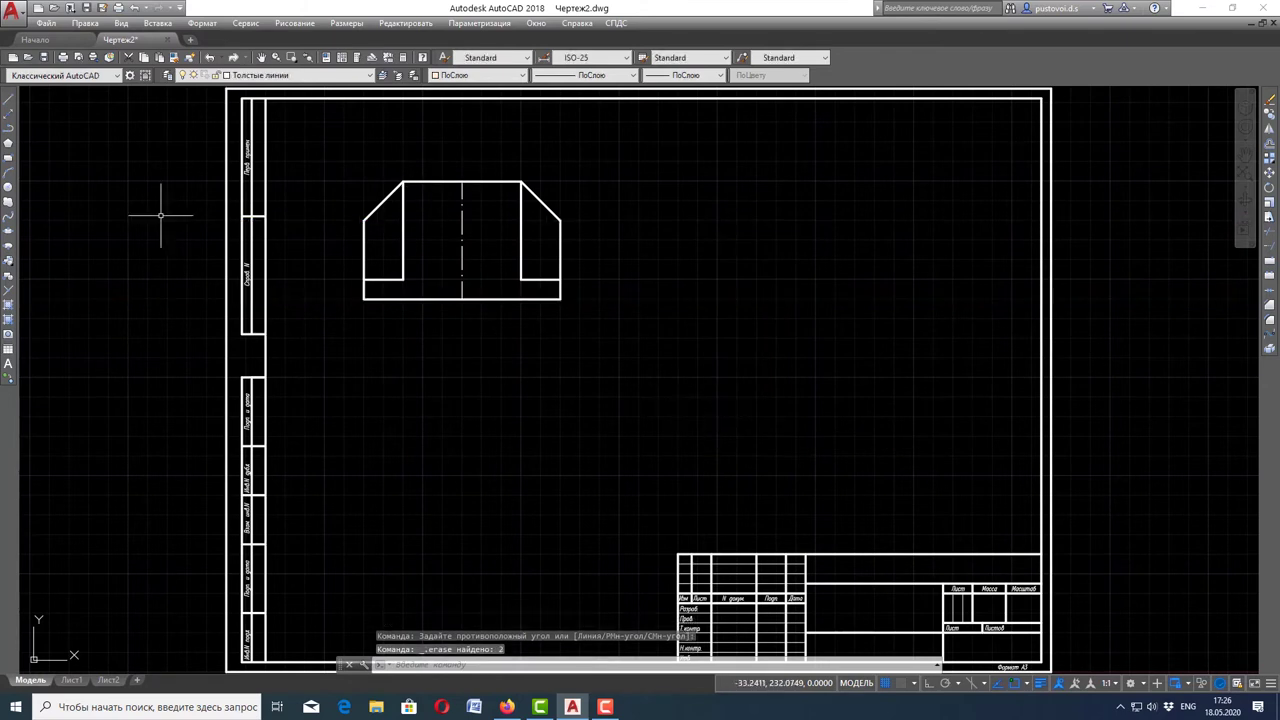
- On Толстые линии, draw a radius 25 circle centred at the top of the centre line
{"action": "left_click", "coordinate": [261, 80]}
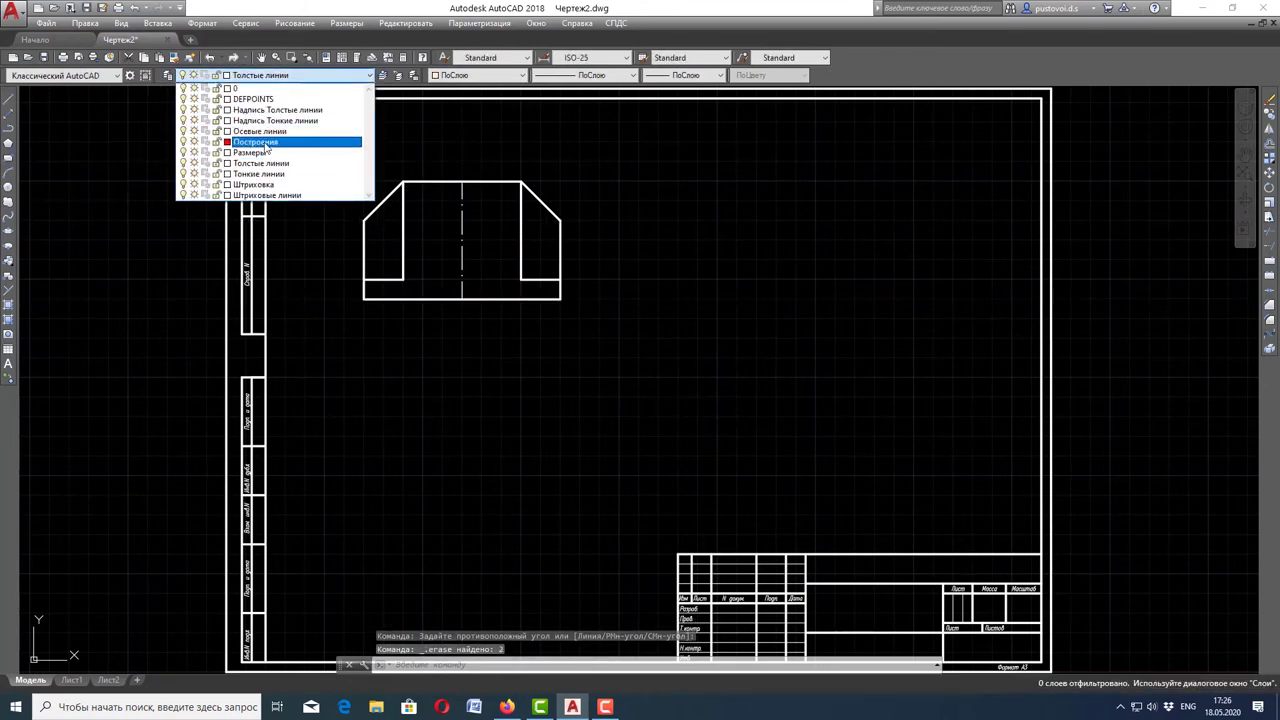
{"action": "left_click", "coordinate": [290, 163]}
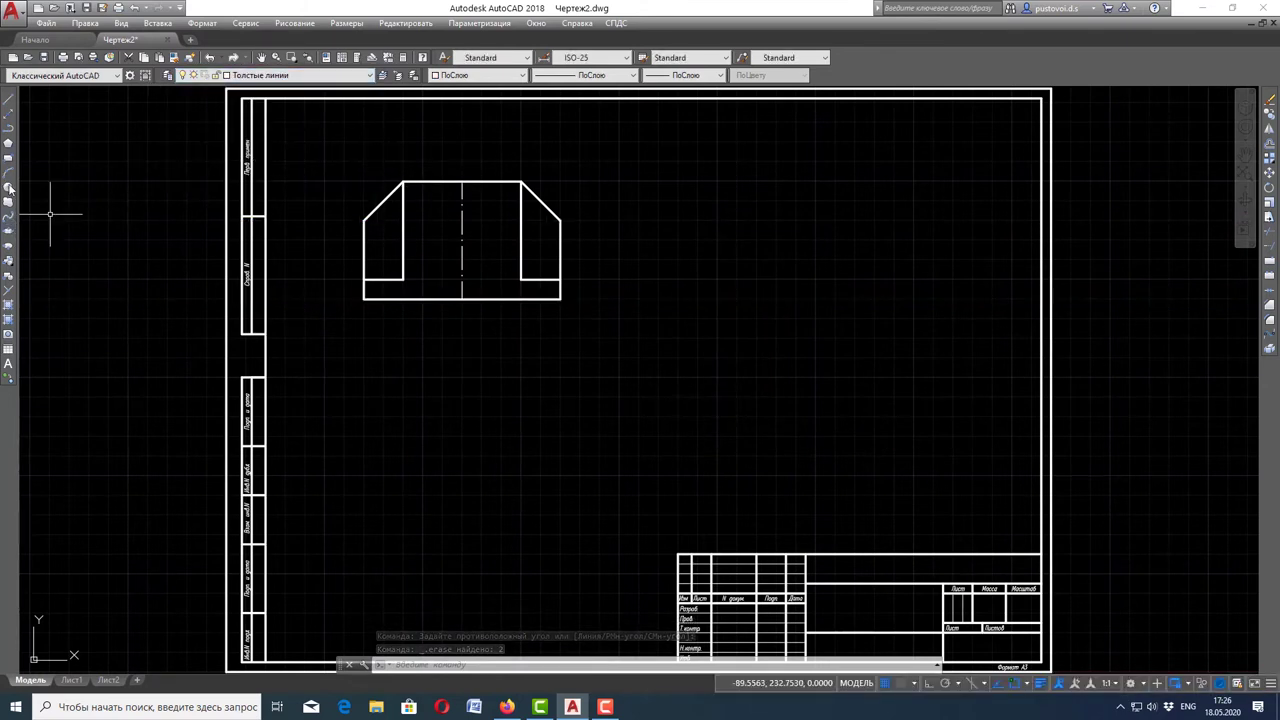
{"action": "left_click", "coordinate": [8, 187]}
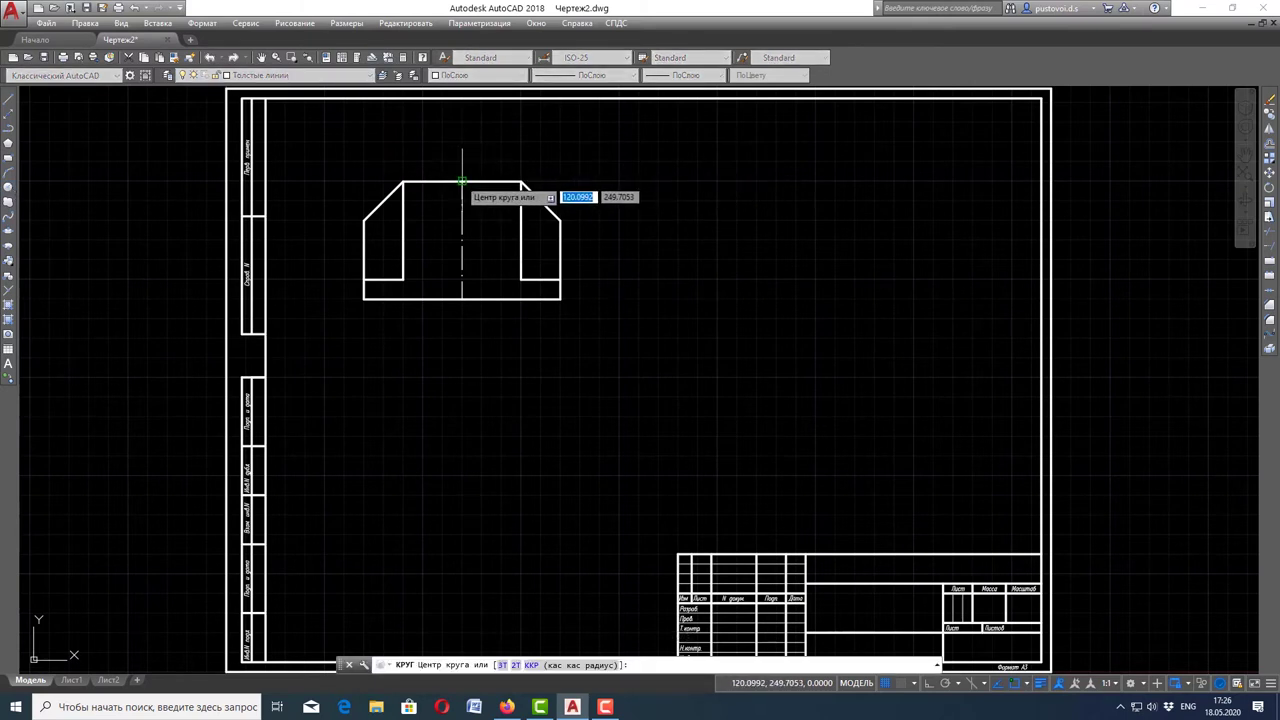
{"action": "left_click", "coordinate": [461, 182]}
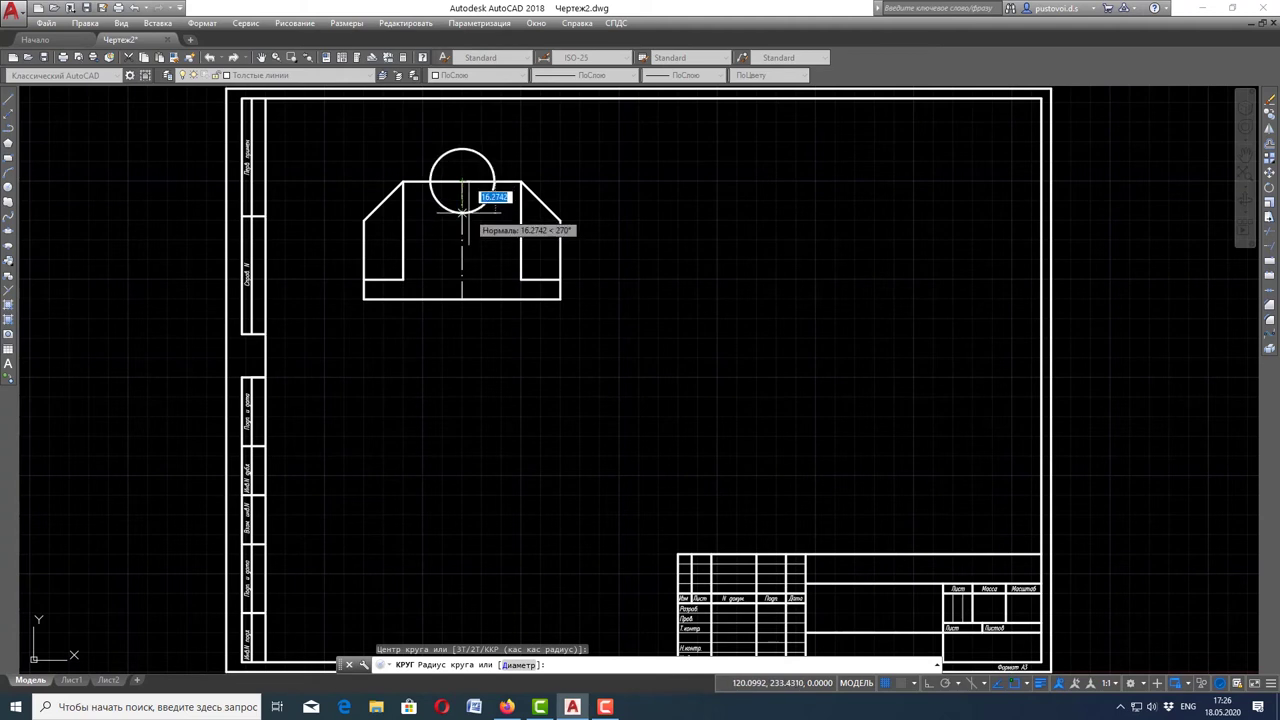
{"action": "type", "text": "25"}
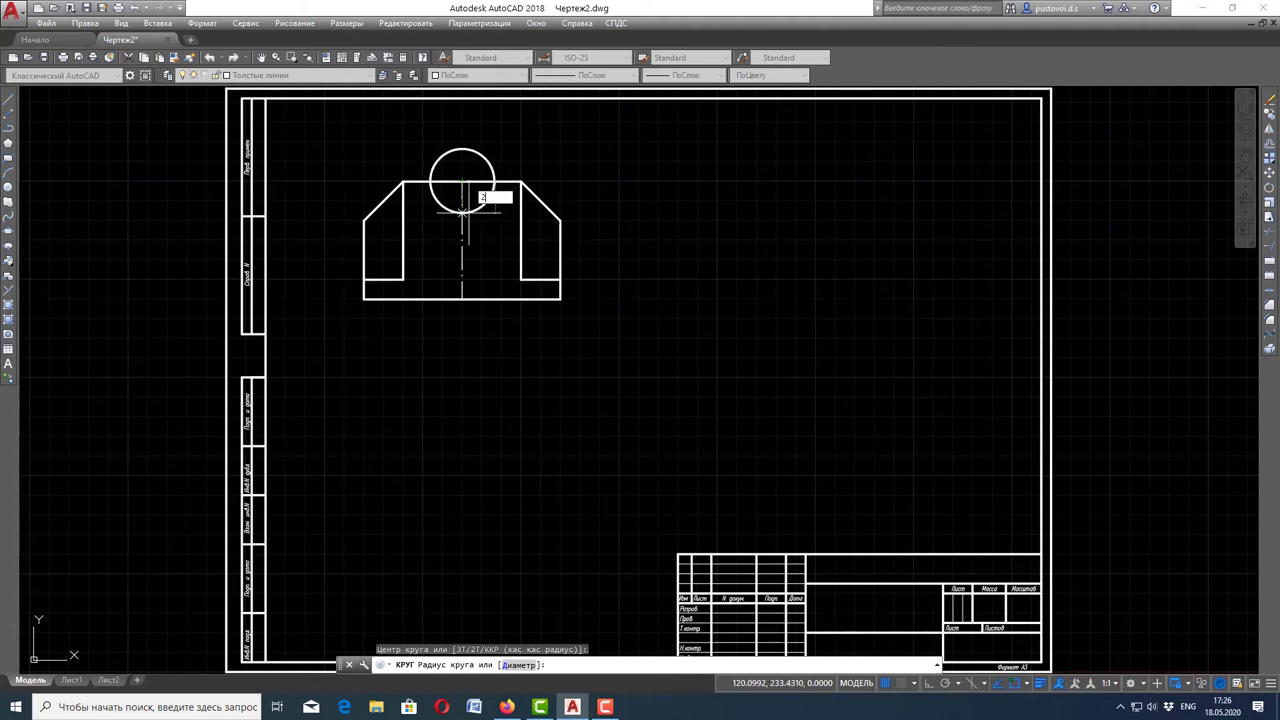
{"action": "key", "text": "Return"}
{"action": "key", "text": "Escape"}
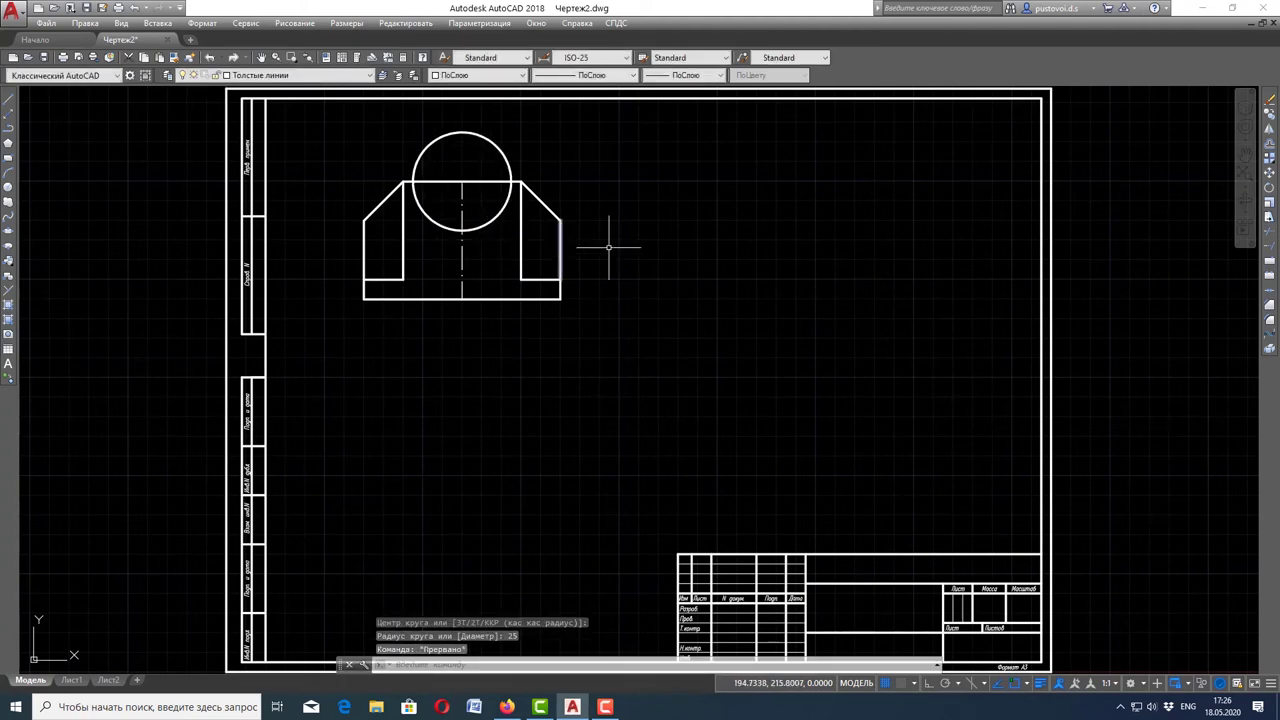
{"action": "scroll", "coordinate": [620, 235], "scroll_direction": "up", "scroll_amount": 2}
{"action": "scroll", "coordinate": [631, 229], "scroll_direction": "down", "scroll_amount": 2}
{"action": "scroll", "coordinate": [483, 142], "scroll_direction": "up", "scroll_amount": 2}
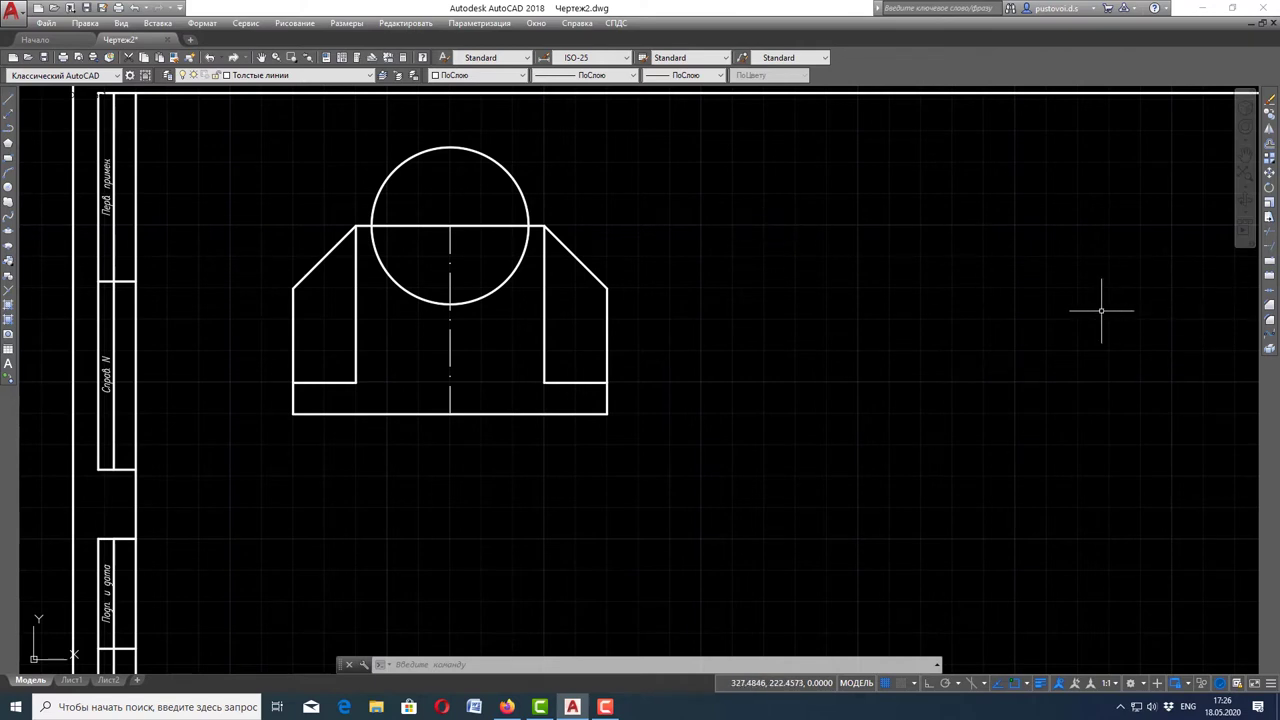
- Trim the radius 25 circle's upper part above the top edge
{"action": "left_click", "coordinate": [1273, 238]}
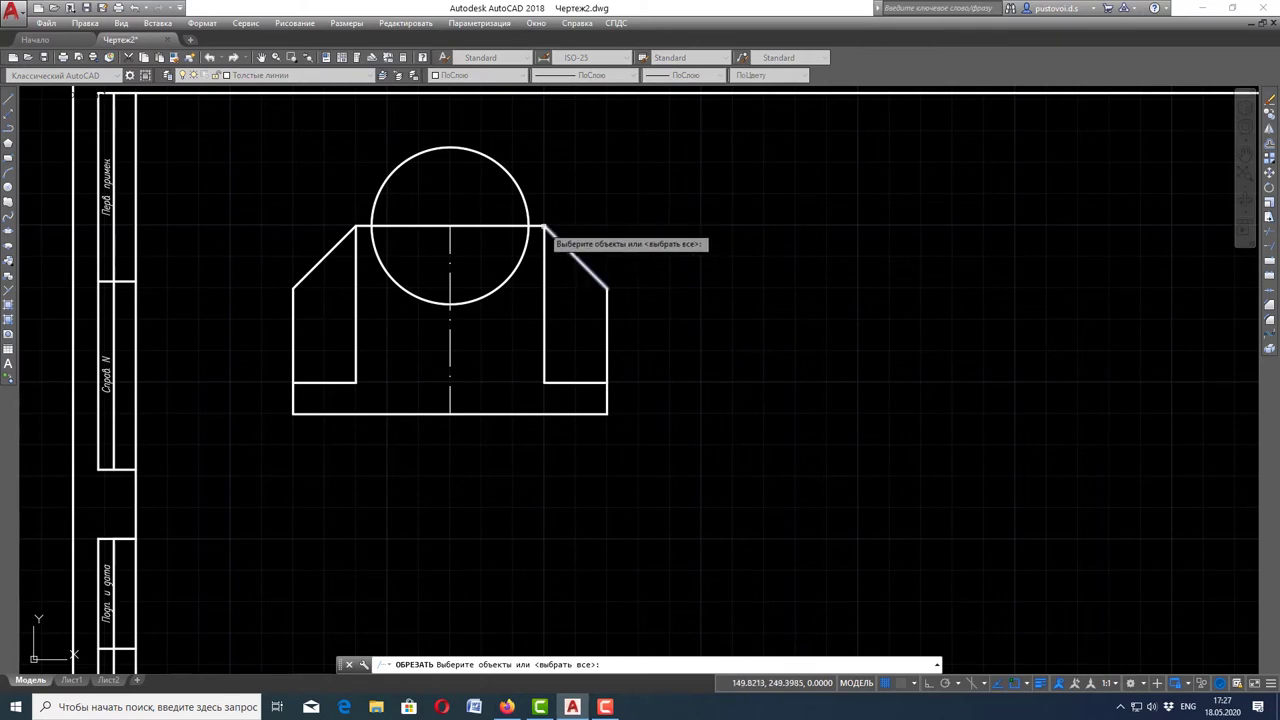
{"action": "left_click", "coordinate": [530, 227]}
{"action": "left_click", "coordinate": [366, 227]}
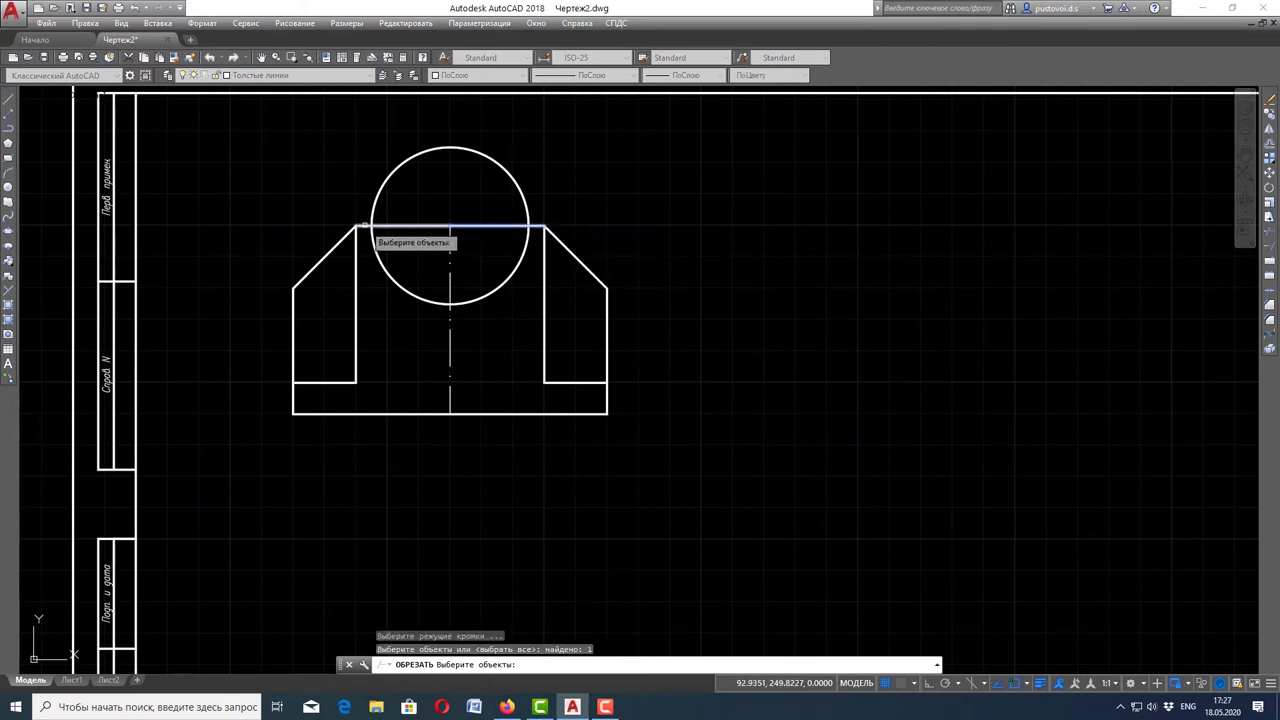
{"action": "key", "text": "Return"}
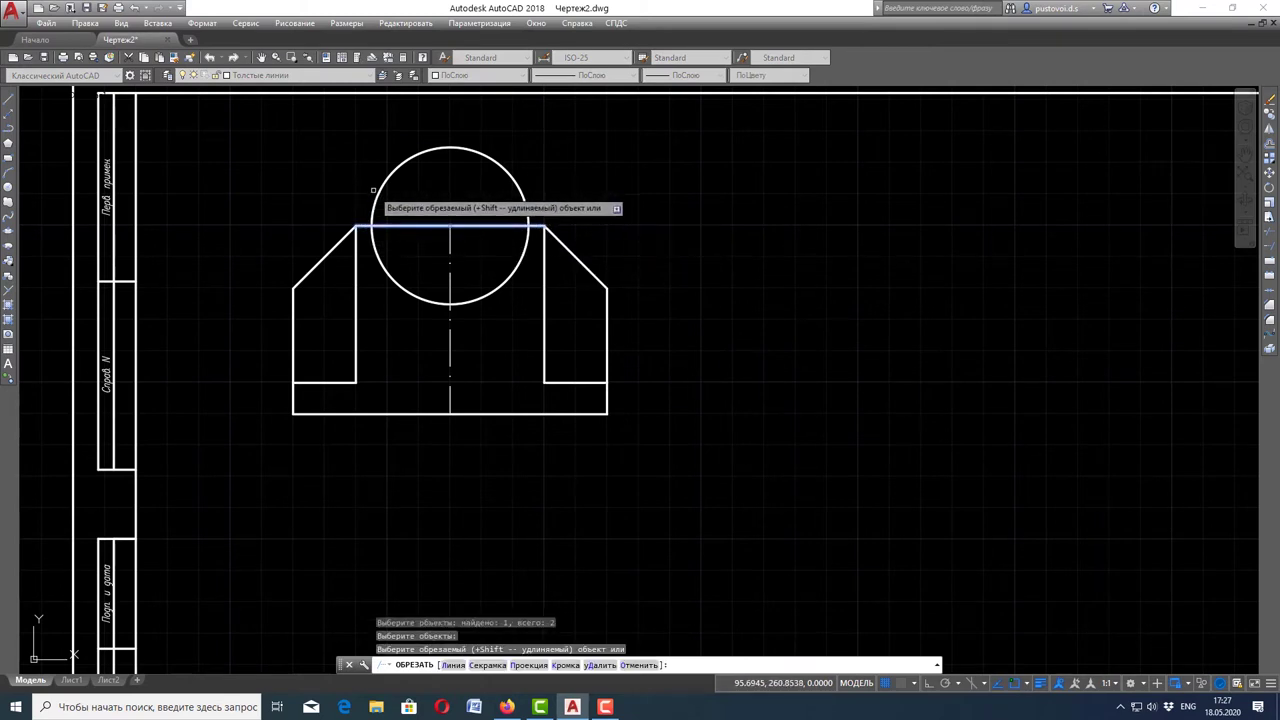
{"action": "left_click", "coordinate": [374, 203]}
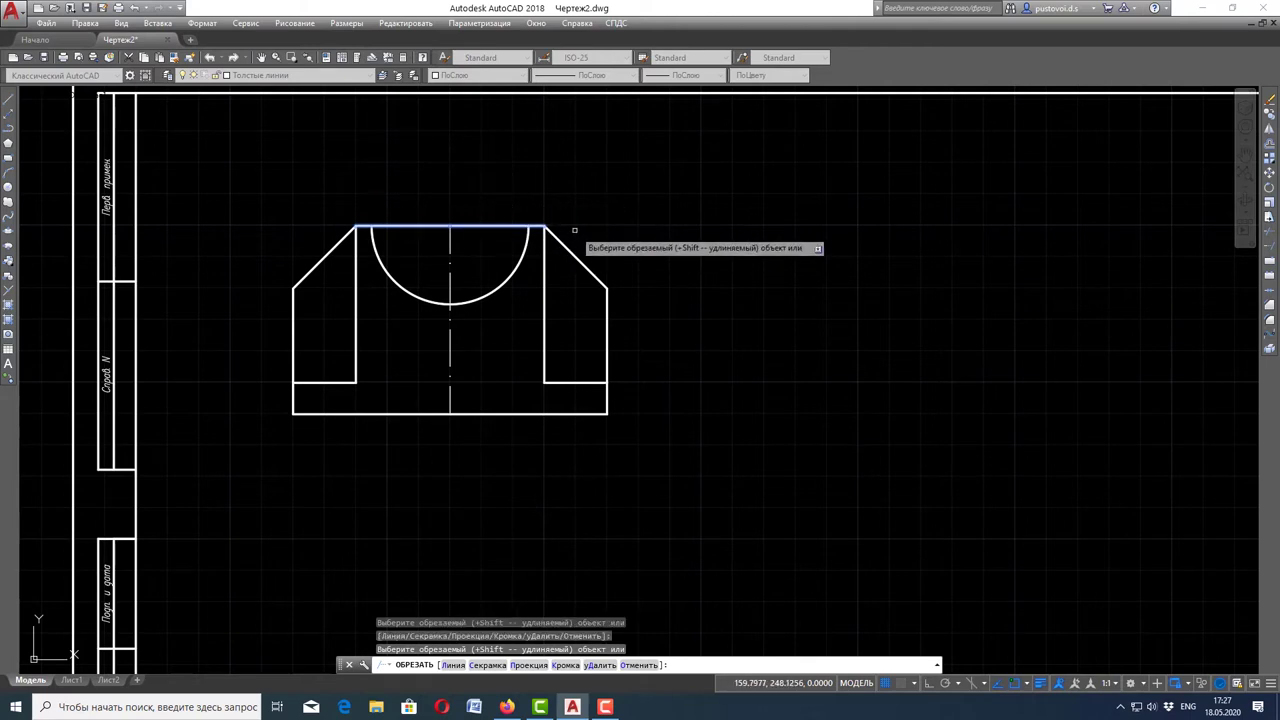
{"action": "key", "text": "Escape"}
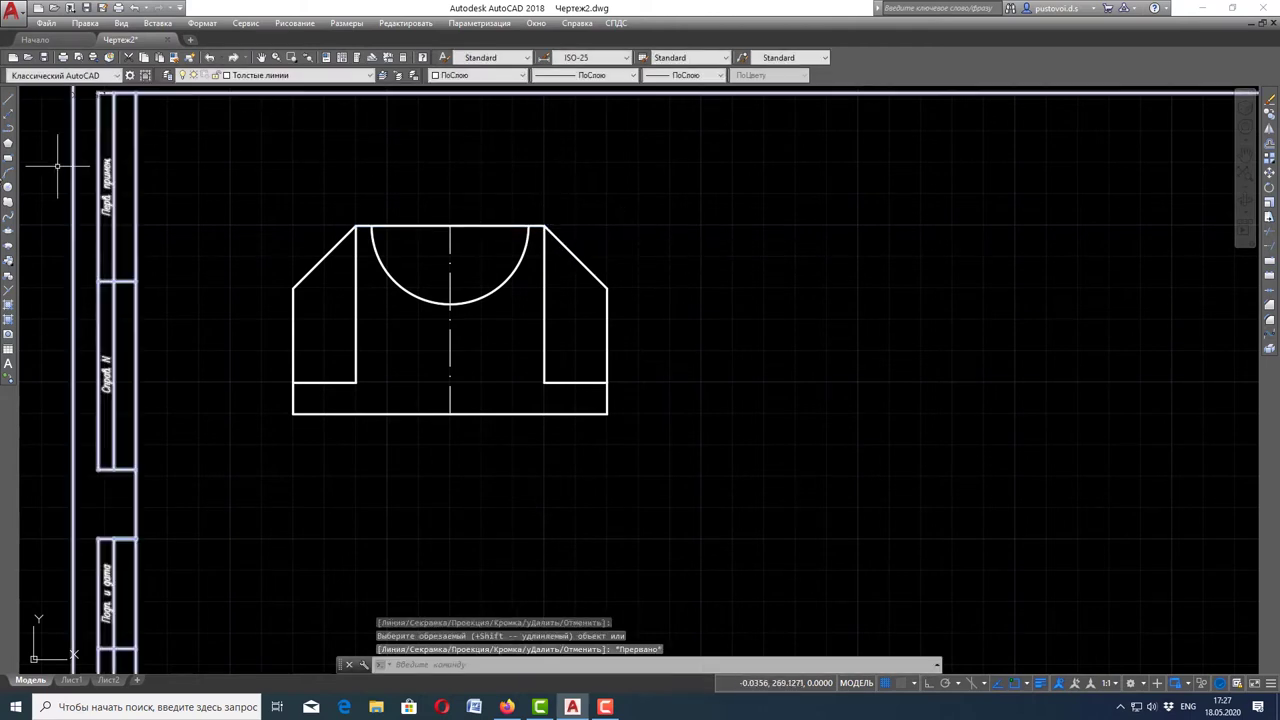
- Draw a radius 10 circle centred at the top edge midpoint
{"action": "left_click", "coordinate": [8, 188]}
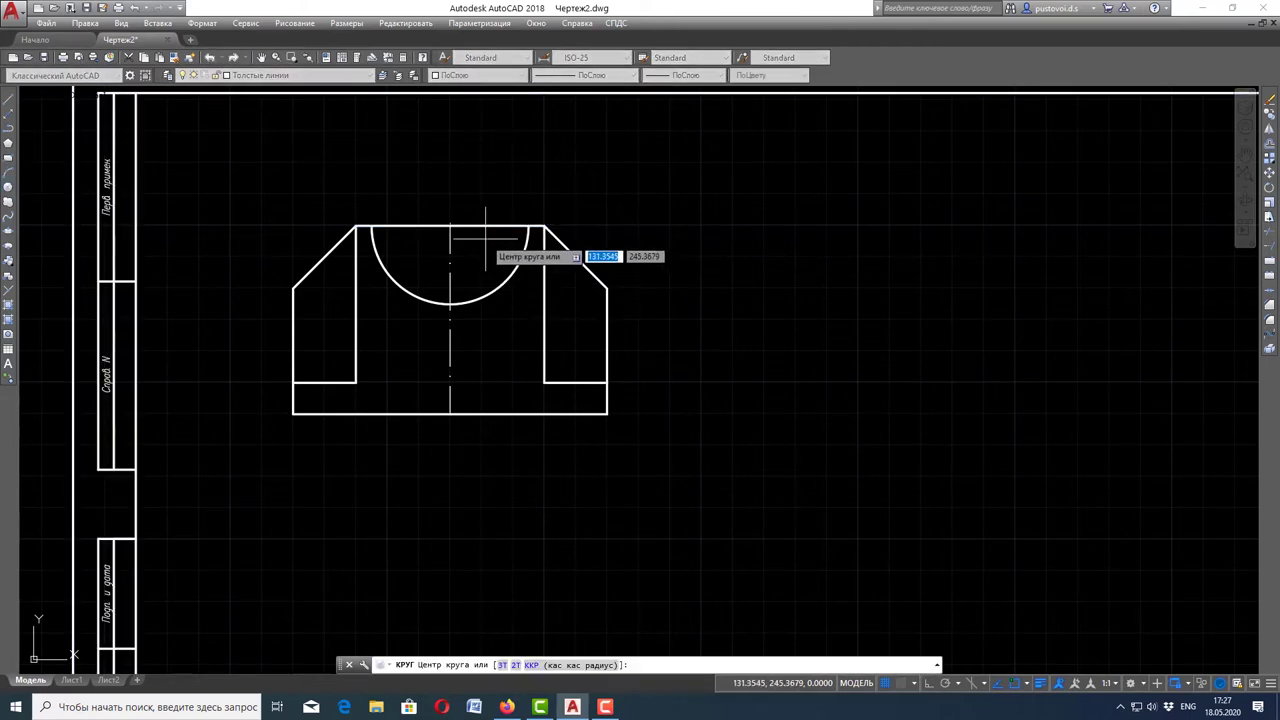
{"action": "left_click", "coordinate": [450, 226]}
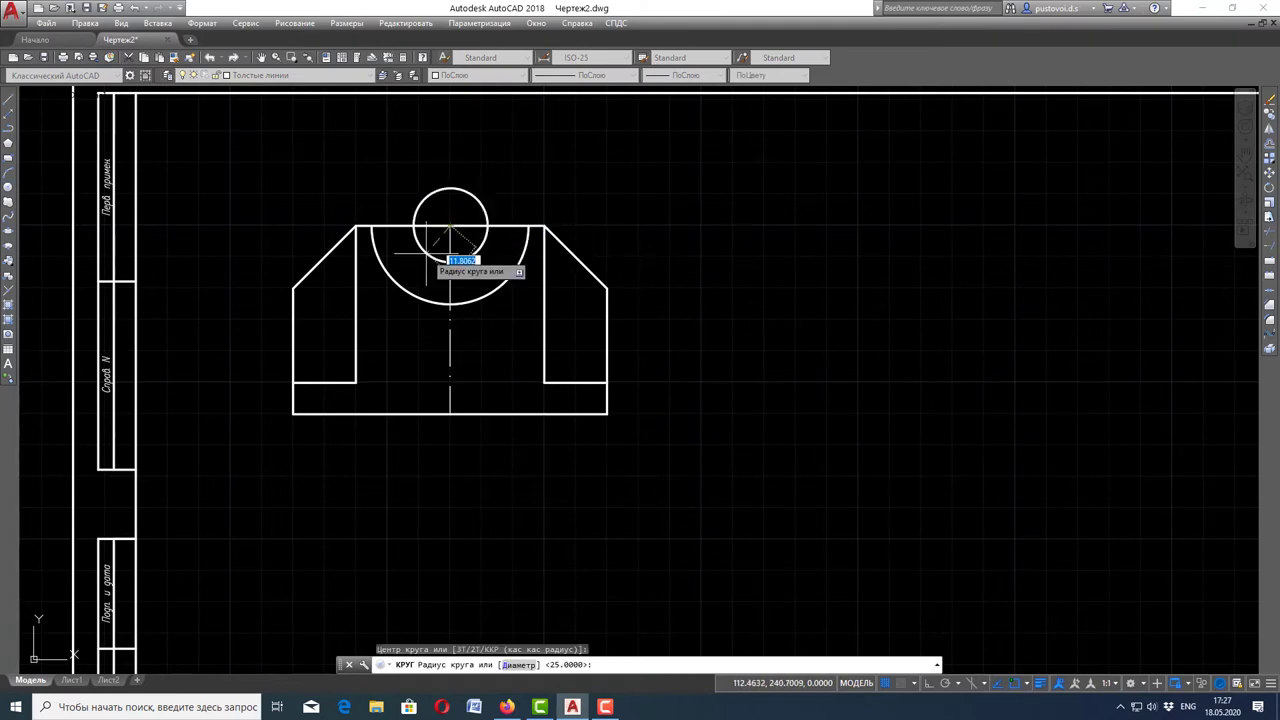
{"action": "type", "text": "10"}
{"action": "key", "text": "Return"}
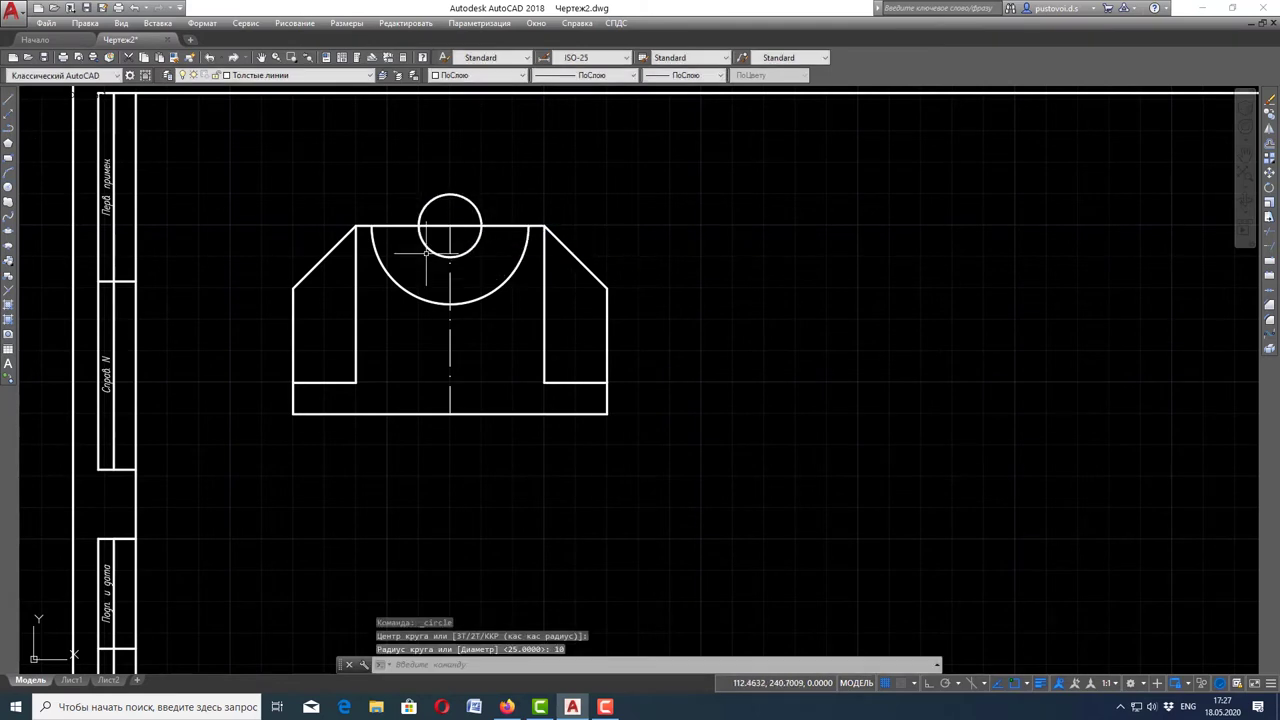
{"action": "key", "text": "Escape"}
- Trim away the small circle's upper arc above the top edge
{"action": "left_click", "coordinate": [1275, 236]}
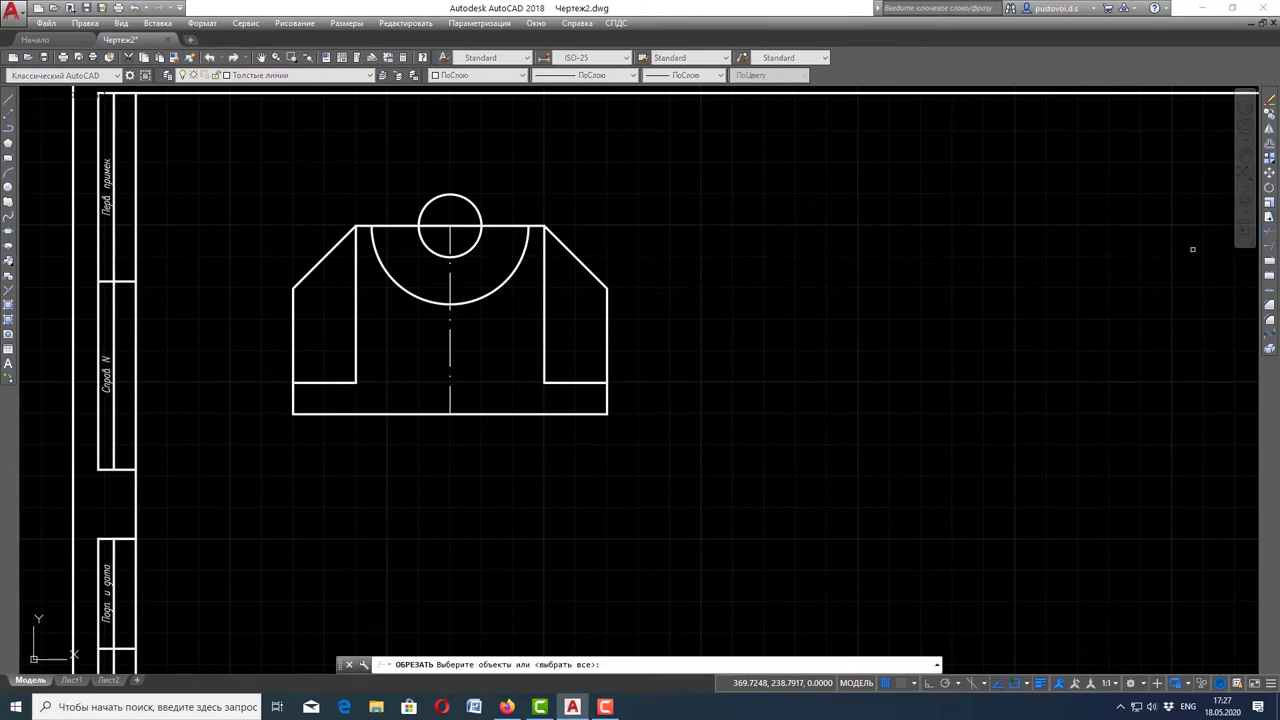
{"action": "left_click", "coordinate": [498, 227]}
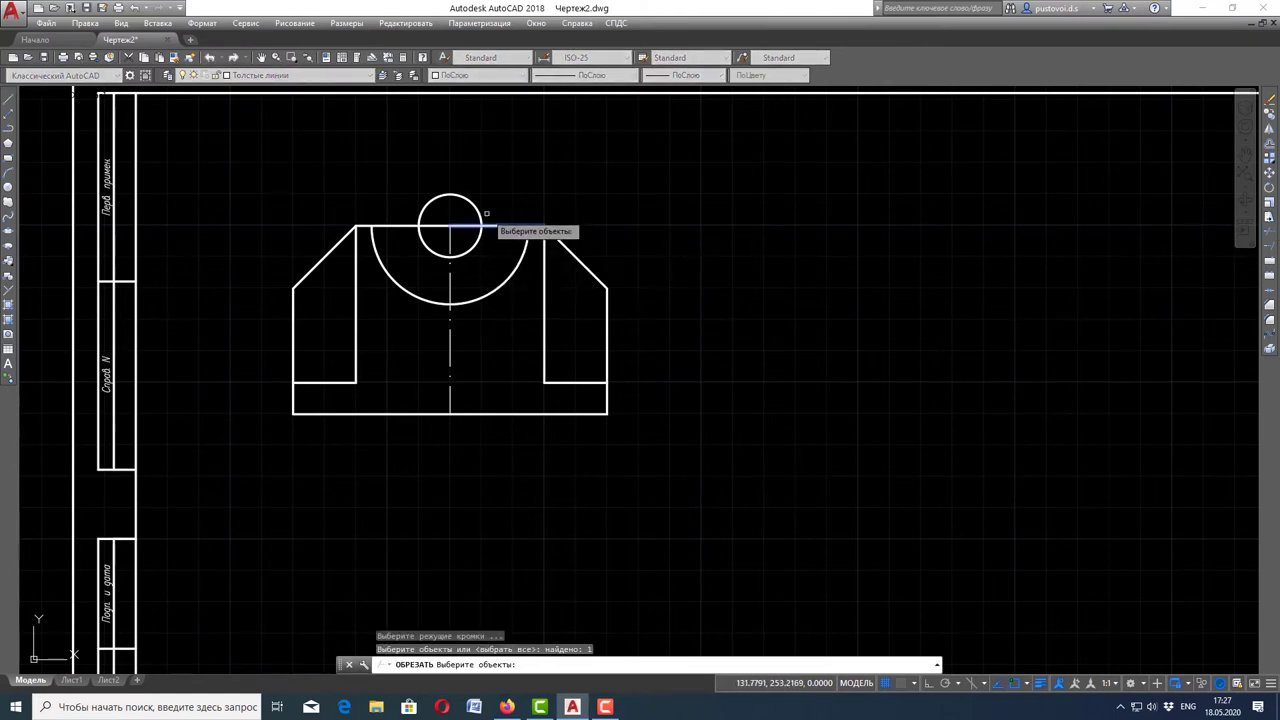
{"action": "left_click", "coordinate": [390, 227]}
{"action": "key", "text": "Return"}
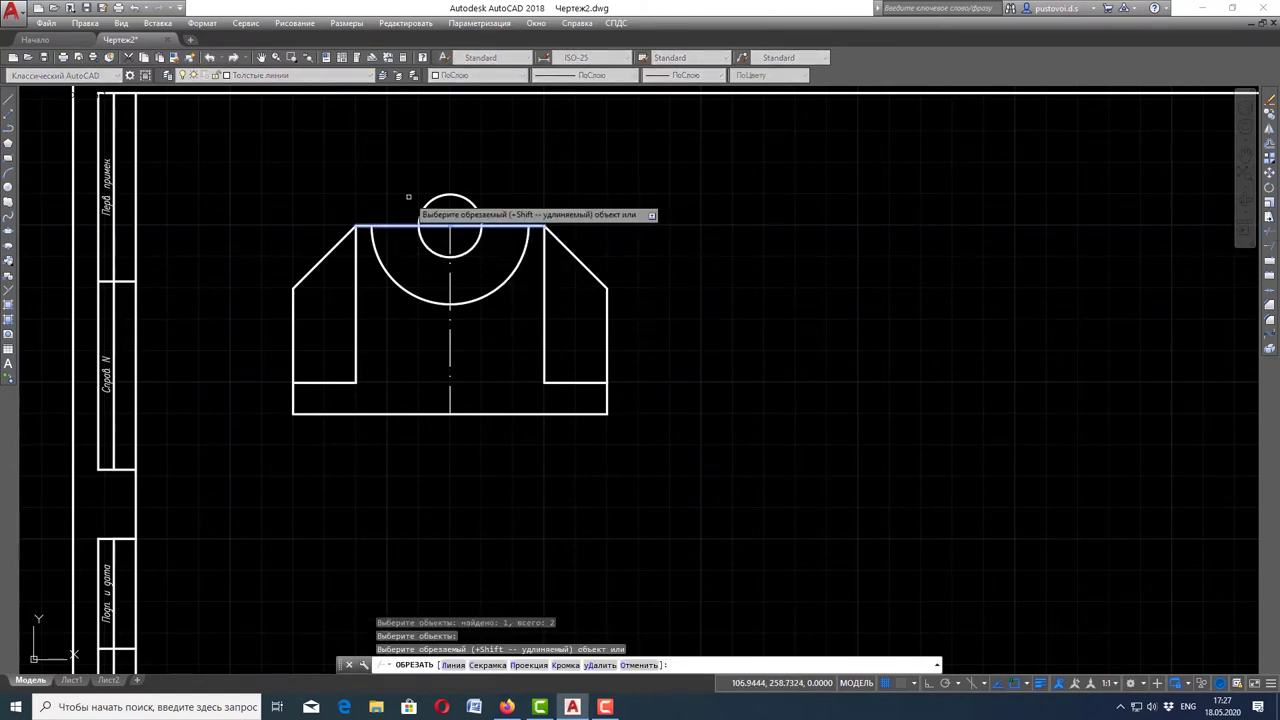
{"action": "left_click", "coordinate": [426, 207]}
{"action": "key", "text": "Escape"}
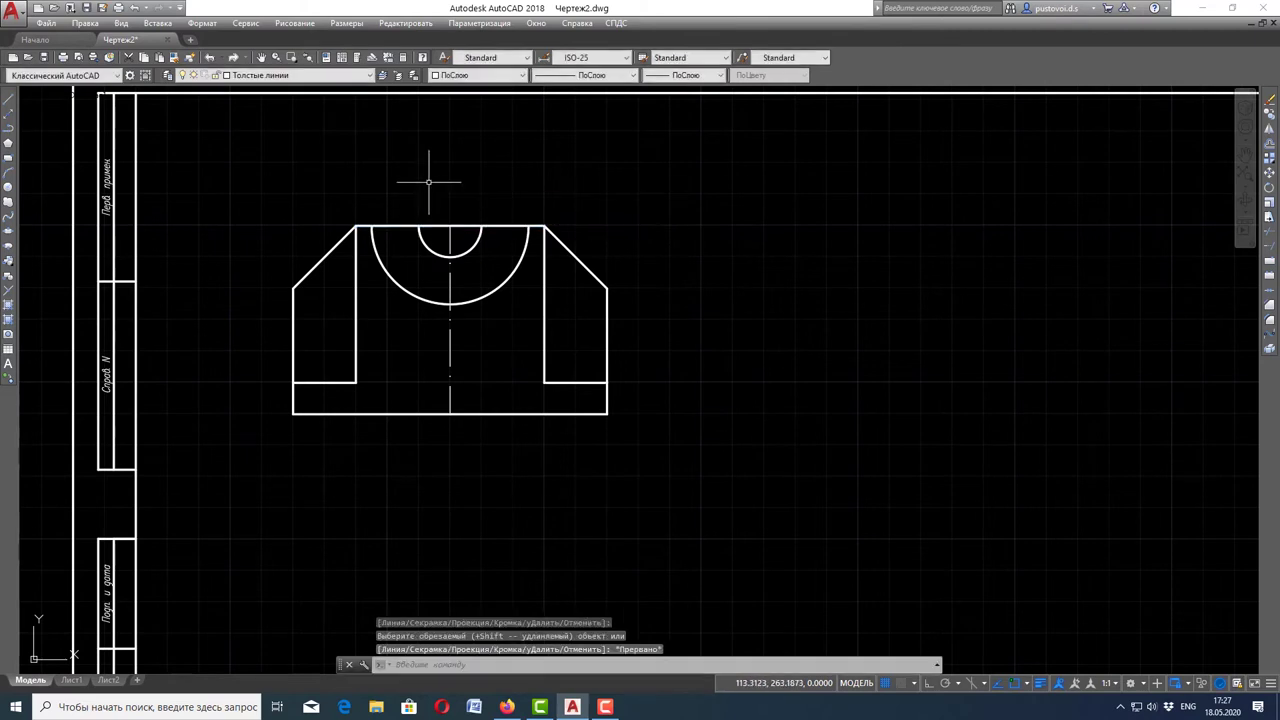
{"action": "scroll", "coordinate": [791, 260], "scroll_direction": "down", "scroll_amount": 2}
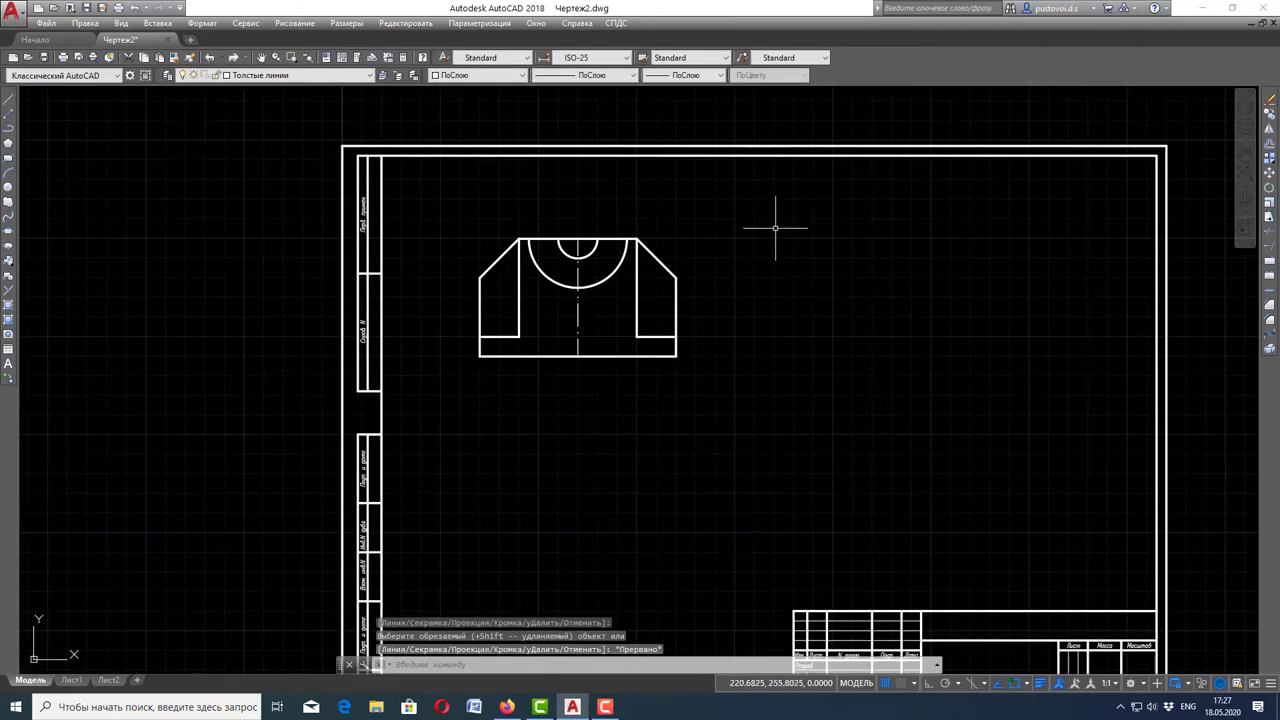
{"action": "scroll", "coordinate": [572, 240], "scroll_direction": "up", "scroll_amount": 2}
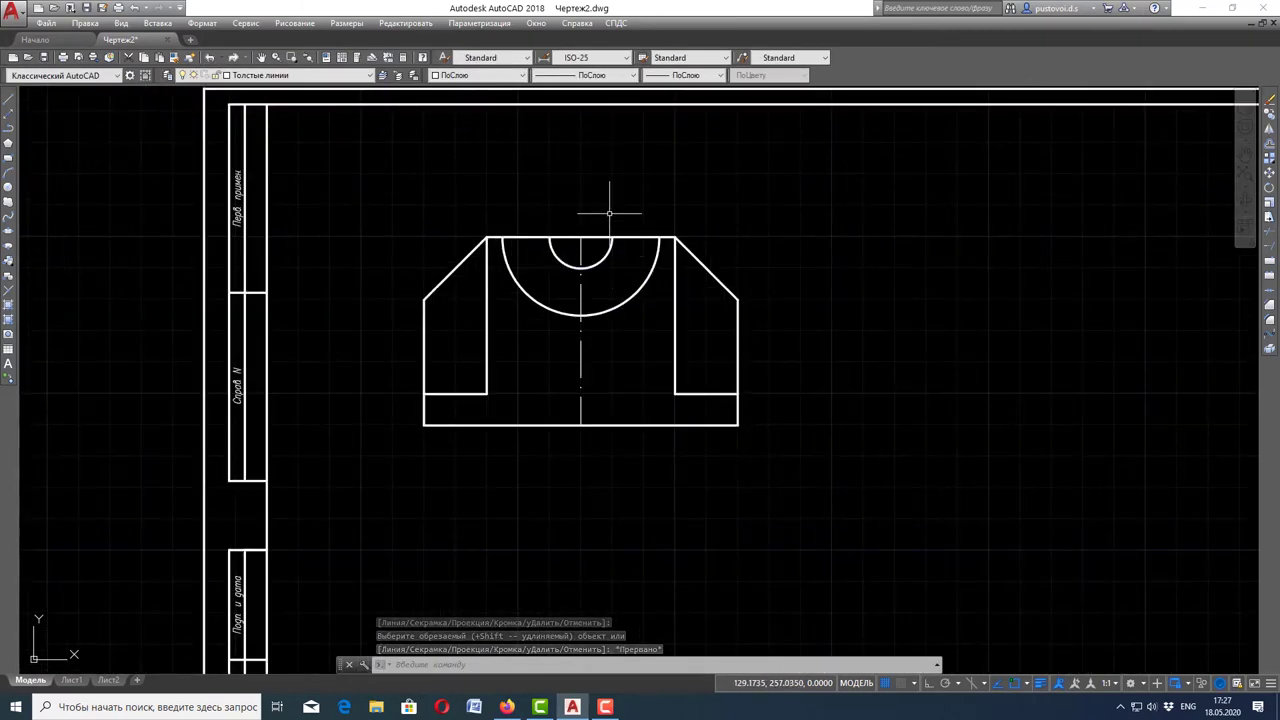
{"action": "scroll", "coordinate": [604, 214], "scroll_direction": "up", "scroll_amount": 2}
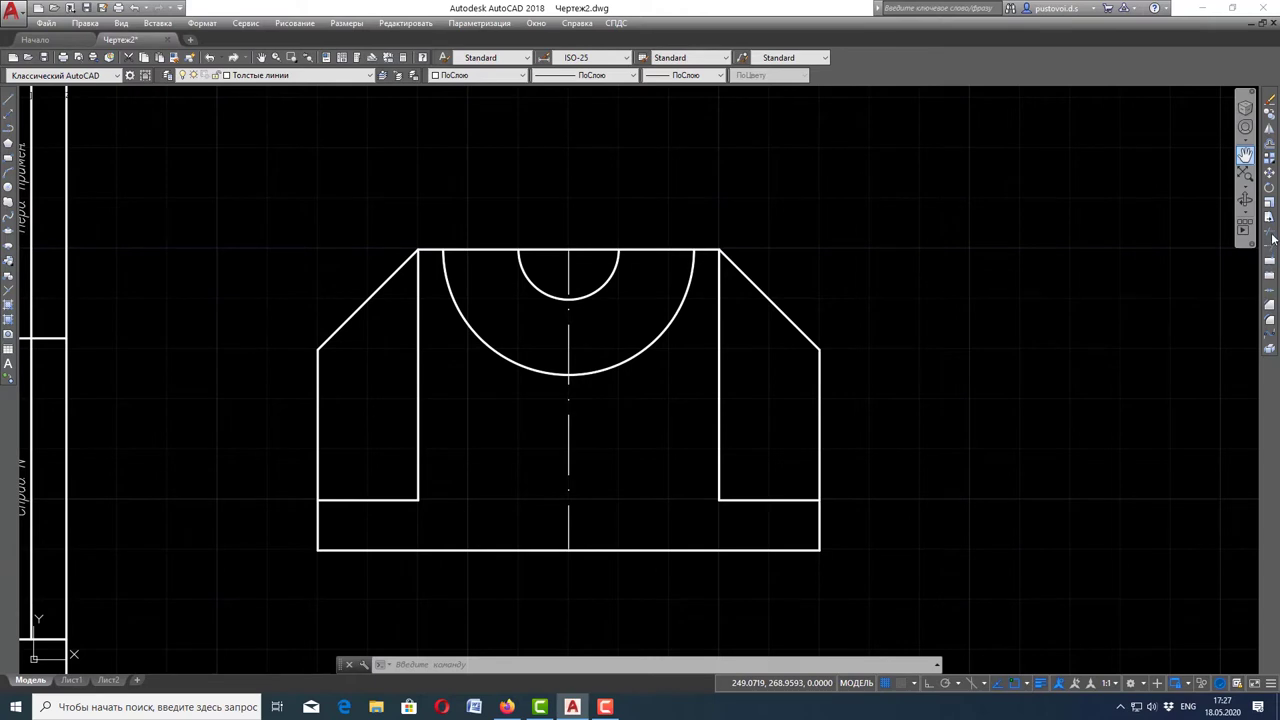
- Trim the top edge pieces spanning the small arc, using the arc as boundary
{"action": "left_click", "coordinate": [1271, 242]}
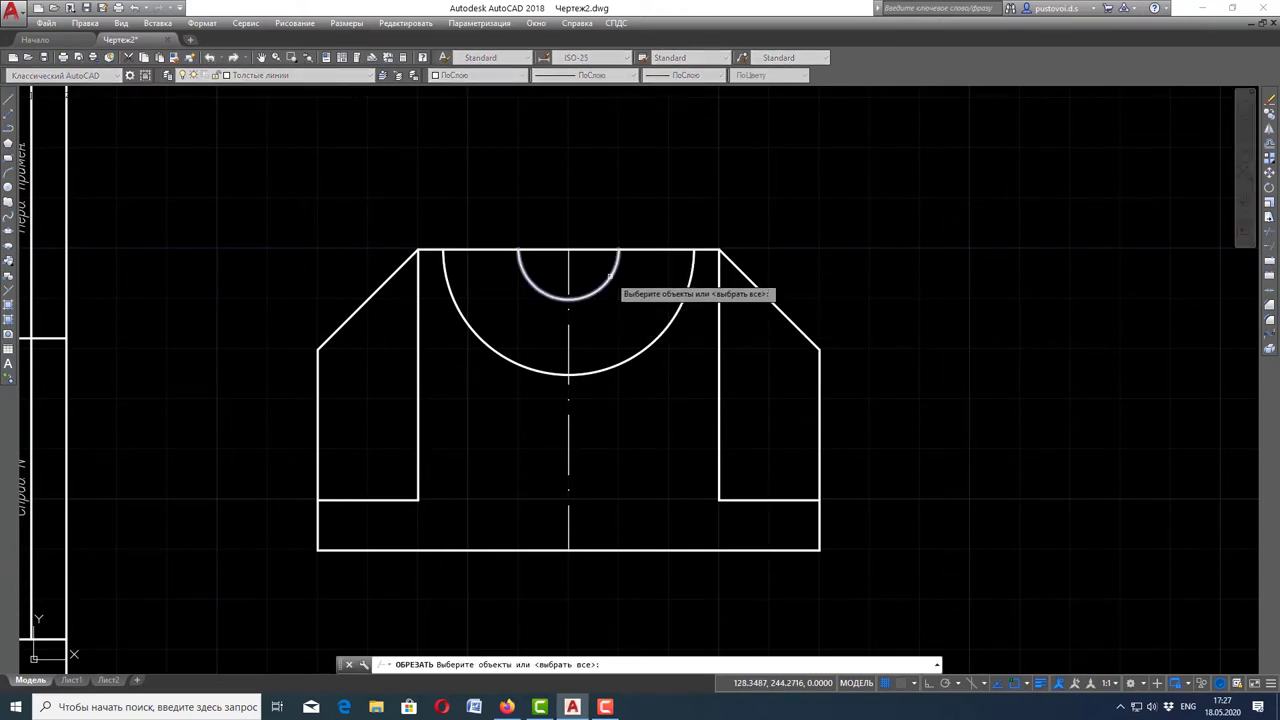
{"action": "left_click", "coordinate": [609, 276]}
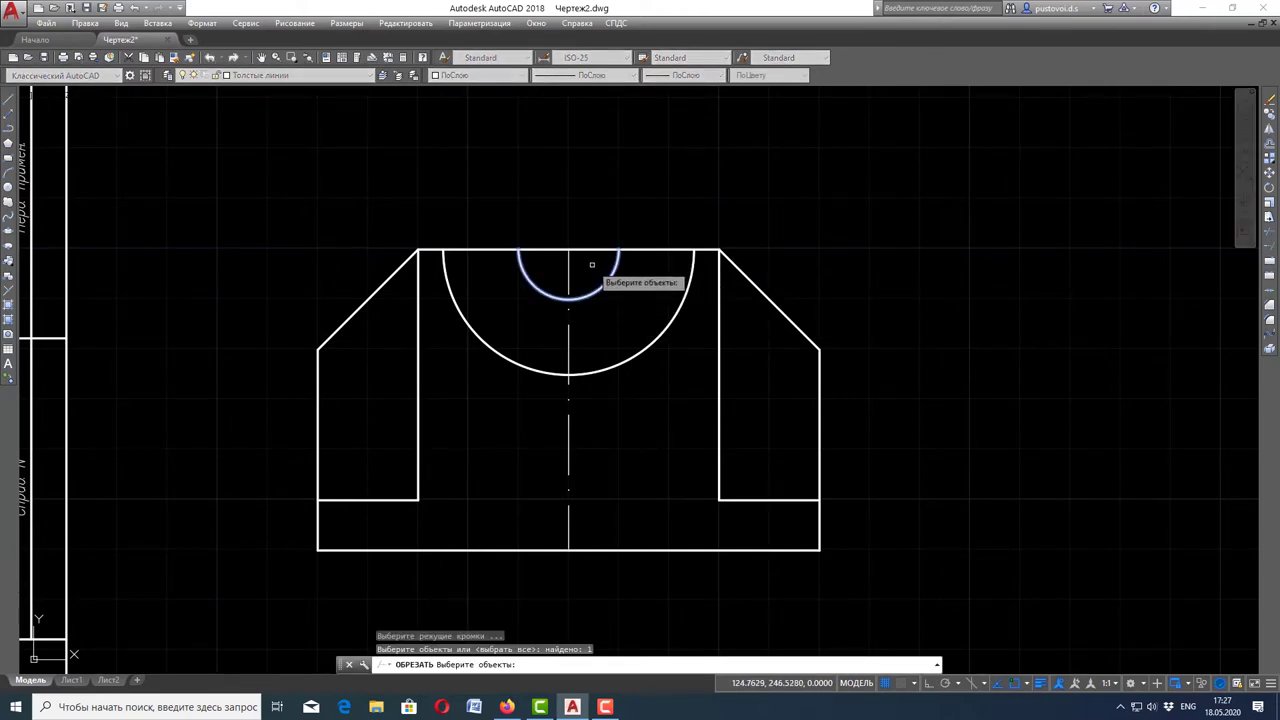
{"action": "key", "text": "Return"}
{"action": "left_click", "coordinate": [592, 249]}
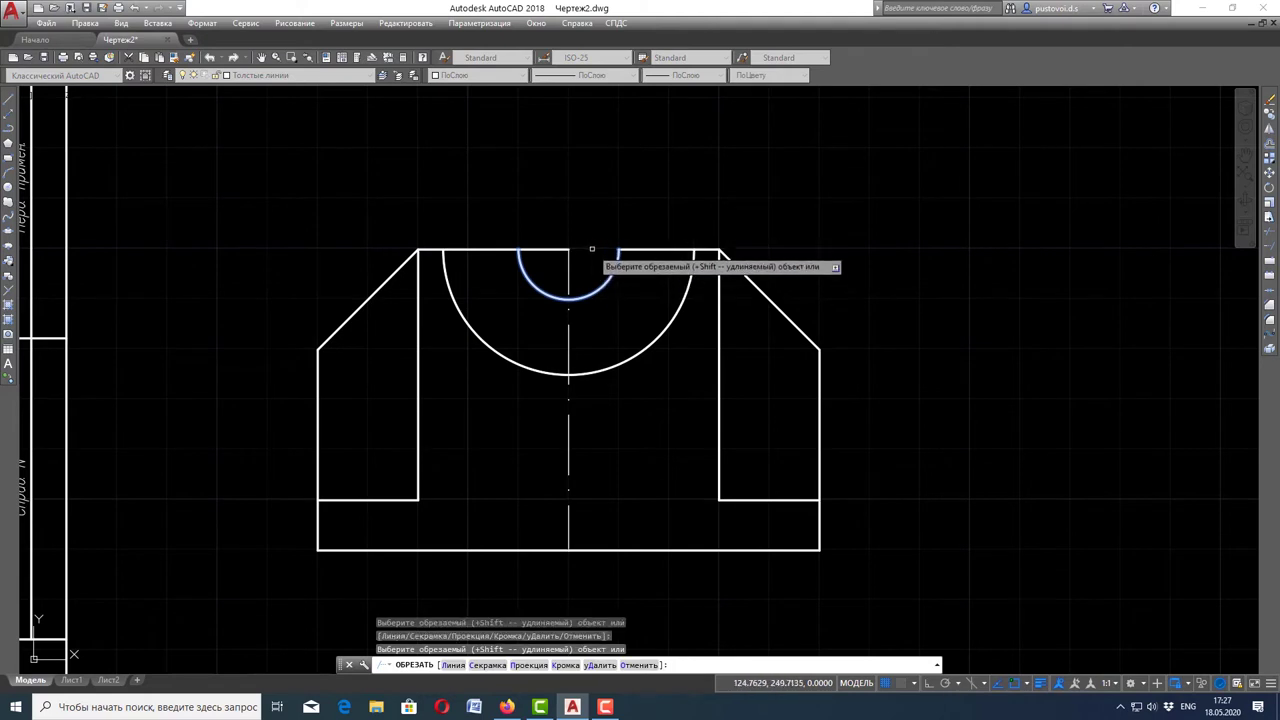
{"action": "left_click", "coordinate": [552, 249]}
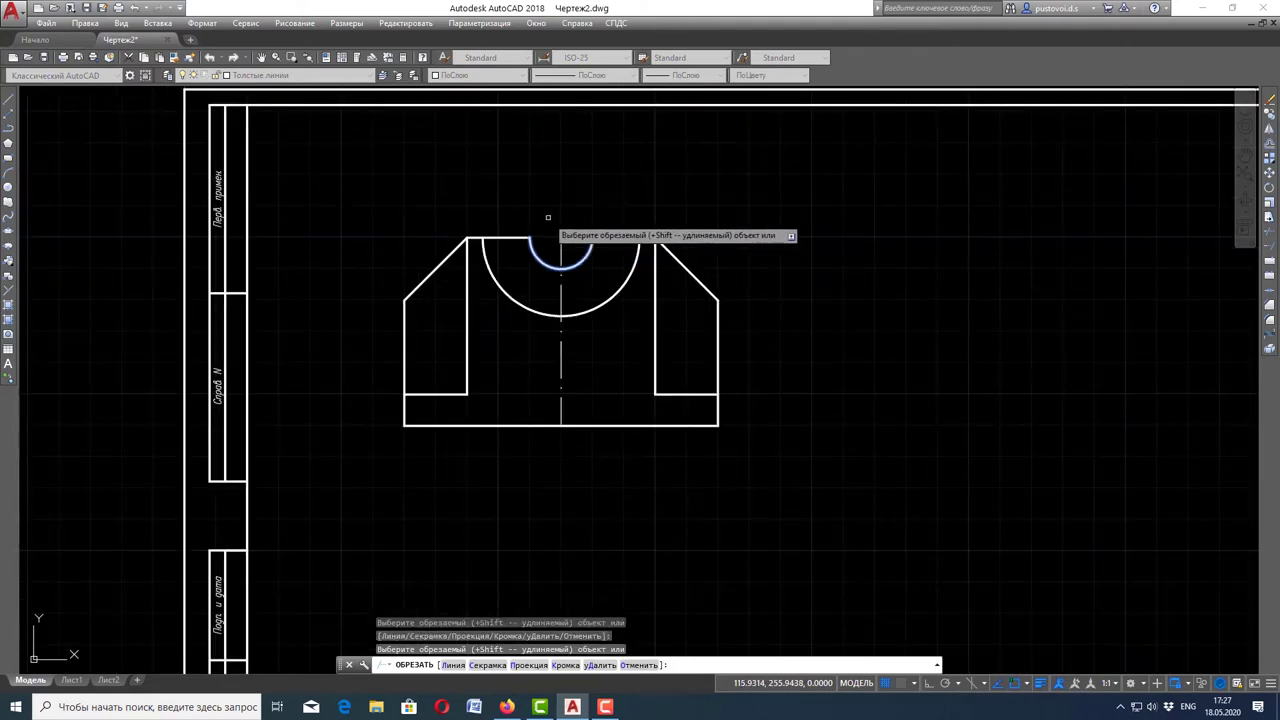
{"action": "key", "text": "Escape"}
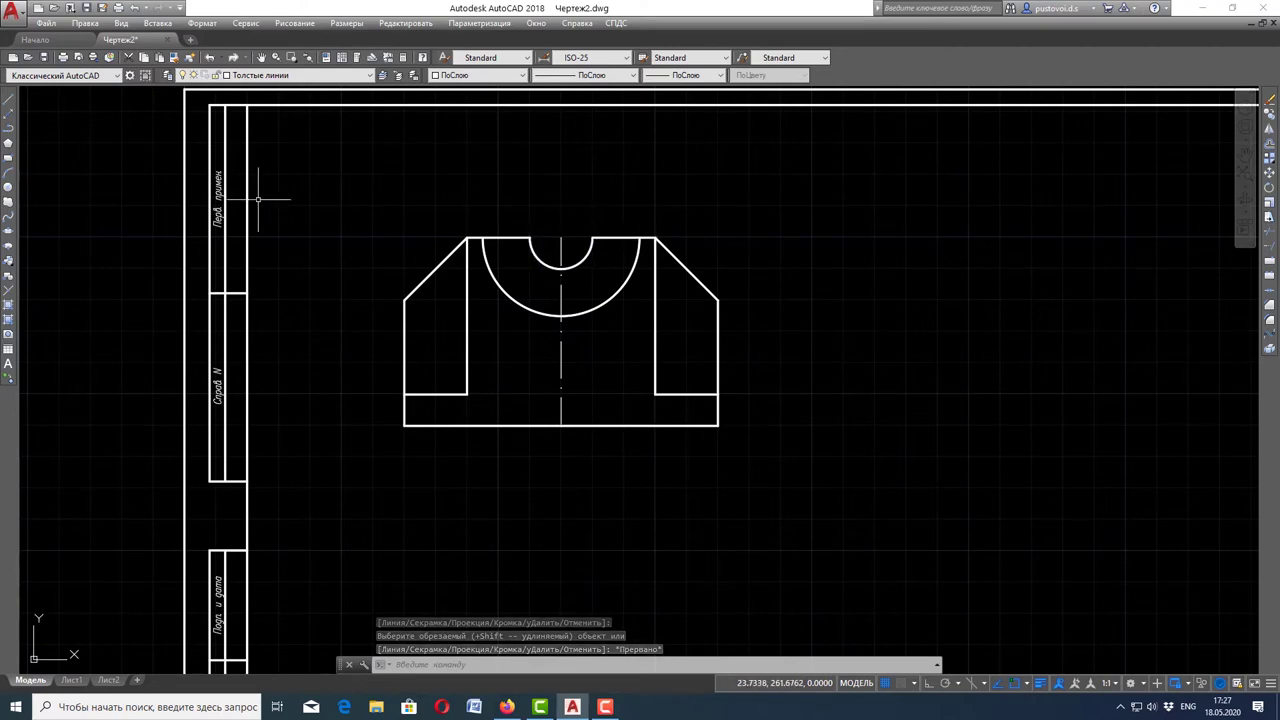
- Make Осевые линии the current layer
{"action": "left_click", "coordinate": [300, 75]}
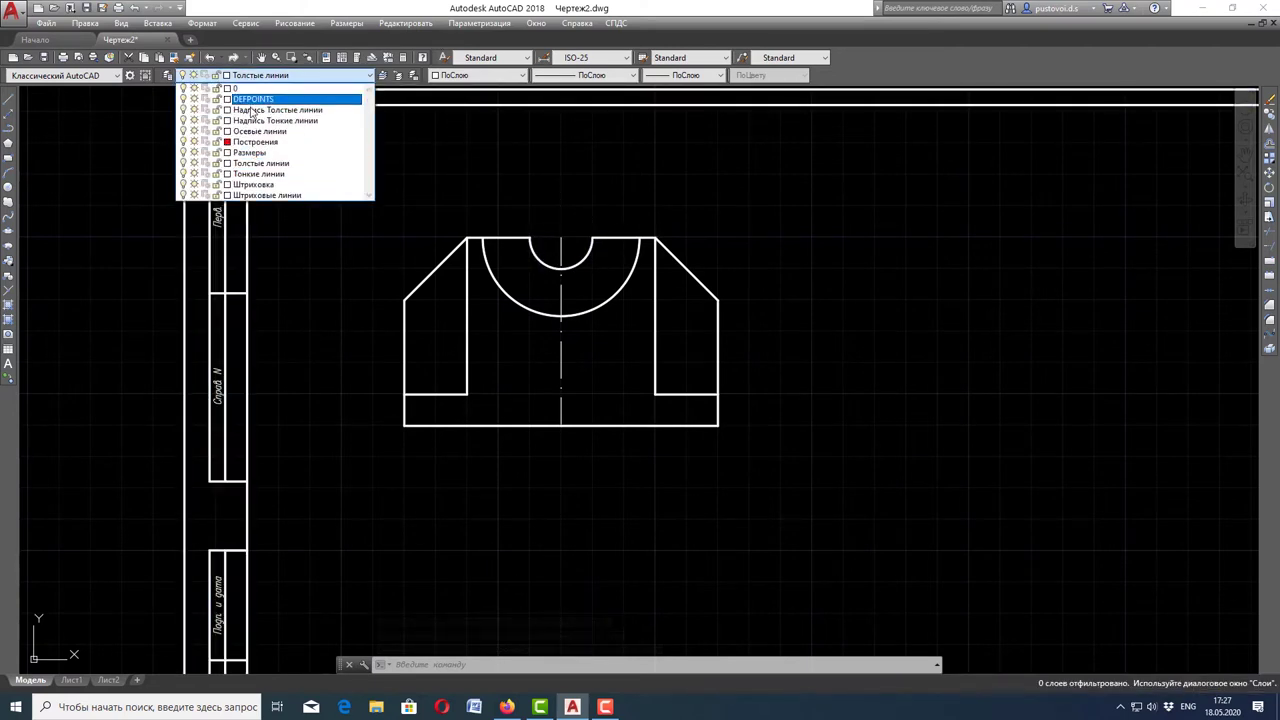
{"action": "left_click", "coordinate": [285, 126]}
{"action": "left_click", "coordinate": [8, 99]}
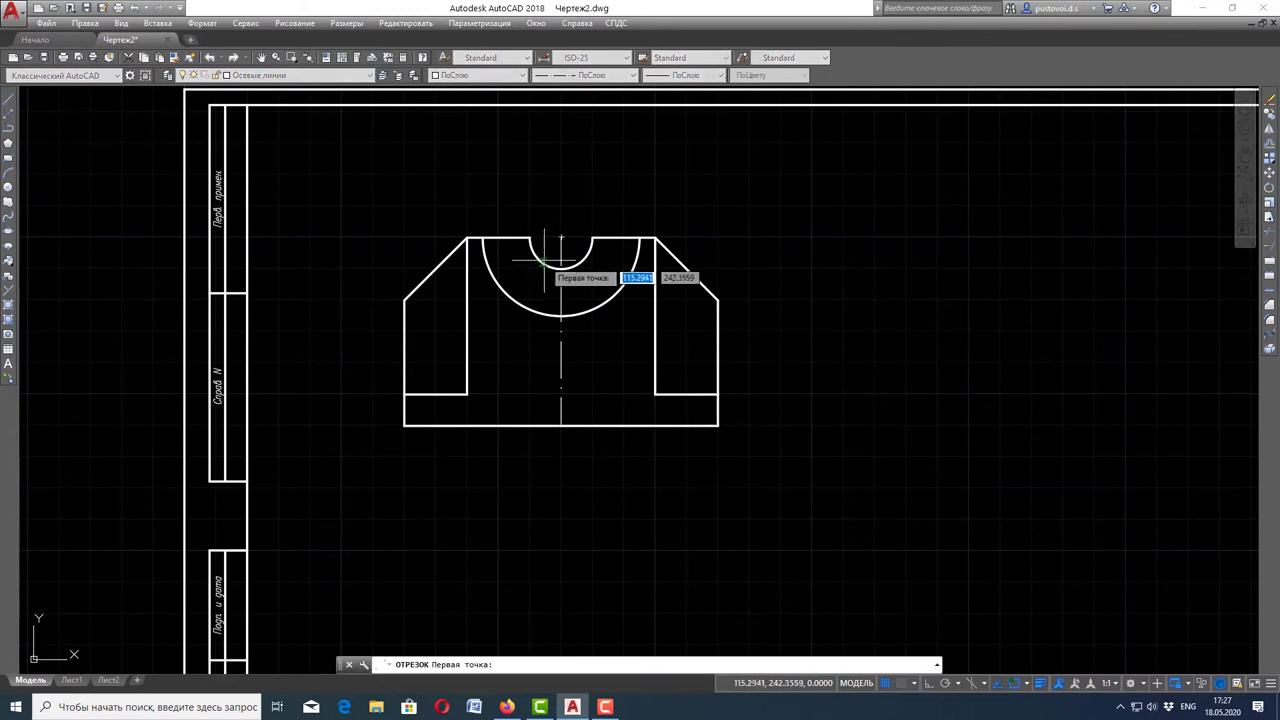
{"action": "left_click", "coordinate": [548, 238]}
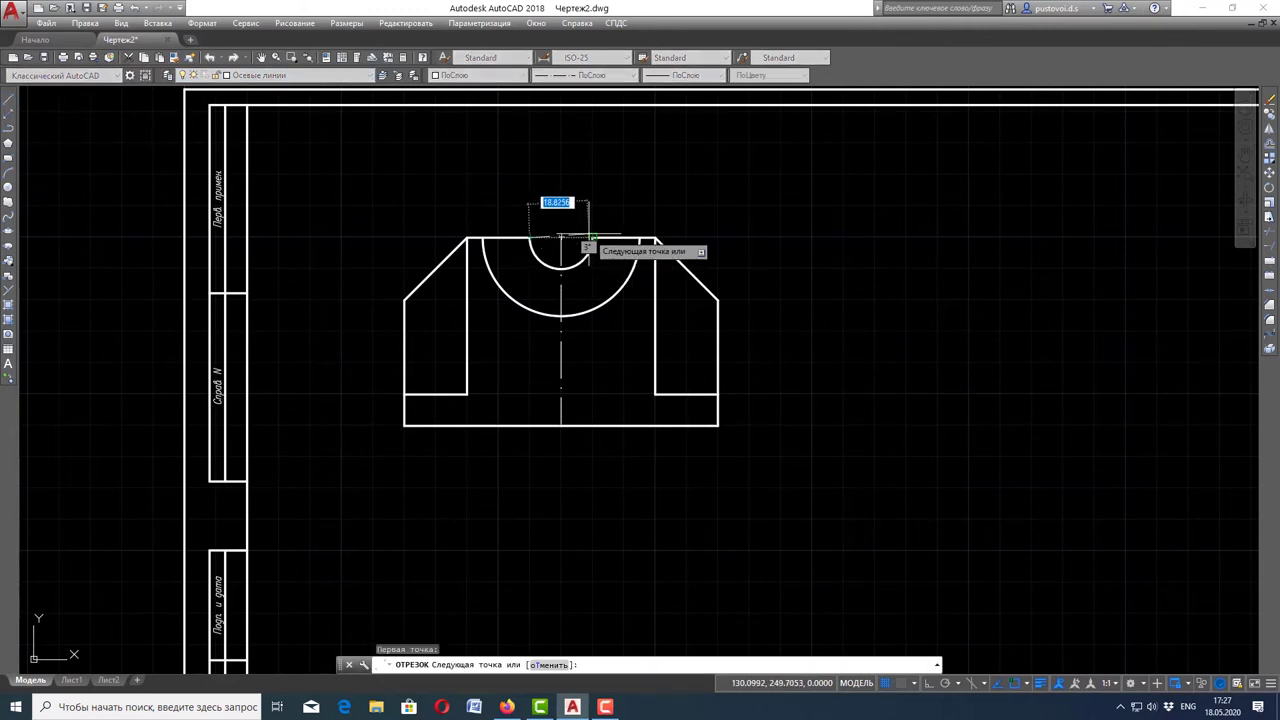
{"action": "key", "text": "Escape"}
{"action": "scroll", "coordinate": [620, 197], "scroll_direction": "down", "scroll_amount": 1}
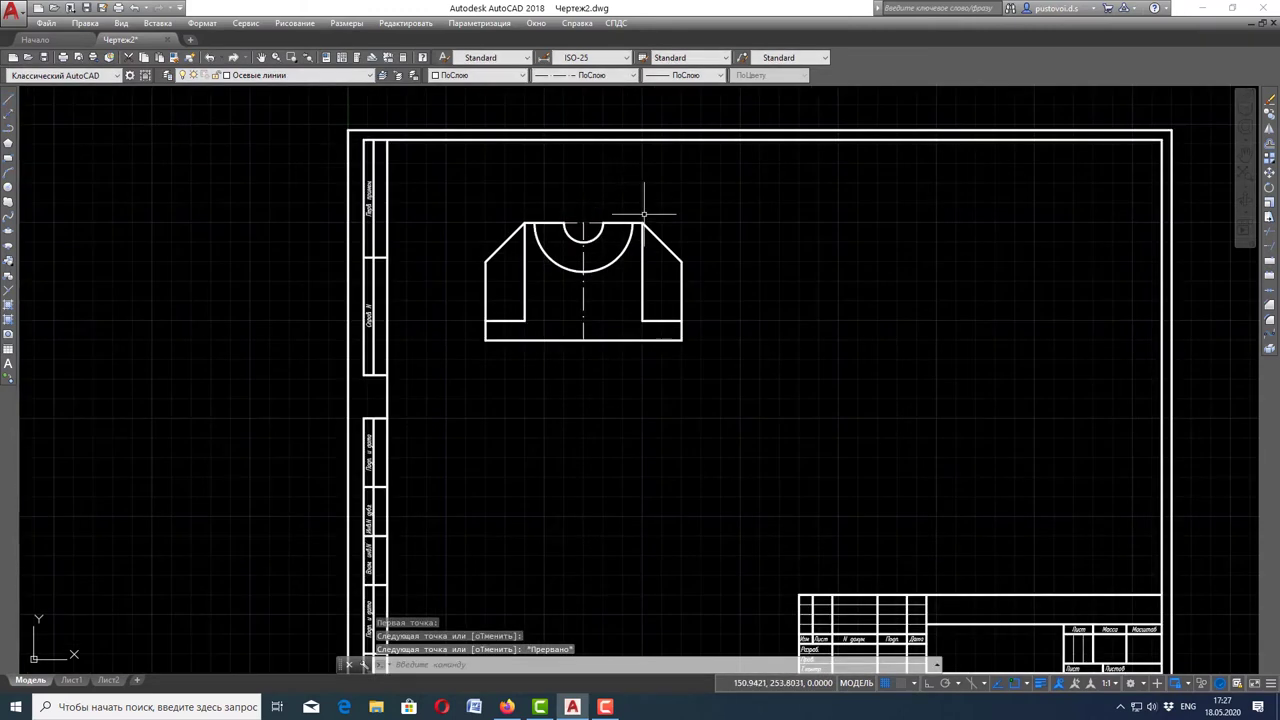
{"action": "scroll", "coordinate": [639, 242], "scroll_direction": "up", "scroll_amount": 2}
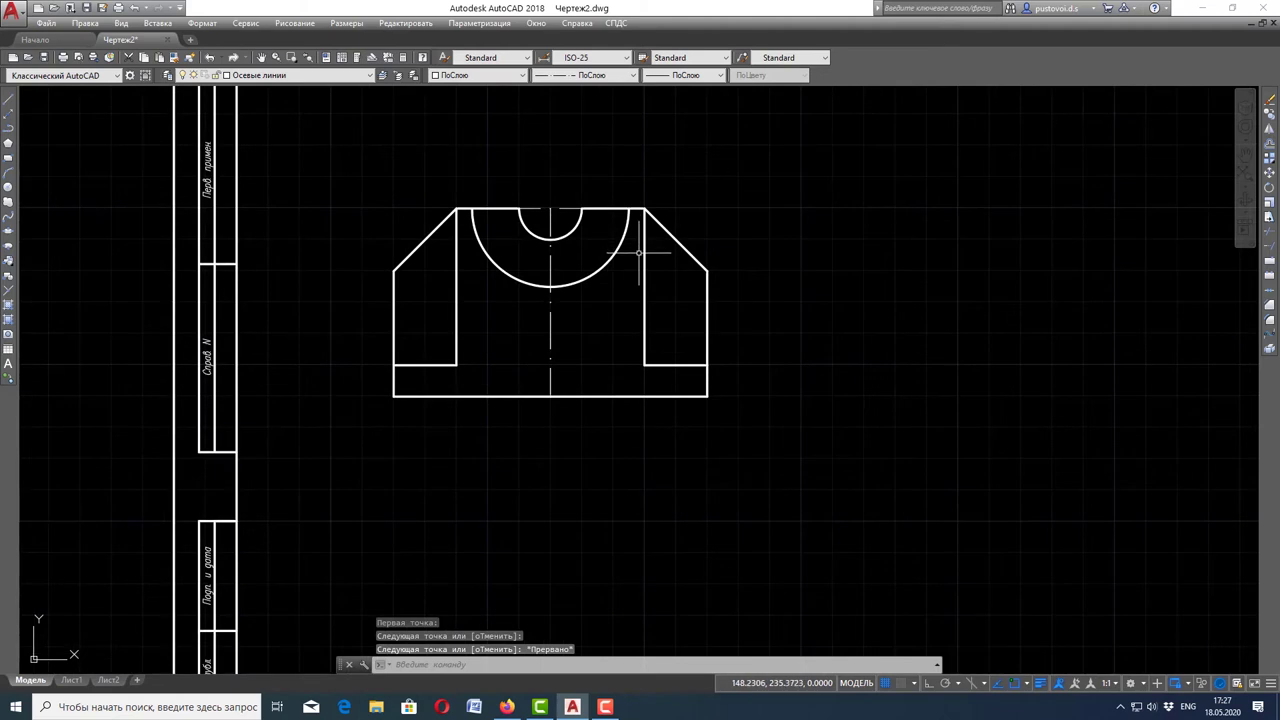
{"action": "scroll", "coordinate": [639, 254], "scroll_direction": "down", "scroll_amount": 2}
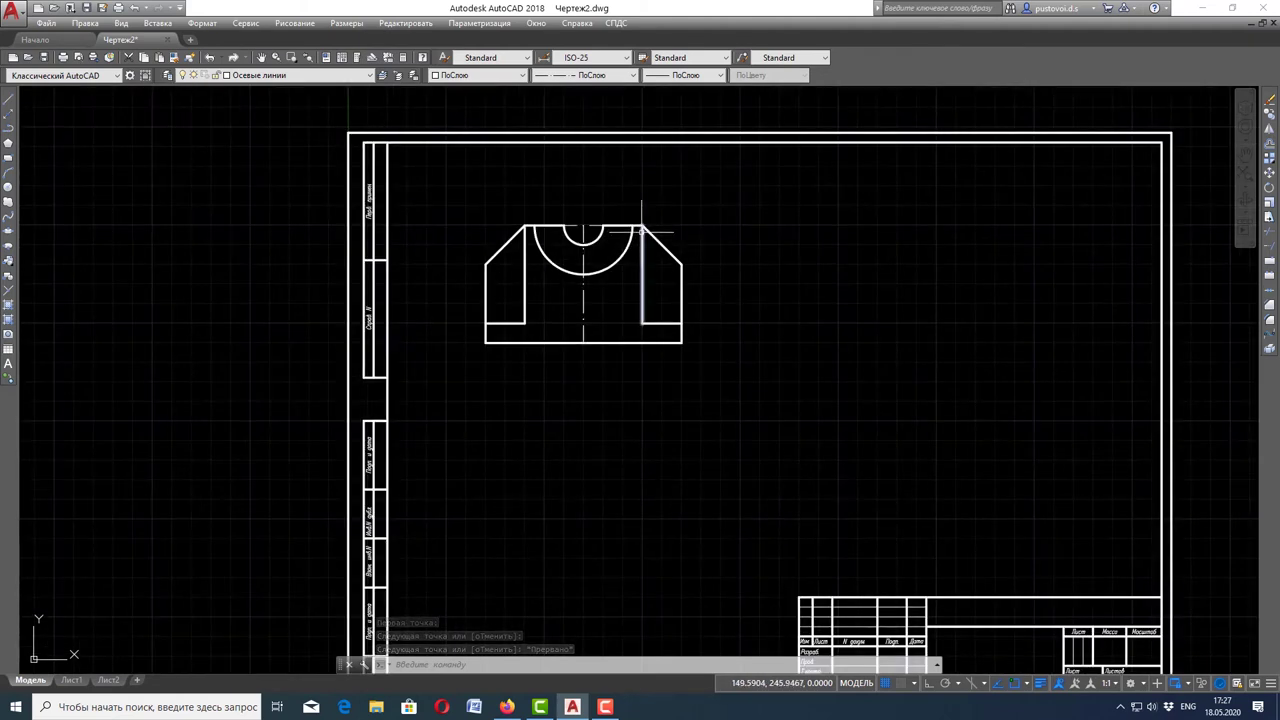
{"action": "scroll", "coordinate": [583, 342], "scroll_direction": "up", "scroll_amount": 2}
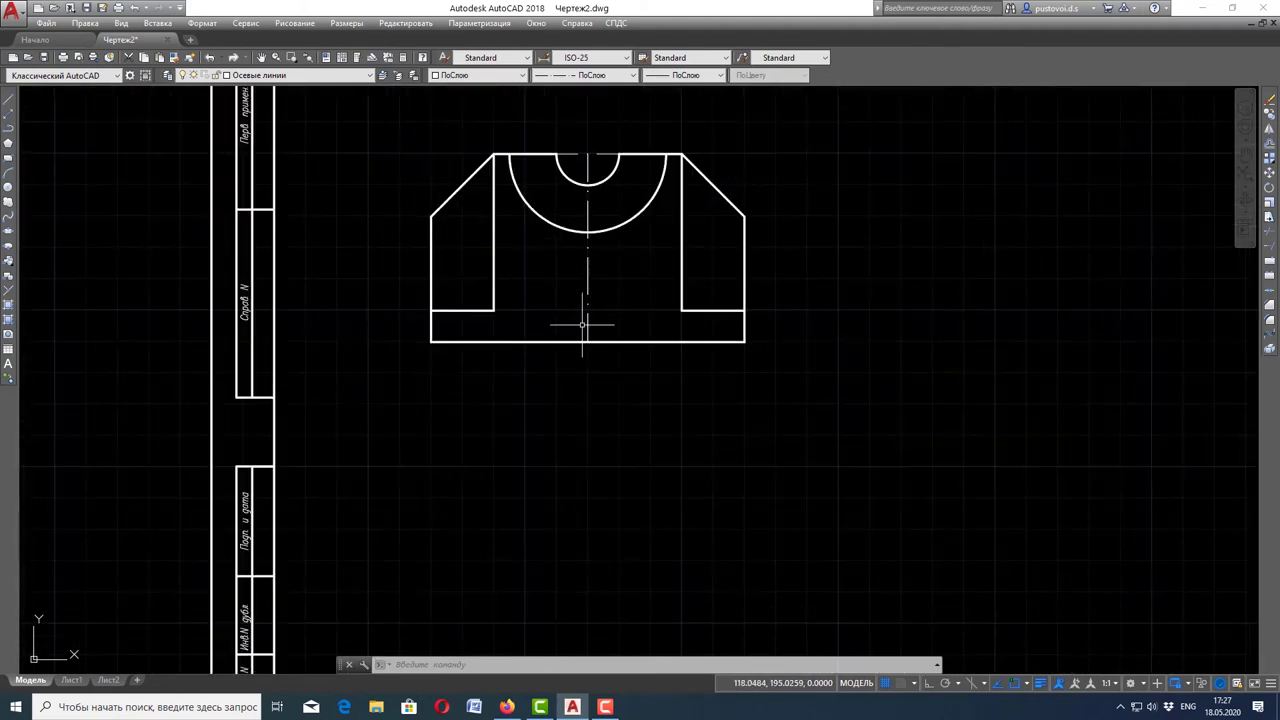
- Stretch the vertical centre line's bottom end 5 units below the outline
{"action": "left_click", "coordinate": [586, 337]}
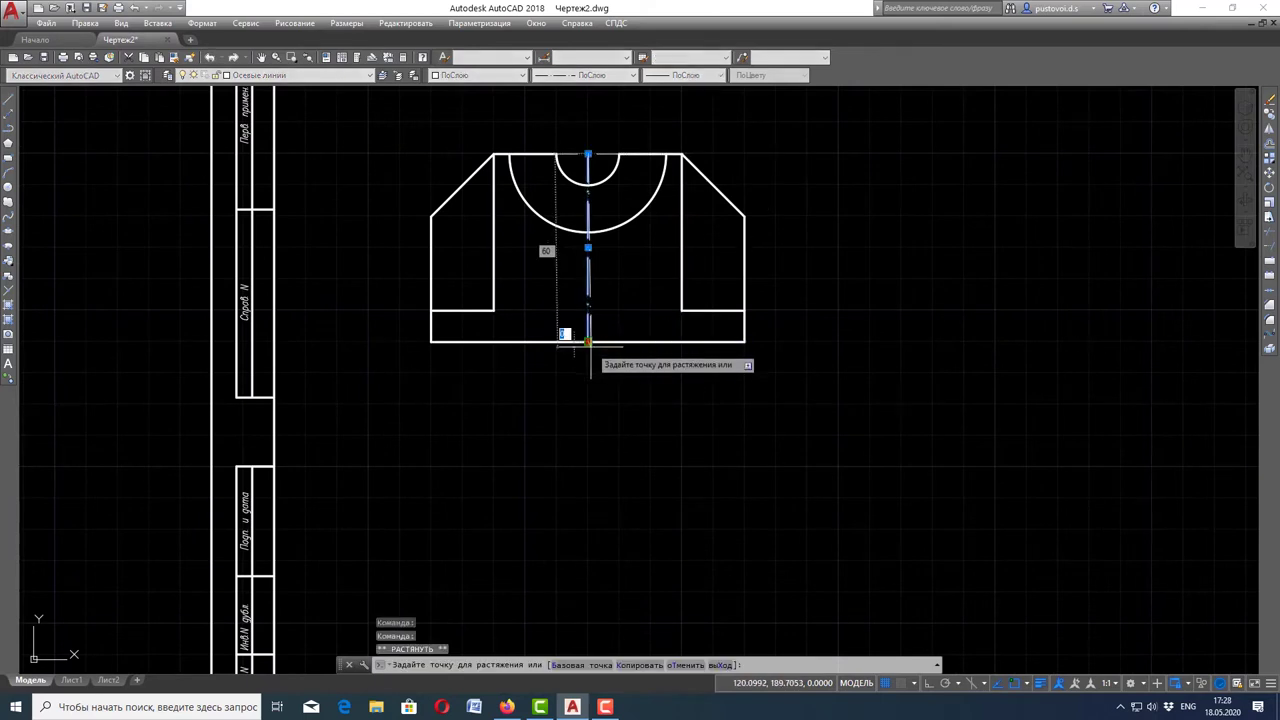
{"action": "left_click", "coordinate": [588, 342]}
{"action": "key", "text": "Escape"}
{"action": "scroll", "coordinate": [630, 312], "scroll_direction": "down", "scroll_amount": 2}
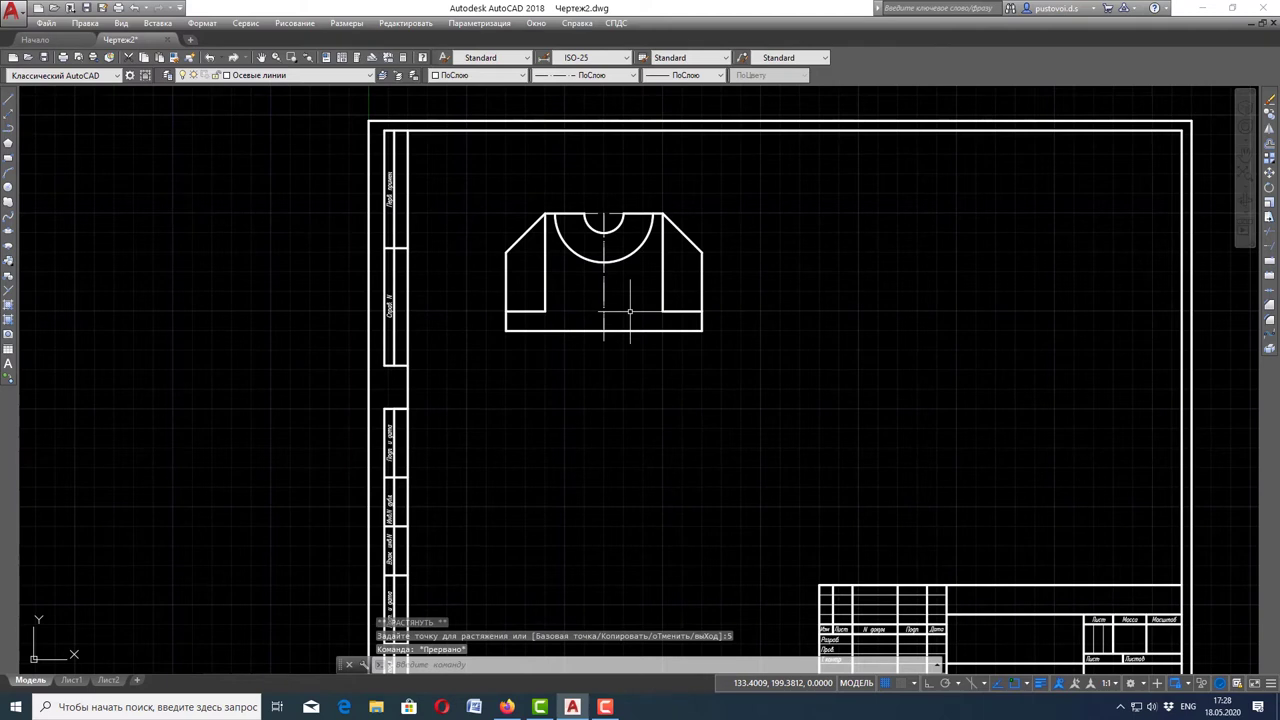
{"action": "scroll", "coordinate": [641, 265], "scroll_direction": "down", "scroll_amount": 2}
{"action": "scroll", "coordinate": [641, 265], "scroll_direction": "up", "scroll_amount": 2}
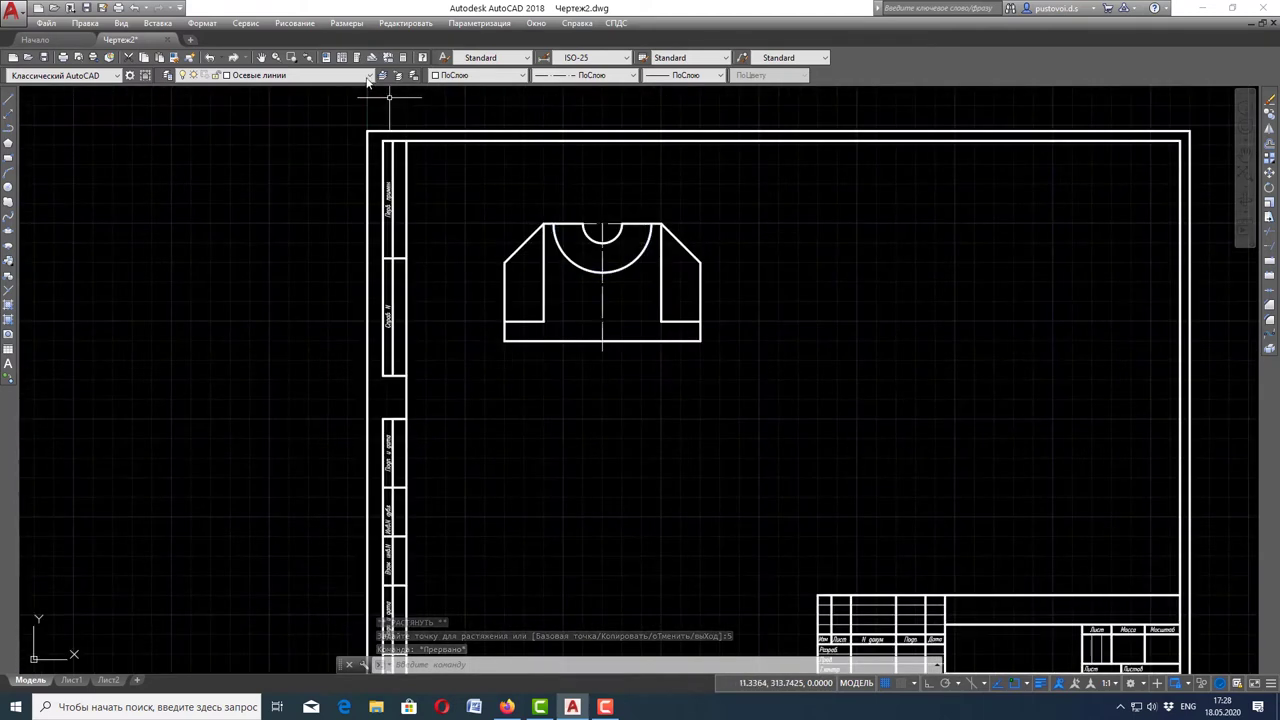
{"action": "left_click", "coordinate": [367, 76]}
- On Построения, draw vertical construction lines through the left outer and inner left edges
{"action": "left_click", "coordinate": [260, 130]}
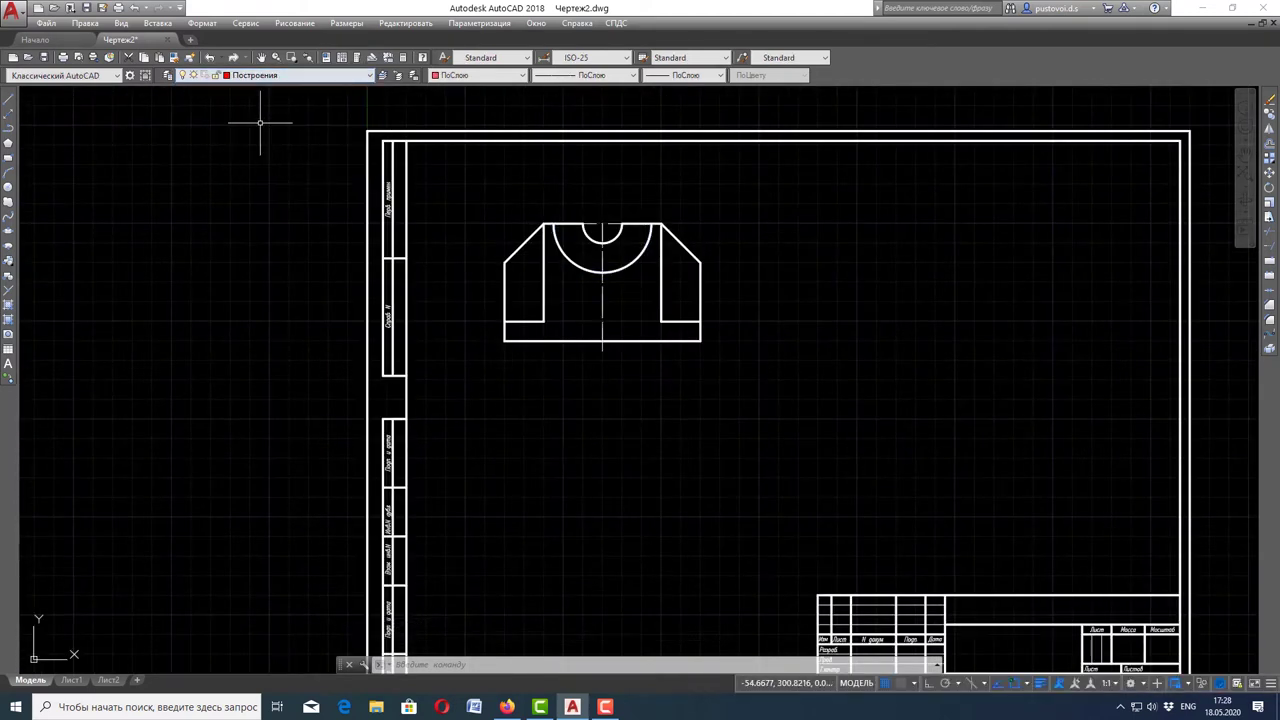
{"action": "left_click", "coordinate": [8, 120]}
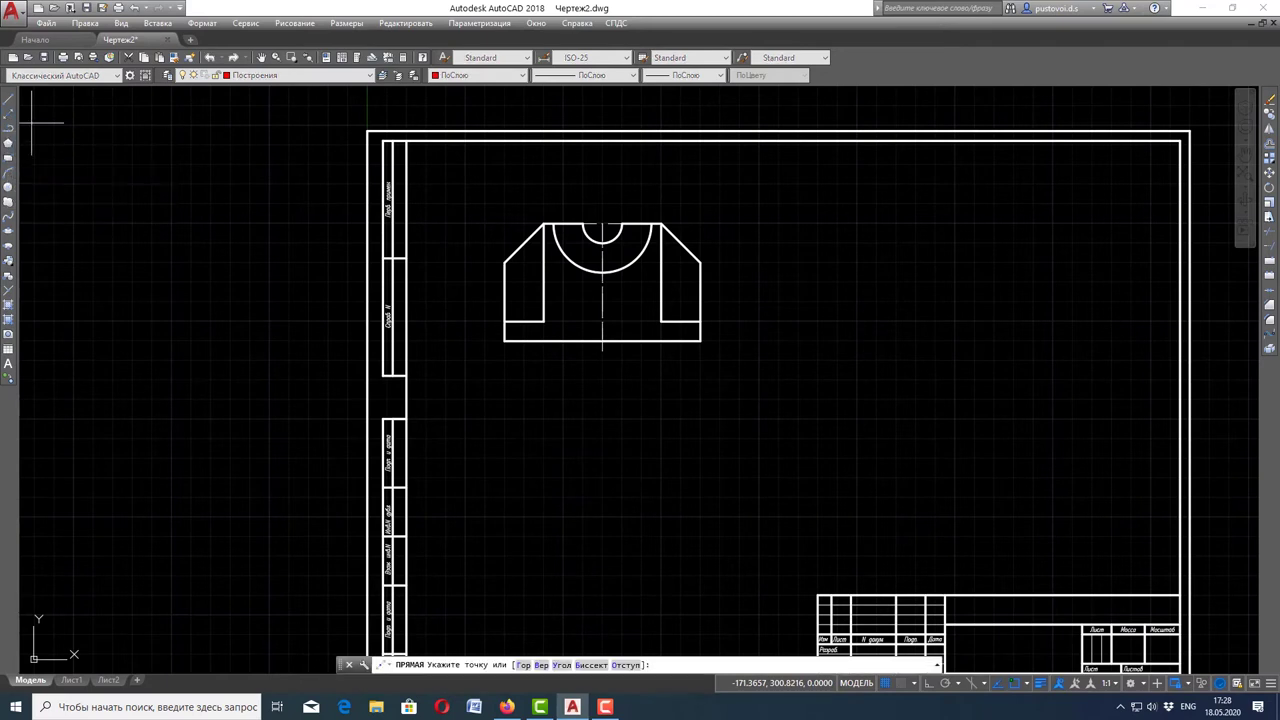
{"action": "type", "text": "в"}
{"action": "key", "text": "Return"}
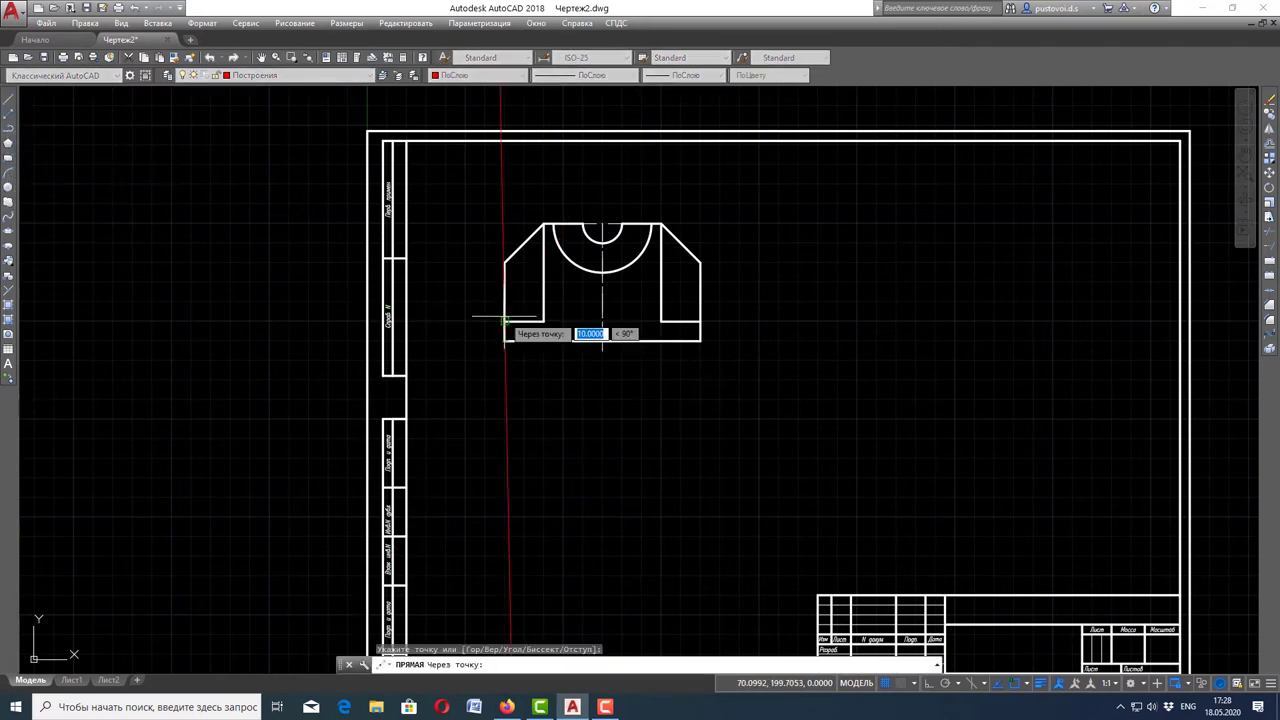
{"action": "left_click", "coordinate": [505, 321]}
{"action": "key", "text": "Return"}
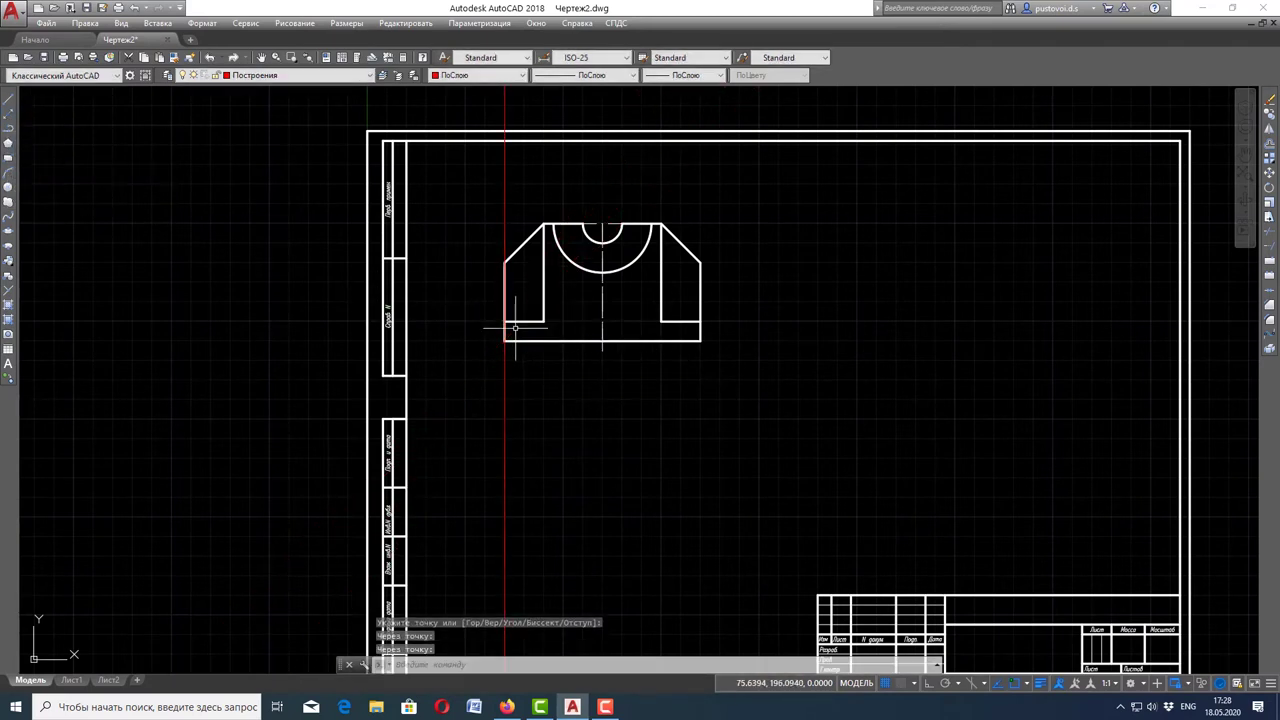
{"action": "left_click", "coordinate": [10, 120]}
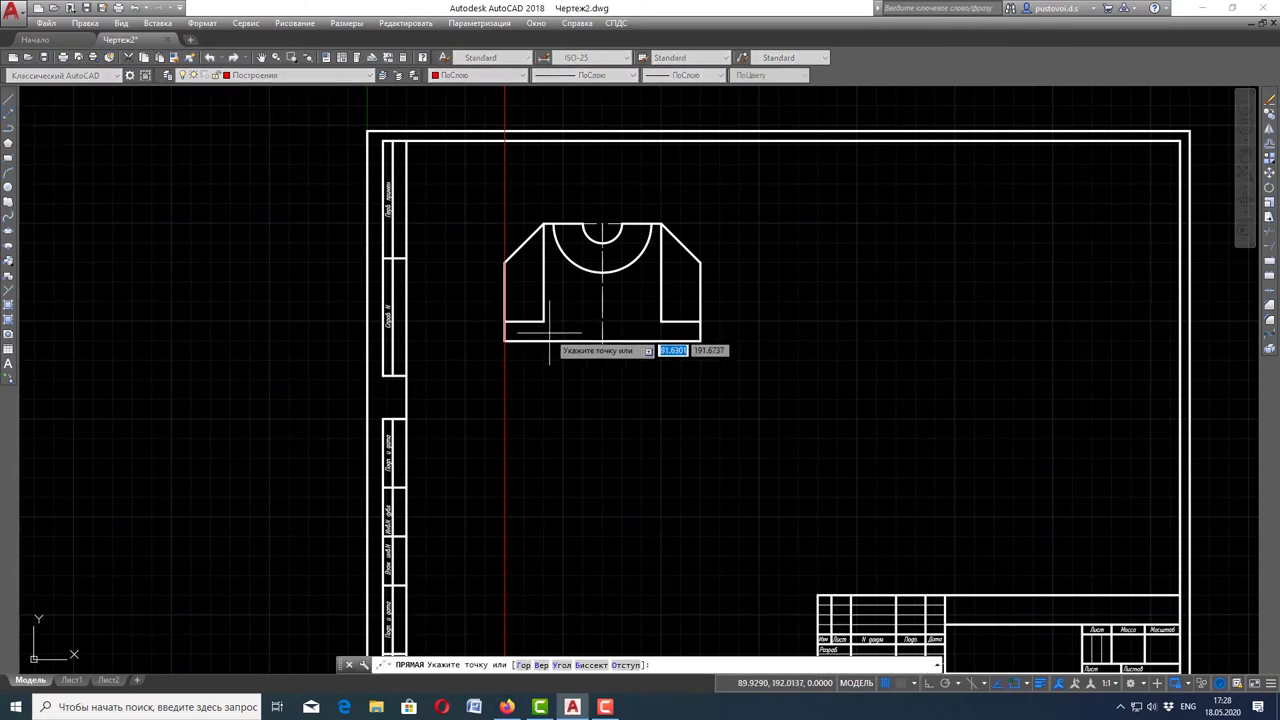
{"action": "left_click", "coordinate": [543, 322]}
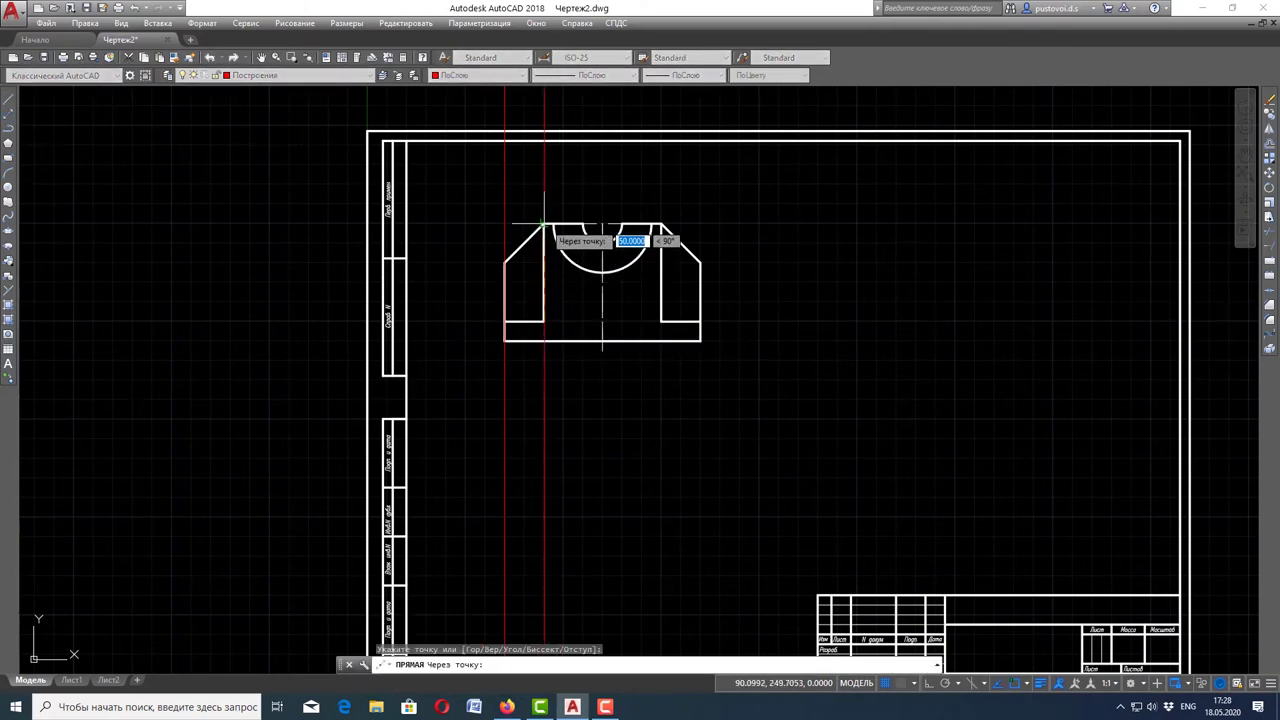
{"action": "left_click", "coordinate": [544, 226]}
{"action": "key", "text": "Escape"}
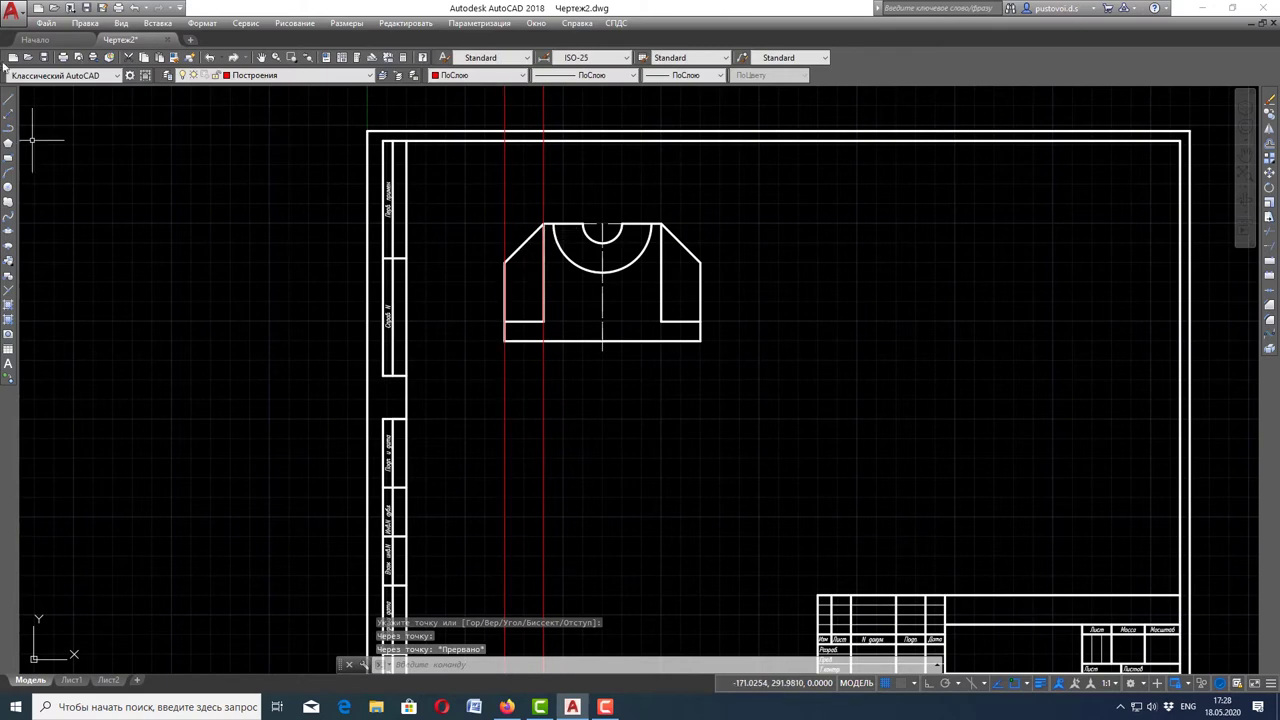
- Add vertical construction lines through the right edge and the inner corner
{"action": "left_click", "coordinate": [10, 120]}
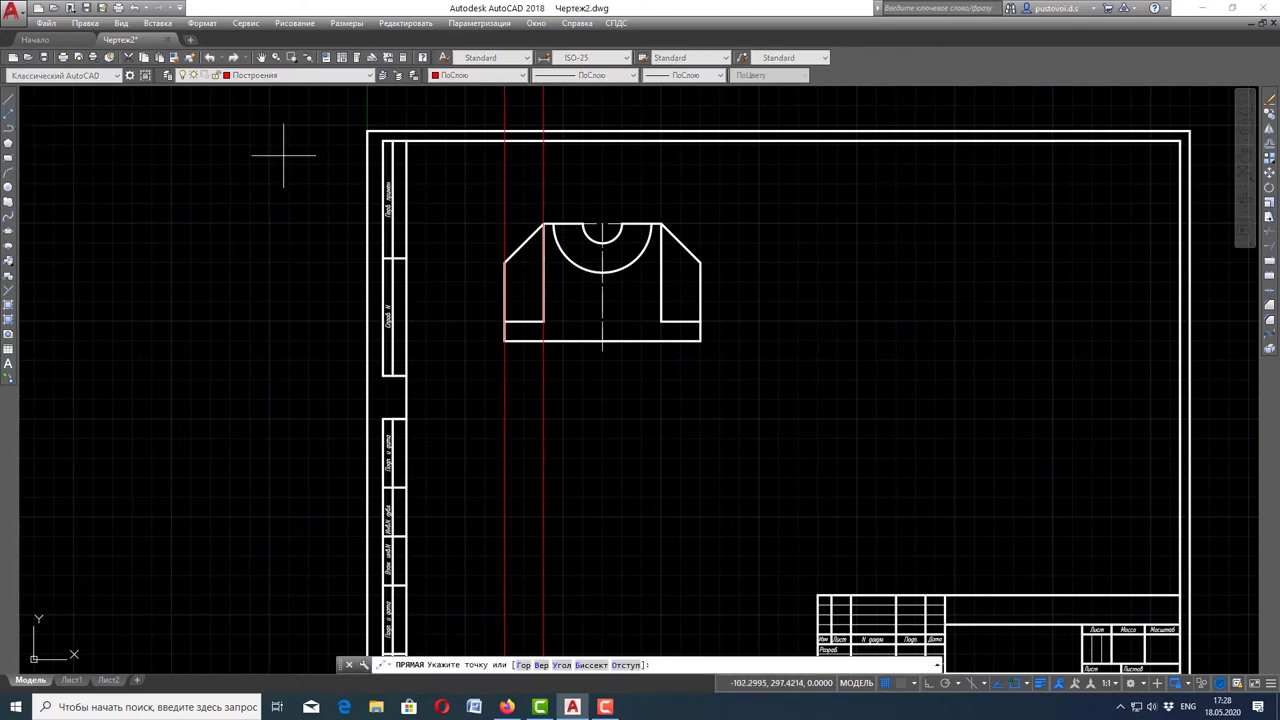
{"action": "left_click", "coordinate": [701, 321]}
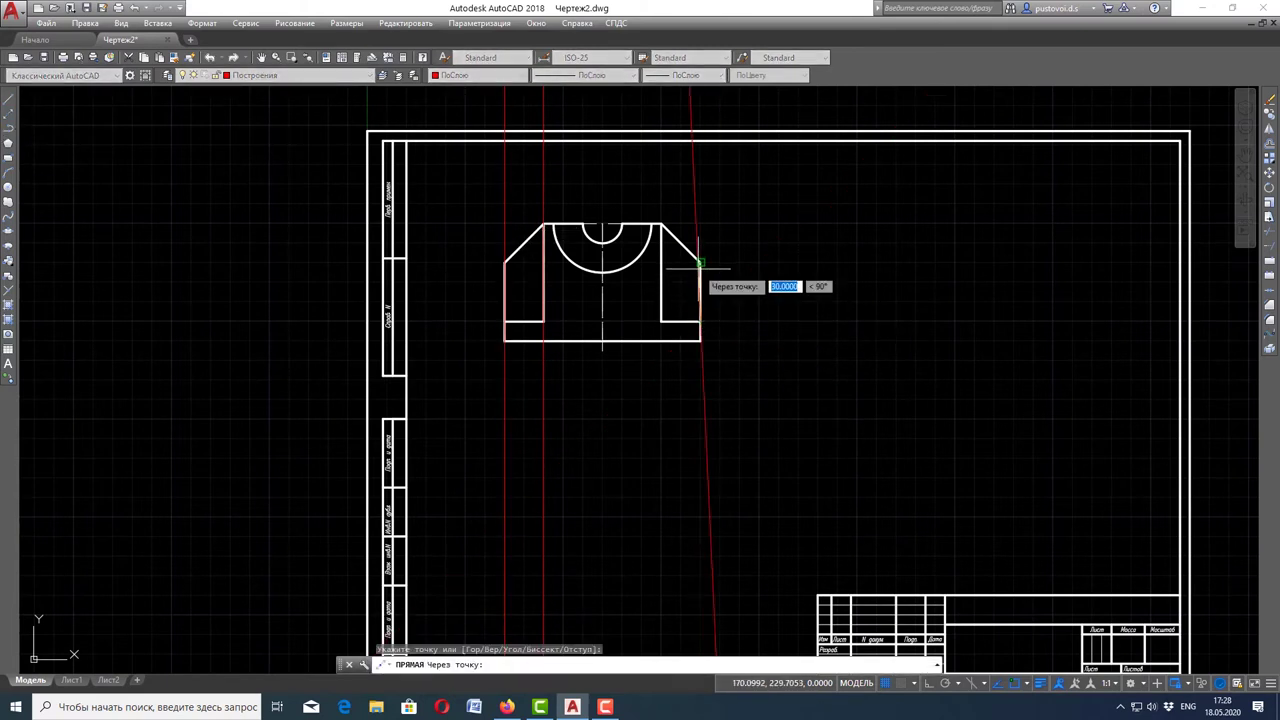
{"action": "left_click", "coordinate": [700, 266]}
{"action": "key", "text": "Return"}
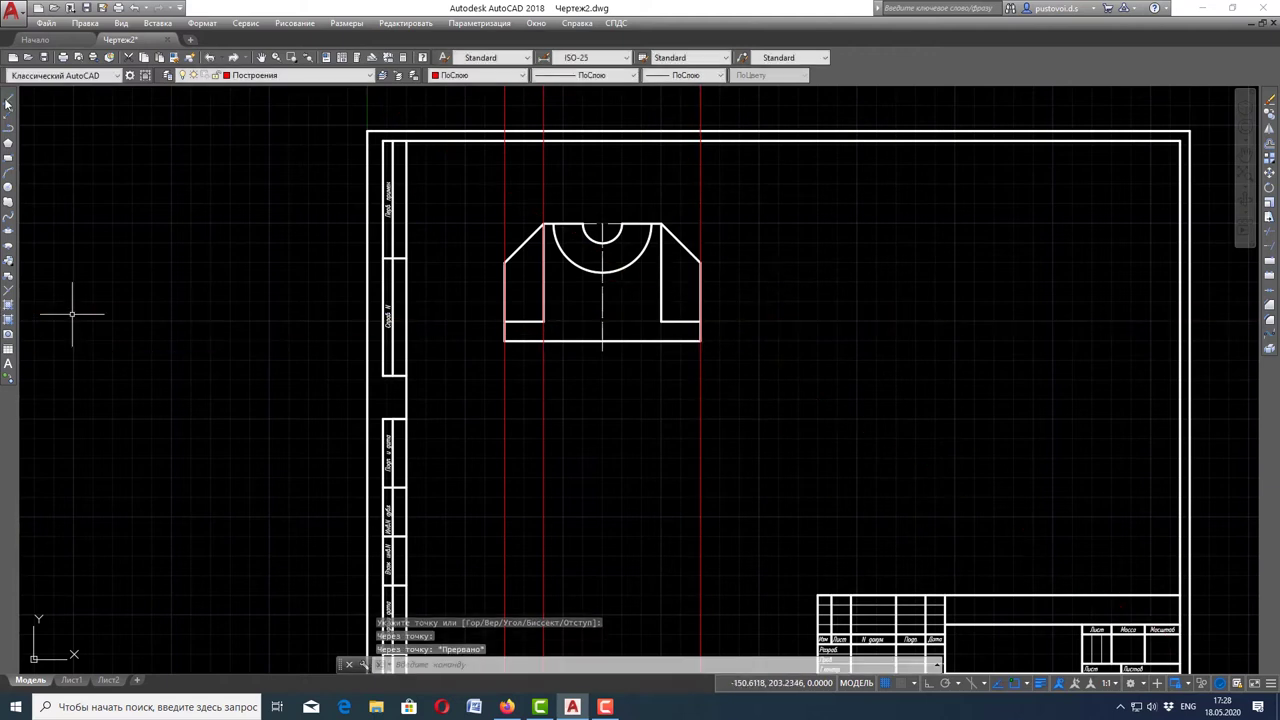
{"action": "key", "text": "Return"}
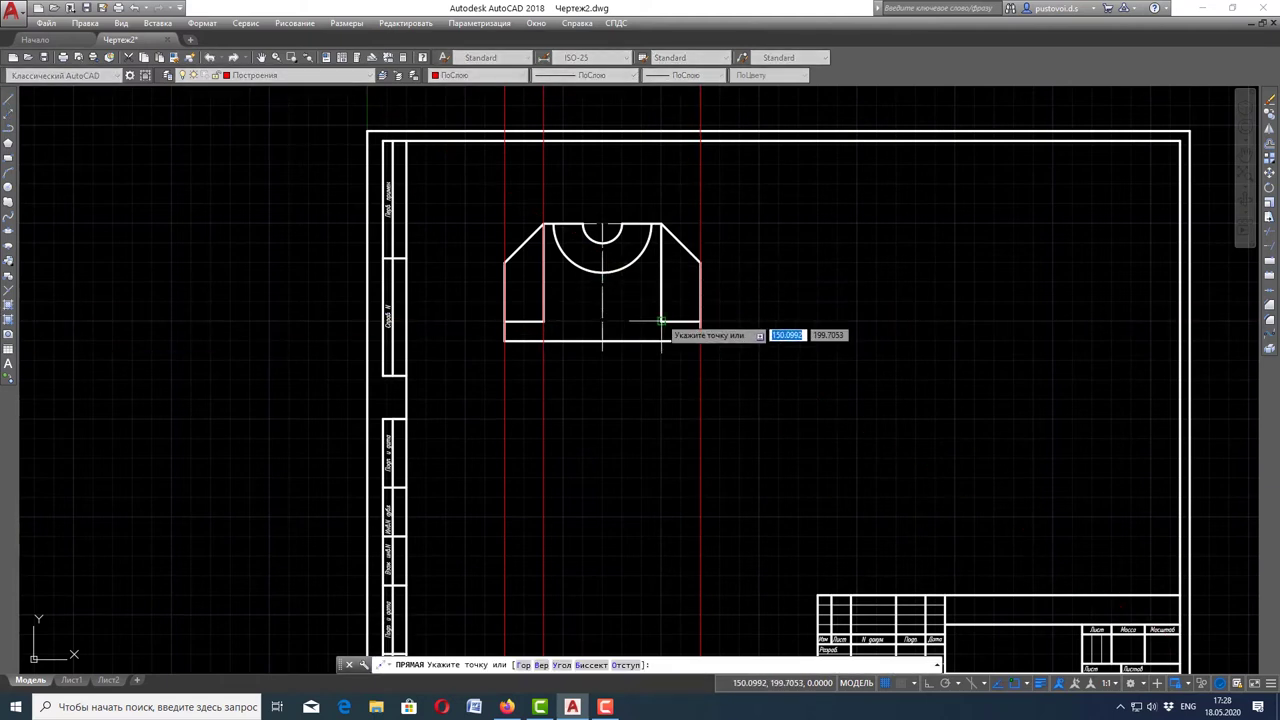
{"action": "left_click", "coordinate": [661, 321]}
{"action": "left_click", "coordinate": [661, 245]}
{"action": "key", "text": "Escape"}
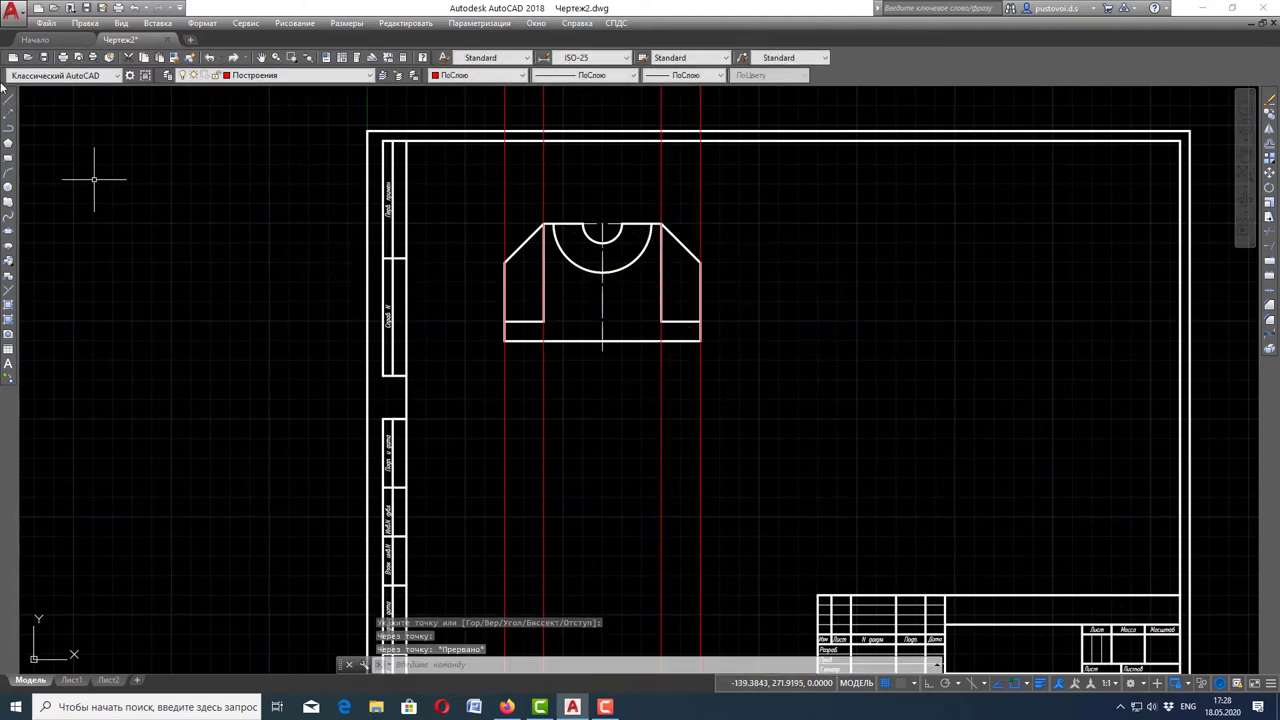
- Add vertical construction lines through both ends of the large arc
{"action": "left_click", "coordinate": [8, 113]}
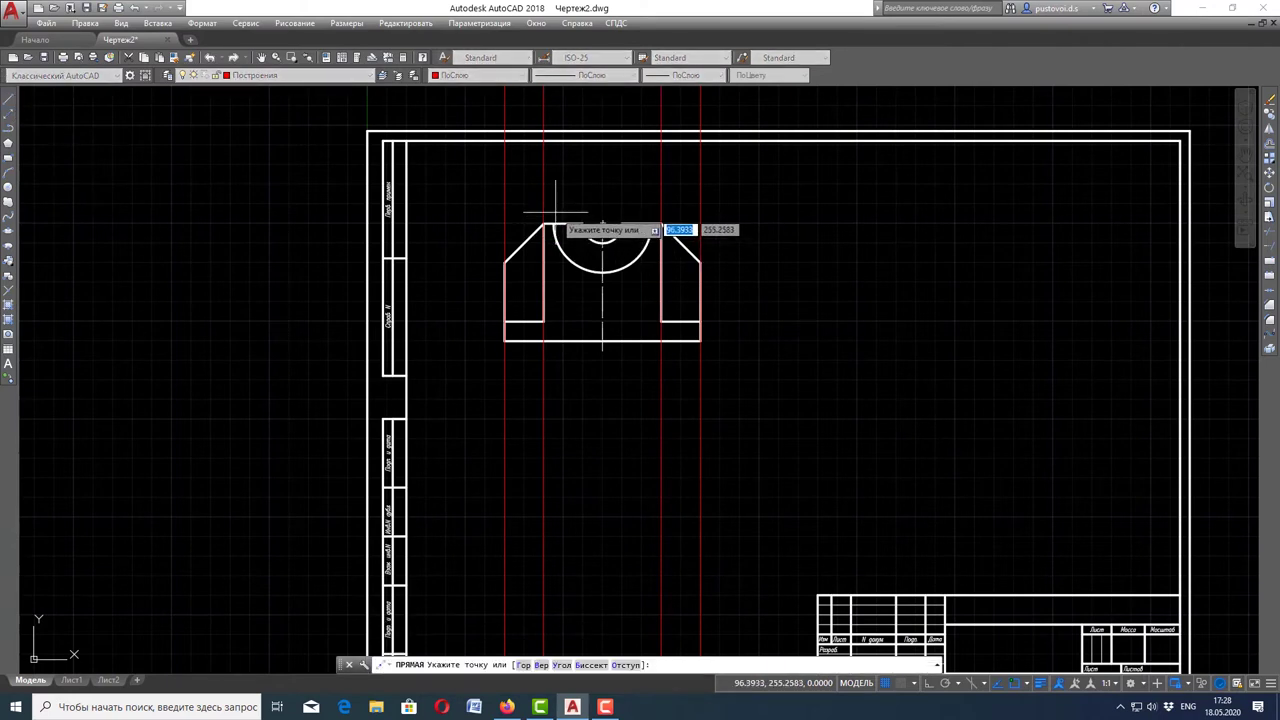
{"action": "left_click", "coordinate": [554, 223]}
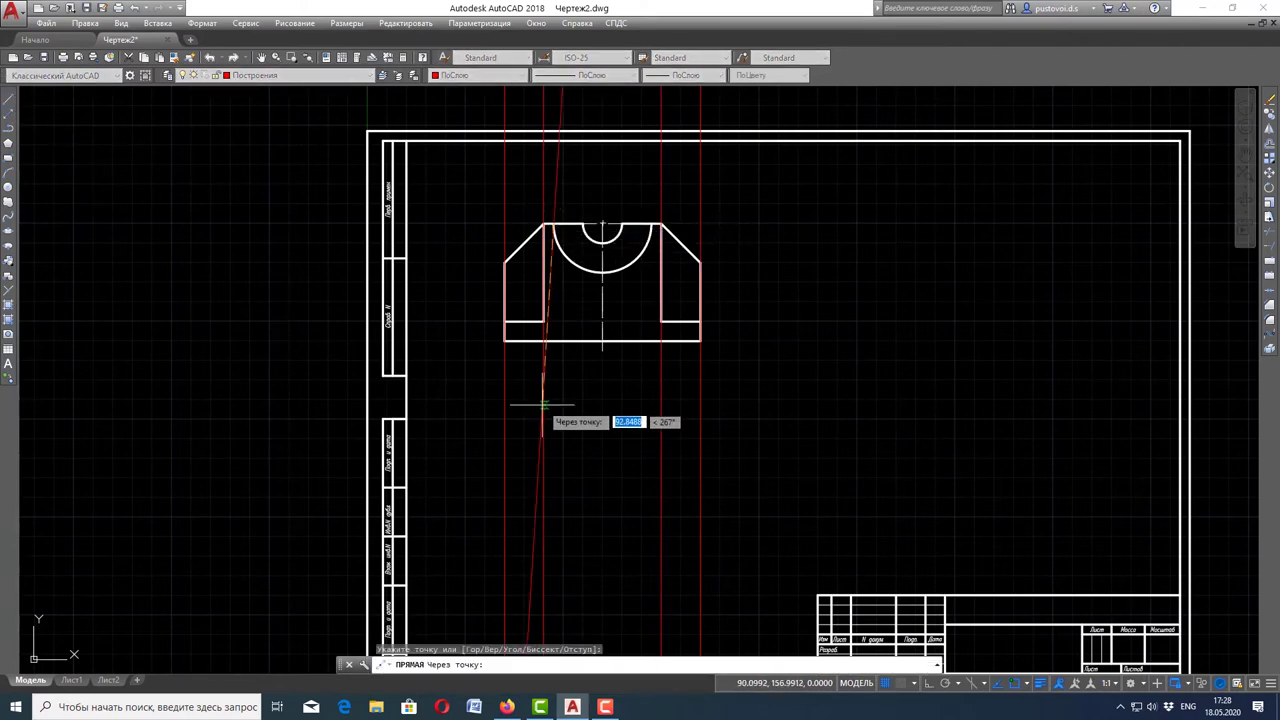
{"action": "left_click", "coordinate": [554, 342]}
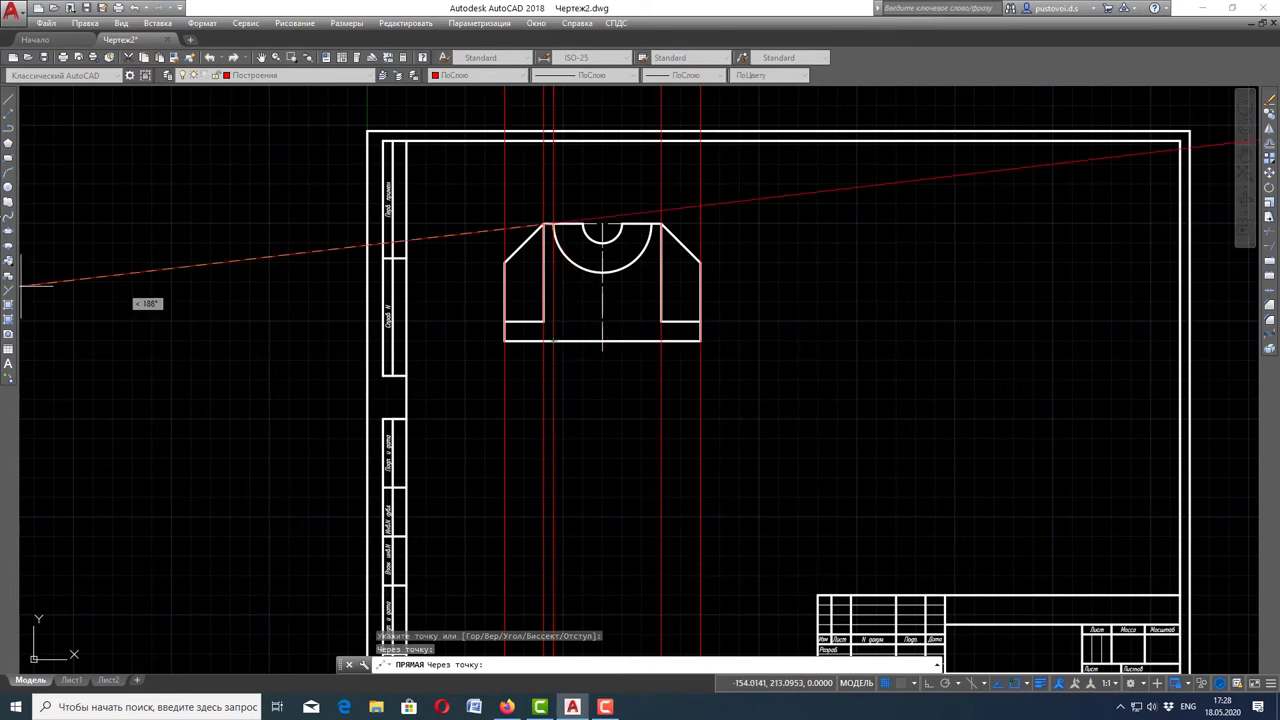
{"action": "key", "text": "Escape"}
{"action": "key", "text": "Return"}
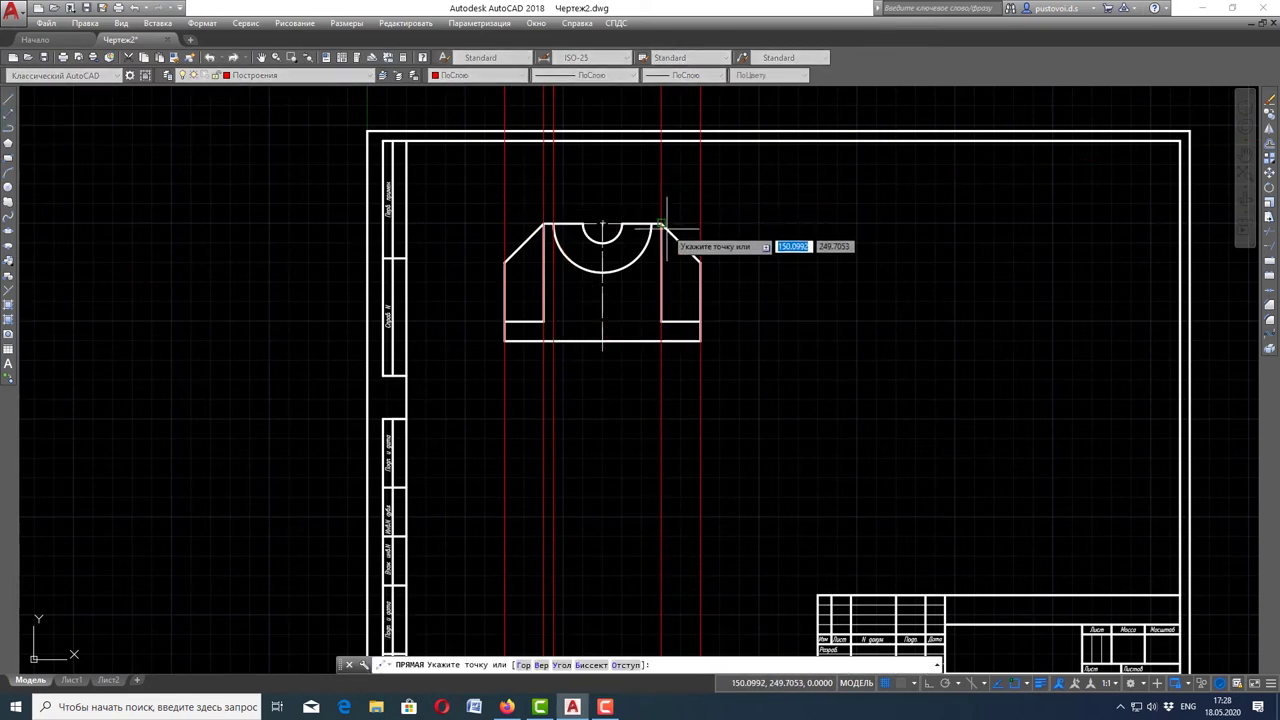
{"action": "left_click", "coordinate": [652, 225]}
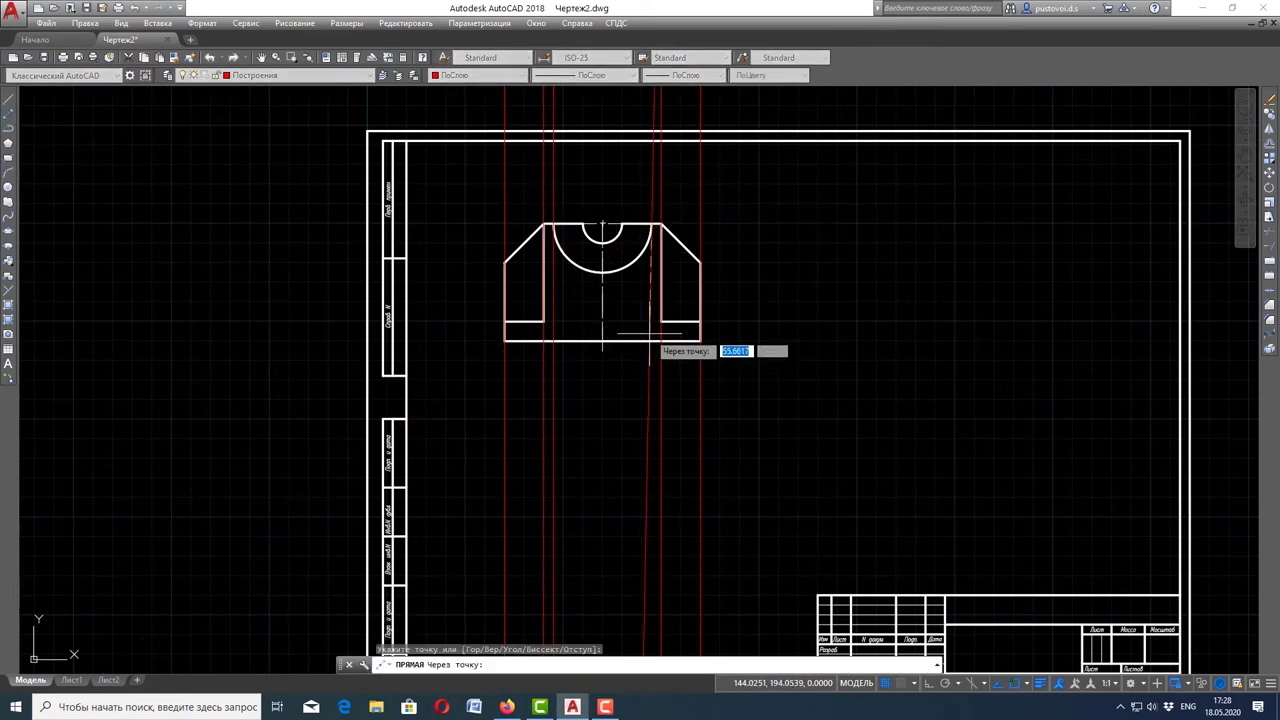
{"action": "left_click", "coordinate": [652, 345]}
{"action": "key", "text": "Escape"}
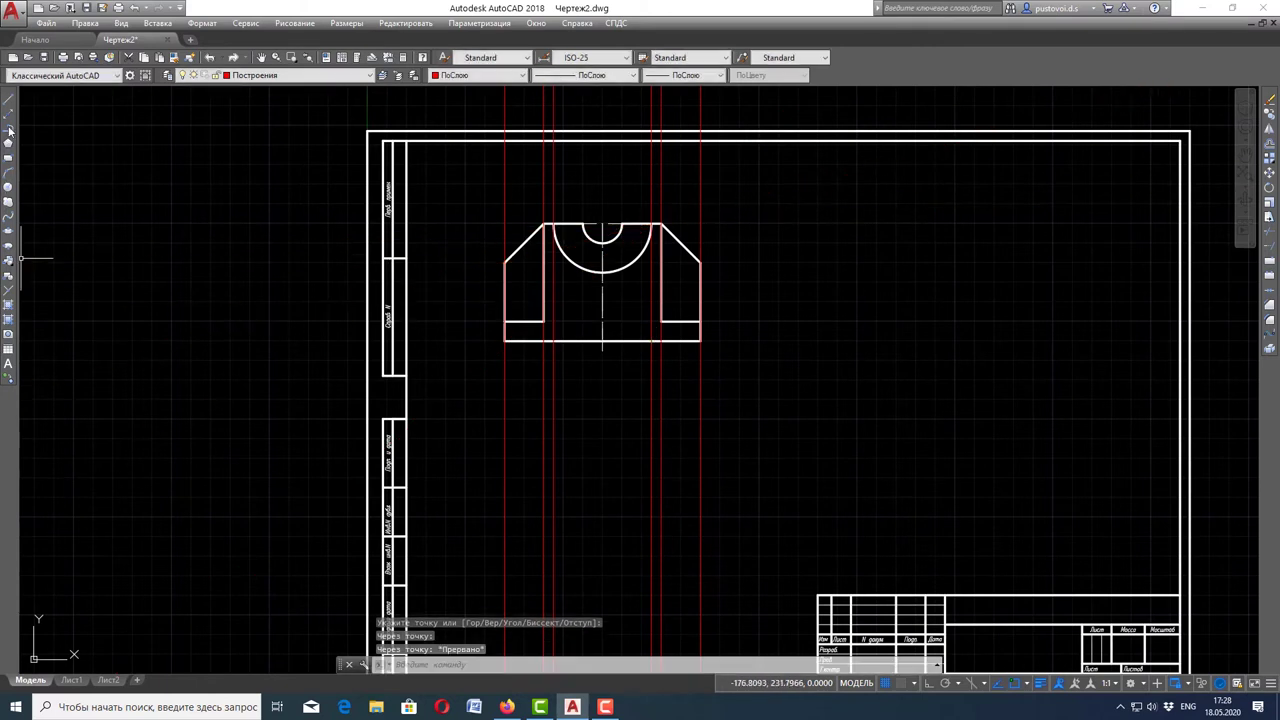
- Start vertical construction lines at the small arc's ends
{"action": "left_click", "coordinate": [9, 116]}
{"action": "left_click", "coordinate": [602, 225]}
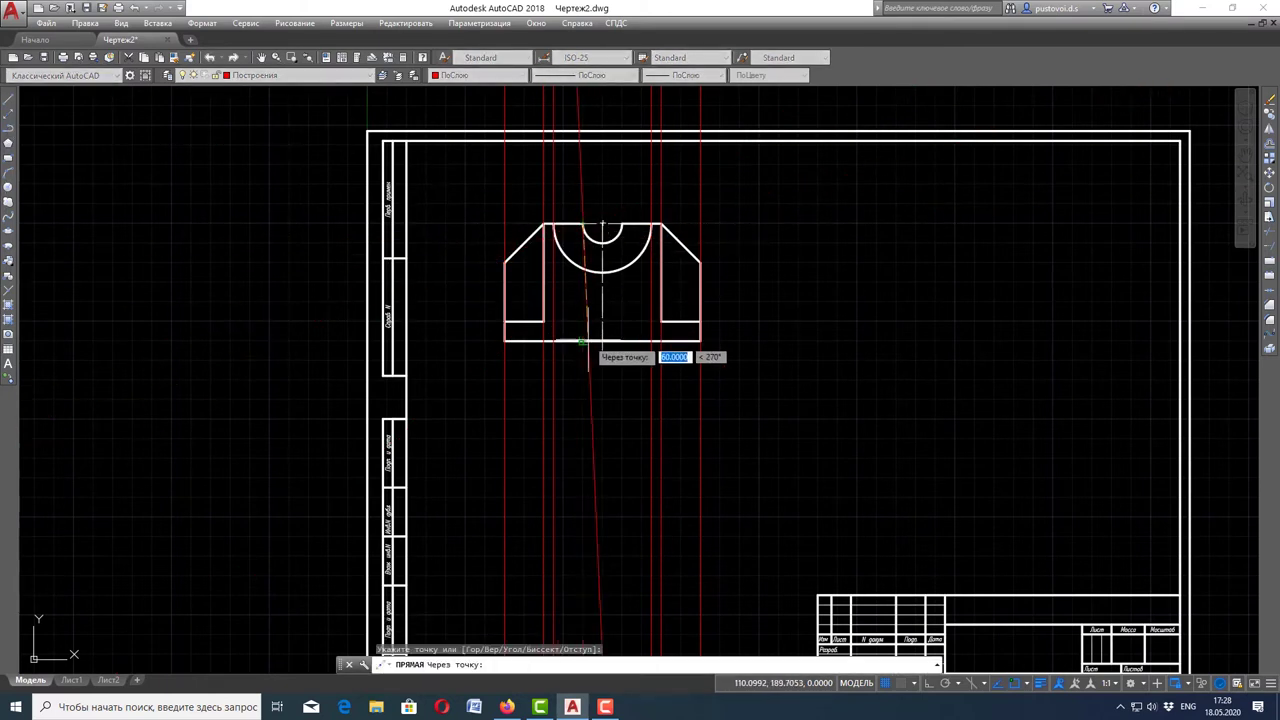
{"action": "key", "text": "Escape"}
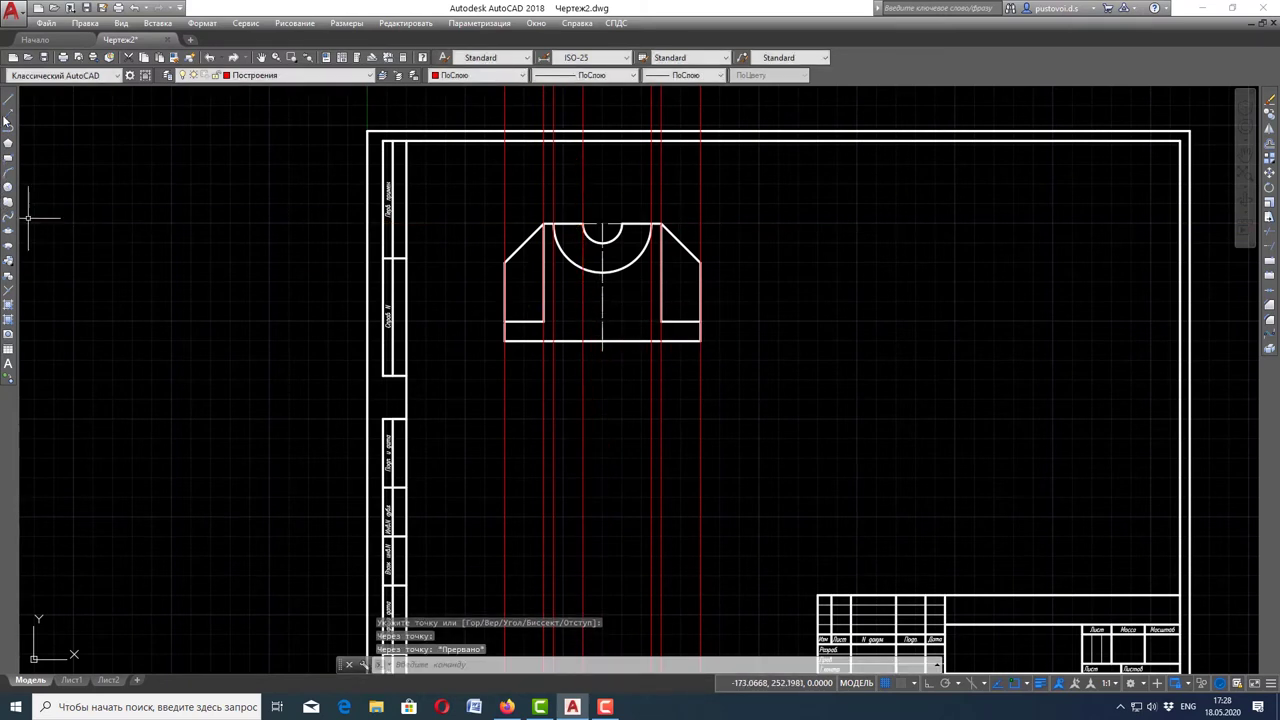
{"action": "left_click", "coordinate": [7, 117]}
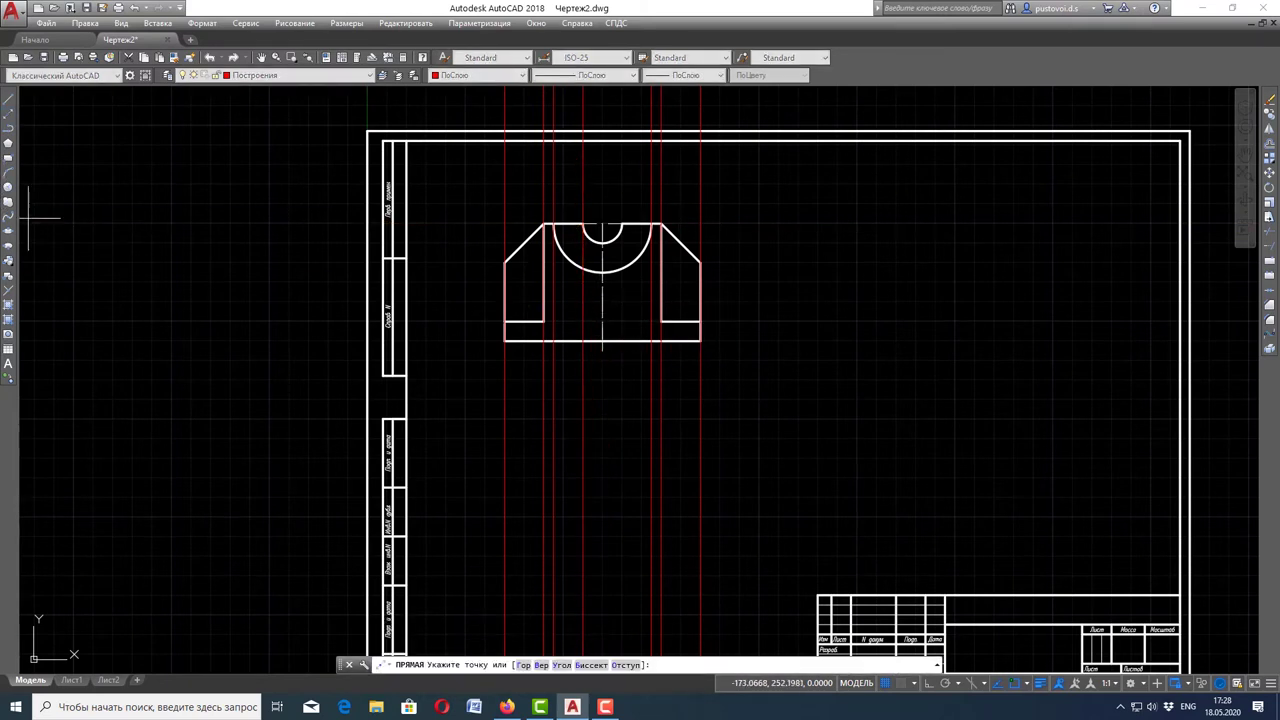
{"action": "left_click", "coordinate": [622, 222]}
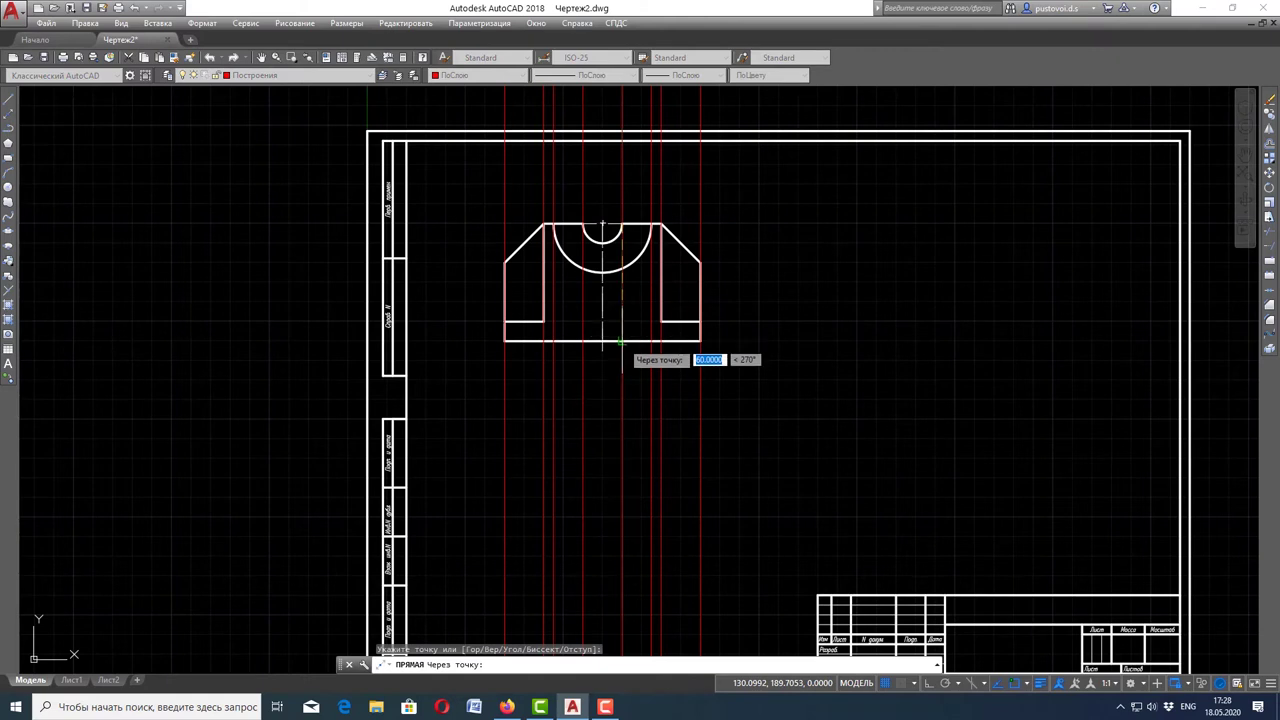
{"action": "key", "text": "Escape"}
{"action": "scroll", "coordinate": [1071, 251], "scroll_direction": "down", "scroll_amount": 2}
{"action": "scroll", "coordinate": [1053, 270], "scroll_direction": "up", "scroll_amount": 2}
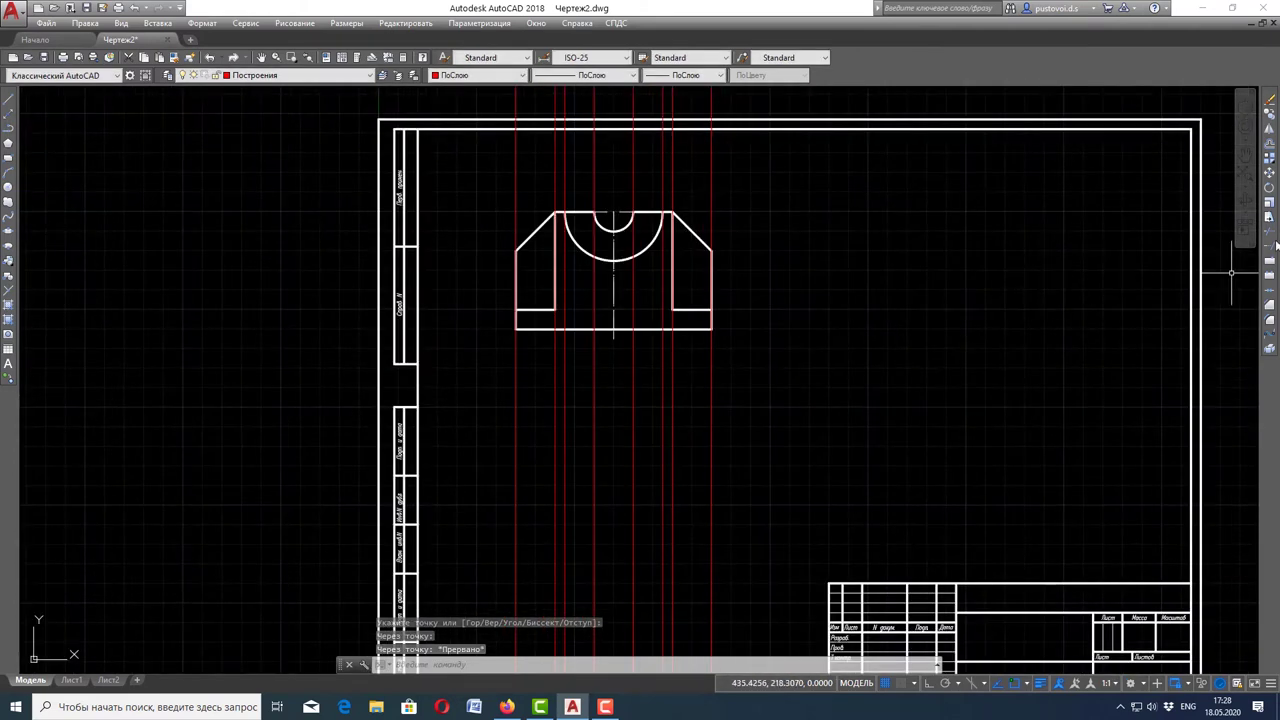
{"action": "key", "text": "Return"}
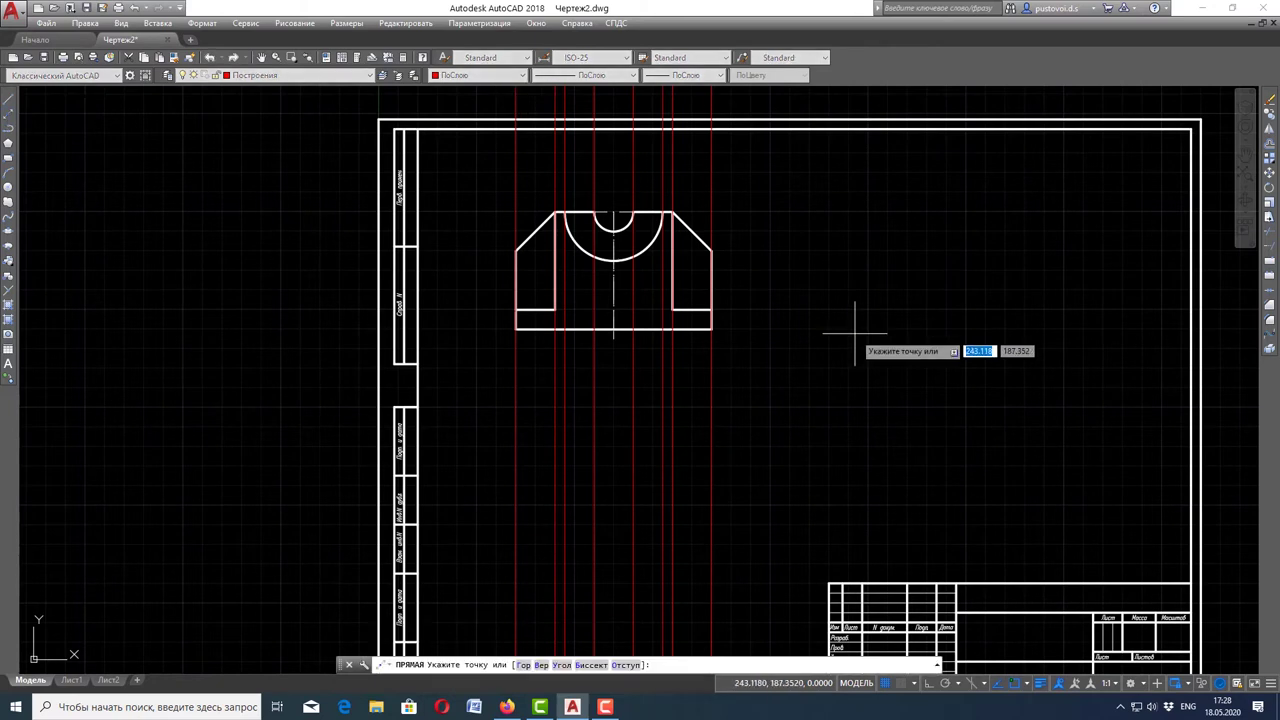
- Draw a horizontal construction line along the front view's bottom and offset it 40 down
{"action": "left_click", "coordinate": [711, 328]}
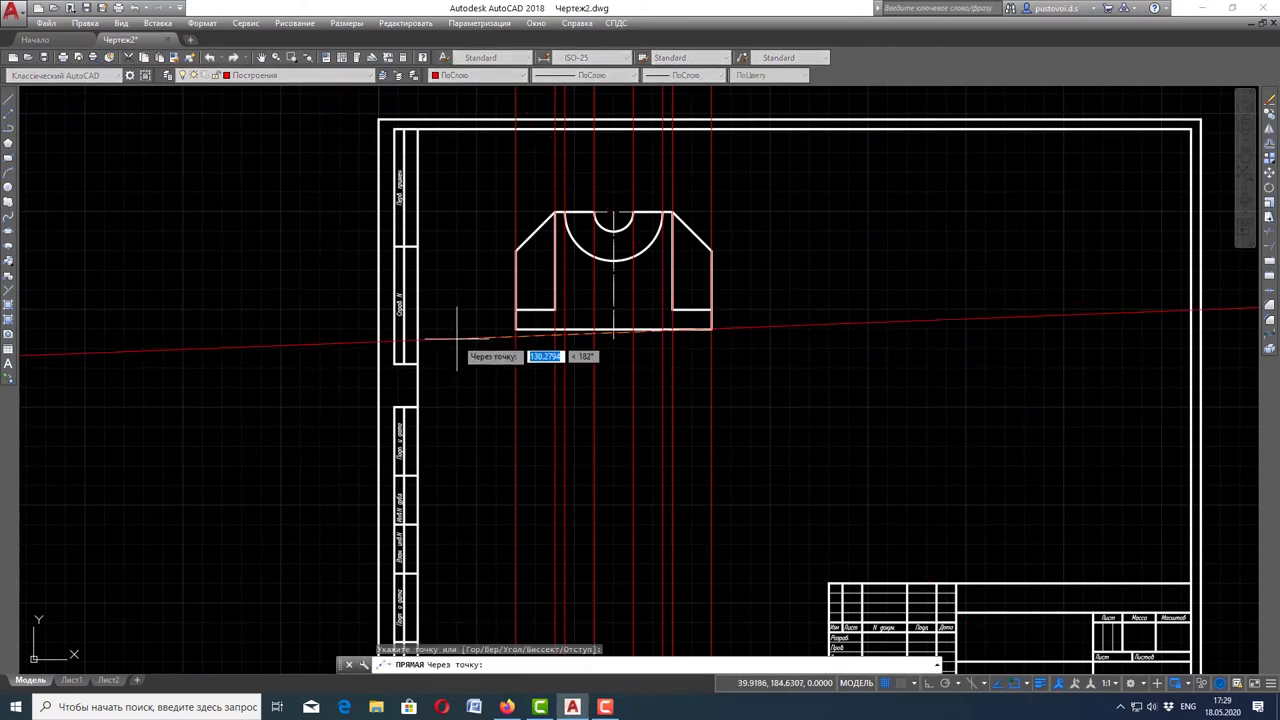
{"action": "left_click", "coordinate": [516, 330]}
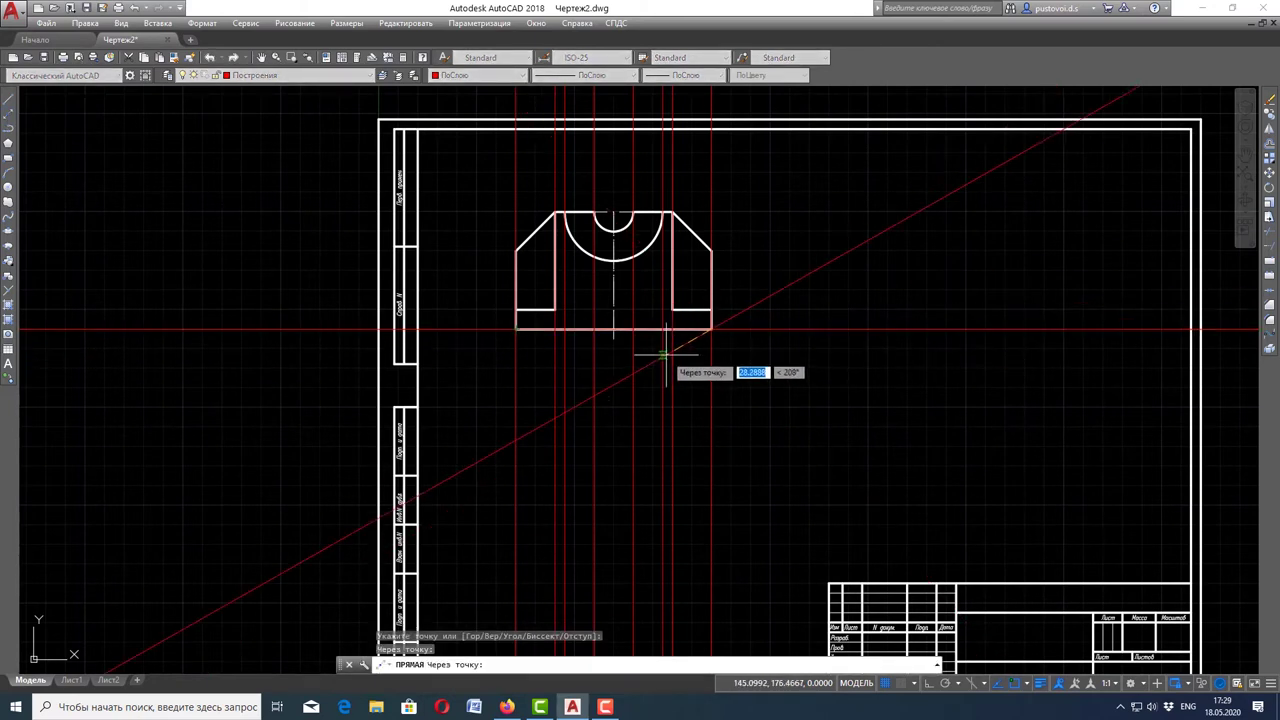
{"action": "key", "text": "Escape"}
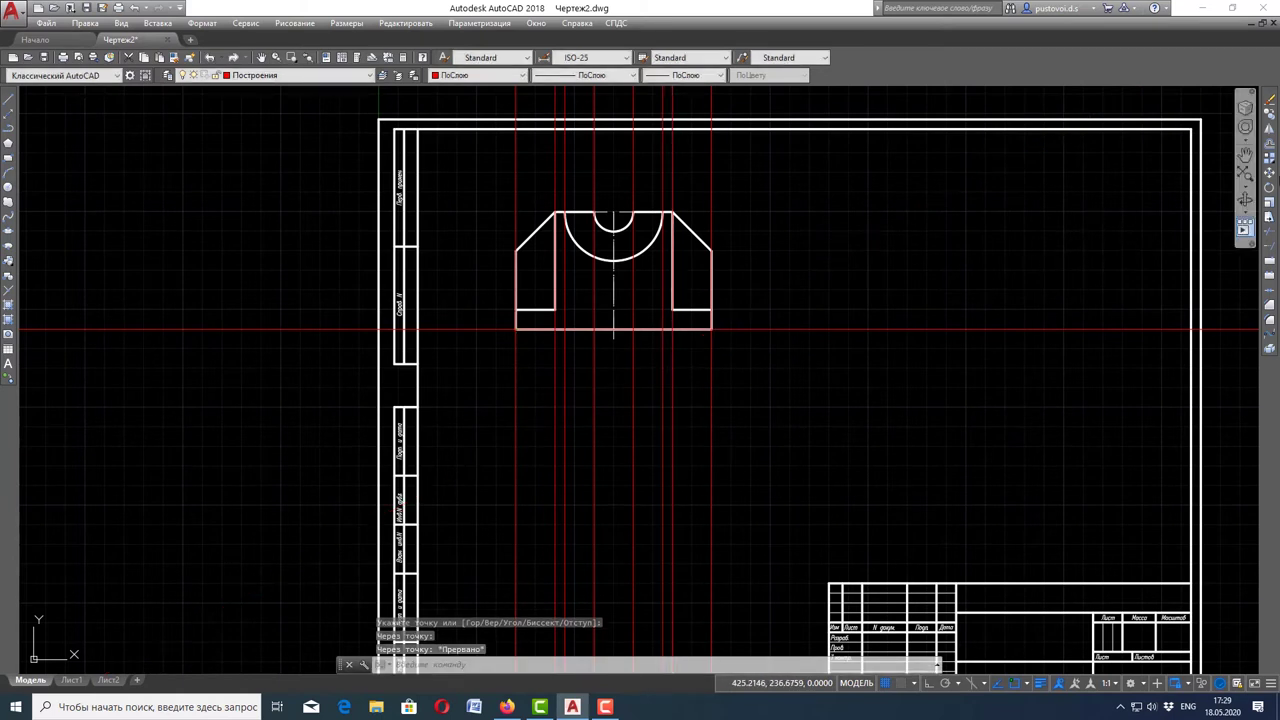
{"action": "left_click", "coordinate": [1270, 144]}
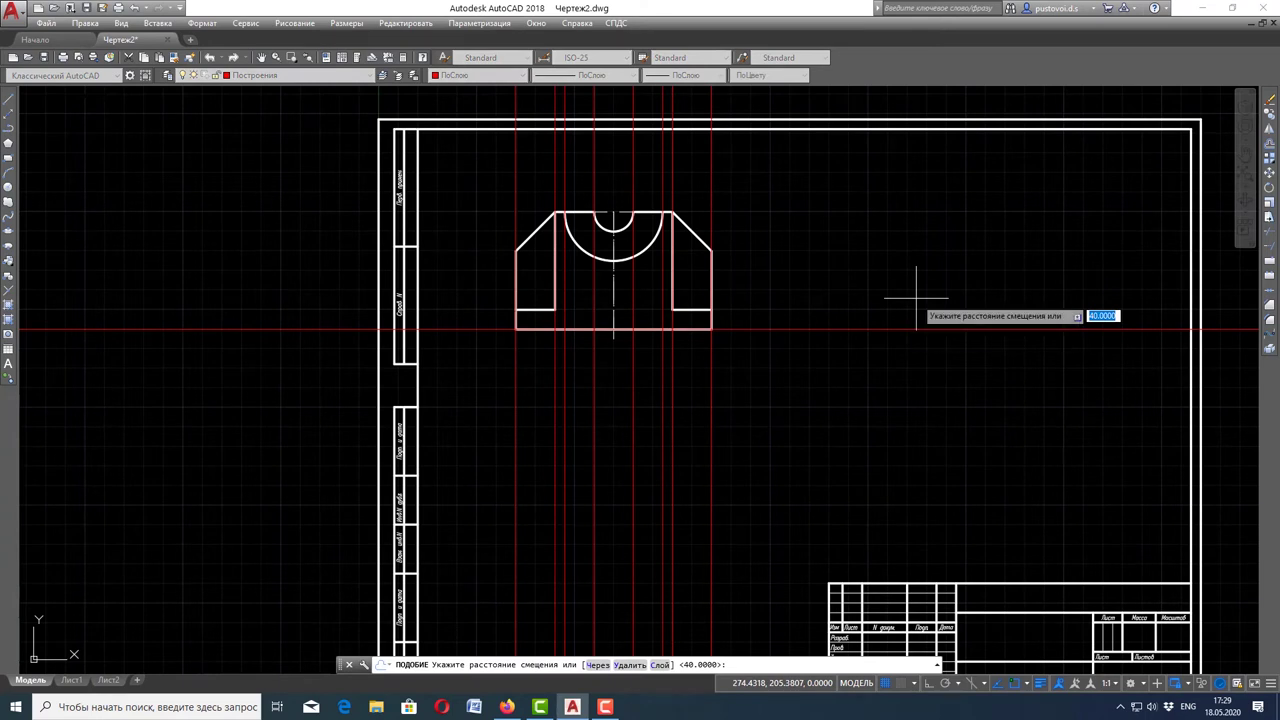
{"action": "type", "text": "40"}
{"action": "key", "text": "Return"}
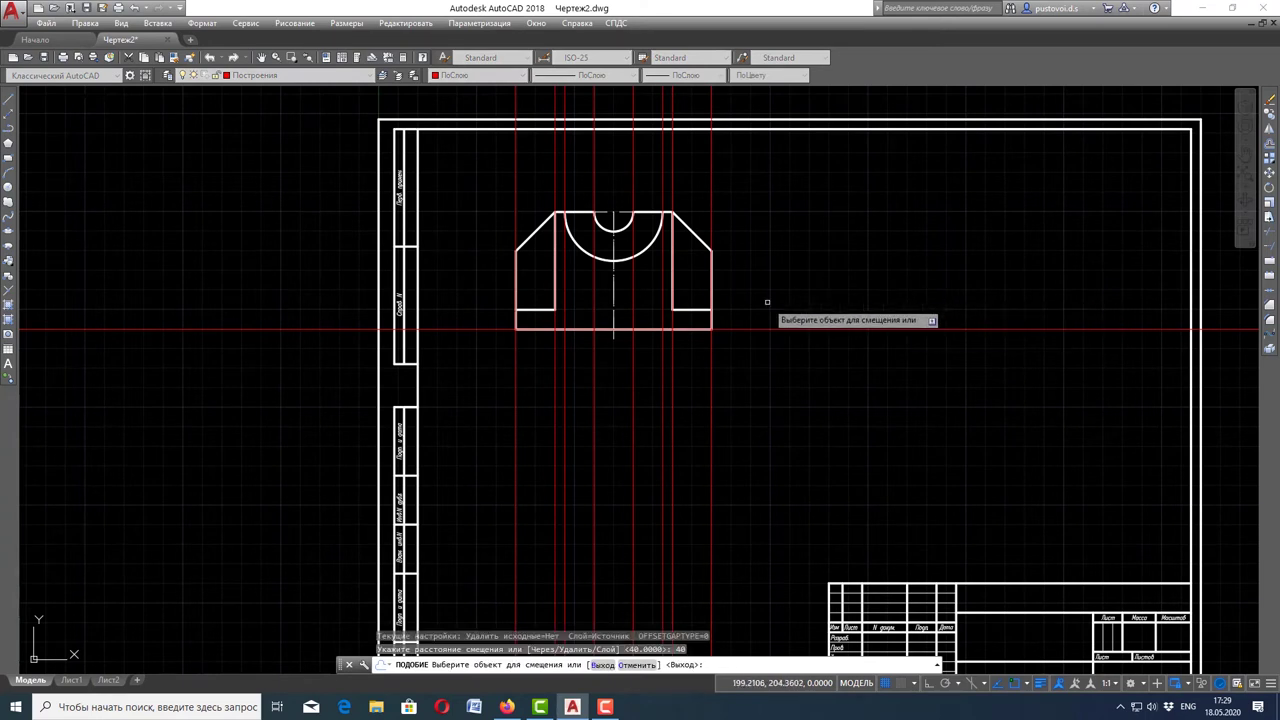
{"action": "left_click", "coordinate": [770, 330]}
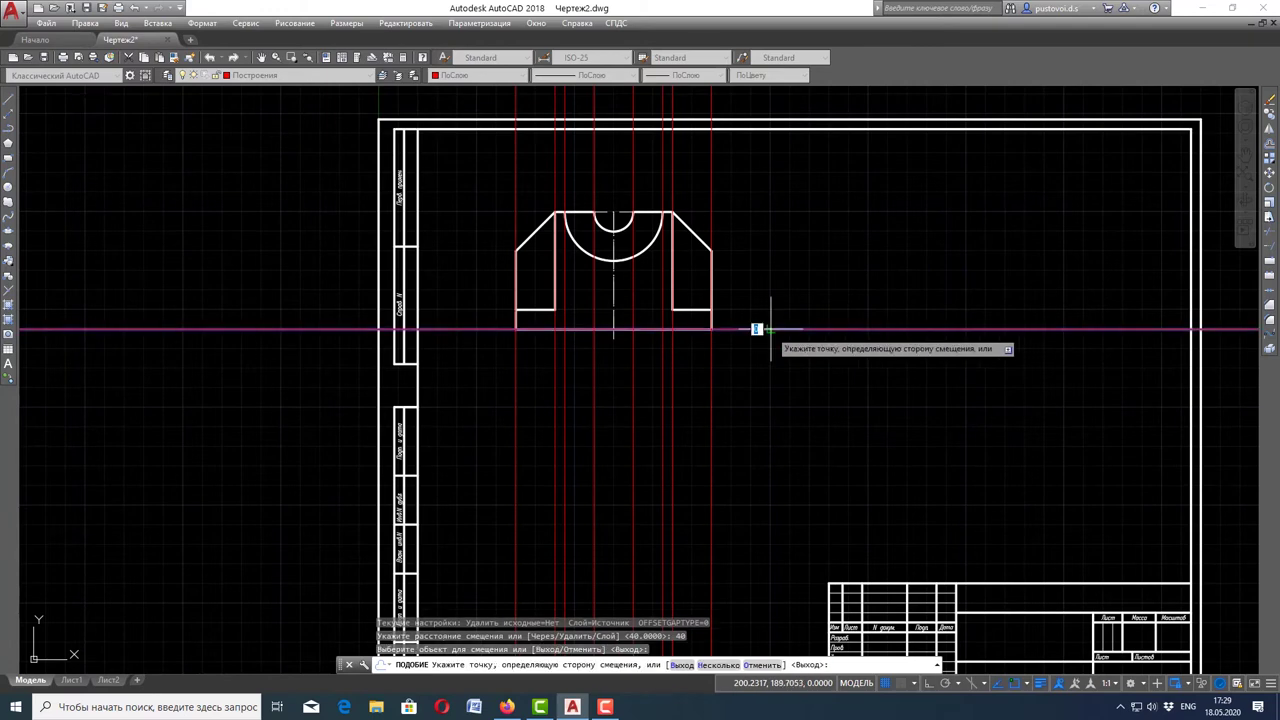
{"action": "left_click", "coordinate": [764, 402]}
{"action": "key", "text": "Escape"}
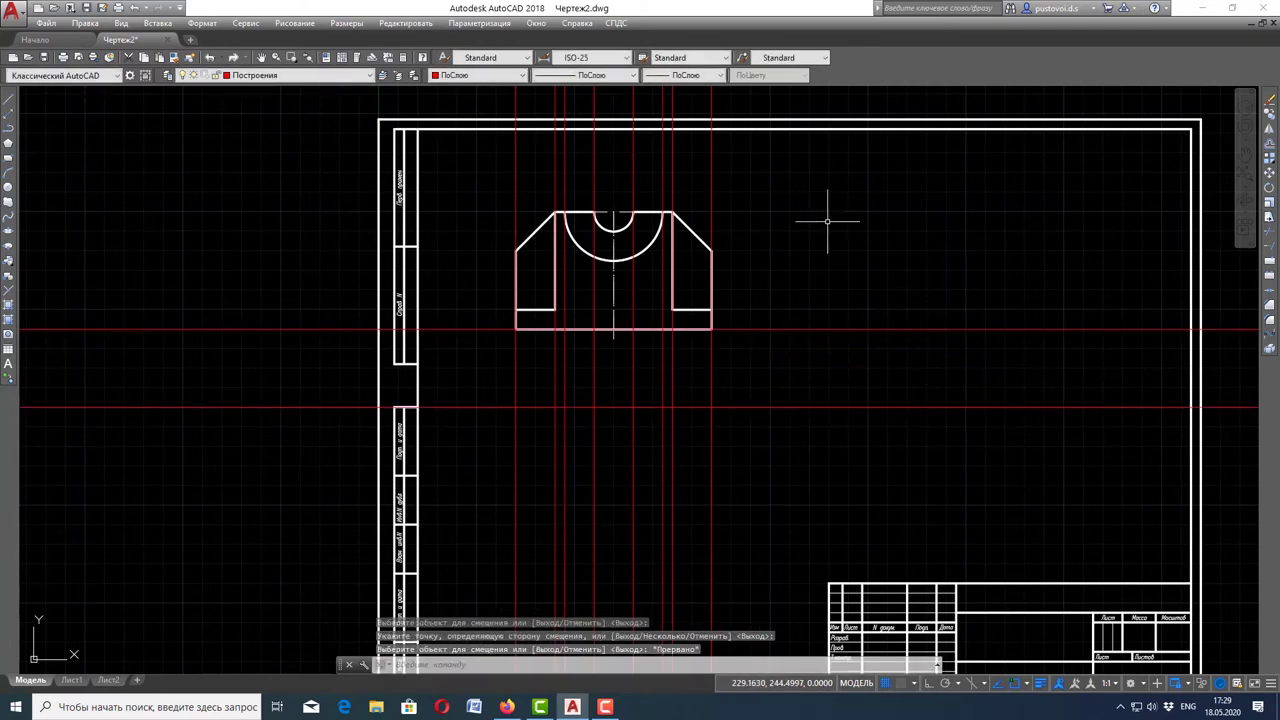
- After checking the Firefox reference, offset the lower line a further 50 downward
{"action": "left_click", "coordinate": [507, 707]}
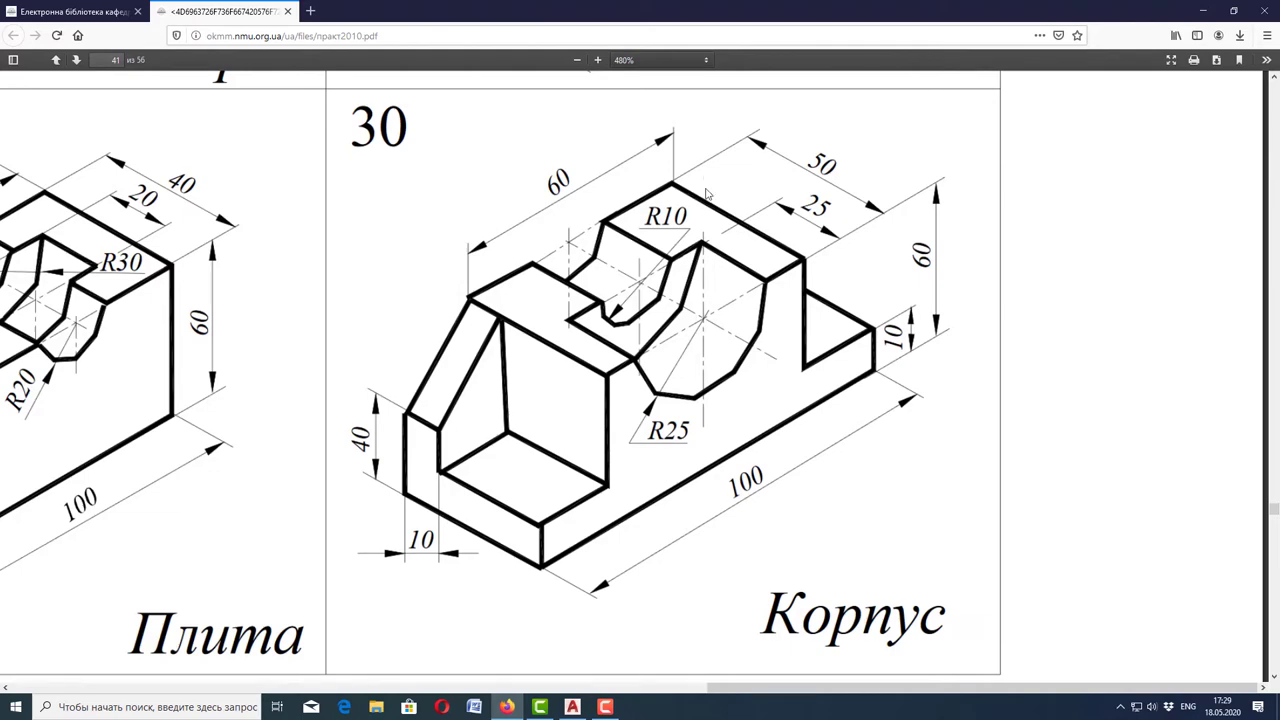
{"action": "left_click", "coordinate": [584, 709]}
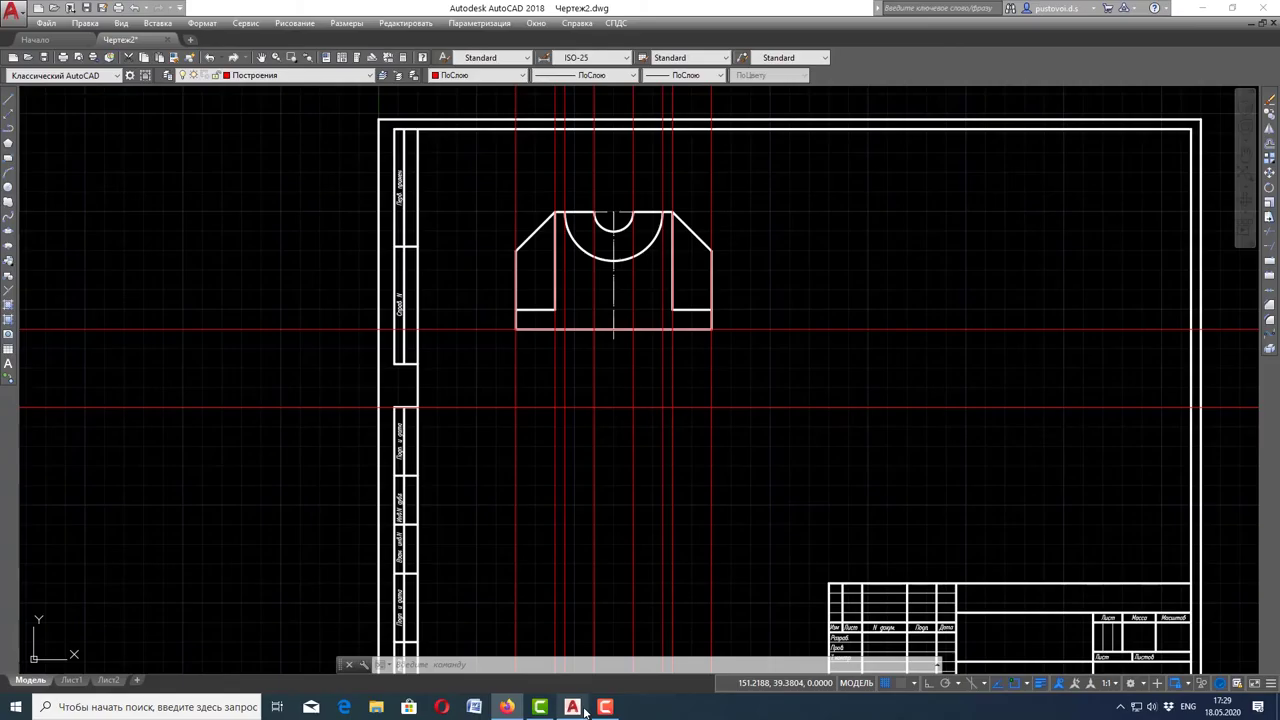
{"action": "left_click", "coordinate": [1270, 145]}
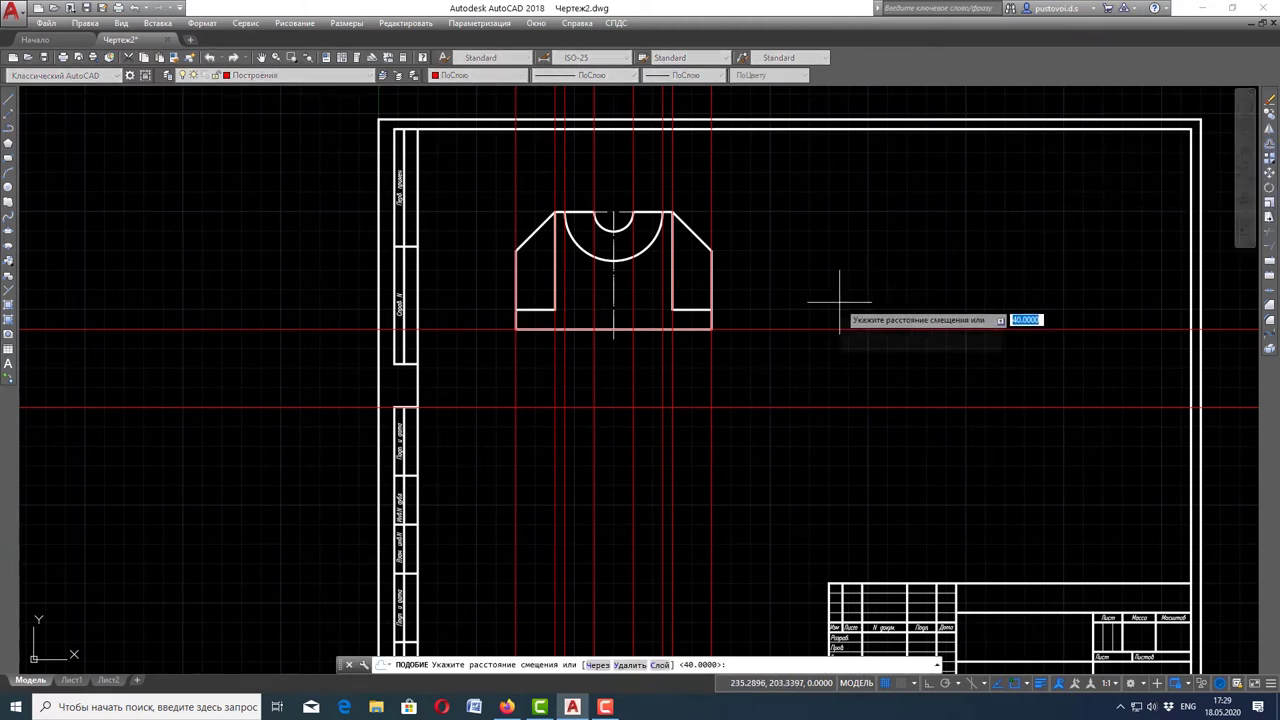
{"action": "key", "text": "Return"}
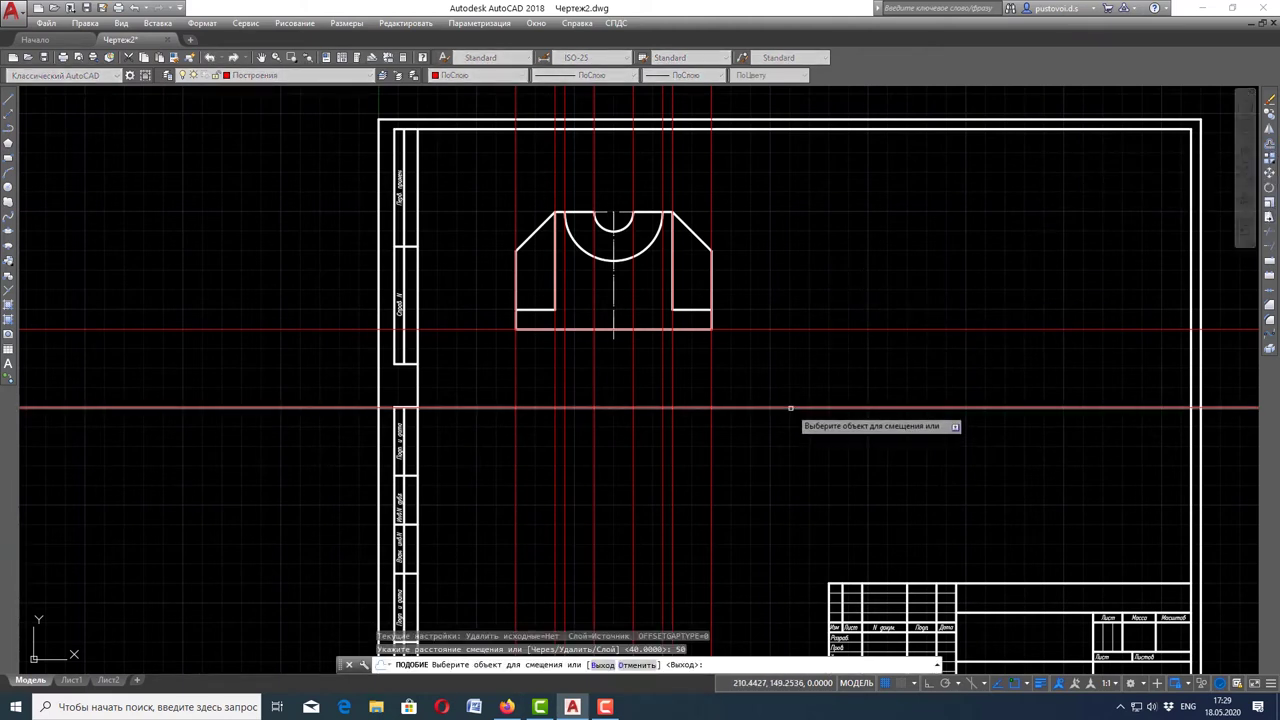
{"action": "left_click", "coordinate": [790, 408]}
{"action": "left_click", "coordinate": [780, 488]}
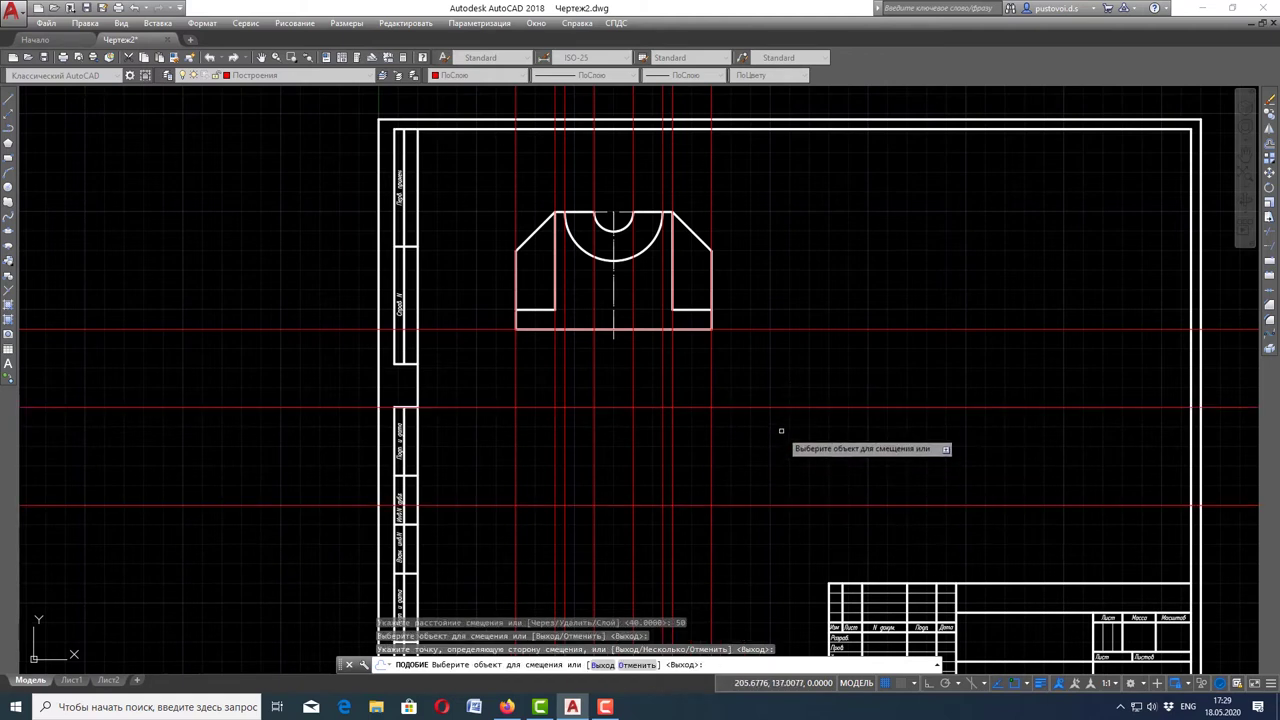
{"action": "key", "text": "Escape"}
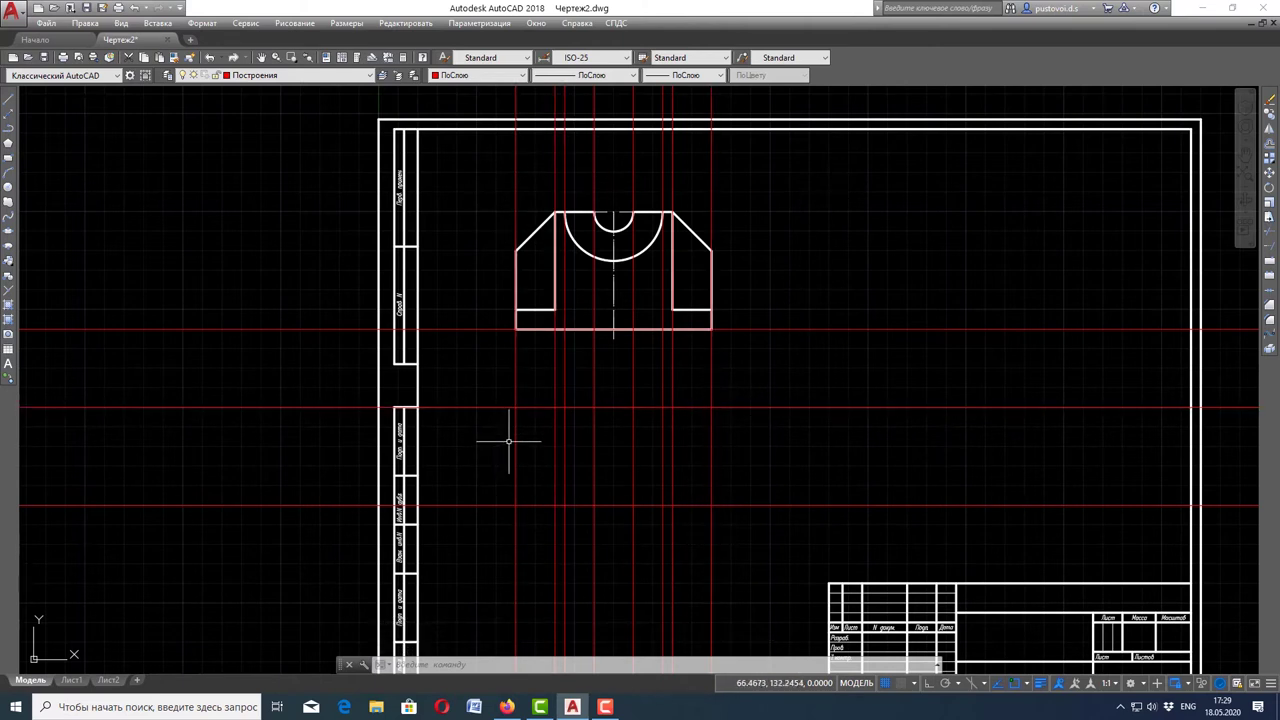
- On Толстые линии, trace the top view's outer rectangle along the construction lines
{"action": "left_click", "coordinate": [331, 76]}
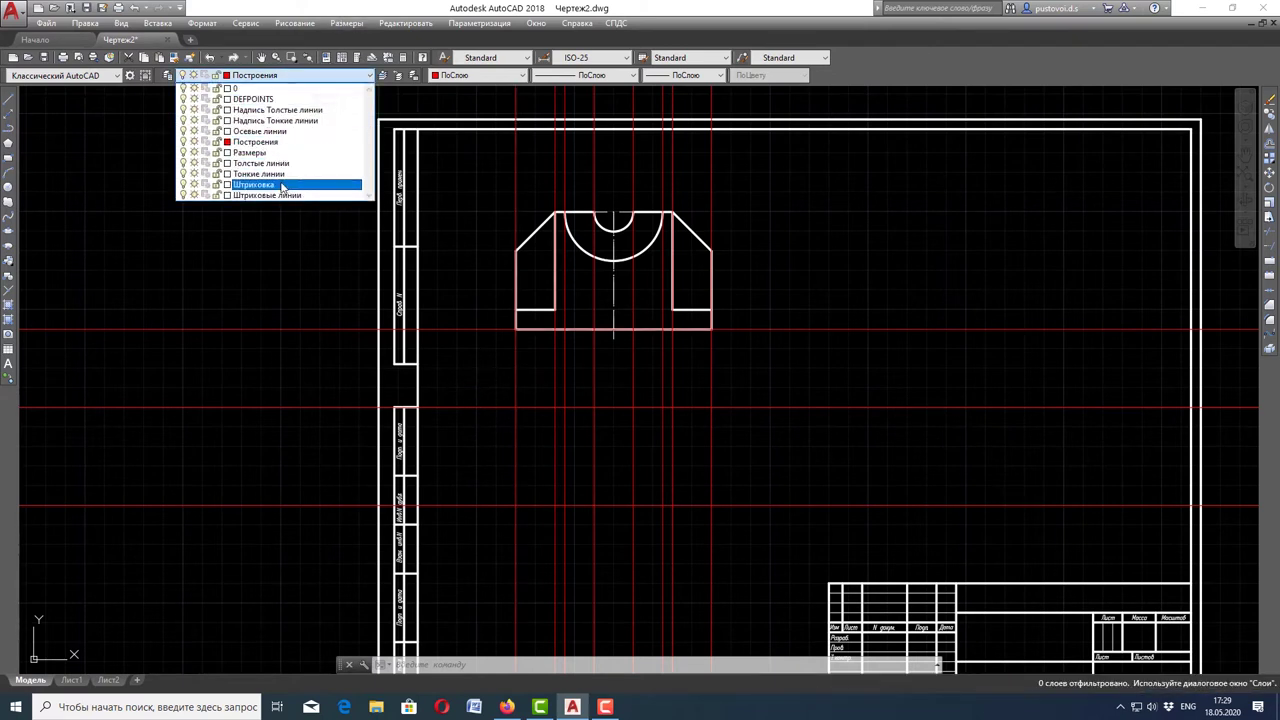
{"action": "left_click", "coordinate": [265, 163]}
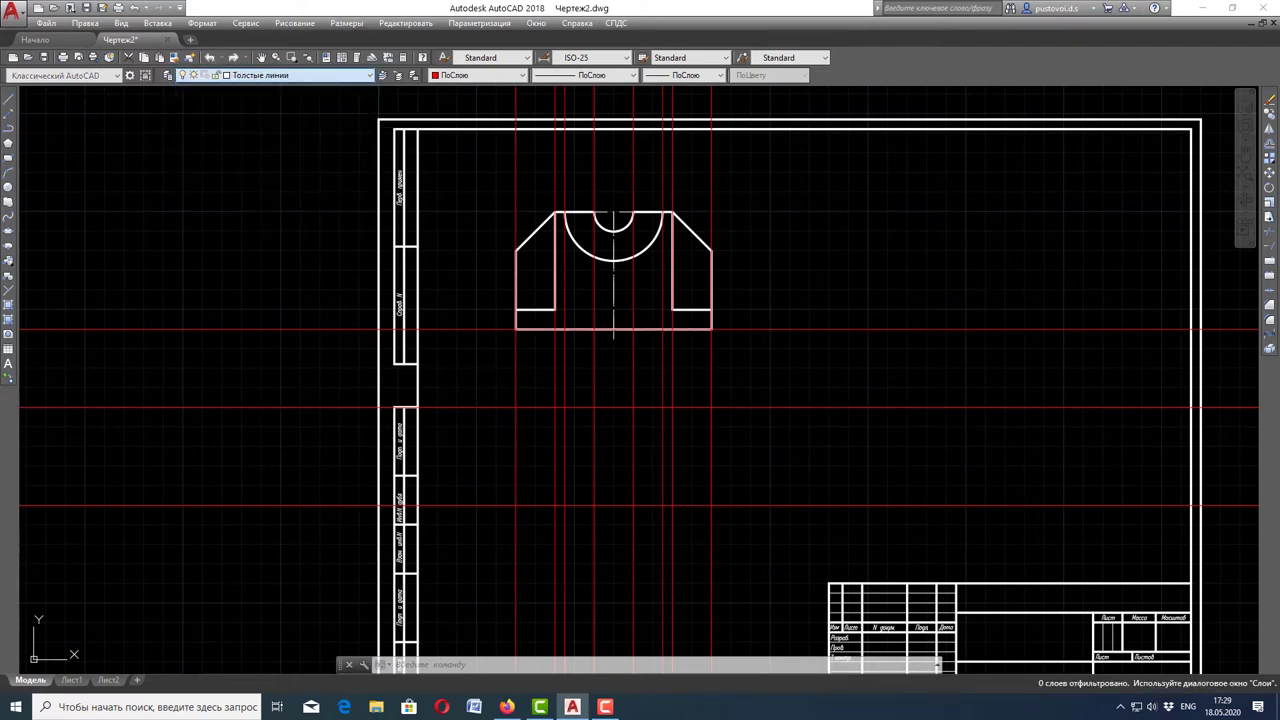
{"action": "left_click", "coordinate": [9, 99]}
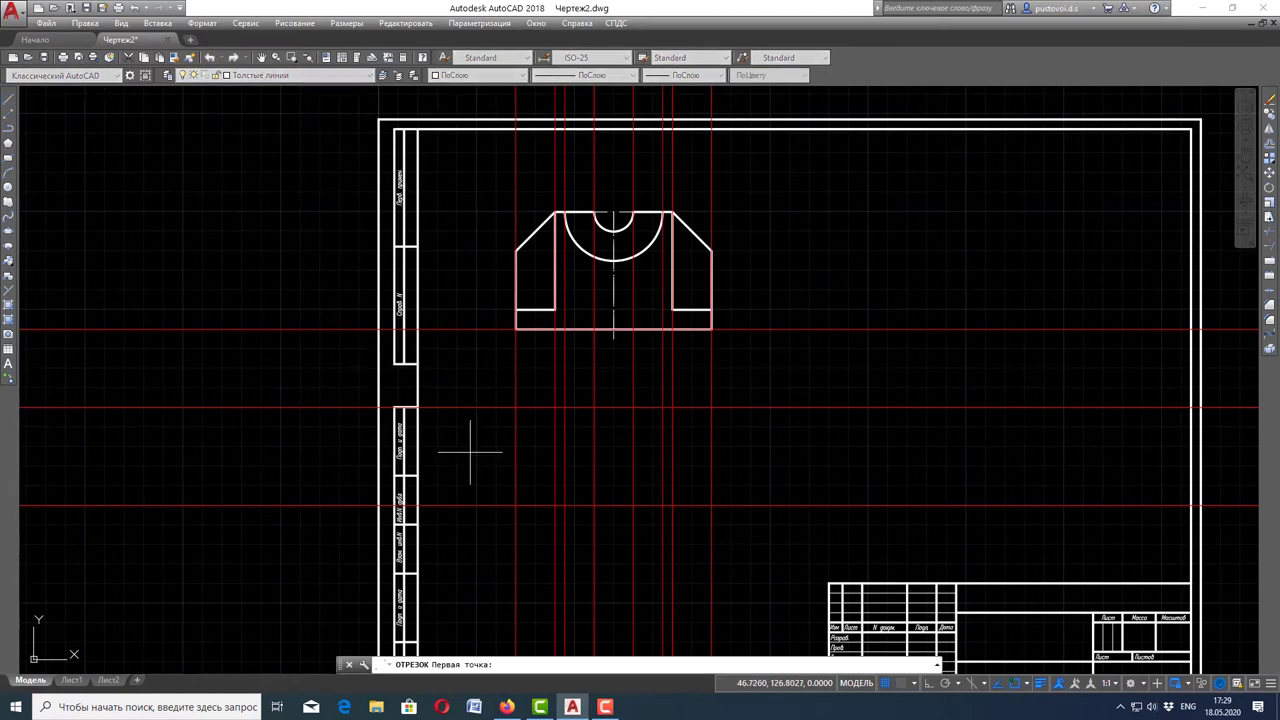
{"action": "left_click", "coordinate": [516, 506]}
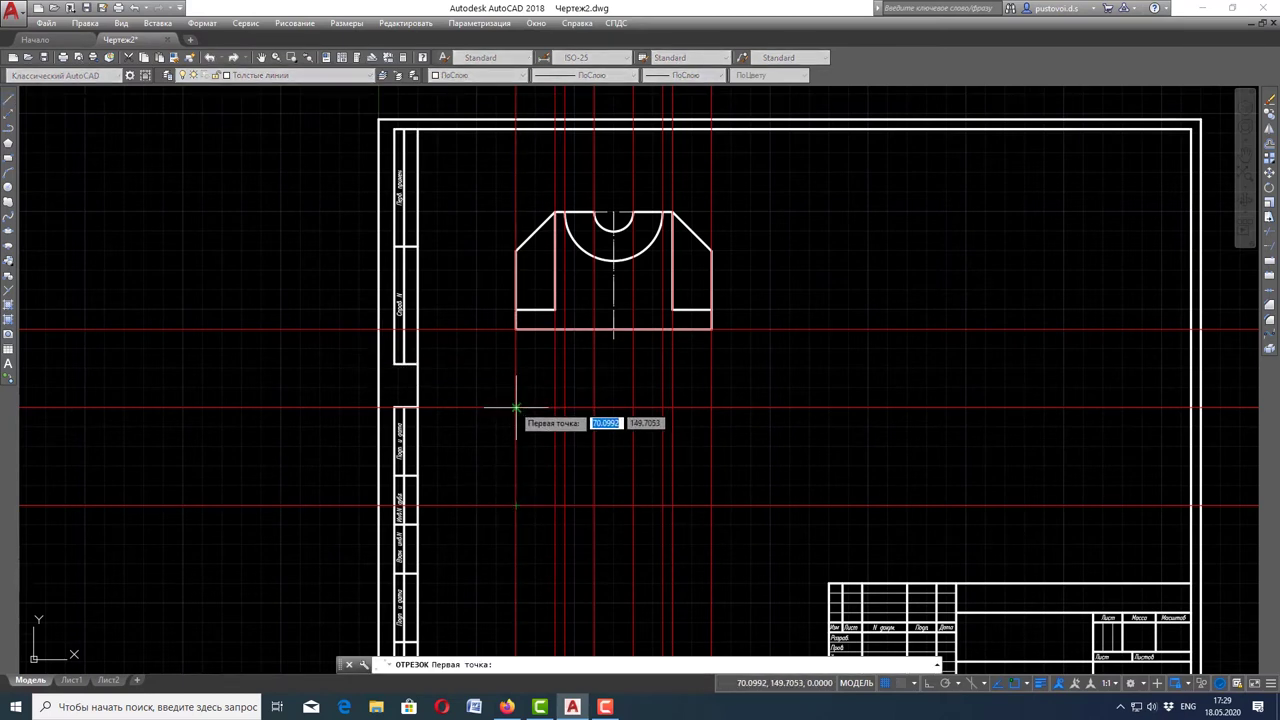
{"action": "left_click", "coordinate": [516, 505]}
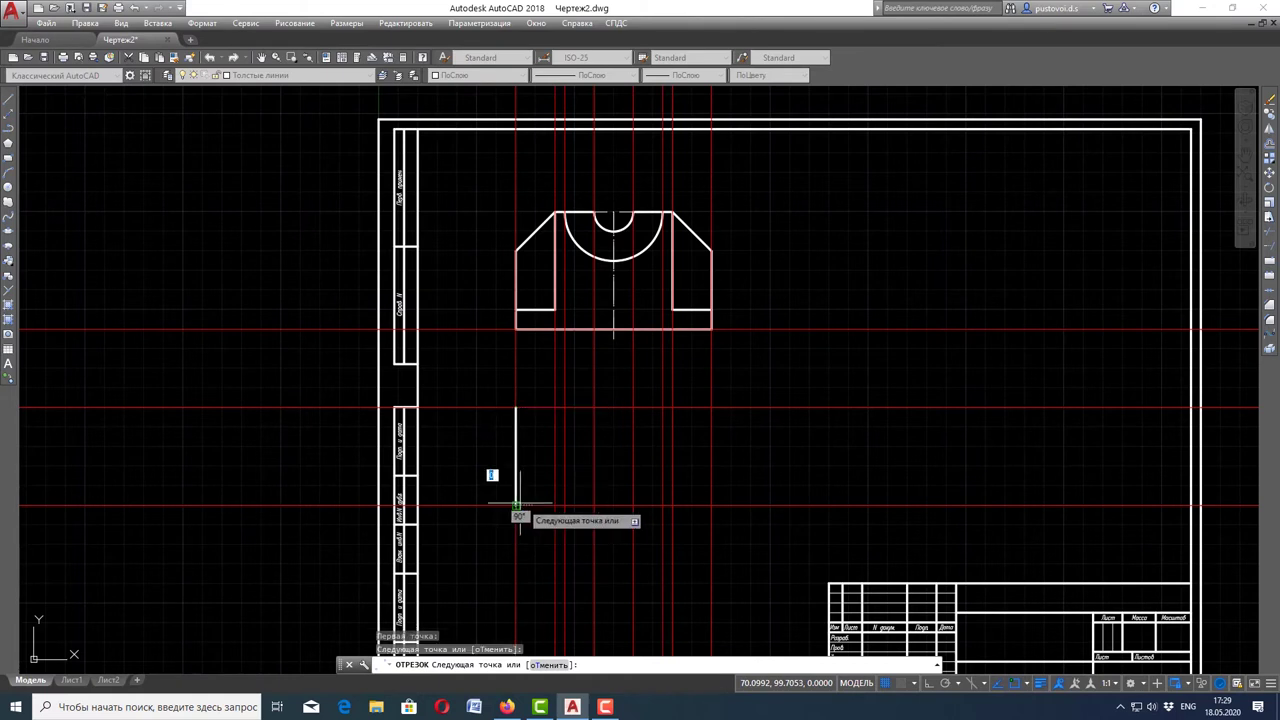
{"action": "left_click", "coordinate": [711, 505]}
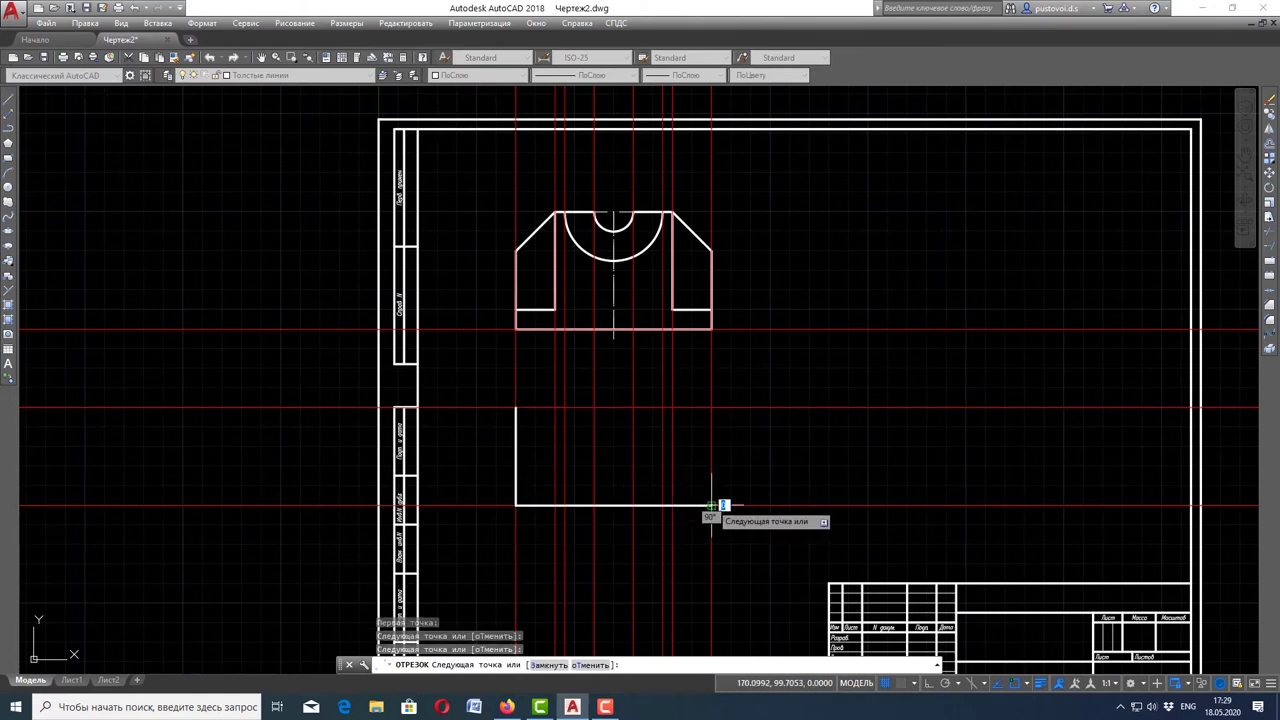
{"action": "left_click", "coordinate": [711, 408]}
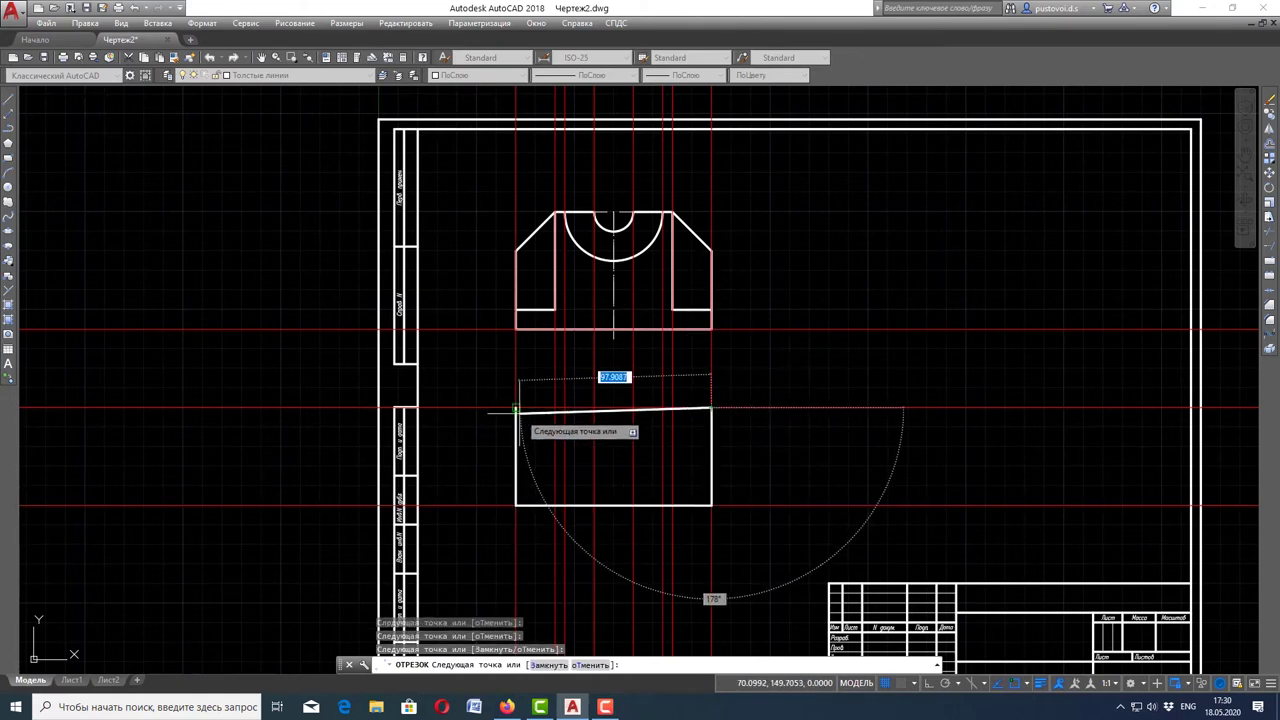
{"action": "left_click", "coordinate": [516, 408]}
{"action": "key", "text": "Escape"}
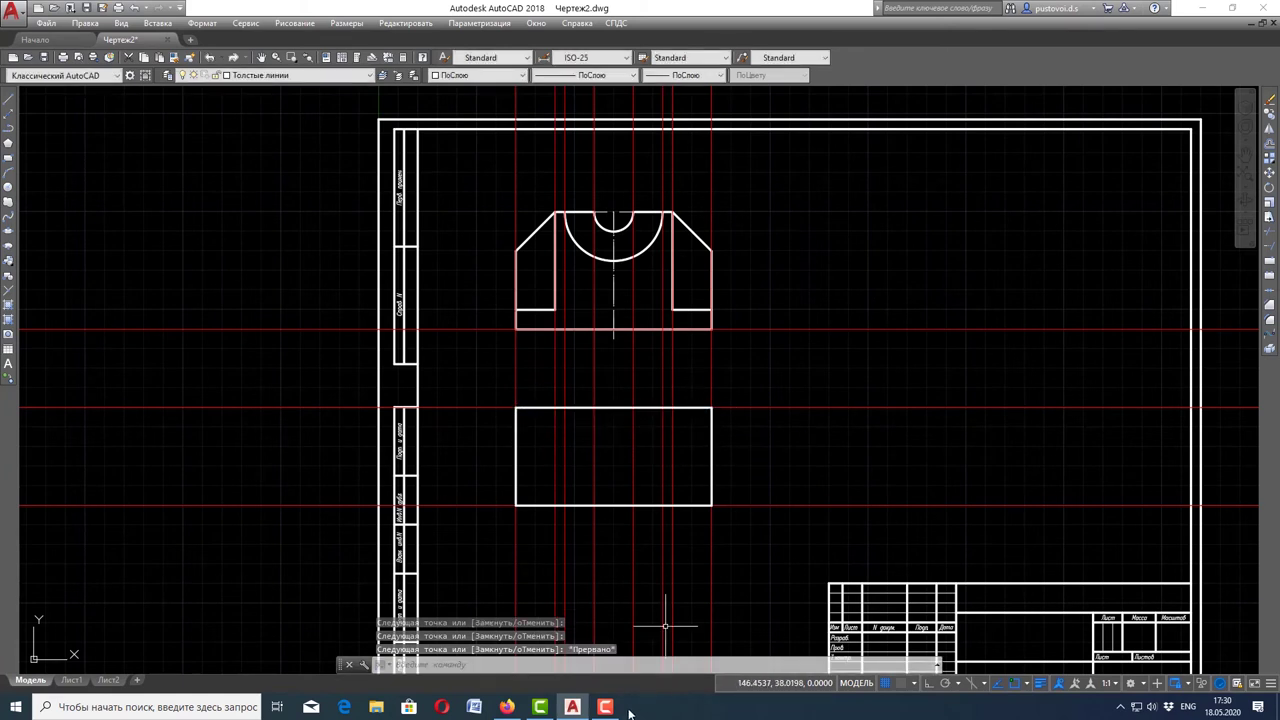
{"action": "left_click", "coordinate": [516, 706]}
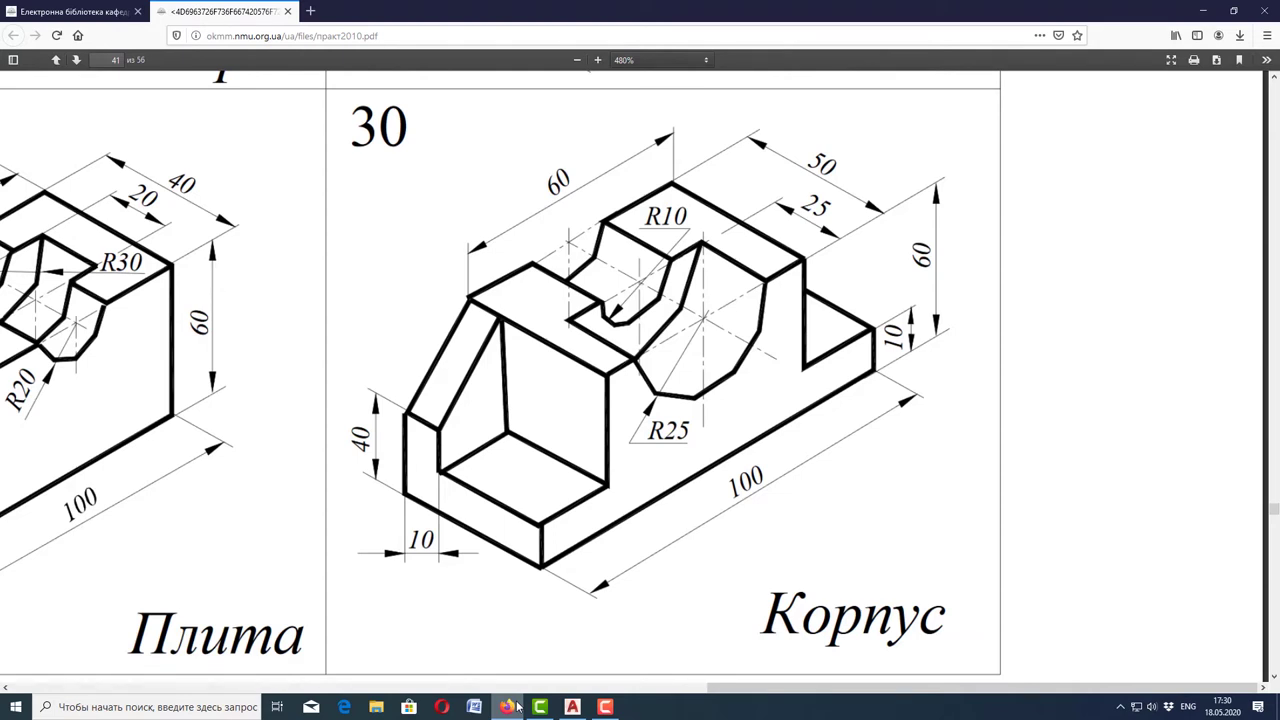
- Return to the AutoCAD drawing after reviewing the part 30 reference
{"action": "left_click", "coordinate": [572, 706]}
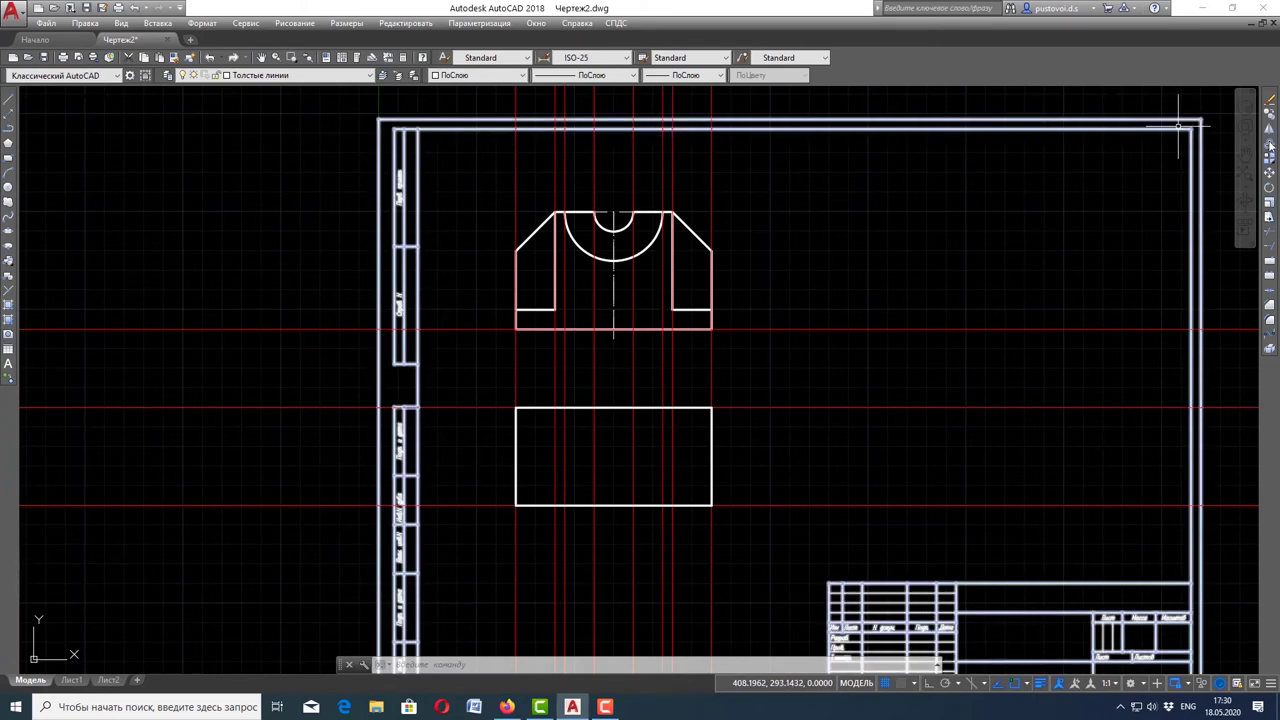
- Offset the upper horizontal construction line 10 units downward
{"action": "left_click", "coordinate": [1270, 145]}
{"action": "type", "text": "10"}
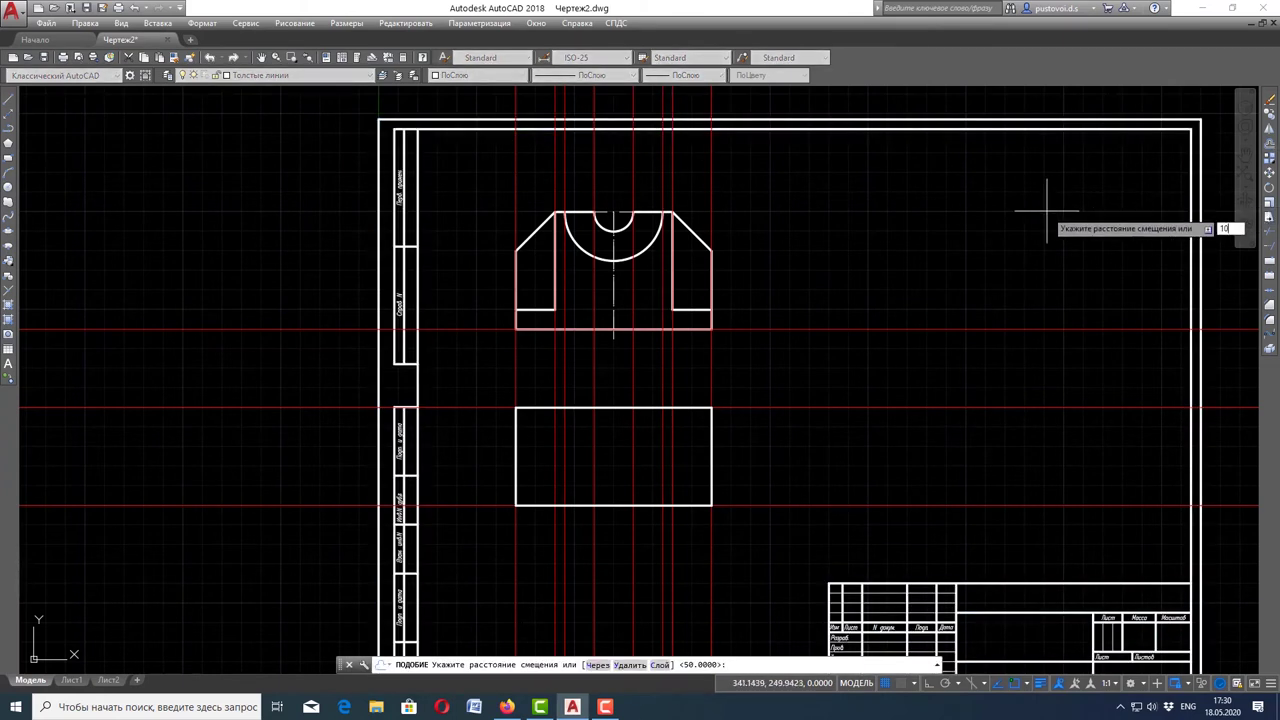
{"action": "key", "text": "Return"}
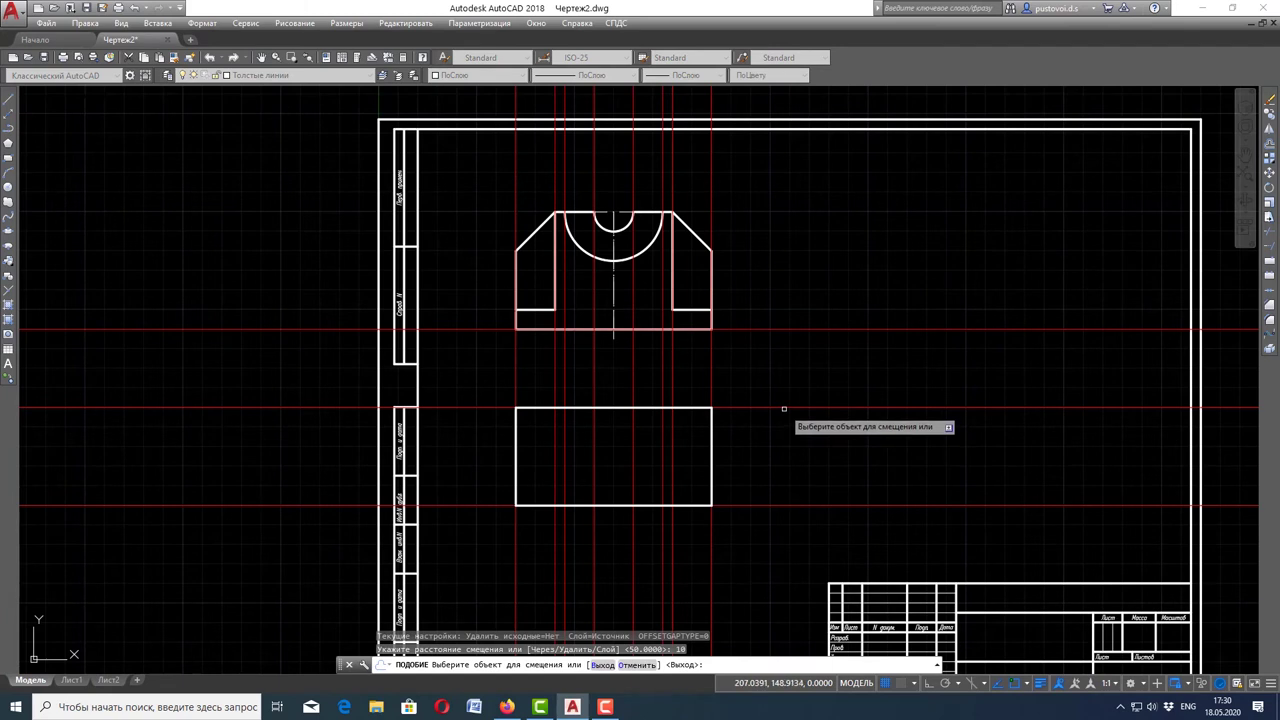
{"action": "left_click", "coordinate": [784, 409]}
{"action": "left_click", "coordinate": [781, 440]}
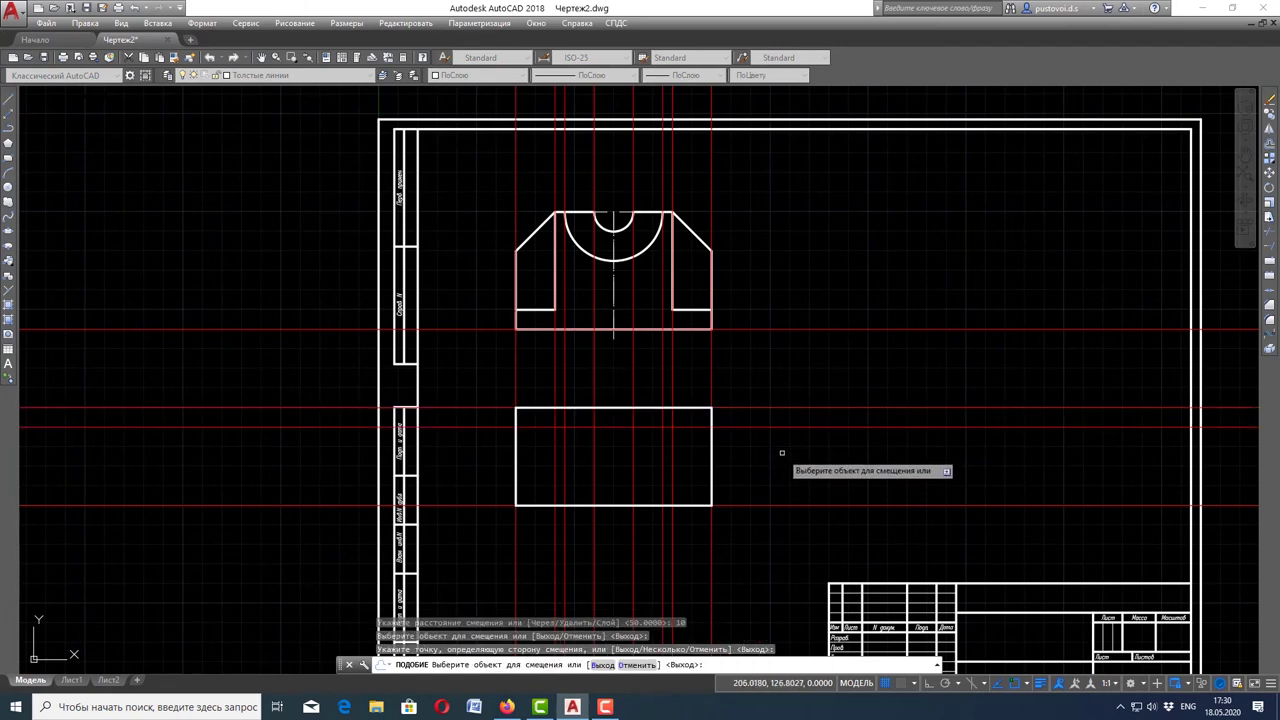
{"action": "key", "text": "Escape"}
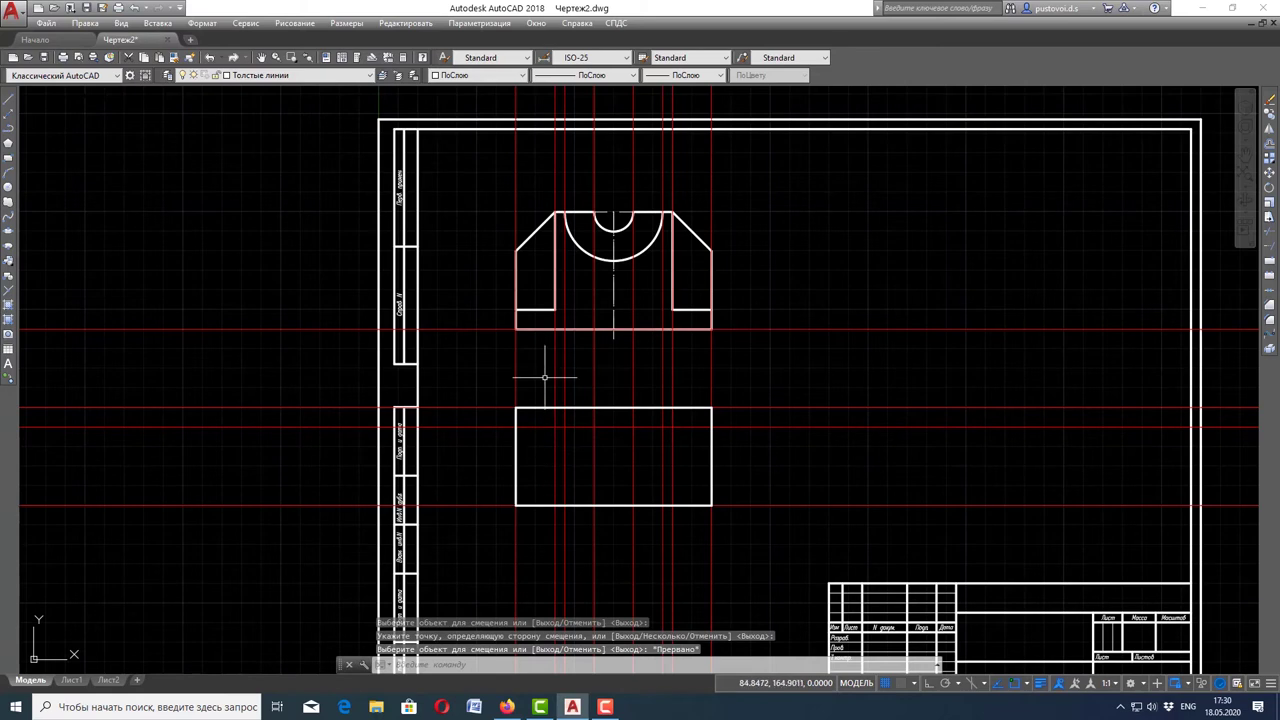
- Compare the drawing with the part 30 reference drawing, then return to AutoCAD
{"action": "left_click", "coordinate": [503, 708]}
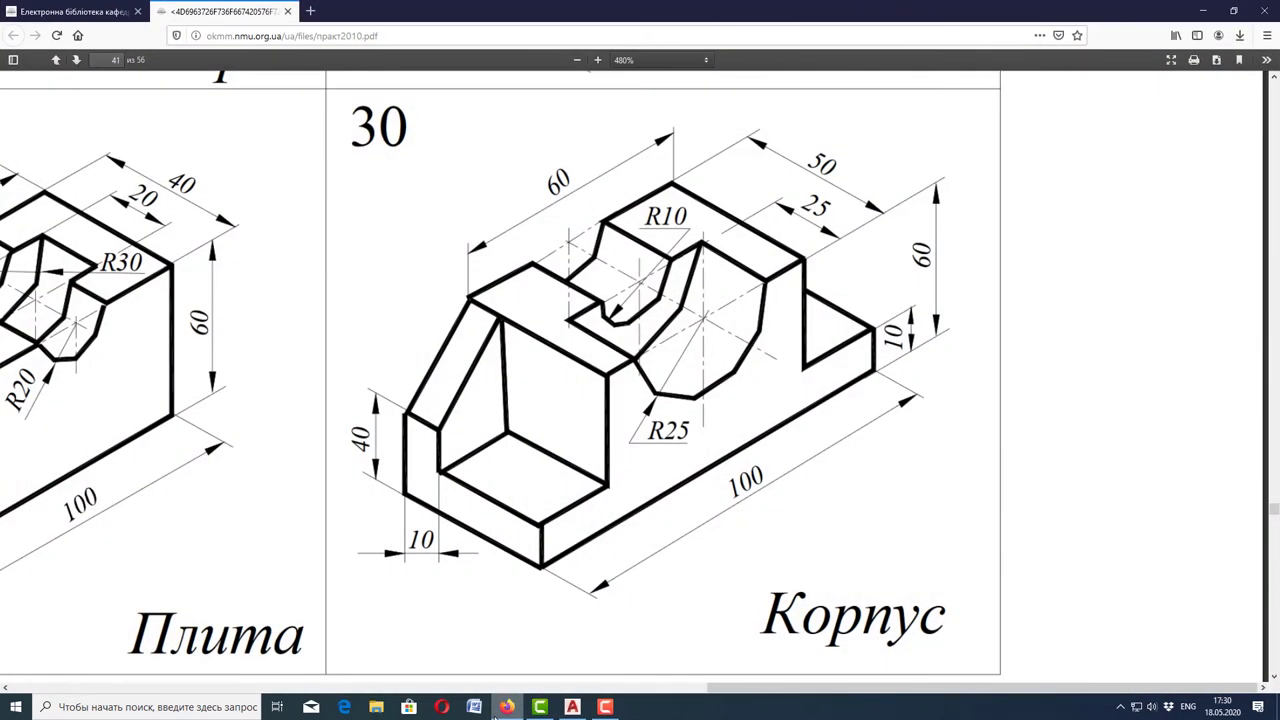
{"action": "left_click", "coordinate": [497, 710]}
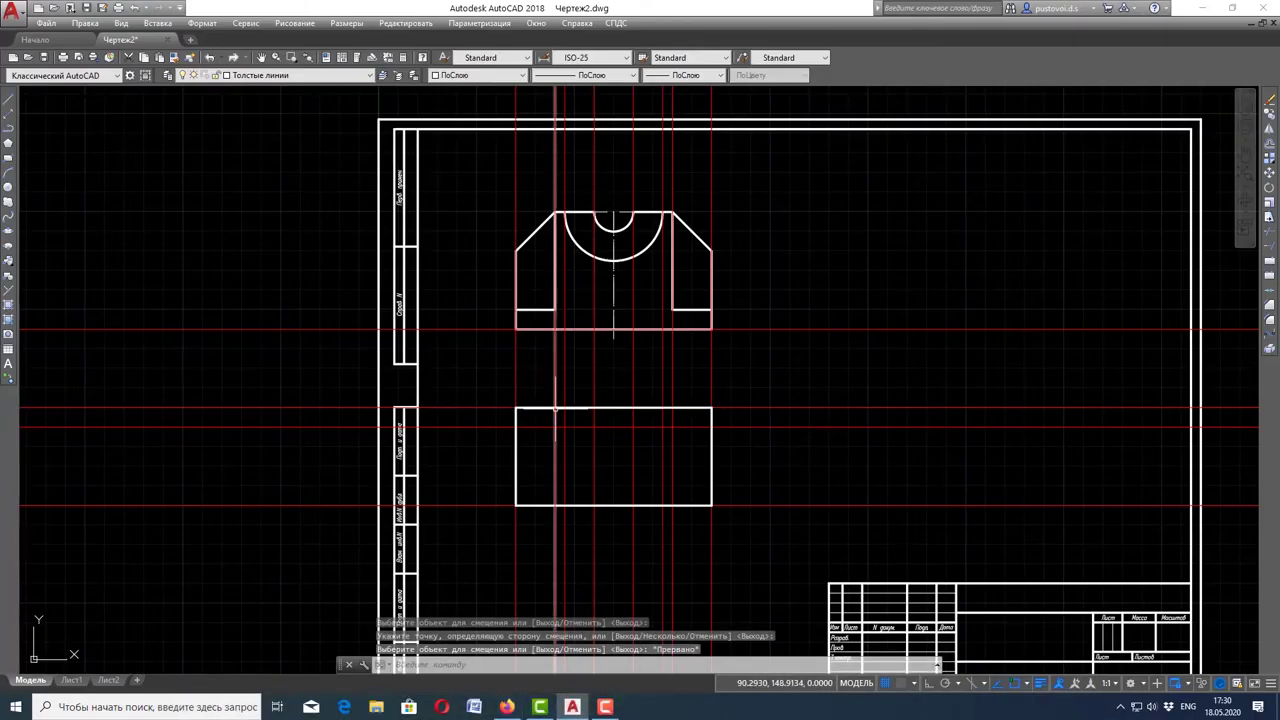
{"action": "key", "text": "alt+Tab"}
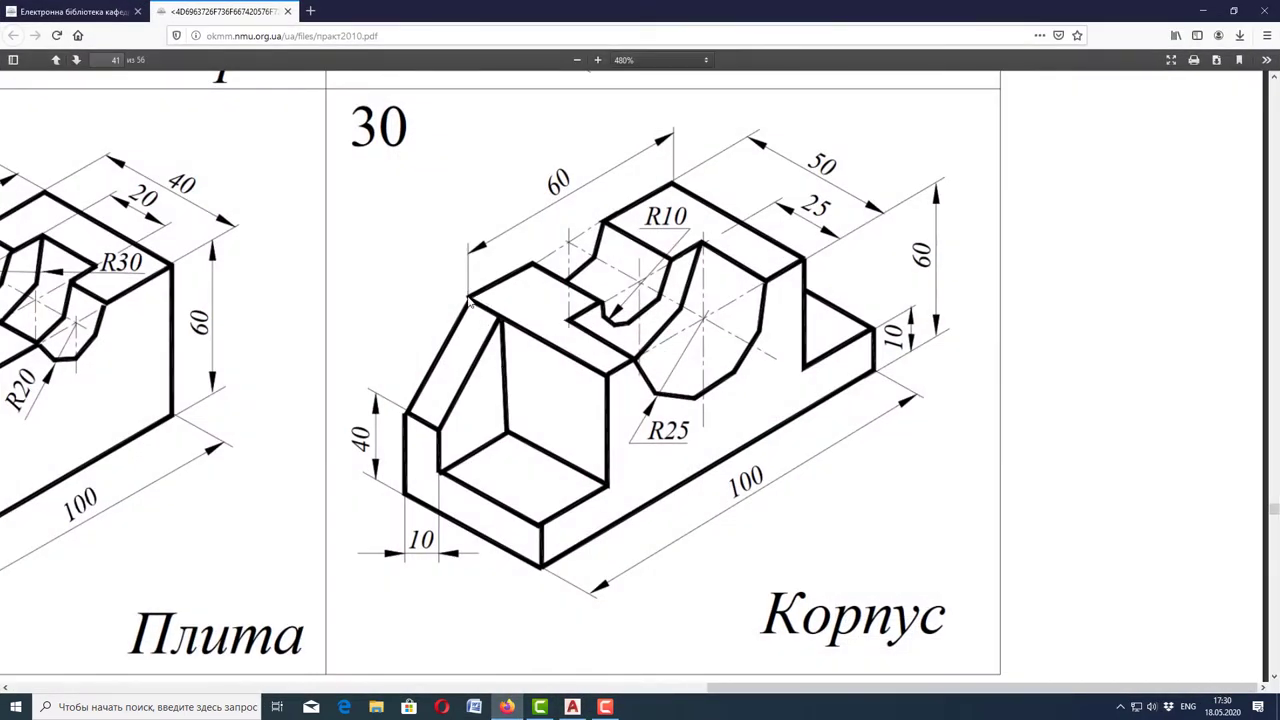
{"action": "left_click", "coordinate": [572, 707]}
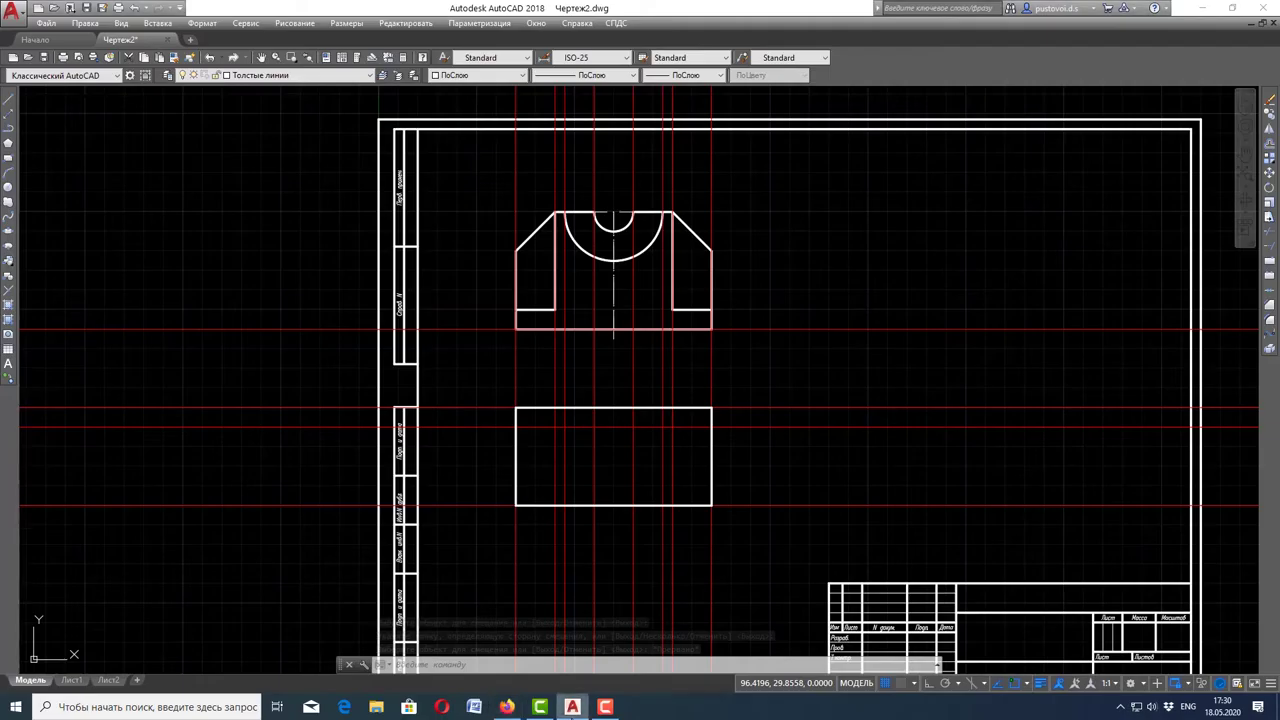
- Outline the left and right corner notches along the new construction line
{"action": "left_click", "coordinate": [10, 101]}
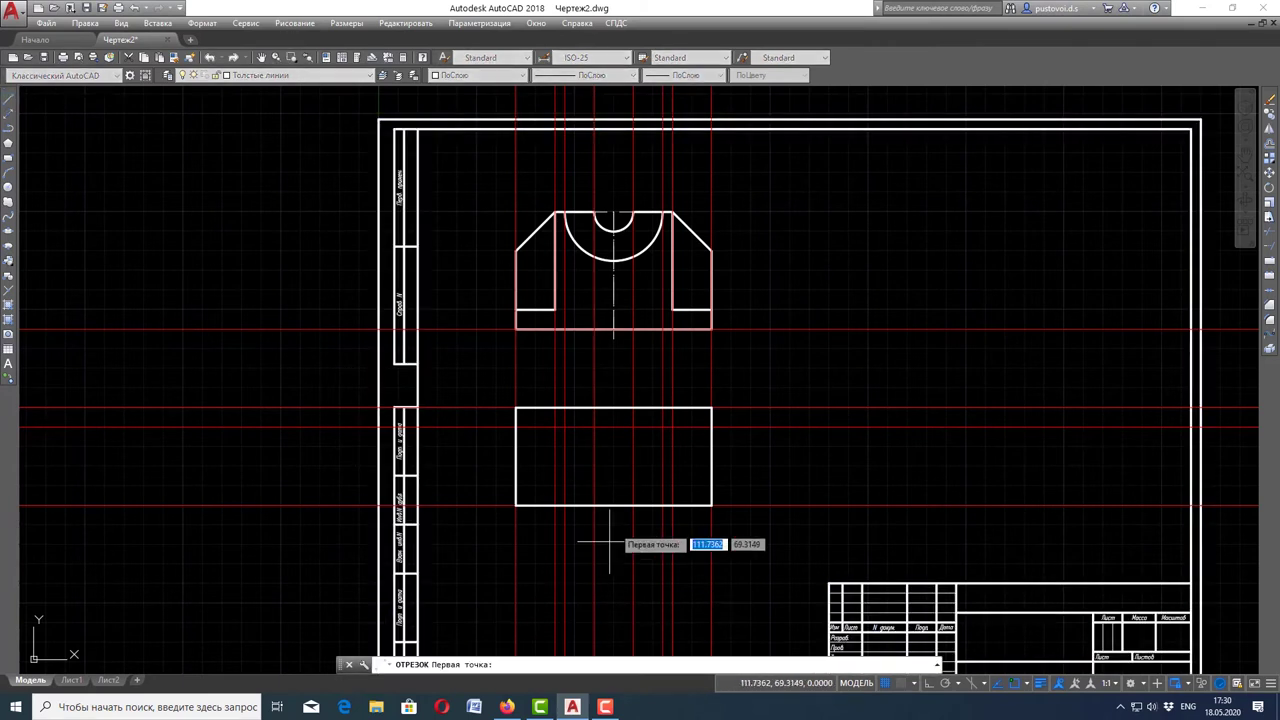
{"action": "left_click", "coordinate": [516, 427]}
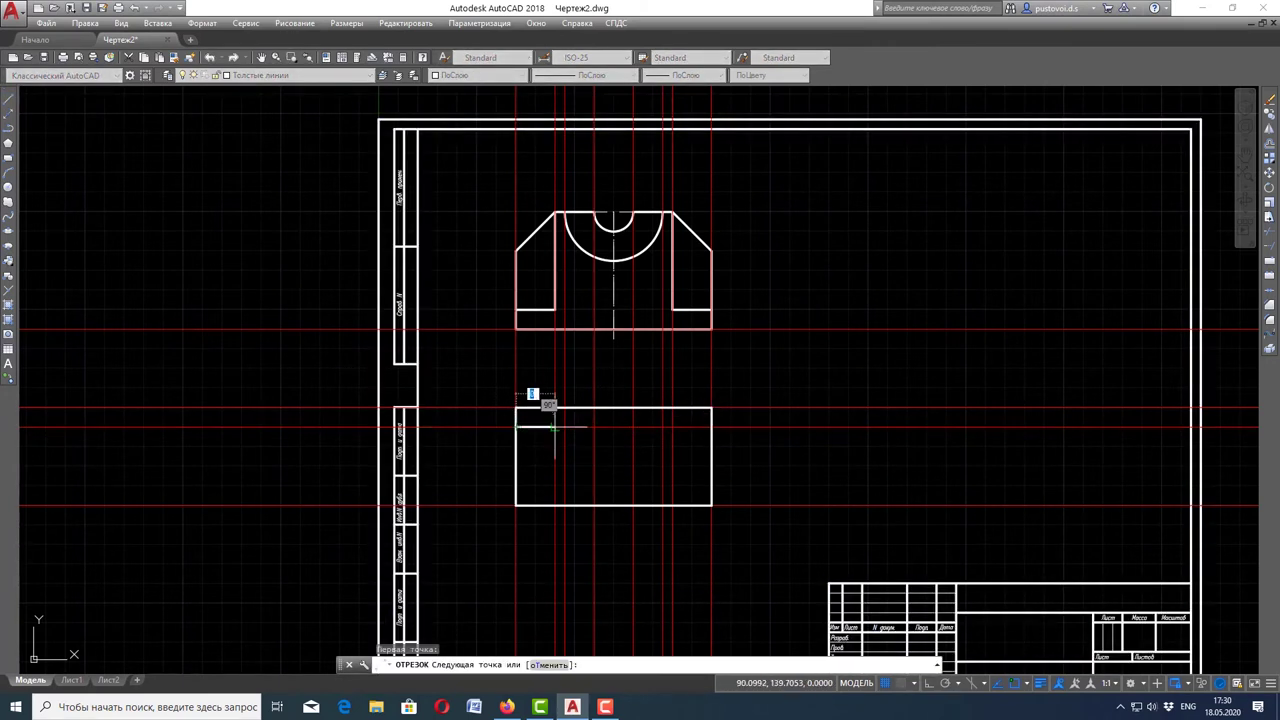
{"action": "left_click", "coordinate": [555, 427]}
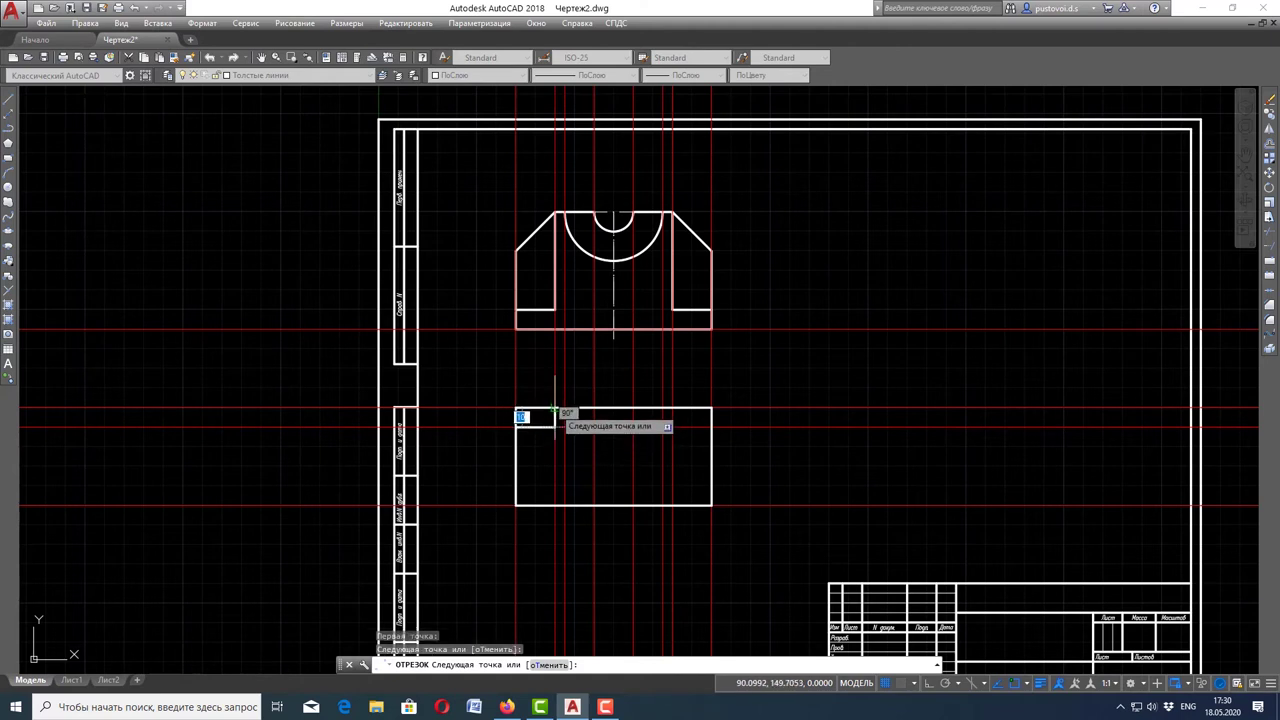
{"action": "left_click", "coordinate": [555, 408]}
{"action": "key", "text": "Return"}
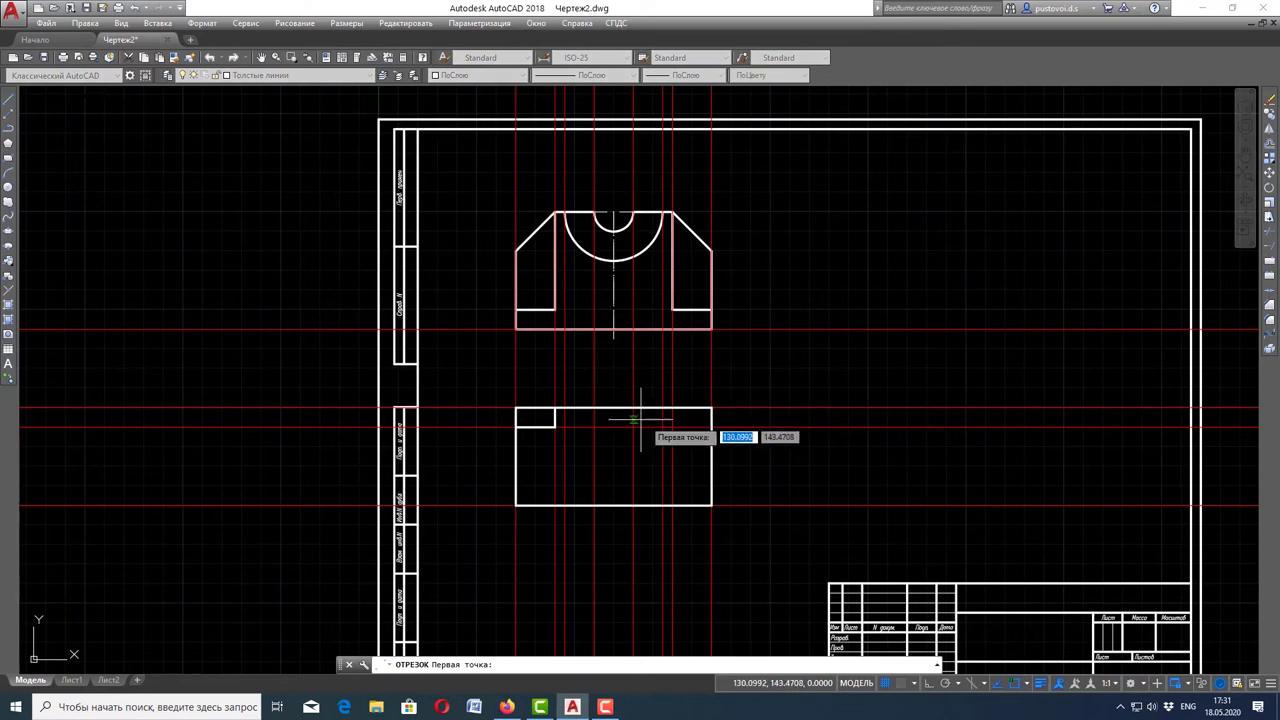
{"action": "left_click", "coordinate": [672, 428]}
{"action": "left_click", "coordinate": [672, 428]}
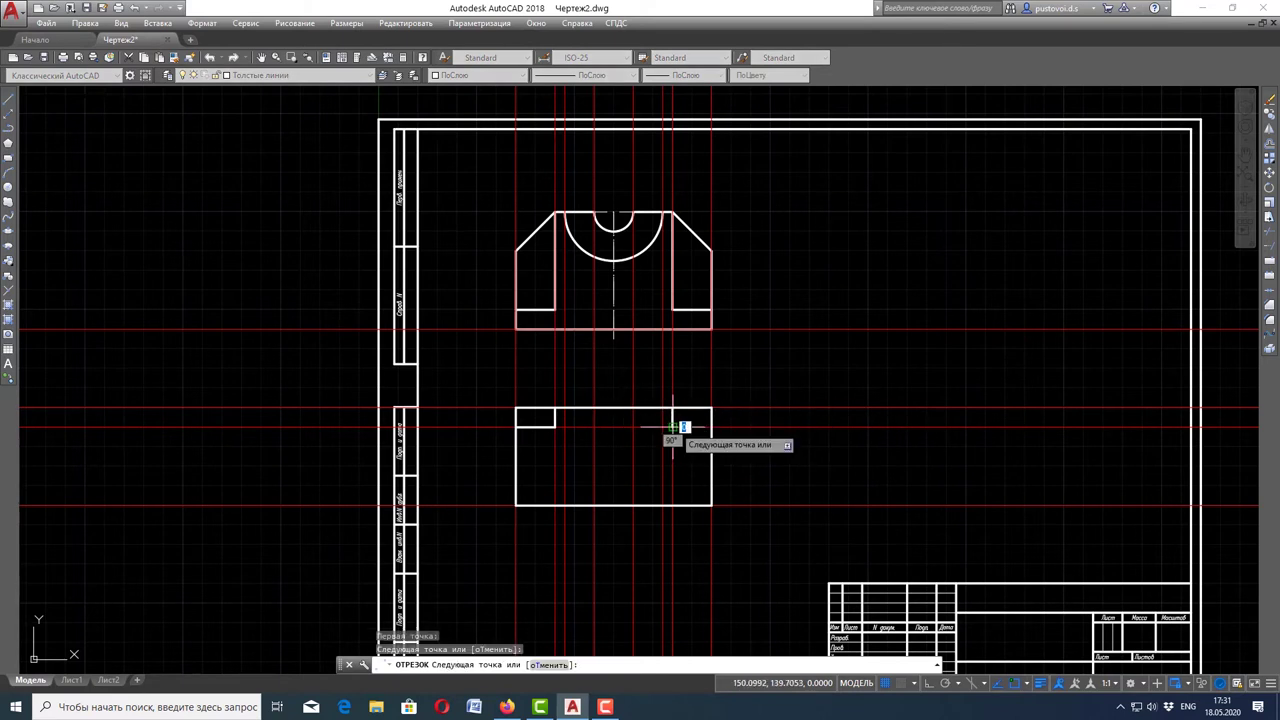
{"action": "left_click", "coordinate": [710, 428]}
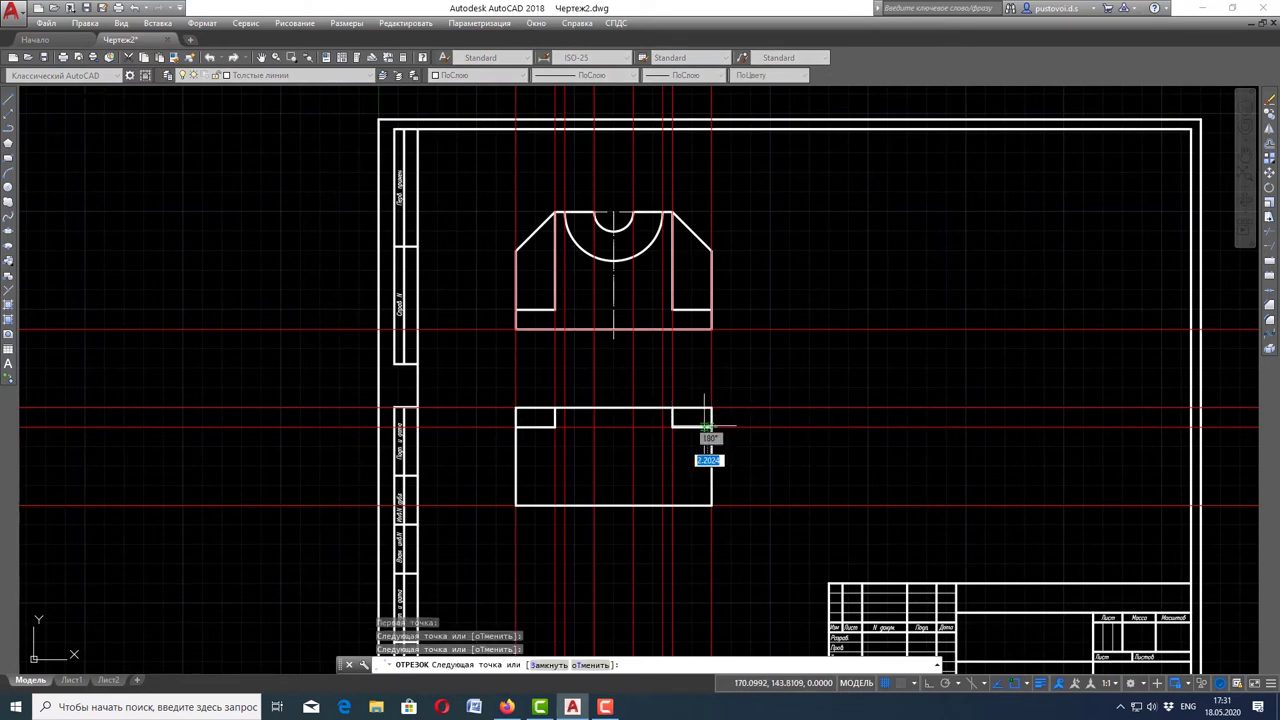
{"action": "key", "text": "Escape"}
- Draw two vertical edges from the notches down to the rectangle's bottom edge
{"action": "left_click", "coordinate": [10, 100]}
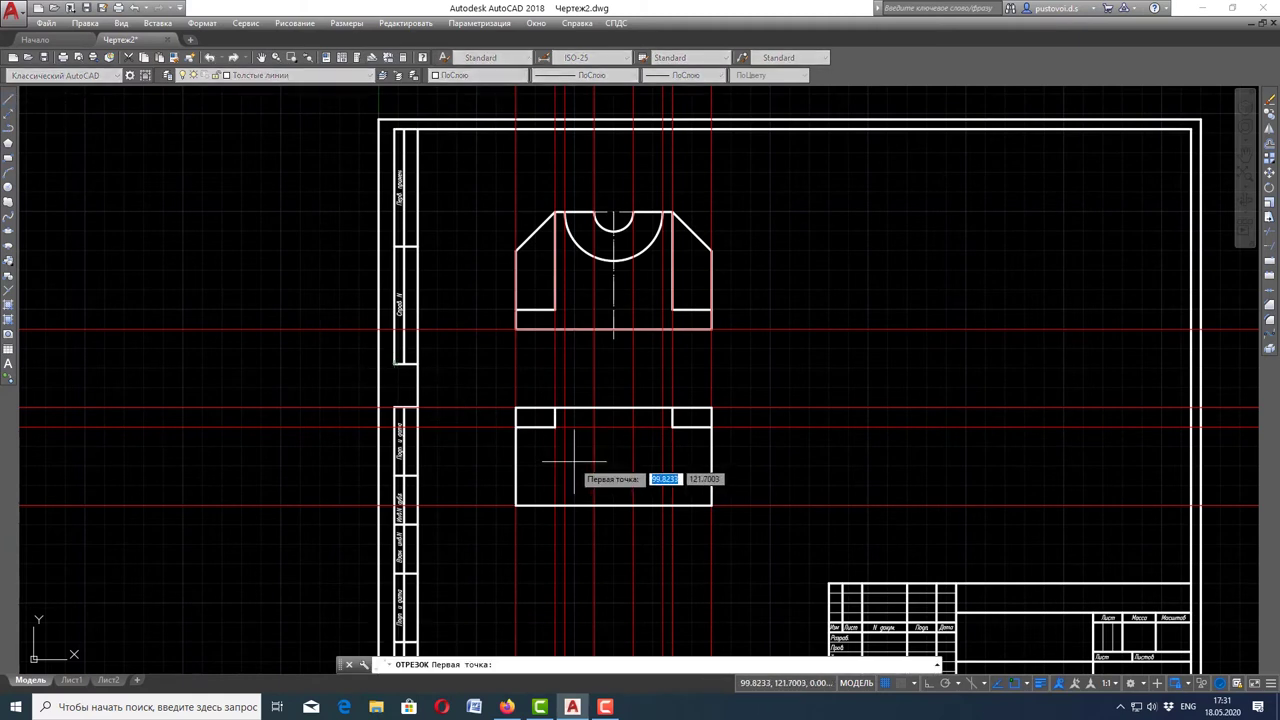
{"action": "left_click", "coordinate": [555, 428]}
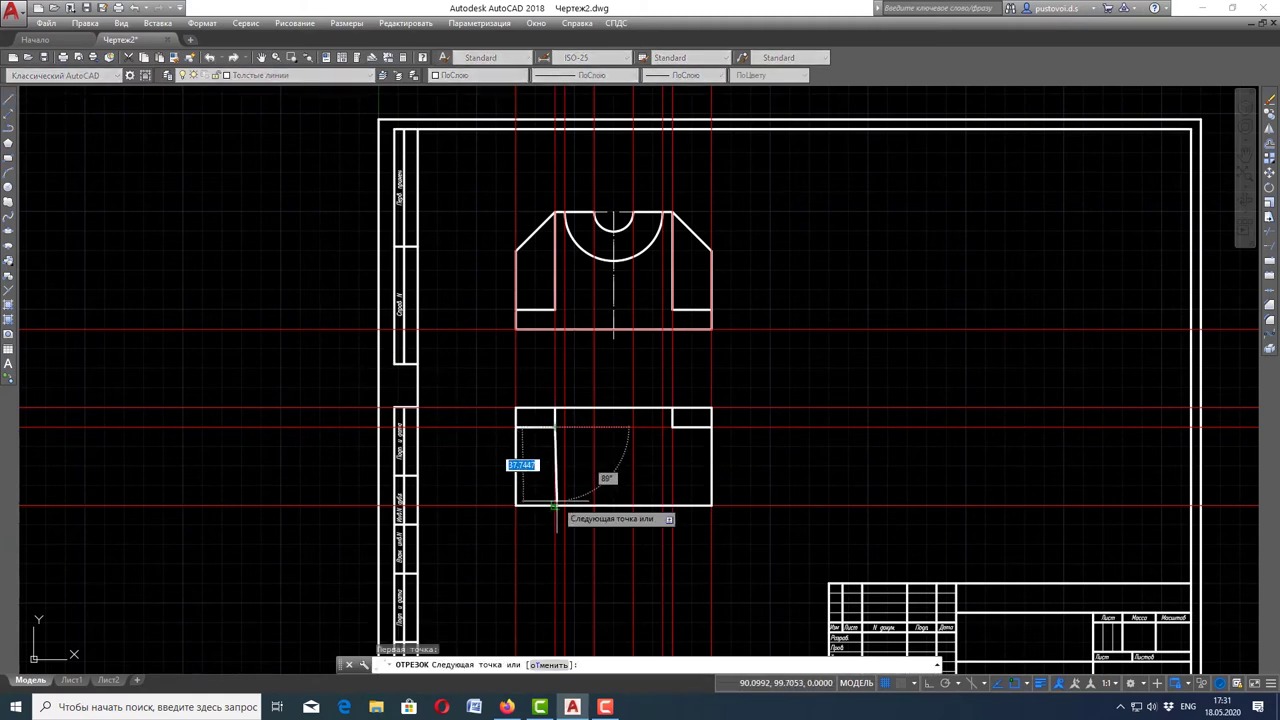
{"action": "left_click", "coordinate": [555, 505]}
{"action": "key", "text": "Escape"}
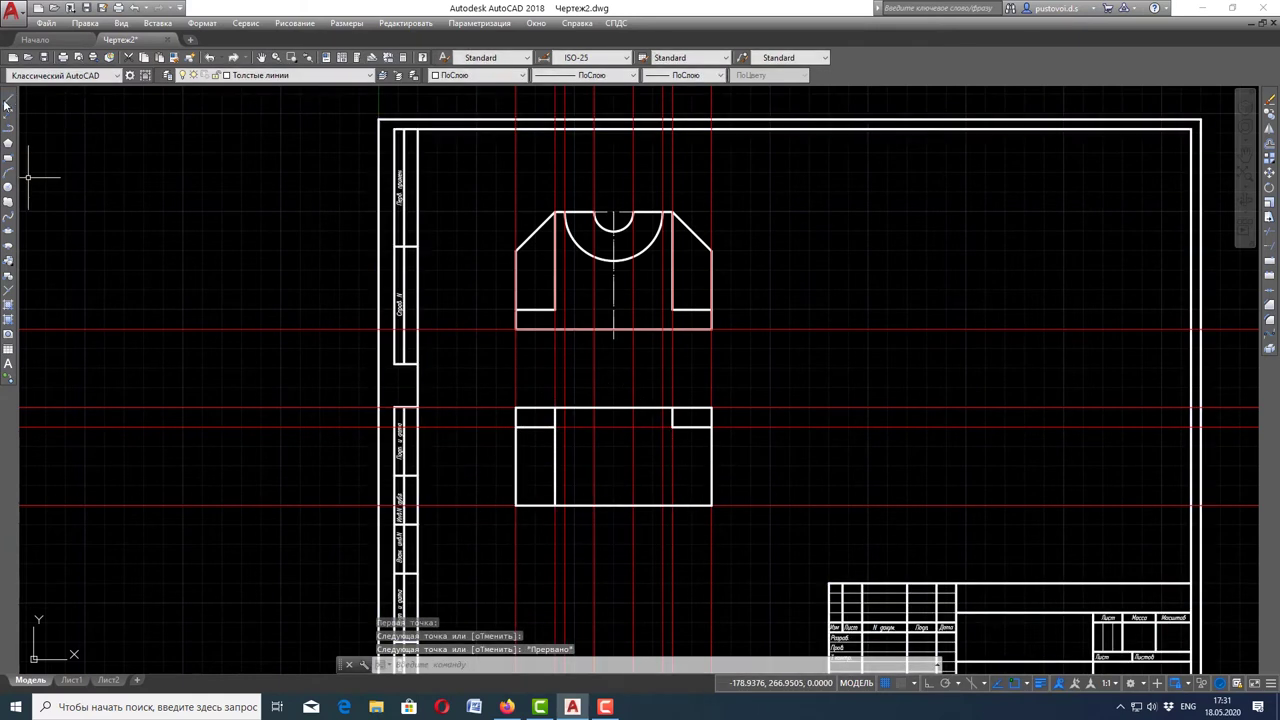
{"action": "left_click", "coordinate": [6, 104]}
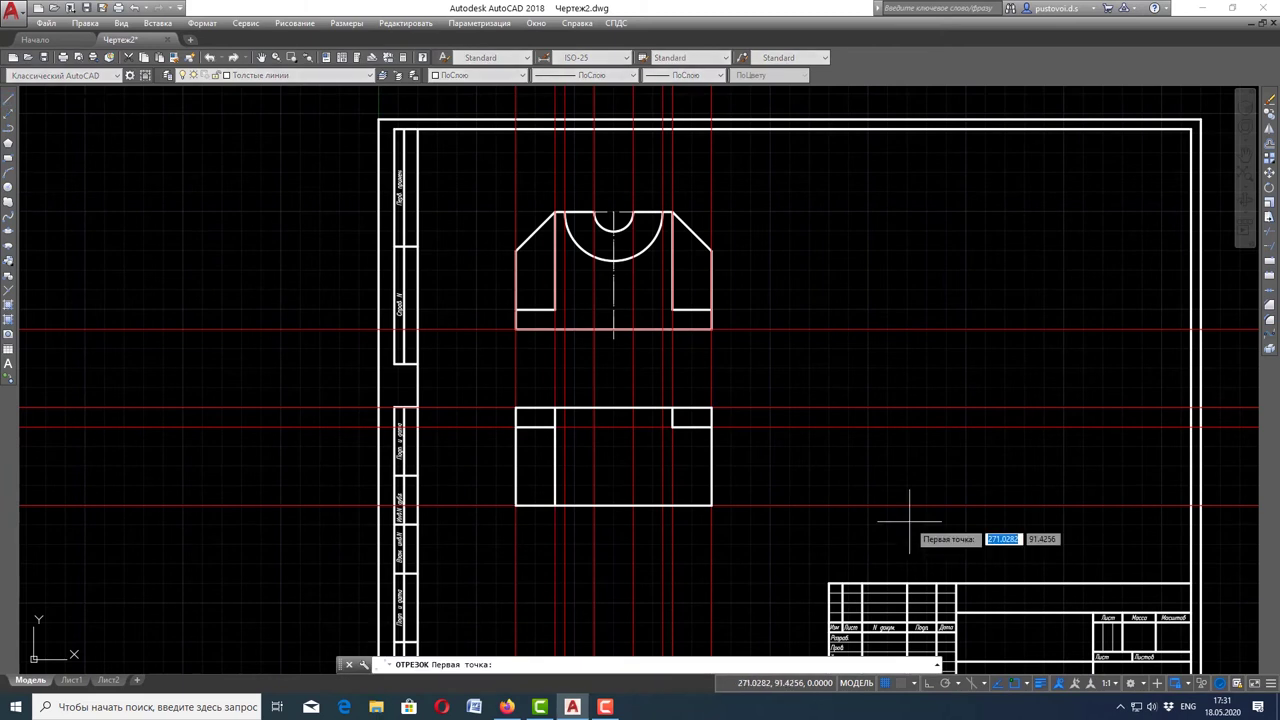
{"action": "left_click", "coordinate": [672, 428]}
{"action": "left_click", "coordinate": [672, 505]}
{"action": "key", "text": "Escape"}
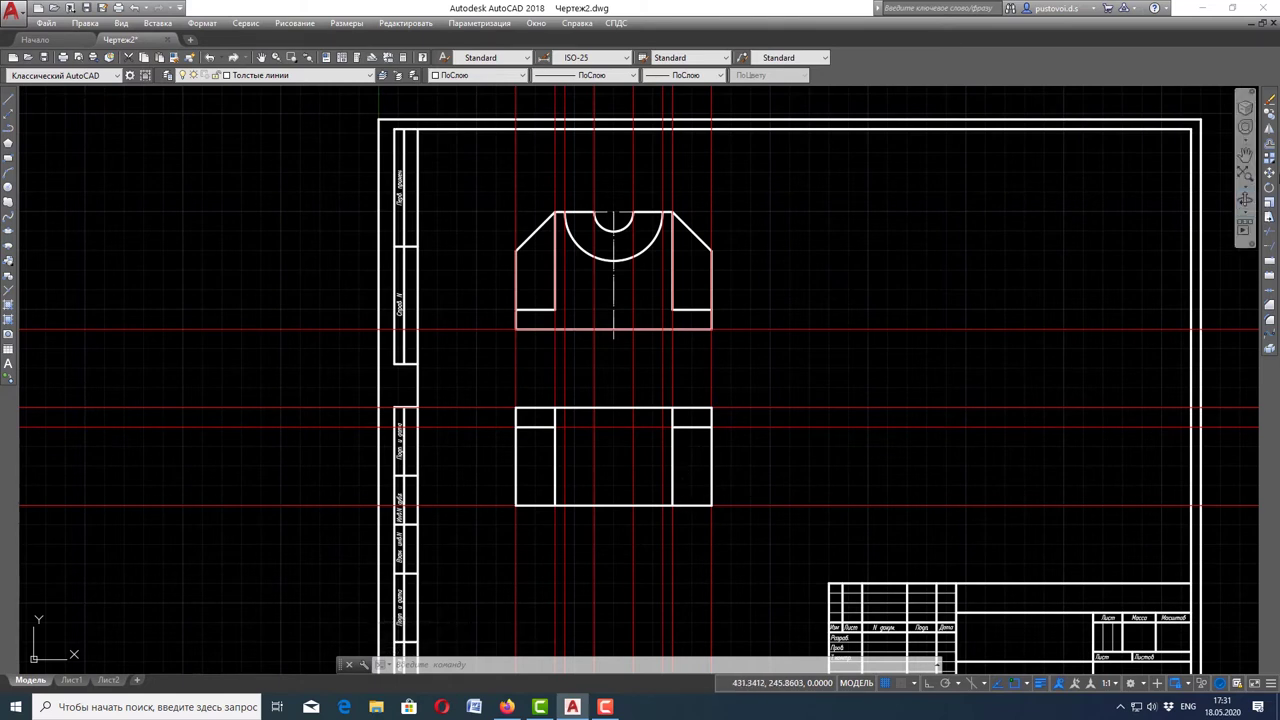
- Offset the top view's bottom construction line 25 units upward across its middle
{"action": "left_click", "coordinate": [1270, 143]}
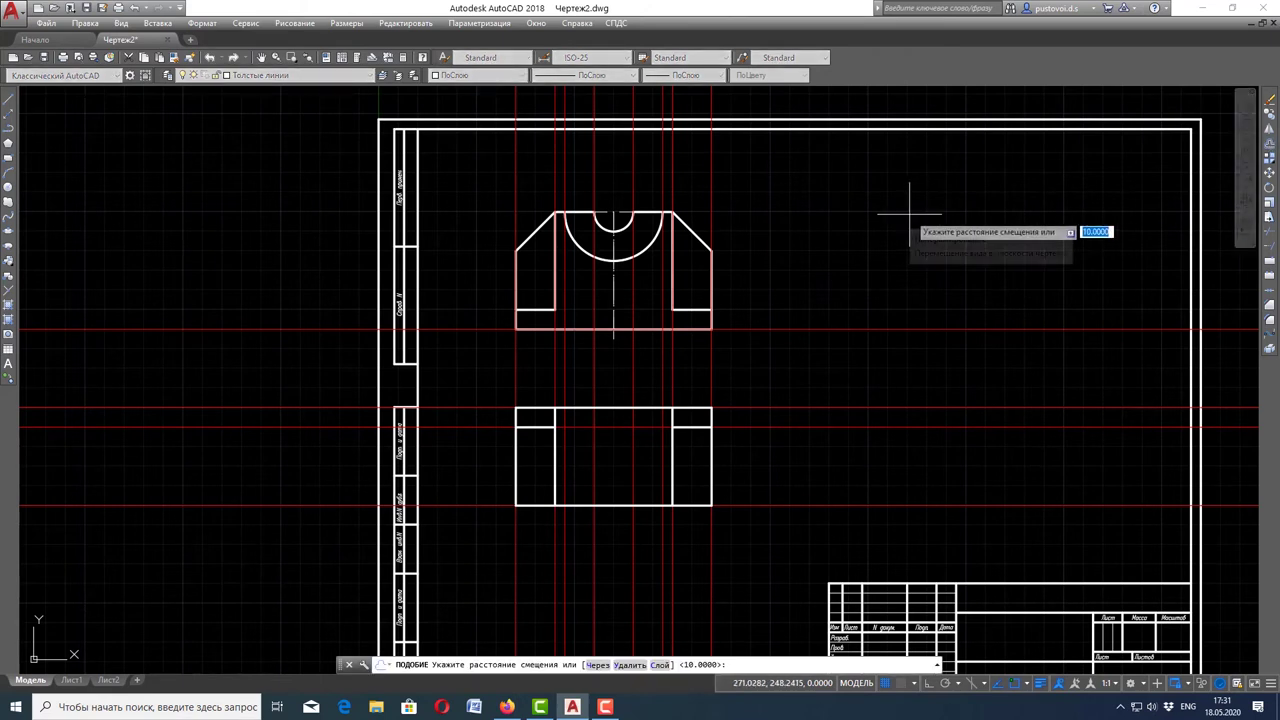
{"action": "type", "text": "5"}
{"action": "key", "text": "Return"}
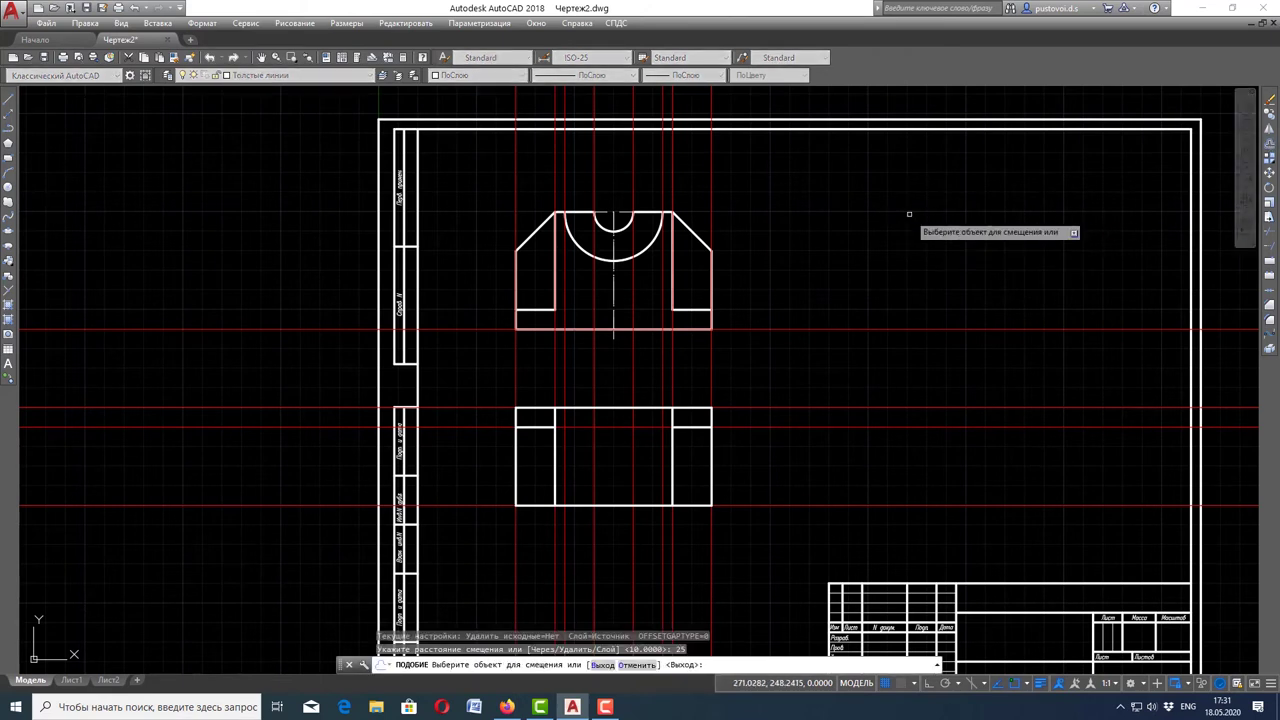
{"action": "left_click", "coordinate": [797, 505]}
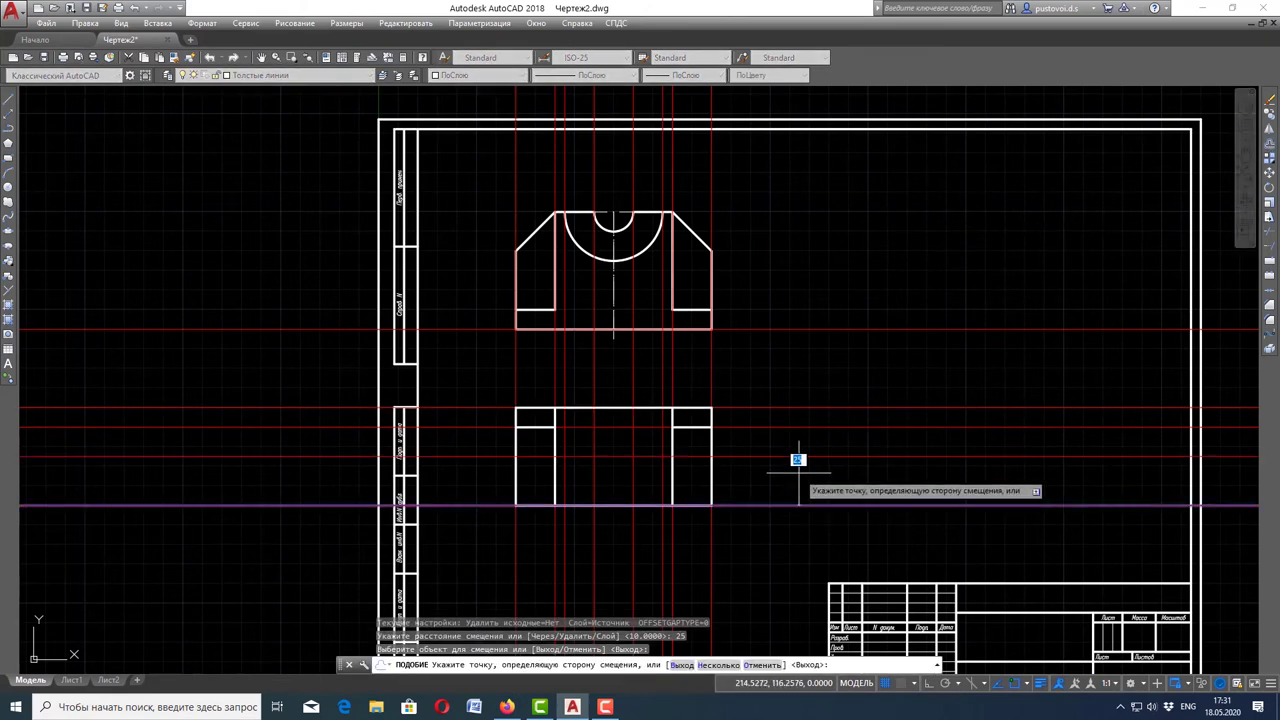
{"action": "left_click", "coordinate": [798, 445]}
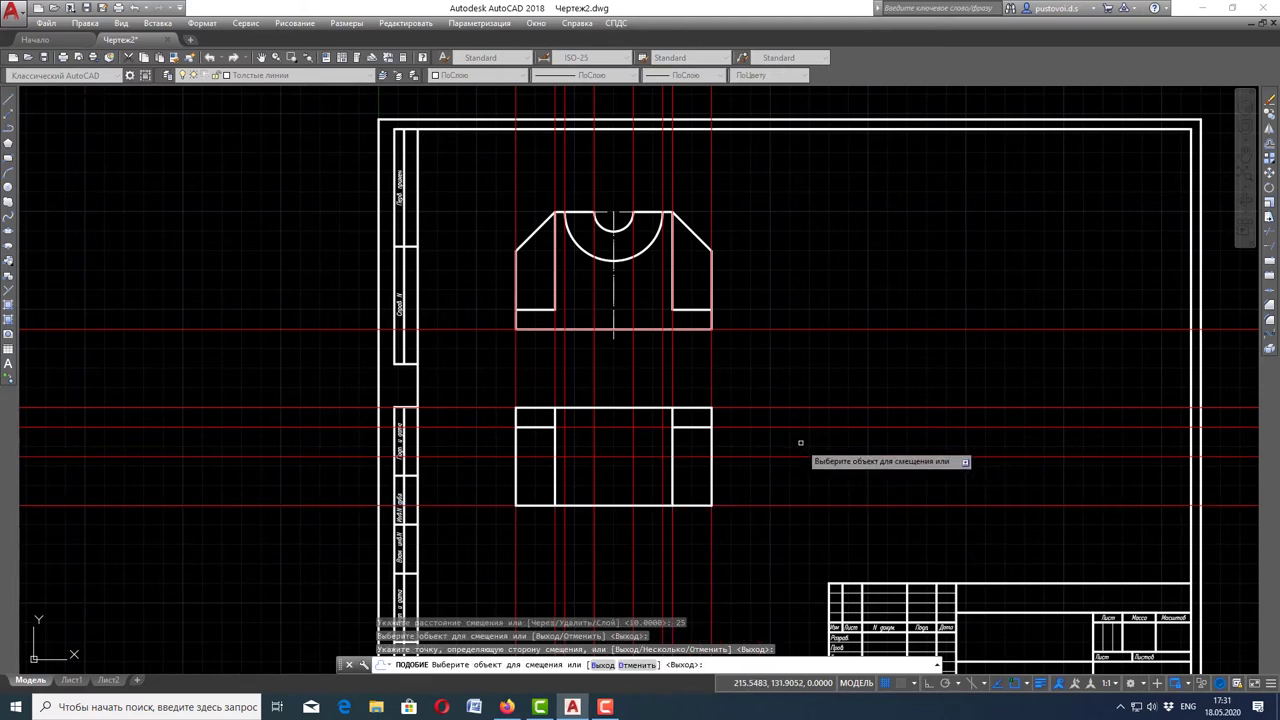
{"action": "key", "text": "Escape"}
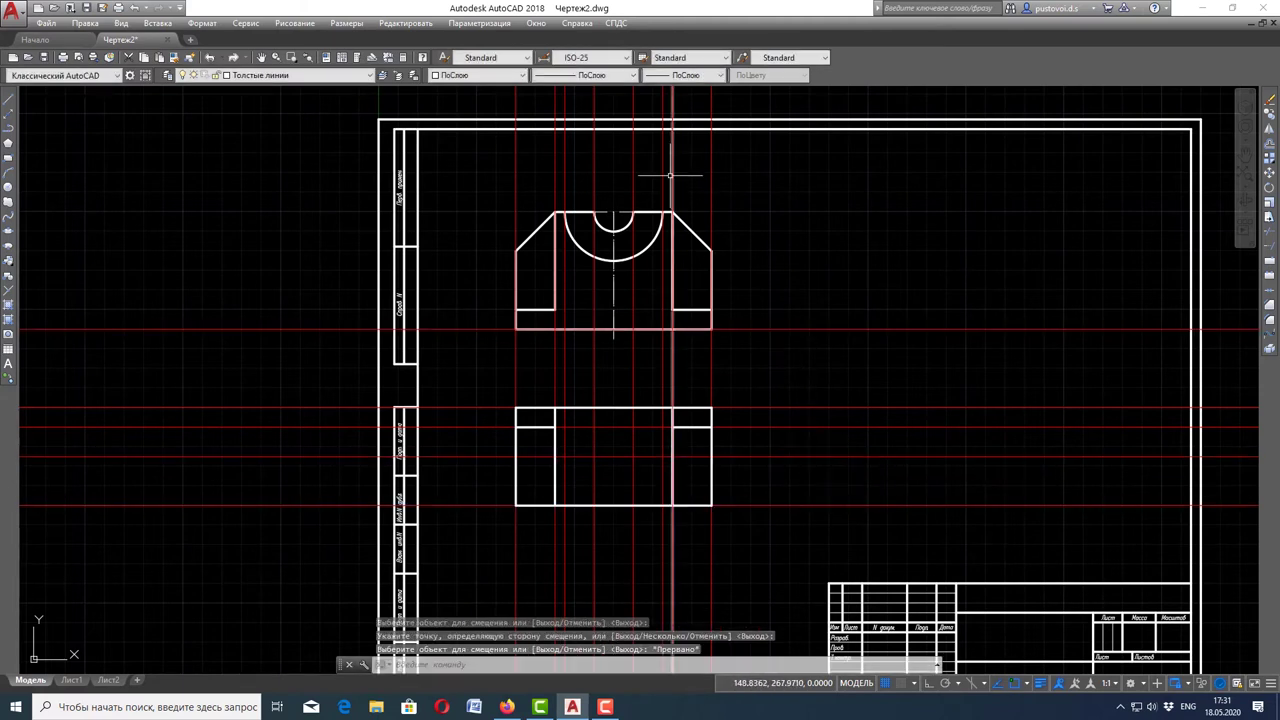
{"action": "scroll", "coordinate": [555, 220], "scroll_direction": "up", "scroll_amount": 2}
{"action": "scroll", "coordinate": [557, 218], "scroll_direction": "up", "scroll_amount": 4}
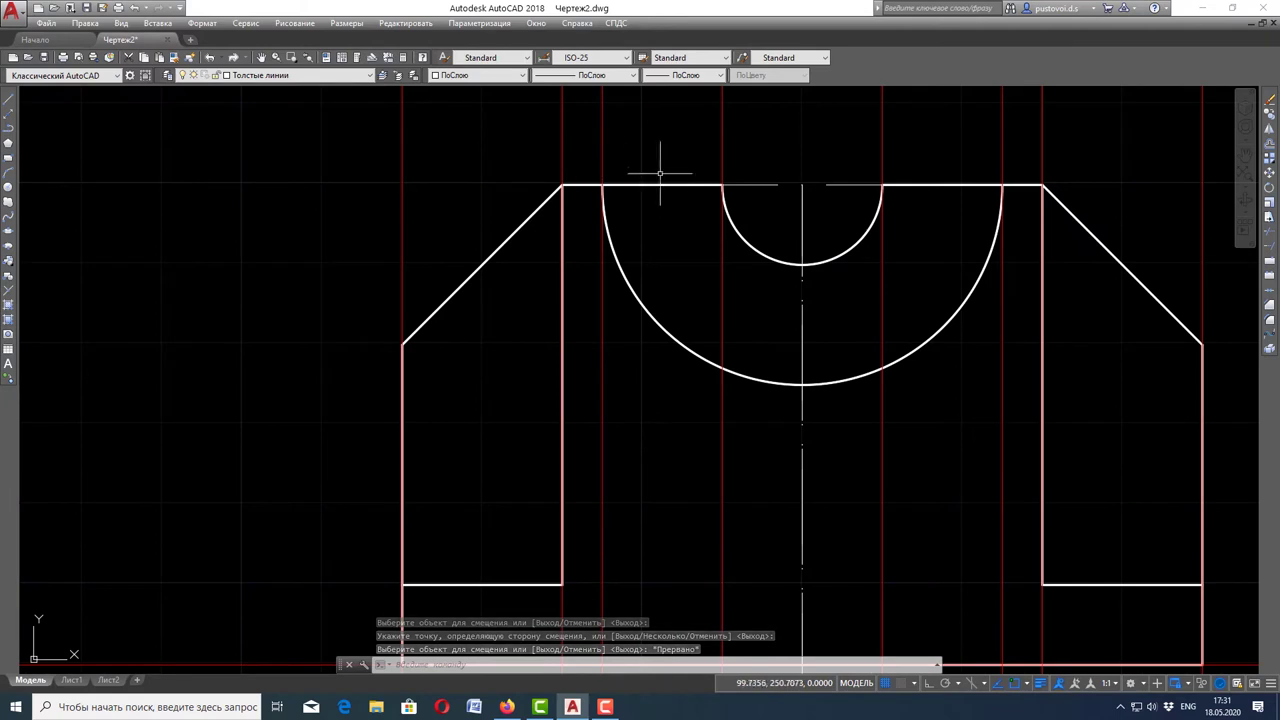
{"action": "scroll", "coordinate": [1000, 160], "scroll_direction": "up", "scroll_amount": 2}
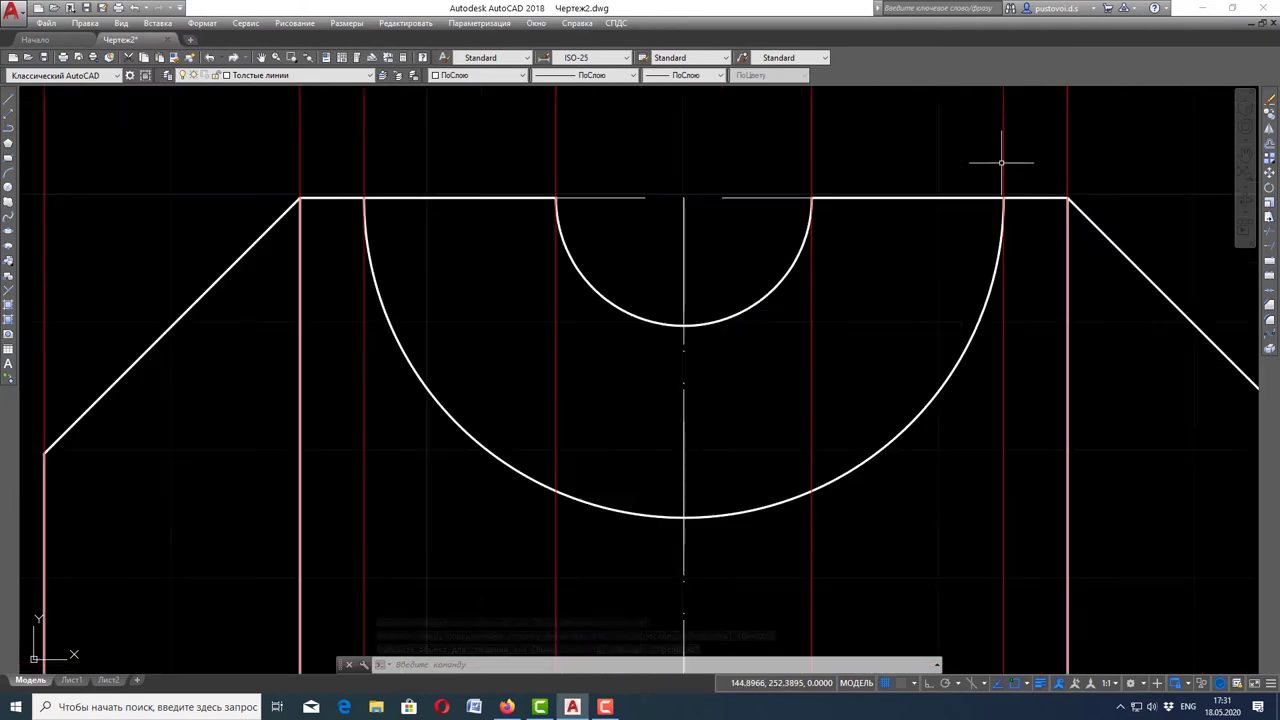
{"action": "scroll", "coordinate": [1000, 163], "scroll_direction": "down", "scroll_amount": 3}
{"action": "scroll", "coordinate": [1000, 165], "scroll_direction": "down", "scroll_amount": 2}
- Draw a three-sided rectangular recess rising from the lower view's bottom edge
{"action": "scroll", "coordinate": [1023, 349], "scroll_direction": "down", "scroll_amount": 4}
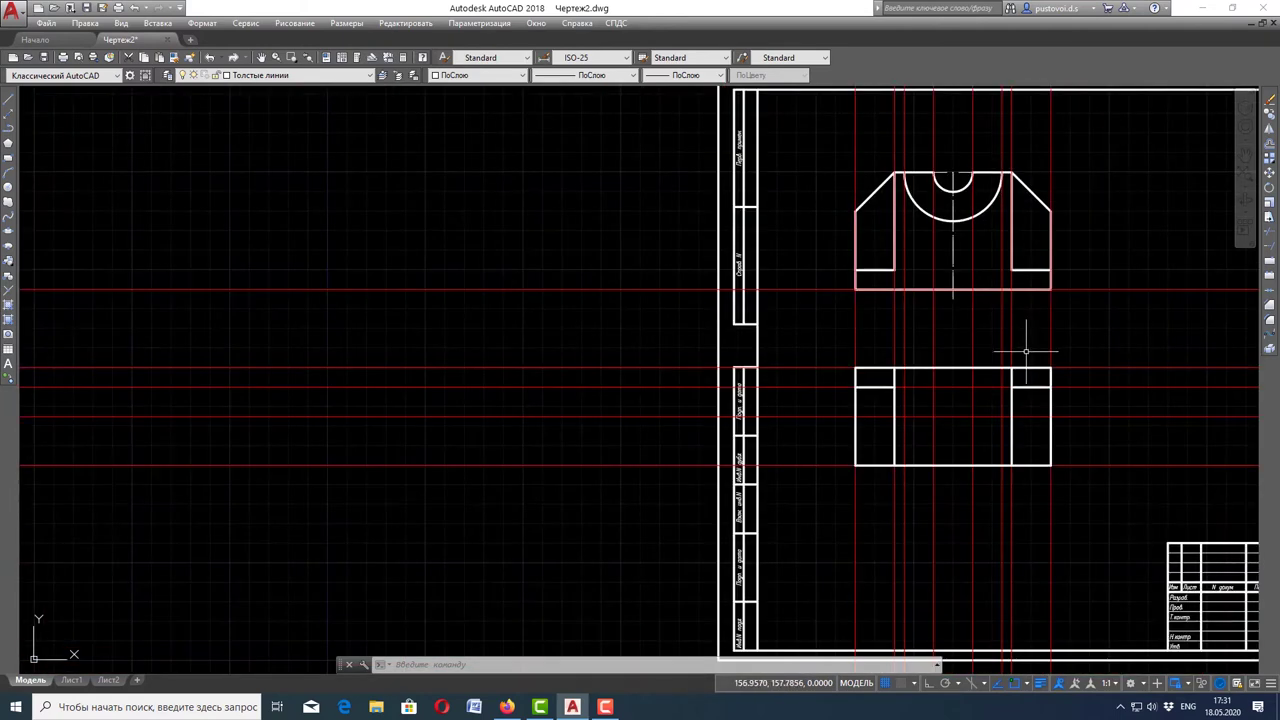
{"action": "scroll", "coordinate": [1023, 337], "scroll_direction": "up", "scroll_amount": 5}
{"action": "scroll", "coordinate": [1025, 346], "scroll_direction": "down", "scroll_amount": 1}
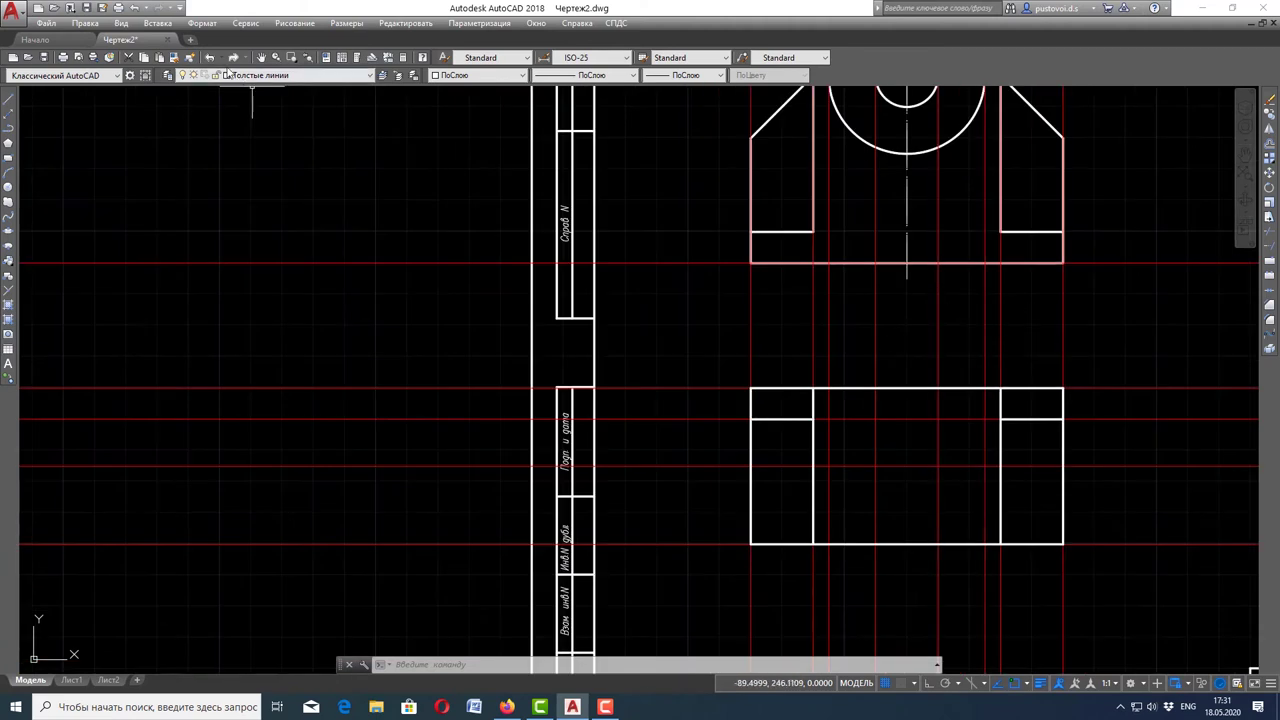
{"action": "left_click", "coordinate": [11, 101]}
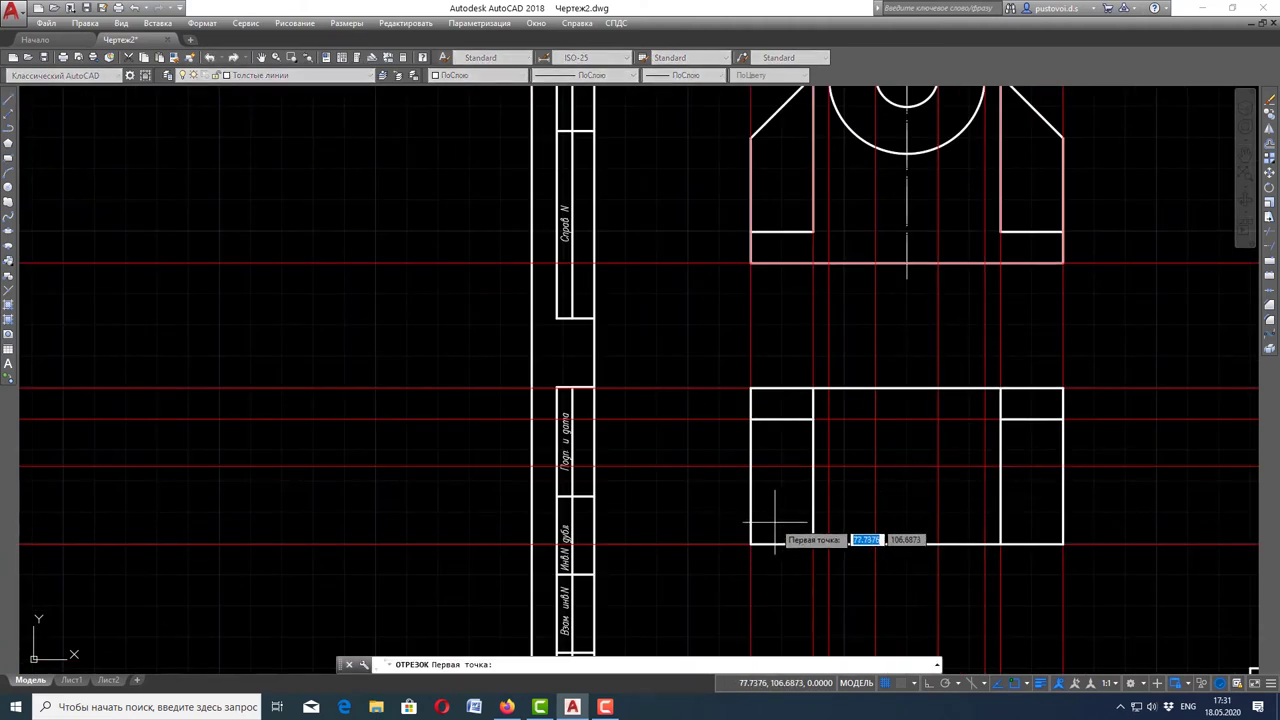
{"action": "left_click", "coordinate": [828, 544]}
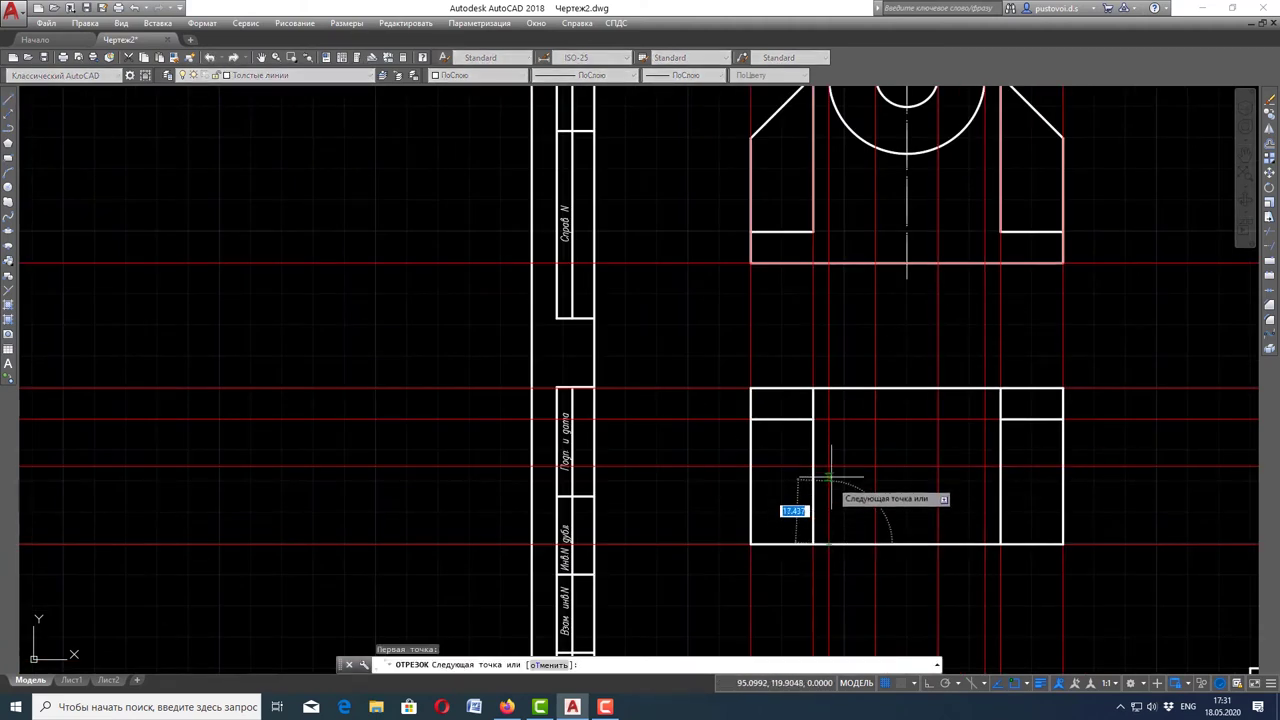
{"action": "left_click", "coordinate": [828, 466]}
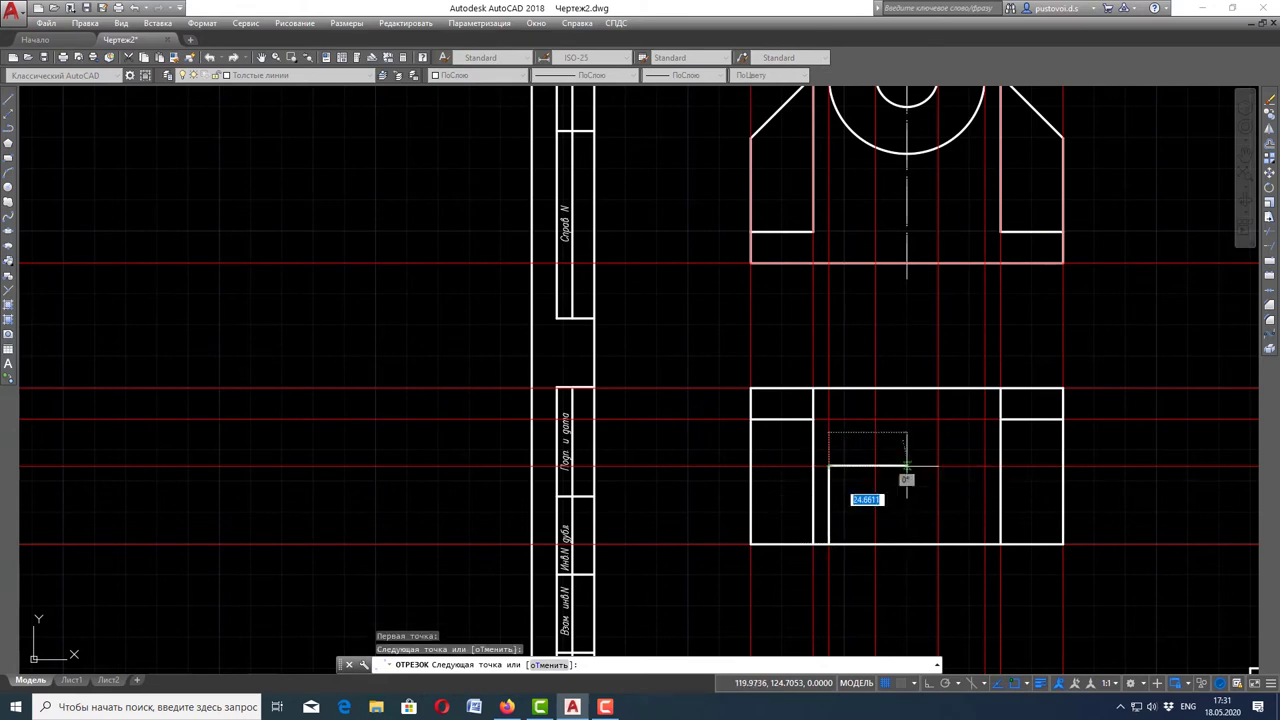
{"action": "left_click", "coordinate": [985, 466]}
{"action": "left_click", "coordinate": [985, 544]}
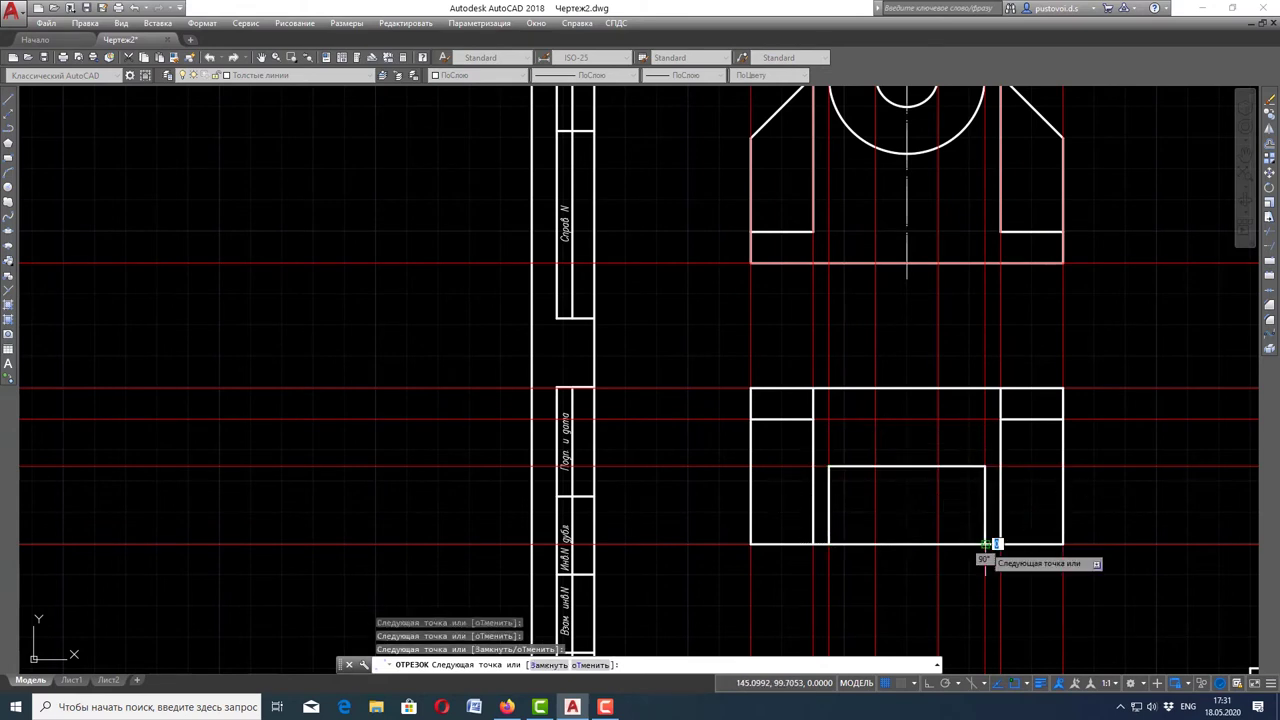
{"action": "key", "text": "Escape"}
{"action": "scroll", "coordinate": [940, 490], "scroll_direction": "down", "scroll_amount": 2}
{"action": "scroll", "coordinate": [1075, 402], "scroll_direction": "up", "scroll_amount": 2}
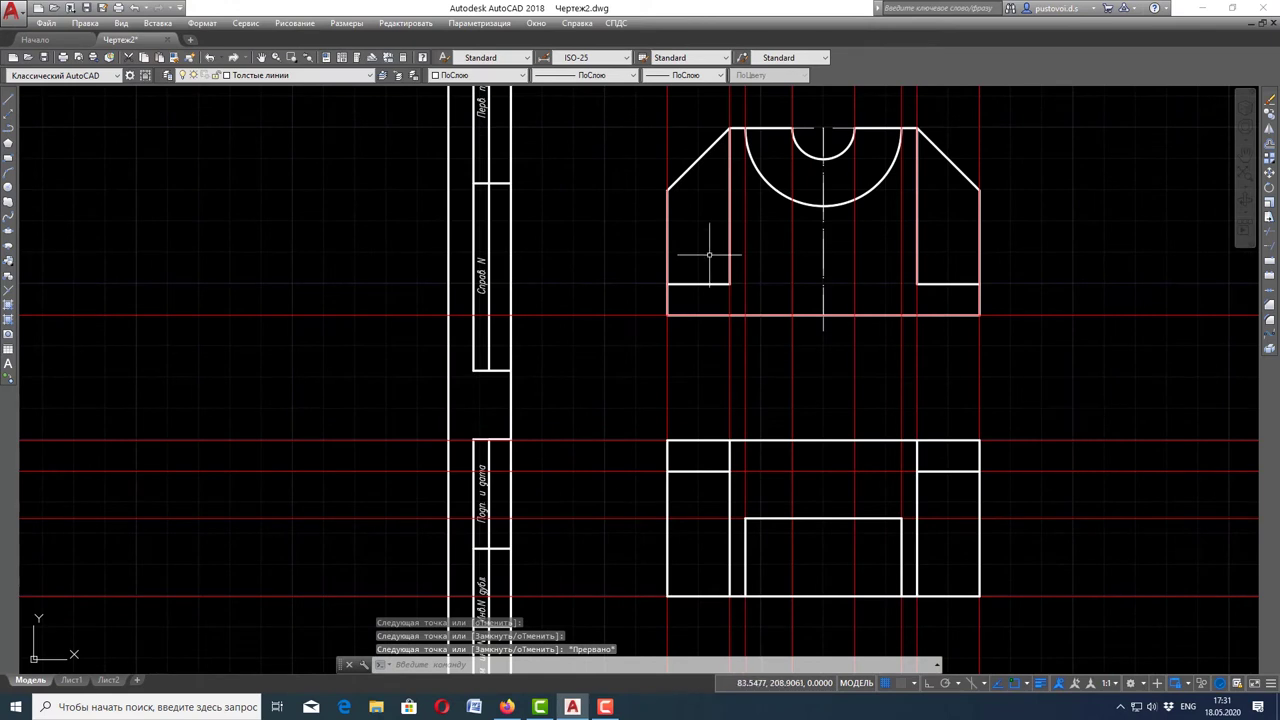
- Draw two vertical lines from the recess's top edge up to the view's top edge
{"action": "left_click", "coordinate": [9, 99]}
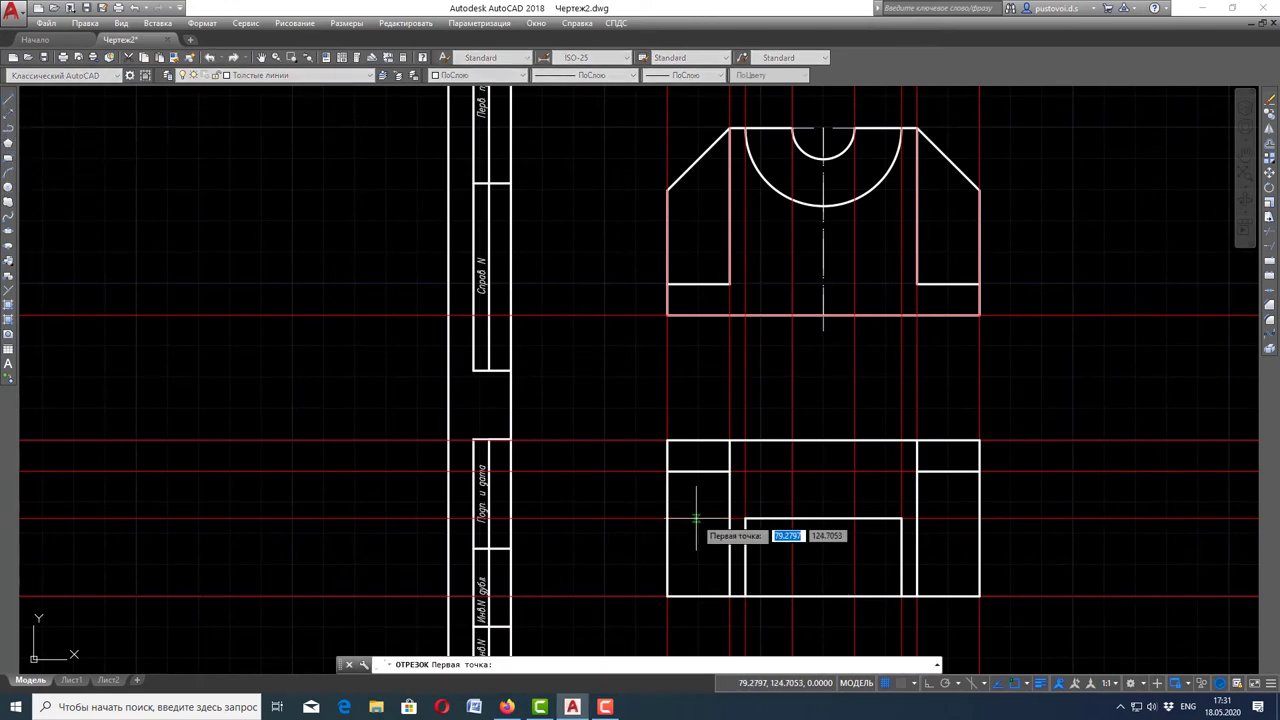
{"action": "left_click", "coordinate": [792, 518]}
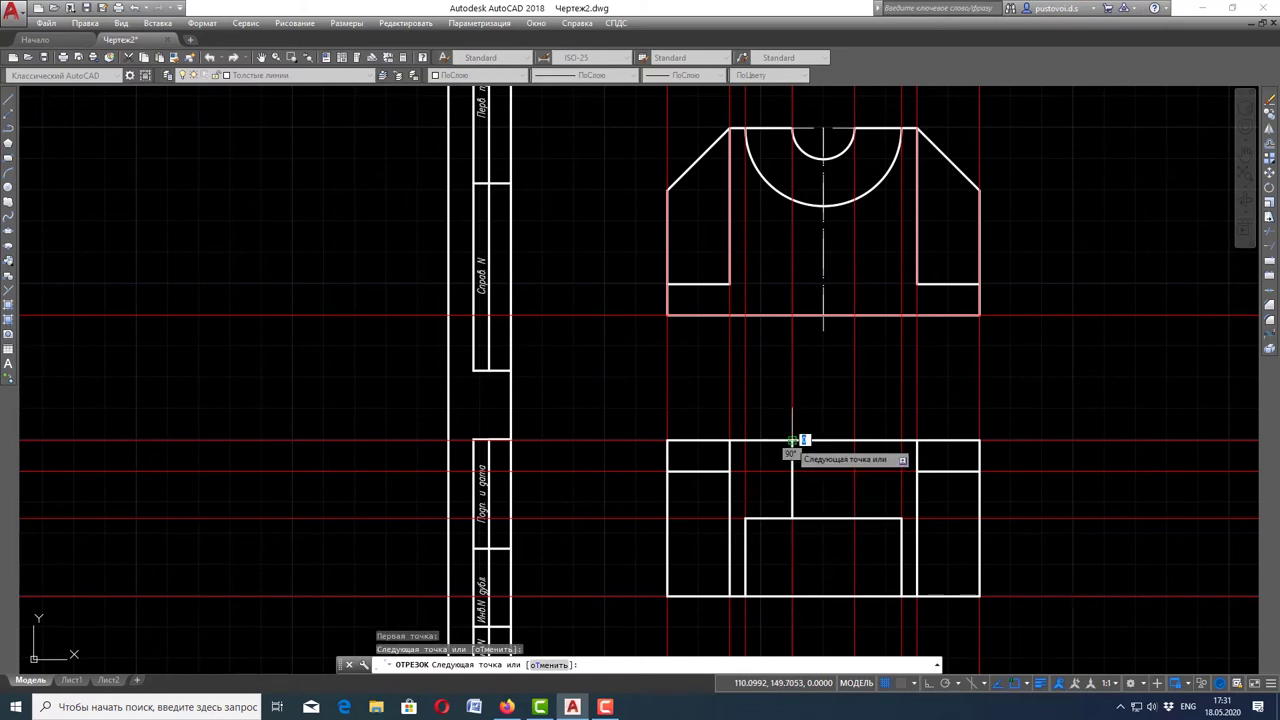
{"action": "left_click", "coordinate": [792, 441]}
{"action": "key", "text": "Escape"}
{"action": "left_click", "coordinate": [9, 103]}
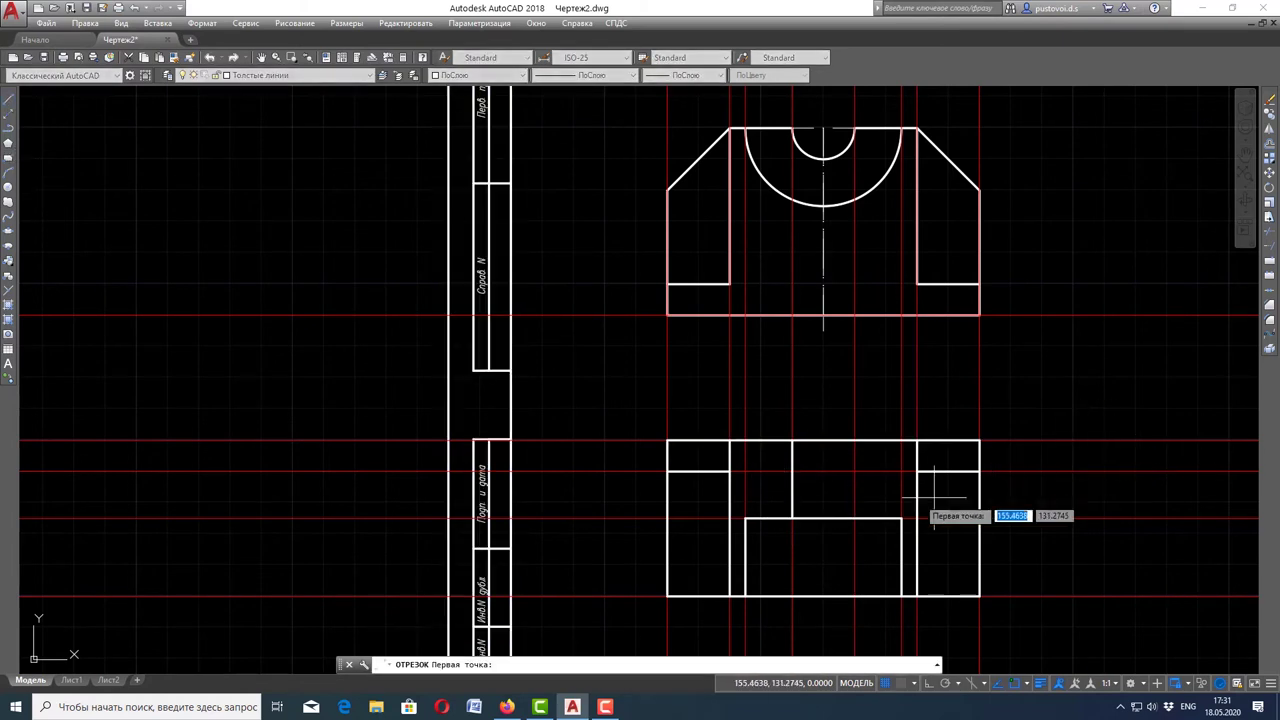
{"action": "left_click", "coordinate": [854, 518]}
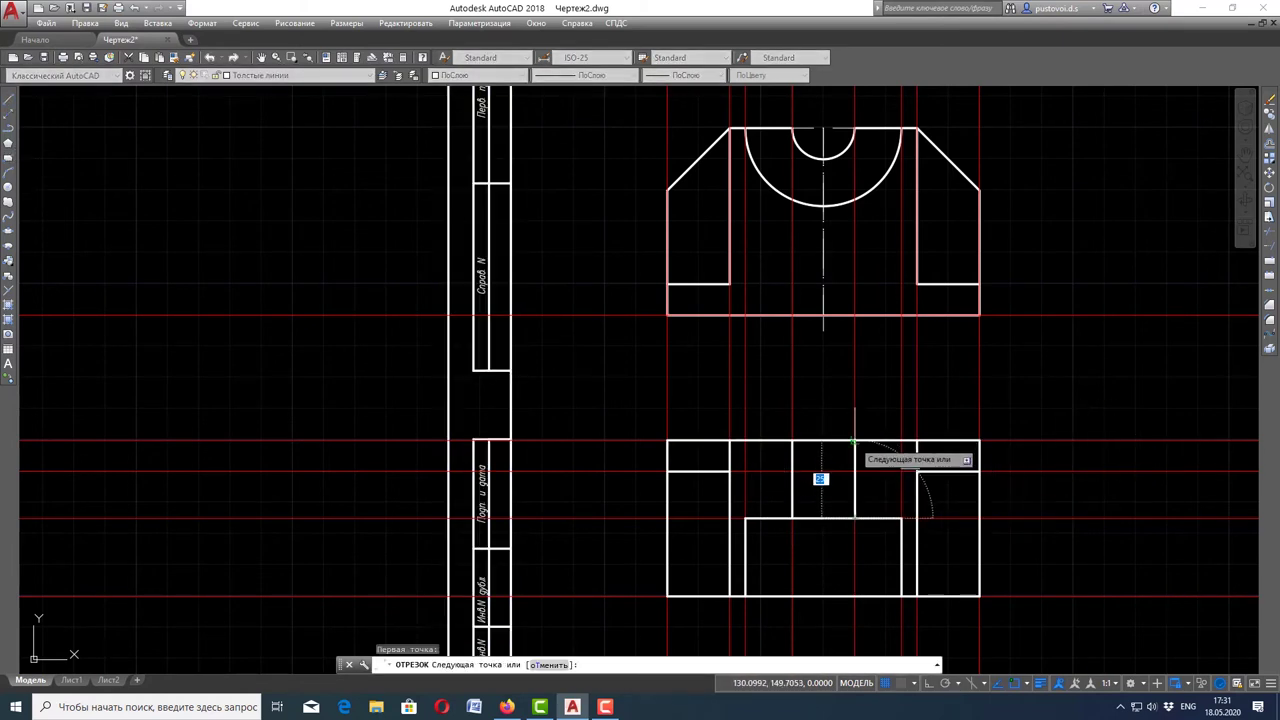
{"action": "left_click", "coordinate": [854, 441]}
{"action": "key", "text": "Escape"}
{"action": "scroll", "coordinate": [853, 440], "scroll_direction": "down", "scroll_amount": 2}
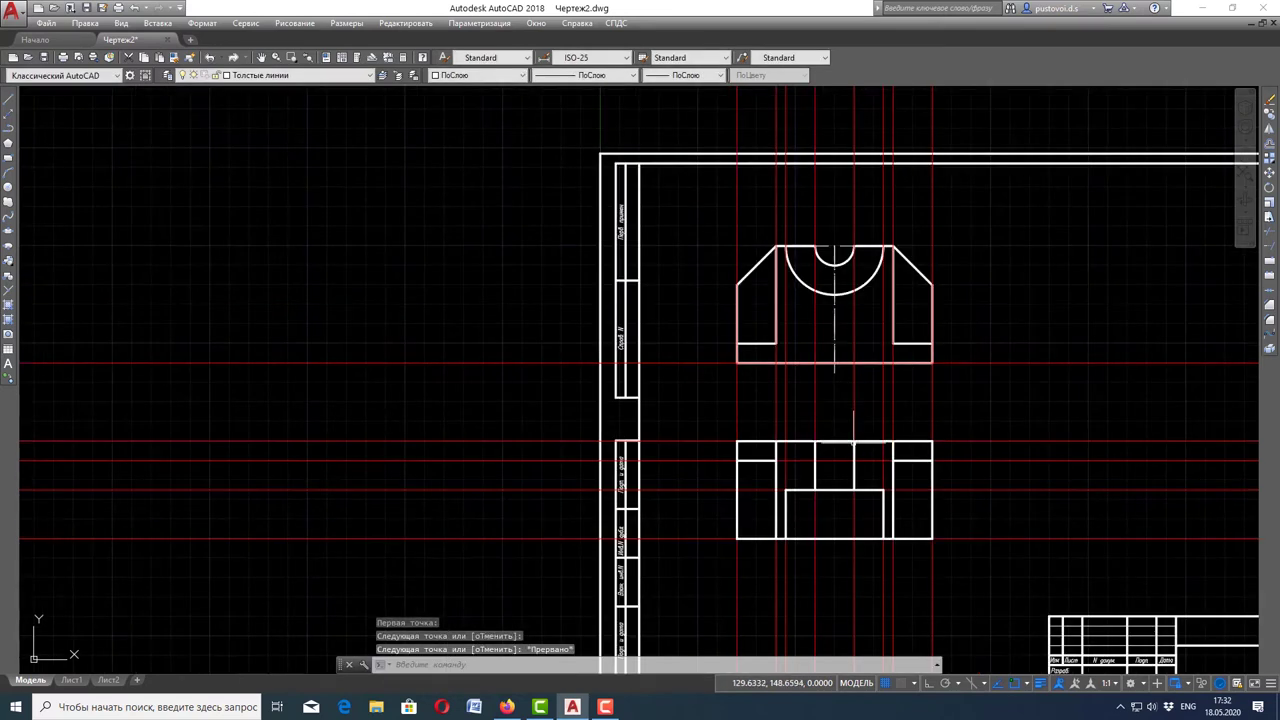
- On layer Осевые линии, draw a vertical centre line through the top view, extending it 5 past the top
{"action": "left_click", "coordinate": [276, 76]}
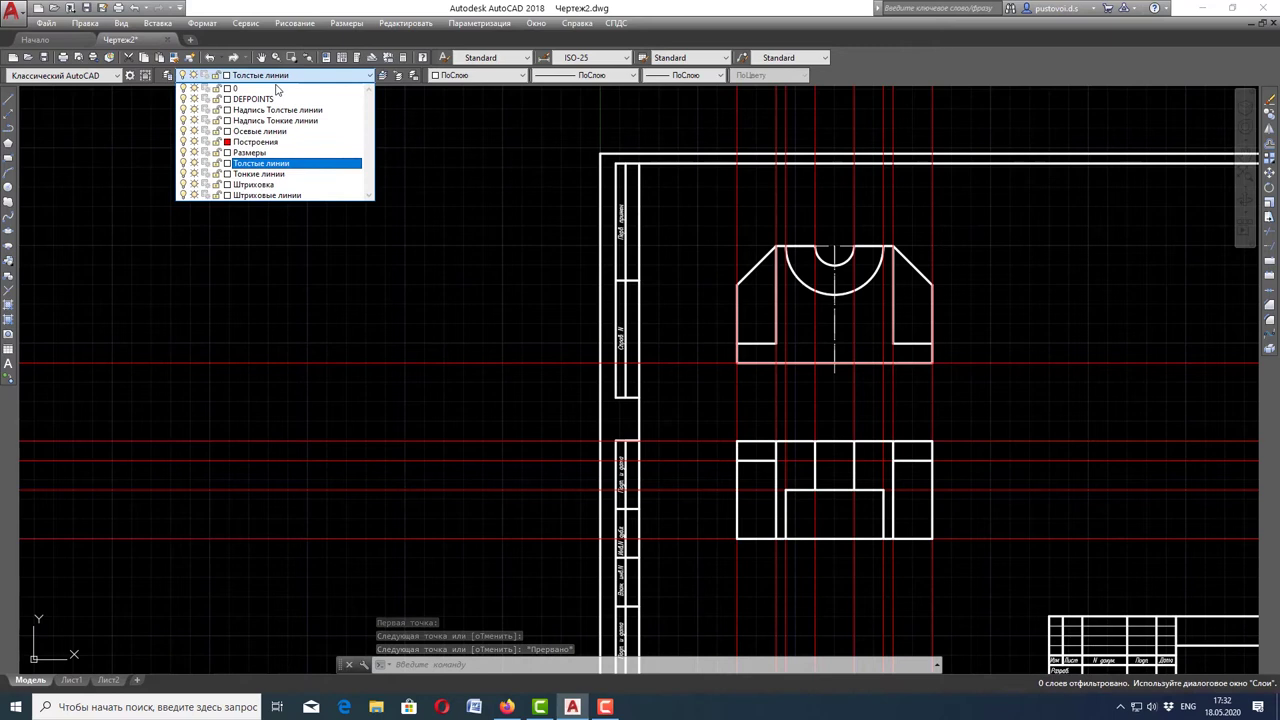
{"action": "left_click", "coordinate": [260, 131]}
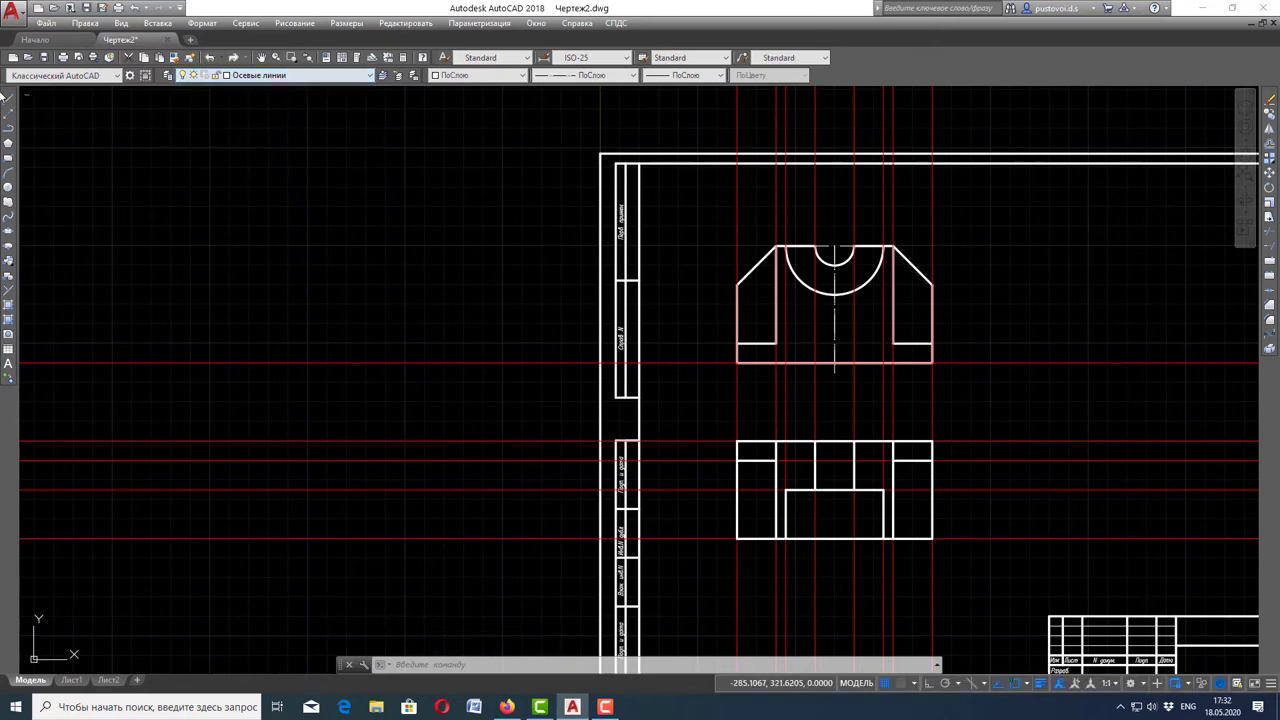
{"action": "left_click", "coordinate": [9, 105]}
{"action": "scroll", "coordinate": [986, 437], "scroll_direction": "up", "scroll_amount": 2}
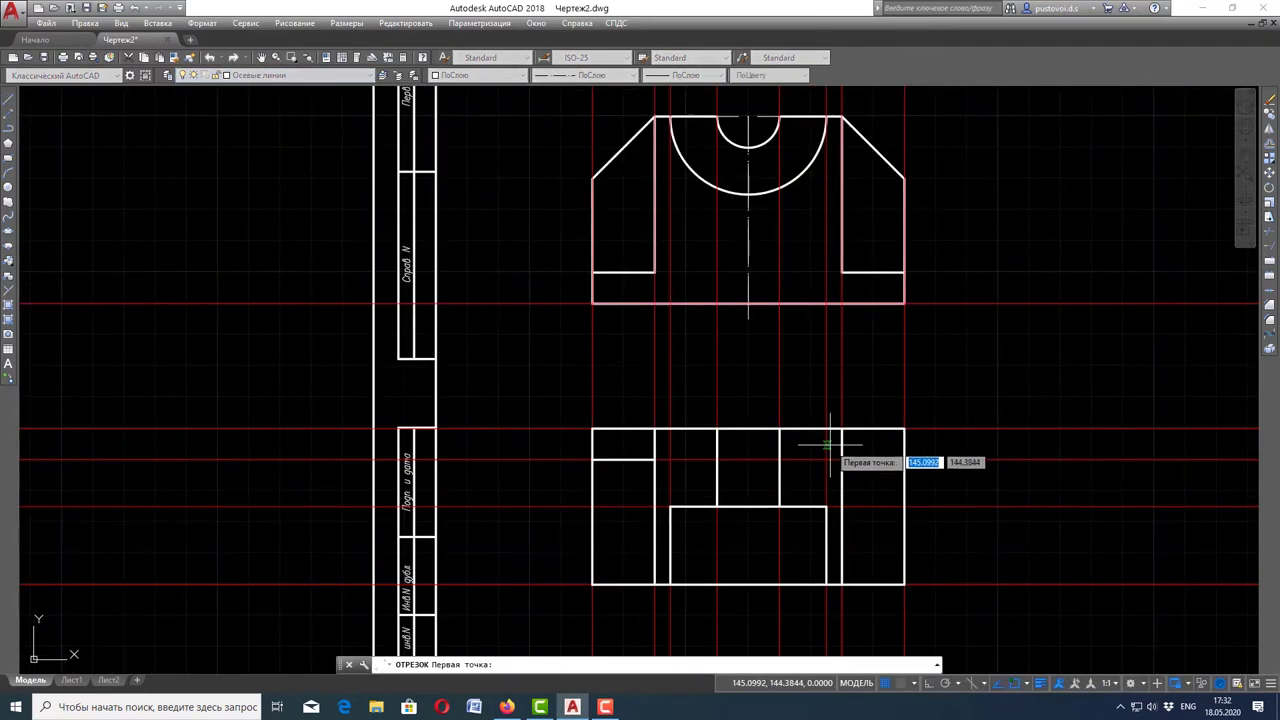
{"action": "left_click", "coordinate": [748, 431]}
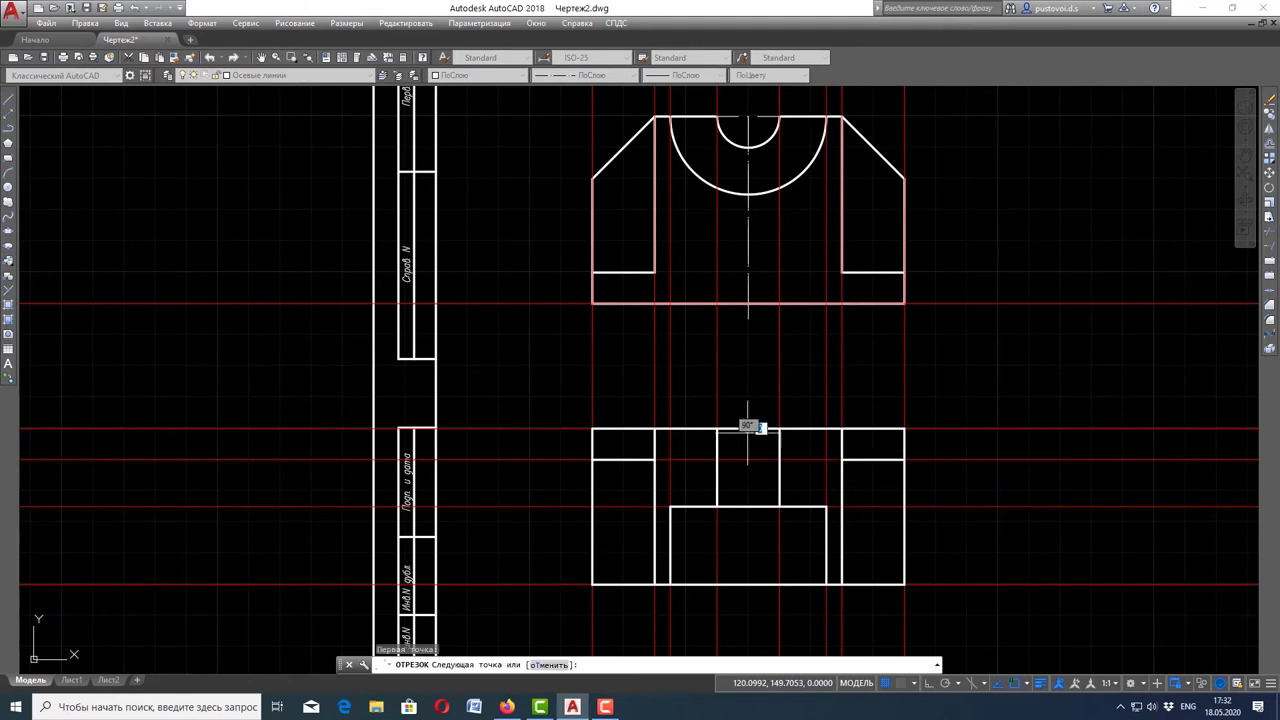
{"action": "left_click", "coordinate": [748, 584]}
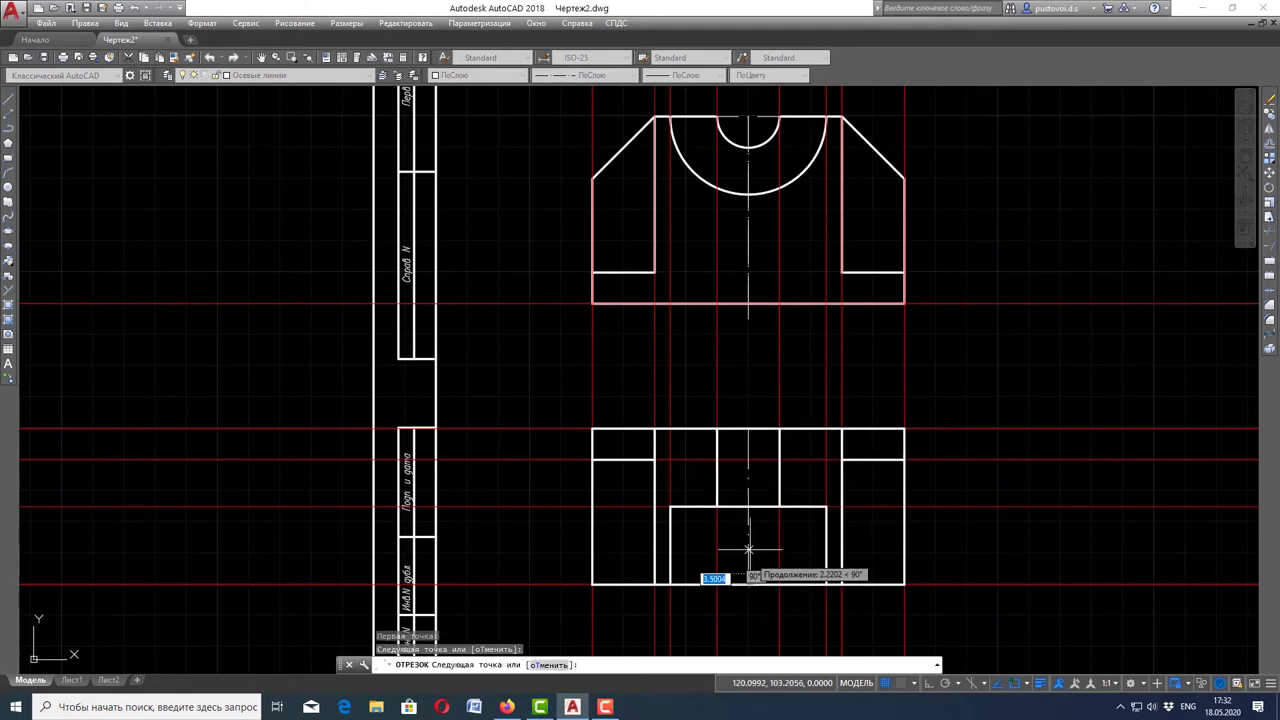
{"action": "key", "text": "Escape"}
{"action": "left_click", "coordinate": [748, 537]}
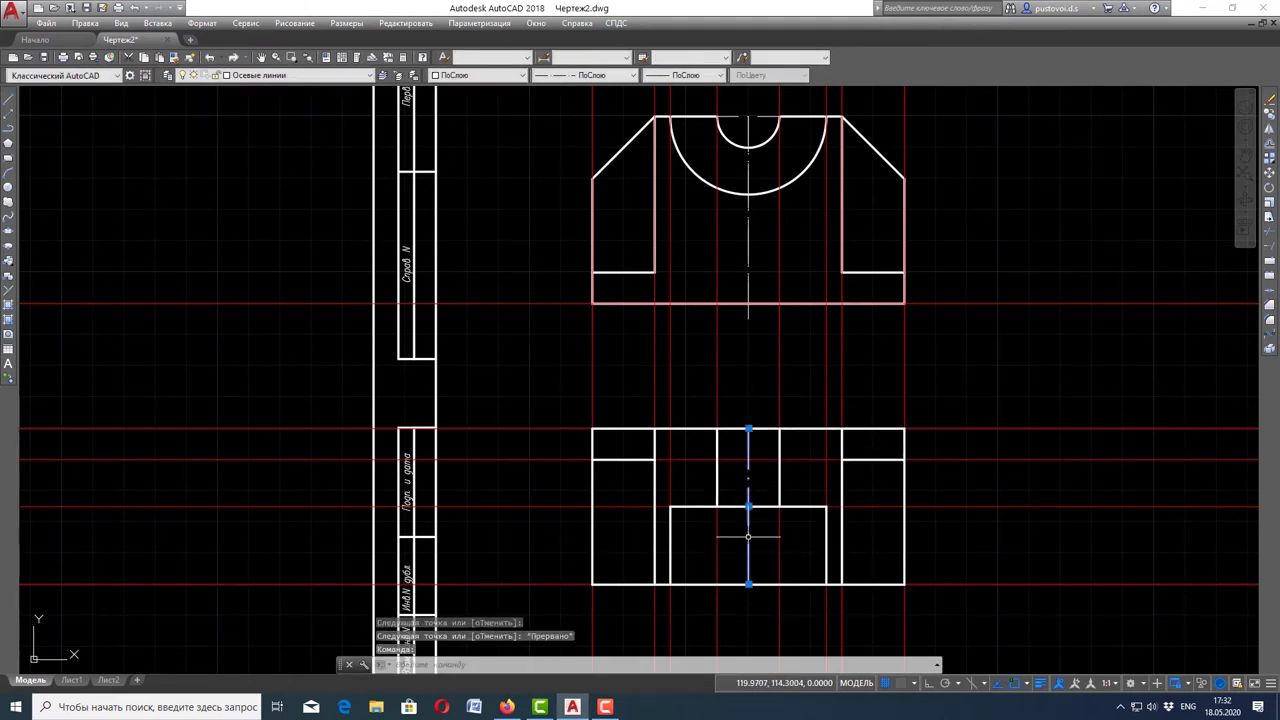
{"action": "left_click", "coordinate": [748, 430]}
{"action": "key", "text": "Return"}
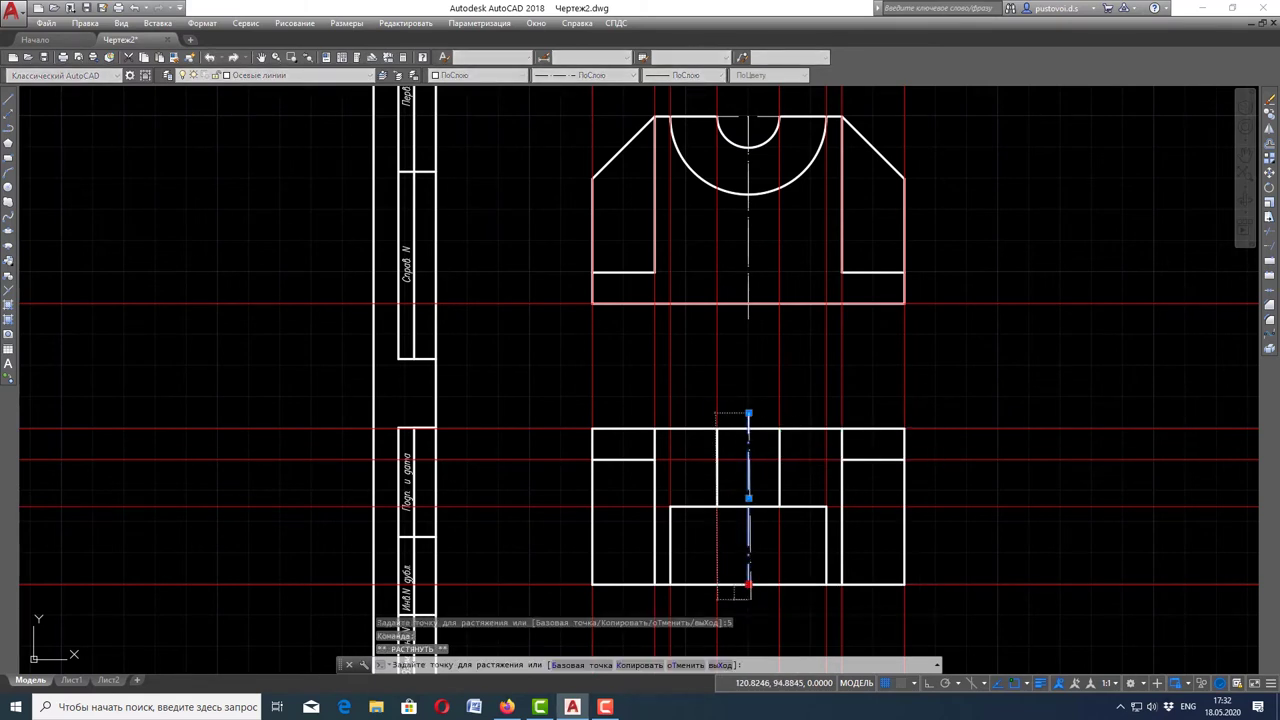
{"action": "key", "text": "Escape"}
{"action": "scroll", "coordinate": [774, 437], "scroll_direction": "down", "scroll_amount": 2}
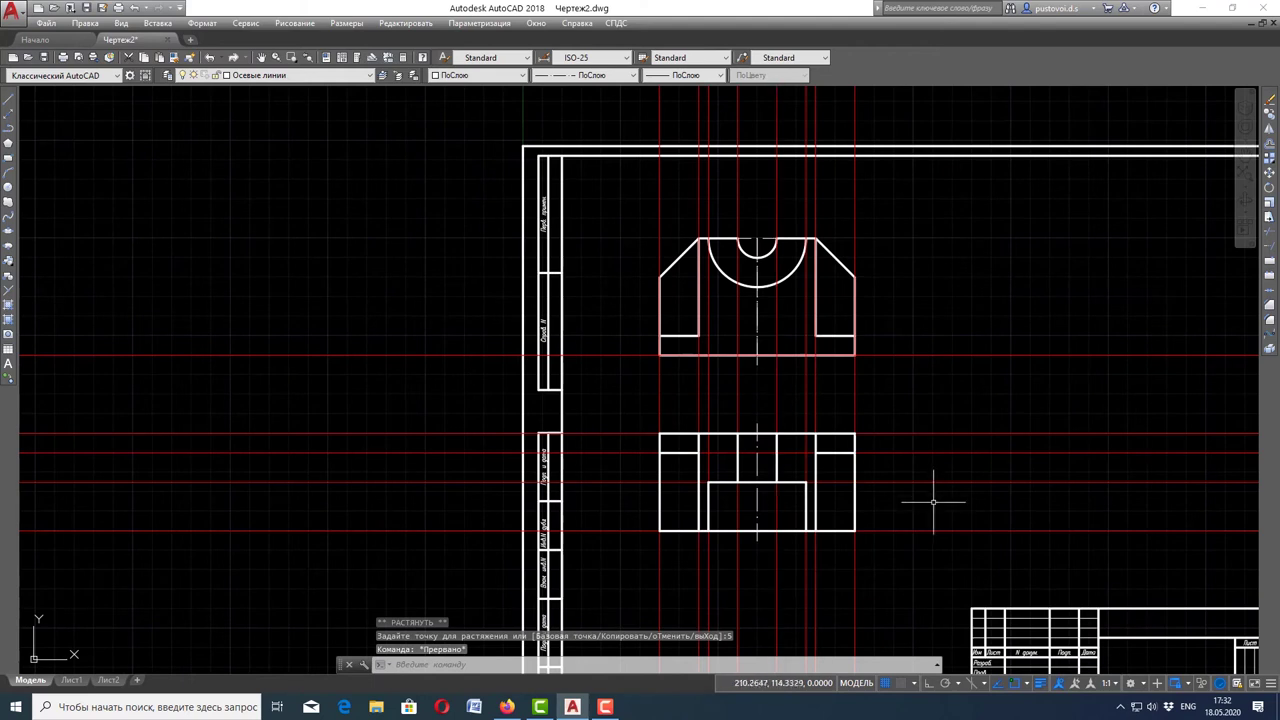
- Offset the front view's right vertical construction line 40 units right, then check the part 30 reference
{"action": "scroll", "coordinate": [934, 503], "scroll_direction": "down", "scroll_amount": 3}
{"action": "scroll", "coordinate": [1184, 366], "scroll_direction": "up", "scroll_amount": 3}
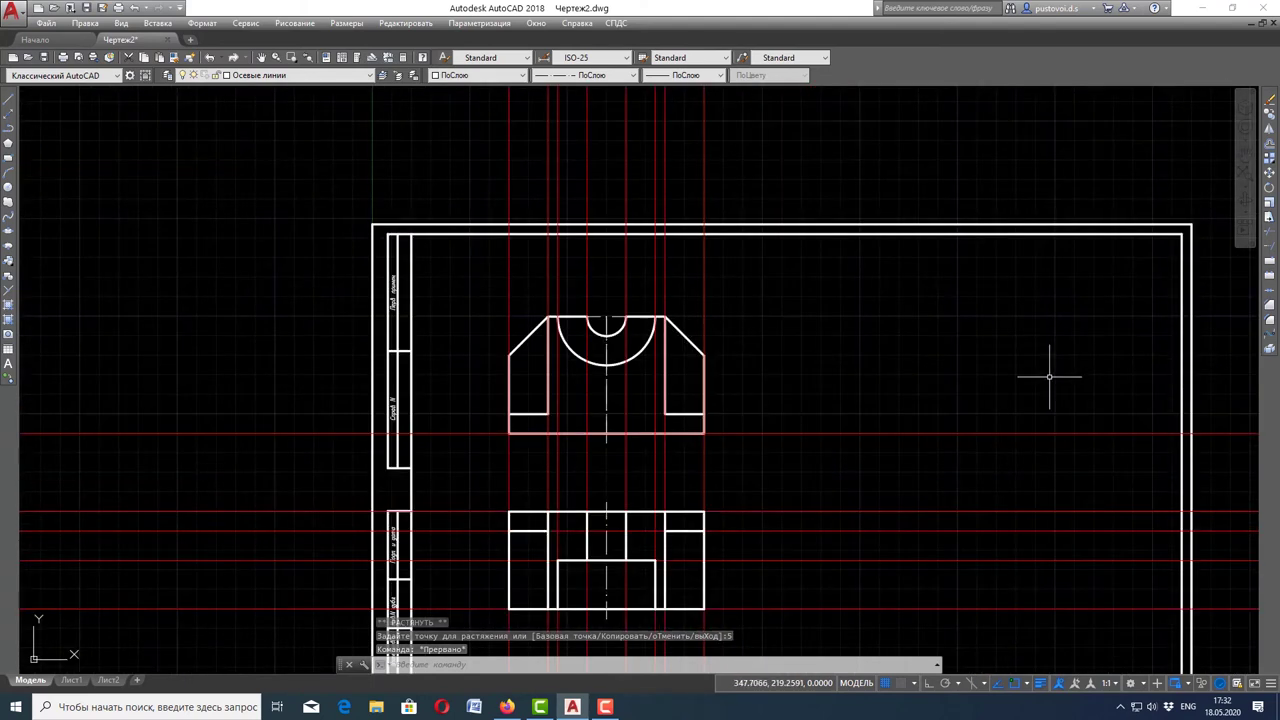
{"action": "scroll", "coordinate": [1049, 377], "scroll_direction": "down", "scroll_amount": 2}
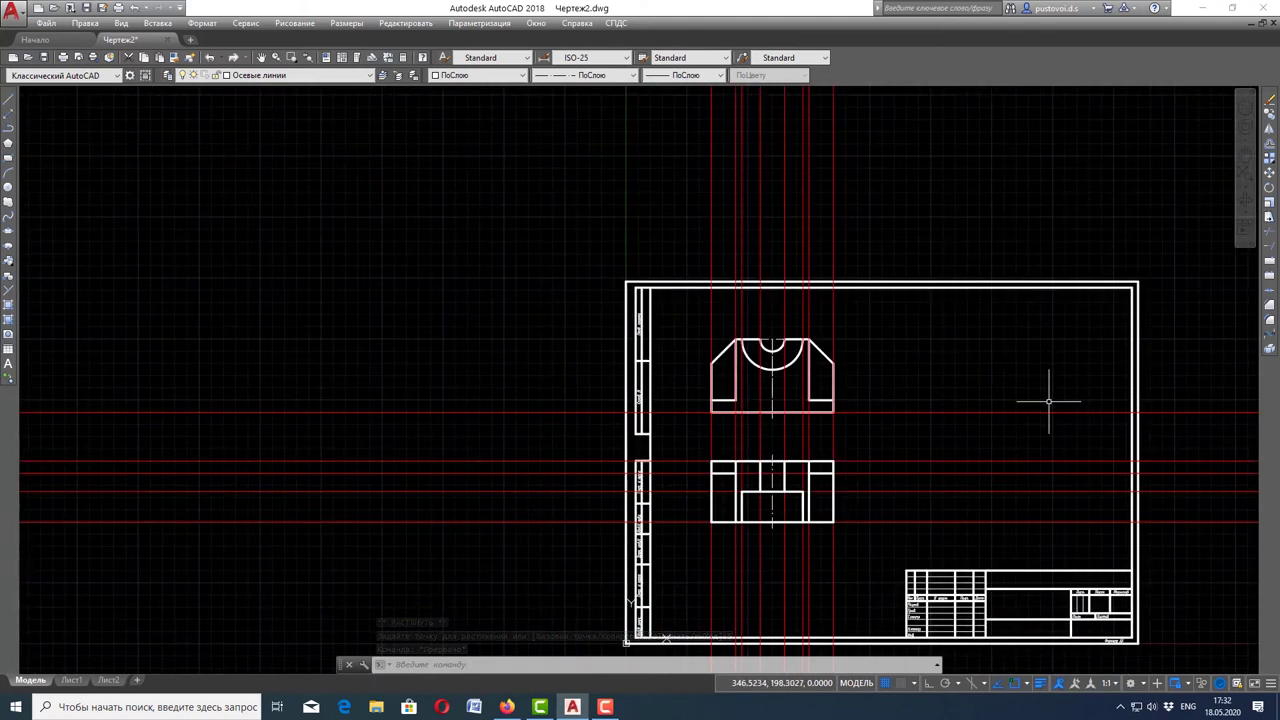
{"action": "scroll", "coordinate": [1049, 401], "scroll_direction": "up", "scroll_amount": 2}
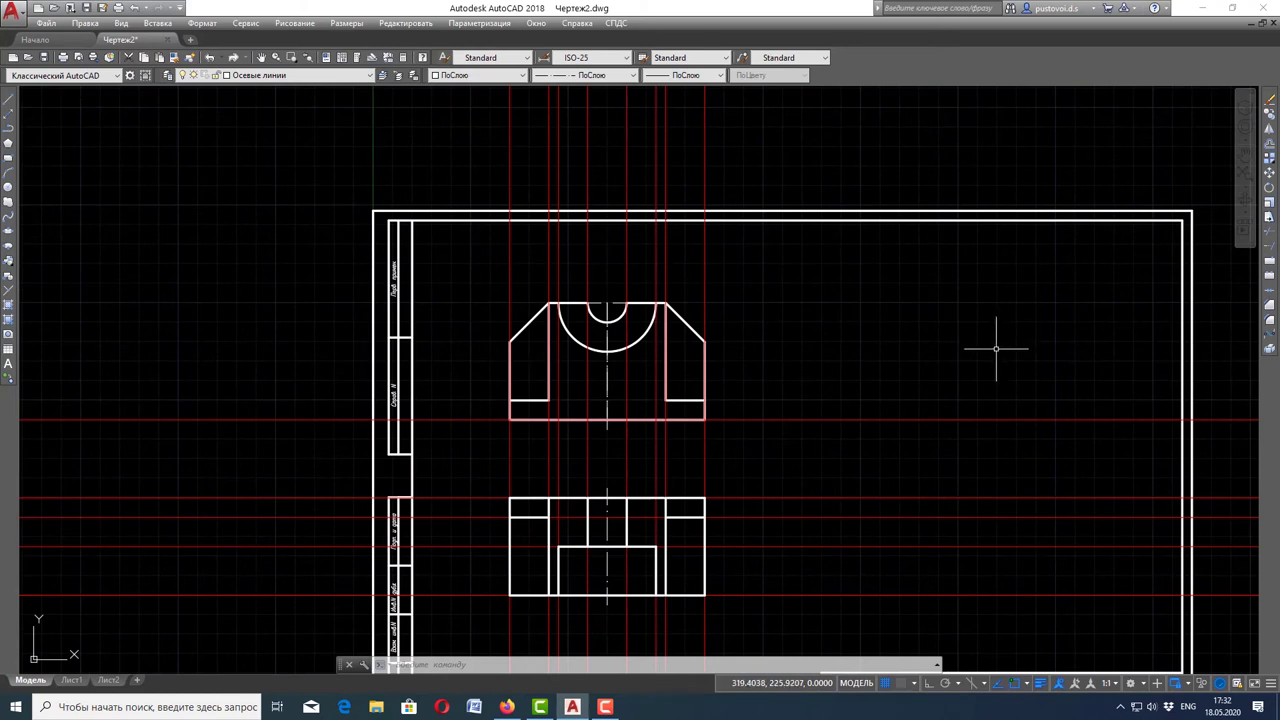
{"action": "scroll", "coordinate": [990, 349], "scroll_direction": "down", "scroll_amount": 2}
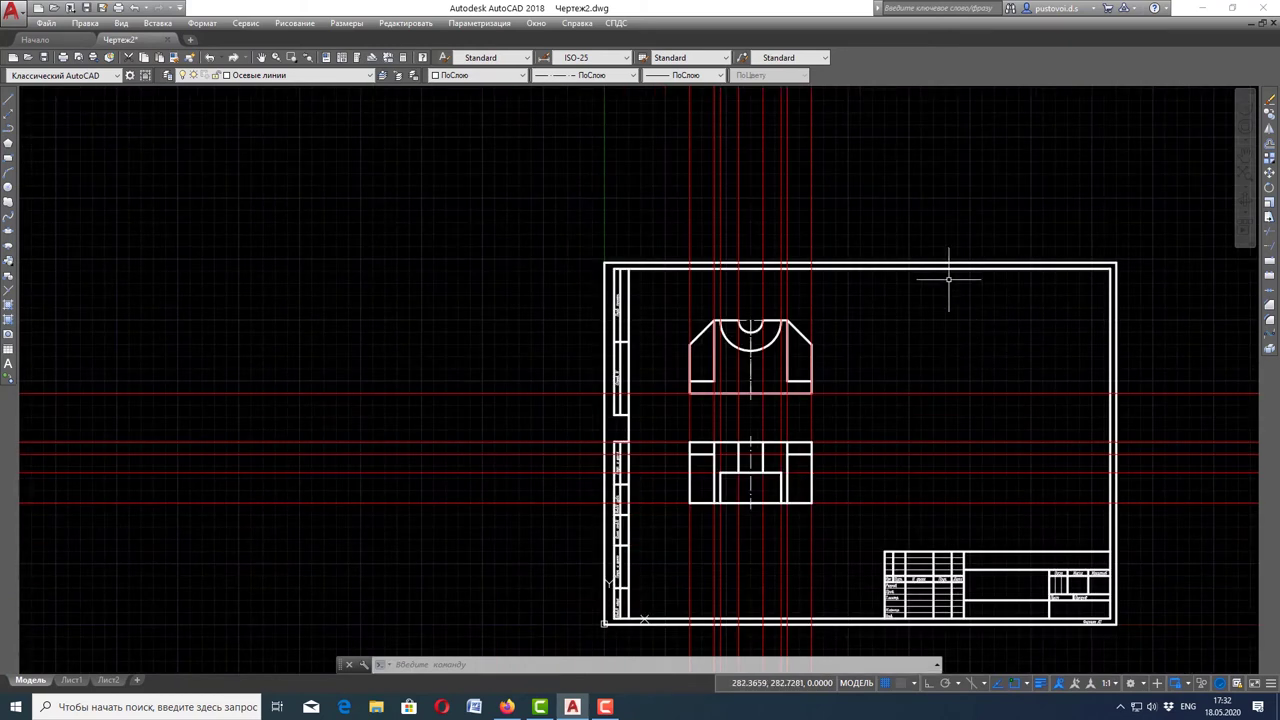
{"action": "scroll", "coordinate": [1120, 254], "scroll_direction": "up", "scroll_amount": 2}
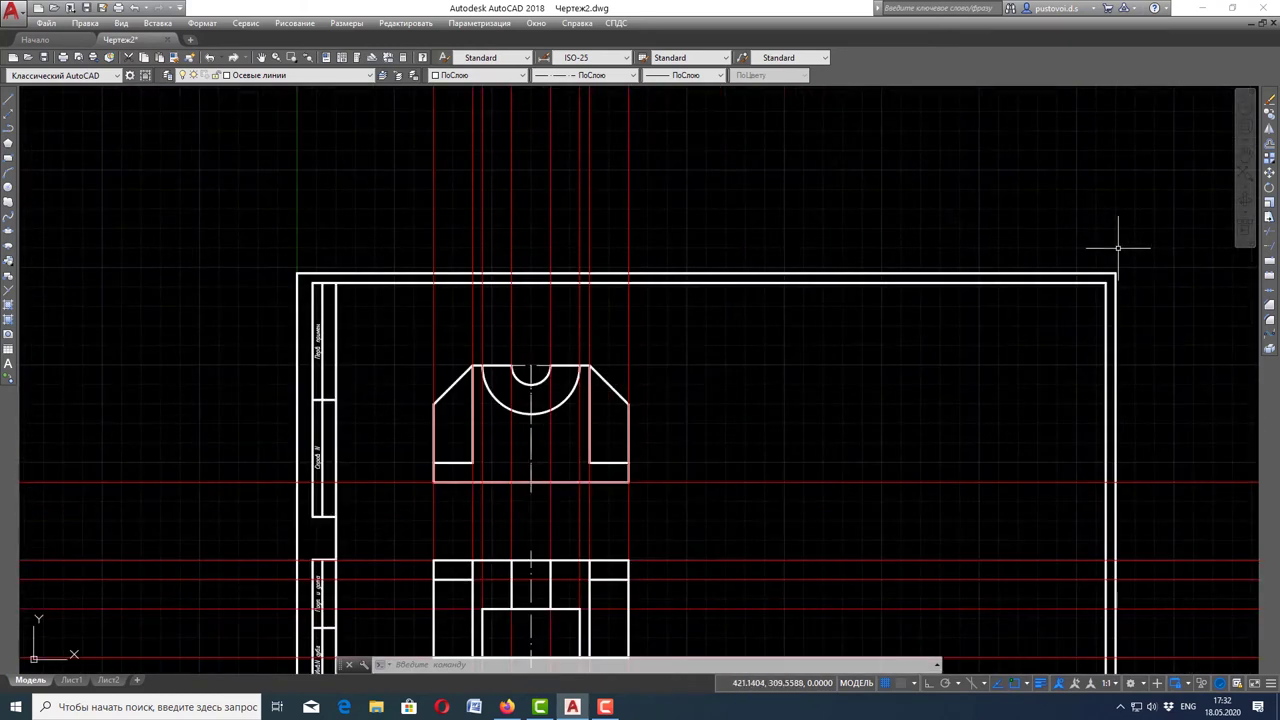
{"action": "left_click", "coordinate": [1271, 142]}
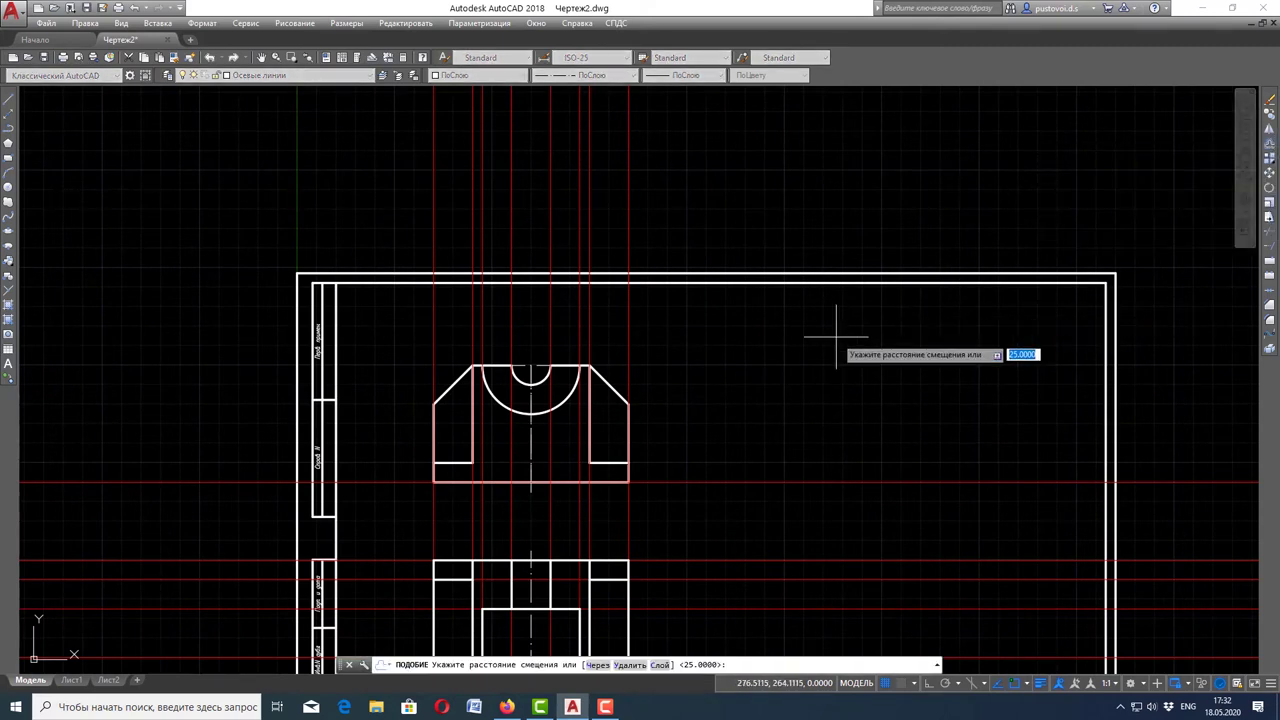
{"action": "type", "text": "40"}
{"action": "key", "text": "Return"}
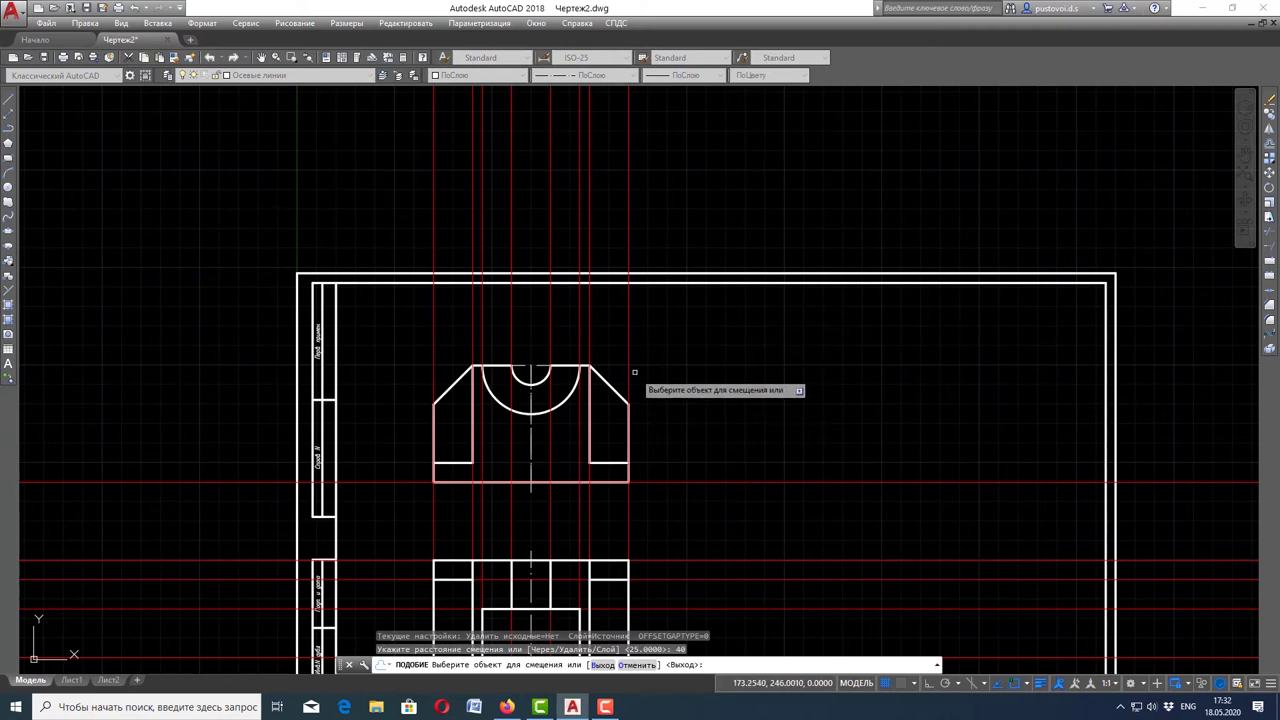
{"action": "left_click", "coordinate": [630, 372]}
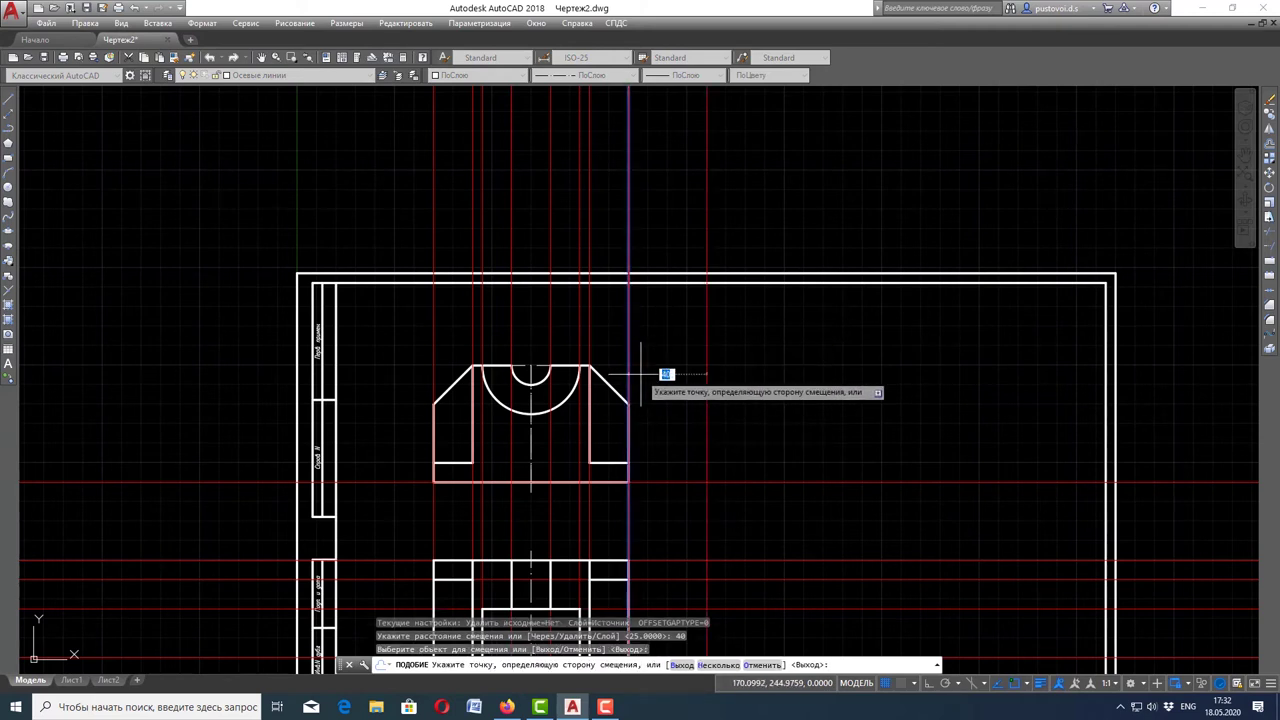
{"action": "left_click", "coordinate": [795, 372]}
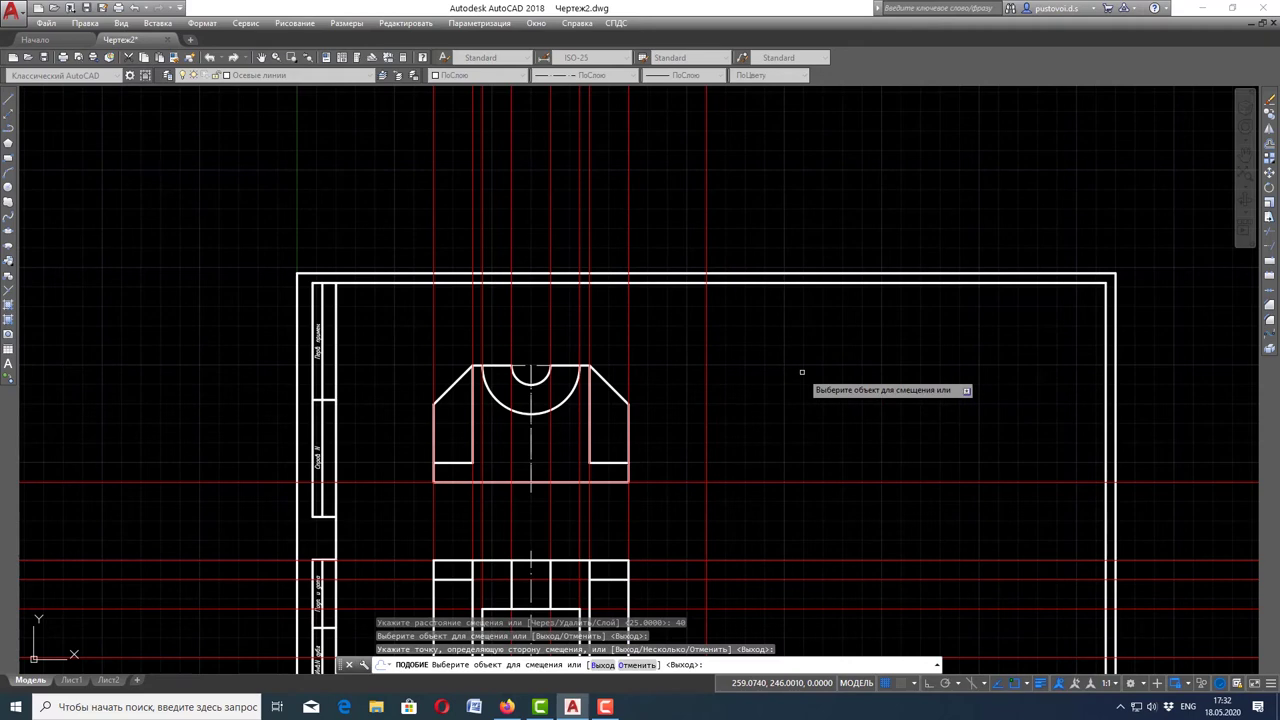
{"action": "left_click", "coordinate": [507, 707]}
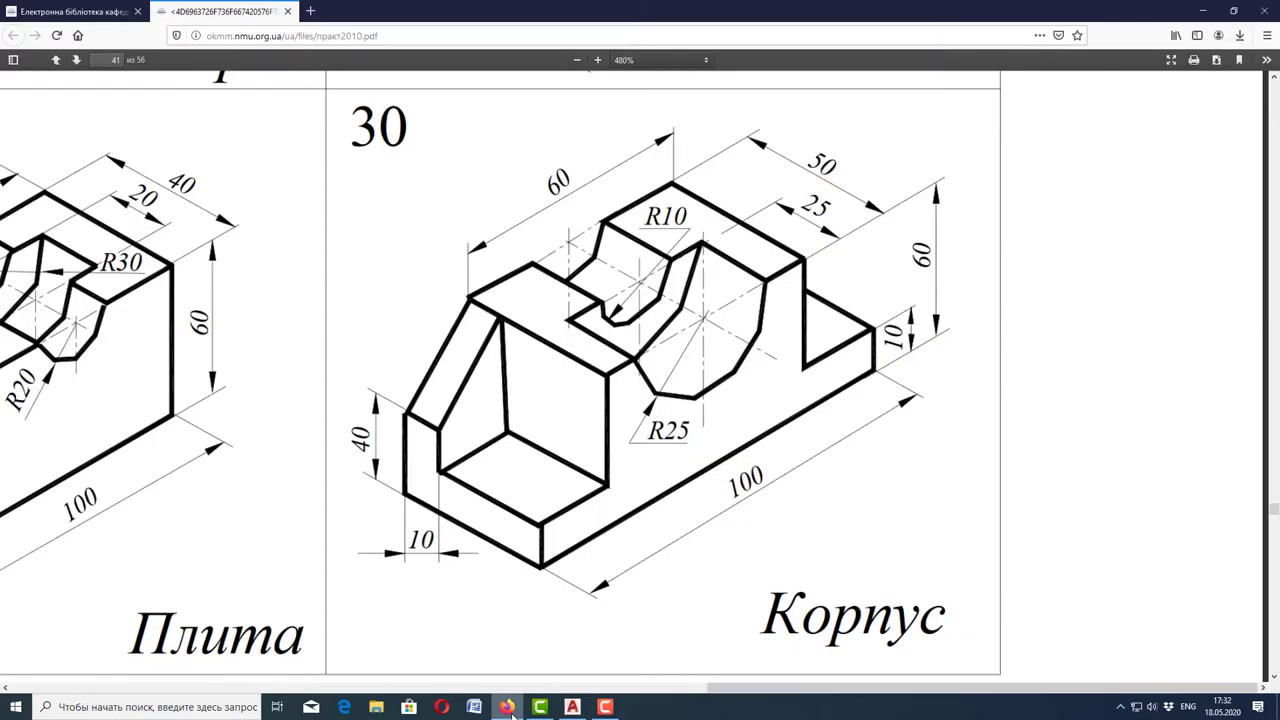
{"action": "left_click", "coordinate": [507, 707]}
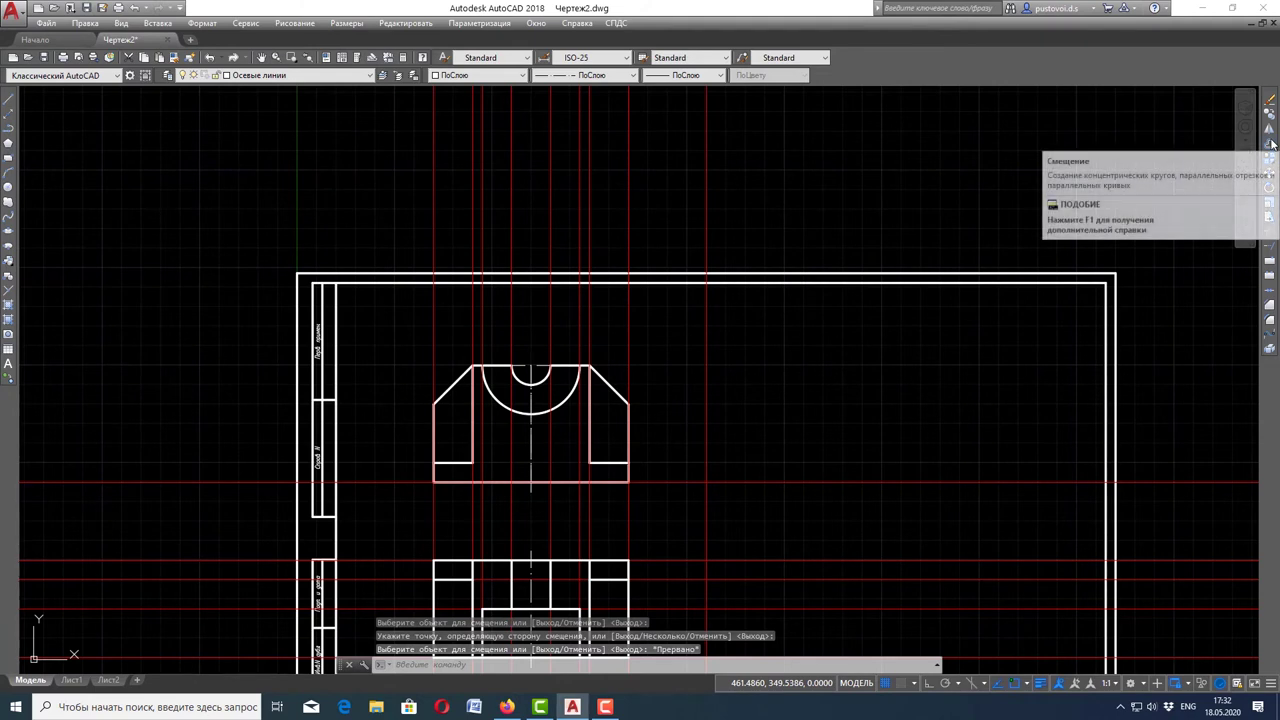
- Offset the 40-unit vertical construction line another 50 units to the right
{"action": "left_click", "coordinate": [1270, 144]}
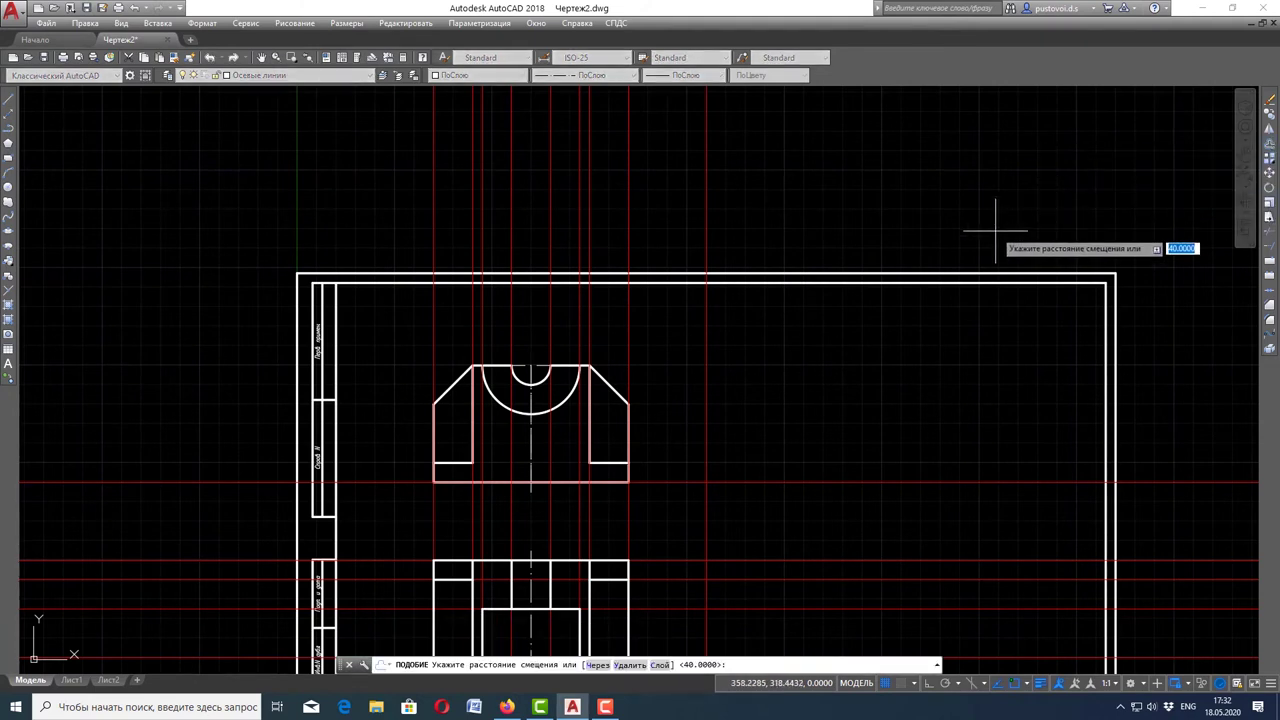
{"action": "type", "text": "50"}
{"action": "key", "text": "Return"}
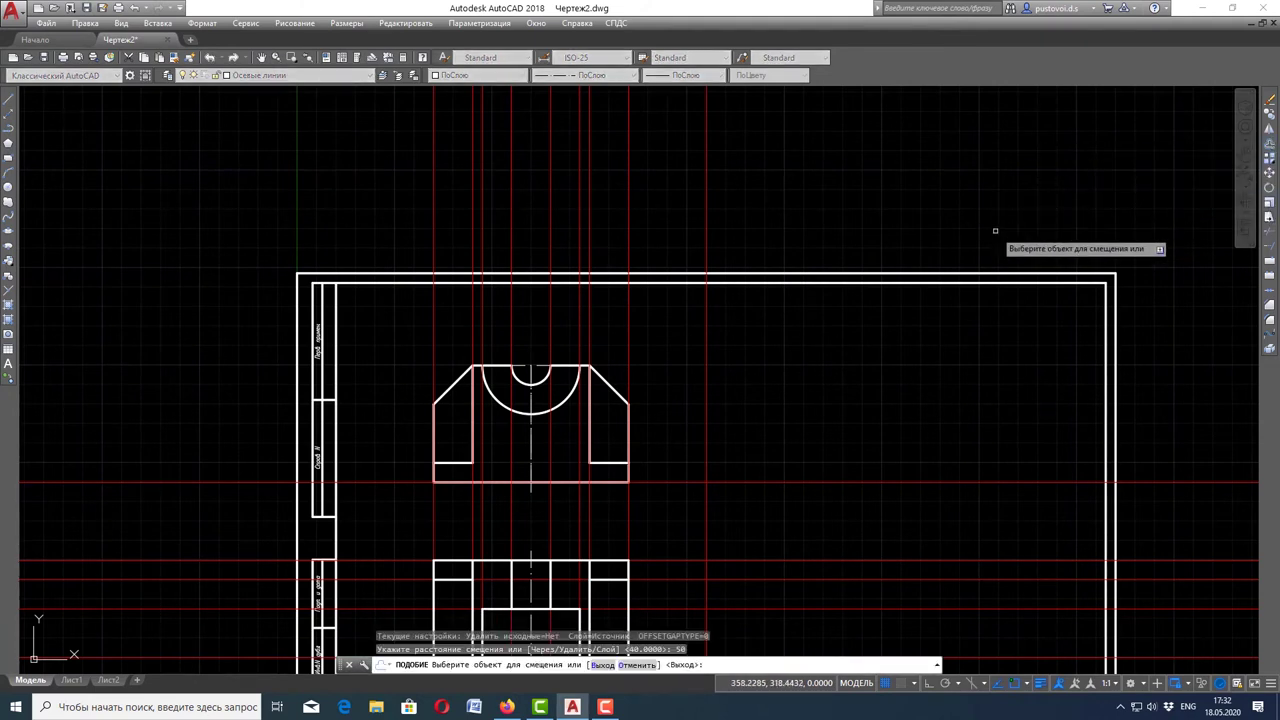
{"action": "left_click", "coordinate": [706, 373]}
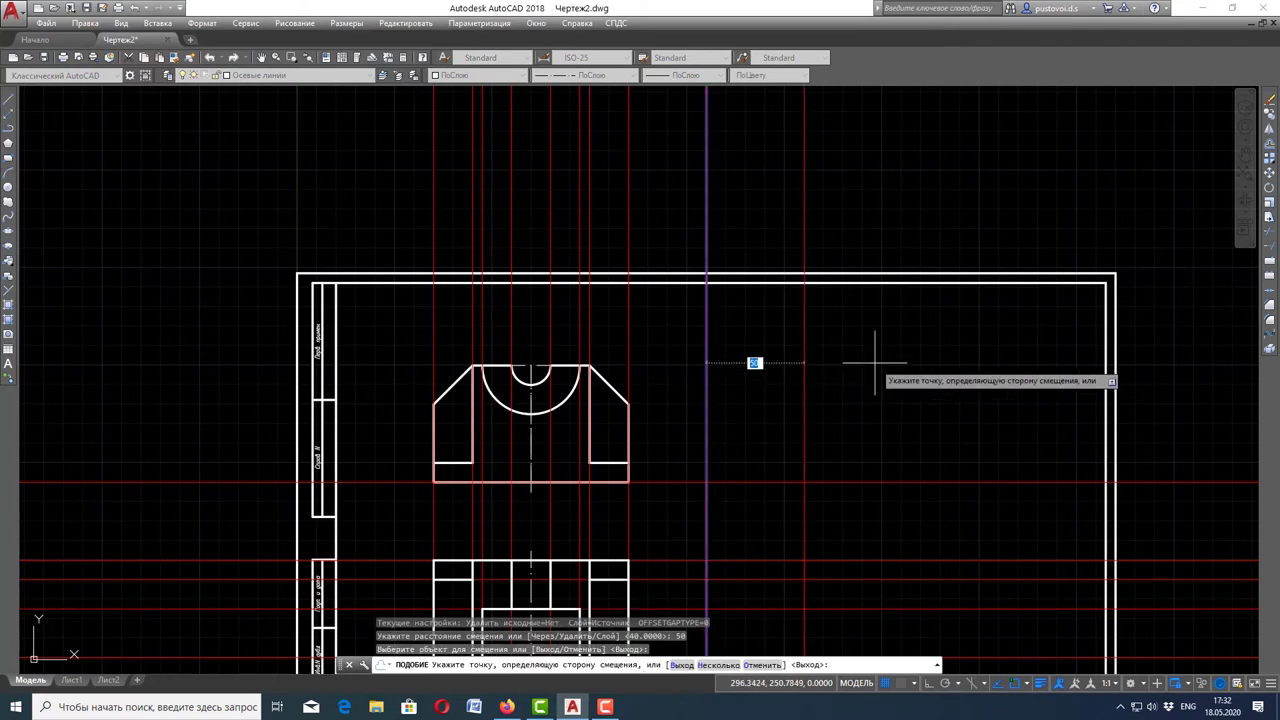
{"action": "left_click", "coordinate": [875, 362]}
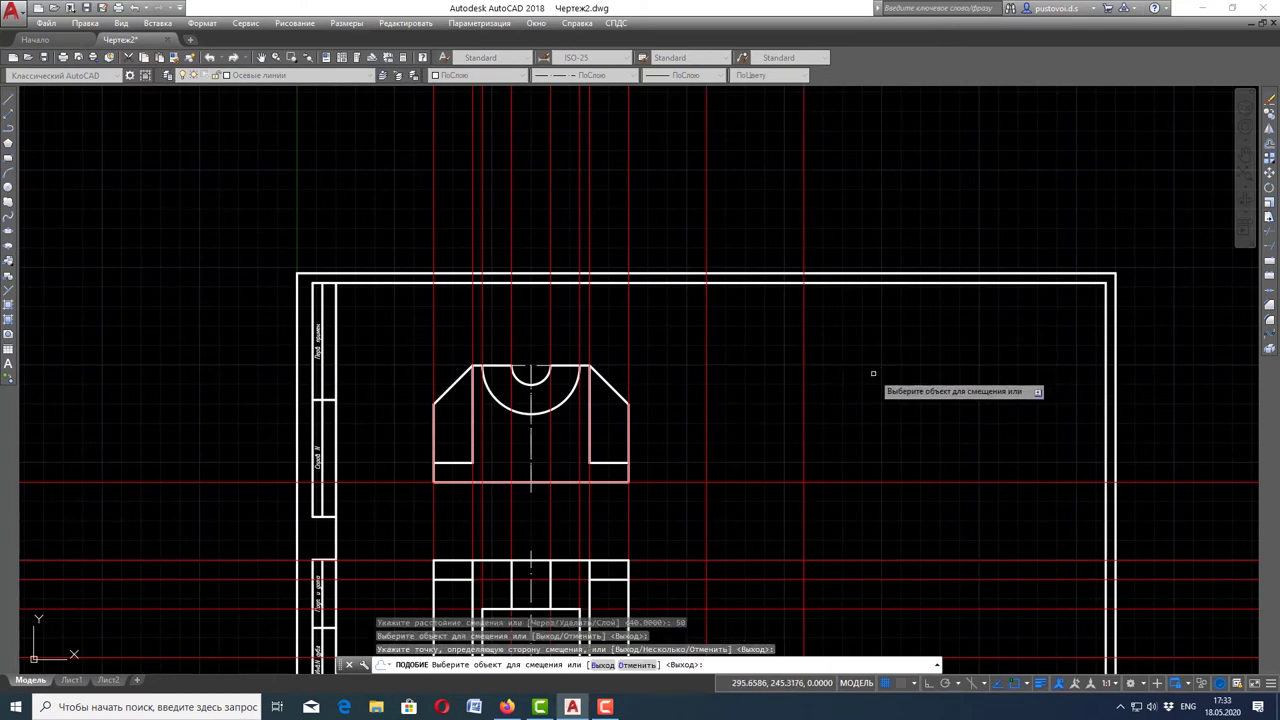
{"action": "key", "text": "Escape"}
- On layer Построения, add construction lines through the top-right corner and the small notch bottom
{"action": "left_click", "coordinate": [305, 76]}
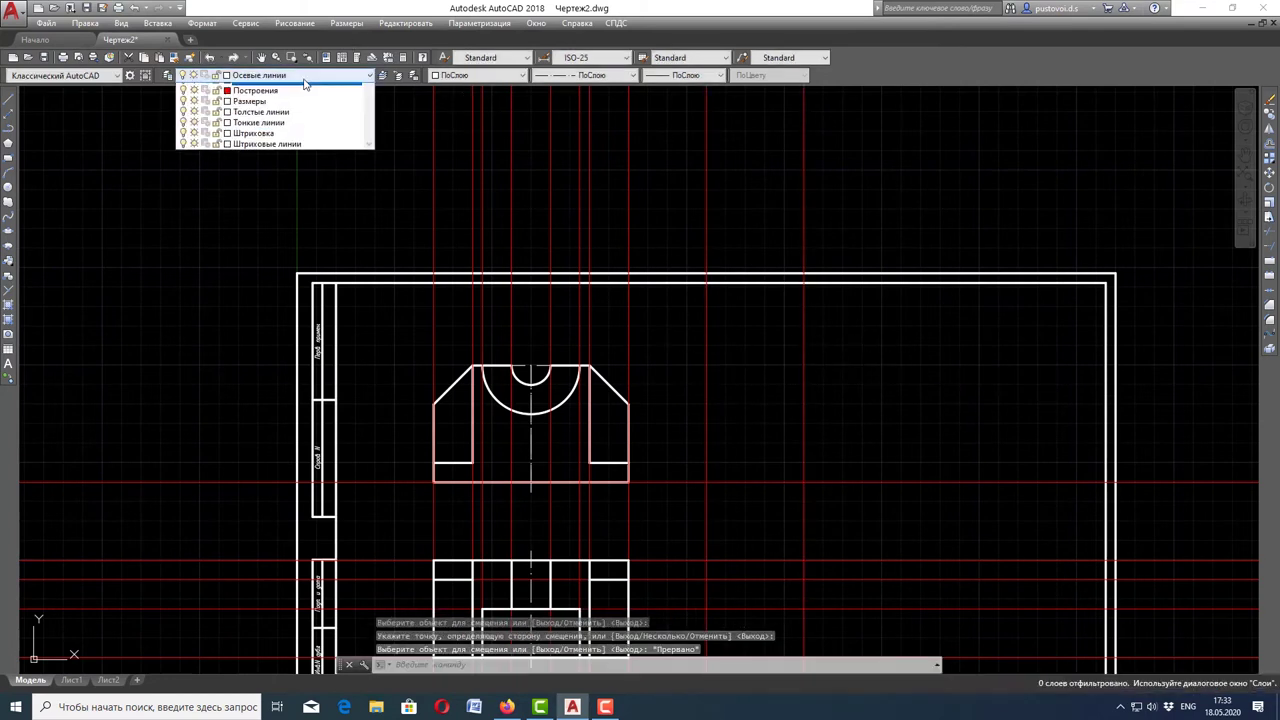
{"action": "left_click", "coordinate": [280, 137]}
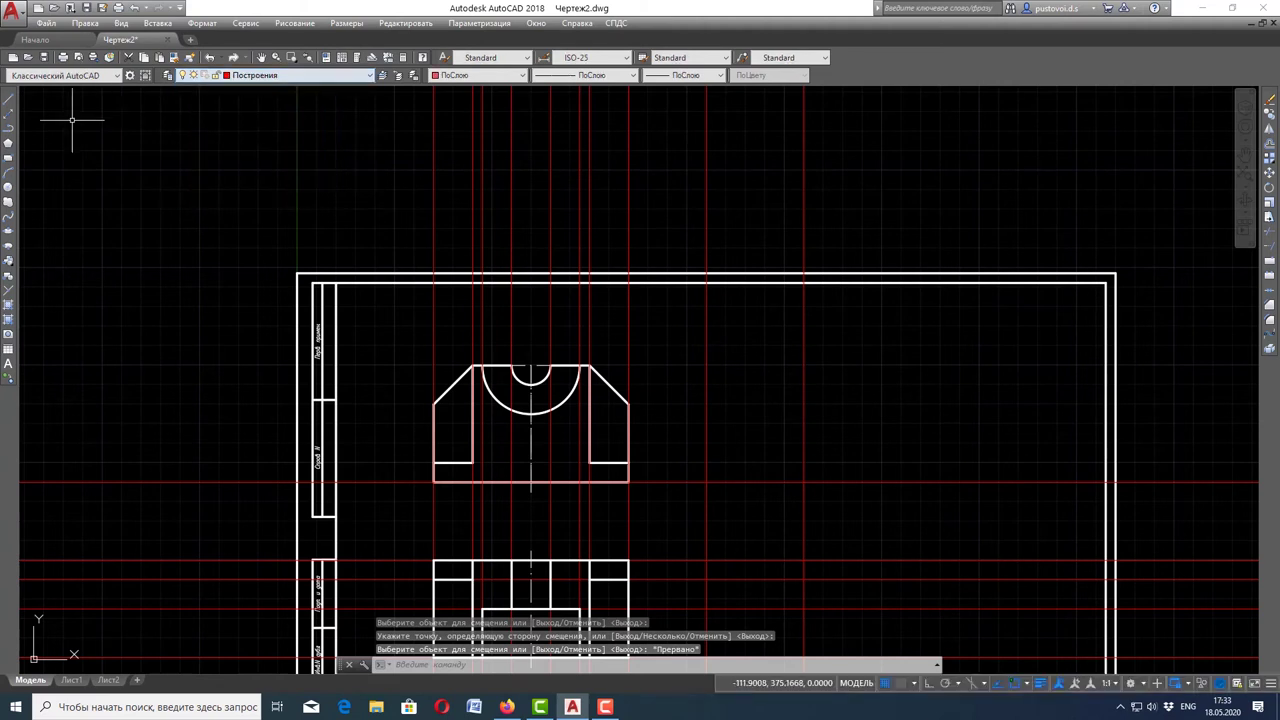
{"action": "left_click", "coordinate": [8, 111]}
{"action": "scroll", "coordinate": [660, 353], "scroll_direction": "up", "scroll_amount": 2}
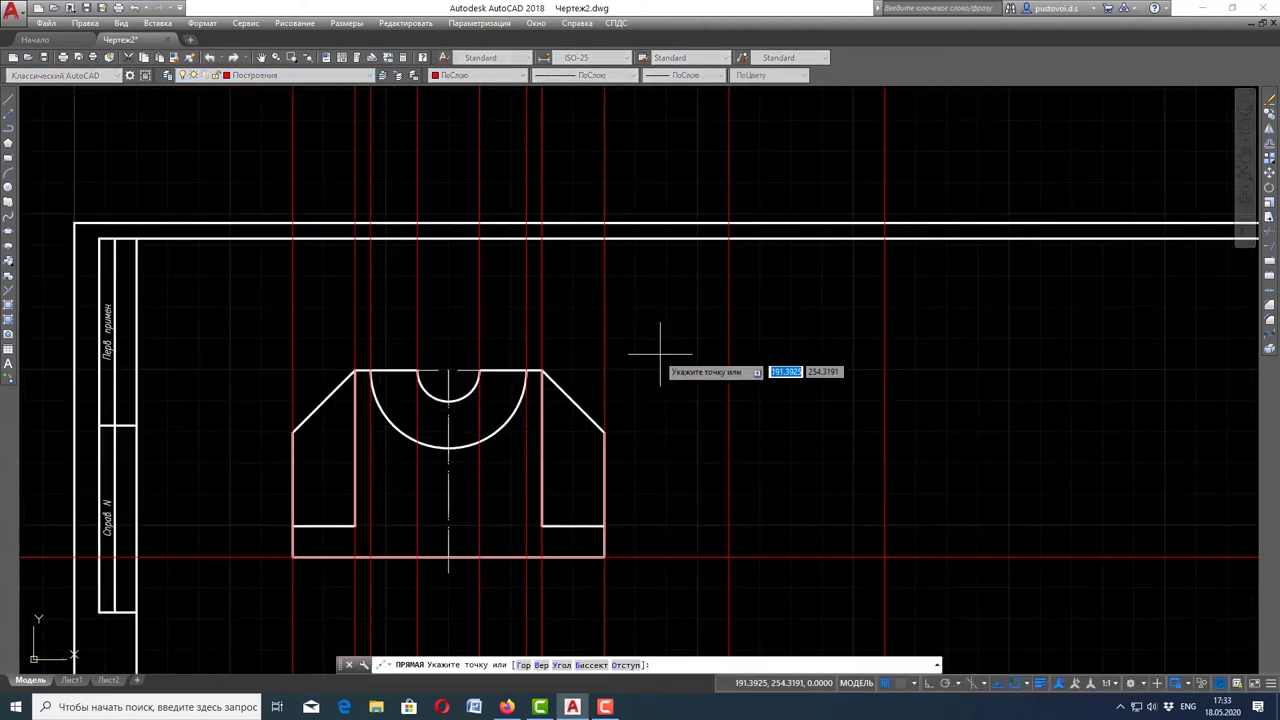
{"action": "left_click", "coordinate": [541, 371]}
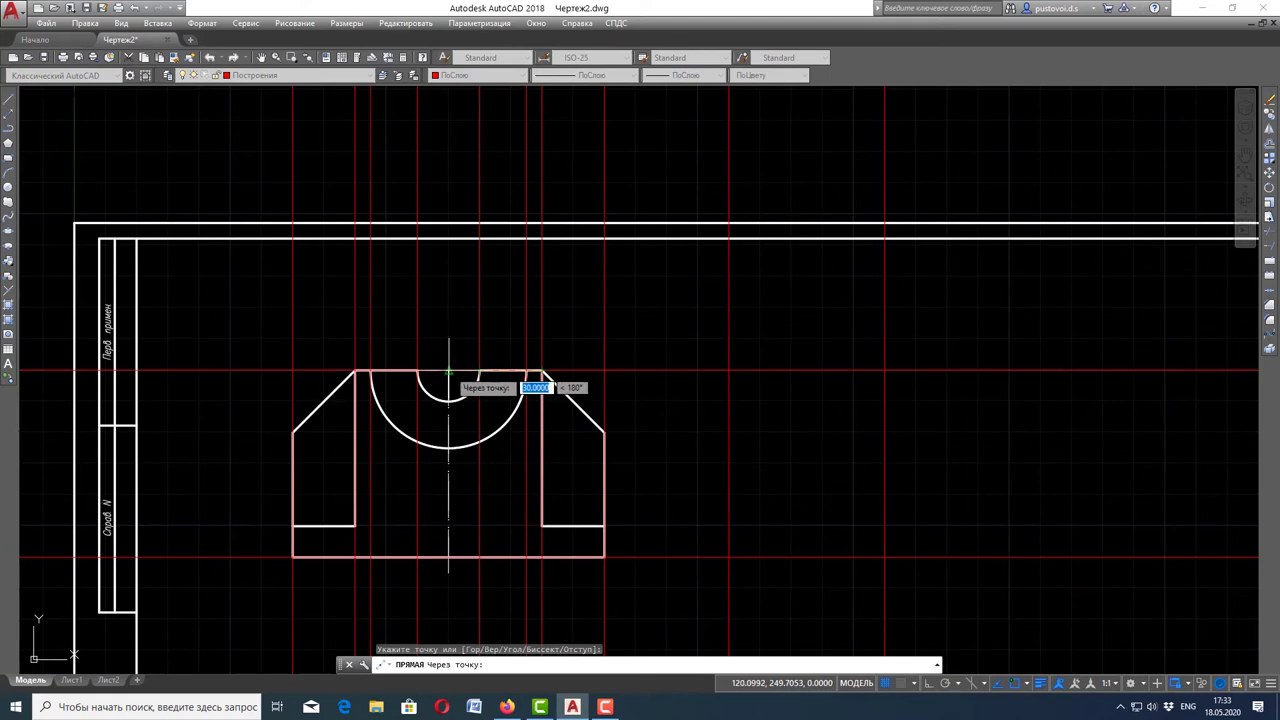
{"action": "left_click", "coordinate": [690, 425]}
{"action": "key", "text": "Escape"}
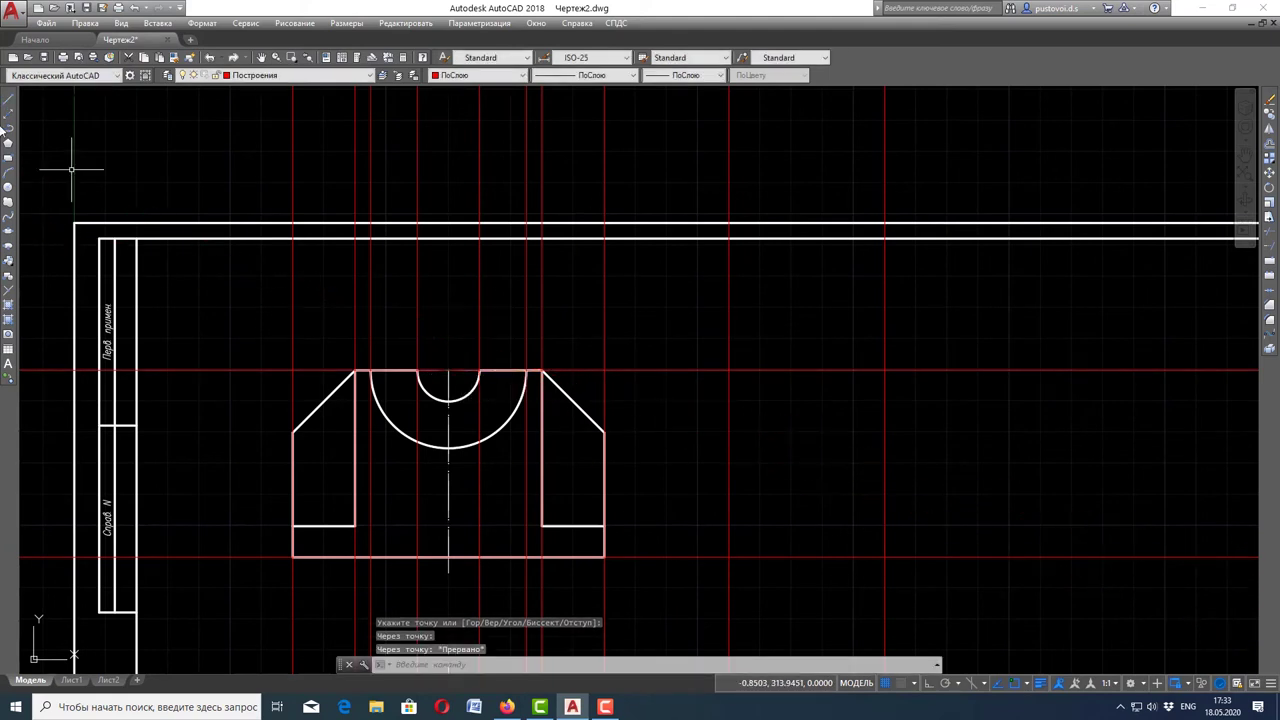
{"action": "key", "text": "space"}
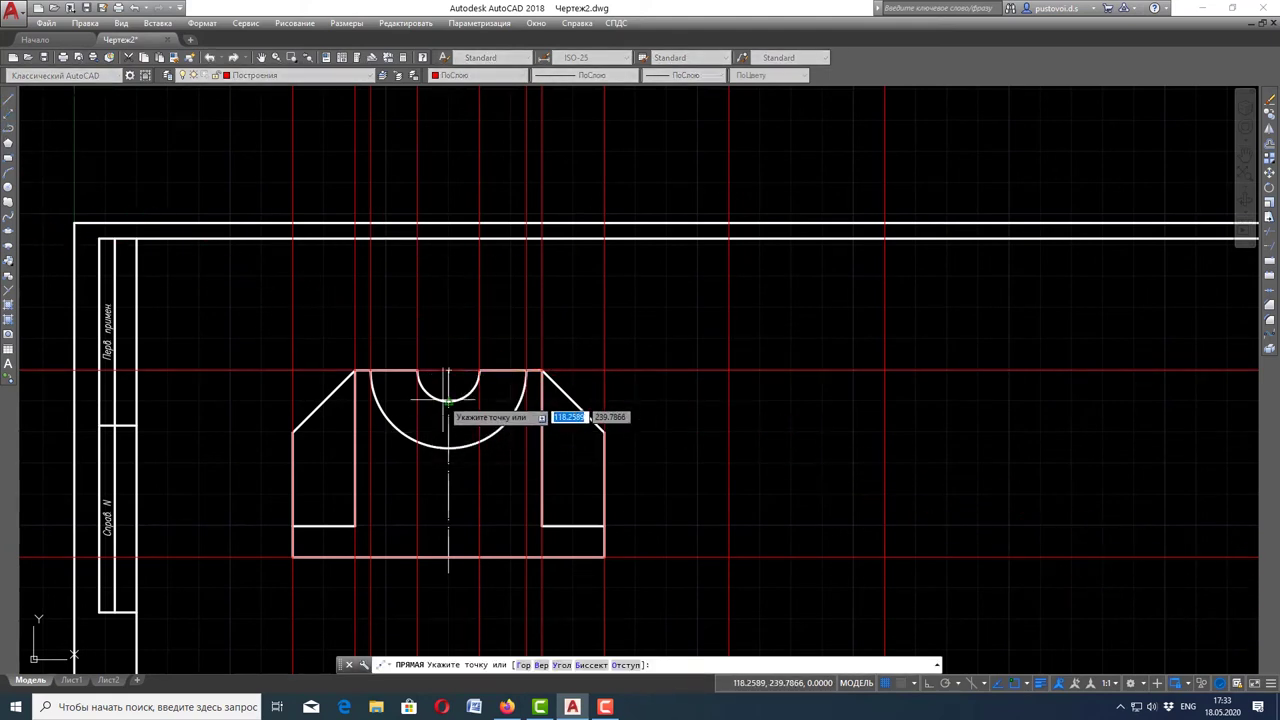
{"action": "left_click", "coordinate": [449, 399]}
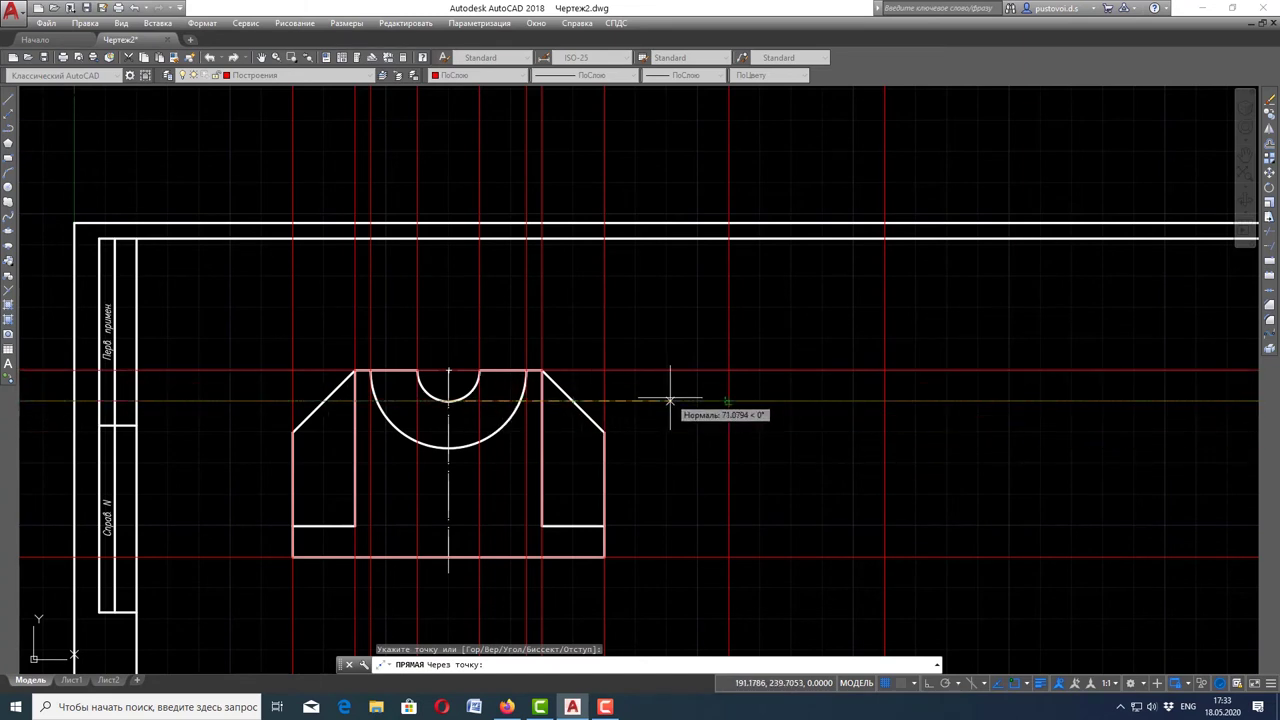
{"action": "left_click", "coordinate": [597, 401]}
{"action": "key", "text": "Escape"}
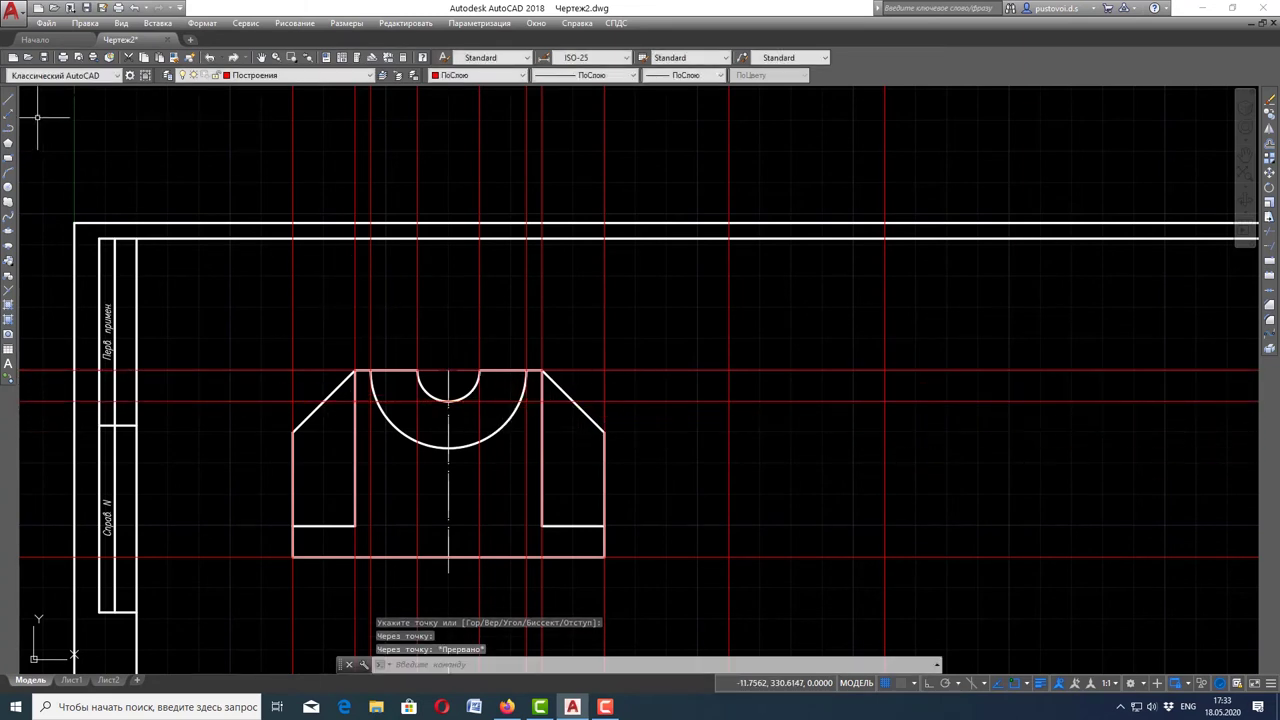
- Add horizontal construction lines through the large arc's bottom and the right wing's upper and lower corners
{"action": "left_click", "coordinate": [14, 118]}
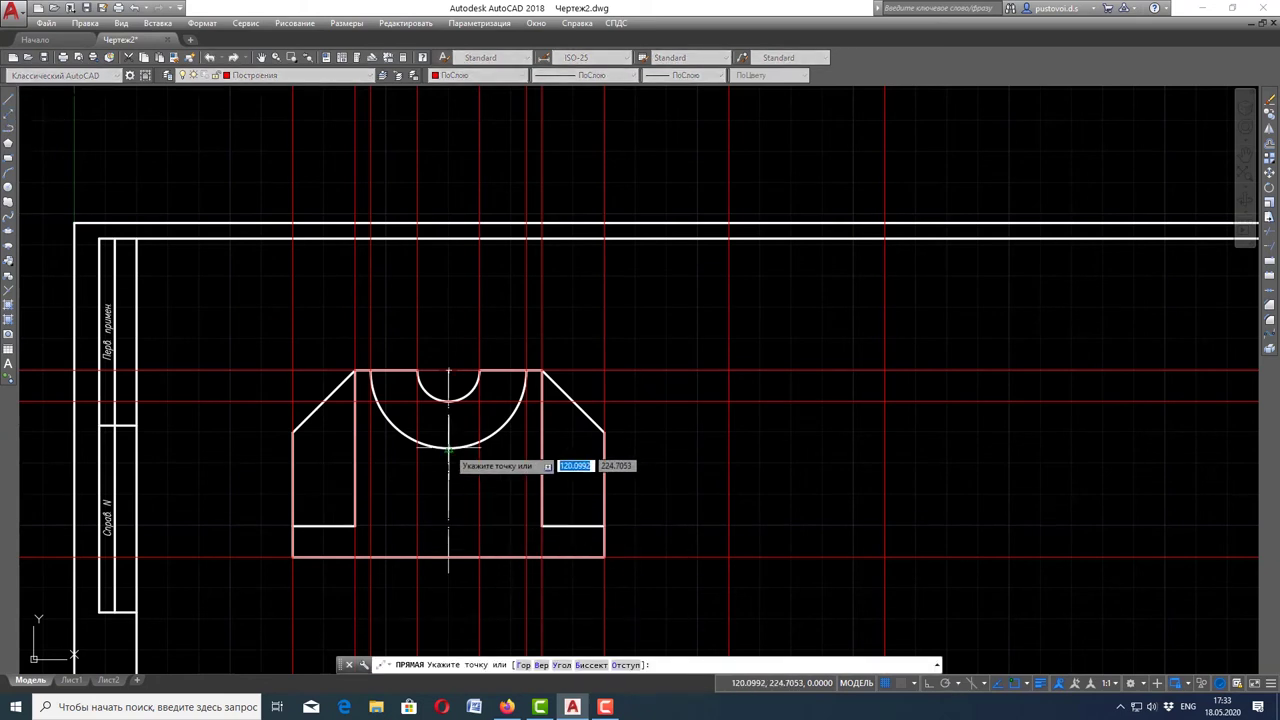
{"action": "left_click", "coordinate": [449, 447]}
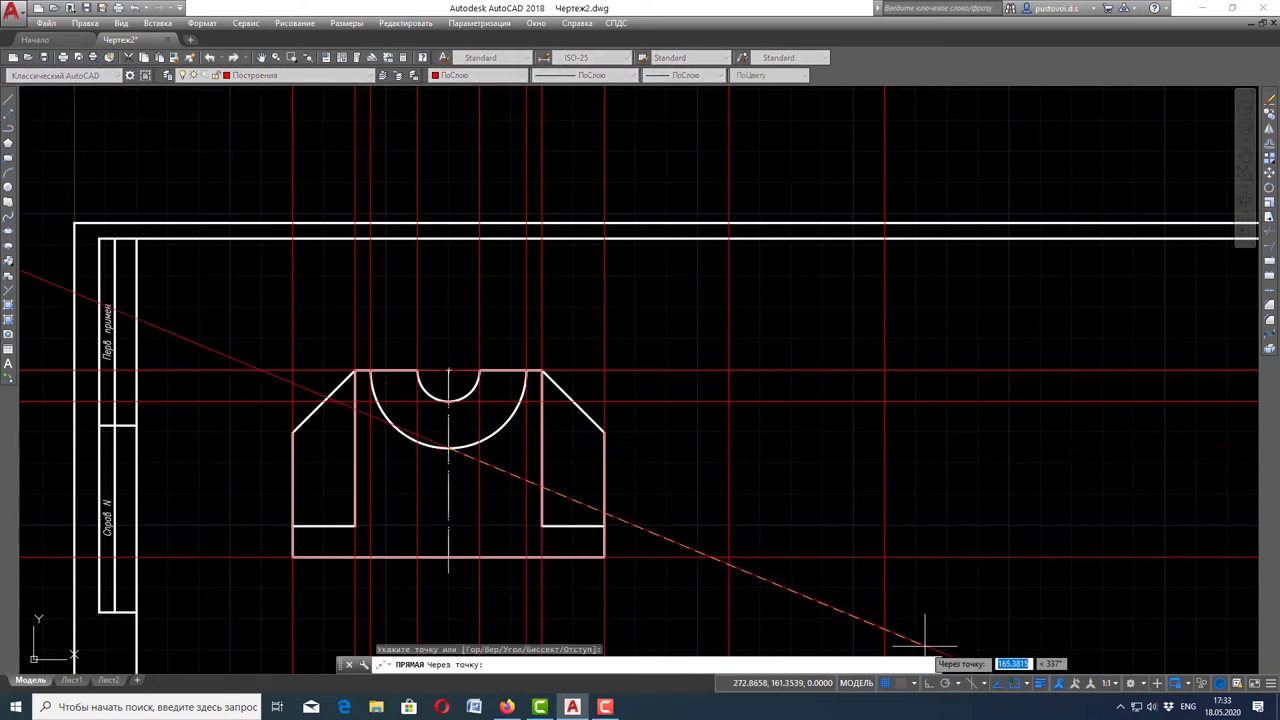
{"action": "left_click", "coordinate": [925, 683]}
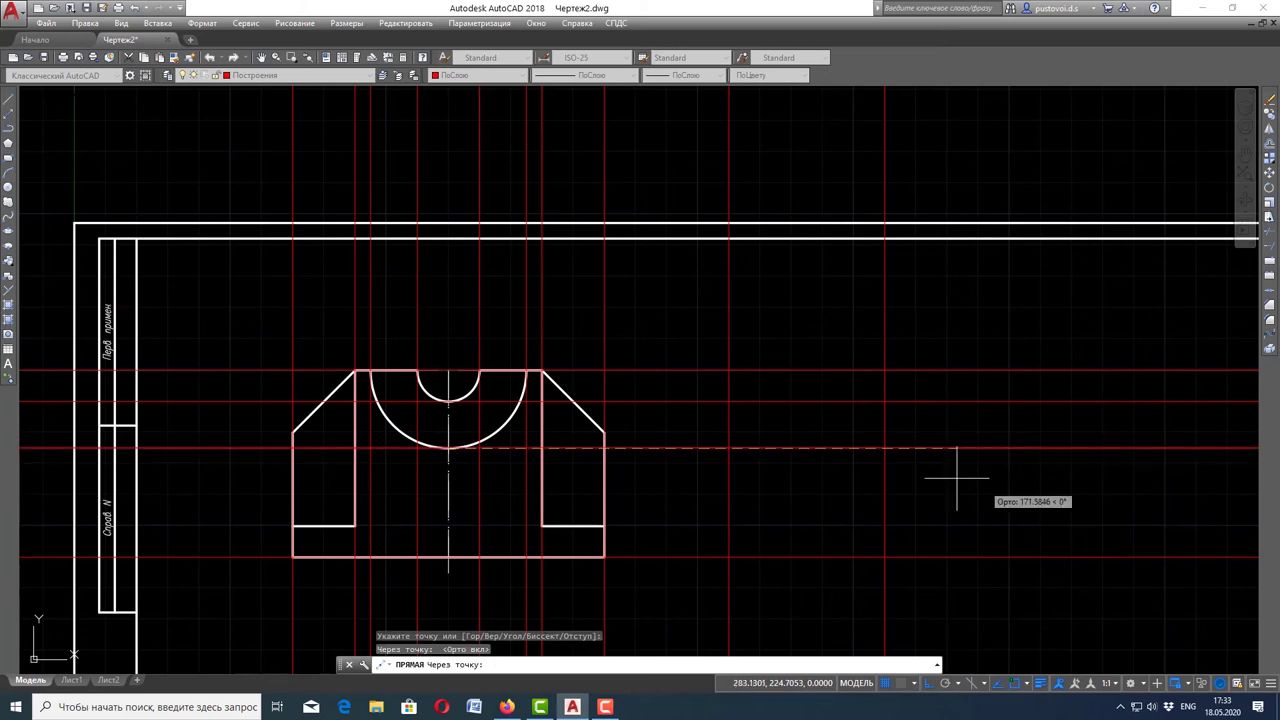
{"action": "key", "text": "Escape"}
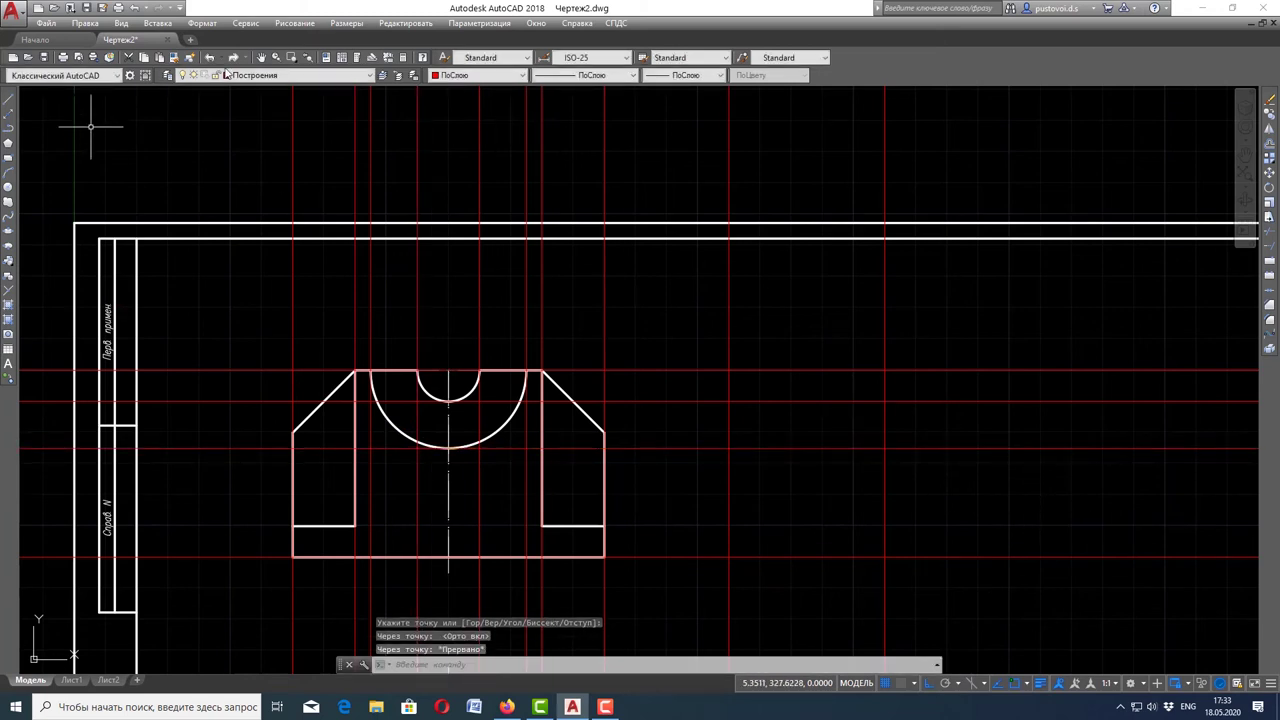
{"action": "left_click", "coordinate": [16, 116]}
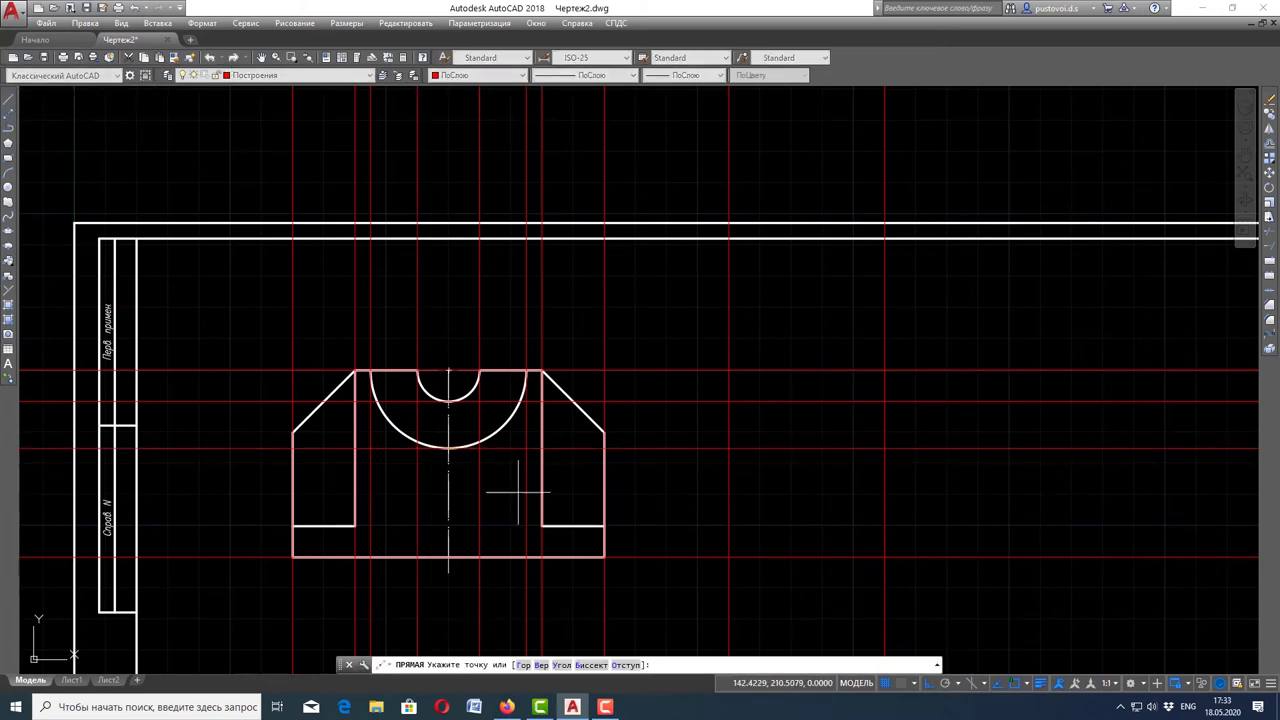
{"action": "left_click", "coordinate": [603, 432]}
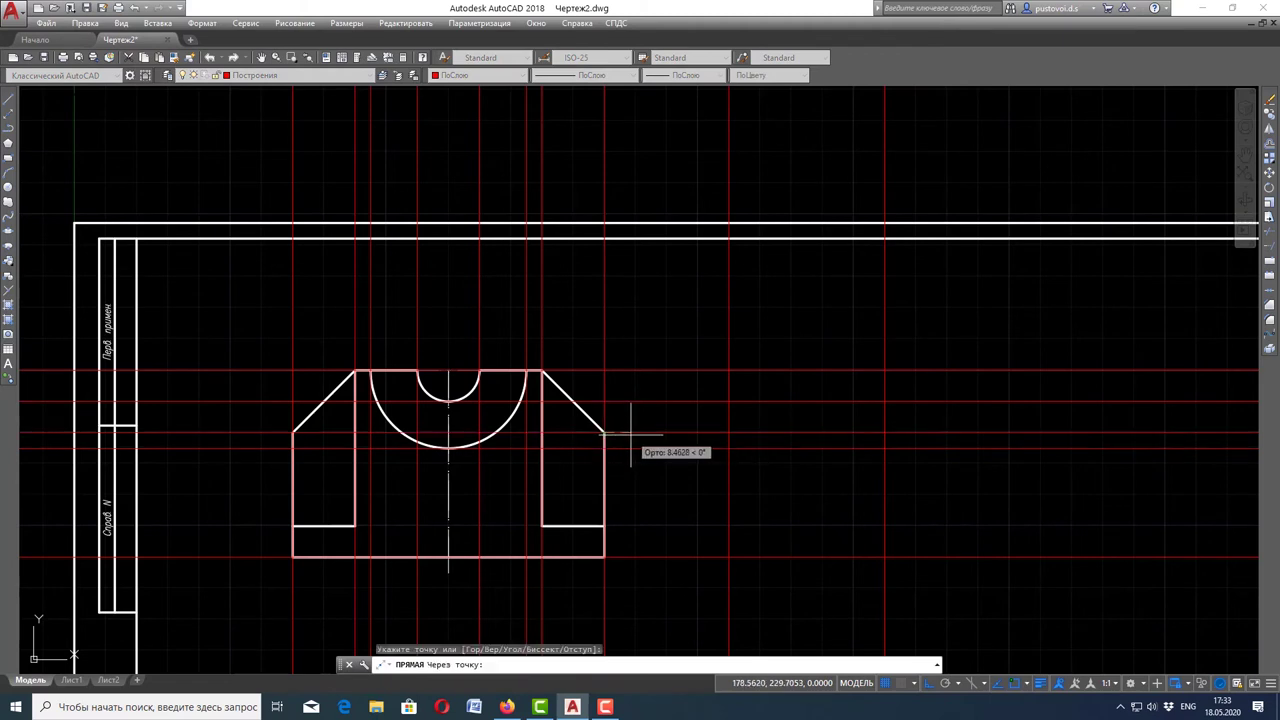
{"action": "left_click", "coordinate": [745, 443]}
{"action": "key", "text": "Escape"}
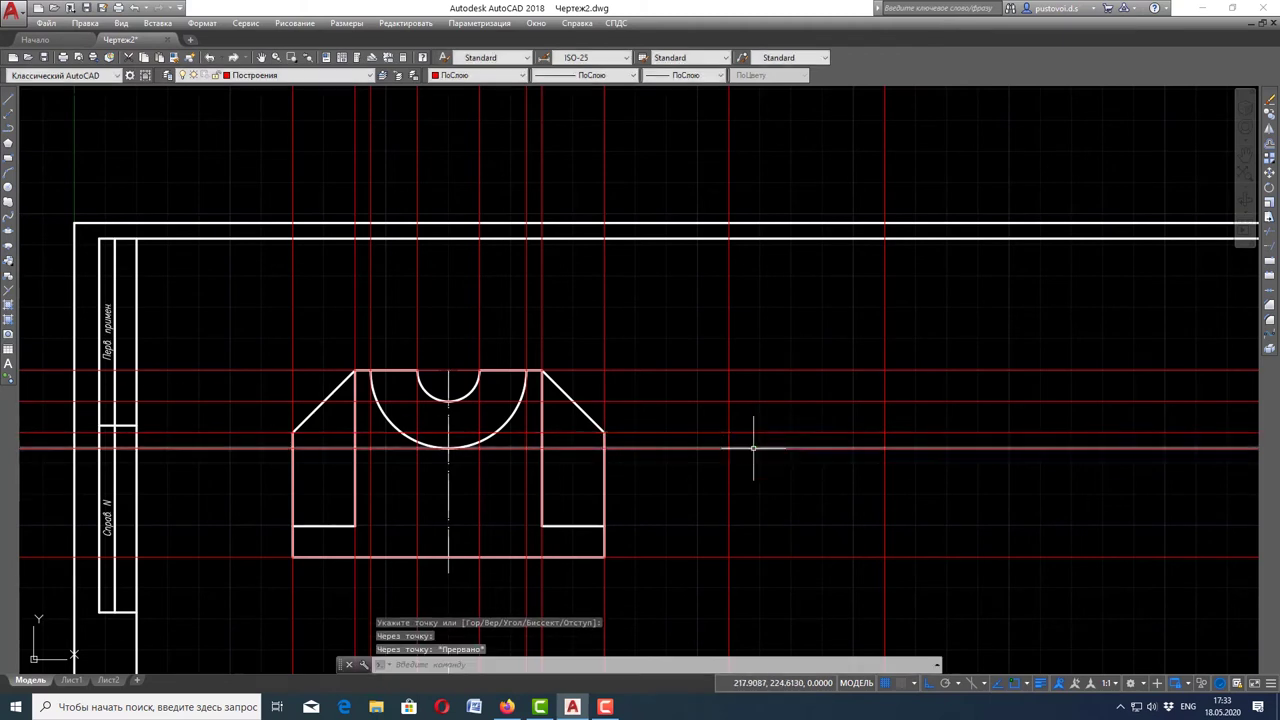
{"action": "left_click", "coordinate": [12, 116]}
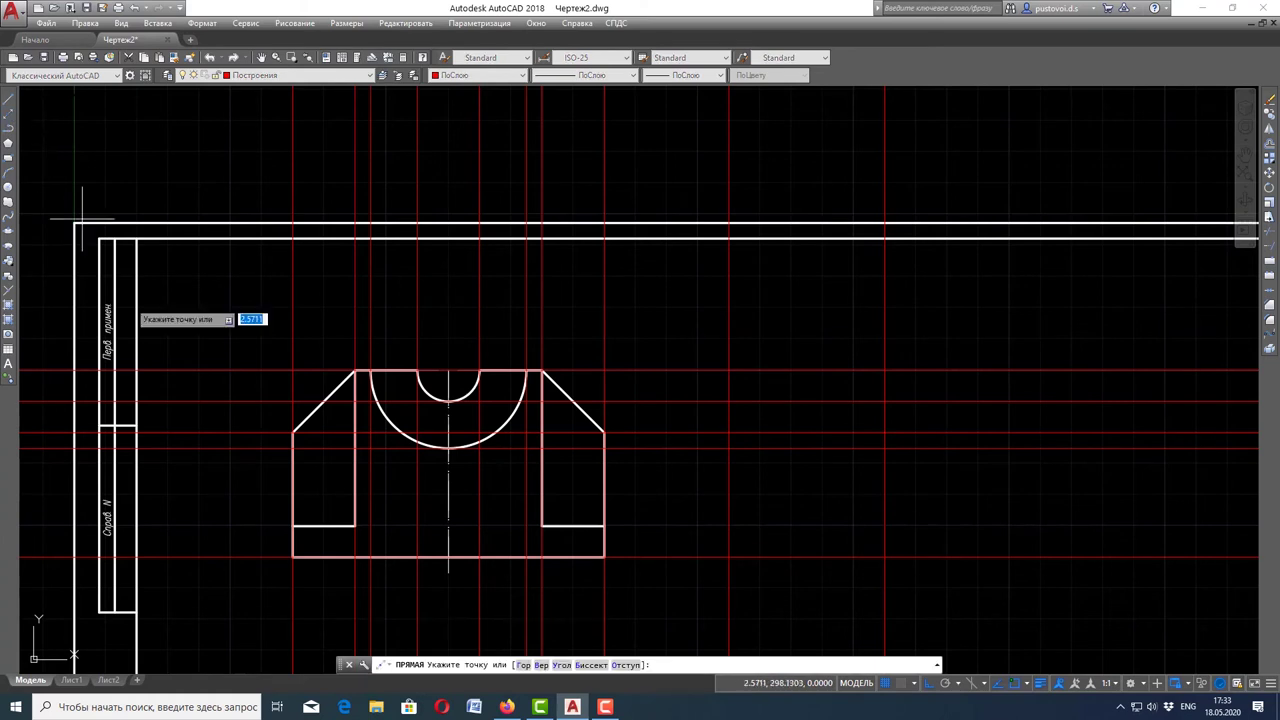
{"action": "left_click", "coordinate": [604, 525]}
{"action": "left_click", "coordinate": [628, 518]}
{"action": "key", "text": "Escape"}
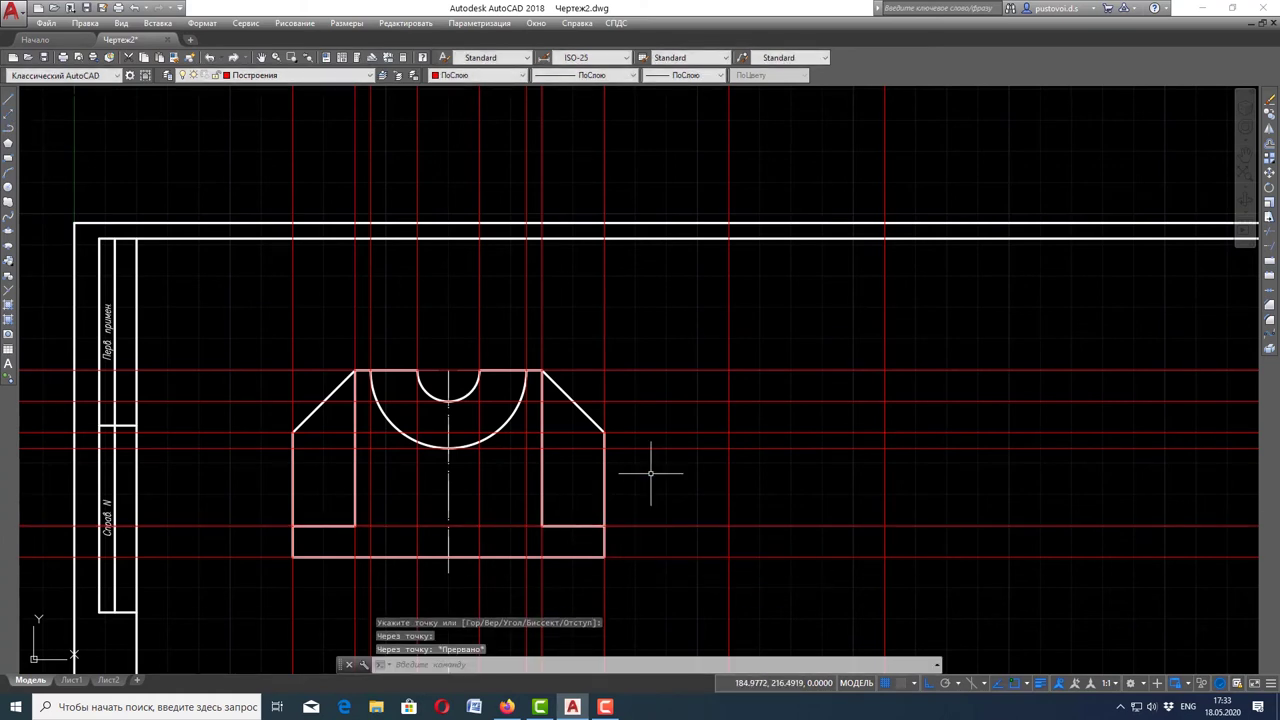
- Make Толстые линии the current layer and check the part 30 reference drawing
{"action": "scroll", "coordinate": [650, 473], "scroll_direction": "down", "scroll_amount": 2}
{"action": "scroll", "coordinate": [675, 395], "scroll_direction": "up", "scroll_amount": 1}
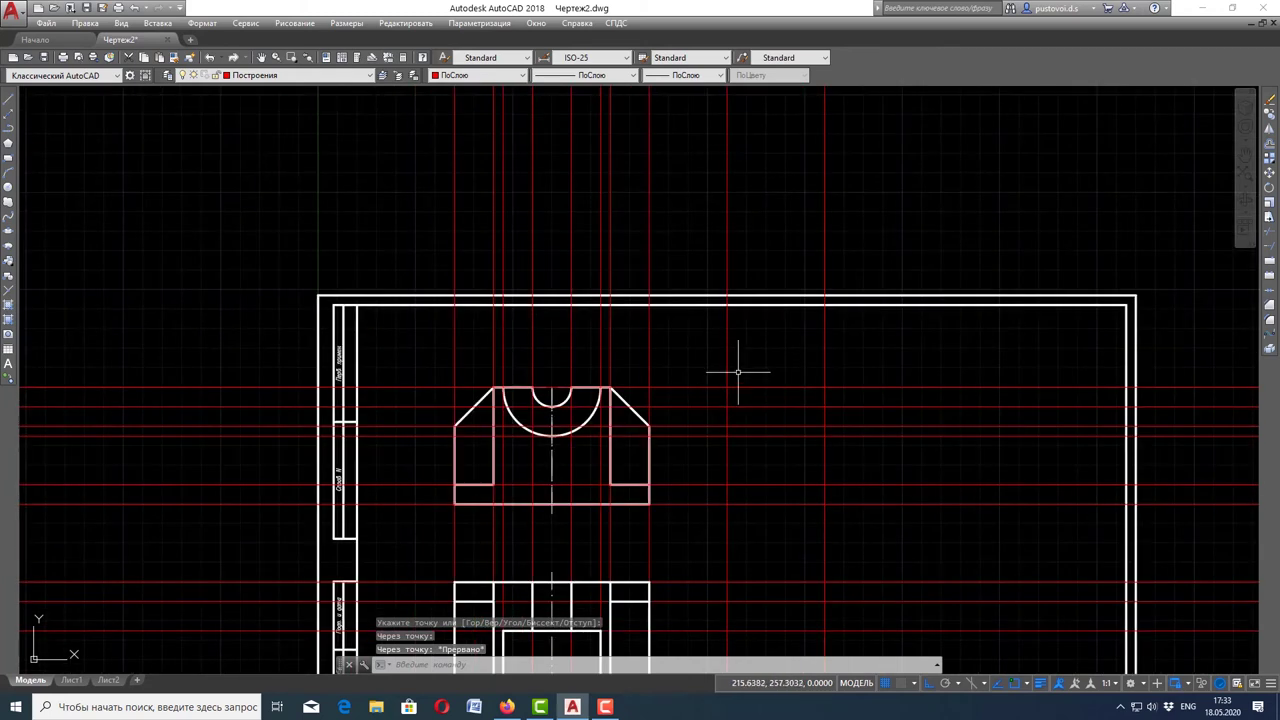
{"action": "scroll", "coordinate": [743, 366], "scroll_direction": "up", "scroll_amount": 1}
{"action": "scroll", "coordinate": [842, 357], "scroll_direction": "down", "scroll_amount": 2}
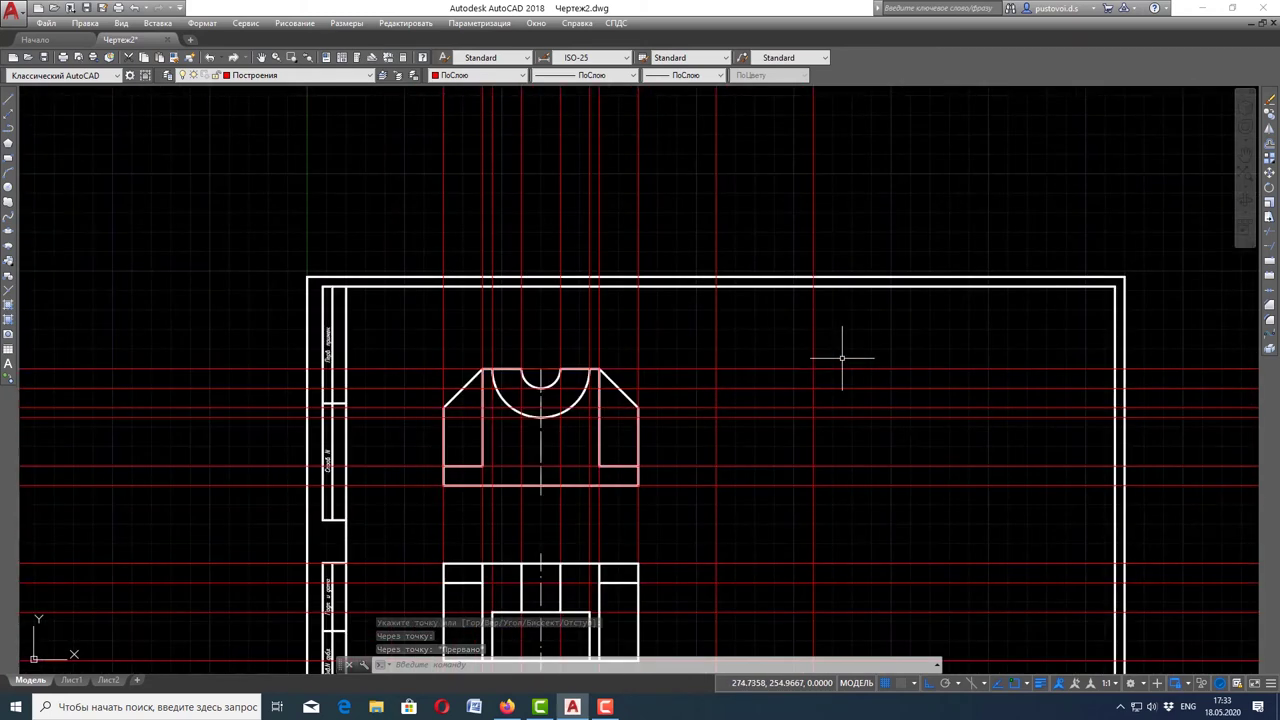
{"action": "scroll", "coordinate": [835, 365], "scroll_direction": "up", "scroll_amount": 2}
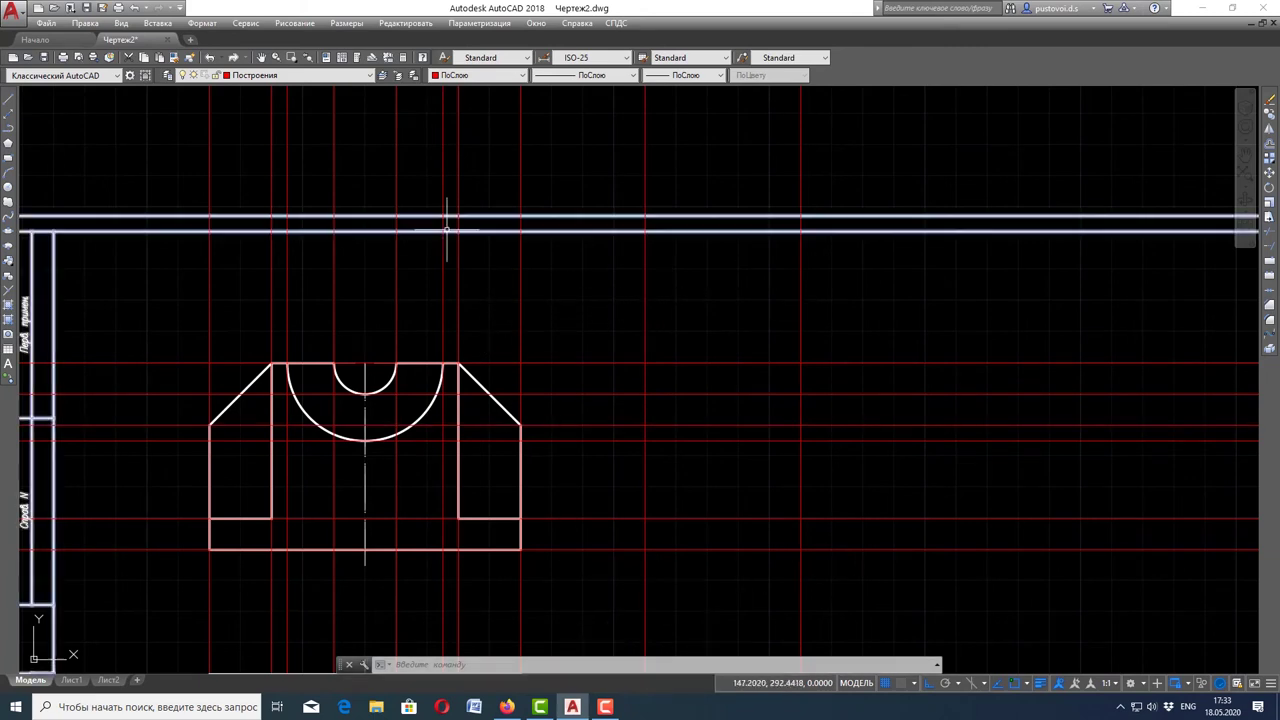
{"action": "left_click", "coordinate": [340, 85]}
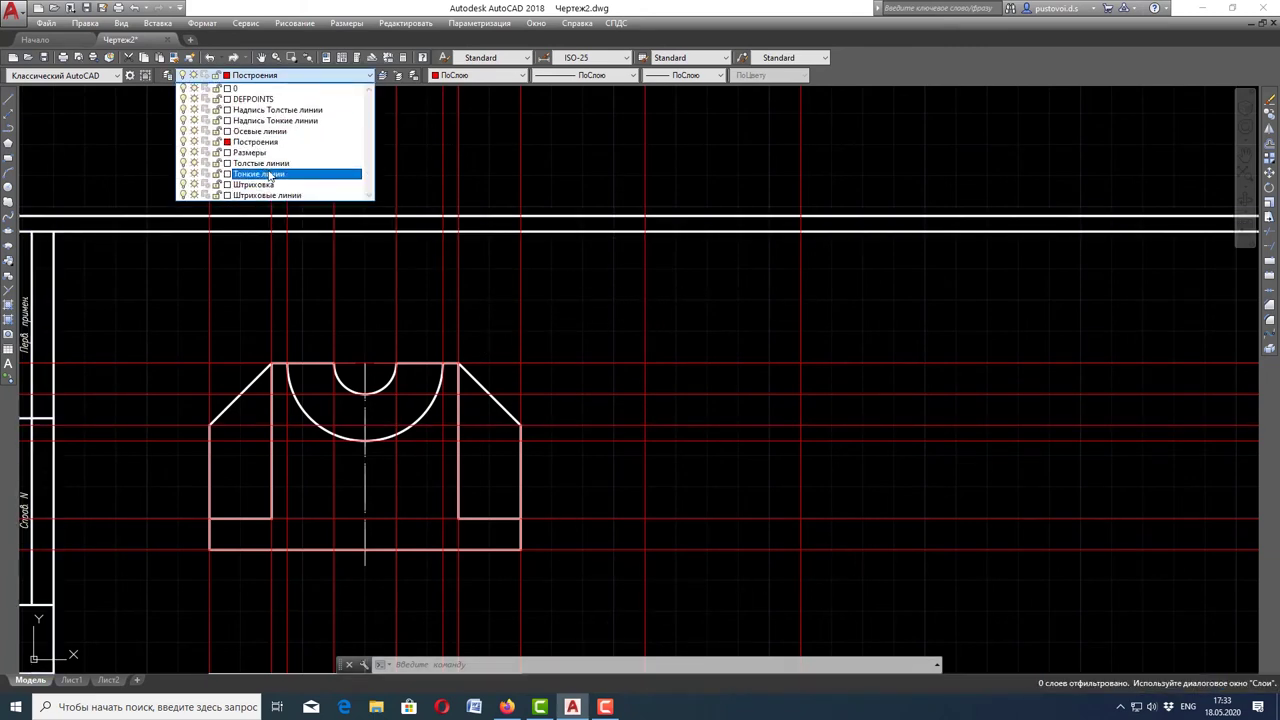
{"action": "left_click", "coordinate": [271, 169]}
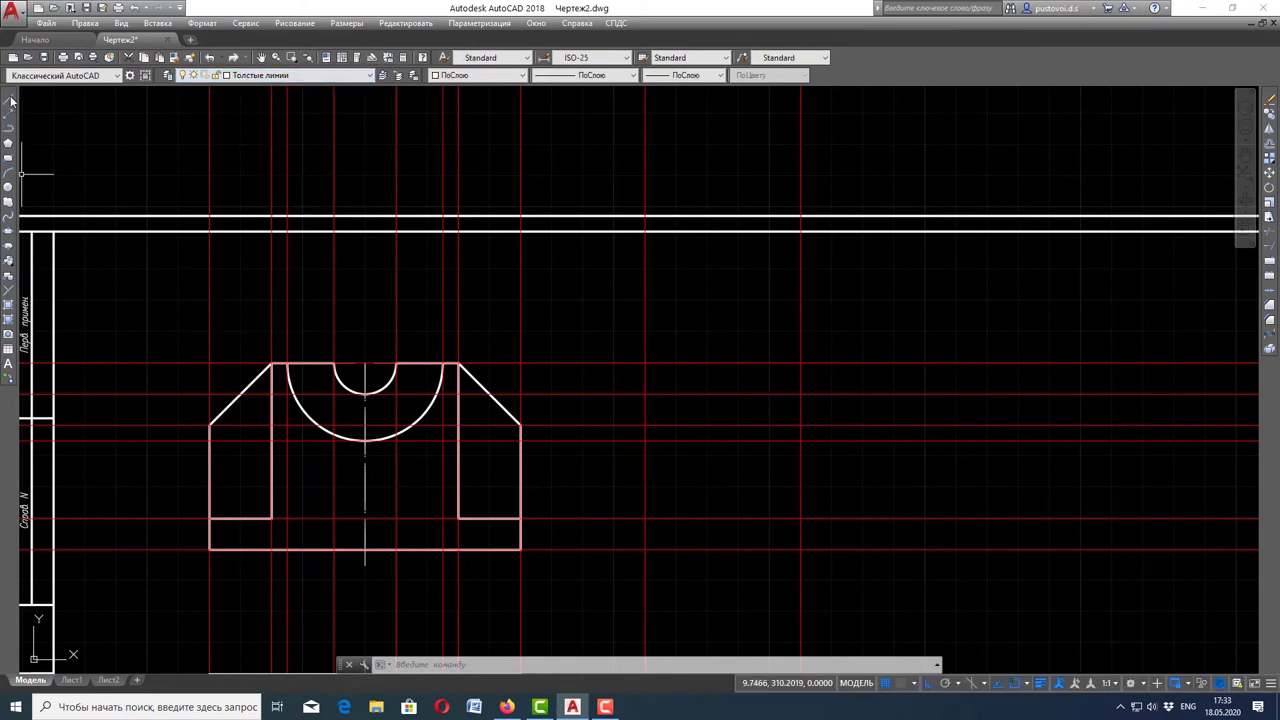
{"action": "left_click", "coordinate": [508, 706]}
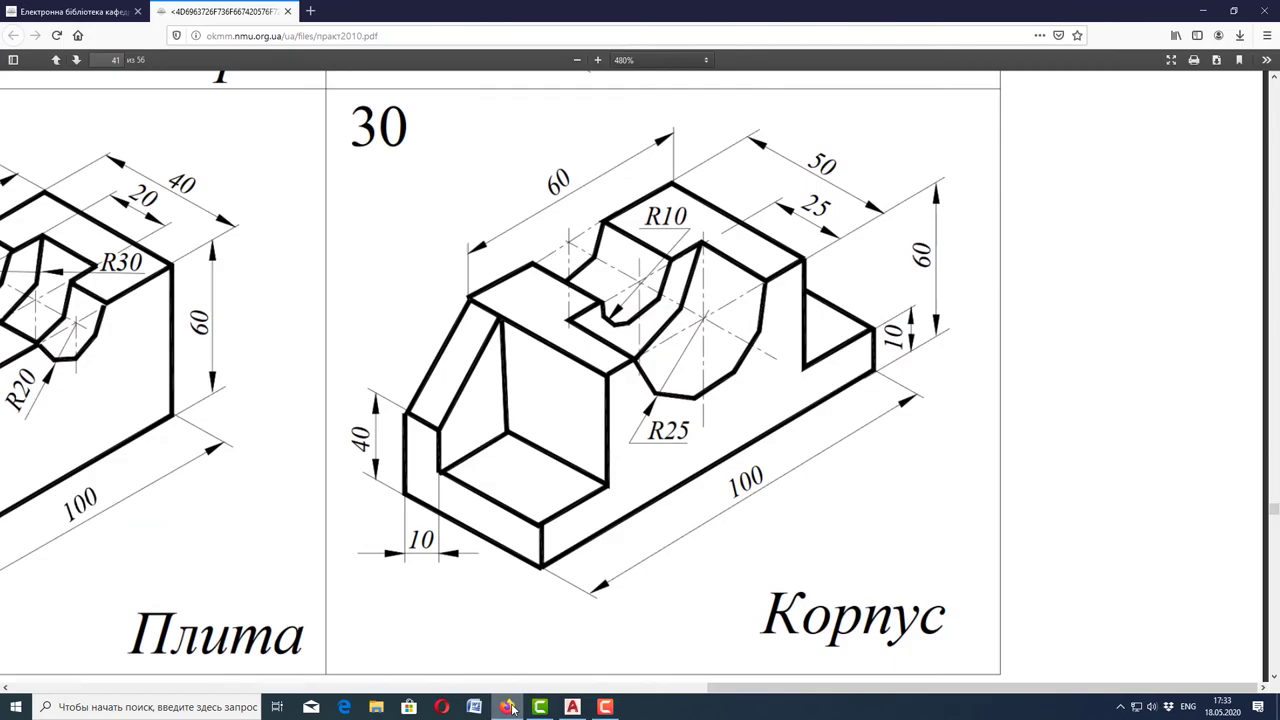
{"action": "left_click", "coordinate": [508, 706]}
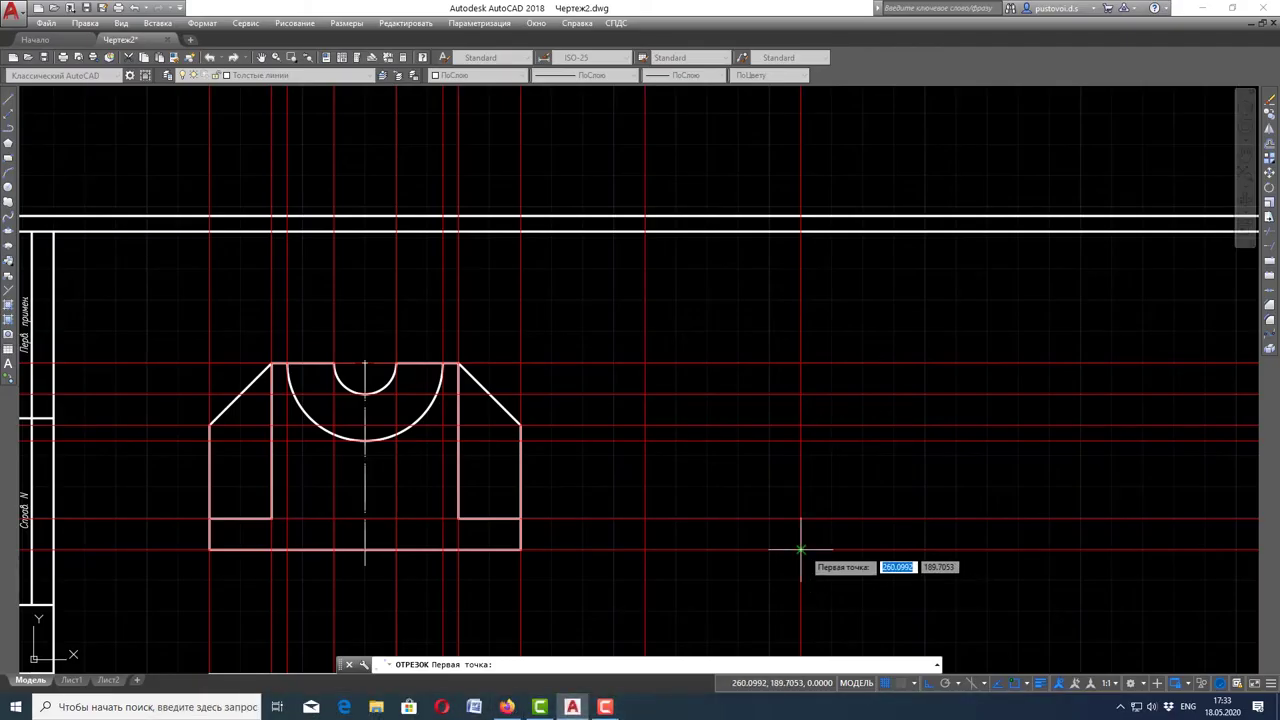
- Draw a closed thick rectangle between the two newest vertical construction lines
{"action": "left_click", "coordinate": [800, 548]}
{"action": "left_click", "coordinate": [645, 549]}
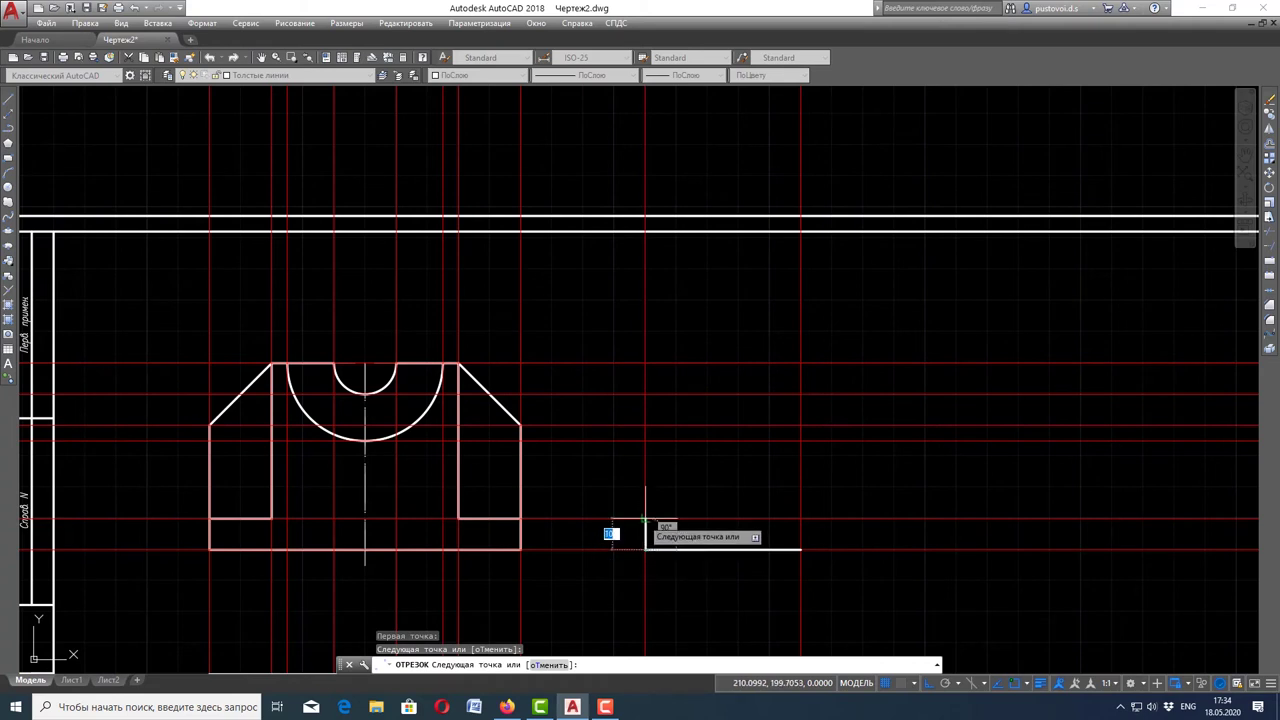
{"action": "left_click", "coordinate": [645, 518]}
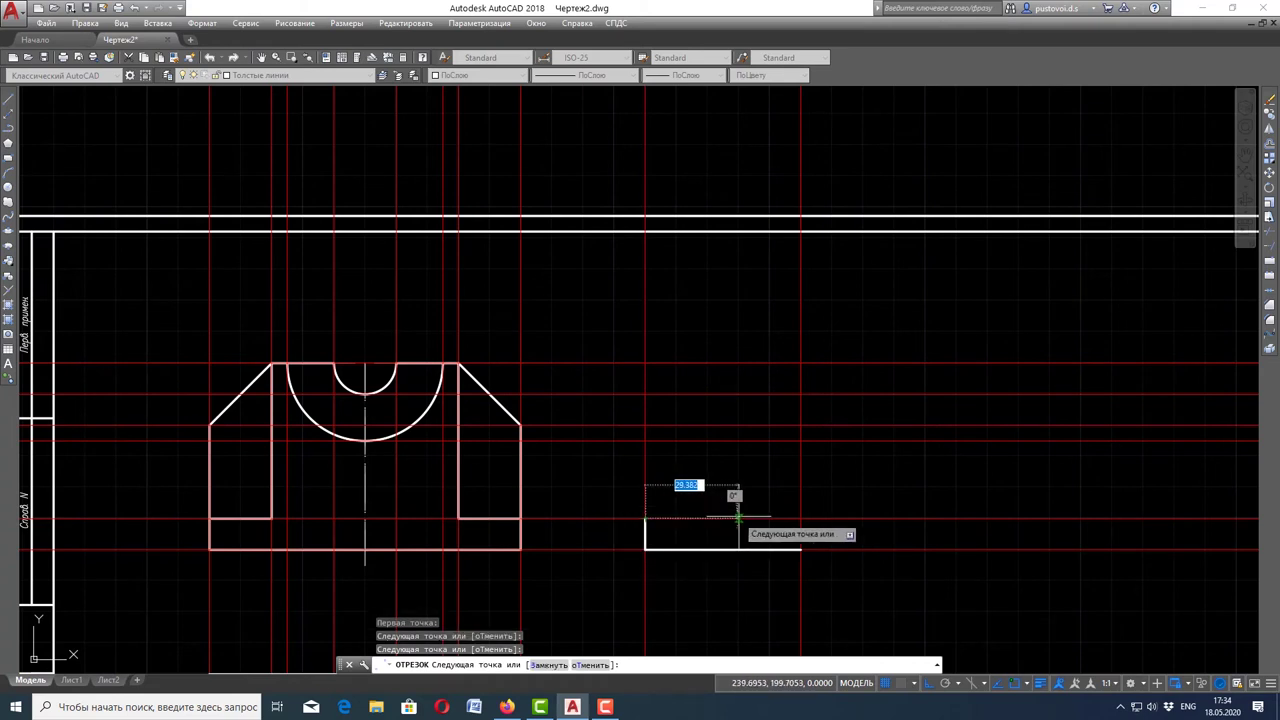
{"action": "left_click", "coordinate": [800, 518]}
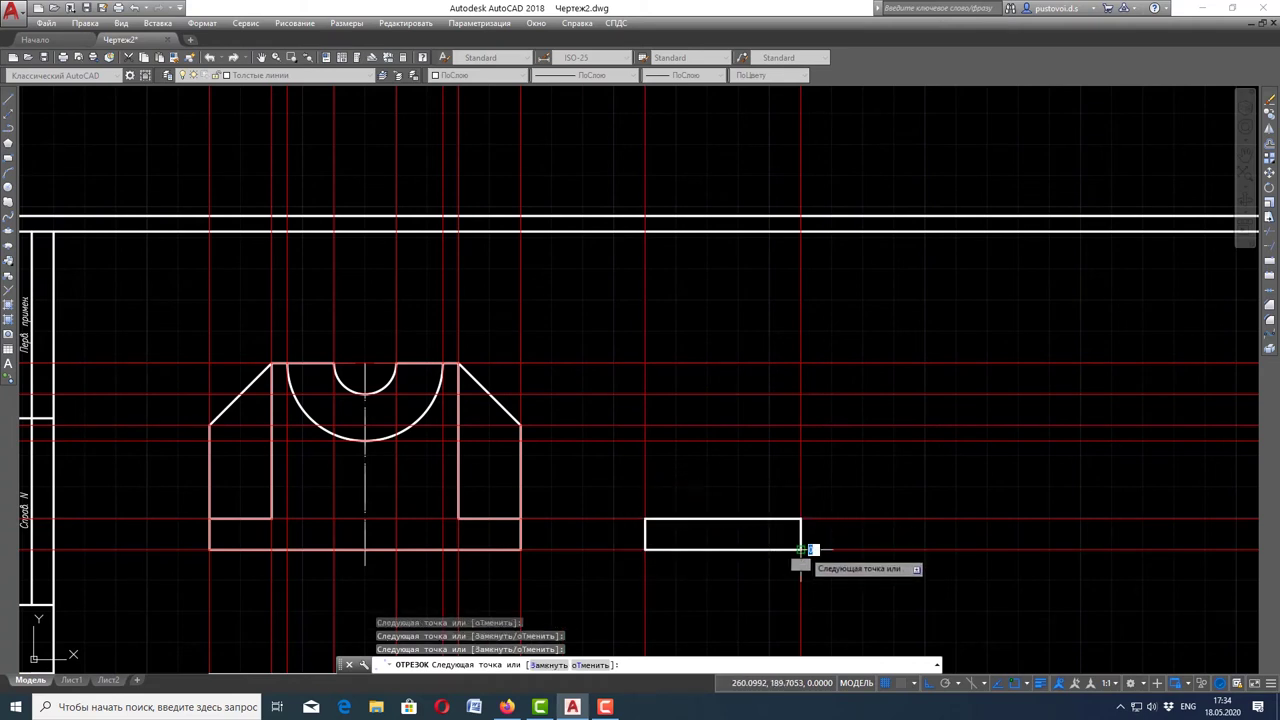
{"action": "left_click", "coordinate": [800, 548]}
{"action": "key", "text": "Return"}
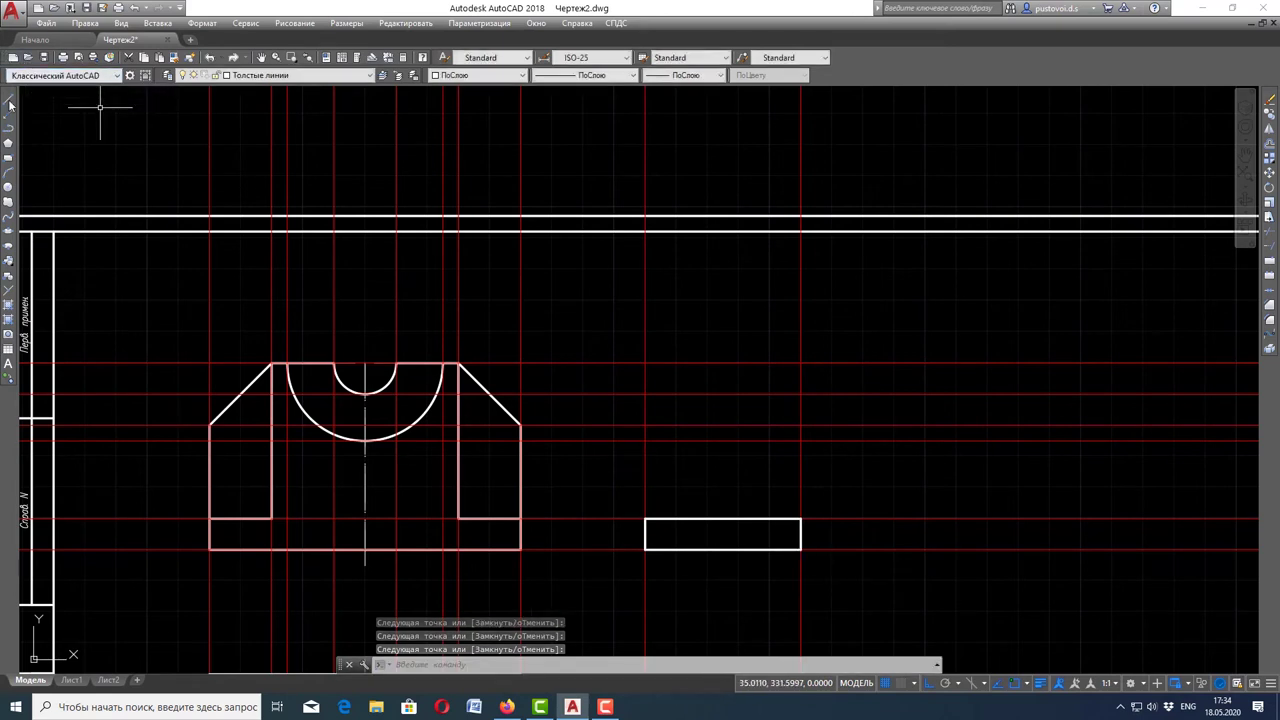
- Attempt a 10-unit offset near the new rectangle, then cancel it
{"action": "left_click", "coordinate": [10, 101]}
{"action": "scroll", "coordinate": [463, 265], "scroll_direction": "down", "scroll_amount": 2}
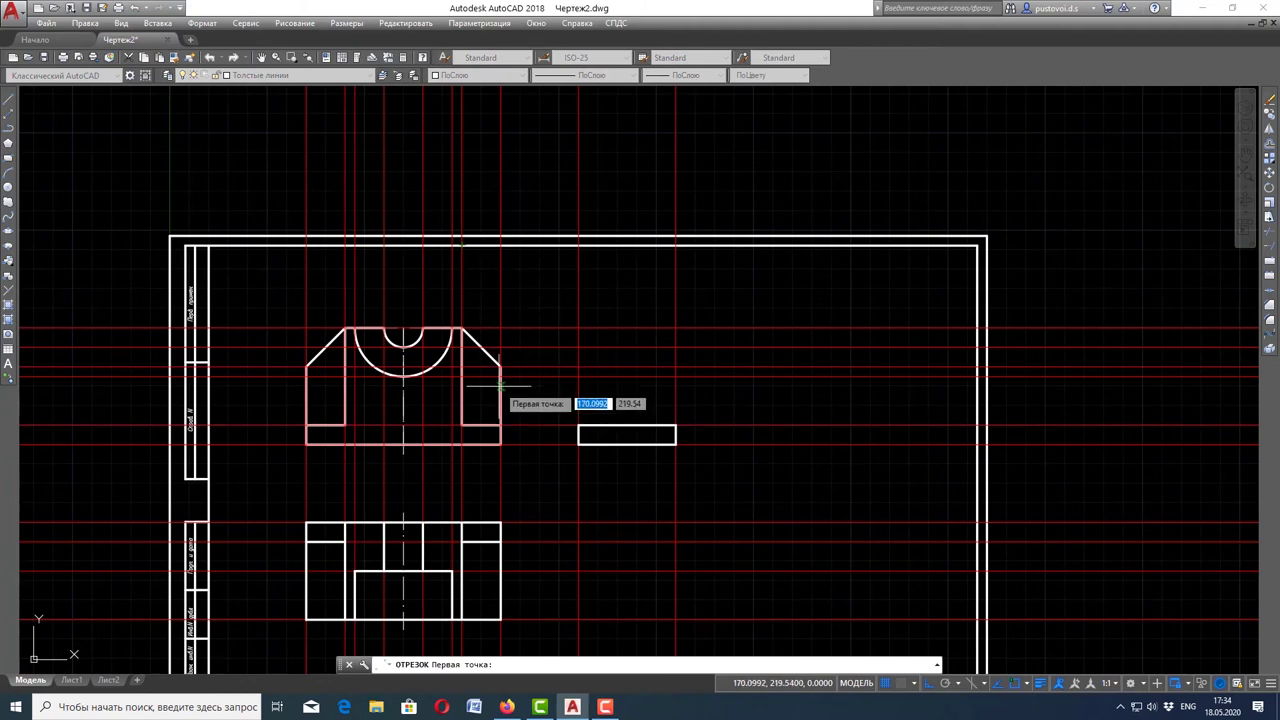
{"action": "key", "text": "Escape"}
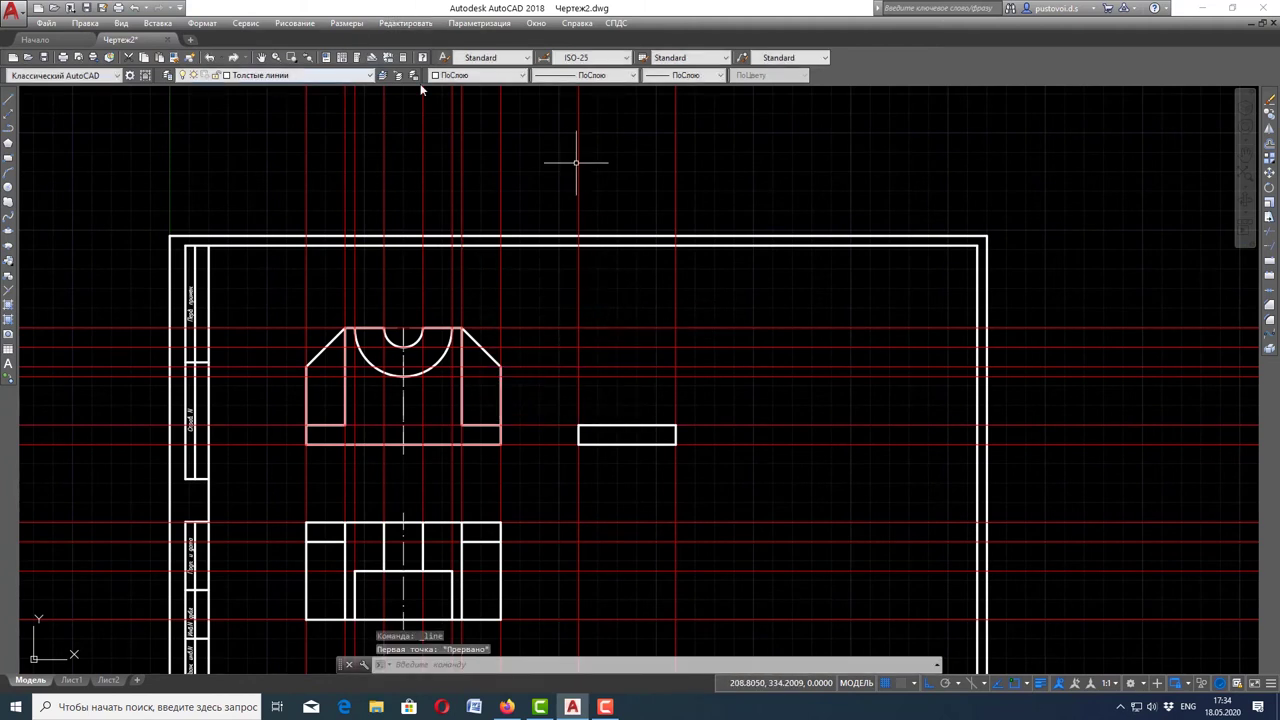
{"action": "left_click", "coordinate": [1271, 148]}
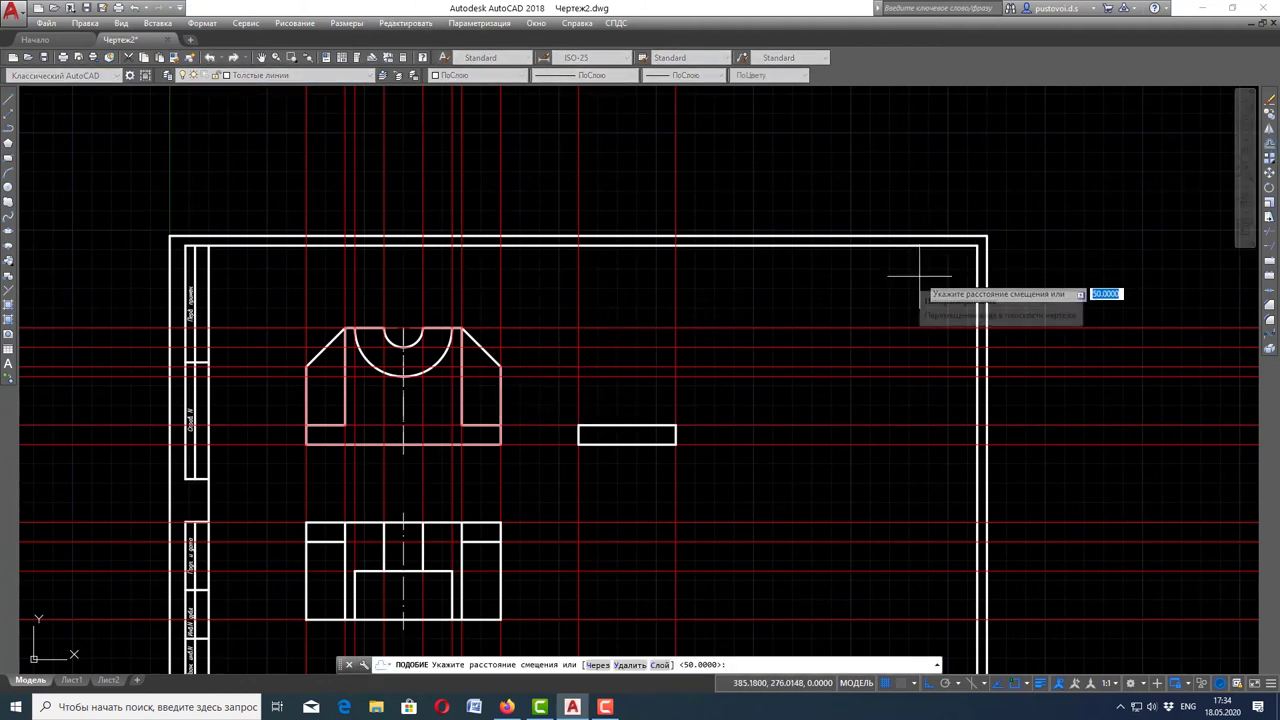
{"action": "type", "text": "10"}
{"action": "key", "text": "Return"}
{"action": "scroll", "coordinate": [505, 485], "scroll_direction": "up", "scroll_amount": 3}
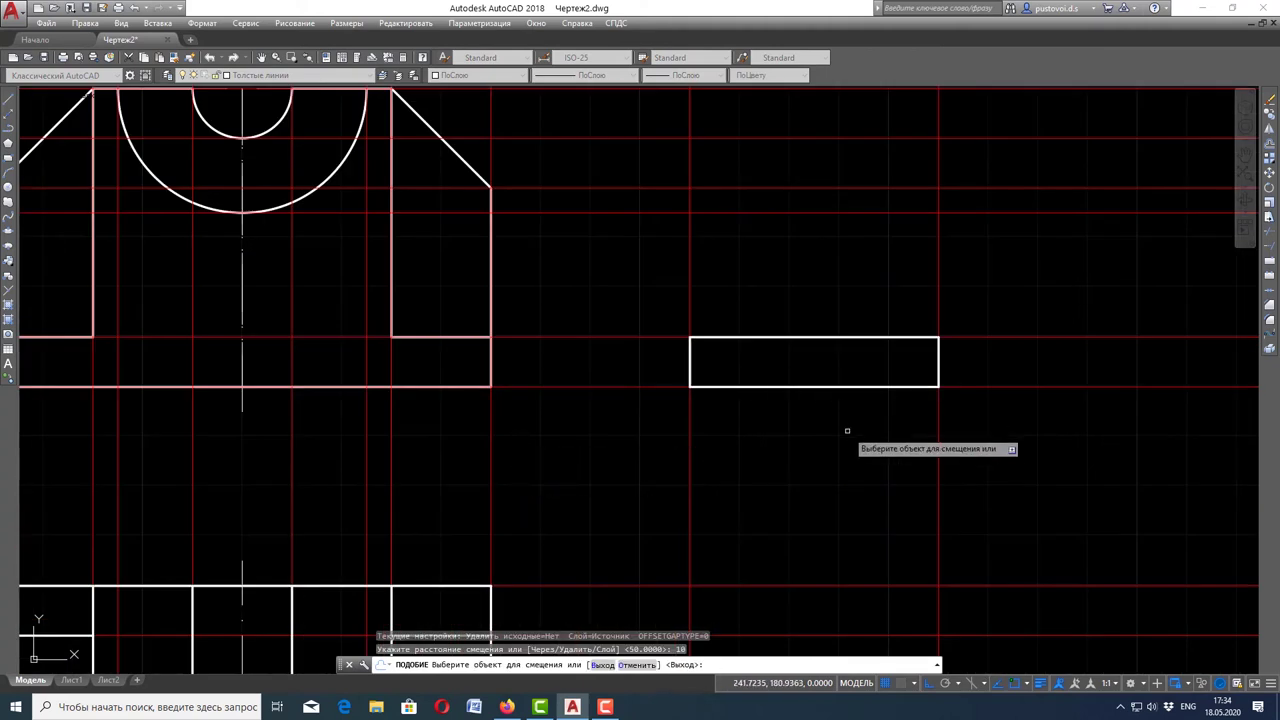
{"action": "left_click", "coordinate": [676, 443]}
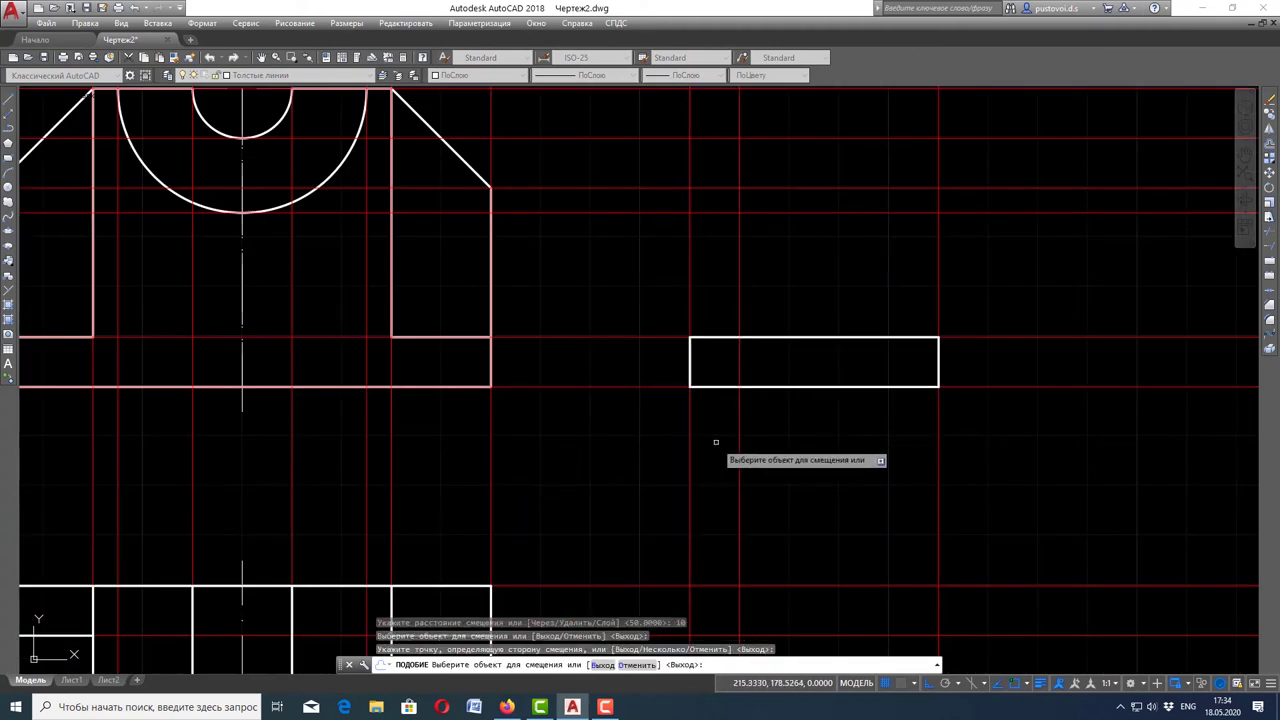
{"action": "scroll", "coordinate": [714, 443], "scroll_direction": "down", "scroll_amount": 2}
{"action": "key", "text": "Escape"}
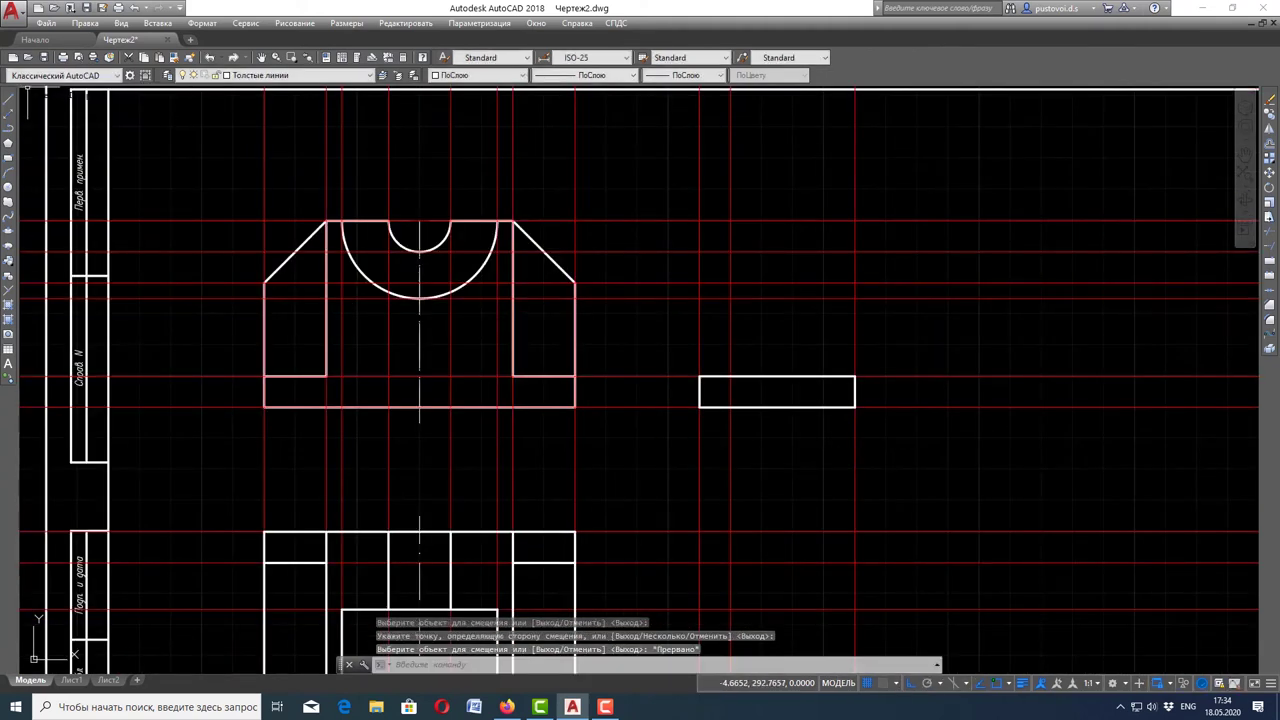
- Draw the side view's left and top edges up from the base's top-left corner
{"action": "left_click", "coordinate": [9, 97]}
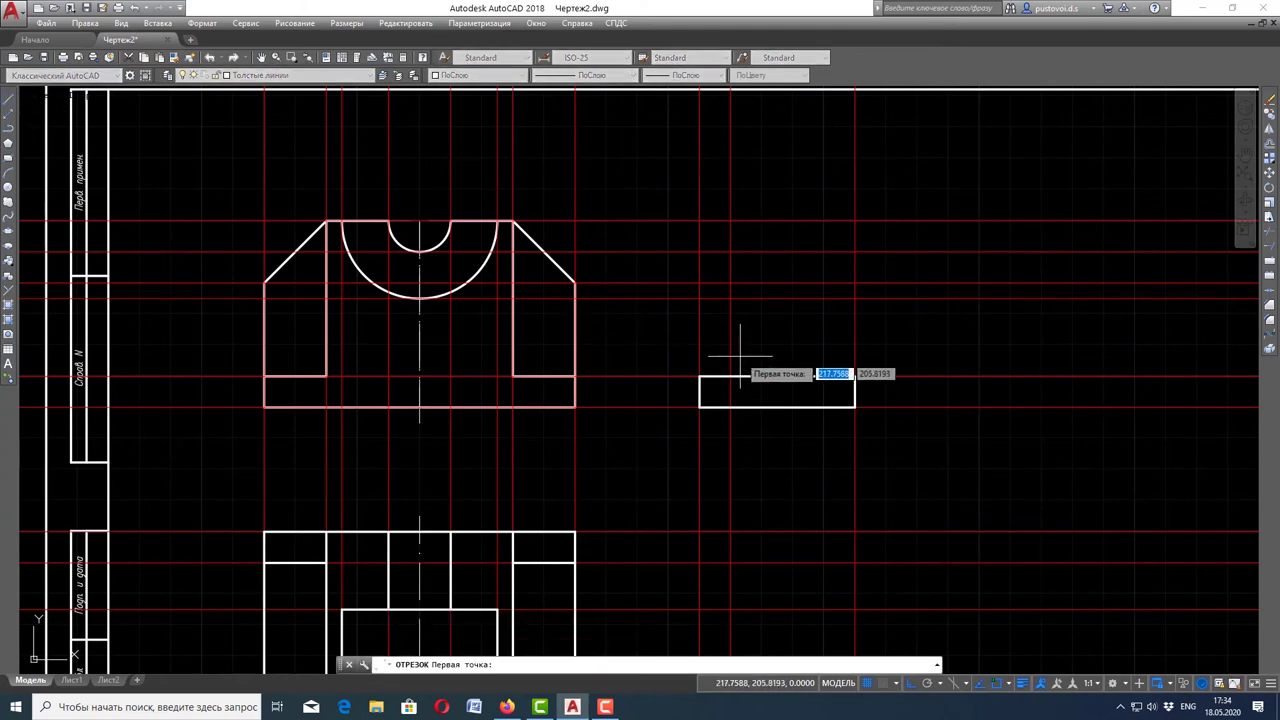
{"action": "left_click", "coordinate": [699, 377]}
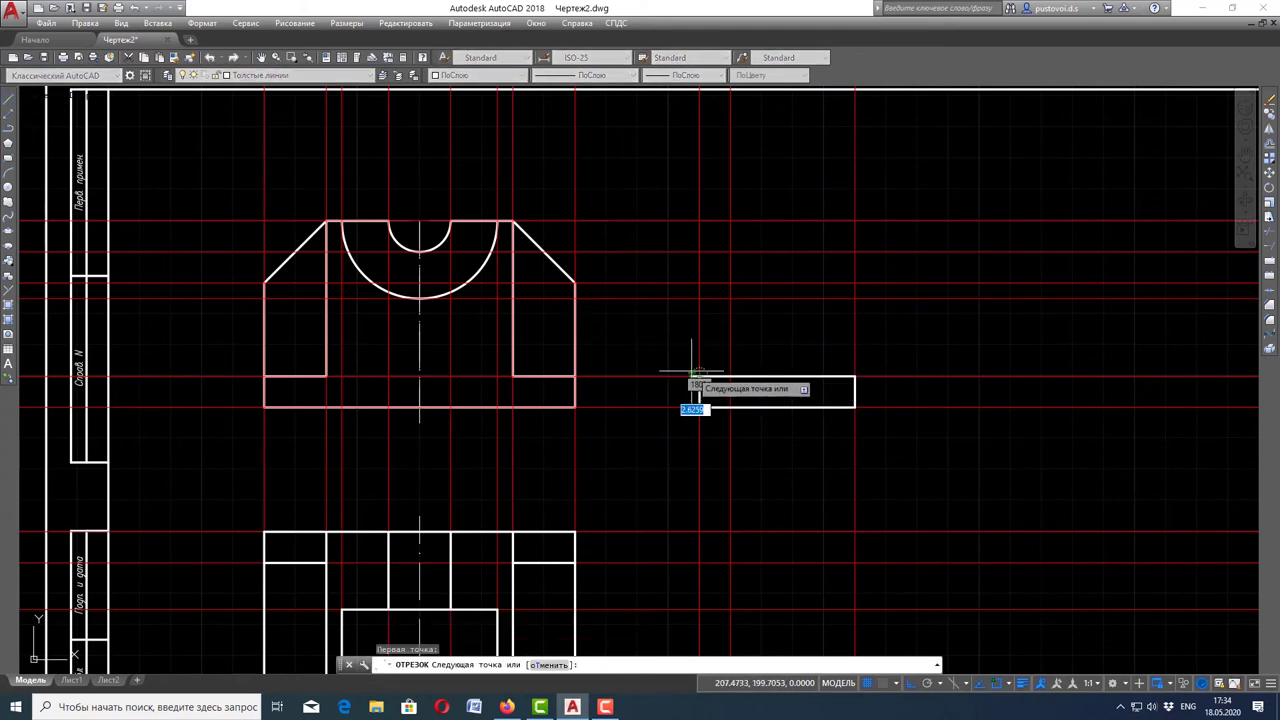
{"action": "left_click", "coordinate": [699, 220]}
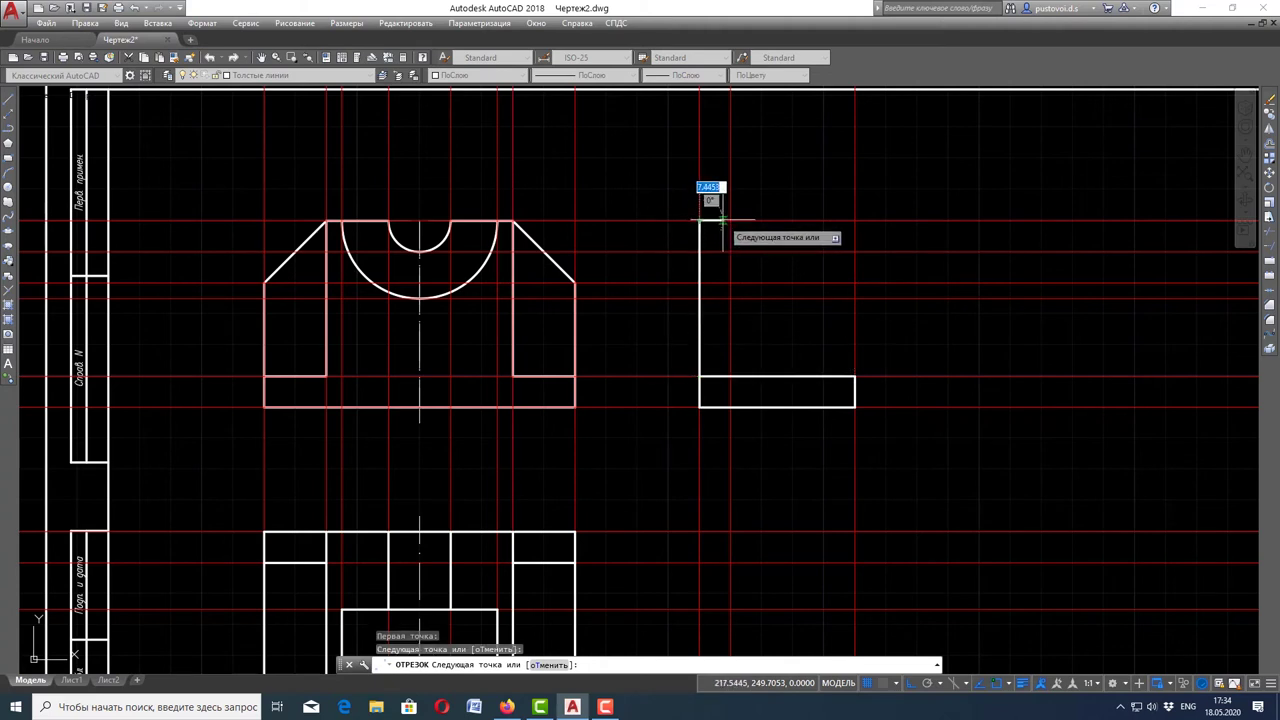
{"action": "left_click", "coordinate": [856, 220]}
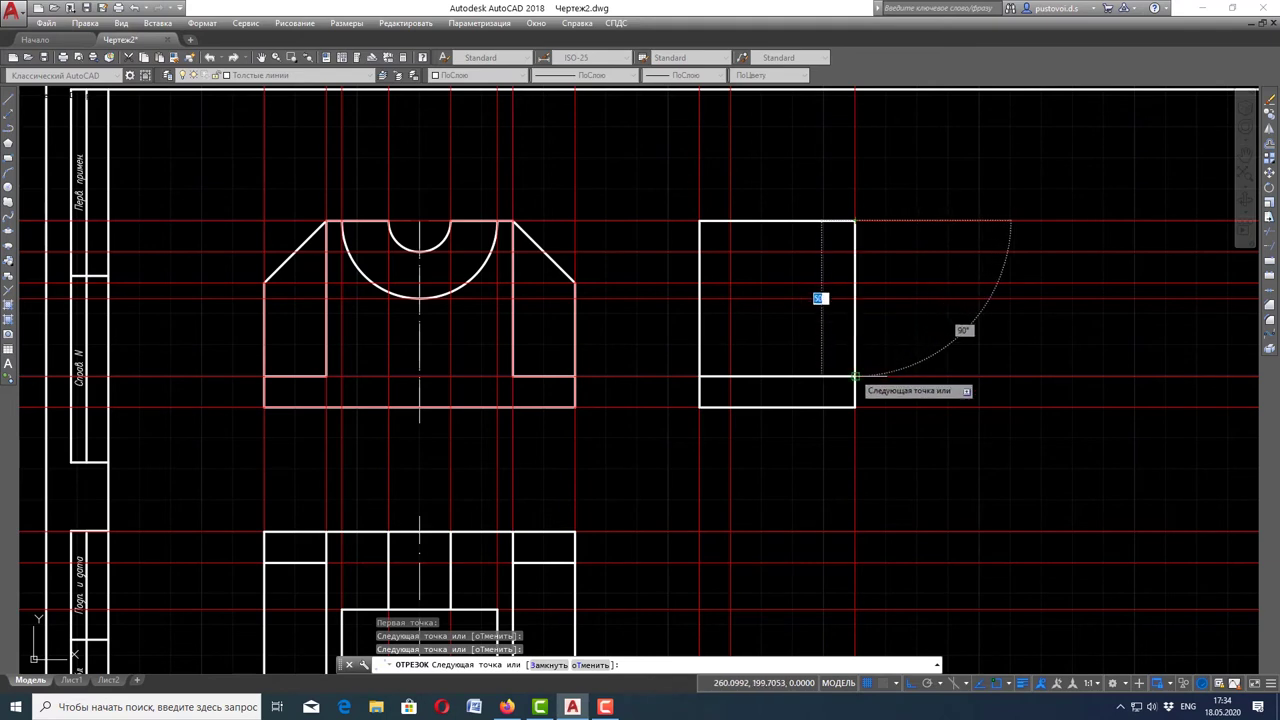
{"action": "key", "text": "Escape"}
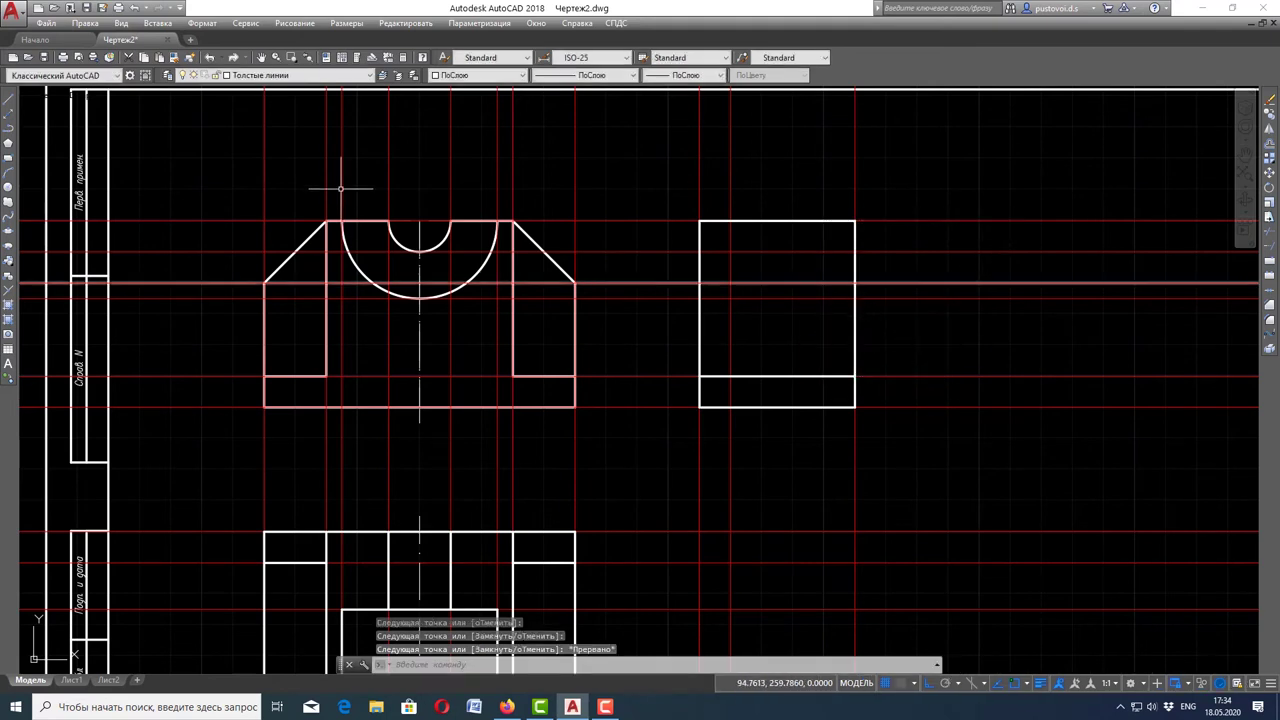
- Add the inner step: a vertical line up from the base and a 10-unit horizontal segment
{"action": "left_click", "coordinate": [9, 103]}
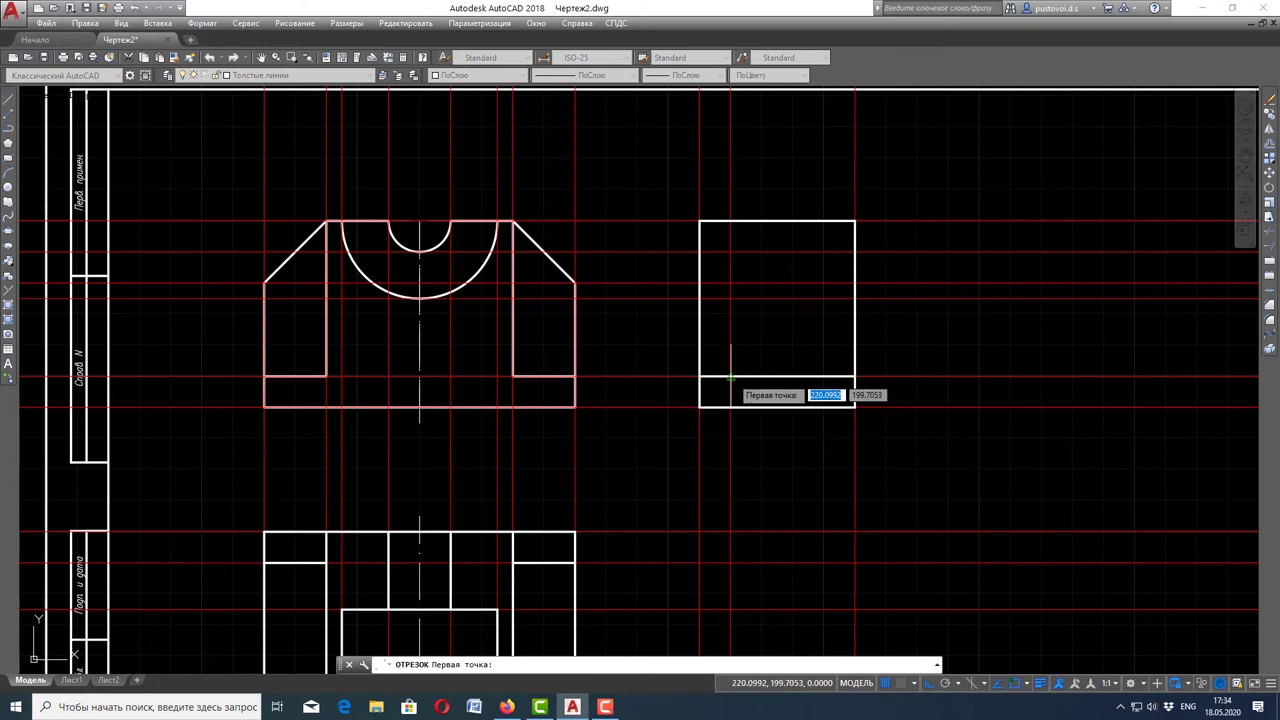
{"action": "left_click", "coordinate": [731, 377]}
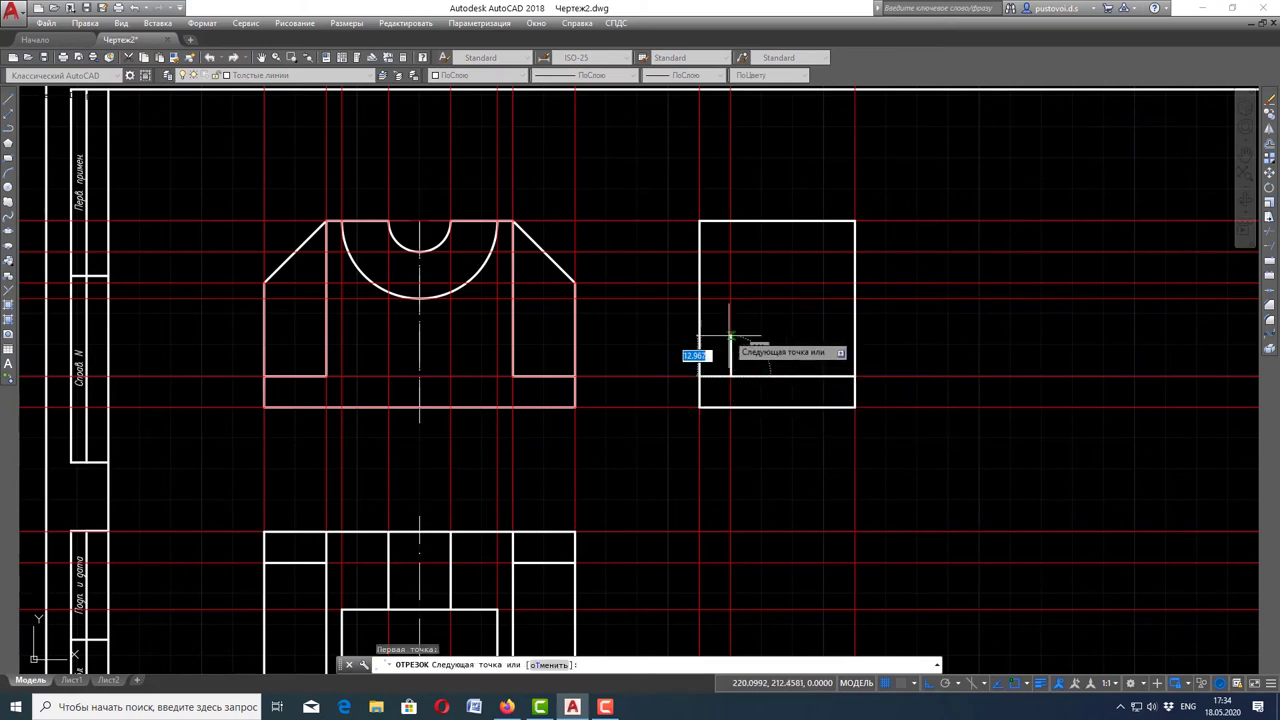
{"action": "left_click", "coordinate": [731, 284]}
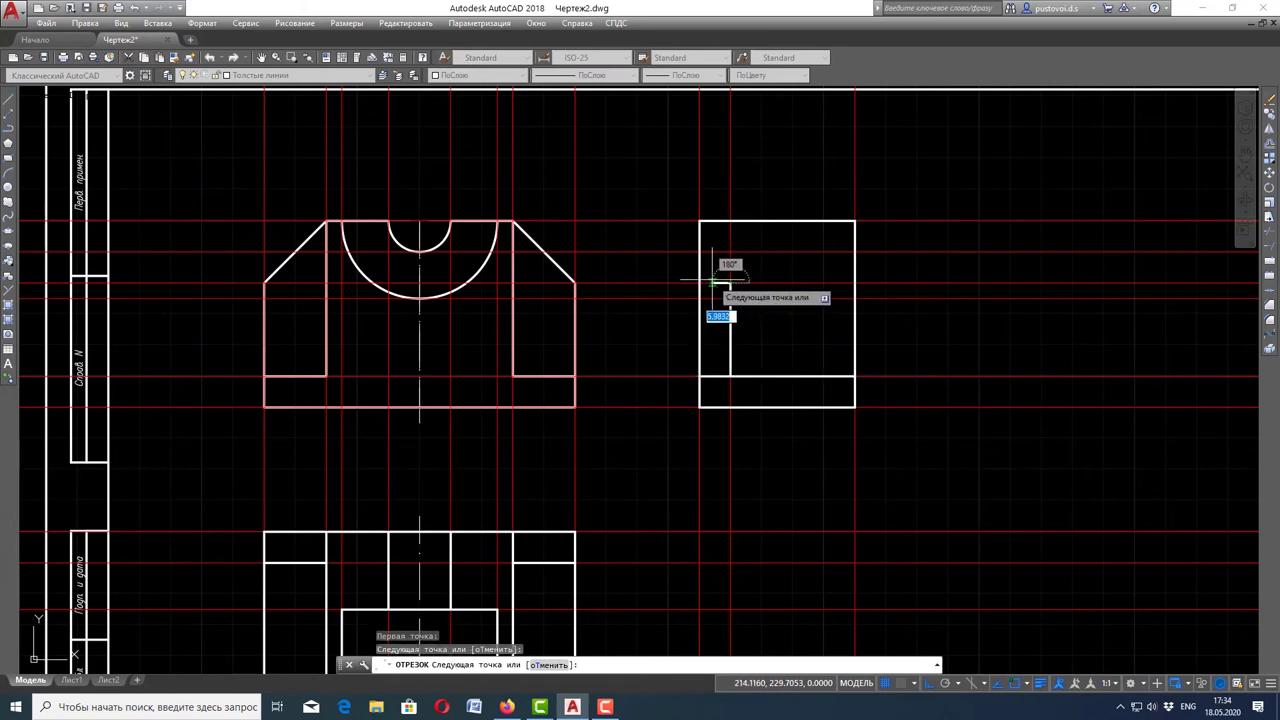
{"action": "type", "text": "10"}
{"action": "key", "text": "Return"}
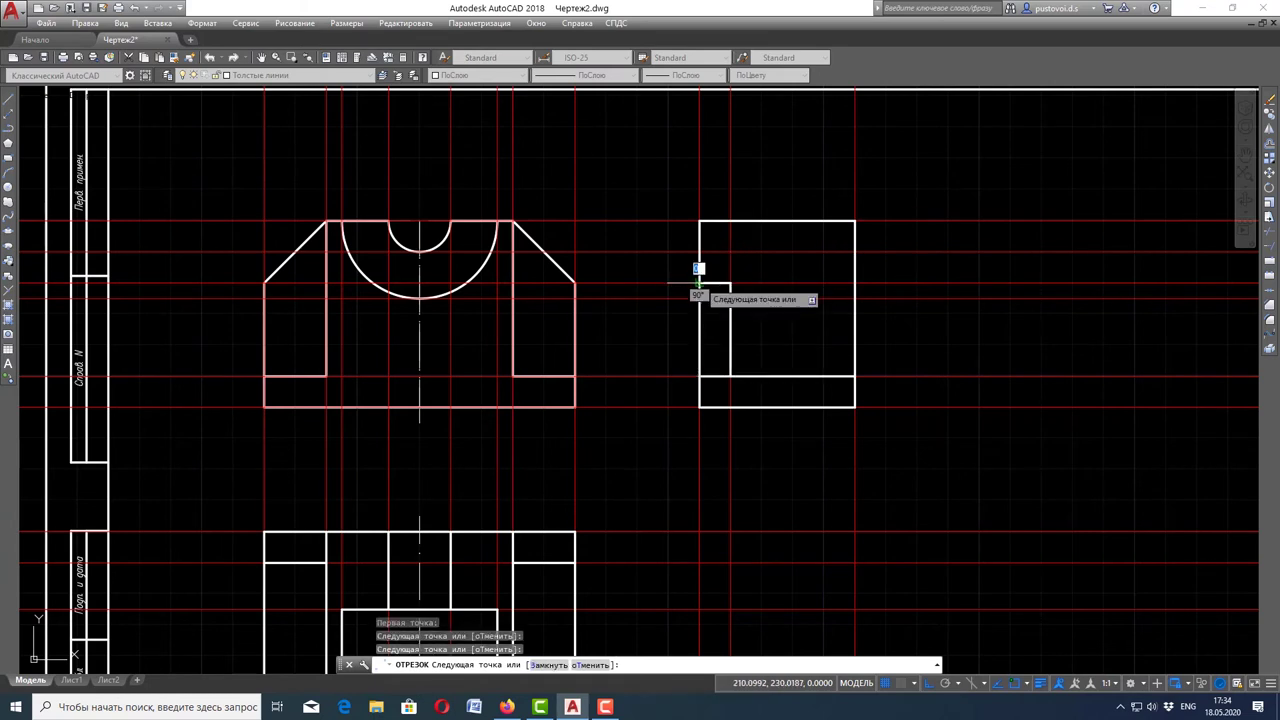
{"action": "key", "text": "Escape"}
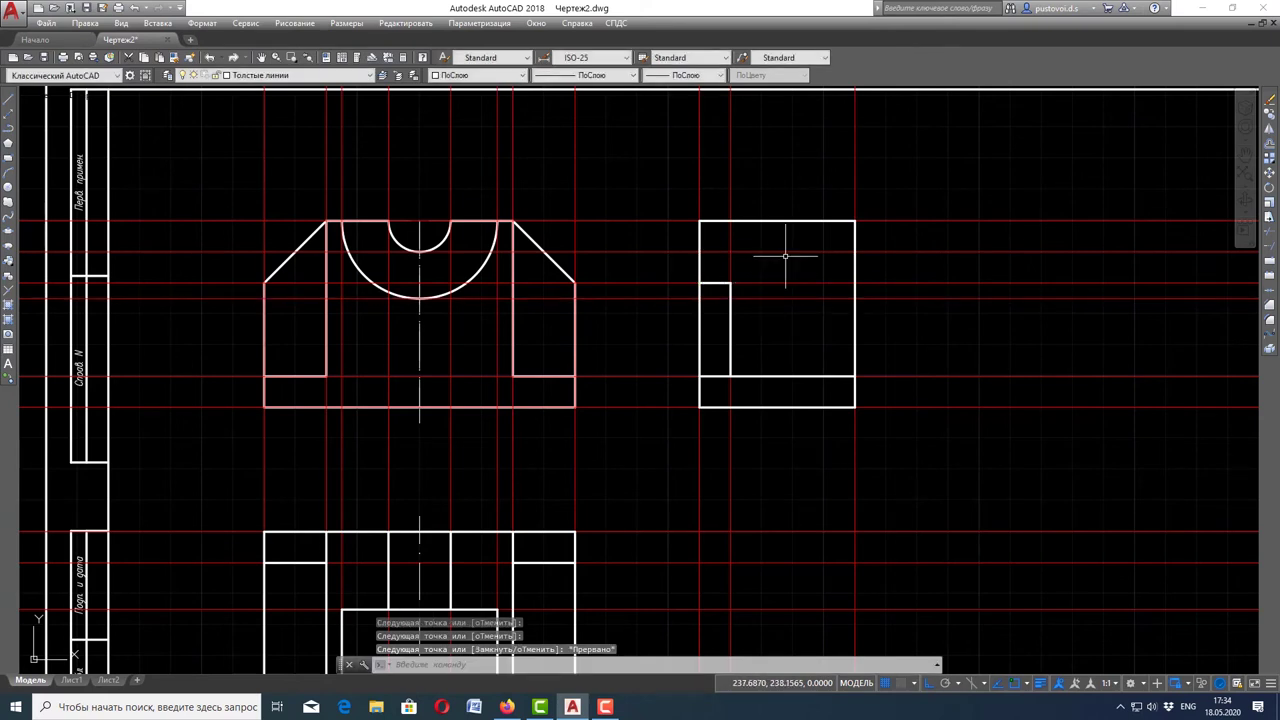
{"action": "scroll", "coordinate": [785, 256], "scroll_direction": "down", "scroll_amount": 2}
{"action": "scroll", "coordinate": [807, 251], "scroll_direction": "up", "scroll_amount": 2}
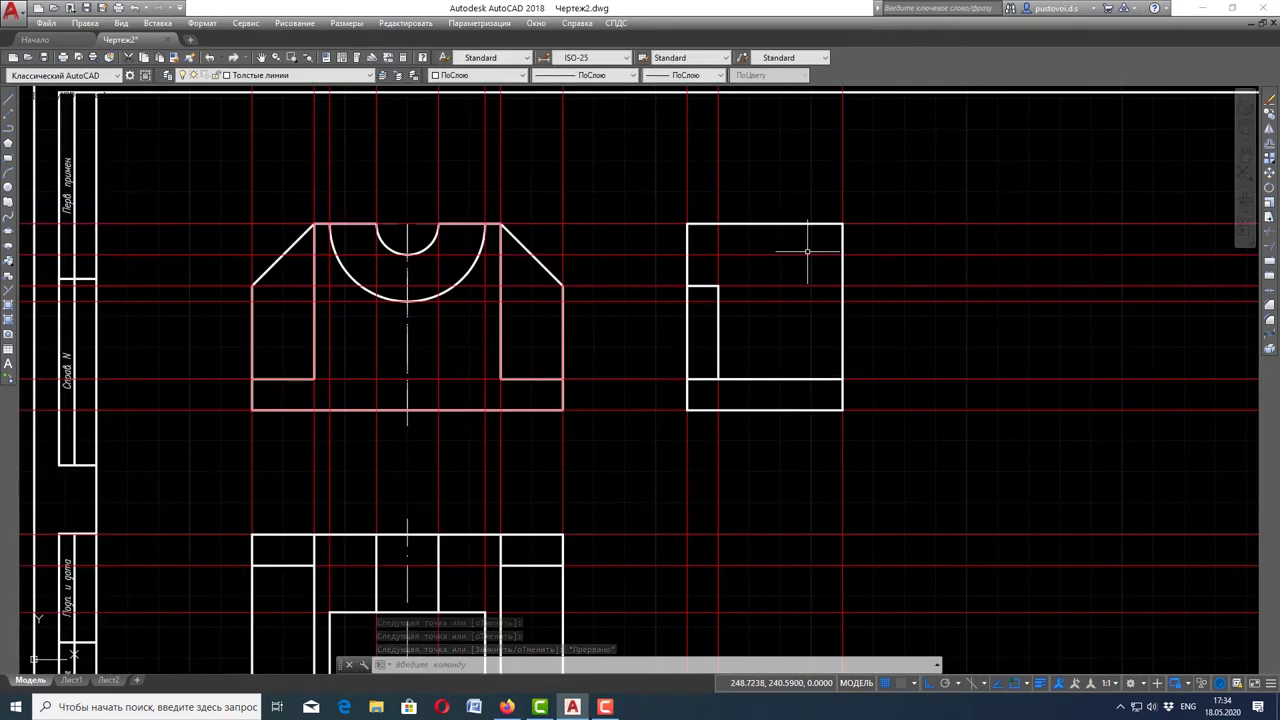
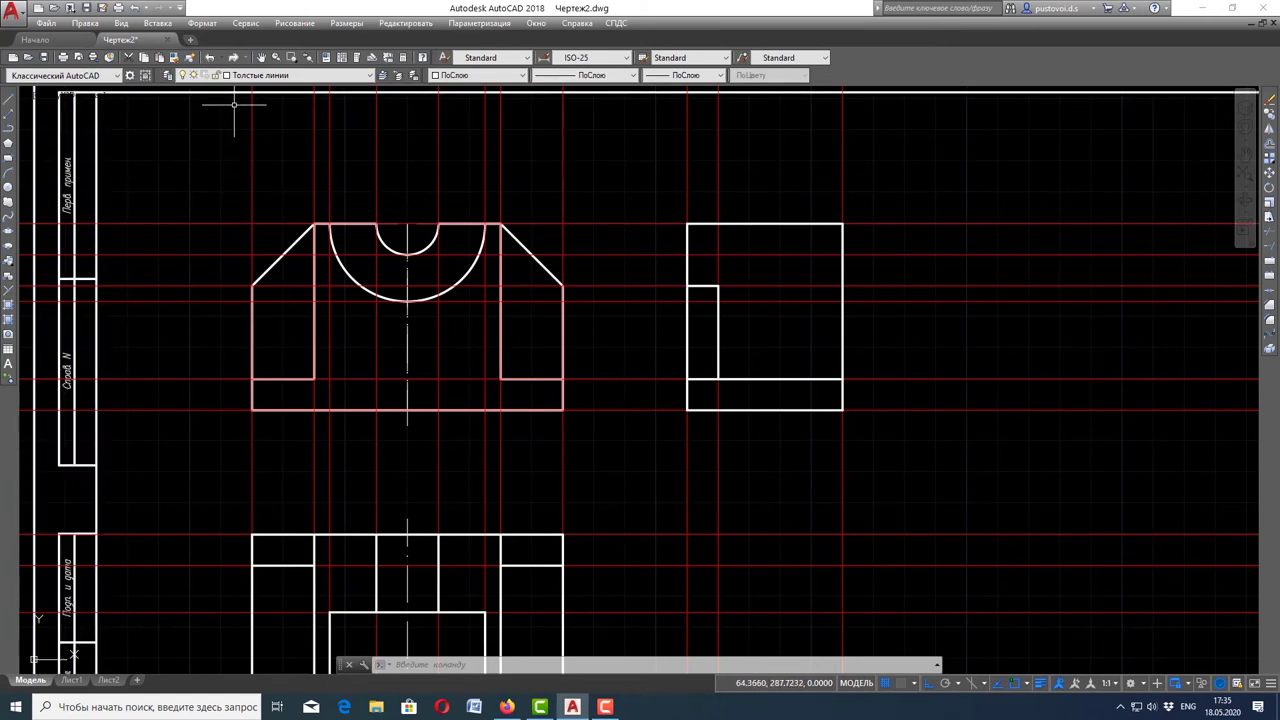
- Make Штриховые линии the current layer
{"action": "left_click", "coordinate": [268, 76]}
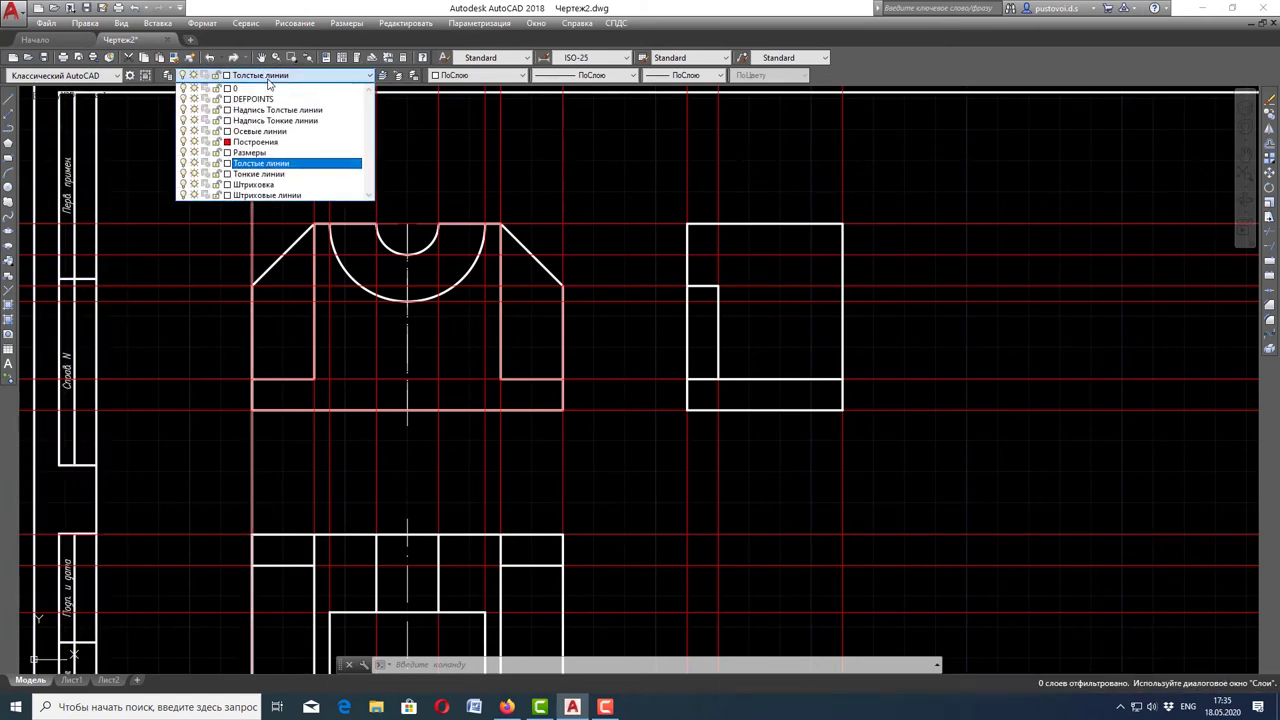
{"action": "left_click", "coordinate": [262, 196]}
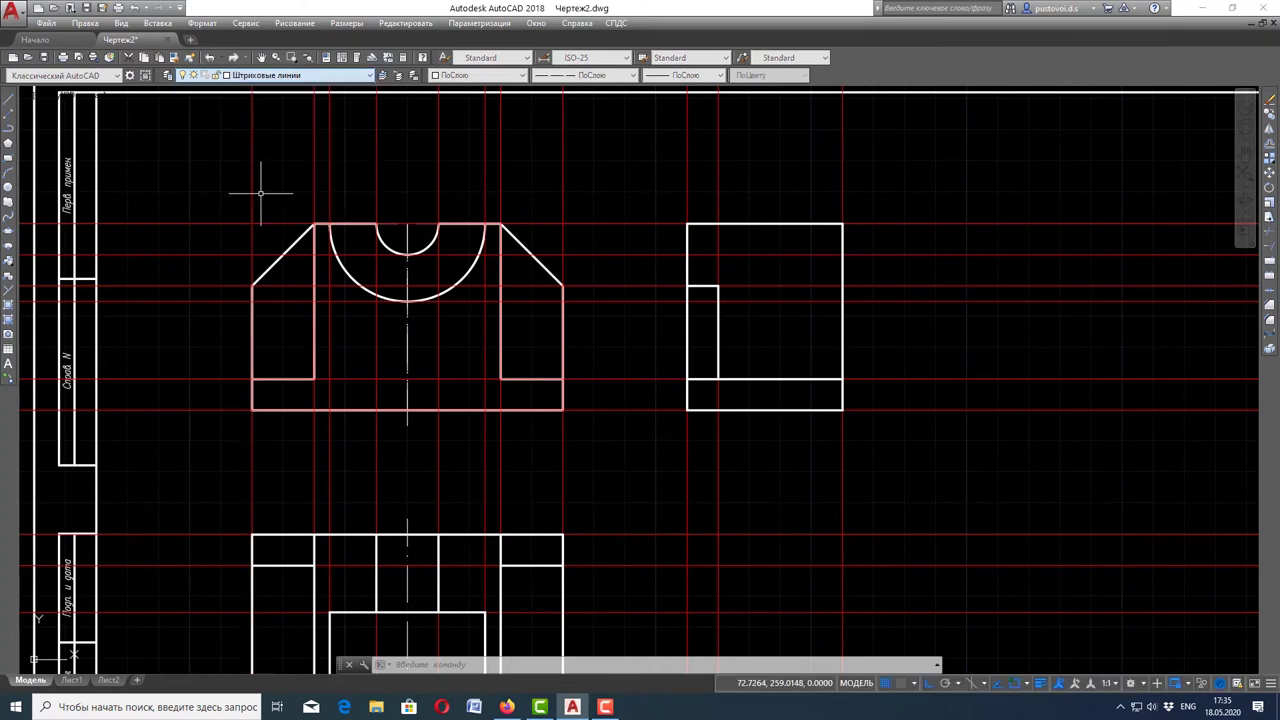
{"action": "left_click", "coordinate": [10, 103]}
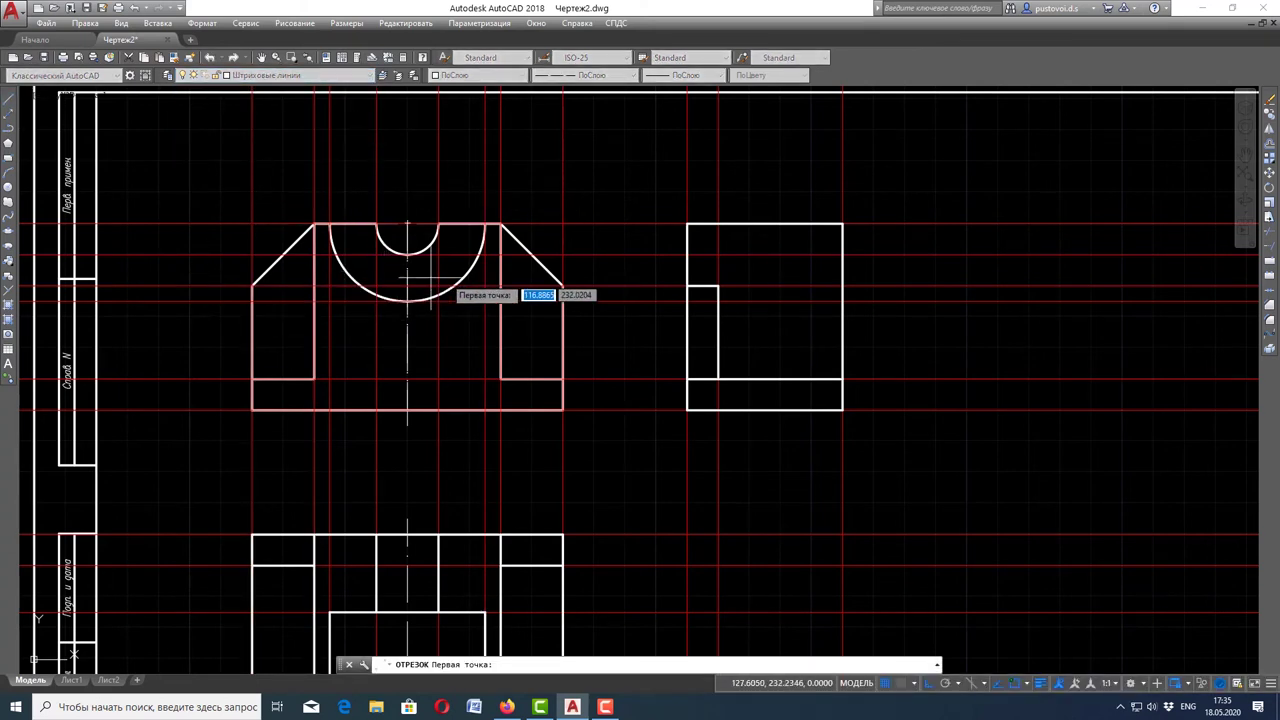
{"action": "key", "text": "Escape"}
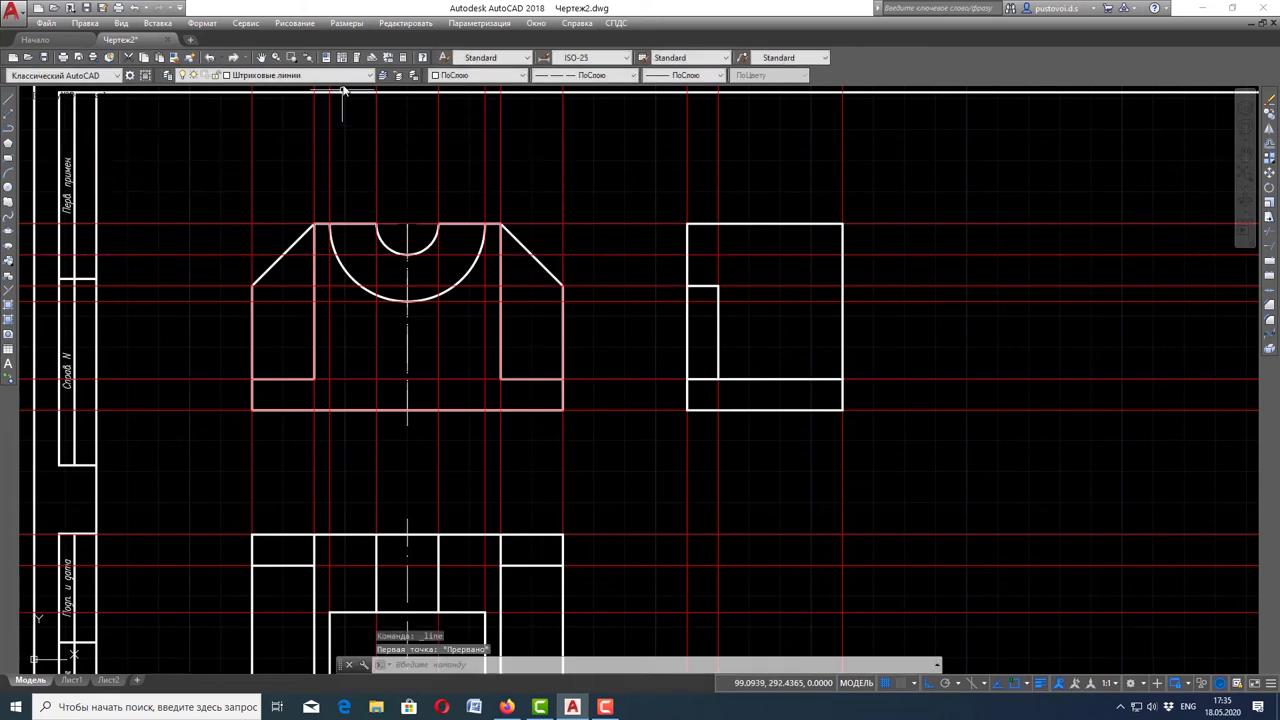
- Offset the side view's right-edge construction line 25 units to the left
{"action": "left_click", "coordinate": [347, 76]}
{"action": "left_click", "coordinate": [345, 82]}
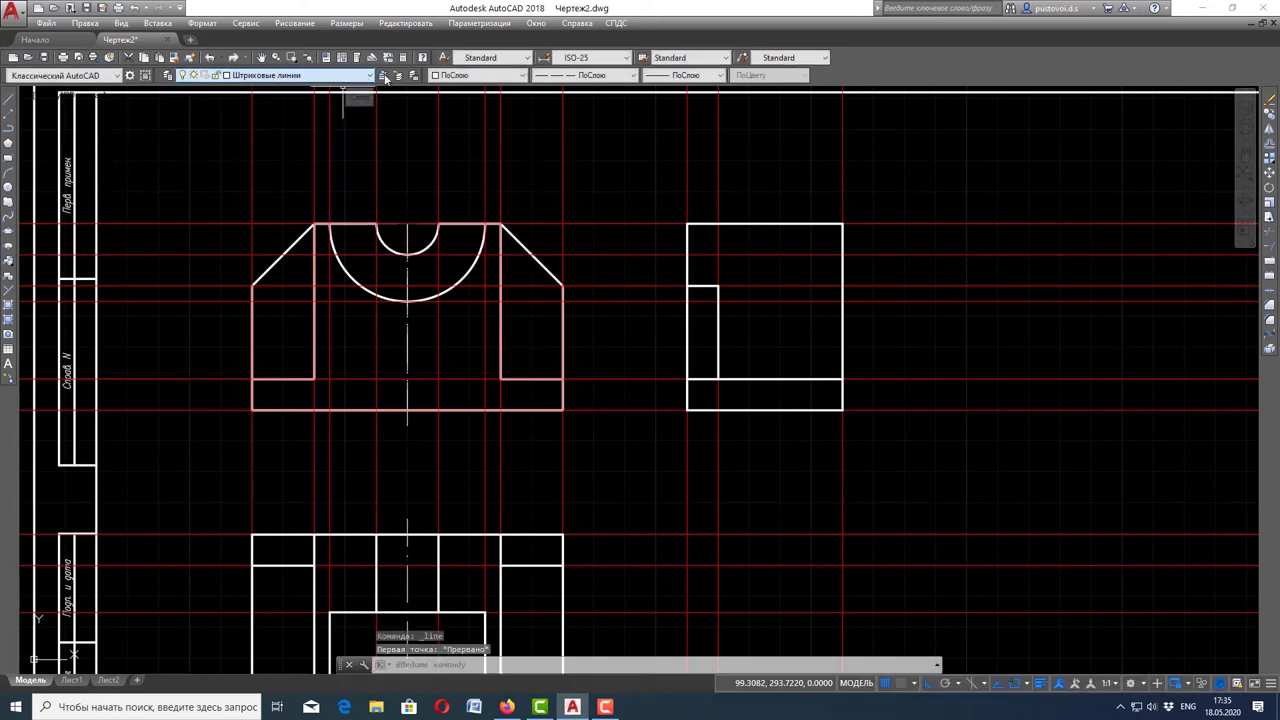
{"action": "left_click", "coordinate": [1268, 149]}
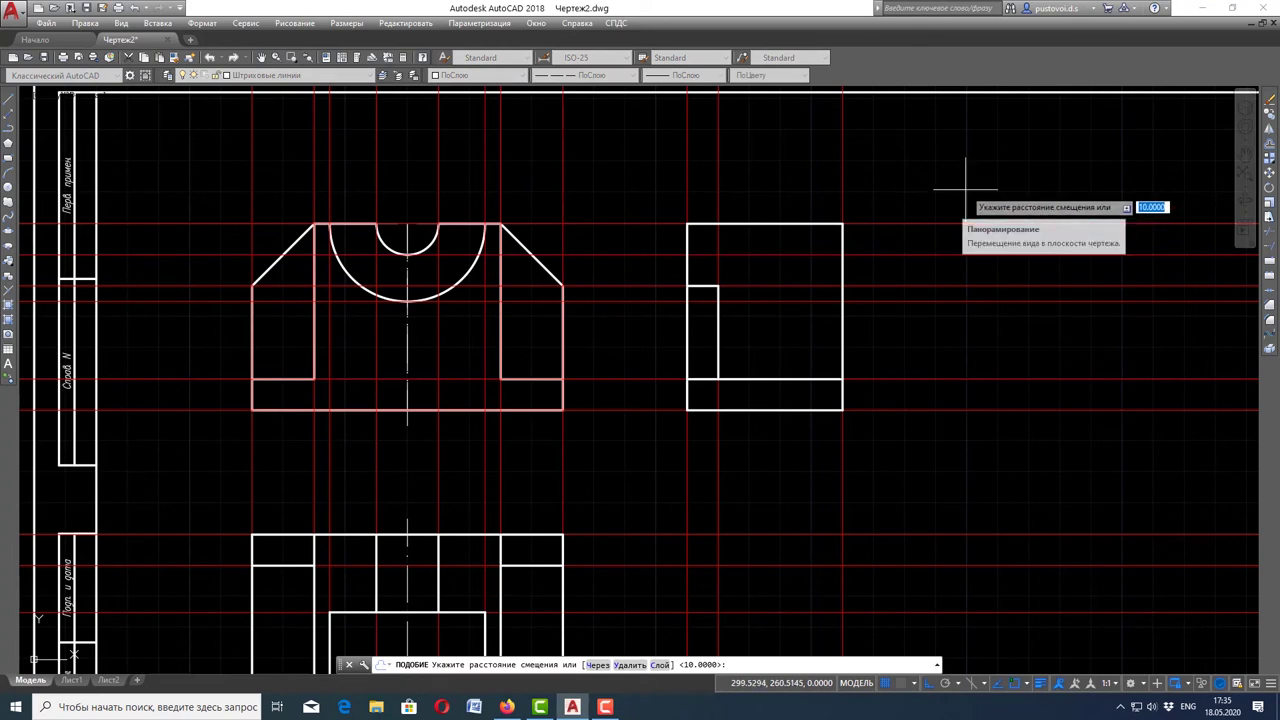
{"action": "key", "text": "Return"}
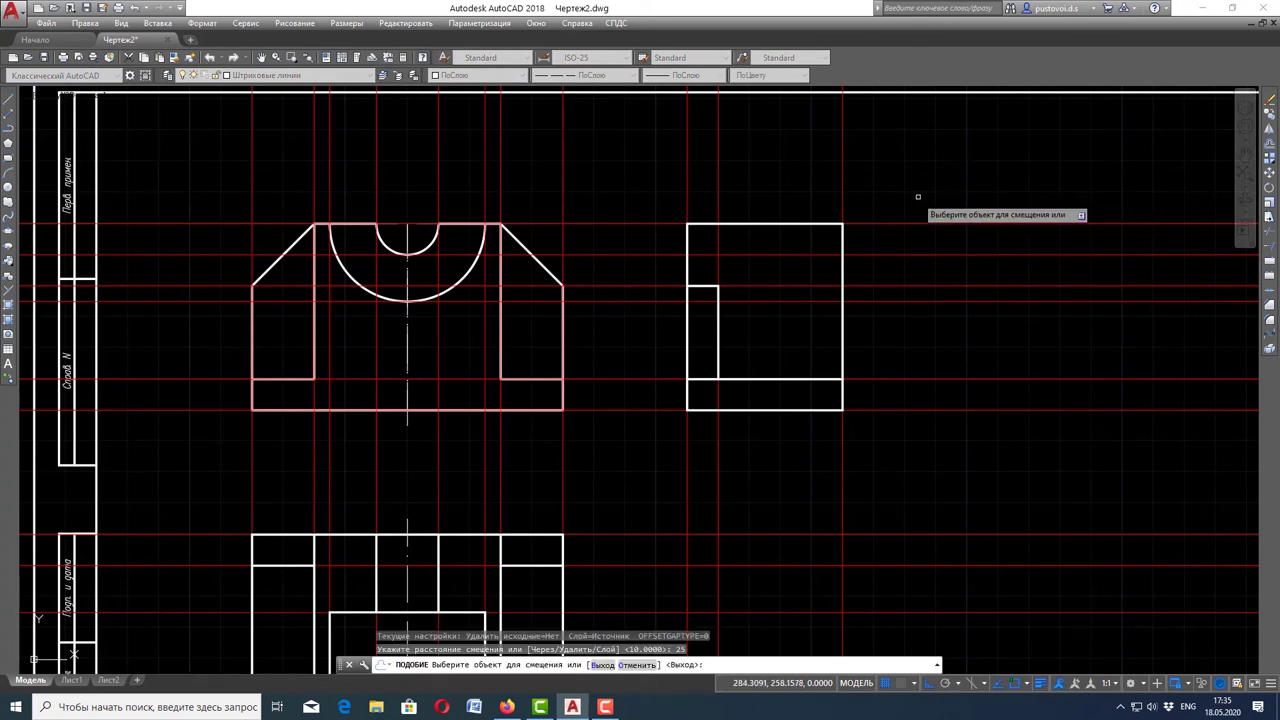
{"action": "left_click", "coordinate": [843, 184]}
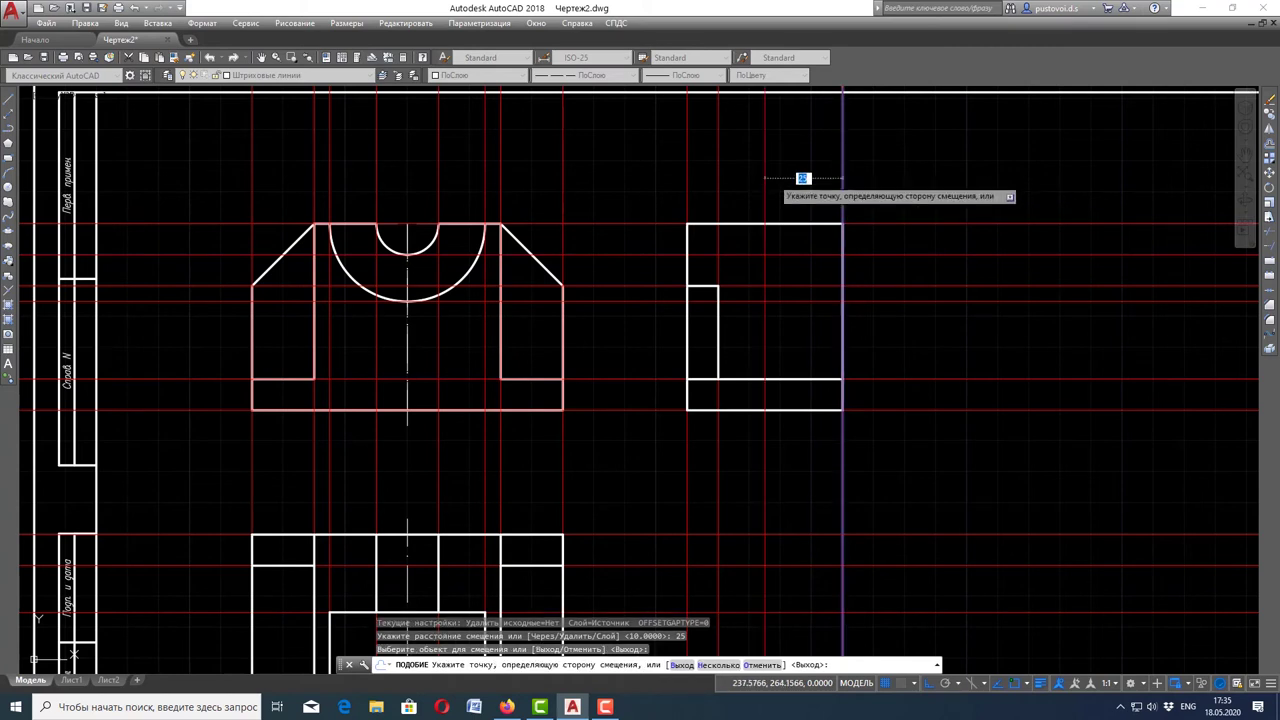
{"action": "left_click", "coordinate": [803, 183]}
{"action": "key", "text": "Escape"}
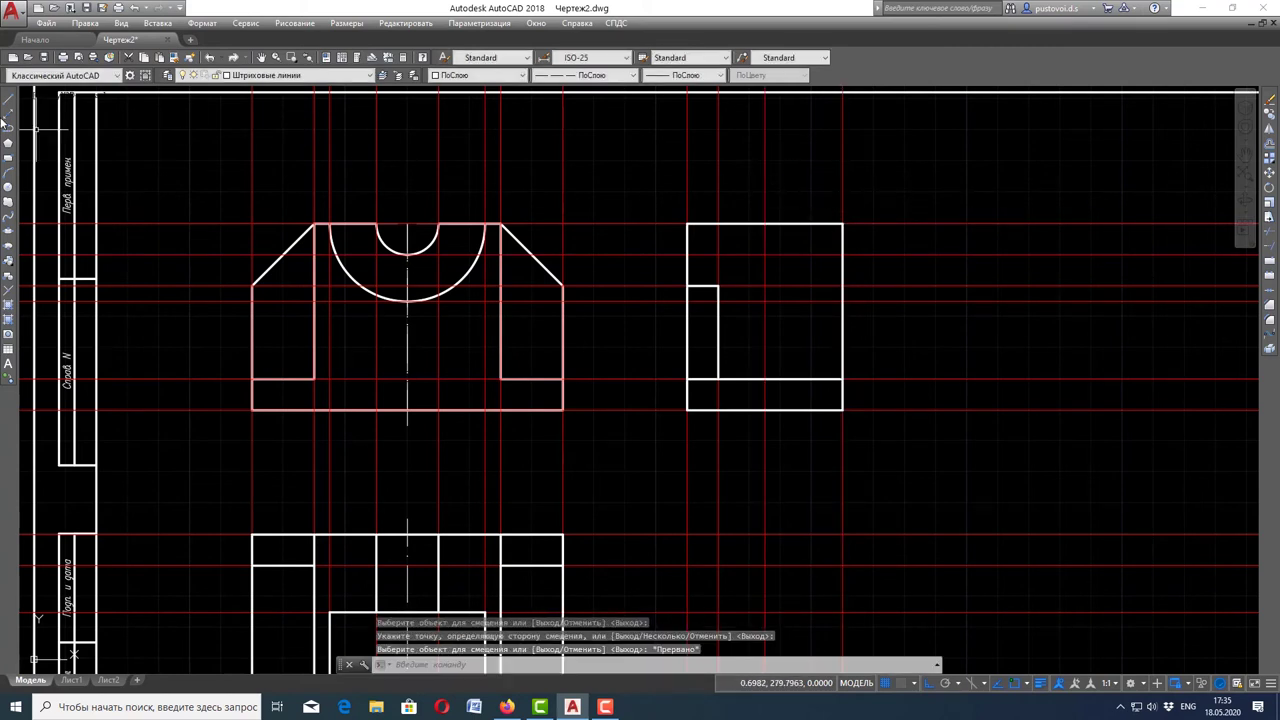
- Draw a hidden line from the side view's right edge to the new construction line and up to the top edge
{"action": "left_click", "coordinate": [10, 101]}
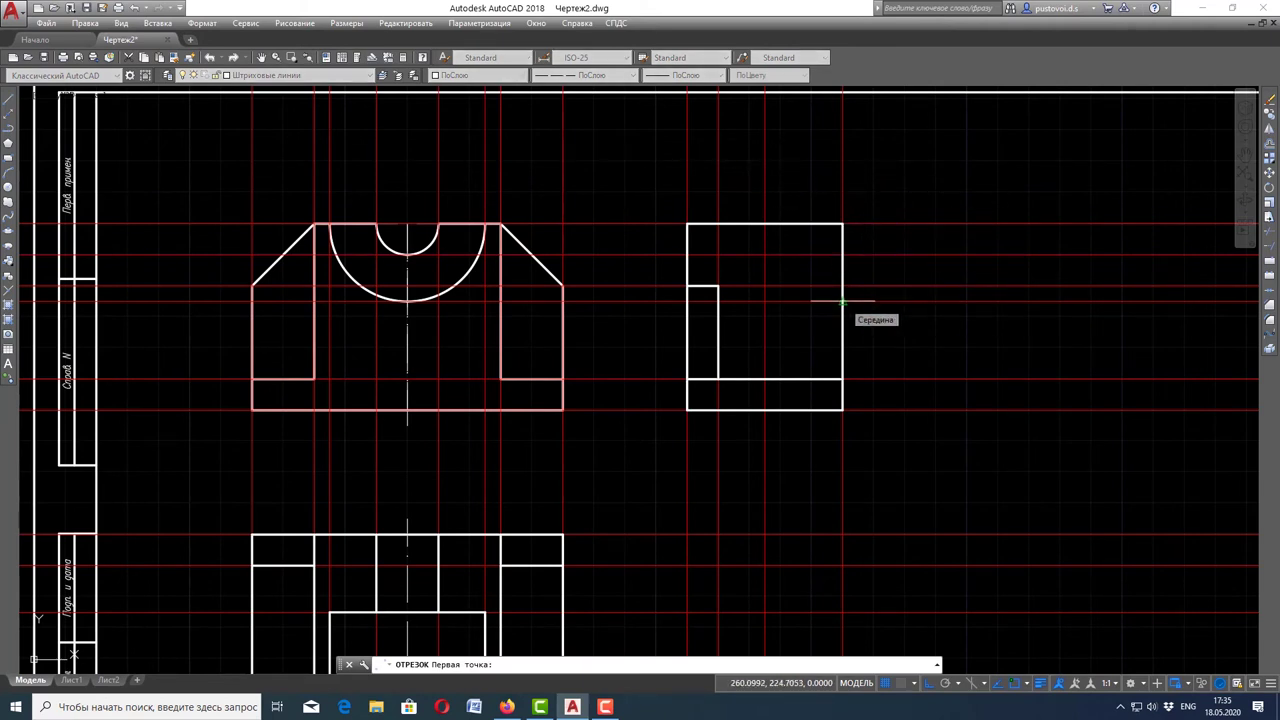
{"action": "left_click", "coordinate": [842, 300]}
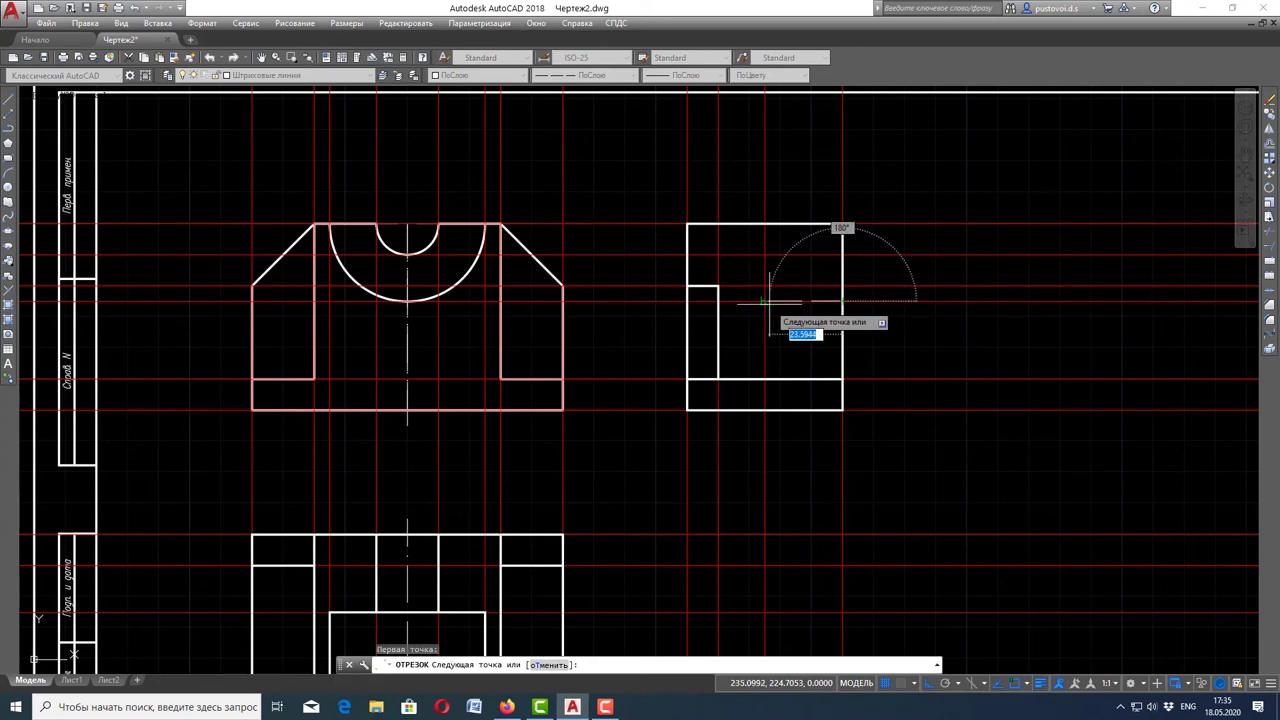
{"action": "left_click", "coordinate": [765, 300]}
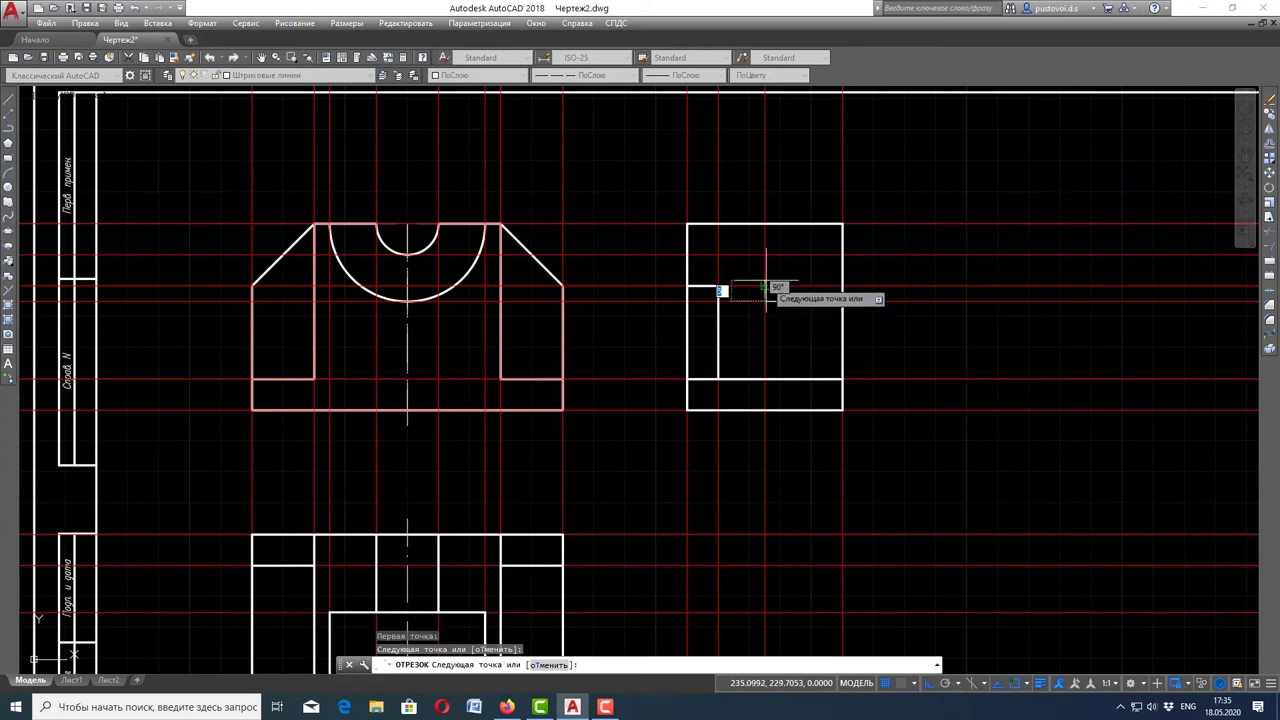
{"action": "left_click", "coordinate": [765, 224]}
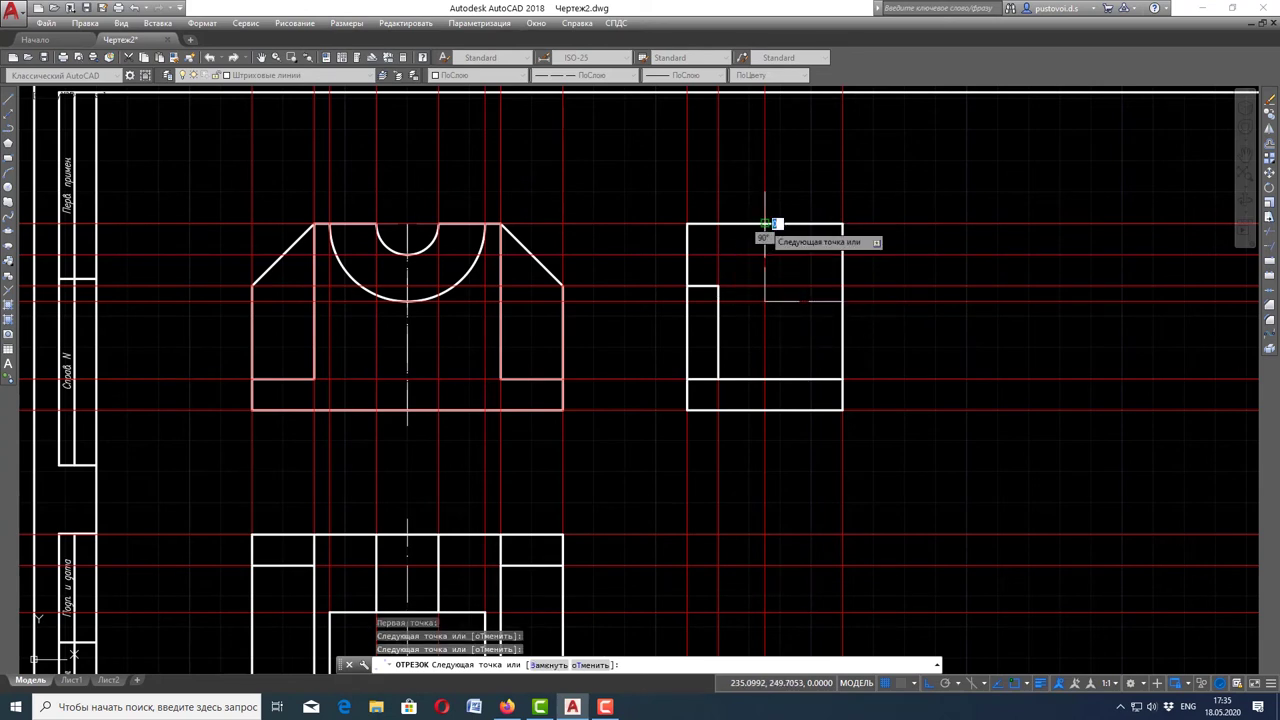
{"action": "key", "text": "Escape"}
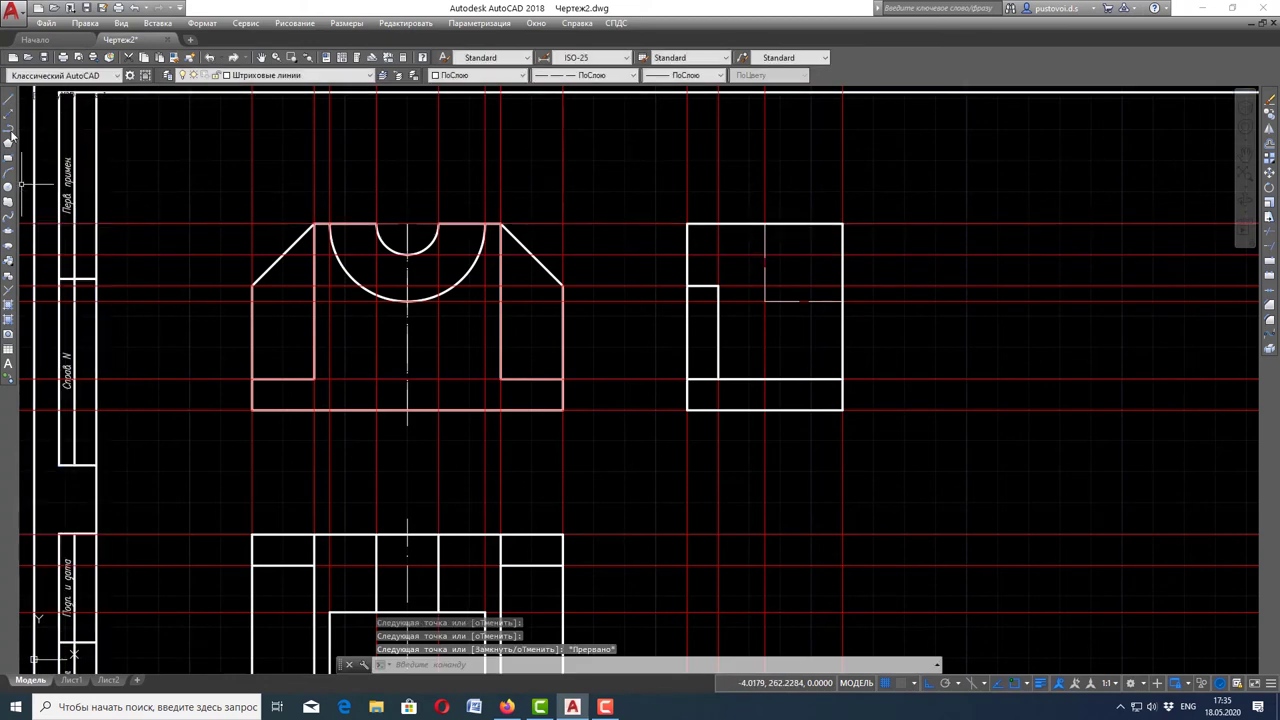
{"action": "left_click", "coordinate": [9, 102]}
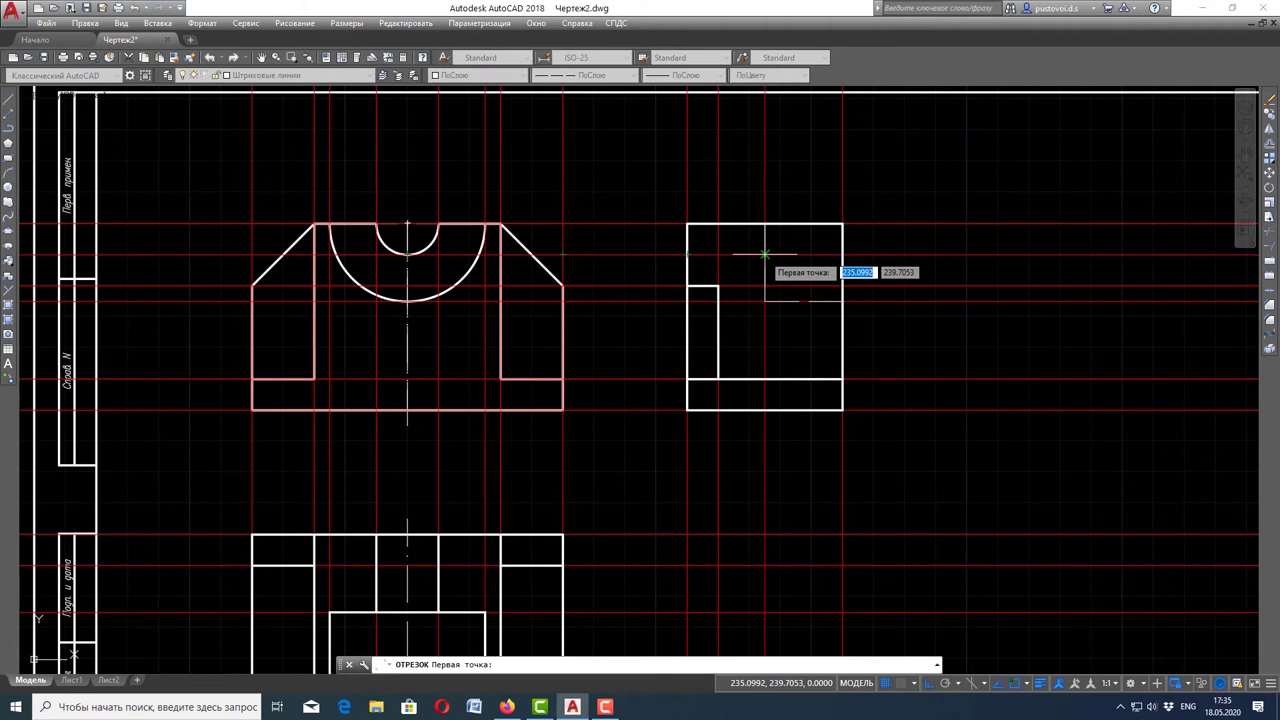
{"action": "left_click", "coordinate": [765, 255]}
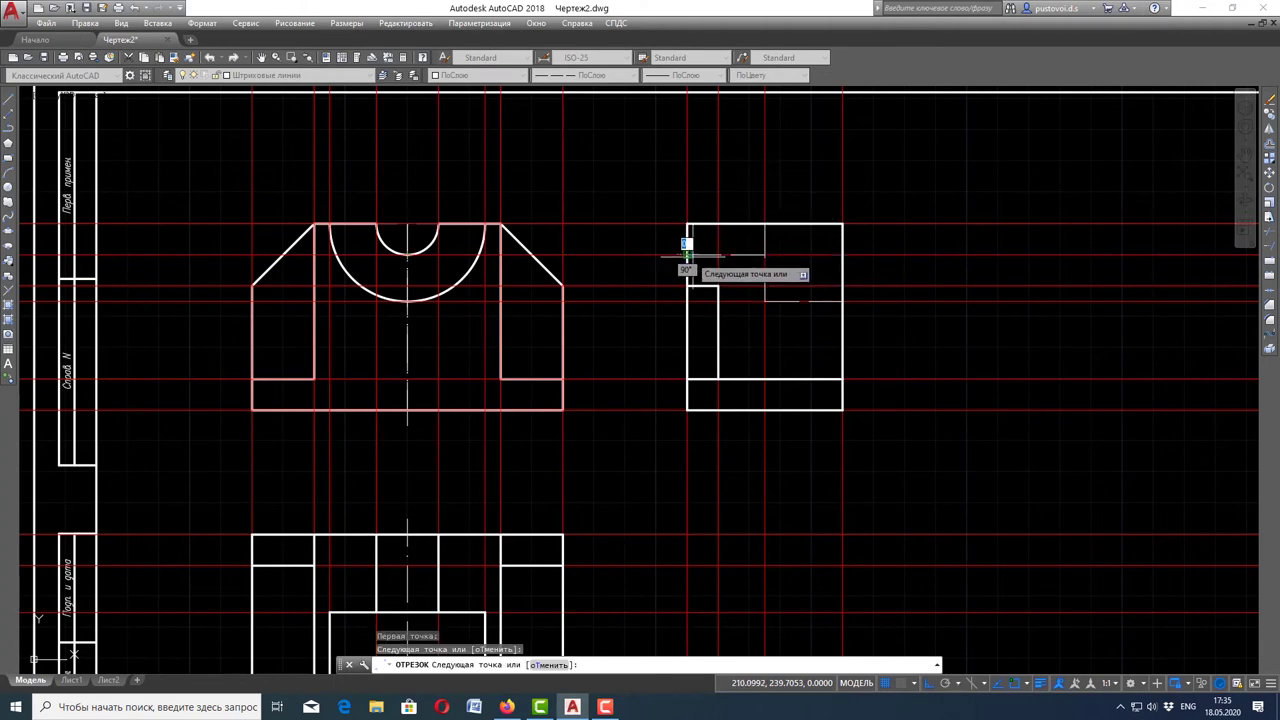
{"action": "key", "text": "Escape"}
{"action": "scroll", "coordinate": [757, 232], "scroll_direction": "down", "scroll_amount": 2}
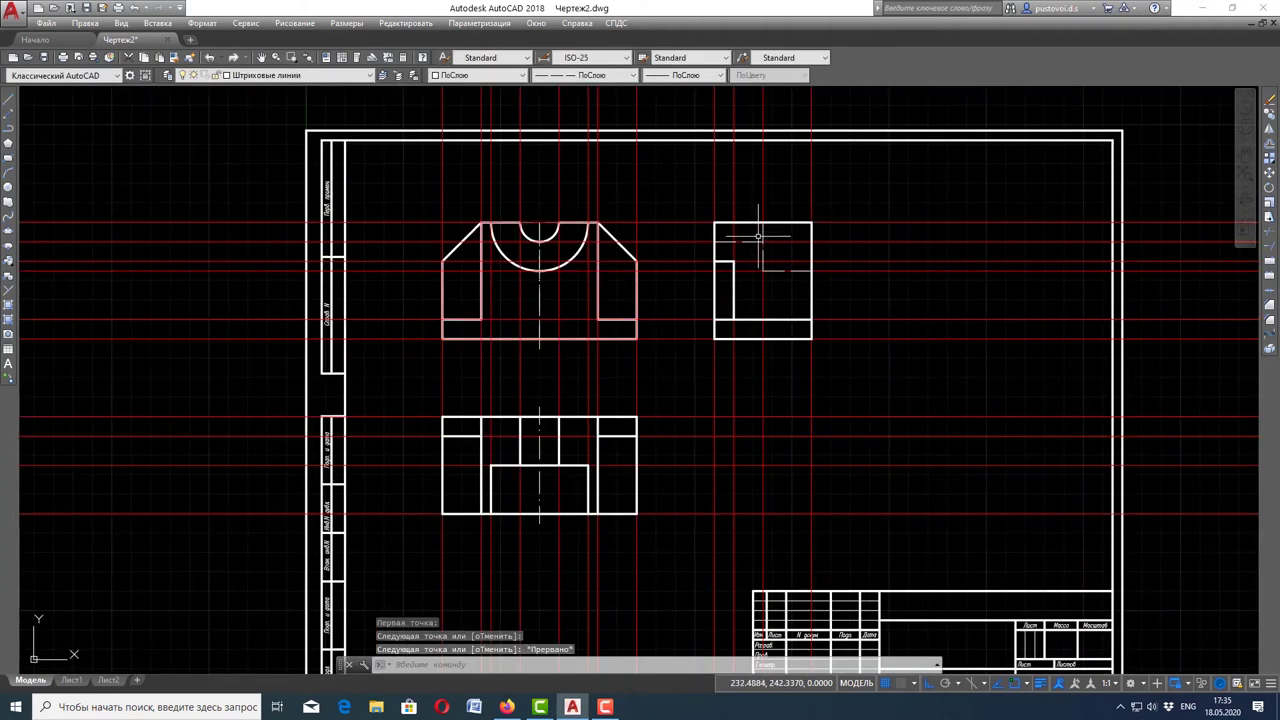
- Delete the vertical and horizontal red construction lines using crossing selections
{"action": "left_click", "coordinate": [858, 182]}
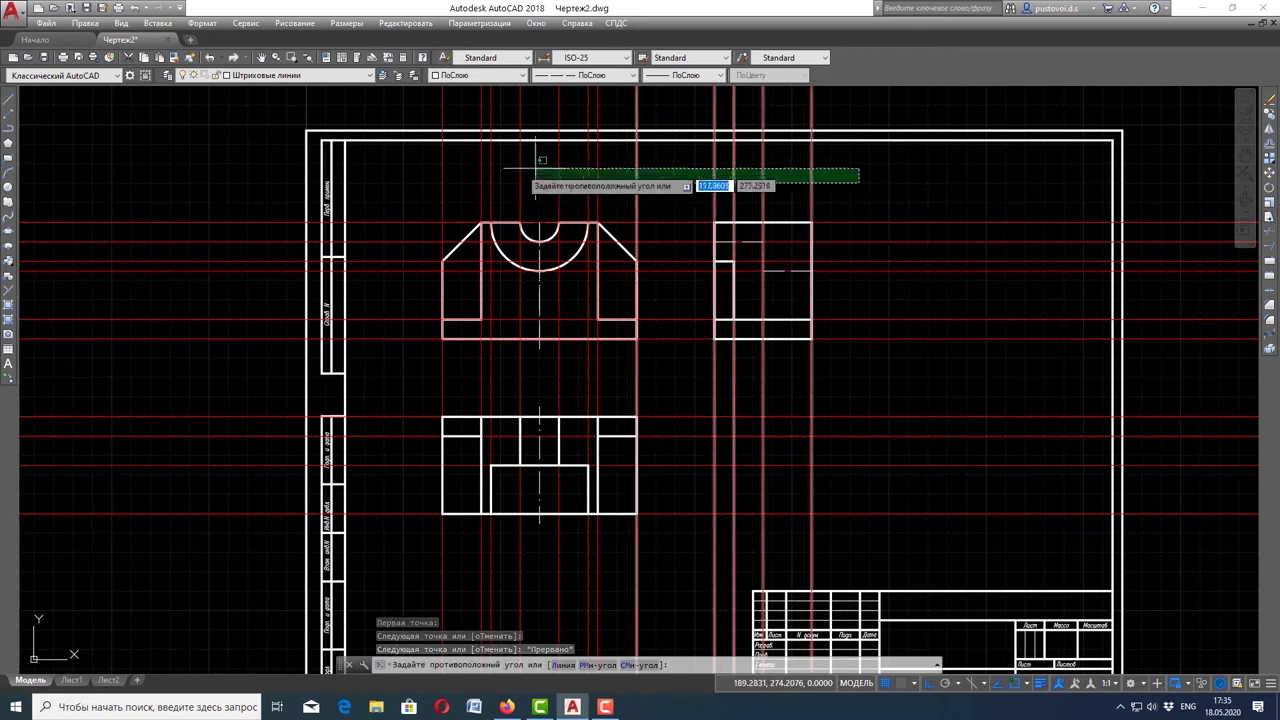
{"action": "left_click", "coordinate": [429, 173]}
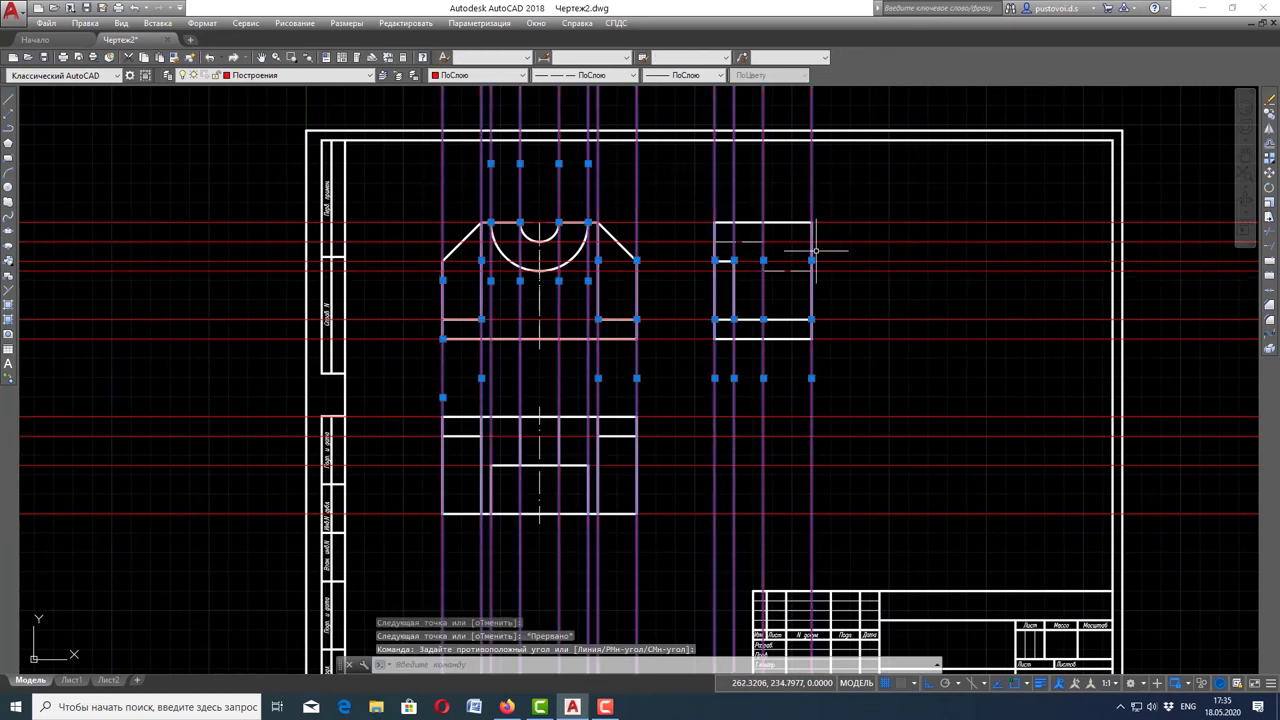
{"action": "key", "text": "Delete"}
{"action": "left_click", "coordinate": [919, 212]}
{"action": "left_click", "coordinate": [904, 514]}
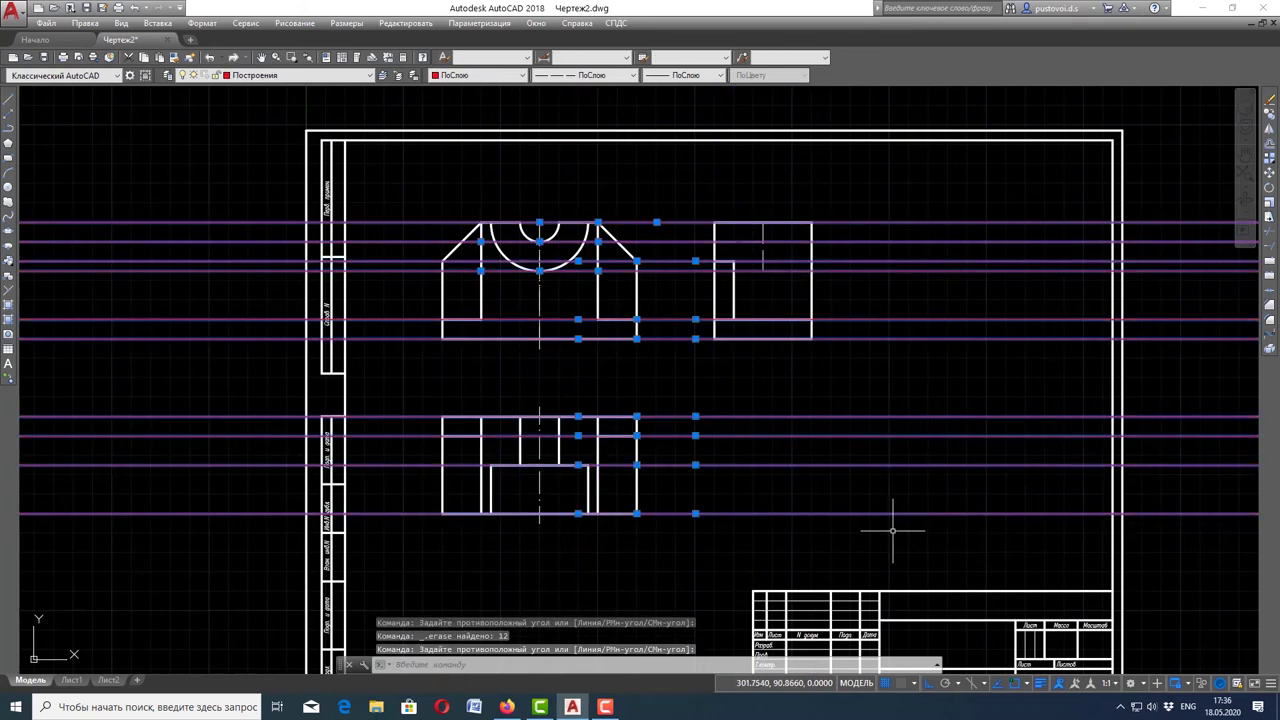
{"action": "key", "text": "Delete"}
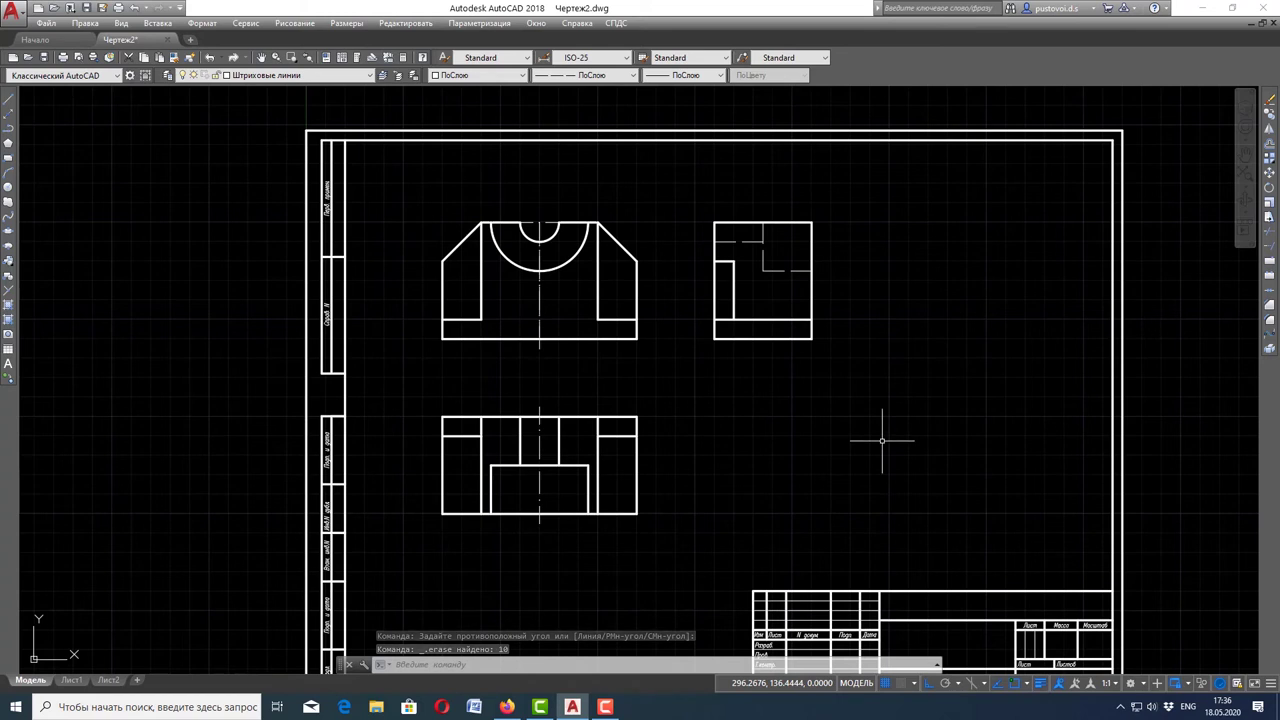
{"action": "scroll", "coordinate": [882, 435], "scroll_direction": "down", "scroll_amount": 2}
{"action": "scroll", "coordinate": [881, 421], "scroll_direction": "up", "scroll_amount": 2}
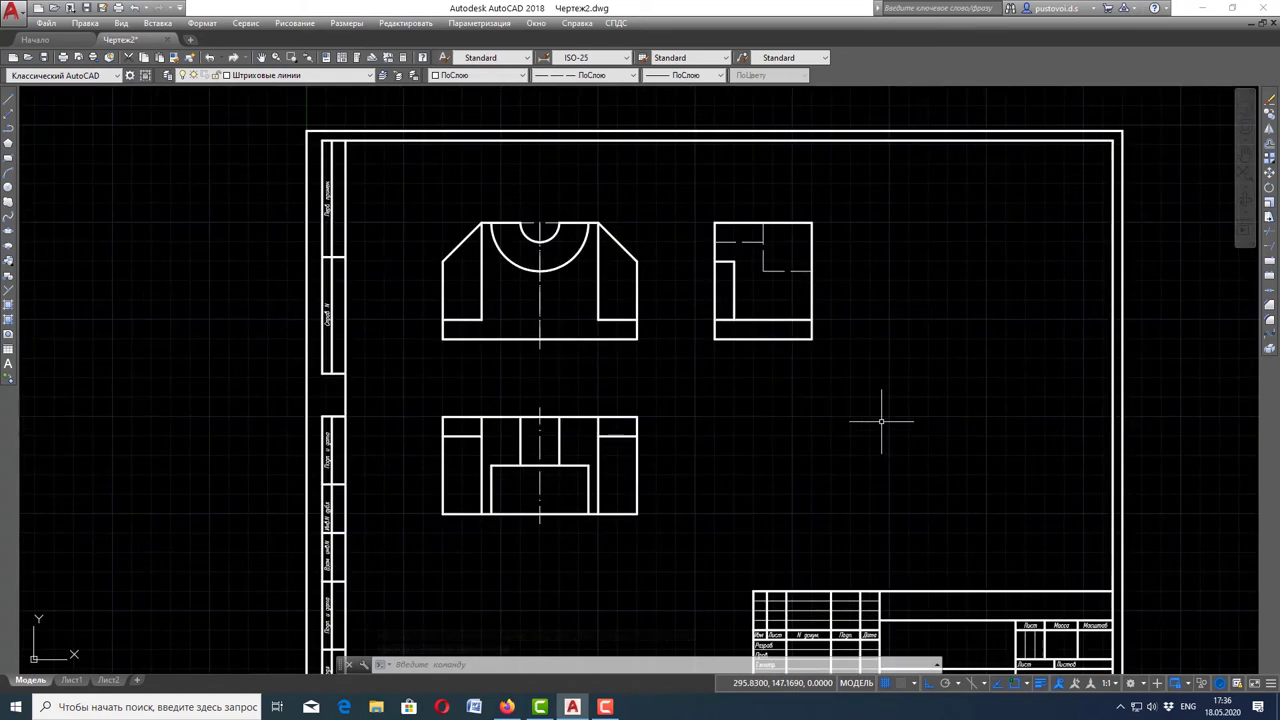
{"action": "scroll", "coordinate": [881, 421], "scroll_direction": "down", "scroll_amount": 2}
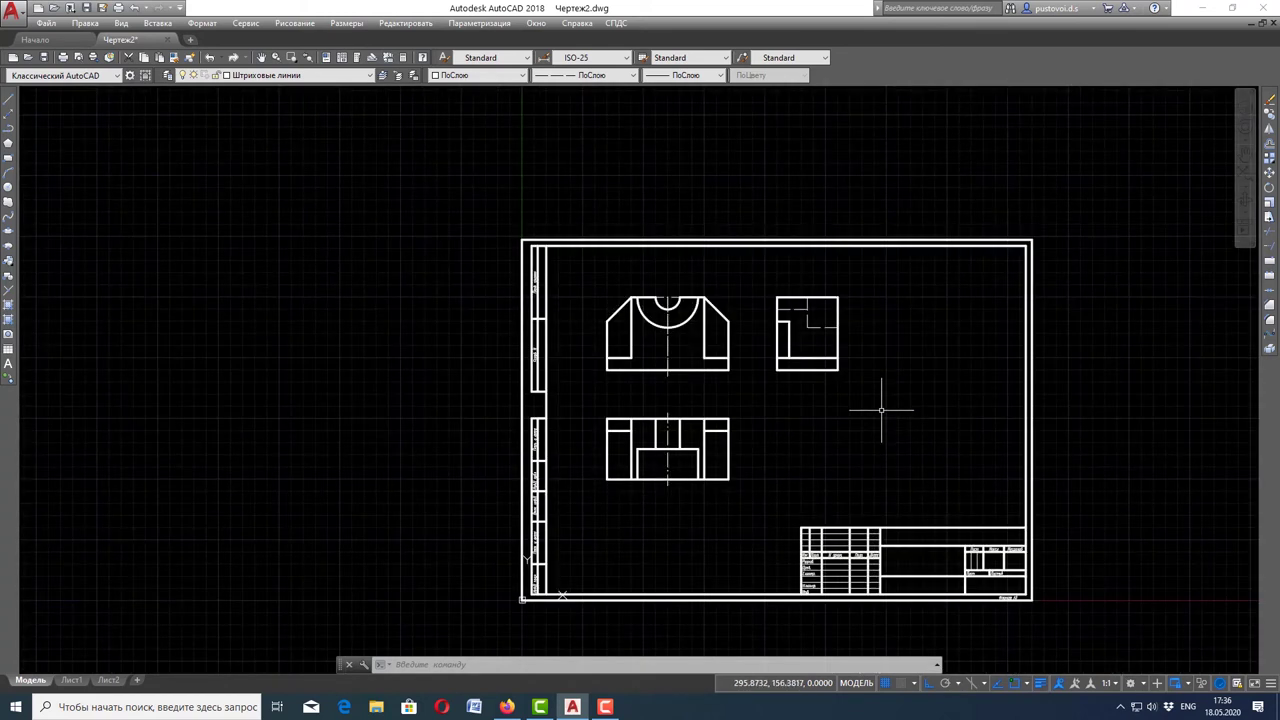
{"action": "scroll", "coordinate": [880, 419], "scroll_direction": "up", "scroll_amount": 2}
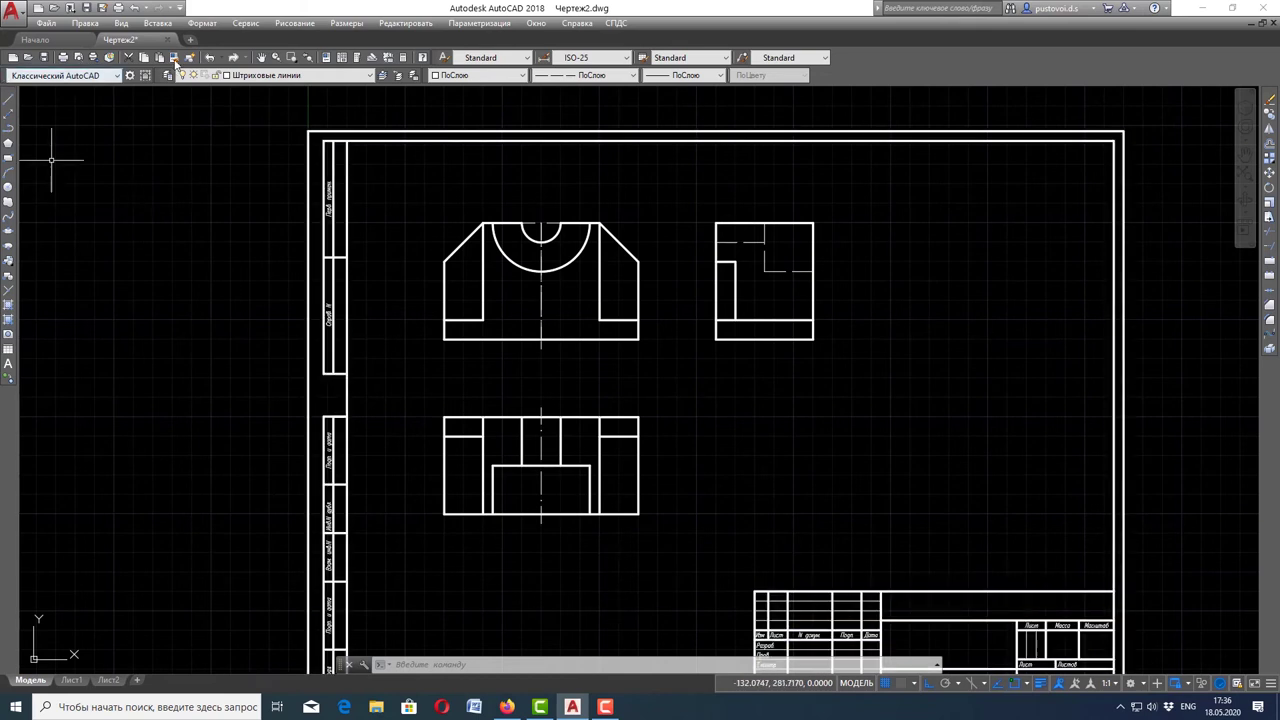
- Make Размеры the current layer, with ГОСТ text style and ГОСТс полкой dimension style
{"action": "left_click", "coordinate": [283, 78]}
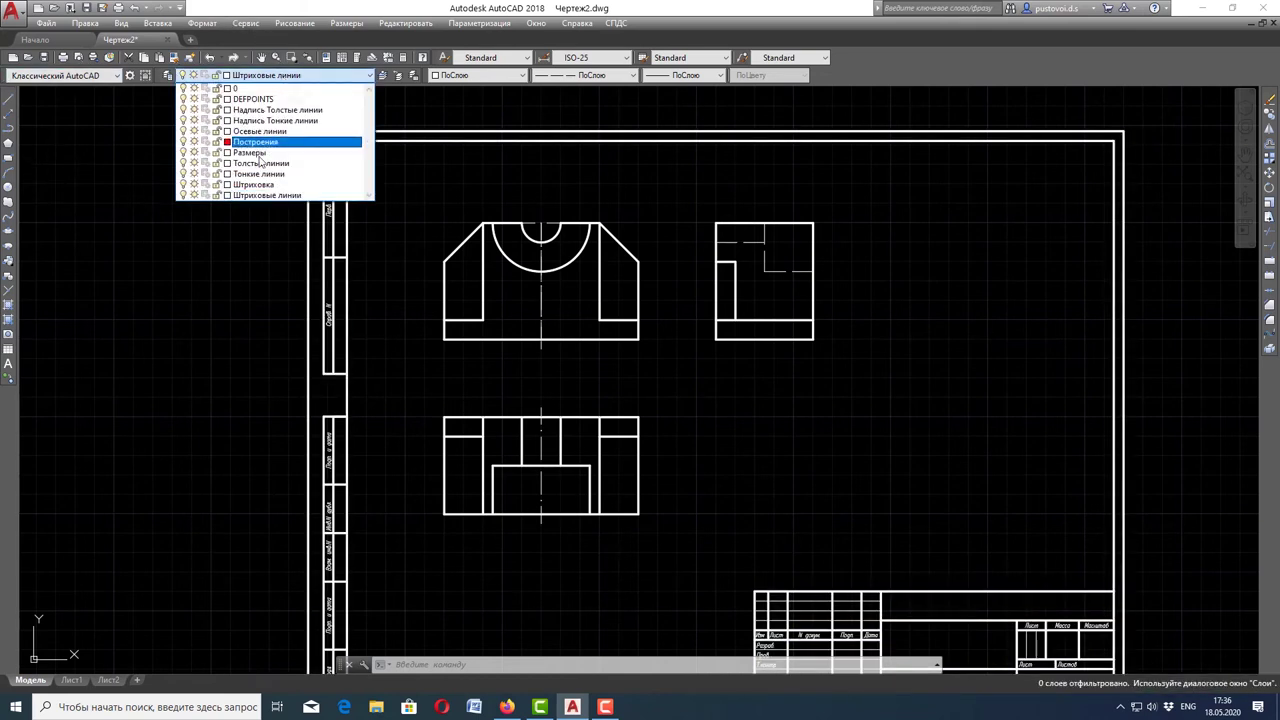
{"action": "left_click", "coordinate": [255, 149]}
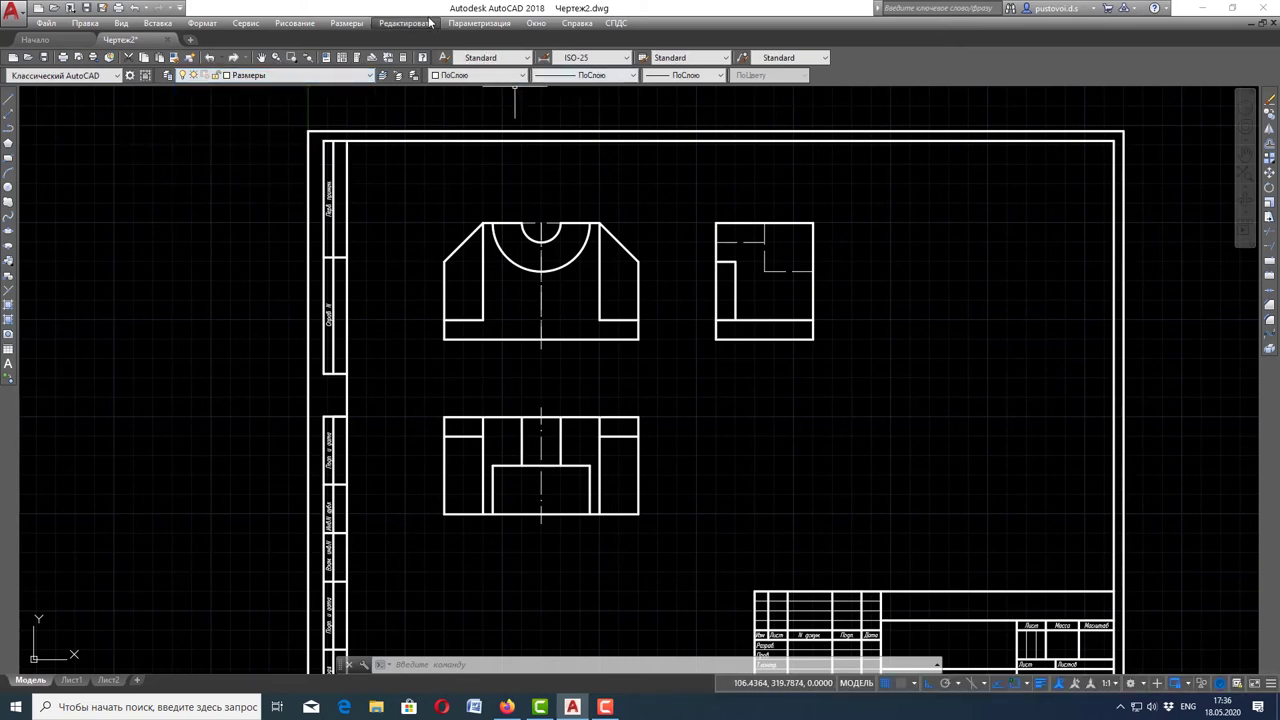
{"action": "left_click", "coordinate": [504, 60]}
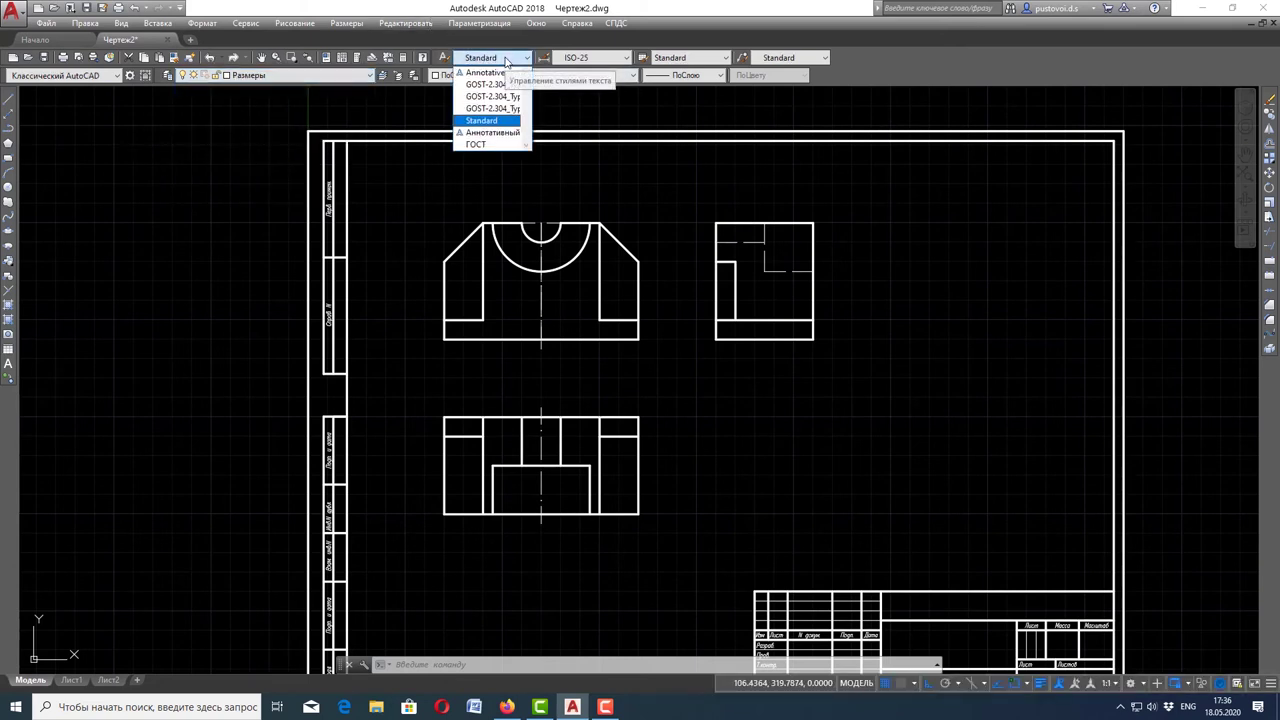
{"action": "left_click", "coordinate": [480, 144]}
{"action": "left_click", "coordinate": [595, 57]}
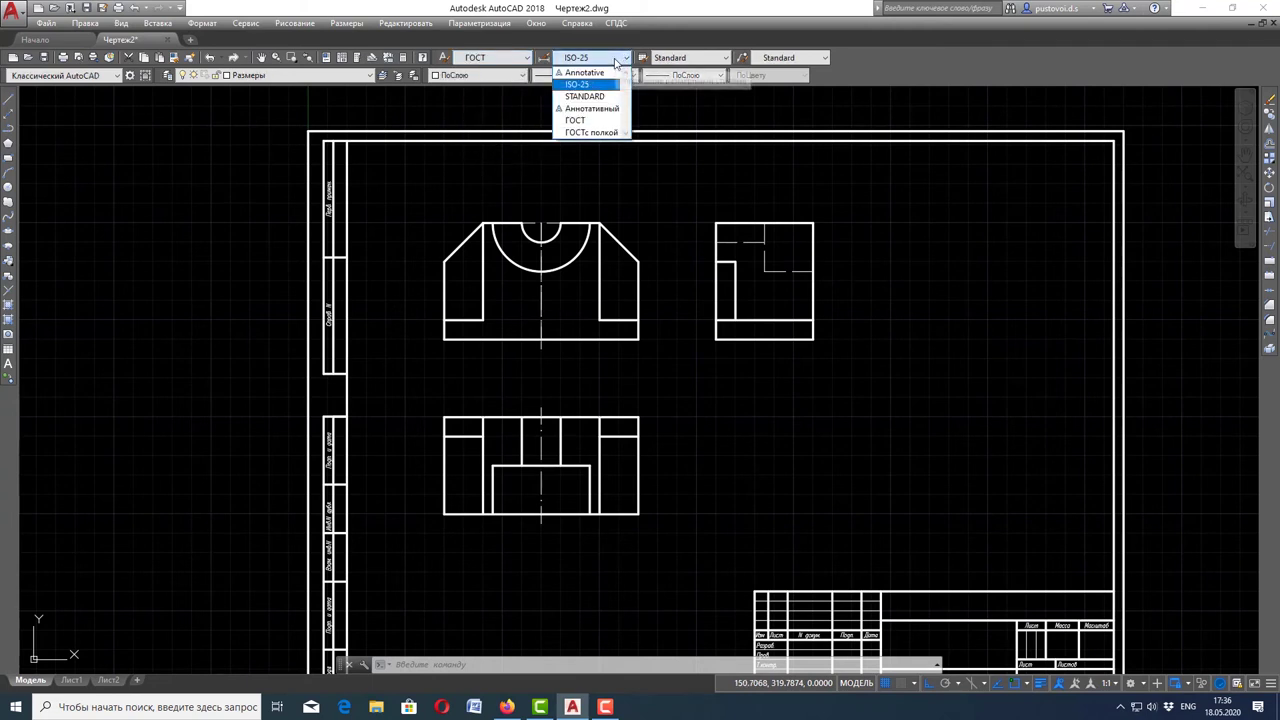
{"action": "left_click", "coordinate": [592, 132]}
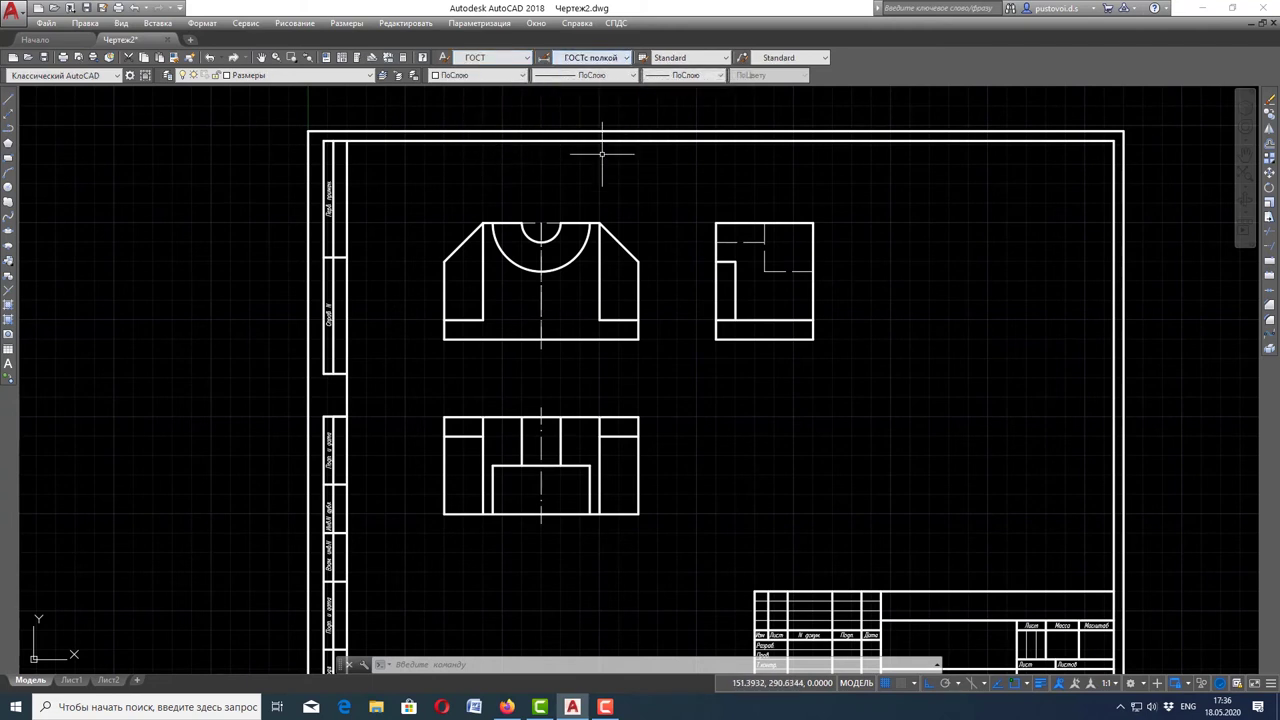
{"action": "left_click", "coordinate": [506, 708]}
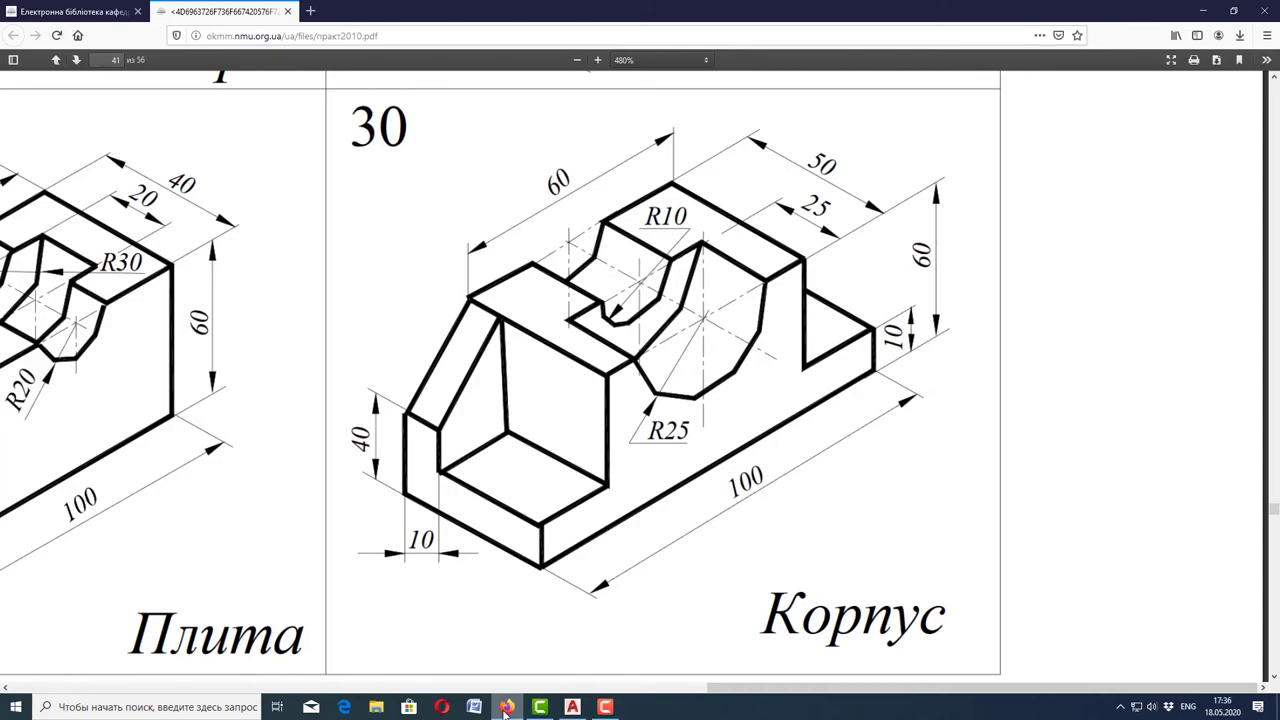
{"action": "left_click", "coordinate": [506, 708]}
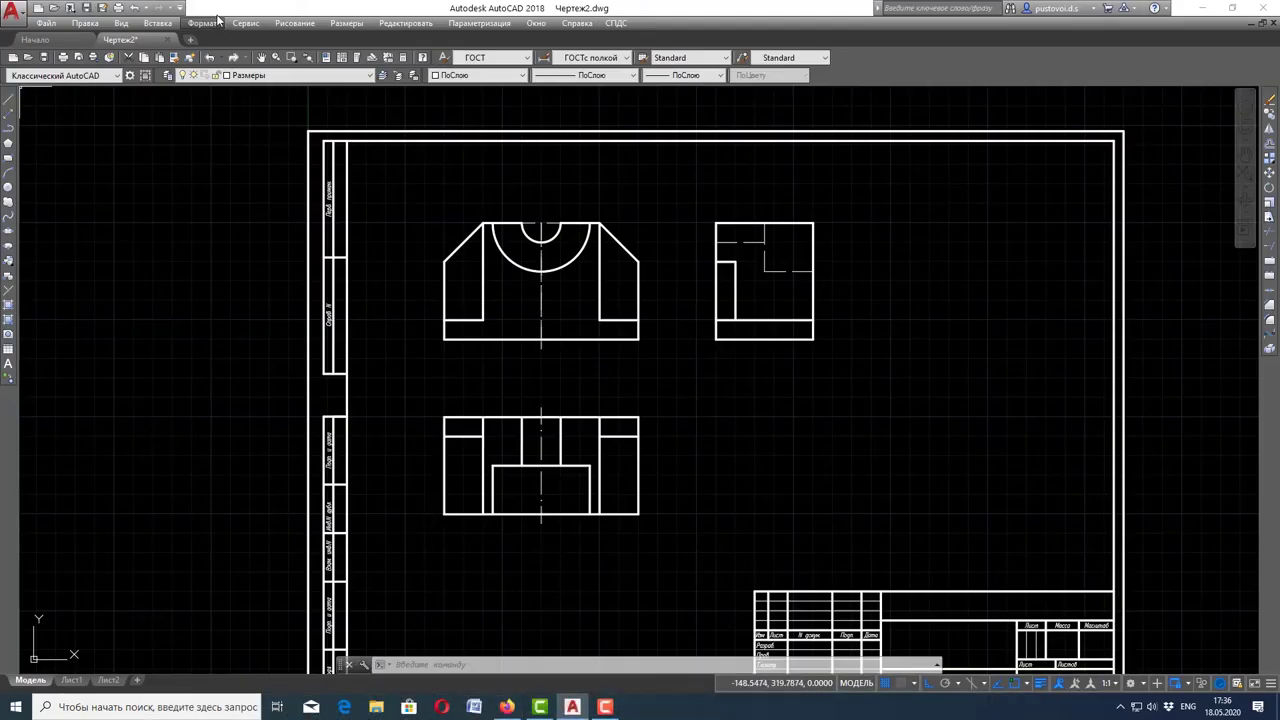
- Add the overall 100 width dimension below the front view
{"action": "left_click", "coordinate": [347, 22]}
{"action": "left_click", "coordinate": [371, 54]}
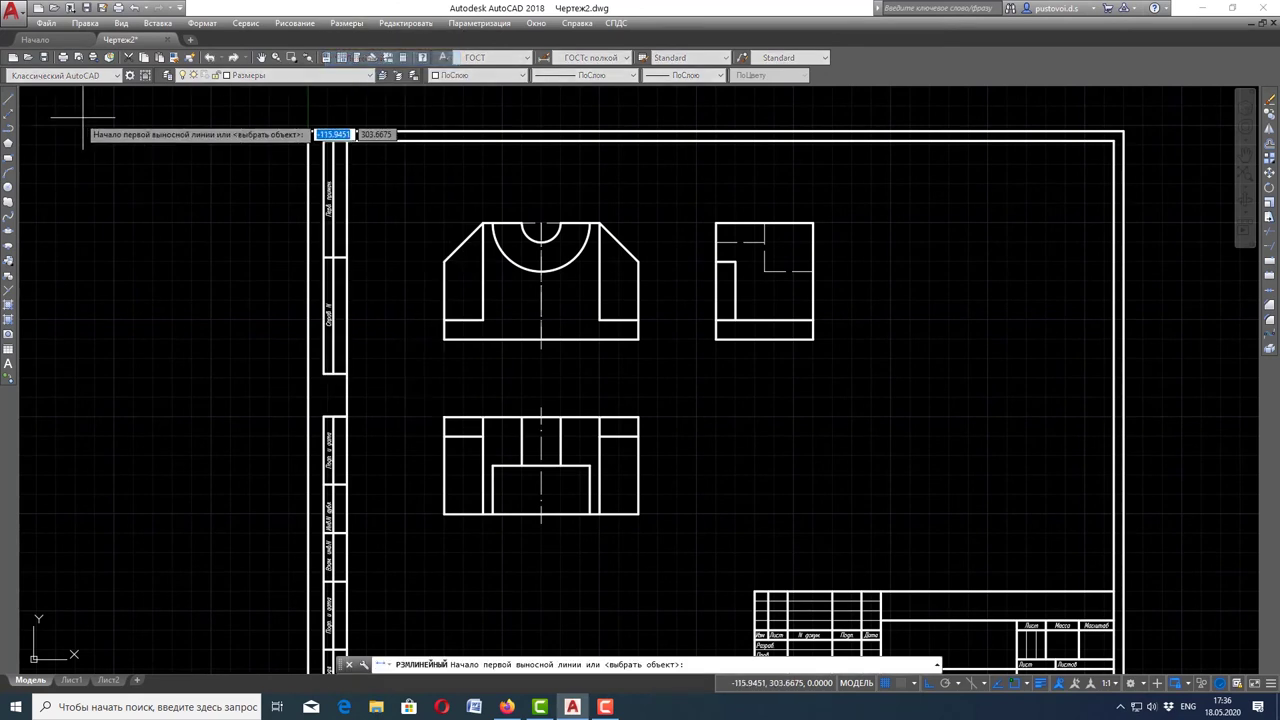
{"action": "left_click", "coordinate": [444, 338]}
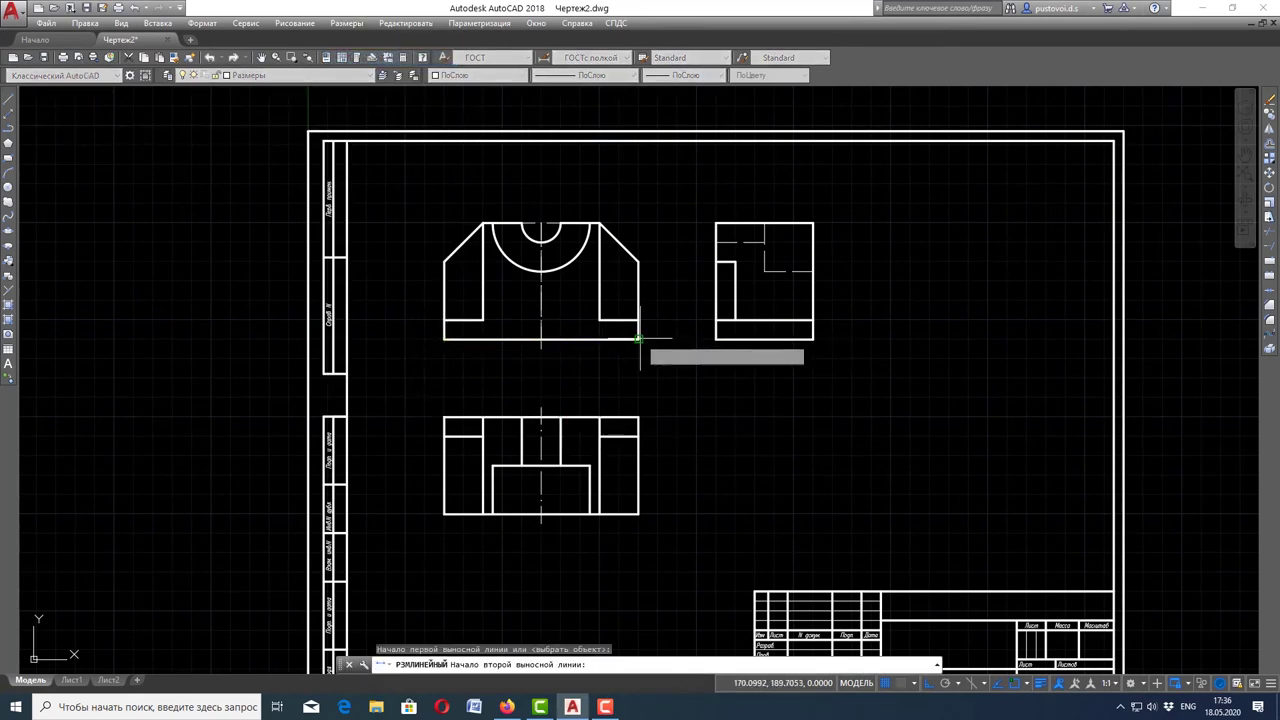
{"action": "left_click", "coordinate": [639, 338]}
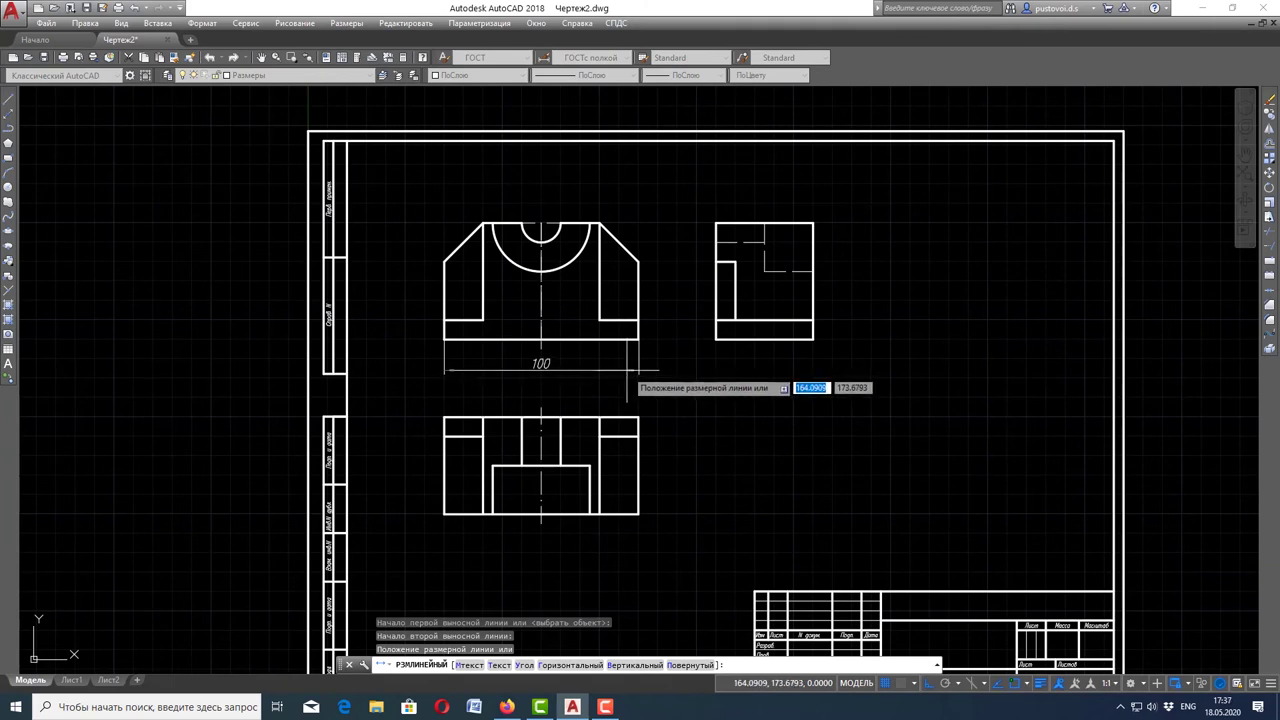
{"action": "left_click", "coordinate": [627, 370]}
{"action": "scroll", "coordinate": [628, 371], "scroll_direction": "up", "scroll_amount": 4}
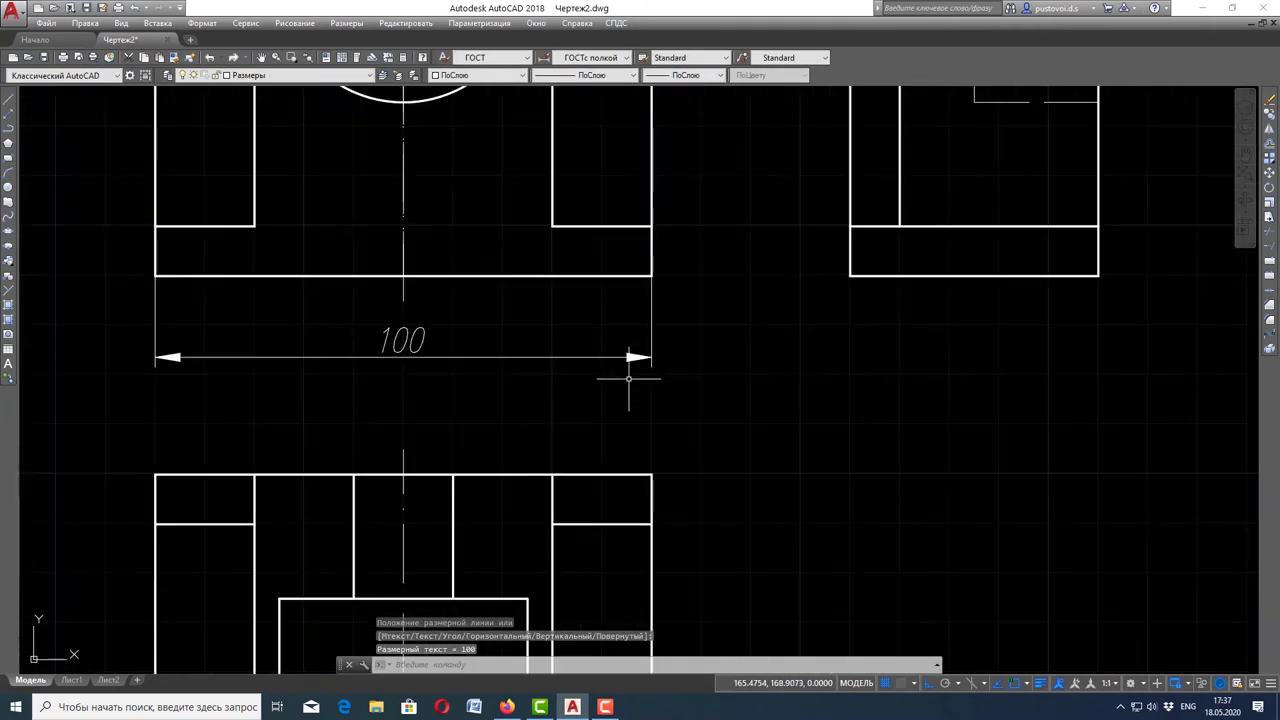
{"action": "scroll", "coordinate": [629, 378], "scroll_direction": "down", "scroll_amount": 2}
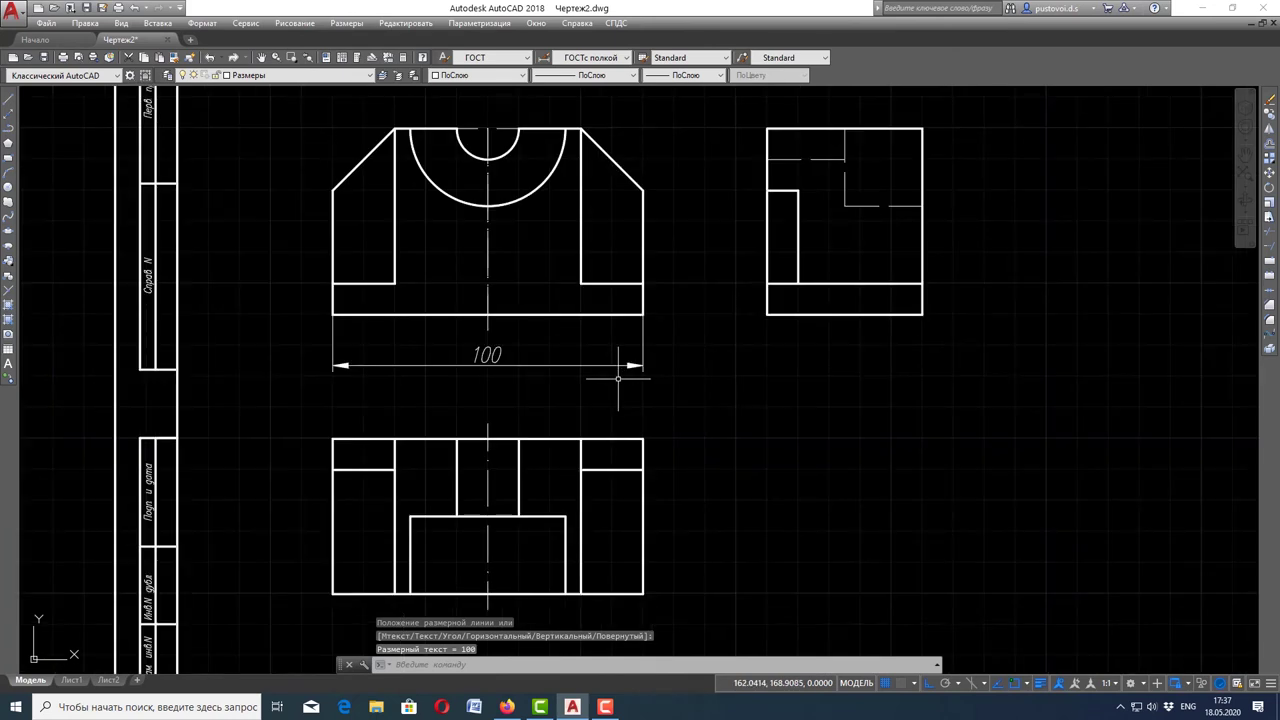
{"action": "scroll", "coordinate": [617, 378], "scroll_direction": "down", "scroll_amount": 2}
{"action": "key", "text": "Escape"}
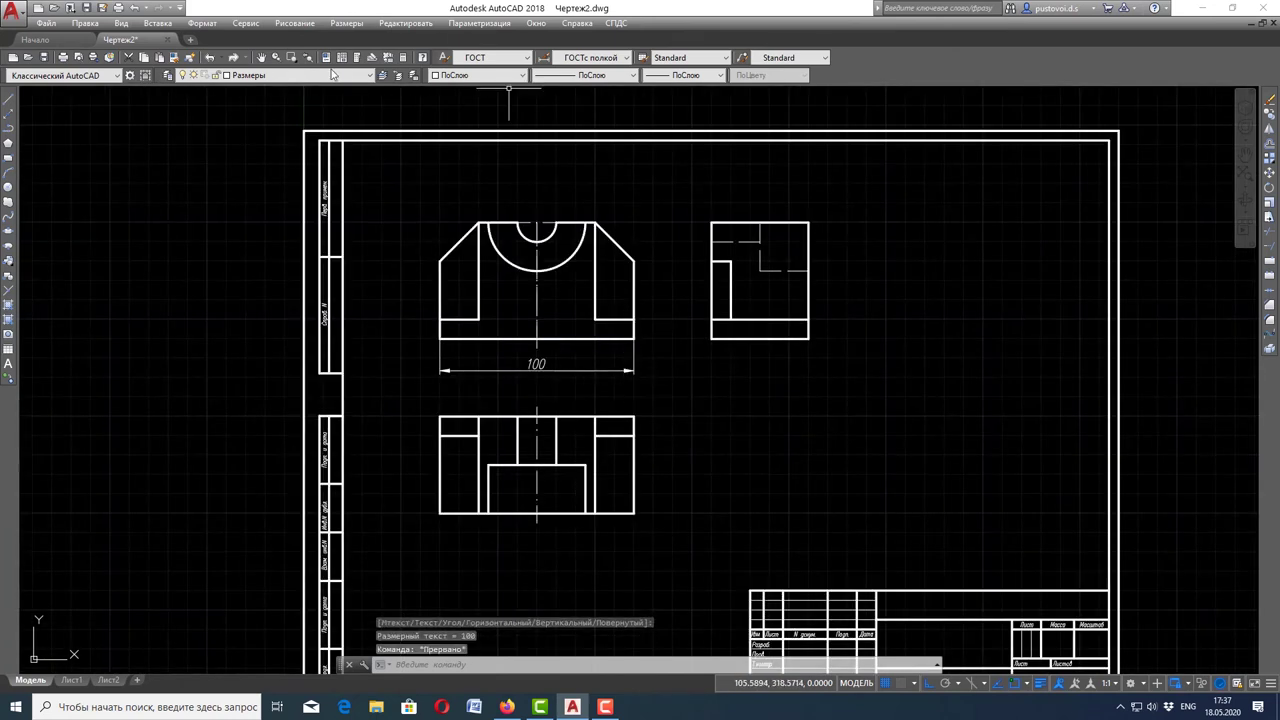
- Add the vertical 40 height dimension on the front view's left side
{"action": "left_click", "coordinate": [347, 23]}
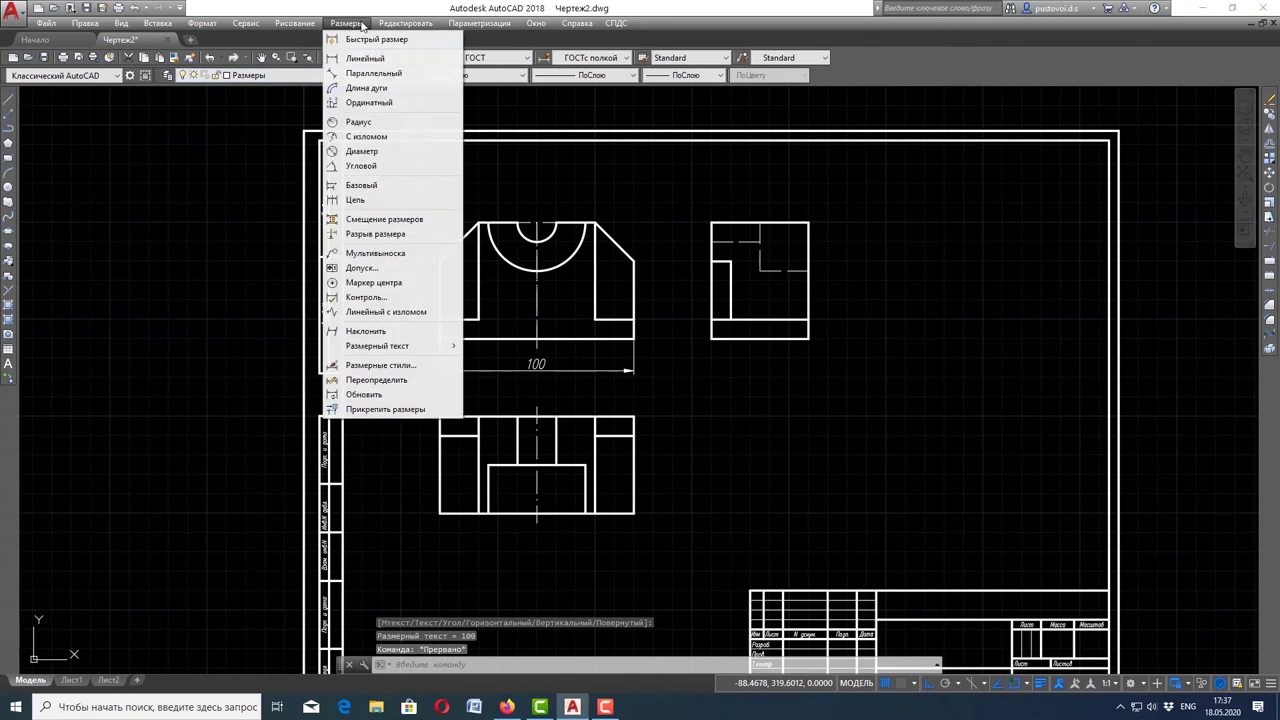
{"action": "left_click", "coordinate": [375, 55]}
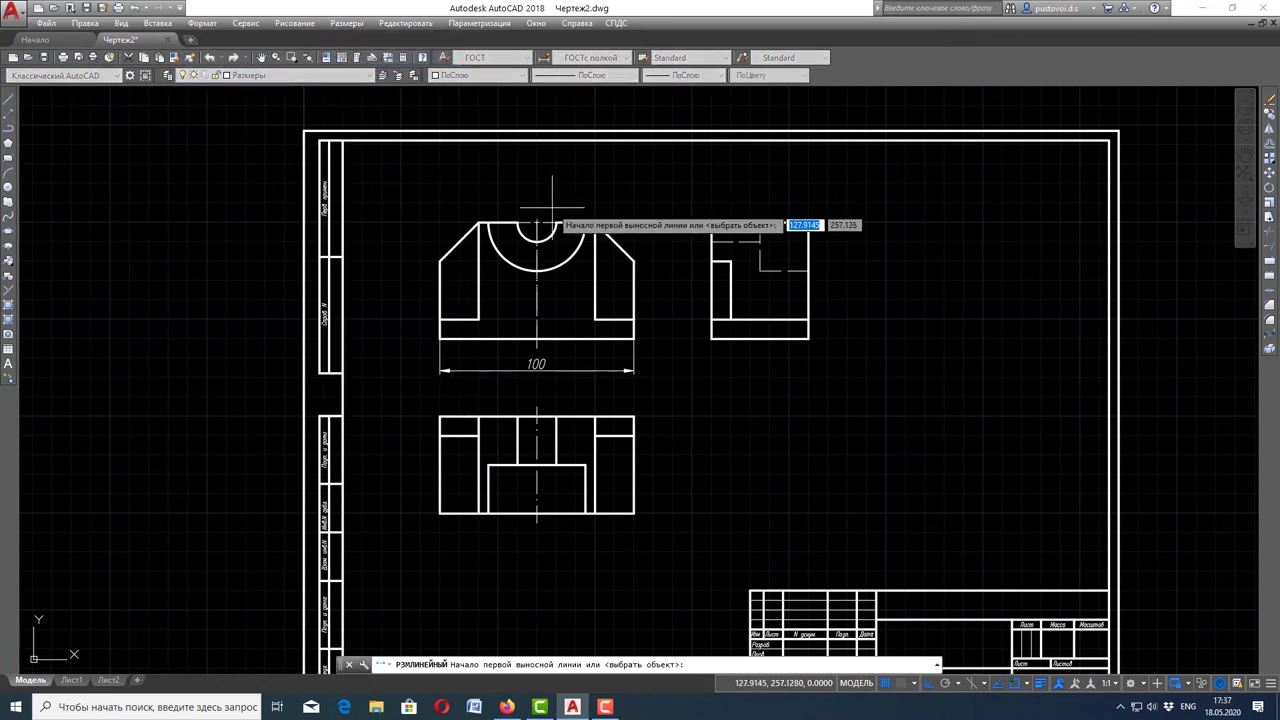
{"action": "left_click", "coordinate": [439, 338]}
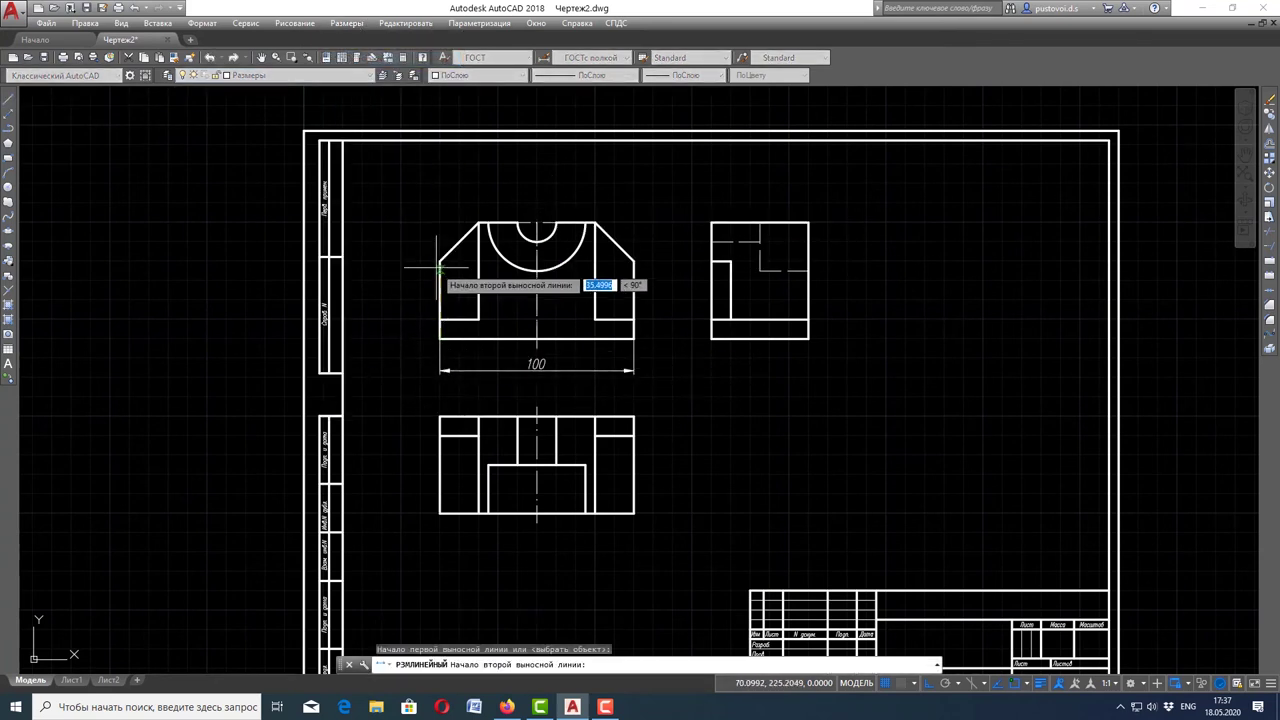
{"action": "left_click", "coordinate": [439, 260]}
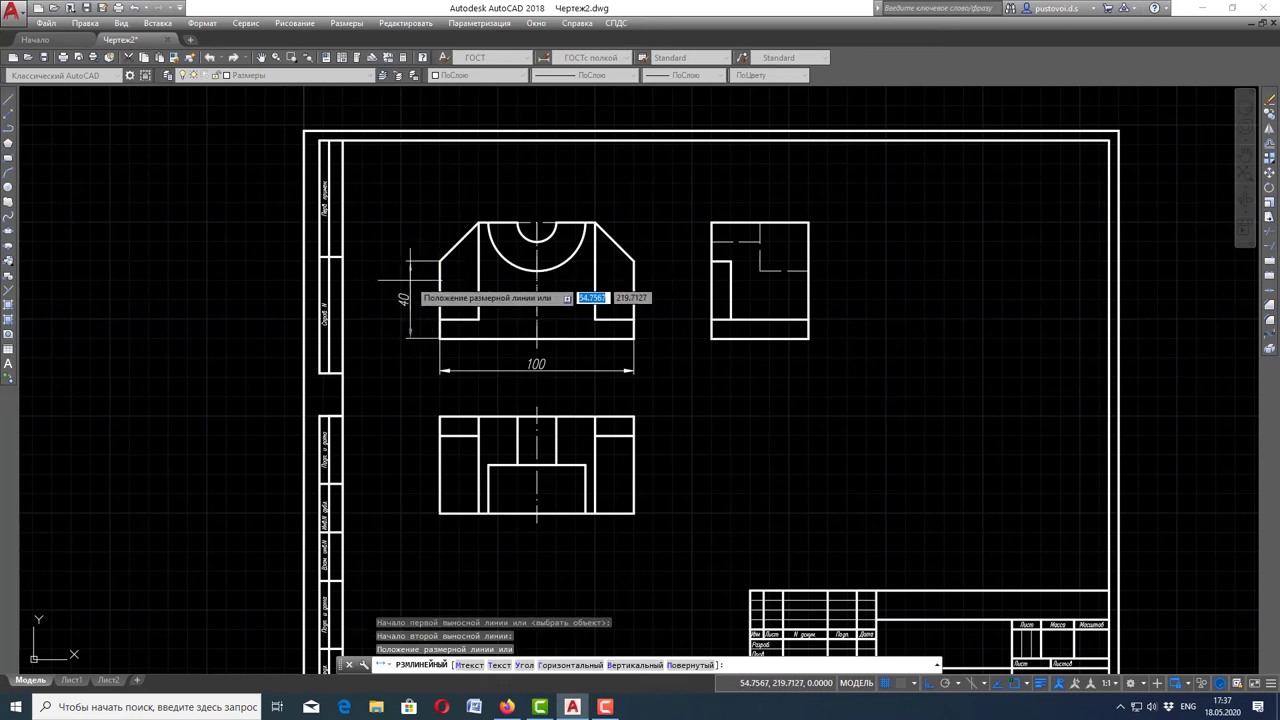
{"action": "left_click", "coordinate": [408, 296]}
- Add the R10 radius dimension to the front view's small arc
{"action": "left_click", "coordinate": [347, 22]}
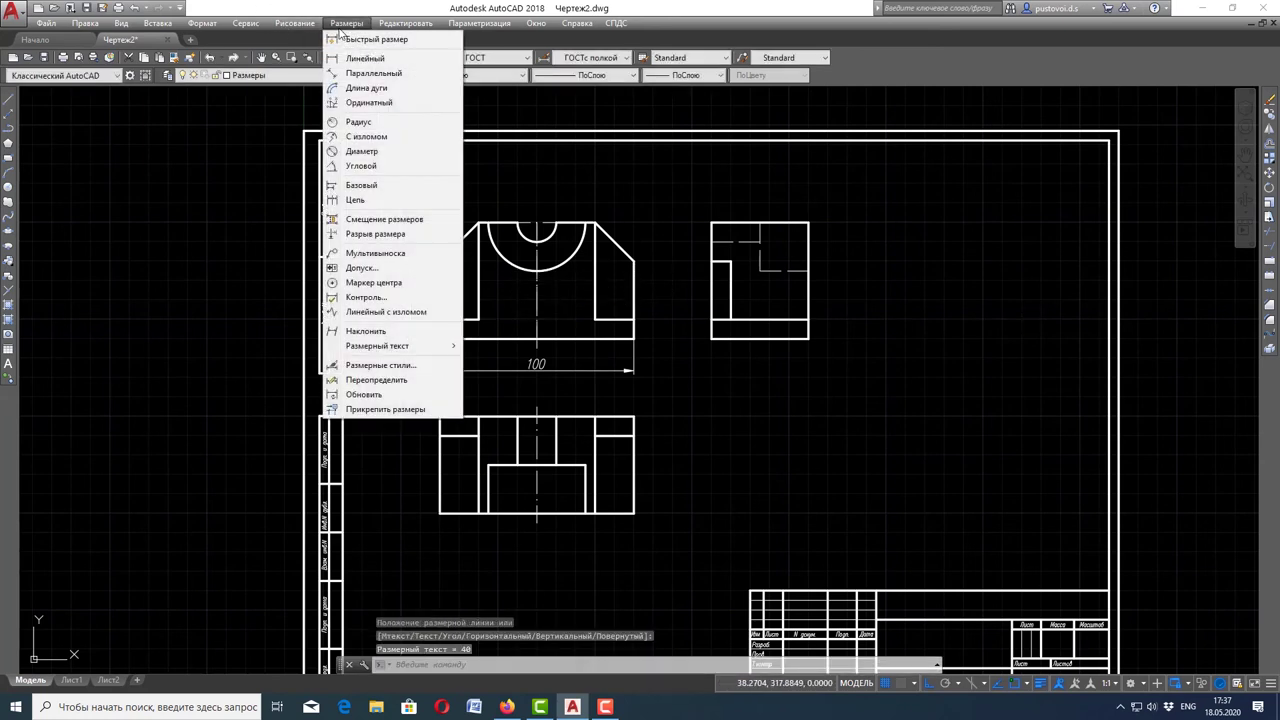
{"action": "left_click", "coordinate": [358, 121]}
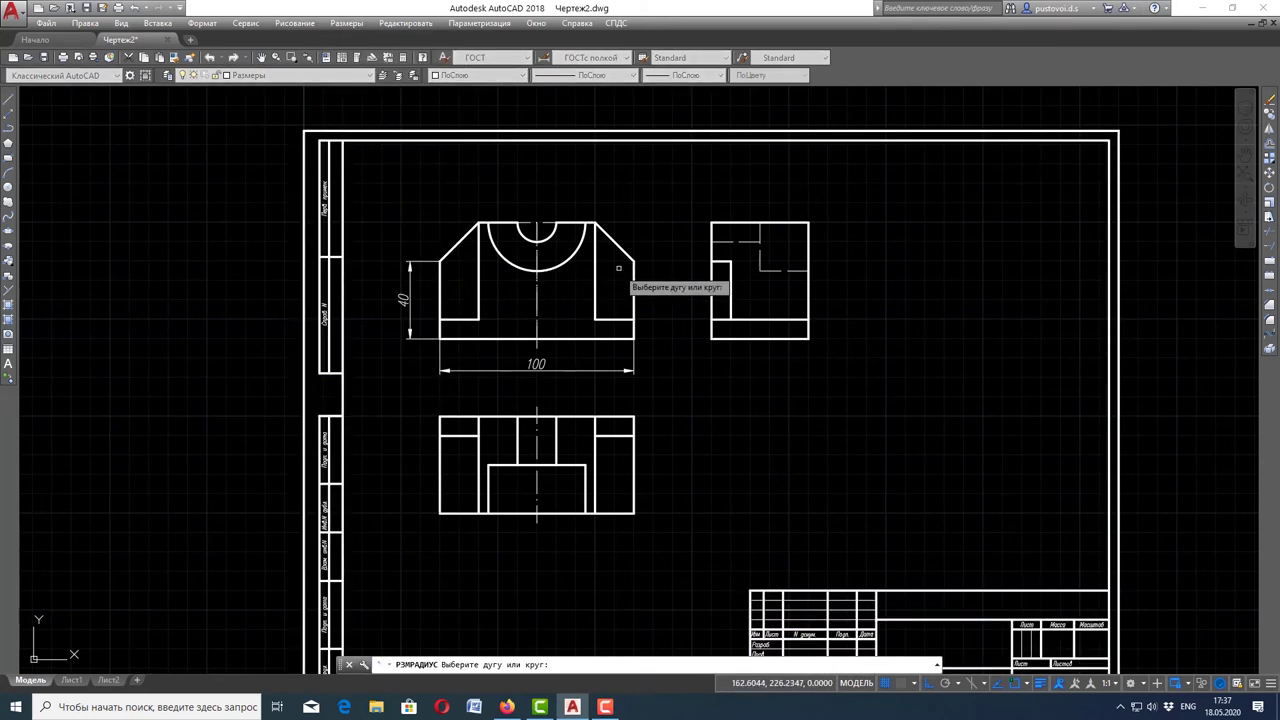
{"action": "left_click", "coordinate": [548, 238]}
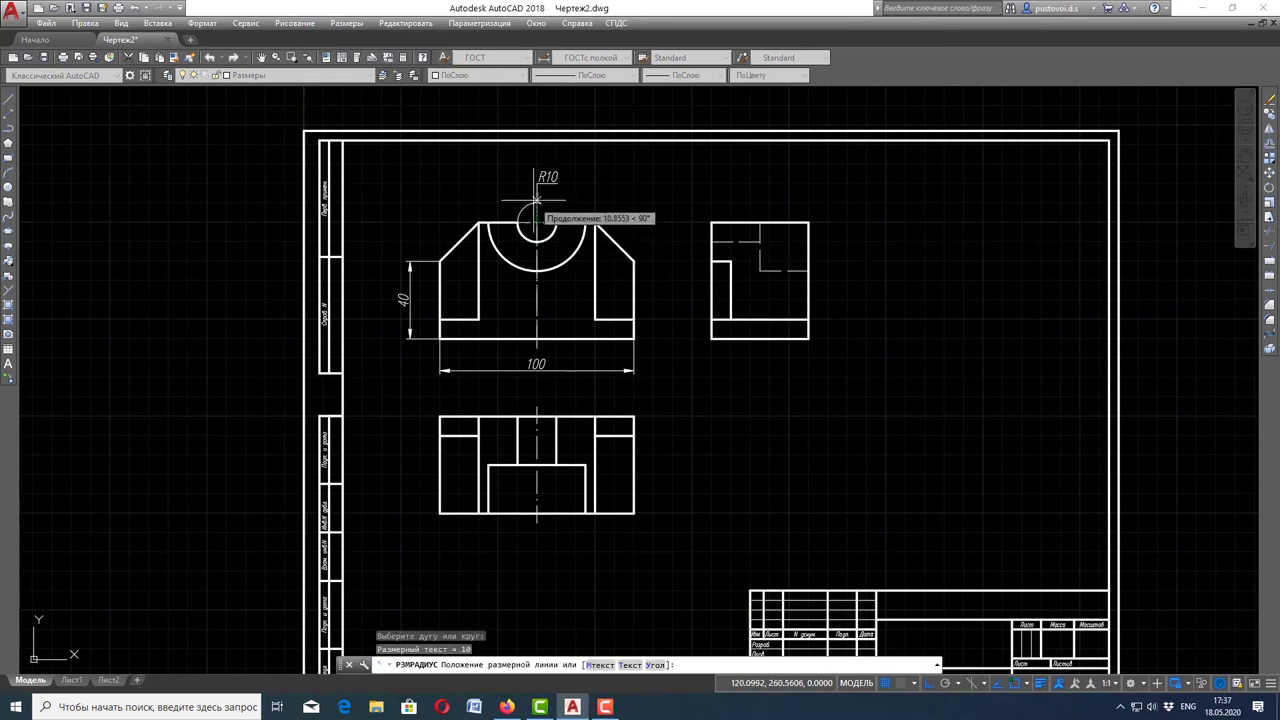
{"action": "scroll", "coordinate": [514, 202], "scroll_direction": "up", "scroll_amount": 4}
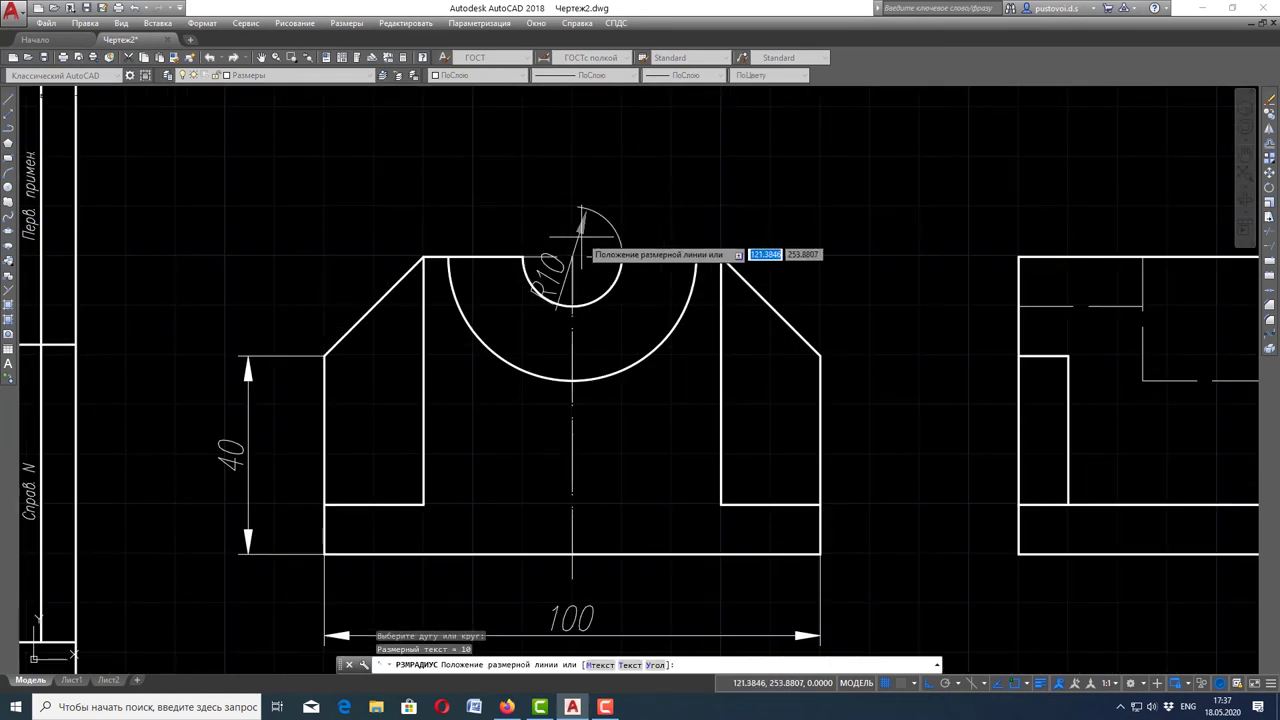
{"action": "left_click", "coordinate": [597, 298]}
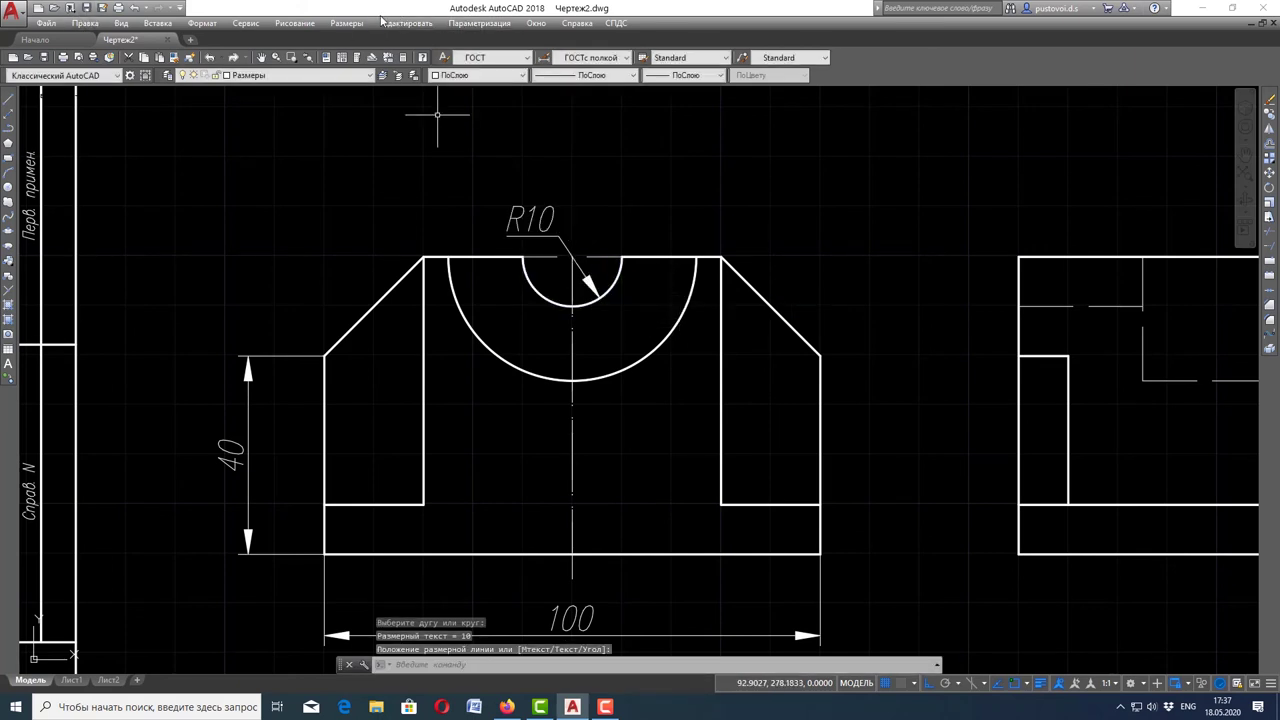
- Add the R25 radius dimension to the front view's large arc
{"action": "left_click", "coordinate": [347, 22]}
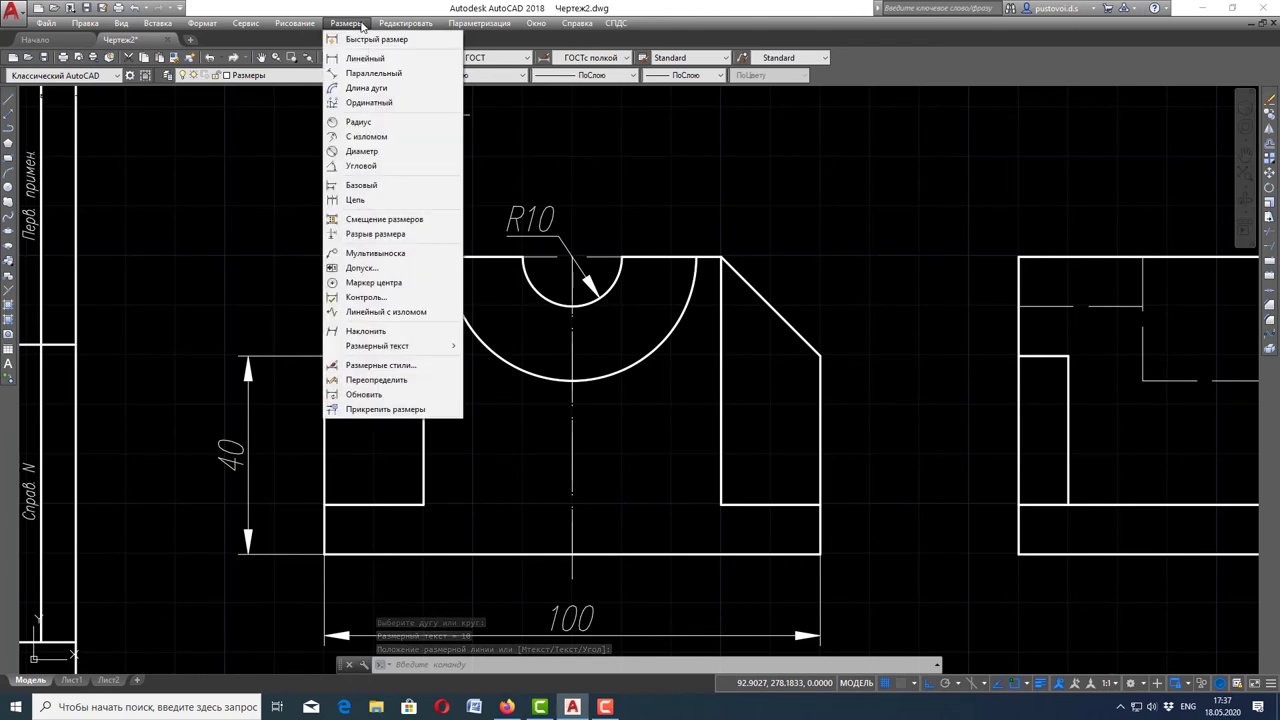
{"action": "left_click", "coordinate": [358, 121]}
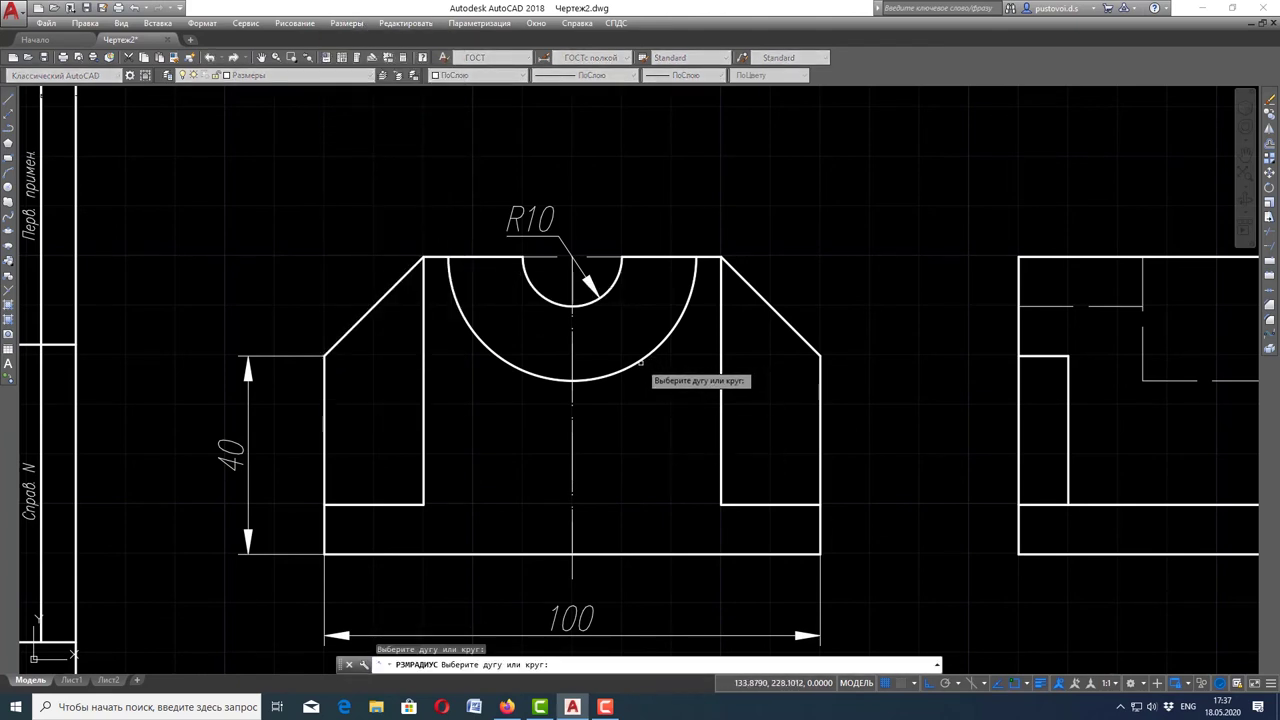
{"action": "left_click", "coordinate": [640, 362]}
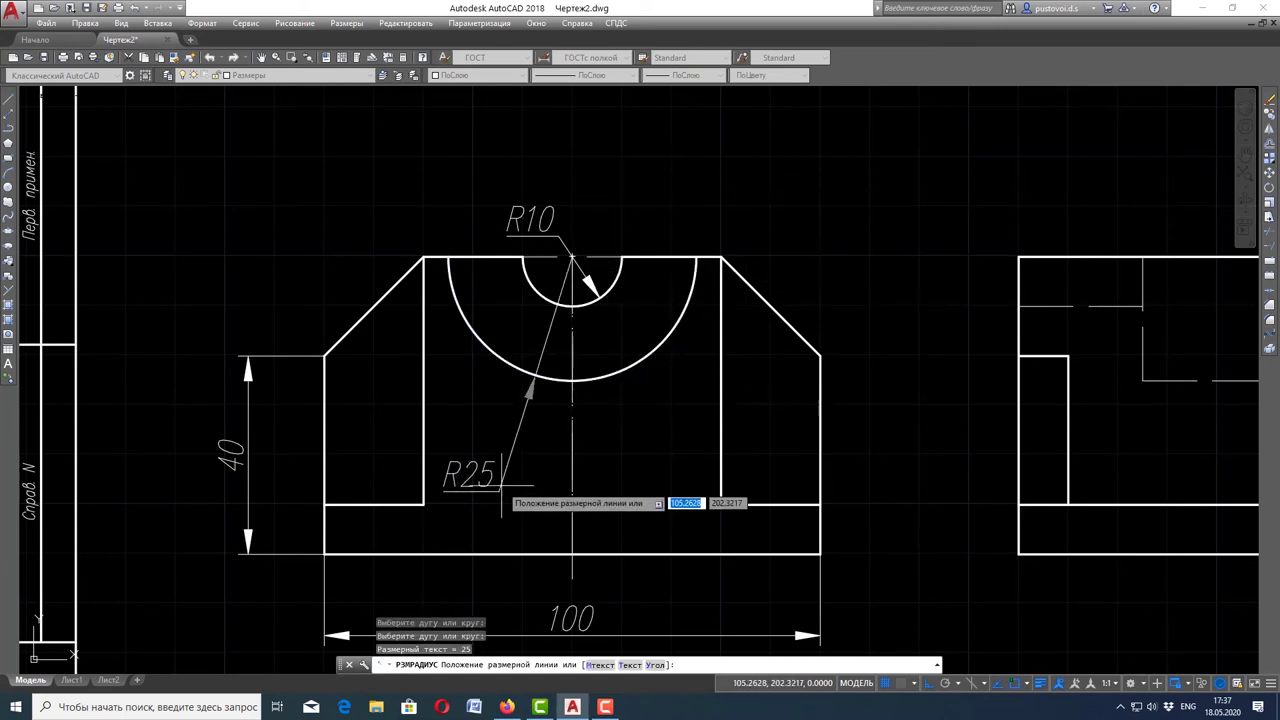
{"action": "scroll", "coordinate": [605, 356], "scroll_direction": "down", "scroll_amount": 5}
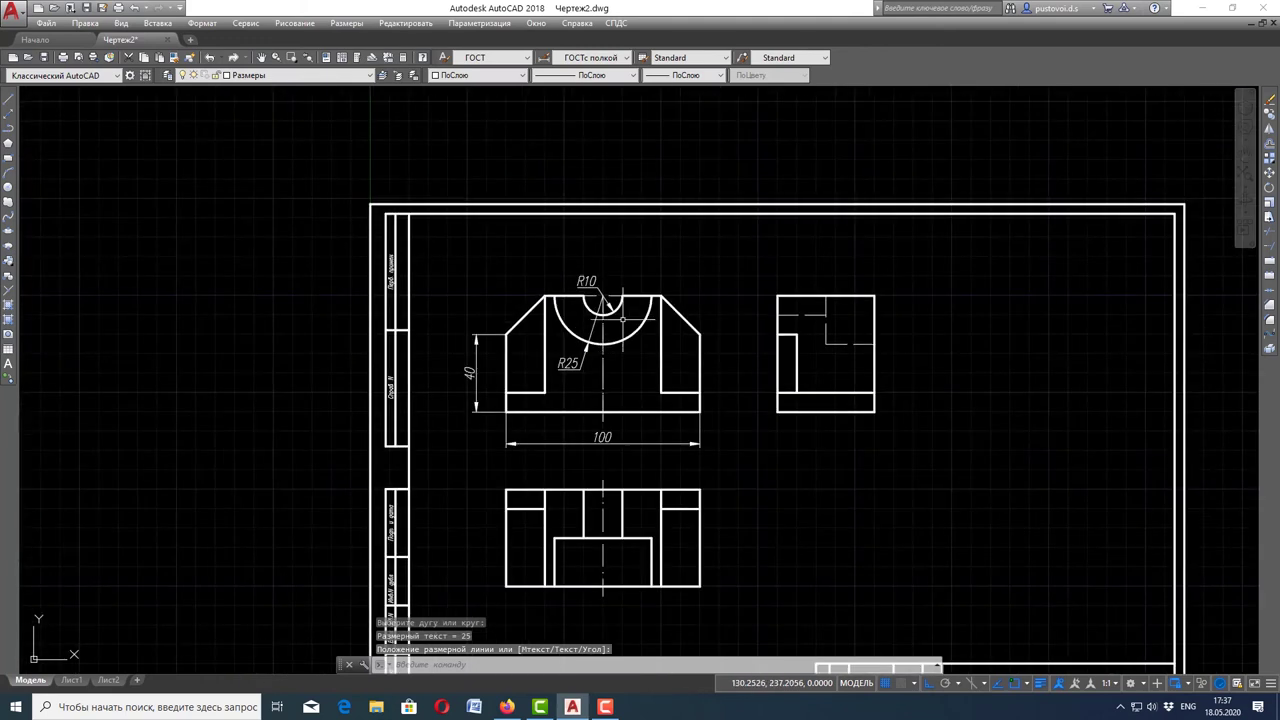
{"action": "key", "text": "Escape"}
{"action": "scroll", "coordinate": [752, 300], "scroll_direction": "down", "scroll_amount": 2}
{"action": "scroll", "coordinate": [790, 405], "scroll_direction": "up", "scroll_amount": 3}
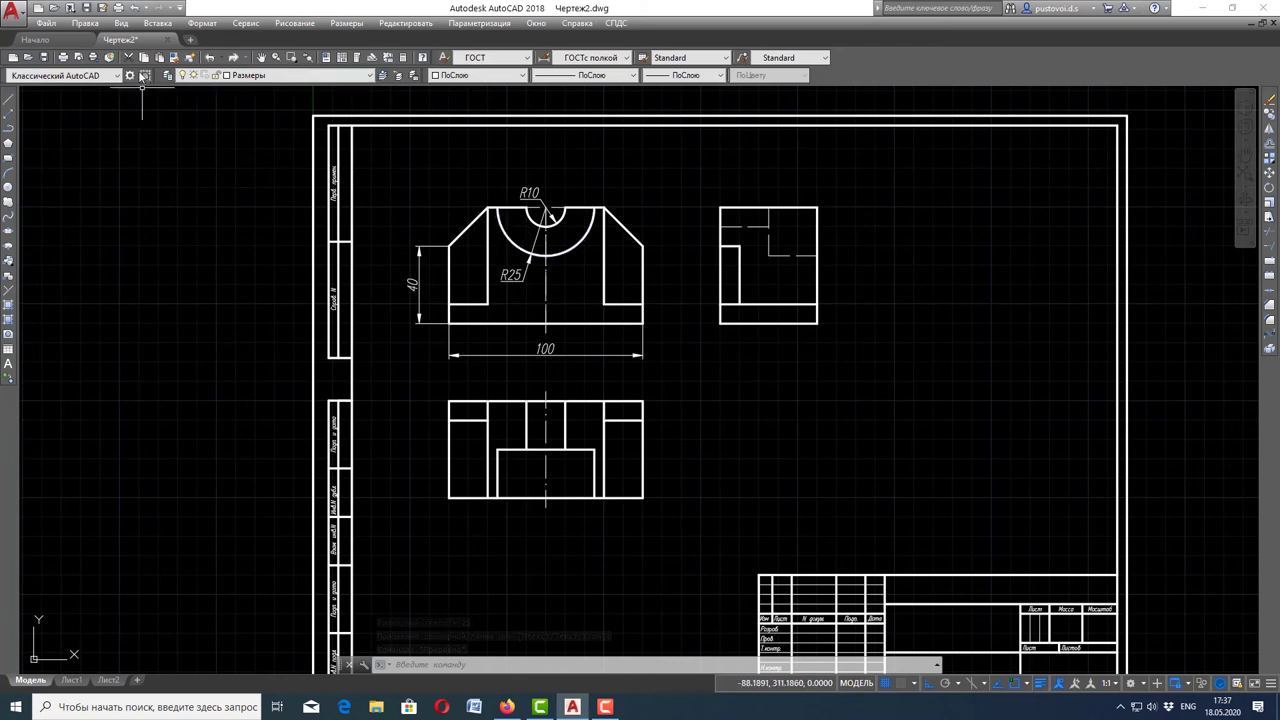
- Add a 50 height left of the lower view and a 60 width above the front view
{"action": "left_click", "coordinate": [343, 22]}
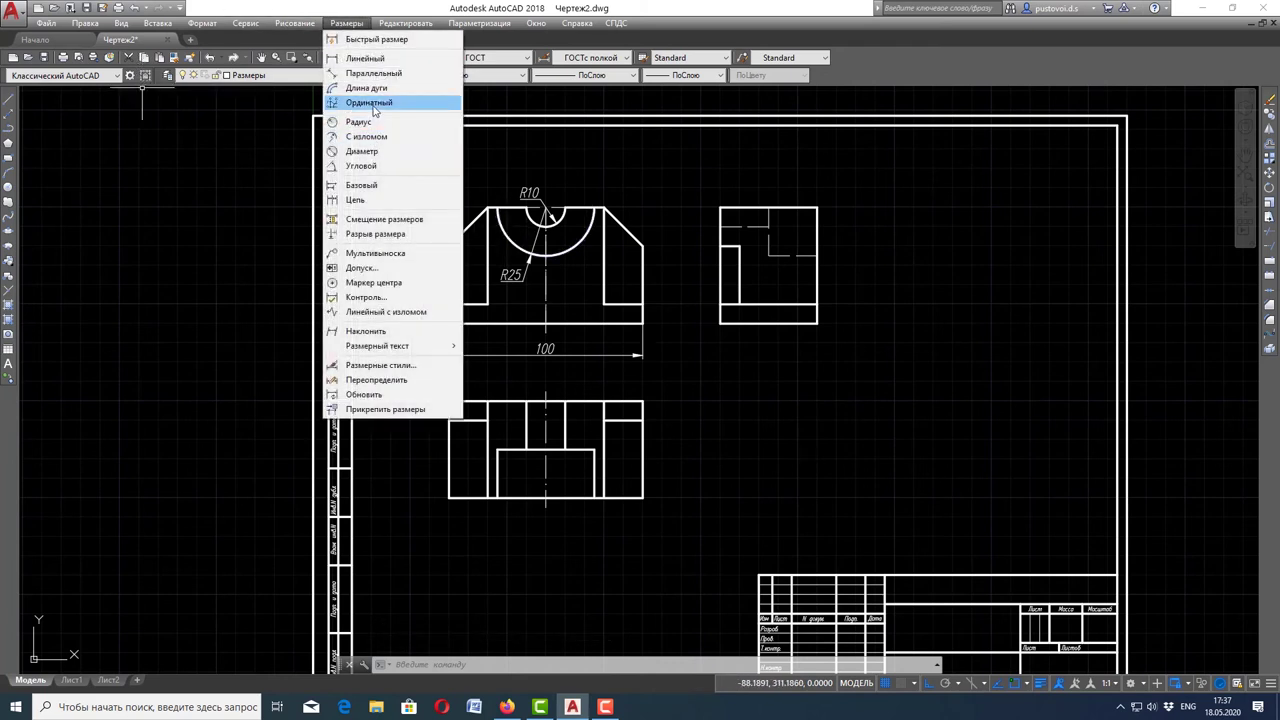
{"action": "left_click", "coordinate": [365, 58]}
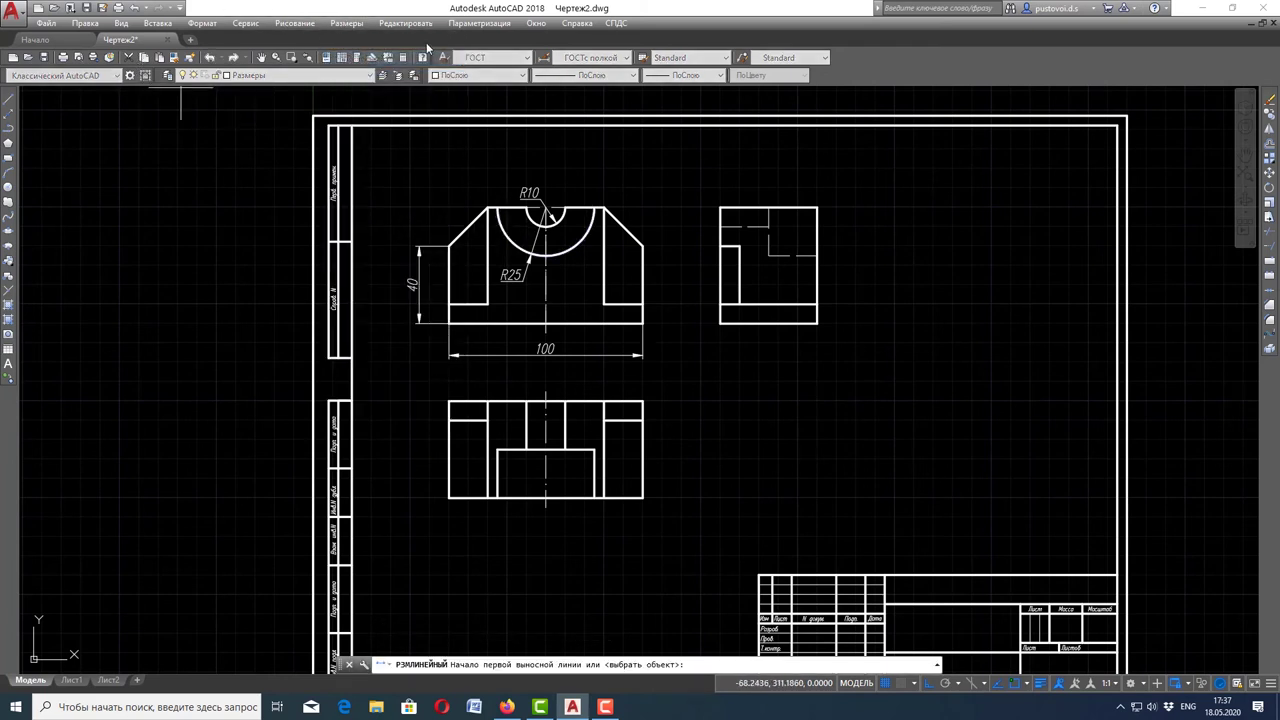
{"action": "left_click", "coordinate": [446, 497]}
{"action": "left_click", "coordinate": [447, 402]}
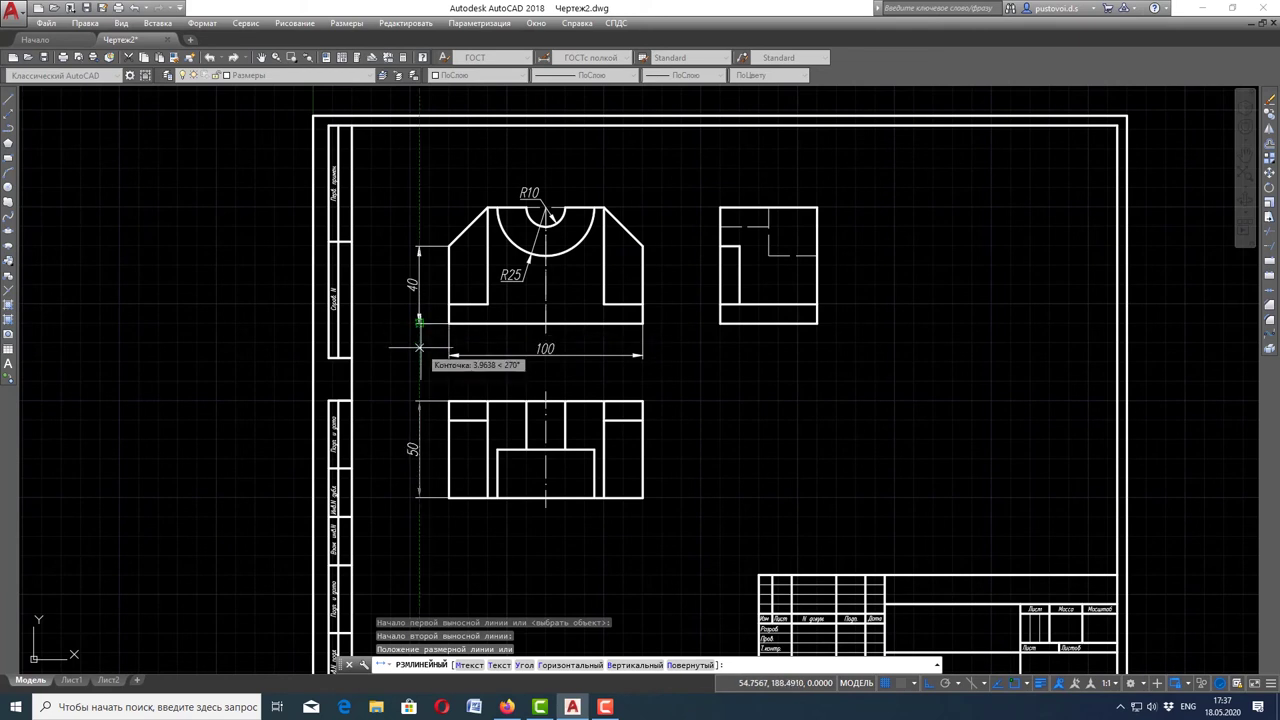
{"action": "left_click", "coordinate": [419, 403]}
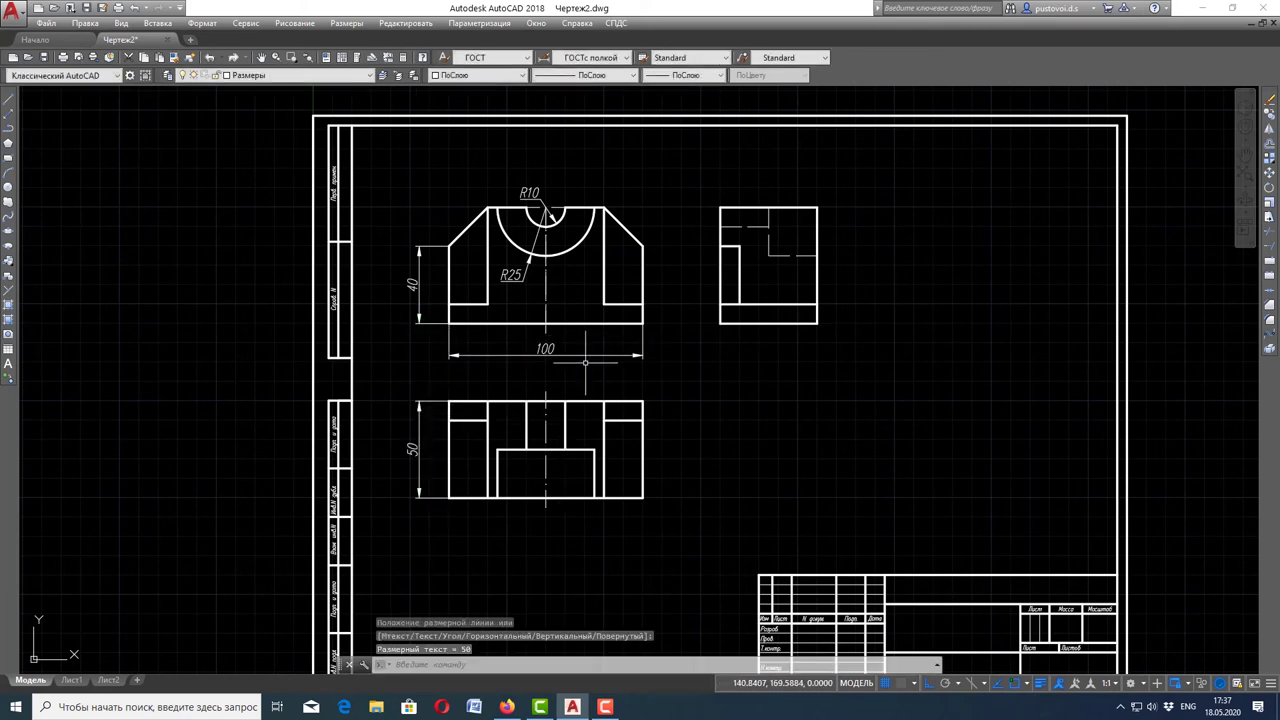
{"action": "left_click", "coordinate": [341, 27]}
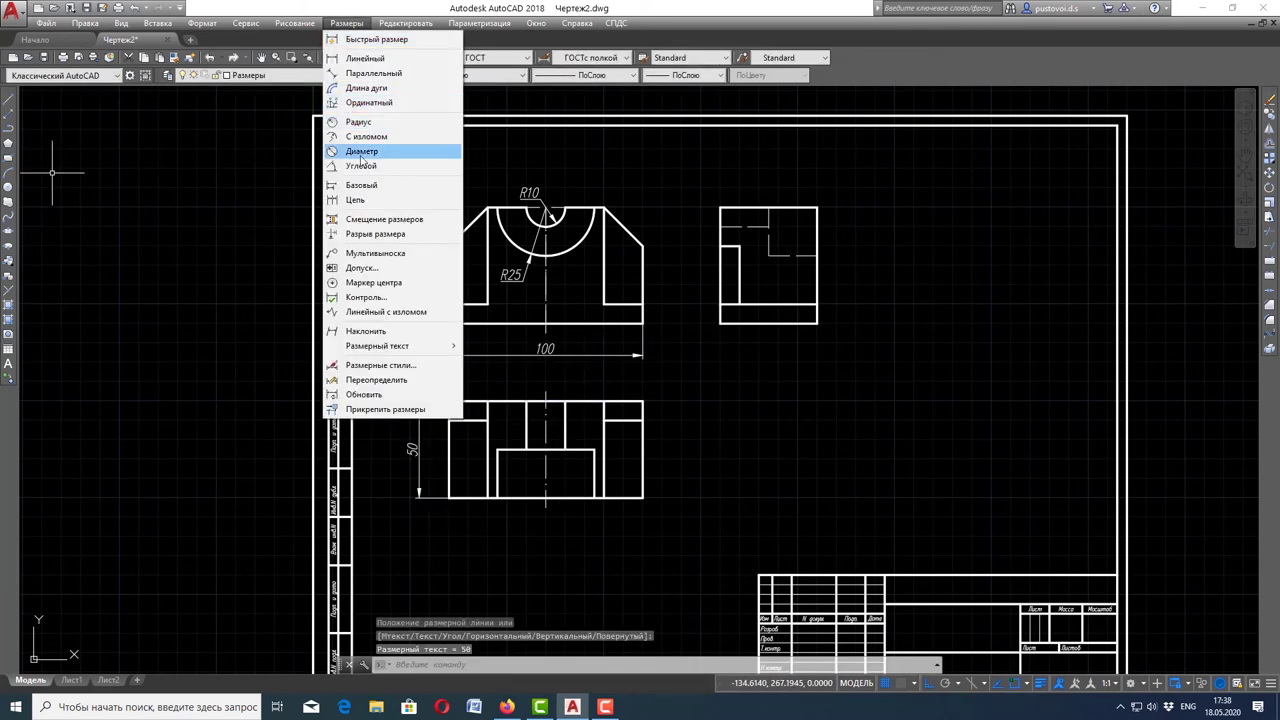
{"action": "left_click", "coordinate": [366, 58]}
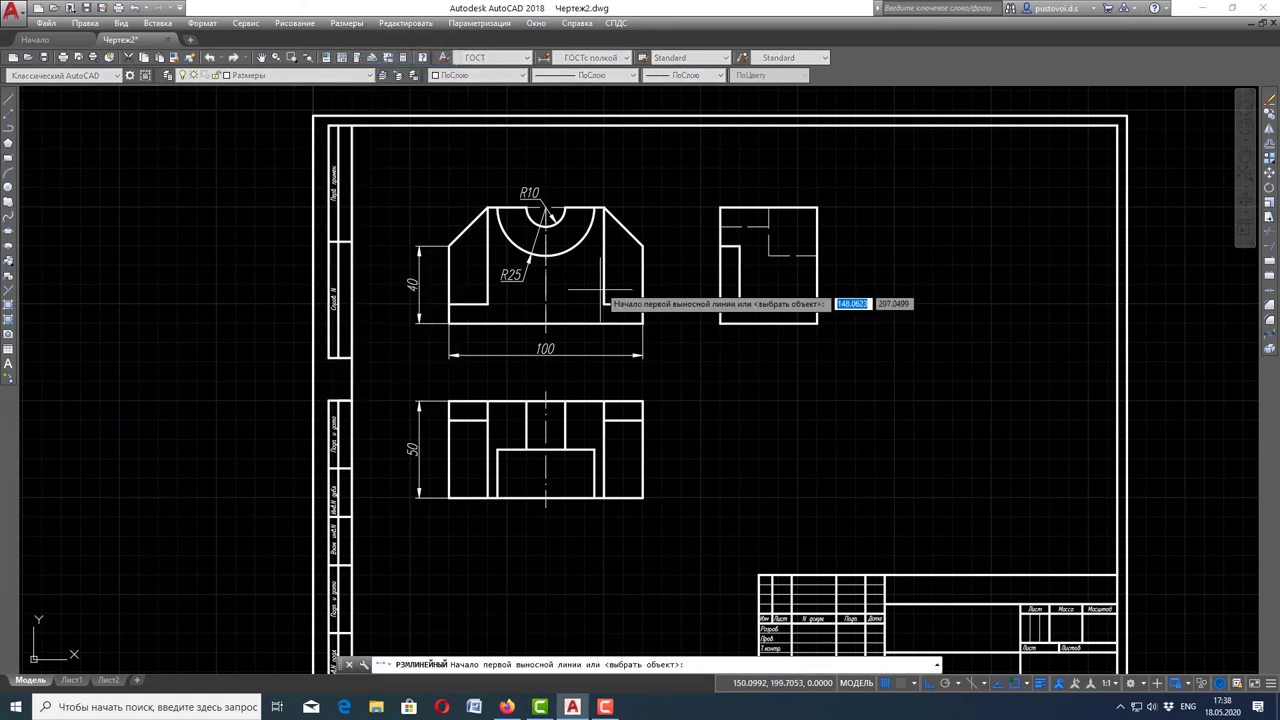
{"action": "left_click", "coordinate": [488, 208]}
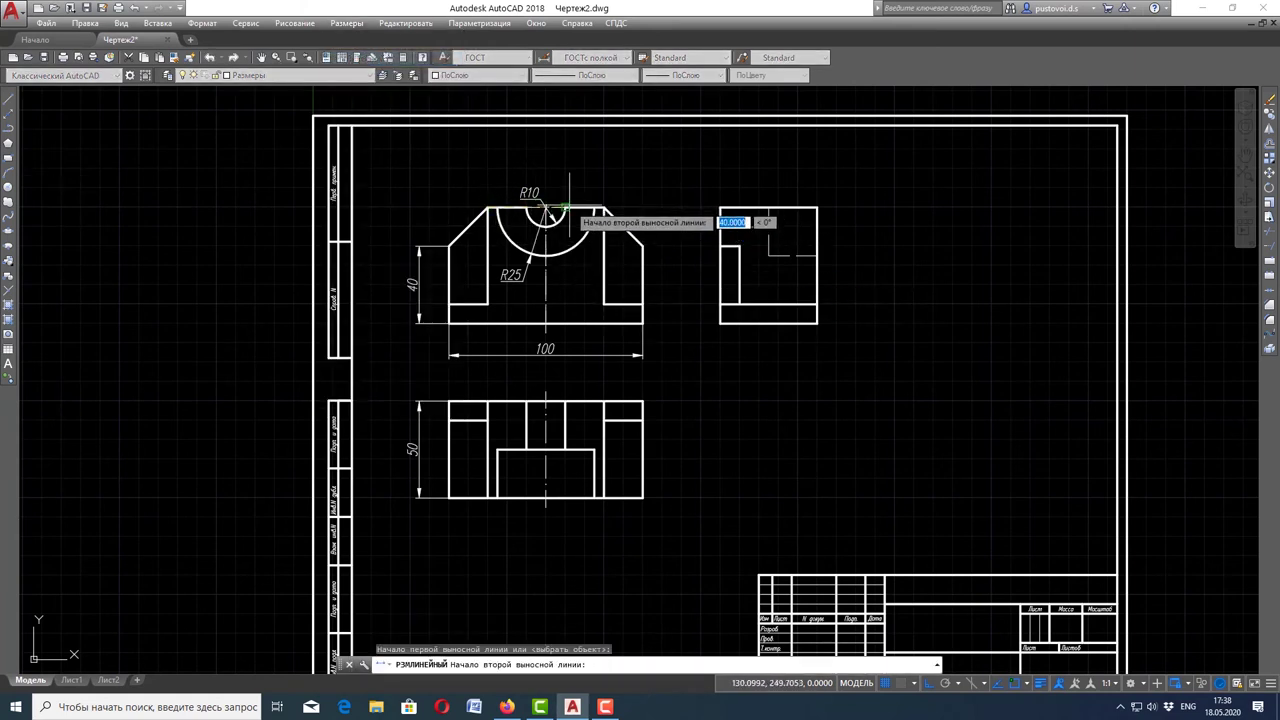
{"action": "left_click", "coordinate": [604, 208]}
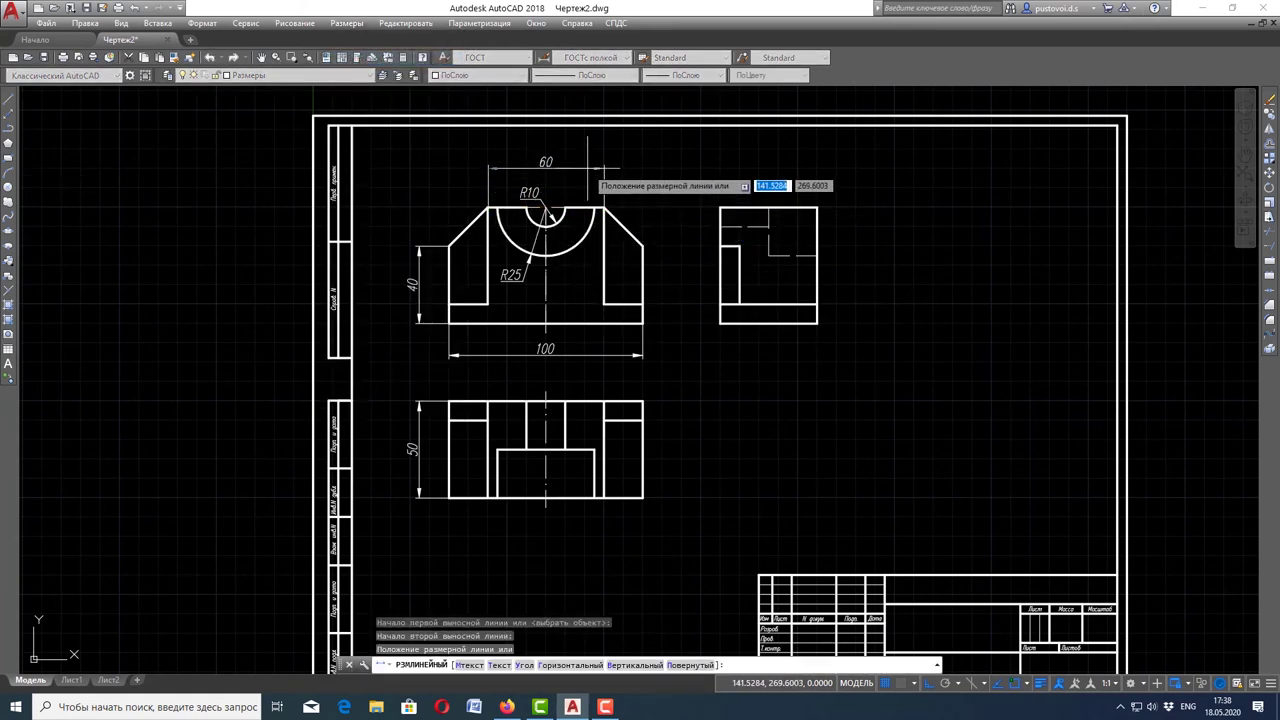
{"action": "left_click", "coordinate": [587, 173]}
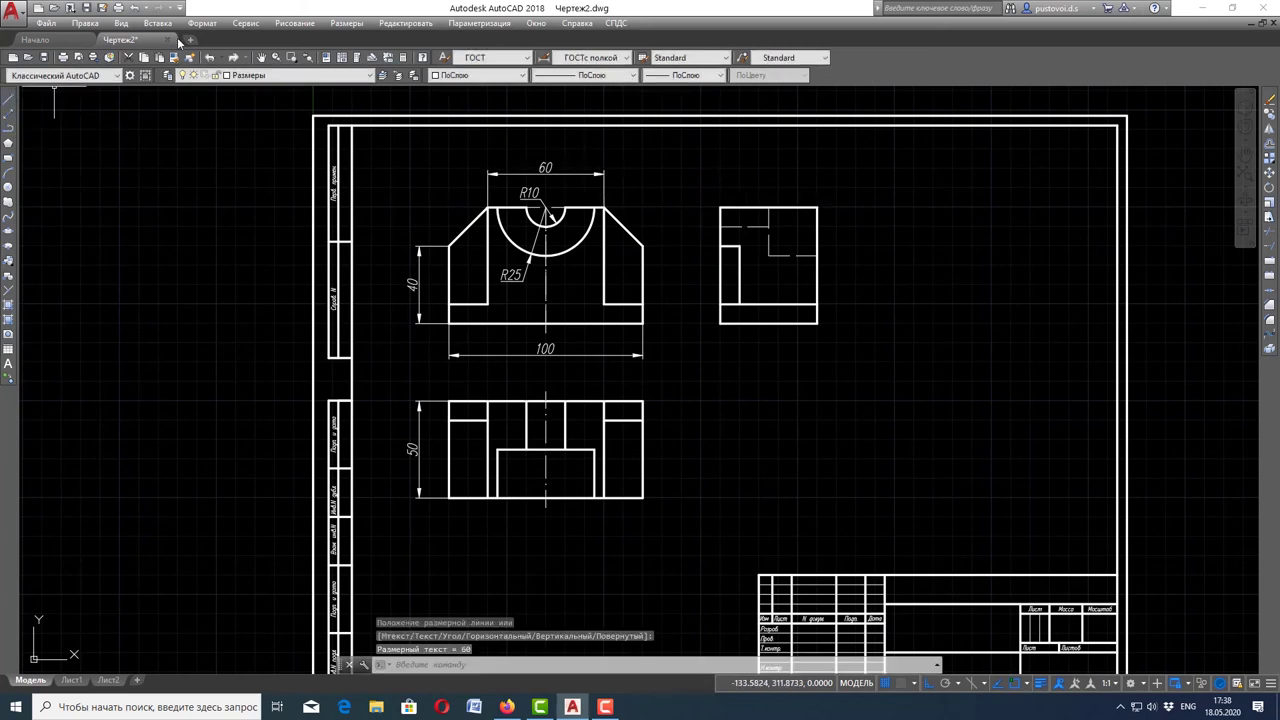
- Add the vertical 25 dimension on the right side of the lower view
{"action": "left_click", "coordinate": [294, 22]}
{"action": "left_click", "coordinate": [294, 22]}
{"action": "left_click", "coordinate": [346, 22]}
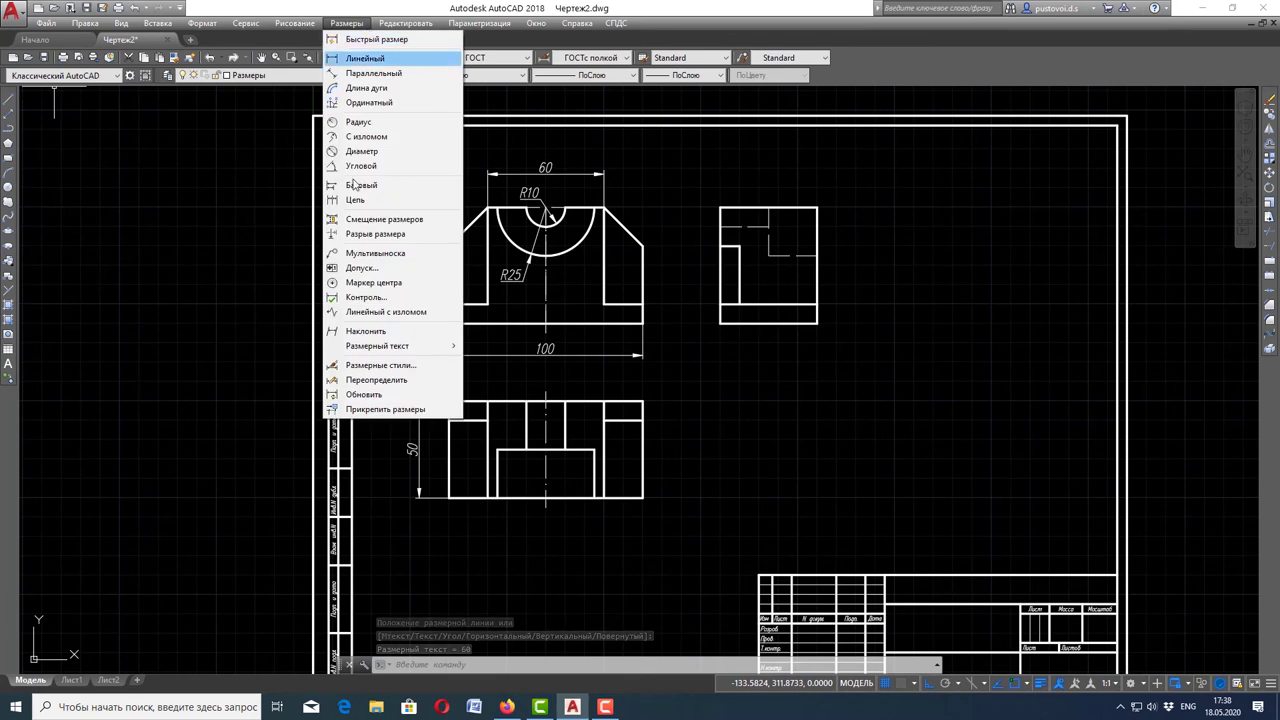
{"action": "left_click", "coordinate": [365, 58]}
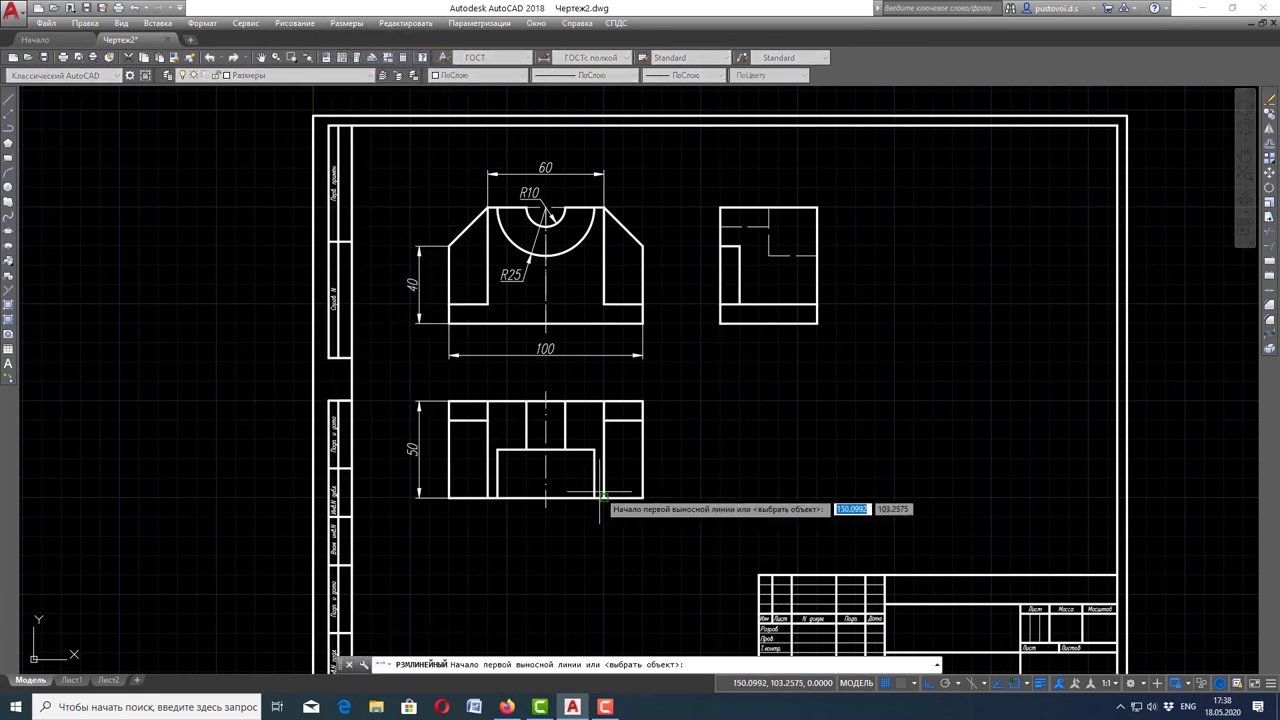
{"action": "left_click", "coordinate": [594, 497]}
{"action": "left_click", "coordinate": [595, 449]}
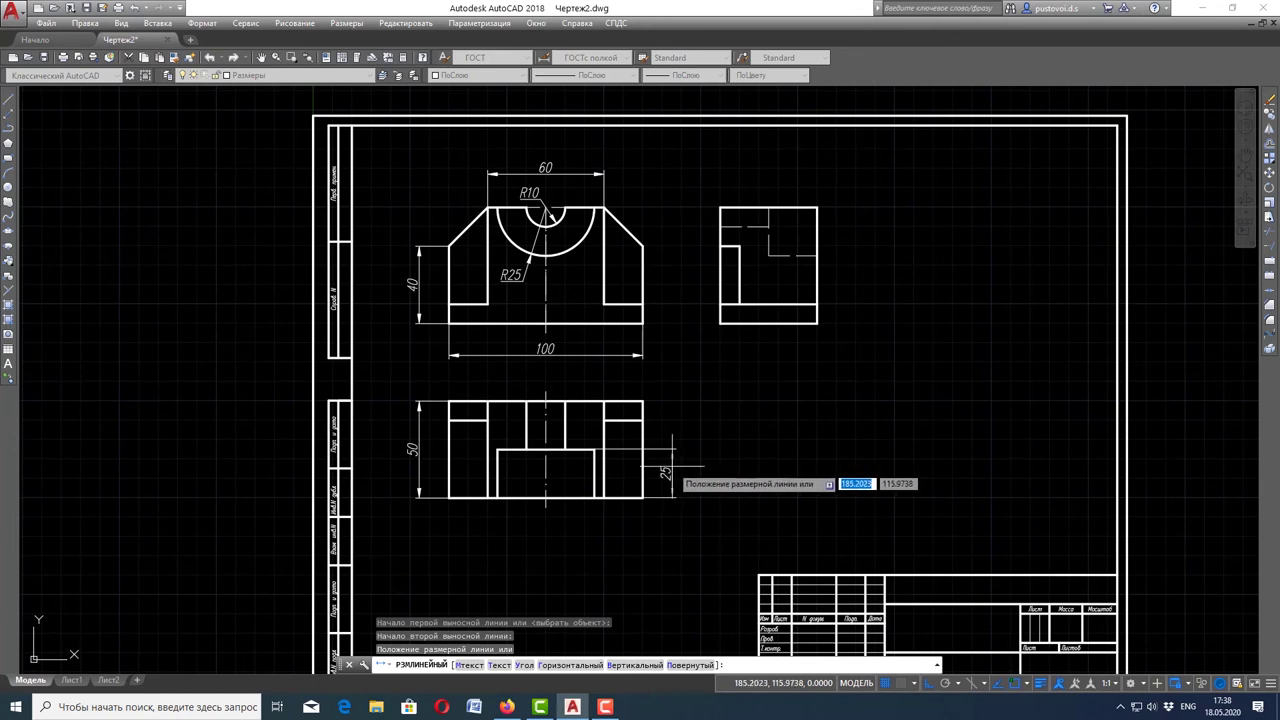
{"action": "left_click", "coordinate": [672, 465]}
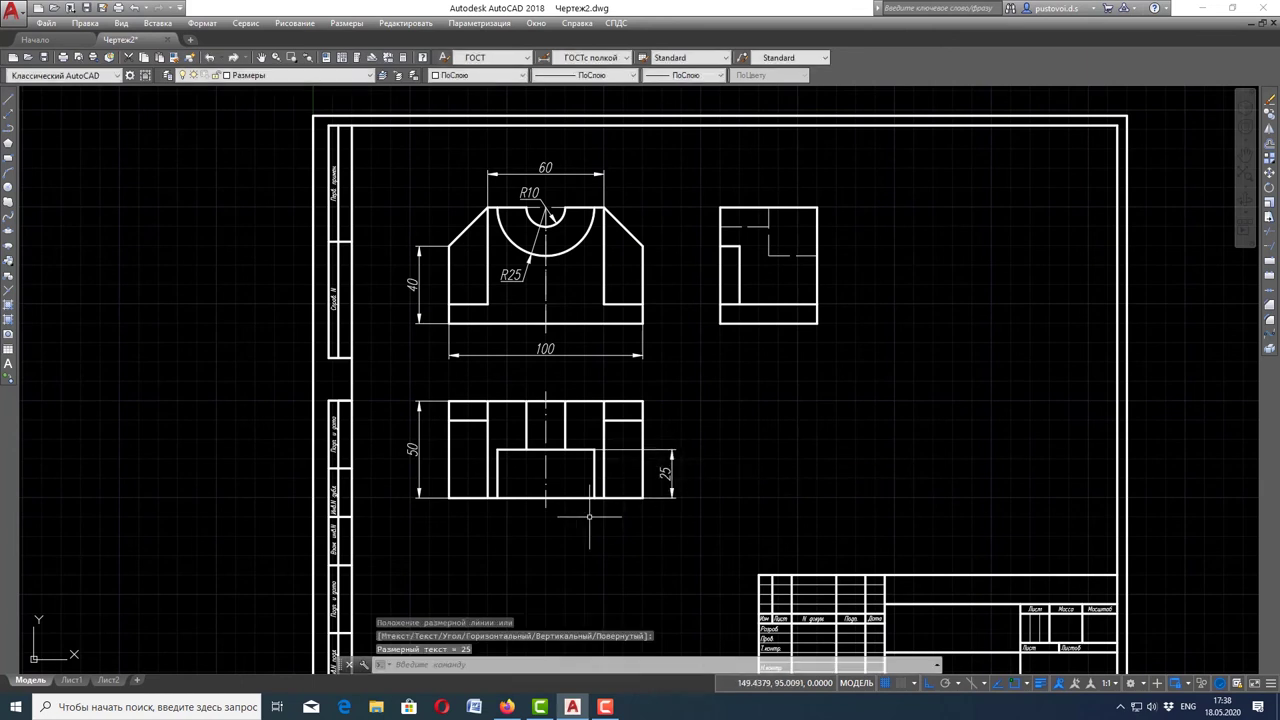
{"action": "left_click", "coordinate": [505, 707]}
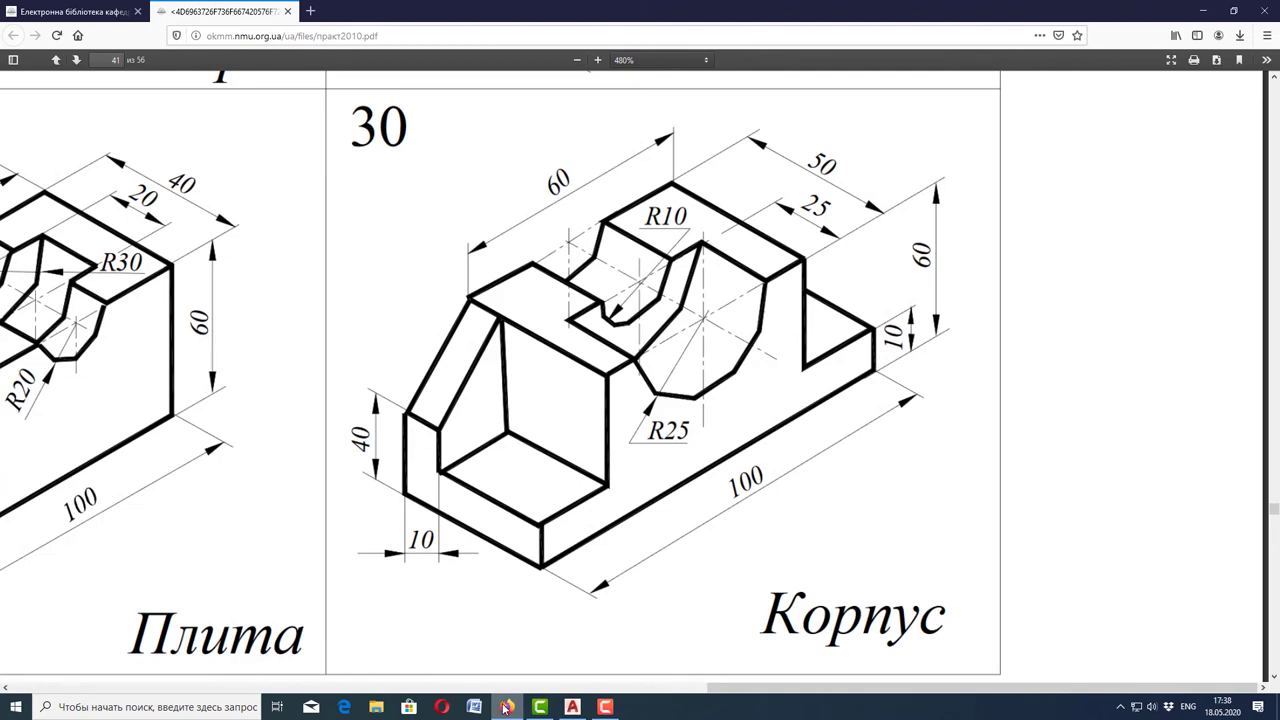
- Review the Корпус reference drawing in Firefox, then return to AutoCAD
{"action": "left_click", "coordinate": [506, 707]}
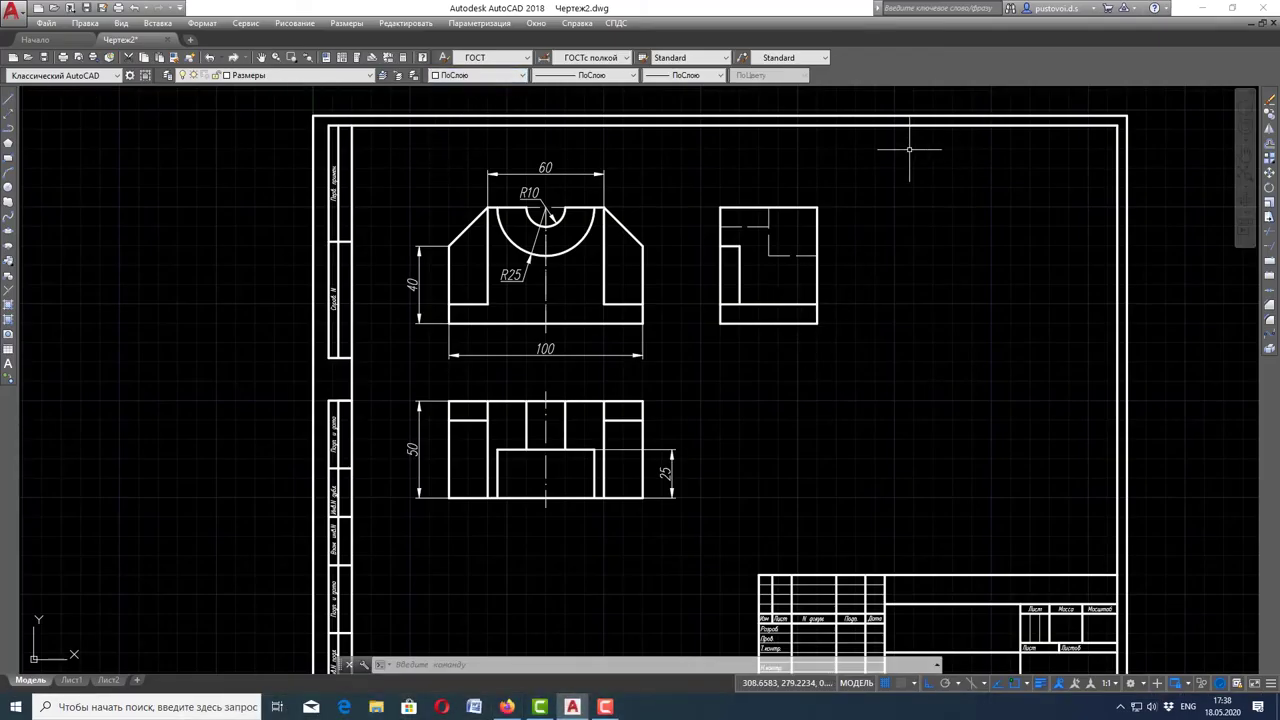
- Zoom in and make Толстые линии the current layer
{"action": "scroll", "coordinate": [870, 155], "scroll_direction": "up", "scroll_amount": 2}
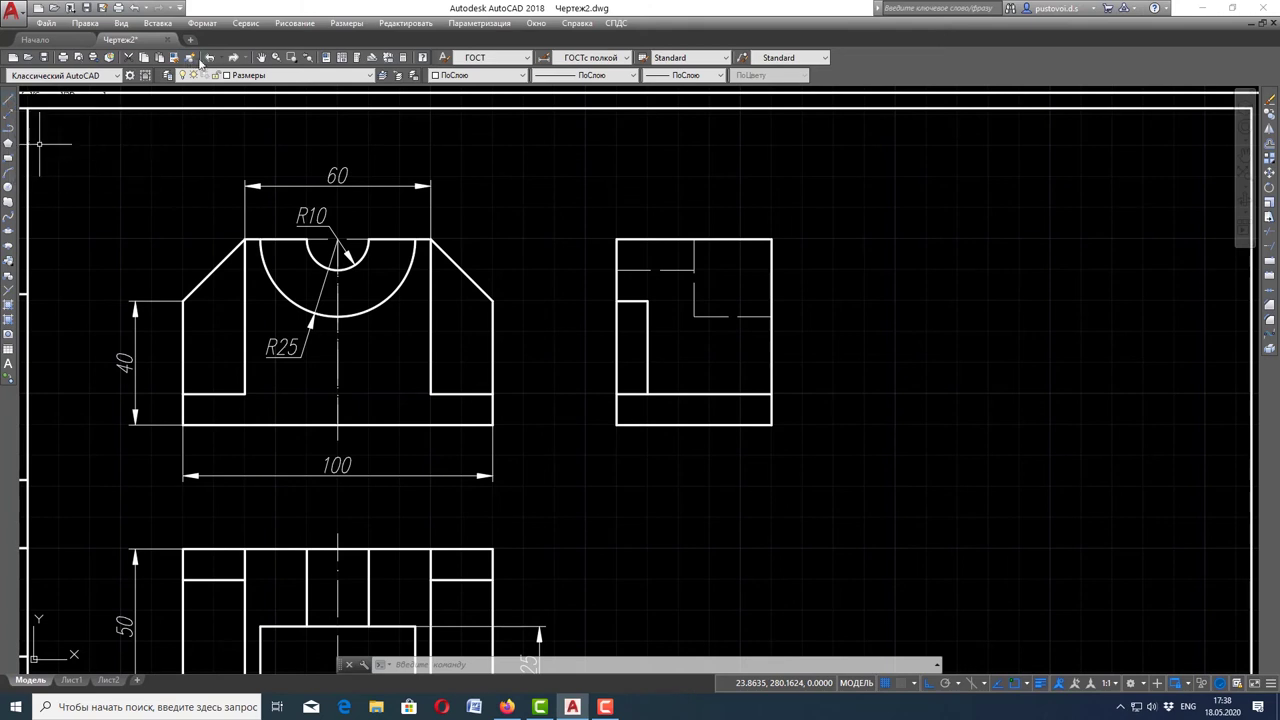
{"action": "left_click", "coordinate": [250, 76]}
{"action": "left_click", "coordinate": [257, 173]}
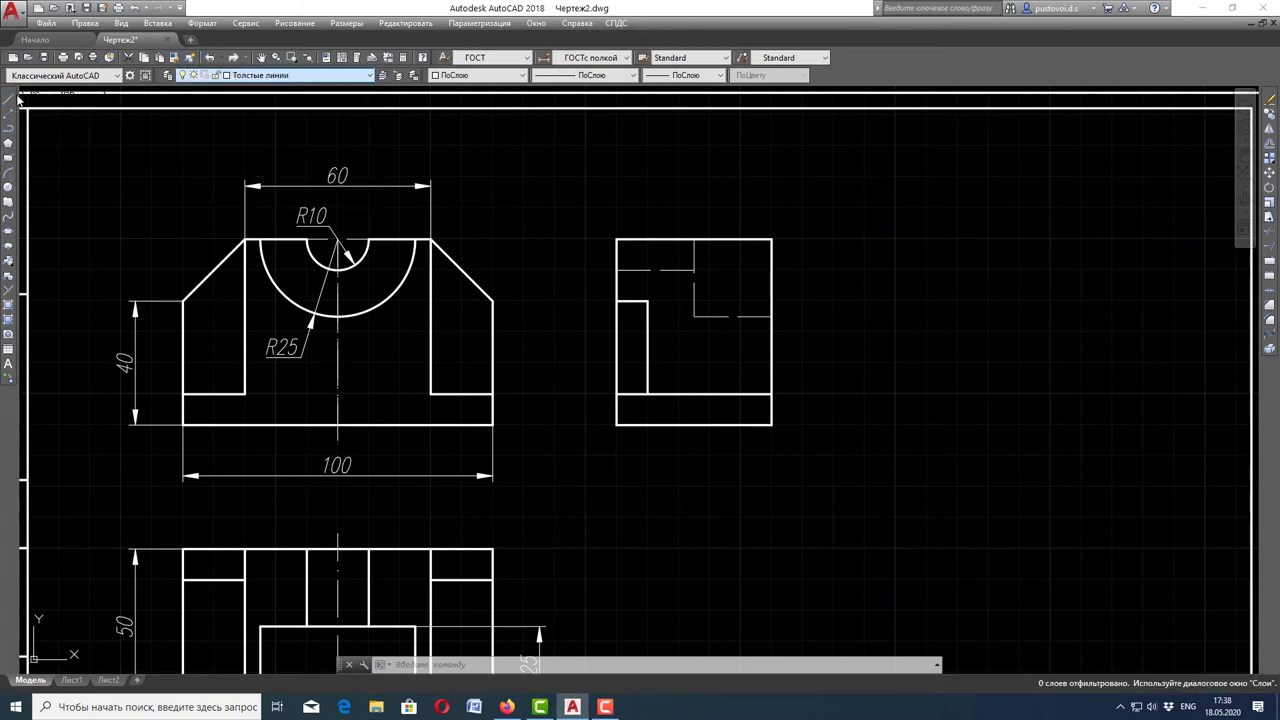
{"action": "type", "text": "l"}
{"action": "key", "text": "Return"}
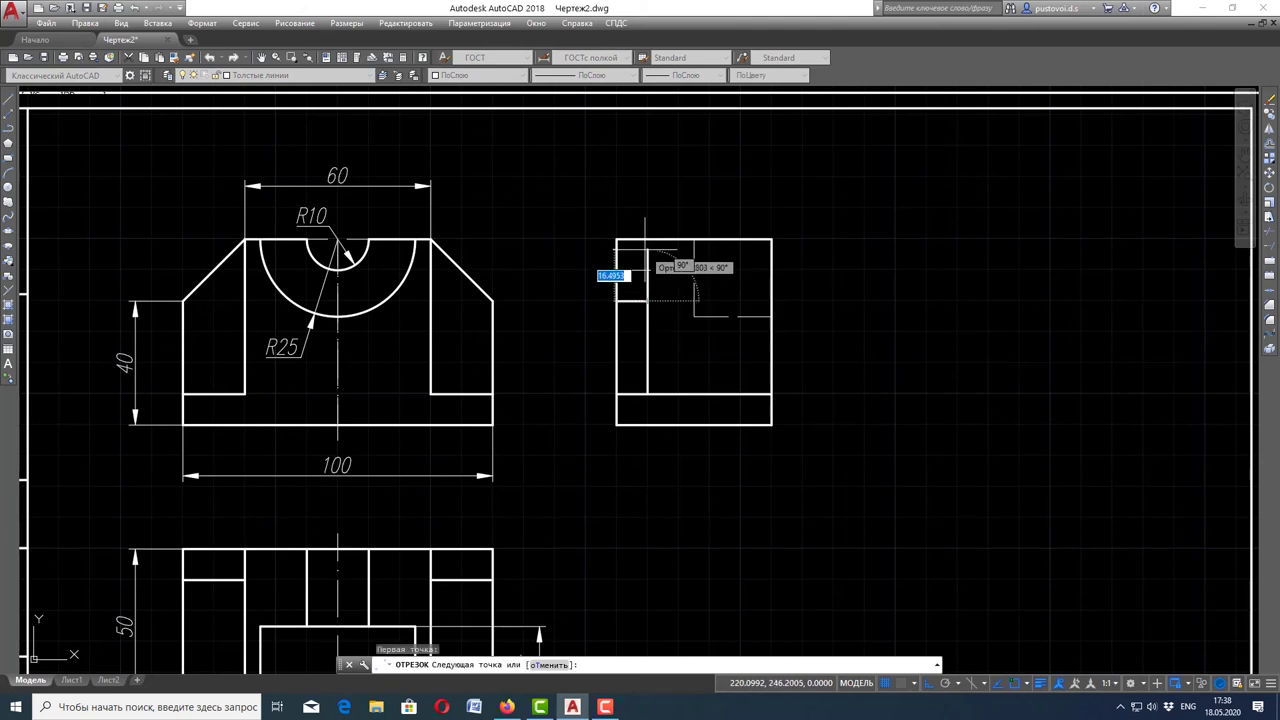
{"action": "left_click", "coordinate": [647, 270]}
{"action": "key", "text": "Escape"}
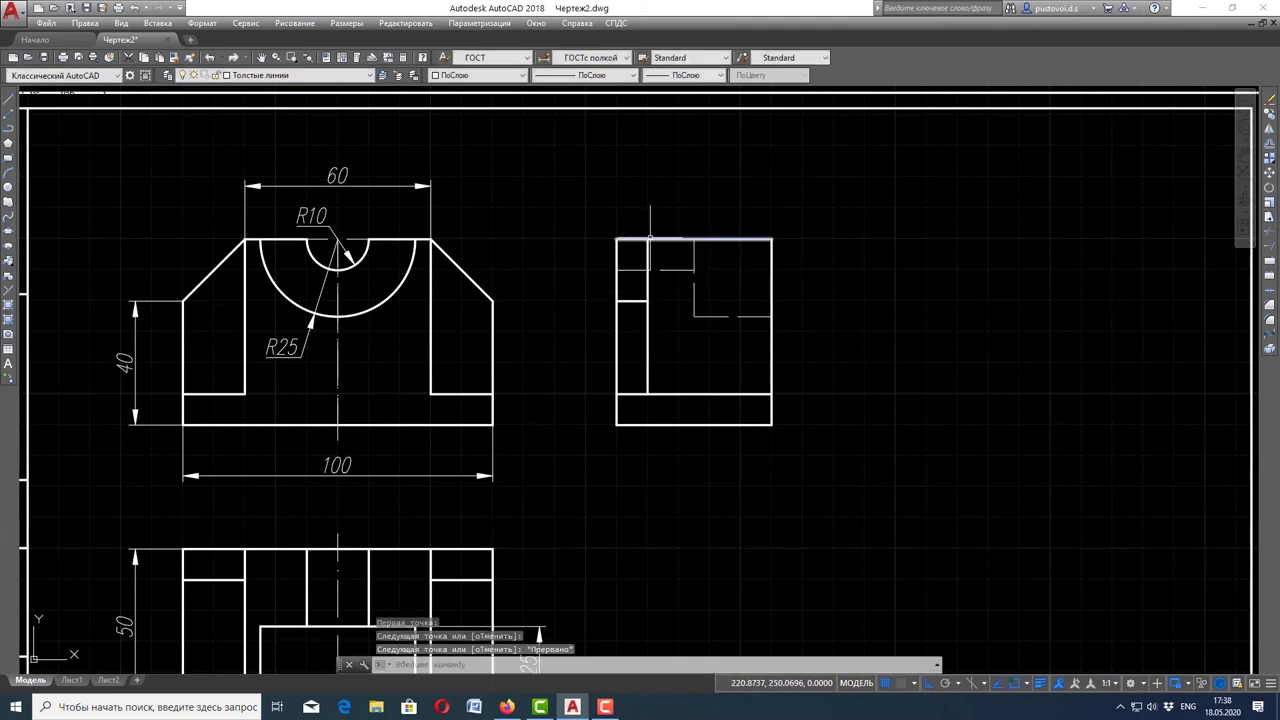
- Add a 10 width dimension below the side view and move it to layer Размеры
{"action": "left_click", "coordinate": [347, 22]}
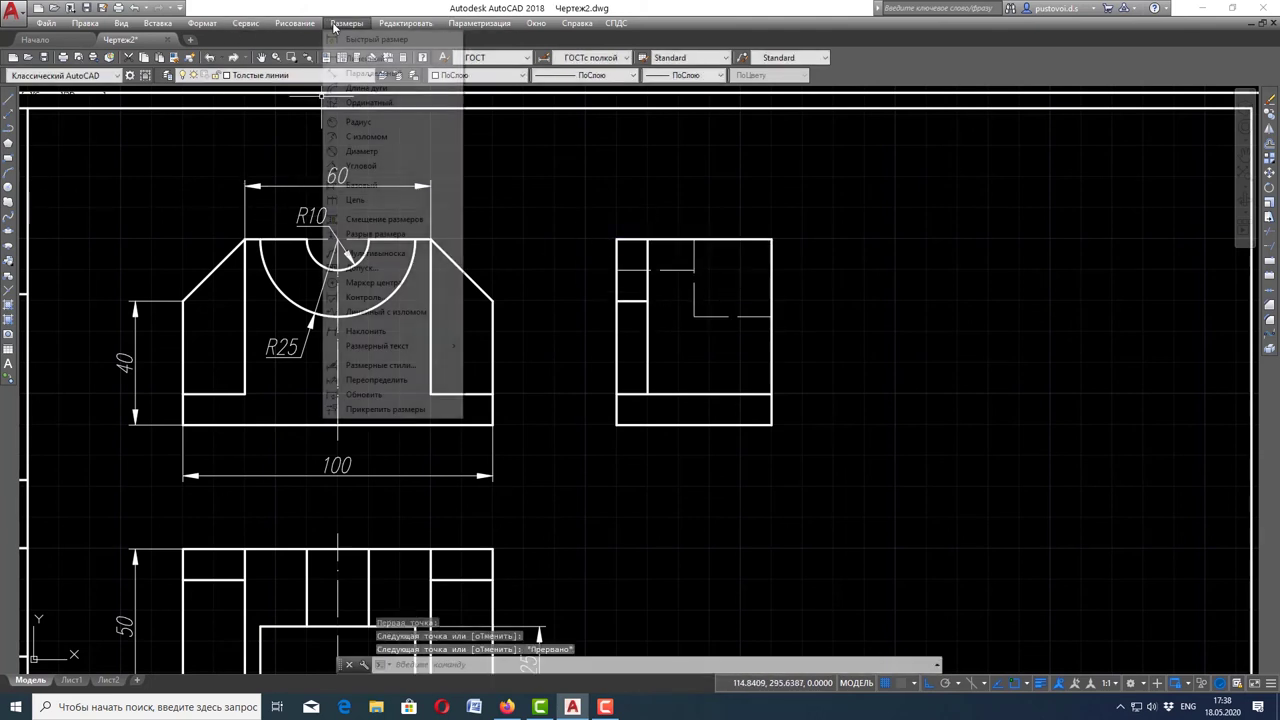
{"action": "left_click", "coordinate": [364, 59]}
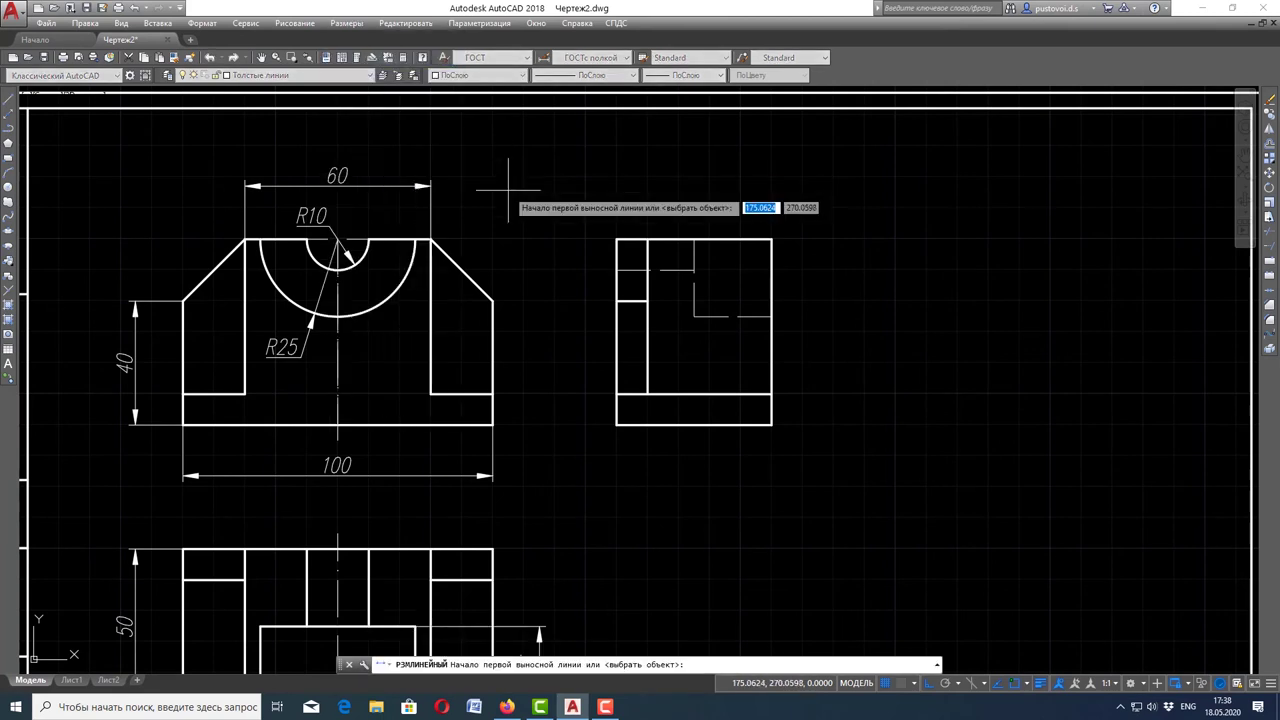
{"action": "left_click", "coordinate": [647, 393]}
{"action": "left_click", "coordinate": [616, 393]}
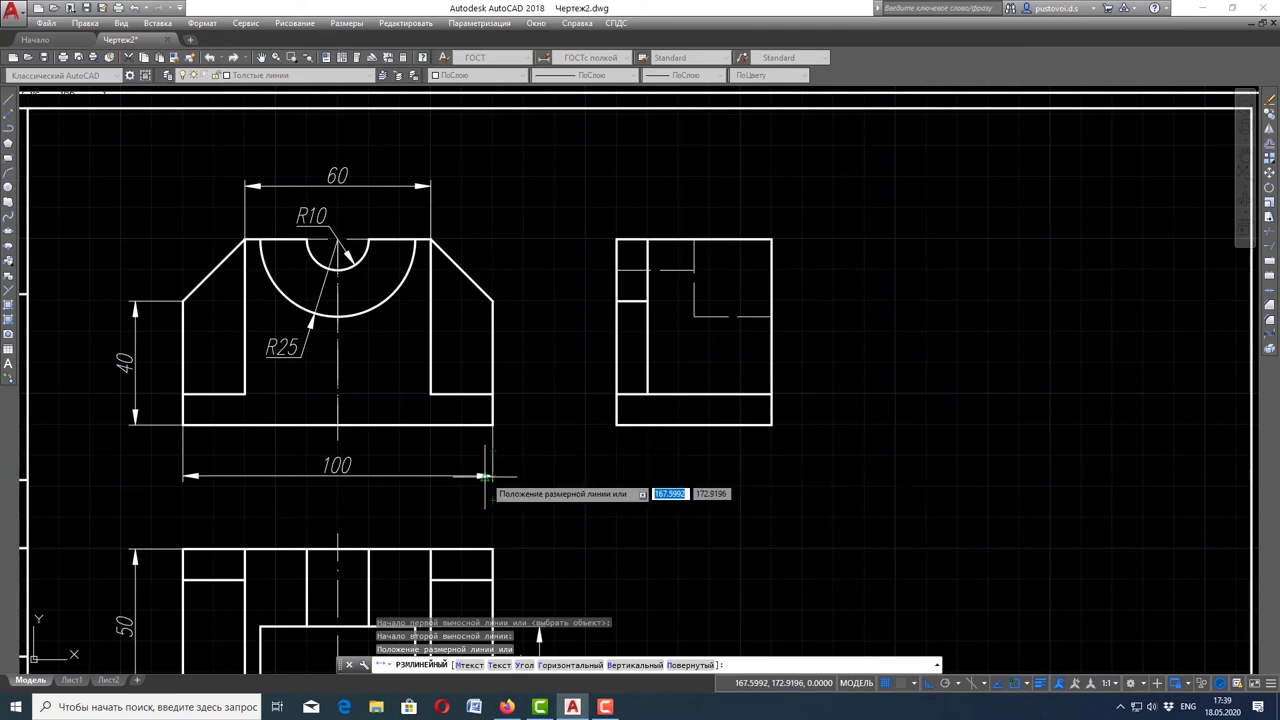
{"action": "left_click", "coordinate": [543, 477]}
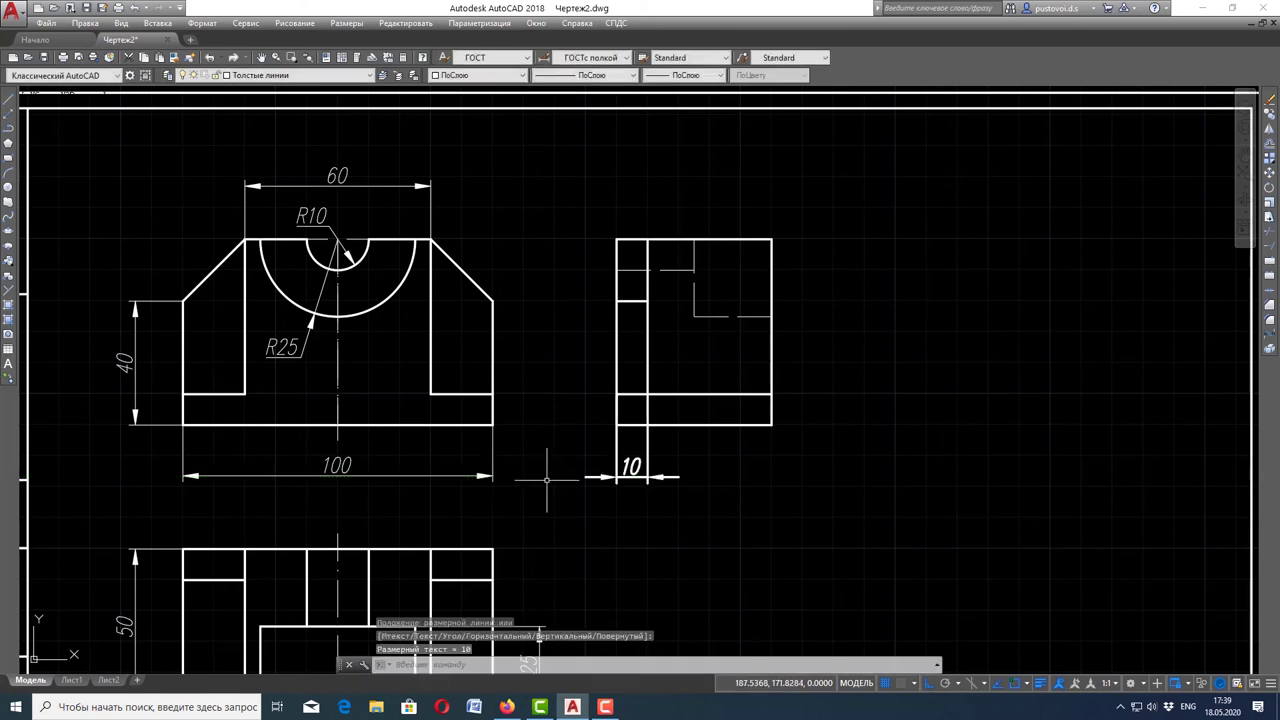
{"action": "left_click", "coordinate": [720, 460]}
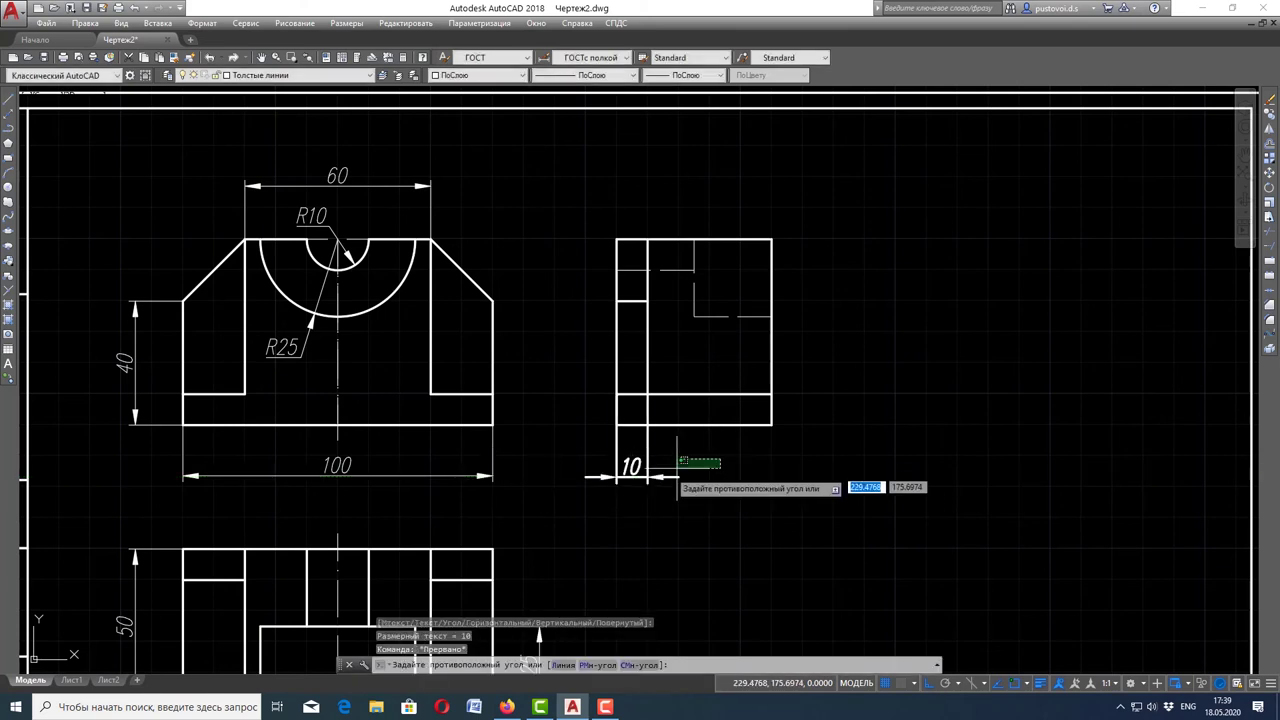
{"action": "left_click", "coordinate": [606, 495]}
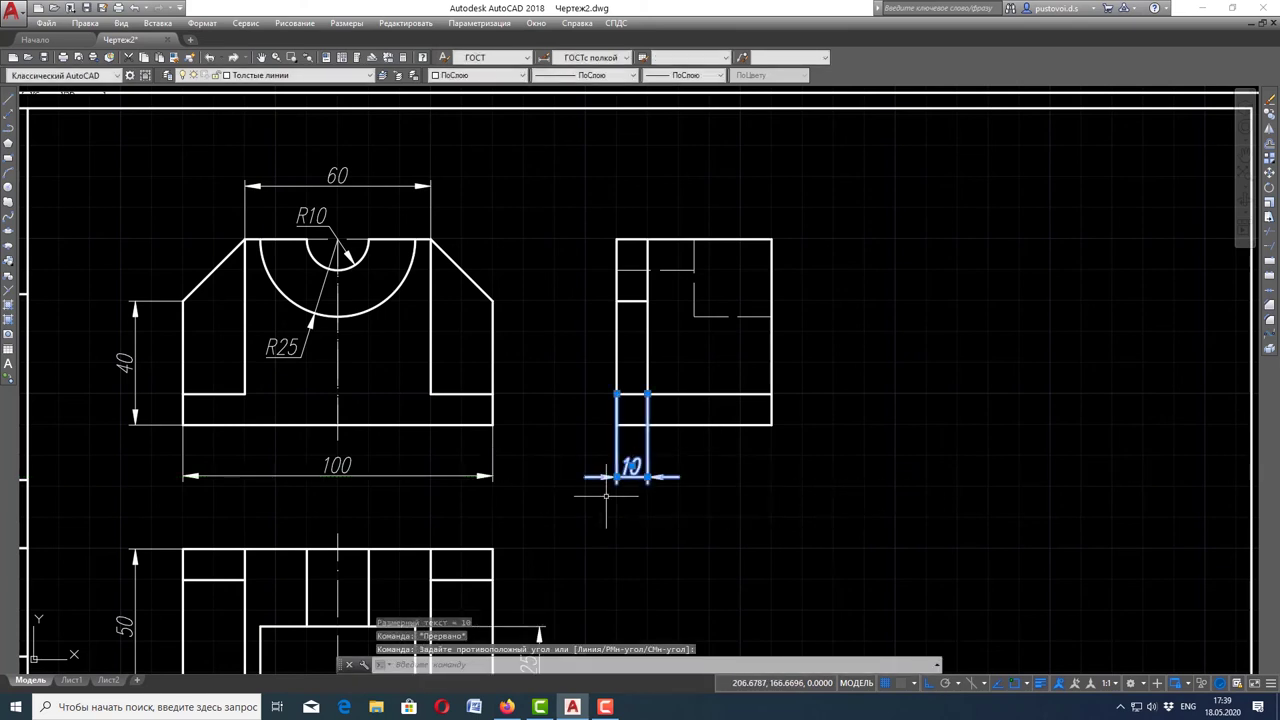
{"action": "left_click", "coordinate": [300, 75]}
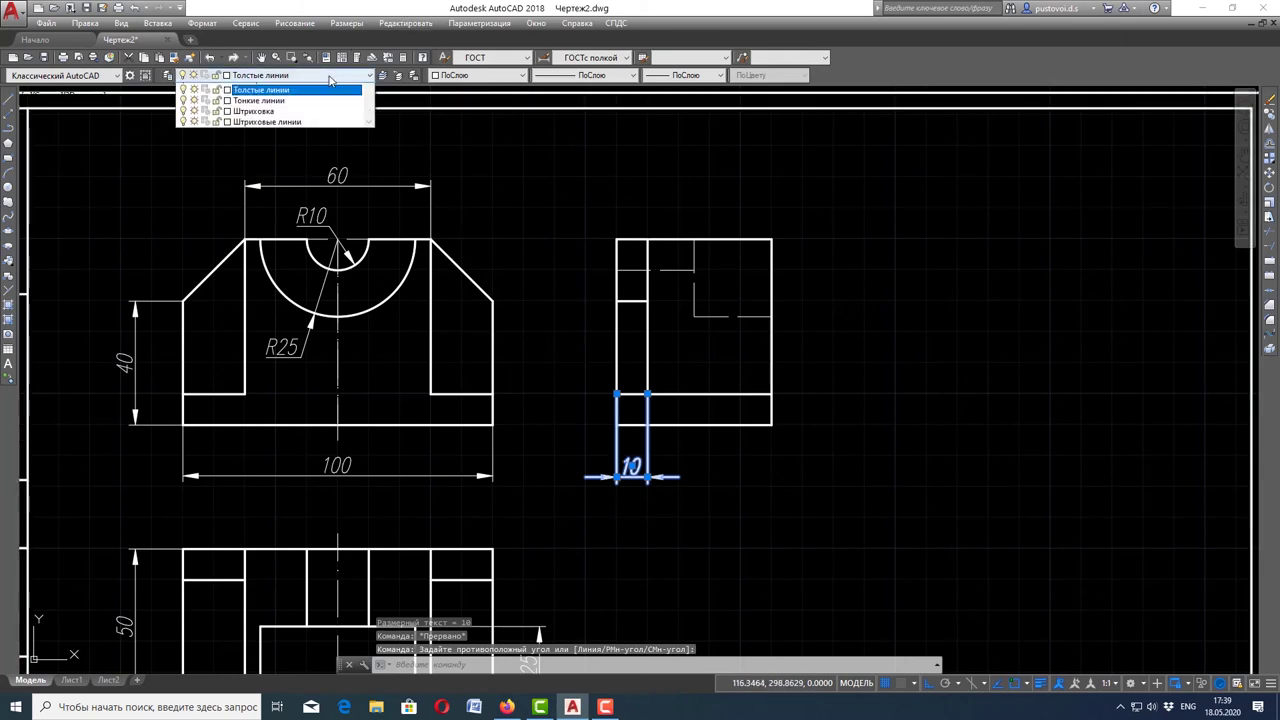
{"action": "left_click", "coordinate": [280, 151]}
{"action": "key", "text": "Escape"}
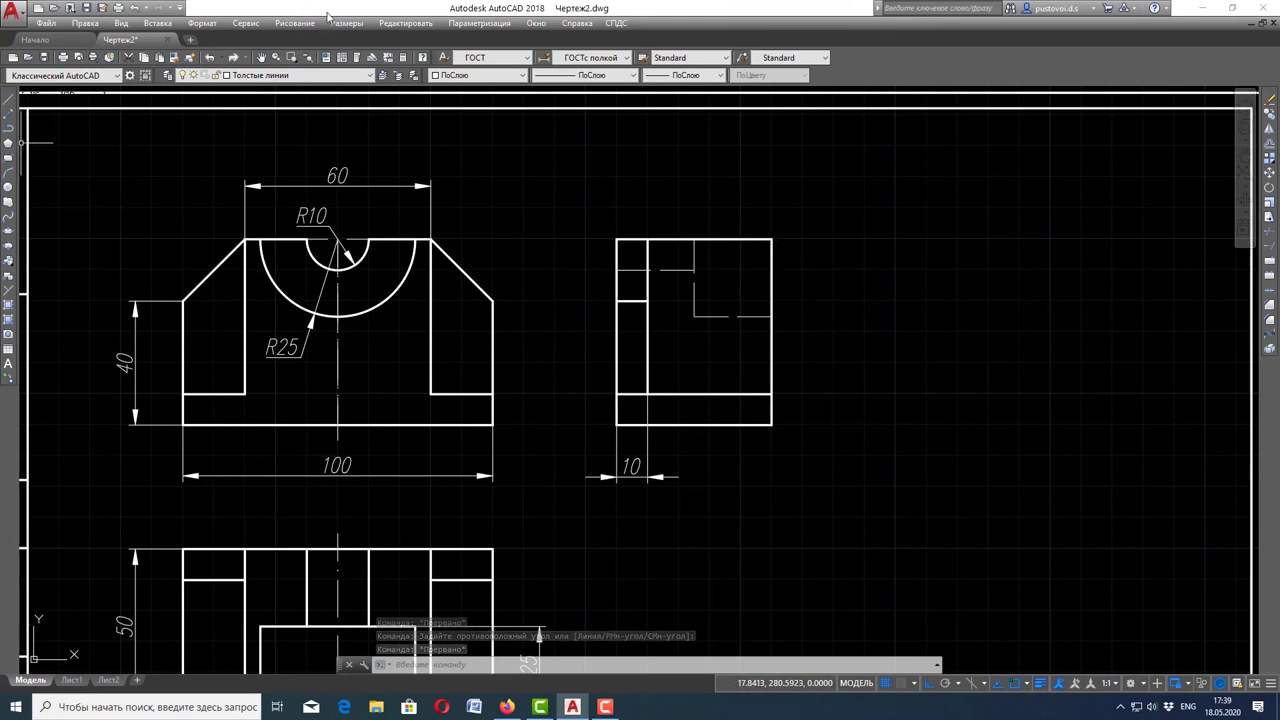
- Add a 60 height dimension right of the side view and move it to layer Размеры
{"action": "left_click", "coordinate": [334, 23]}
{"action": "left_click", "coordinate": [365, 51]}
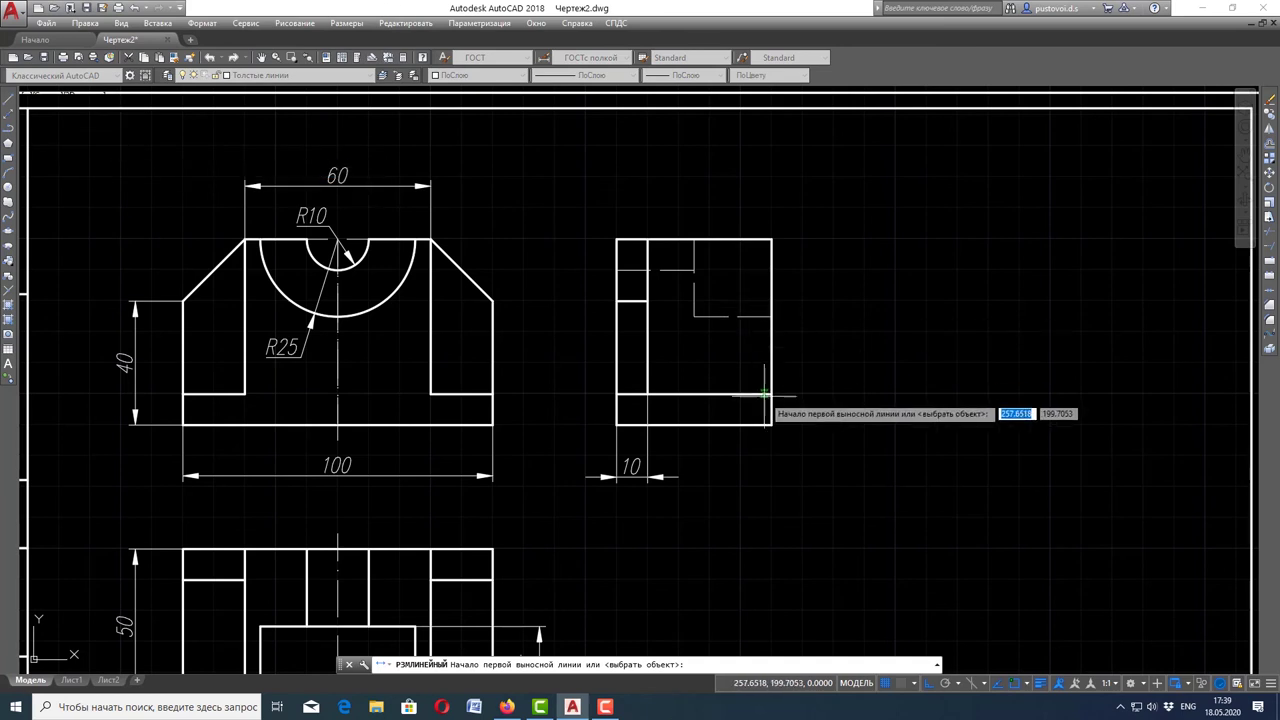
{"action": "left_click", "coordinate": [771, 424]}
{"action": "left_click", "coordinate": [771, 239]}
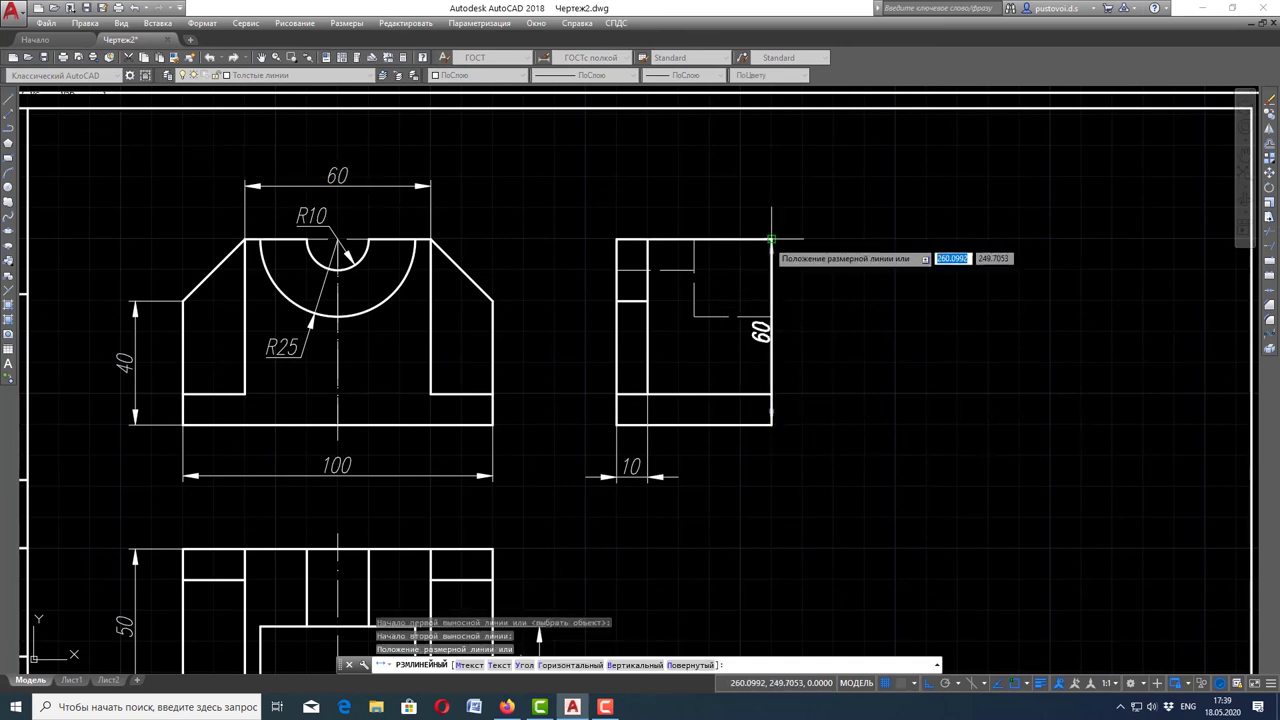
{"action": "left_click", "coordinate": [829, 267]}
{"action": "key", "text": "Escape"}
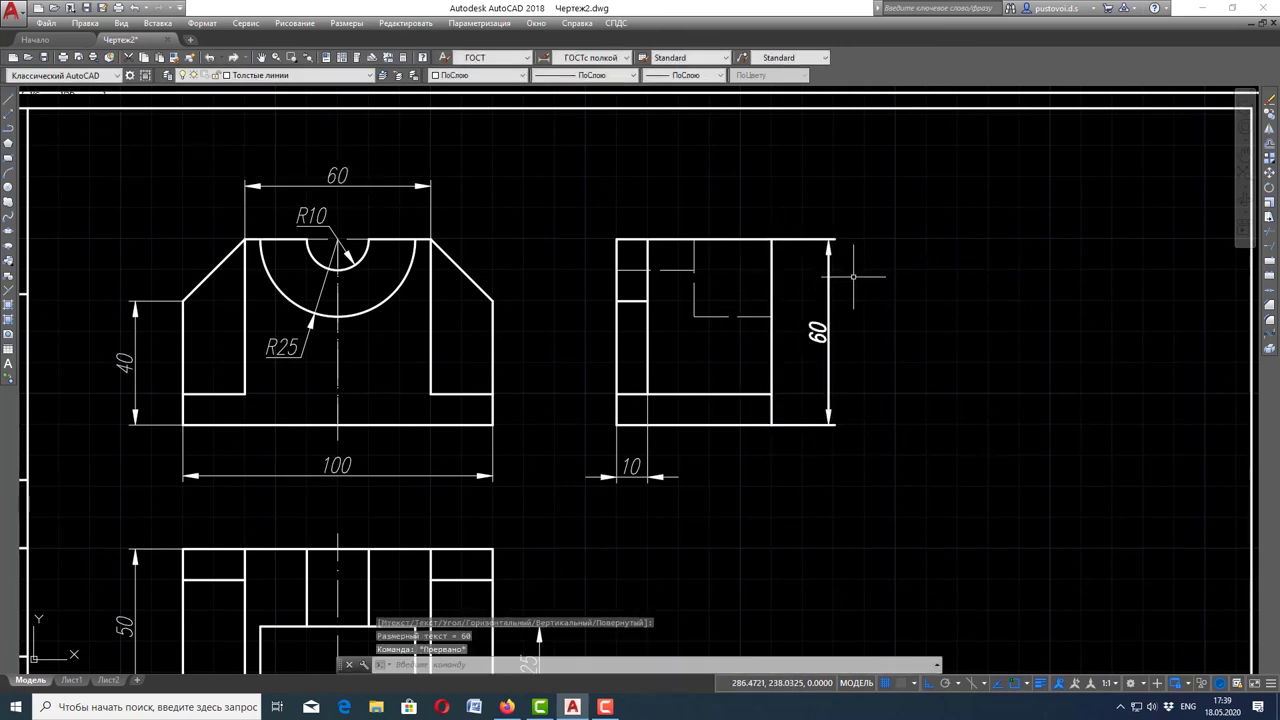
{"action": "left_click", "coordinate": [849, 300]}
{"action": "left_click", "coordinate": [809, 372]}
{"action": "left_click", "coordinate": [290, 75]}
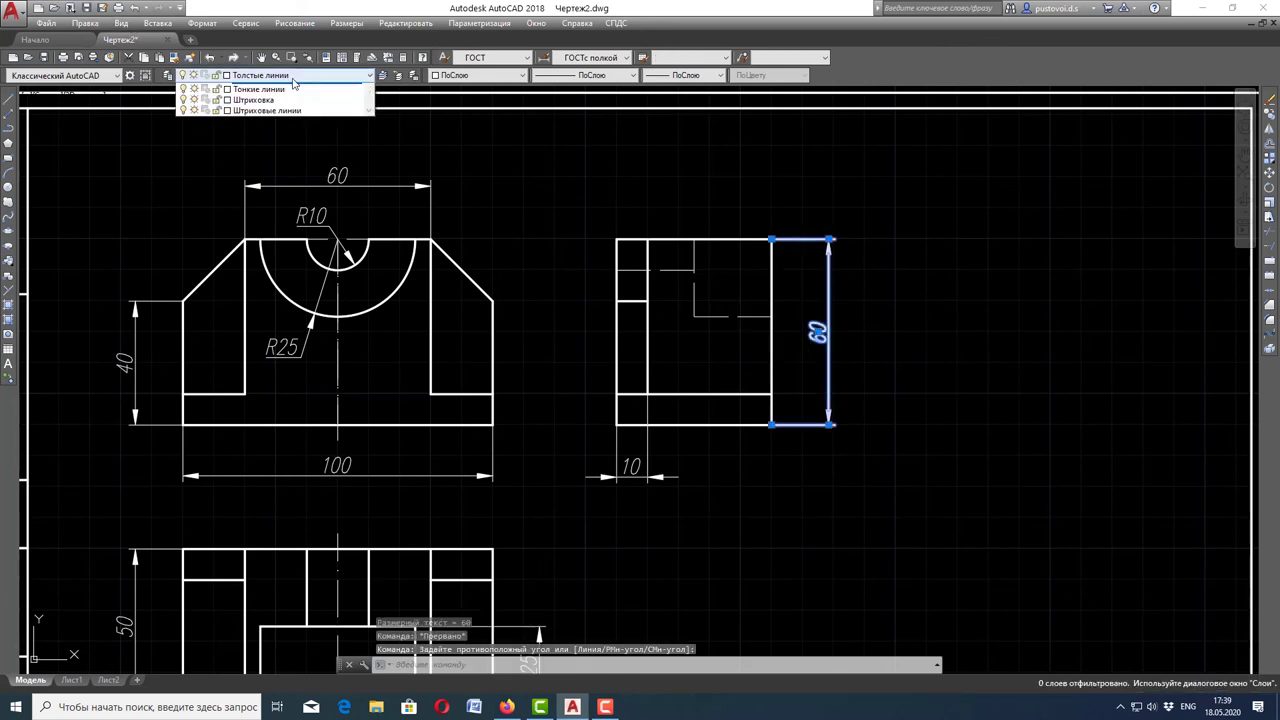
{"action": "left_click", "coordinate": [274, 155]}
{"action": "key", "text": "Escape"}
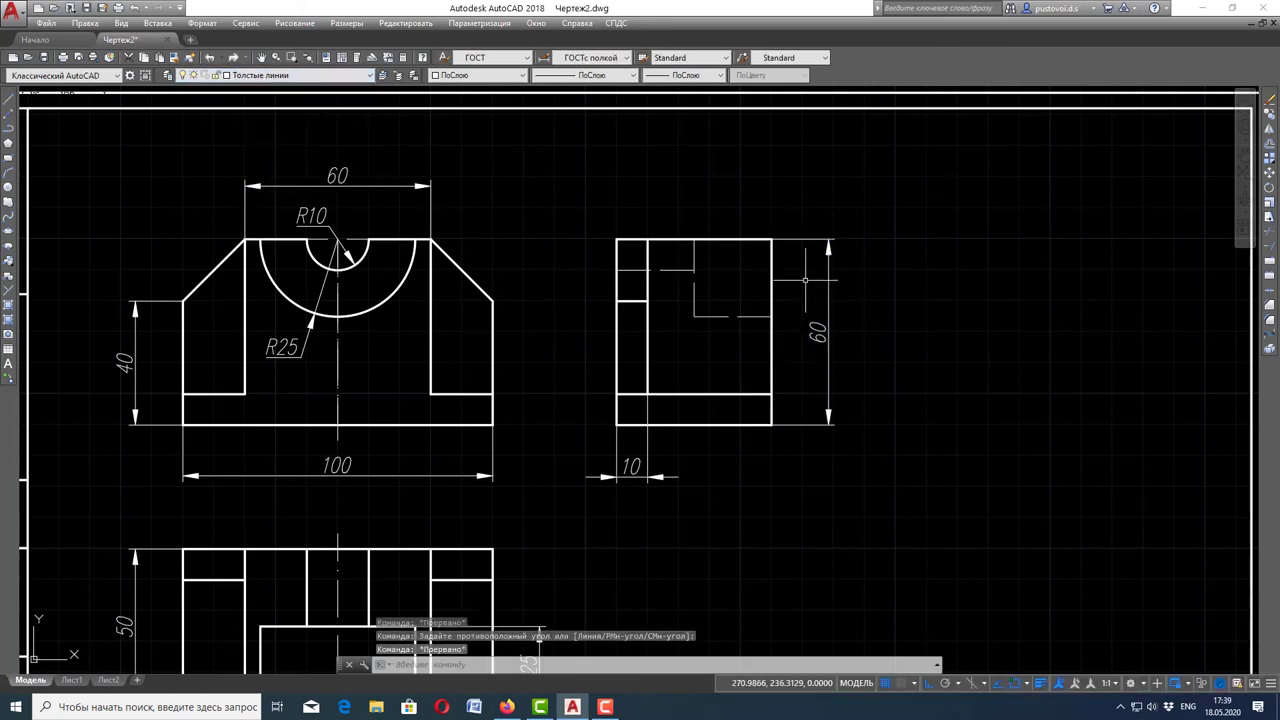
{"action": "scroll", "coordinate": [790, 285], "scroll_direction": "down", "scroll_amount": 2}
{"action": "scroll", "coordinate": [805, 275], "scroll_direction": "down", "scroll_amount": 2}
{"action": "scroll", "coordinate": [915, 334], "scroll_direction": "up", "scroll_amount": 2}
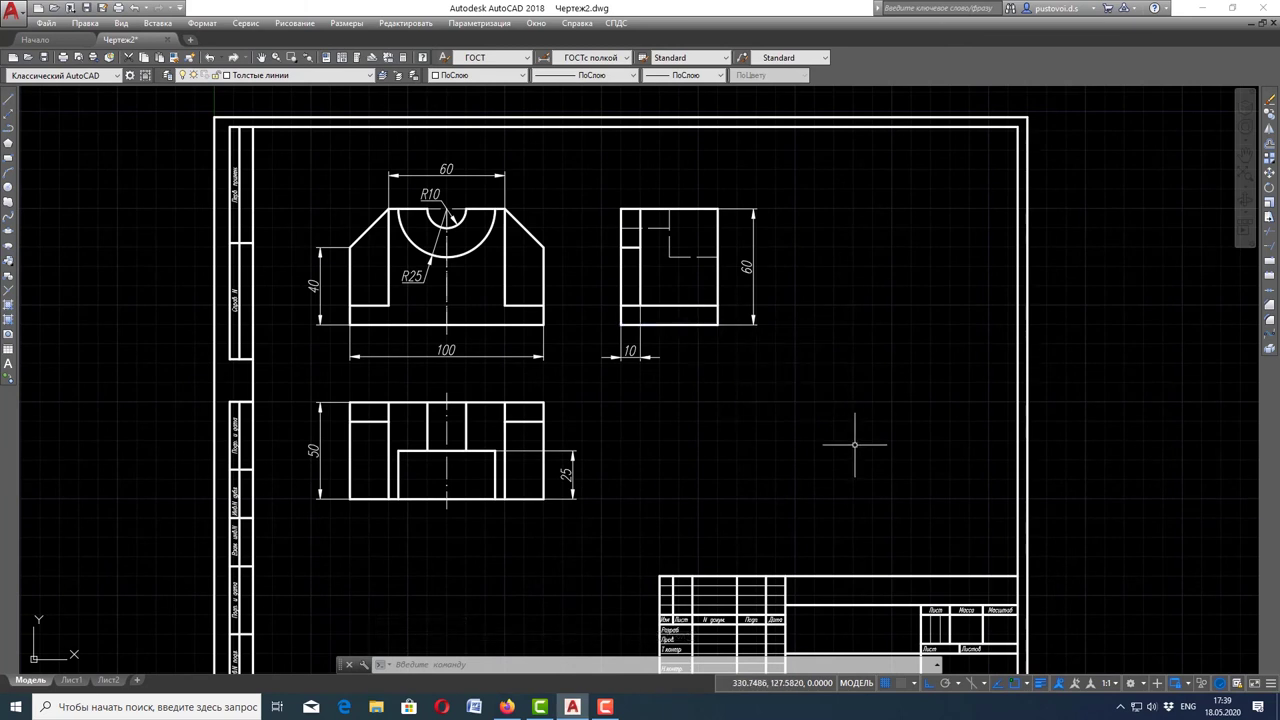
- Check the Корпус reference PDF again, then return to AutoCAD zoomed toward the title block
{"action": "left_click", "coordinate": [507, 707]}
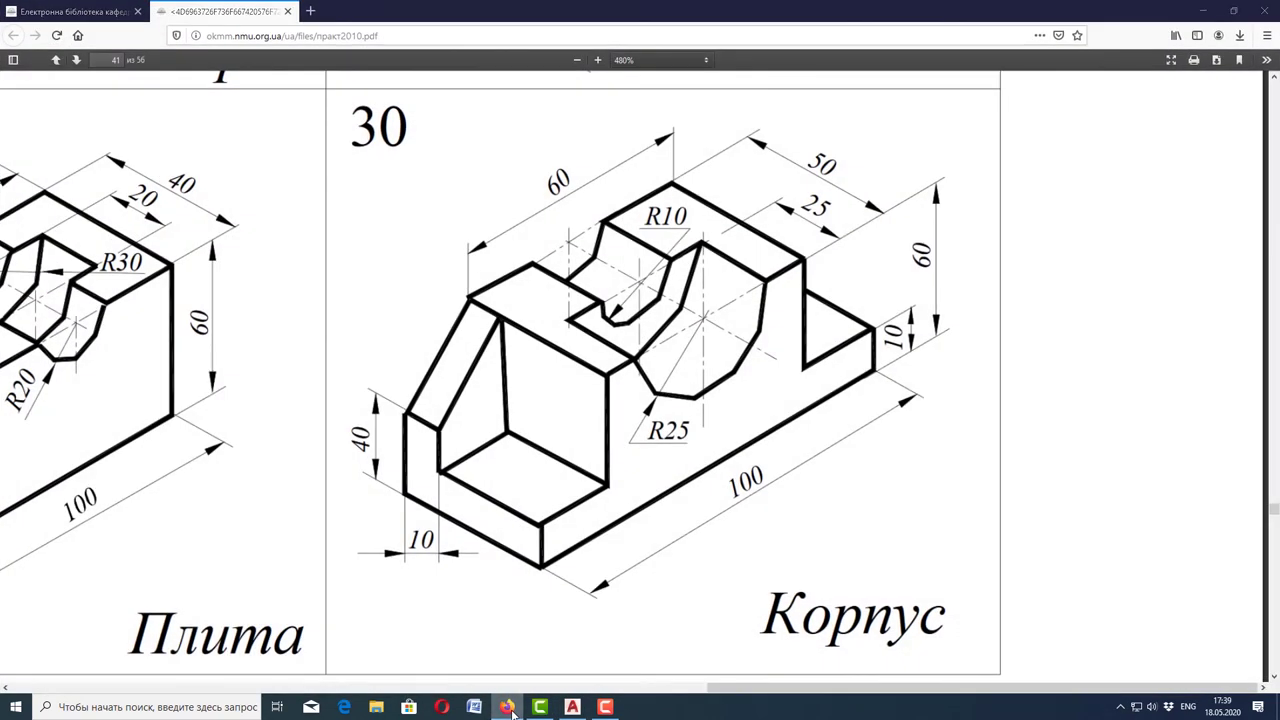
{"action": "left_click", "coordinate": [572, 707]}
{"action": "scroll", "coordinate": [877, 548], "scroll_direction": "up", "scroll_amount": 2}
{"action": "scroll", "coordinate": [877, 548], "scroll_direction": "up", "scroll_amount": 2}
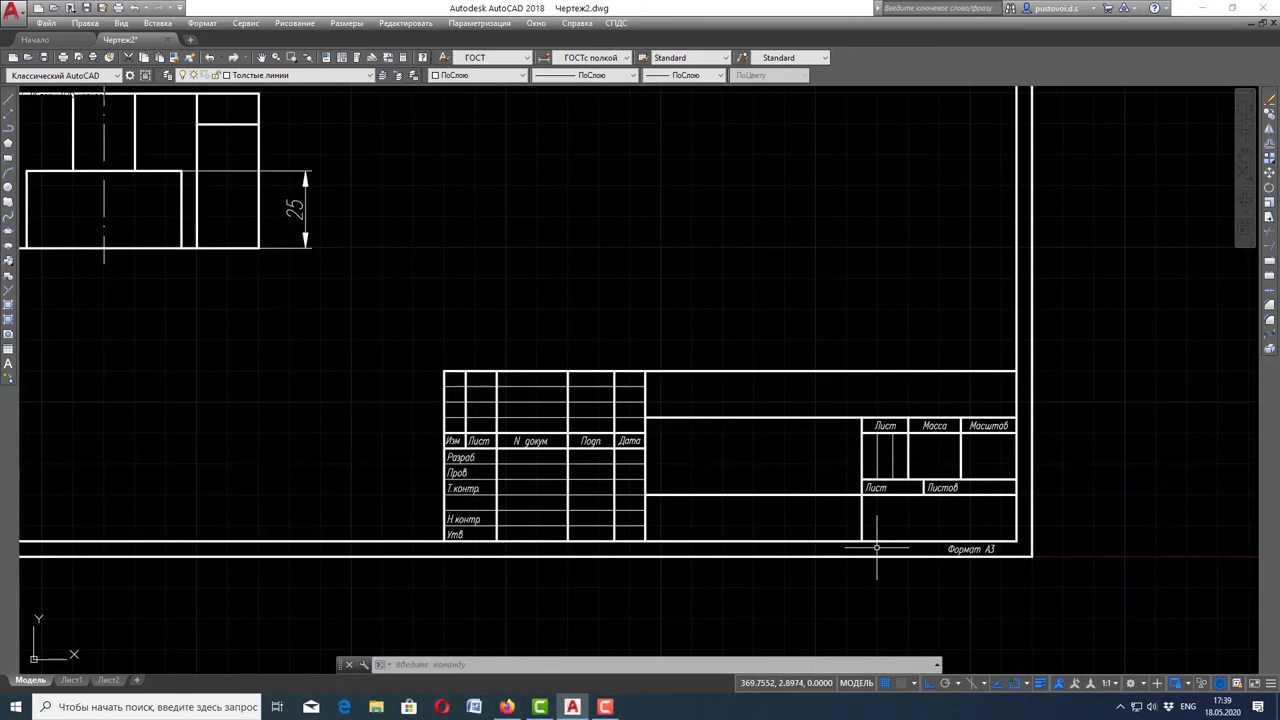
{"action": "key", "text": "Escape"}
{"action": "key", "text": "Escape"}
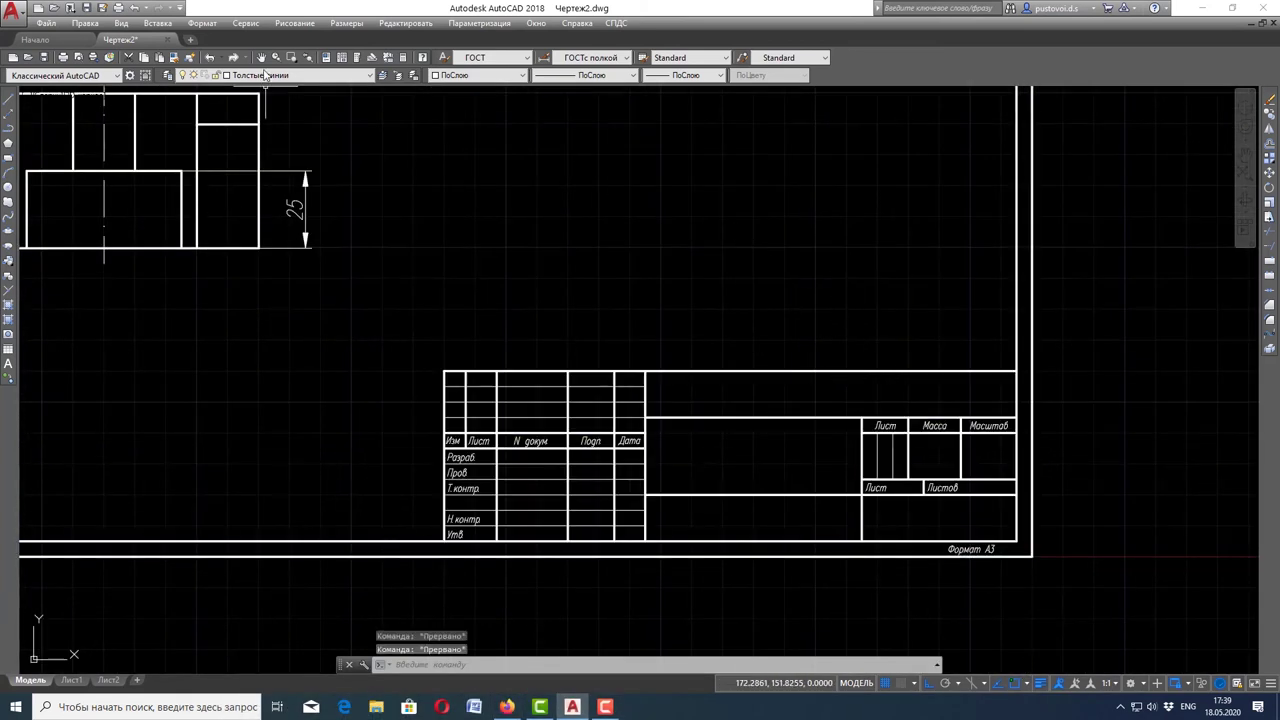
- Make Надпись Тонкие линии the current layer
{"action": "left_click", "coordinate": [258, 77]}
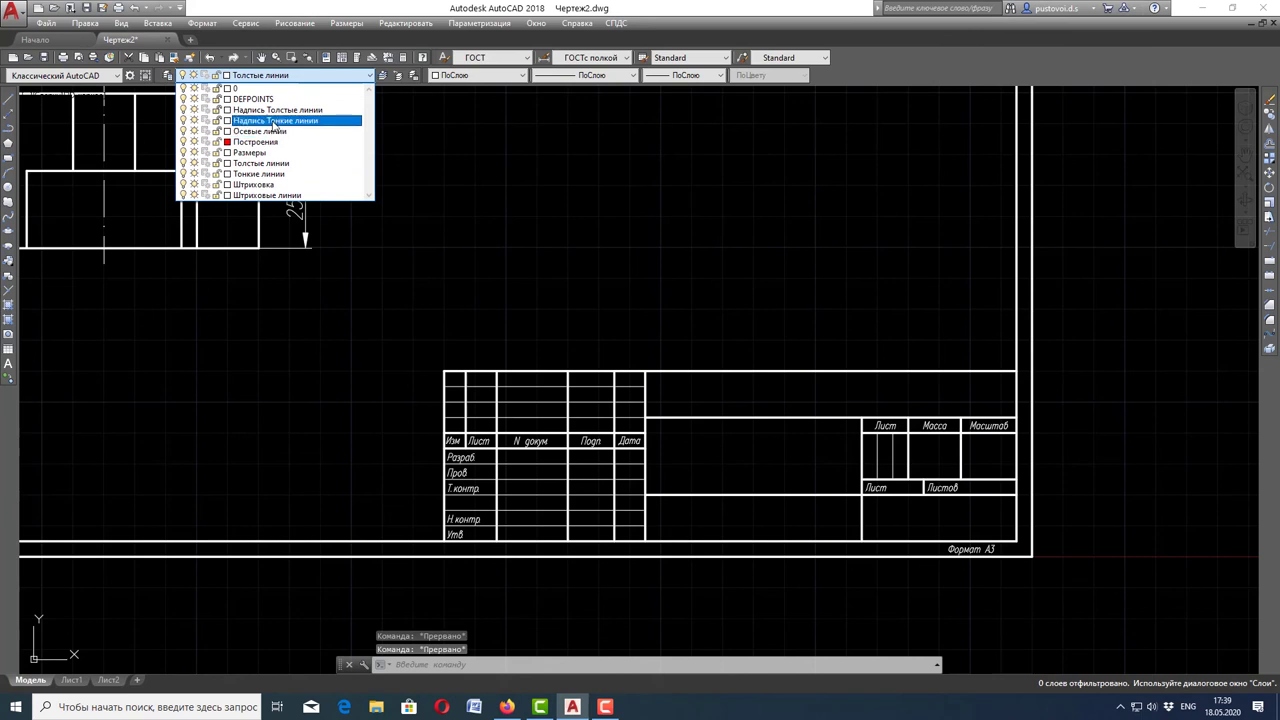
{"action": "left_click", "coordinate": [275, 120]}
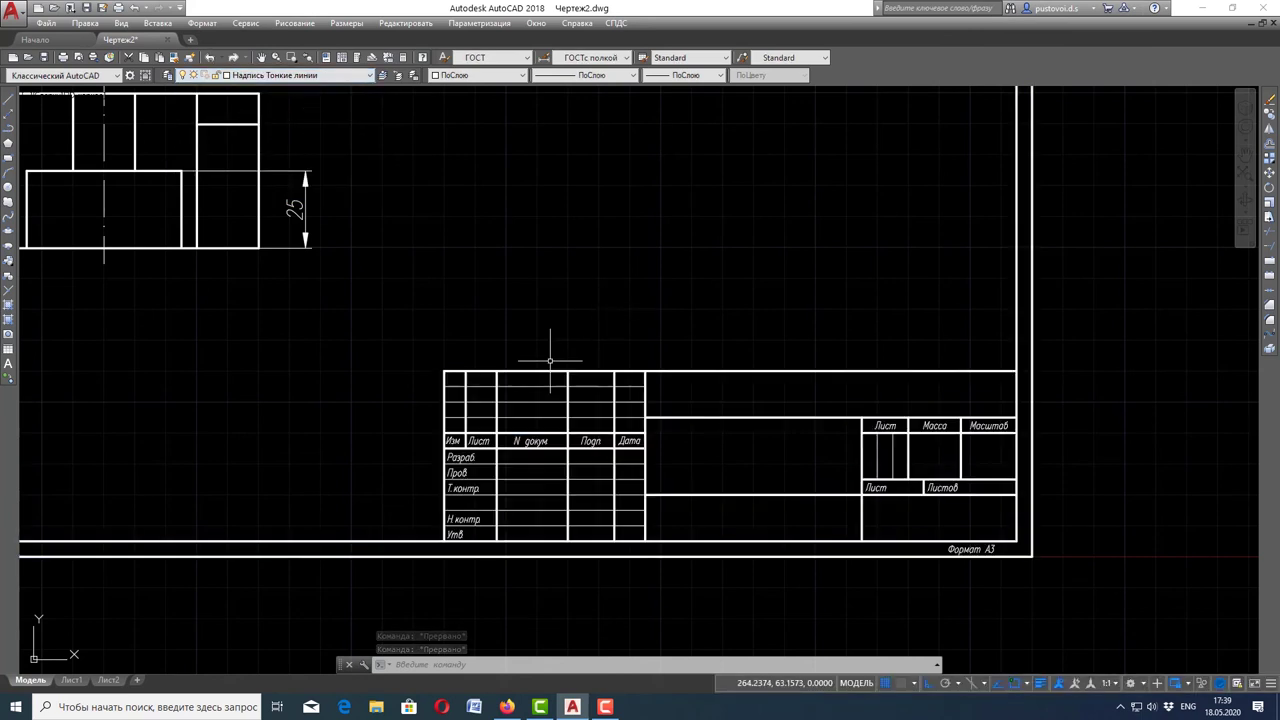
{"action": "scroll", "coordinate": [512, 424], "scroll_direction": "up", "scroll_amount": 2}
{"action": "scroll", "coordinate": [517, 523], "scroll_direction": "up", "scroll_amount": 2}
{"action": "scroll", "coordinate": [537, 459], "scroll_direction": "down", "scroll_amount": 2}
{"action": "scroll", "coordinate": [519, 589], "scroll_direction": "up", "scroll_amount": 2}
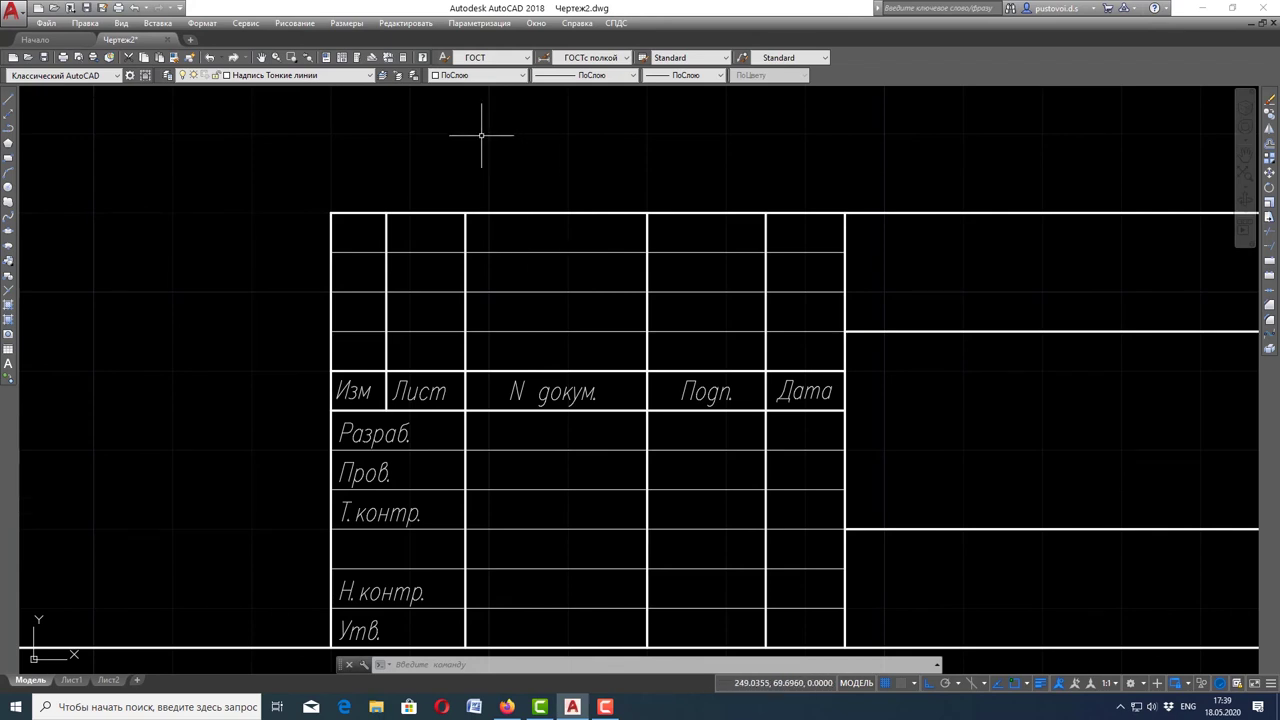
- Write the developer's surname as 3.5-high, unrotated single-line text in the Разраб. row
{"action": "left_click", "coordinate": [307, 23]}
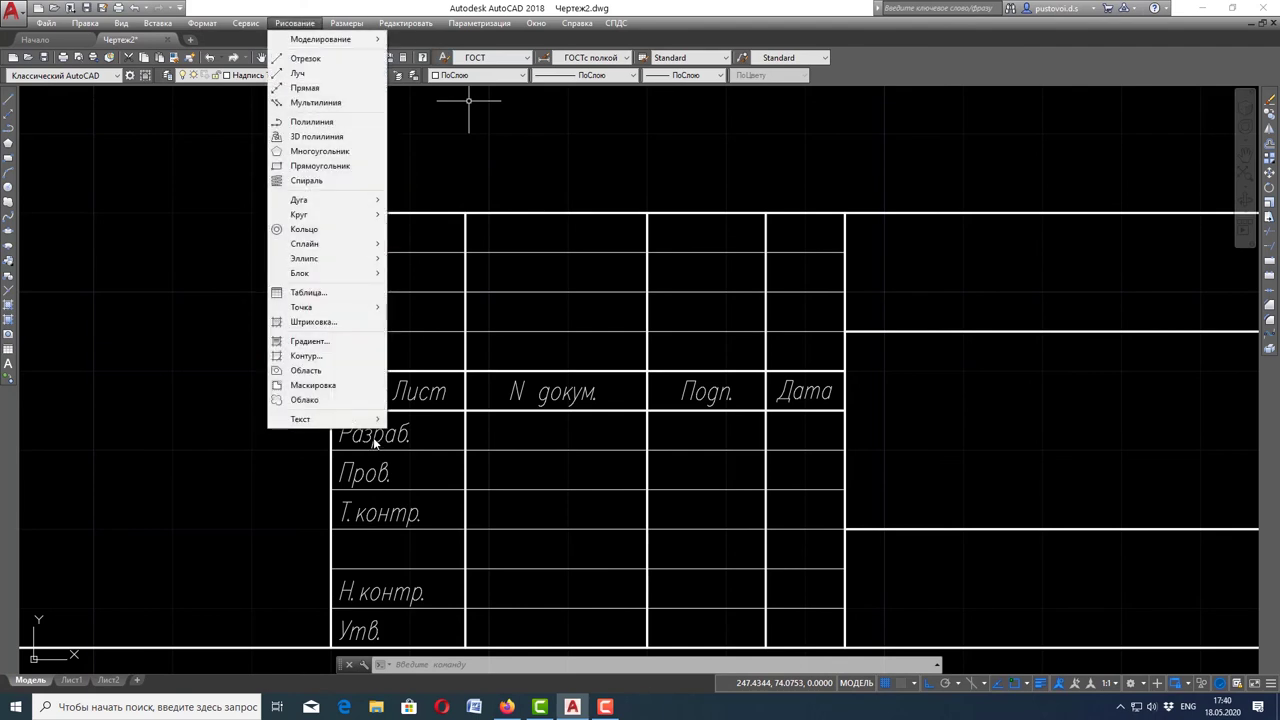
{"action": "mouse_move", "coordinate": [300, 419]}
{"action": "left_click", "coordinate": [470, 433]}
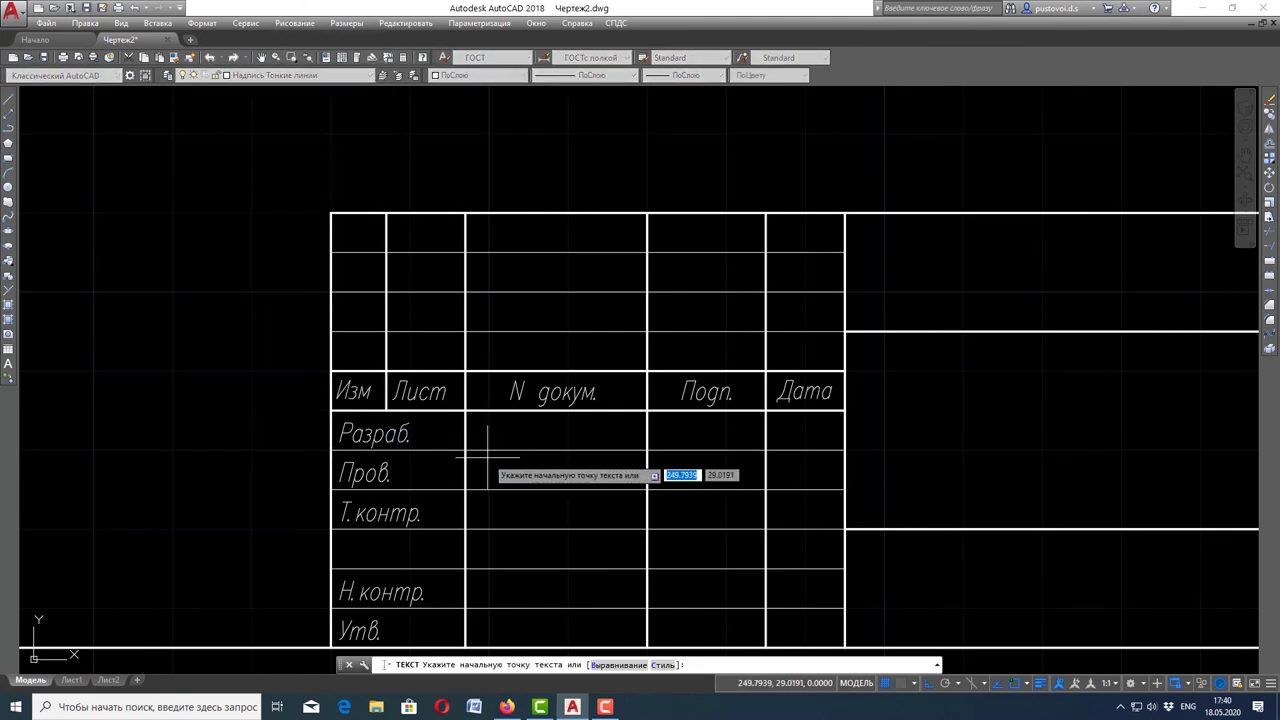
{"action": "scroll", "coordinate": [487, 457], "scroll_direction": "up", "scroll_amount": 2}
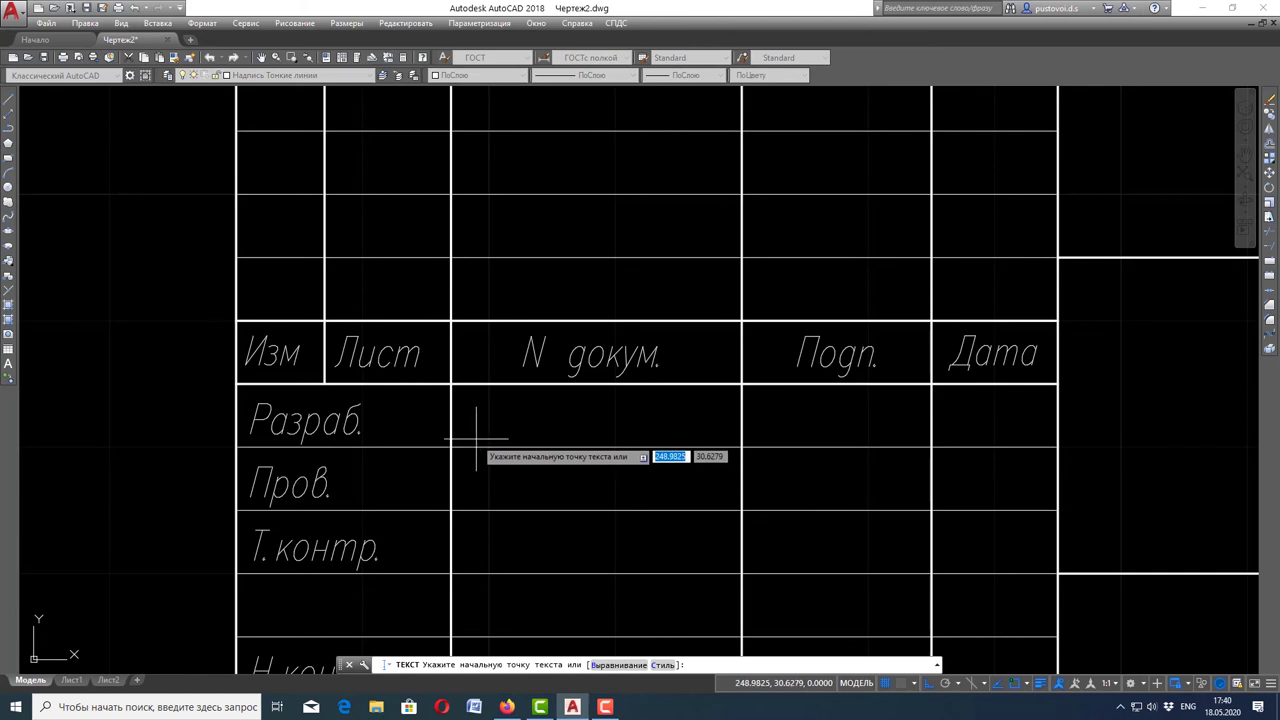
{"action": "left_click", "coordinate": [476, 437]}
{"action": "type", "text": "3.5"}
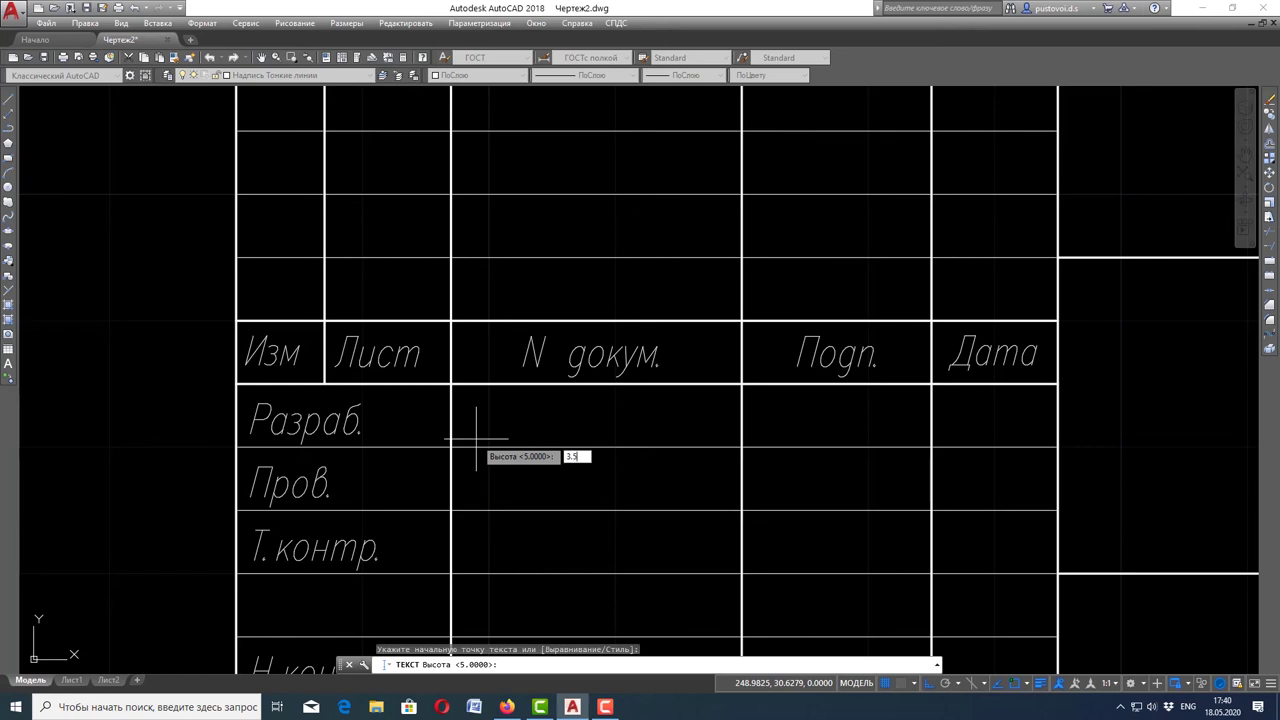
{"action": "key", "text": "Return"}
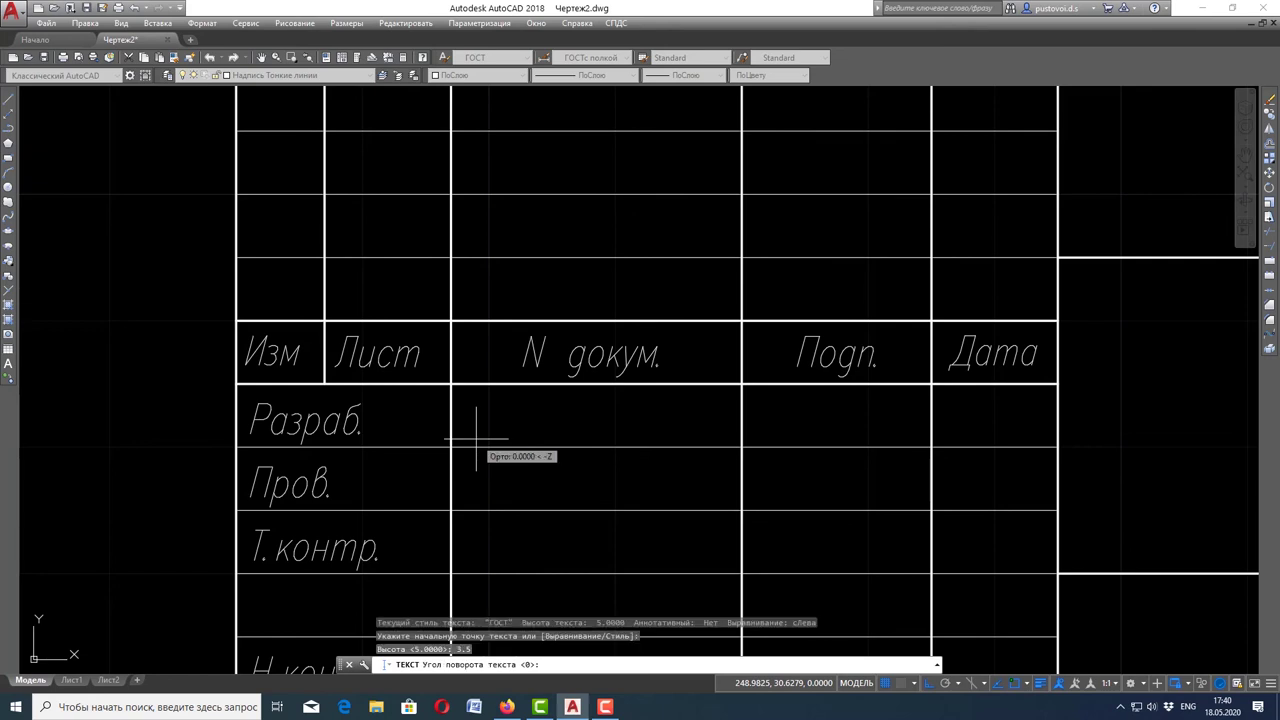
{"action": "key", "text": "Return"}
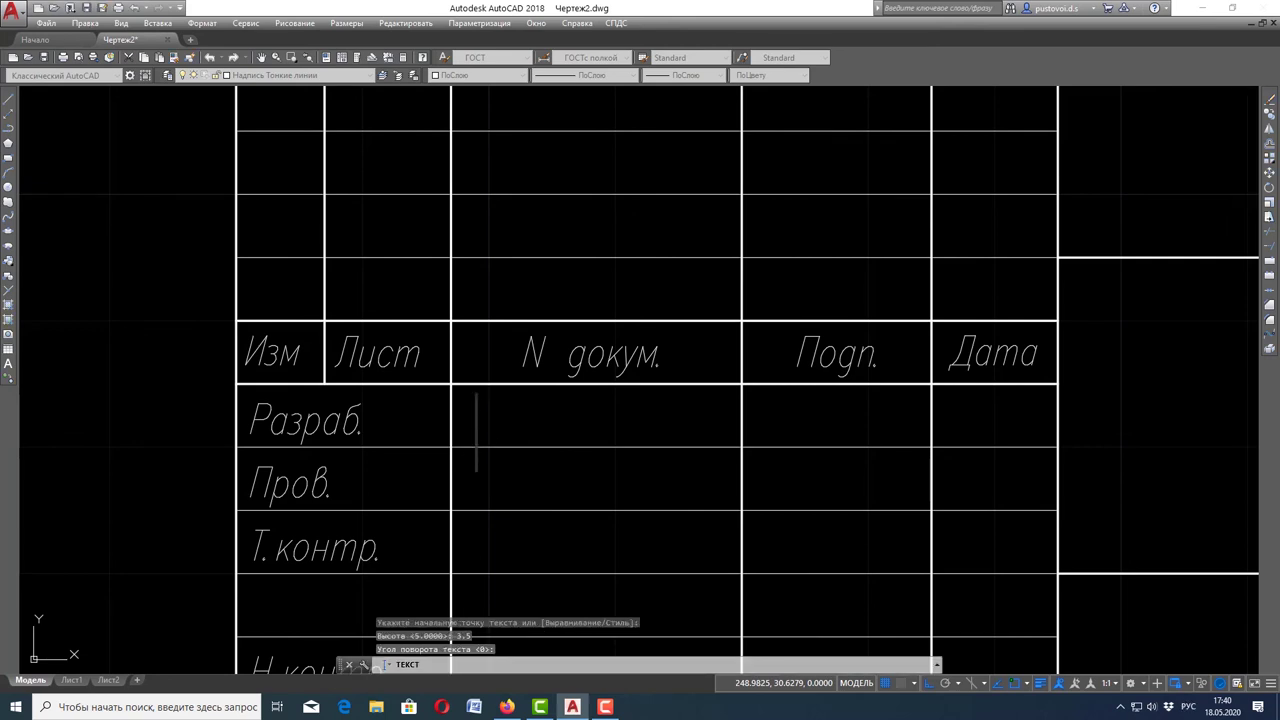
{"action": "type", "text": "ТШ"}
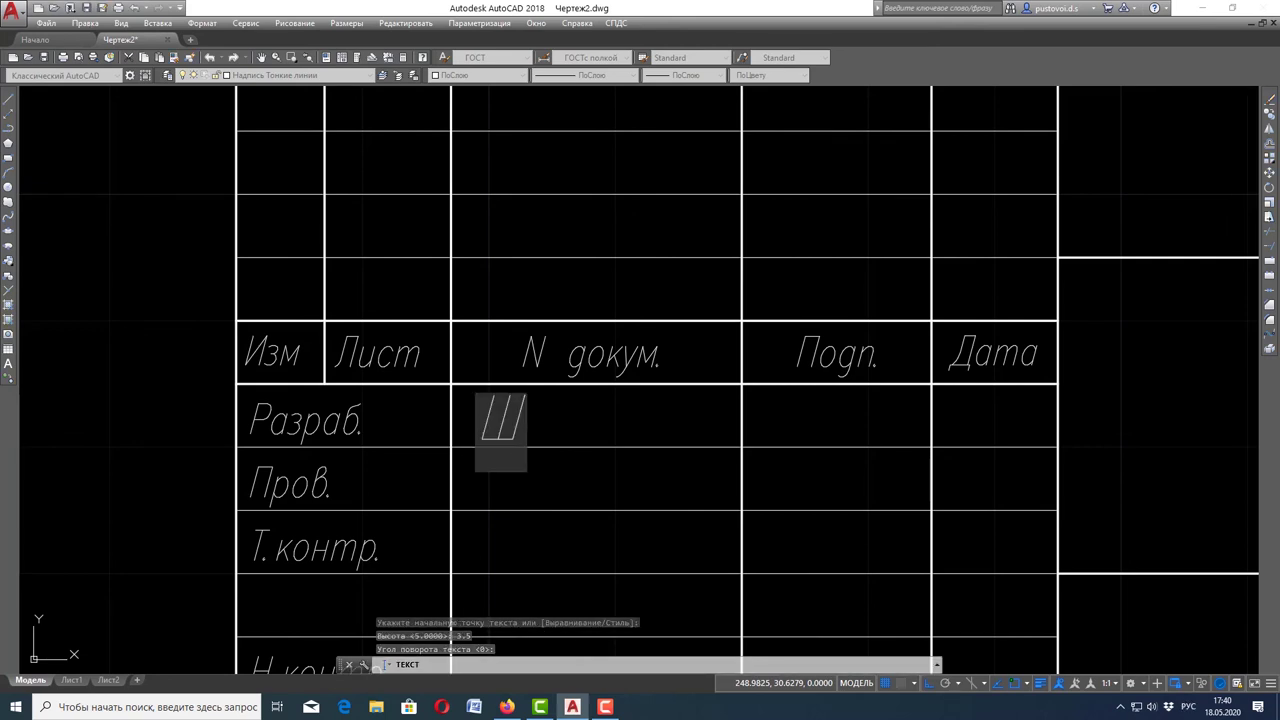
{"action": "type", "text": "евченко"}
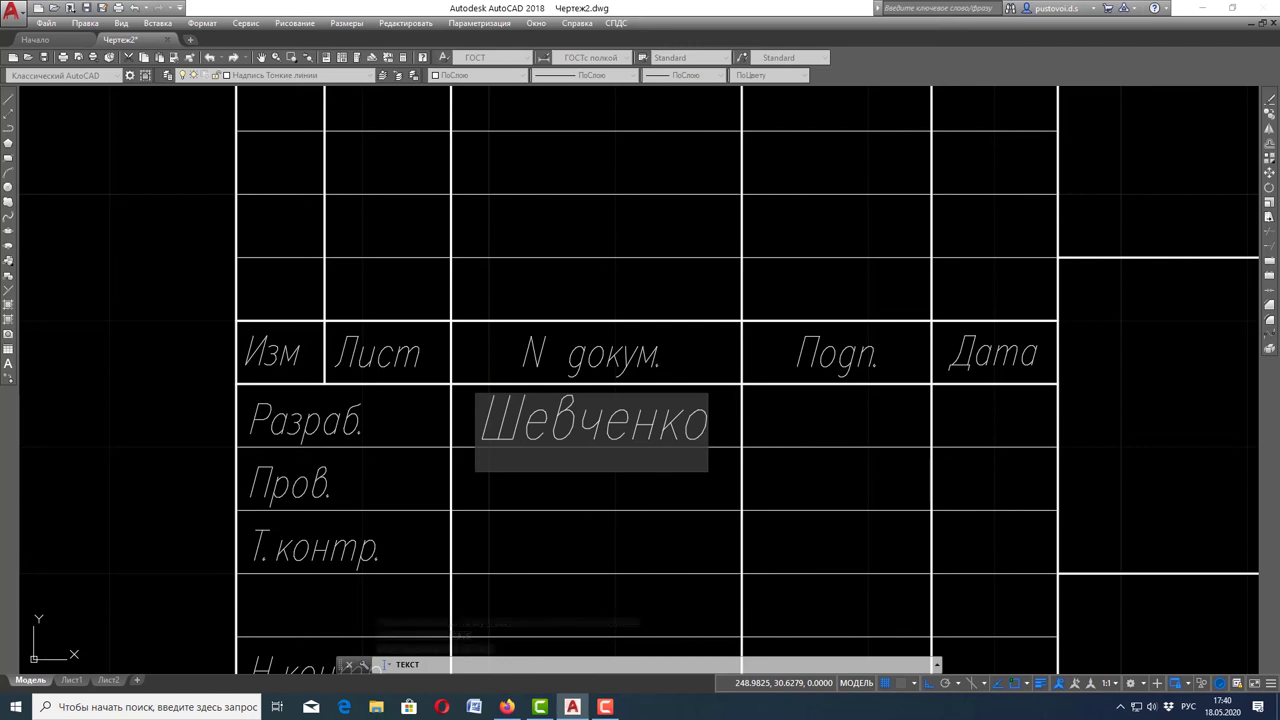
{"action": "key", "text": "Return"}
{"action": "key", "text": "Return"}
{"action": "key", "text": "Escape"}
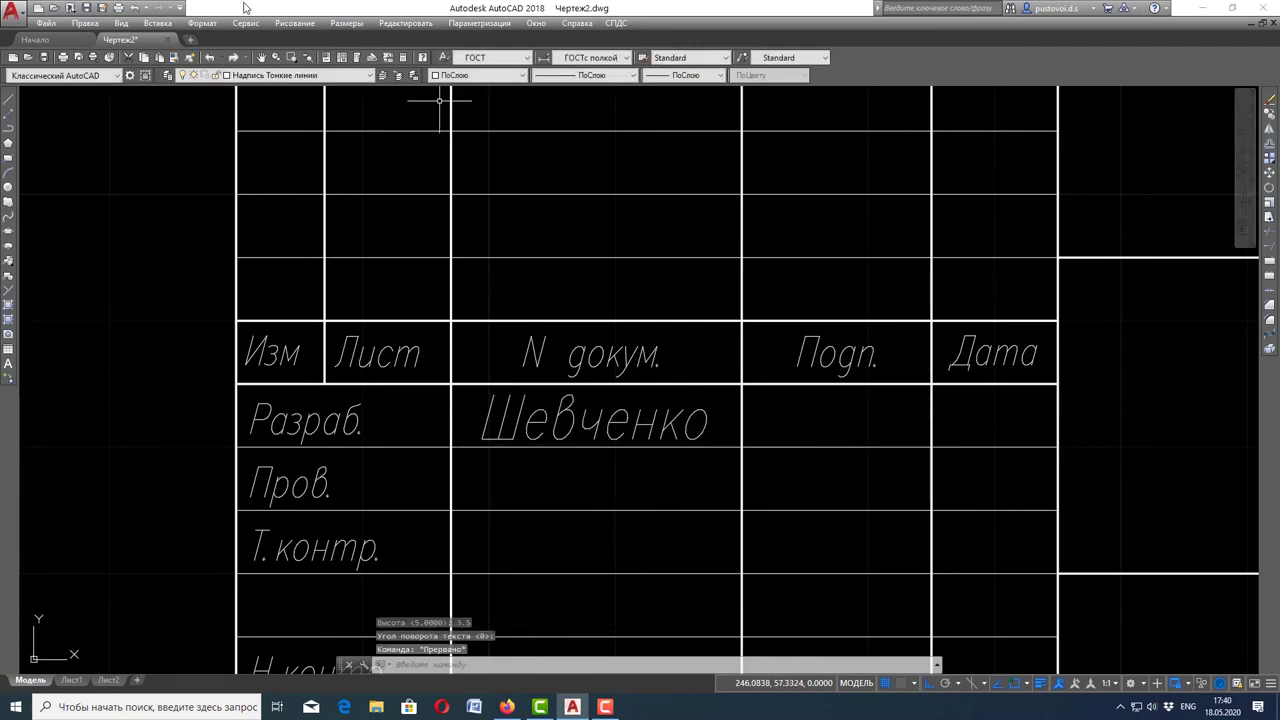
- Write the checker's surname as 3.5-high single-line text in the Пров. row
{"action": "left_click", "coordinate": [311, 23]}
{"action": "mouse_move", "coordinate": [326, 419]}
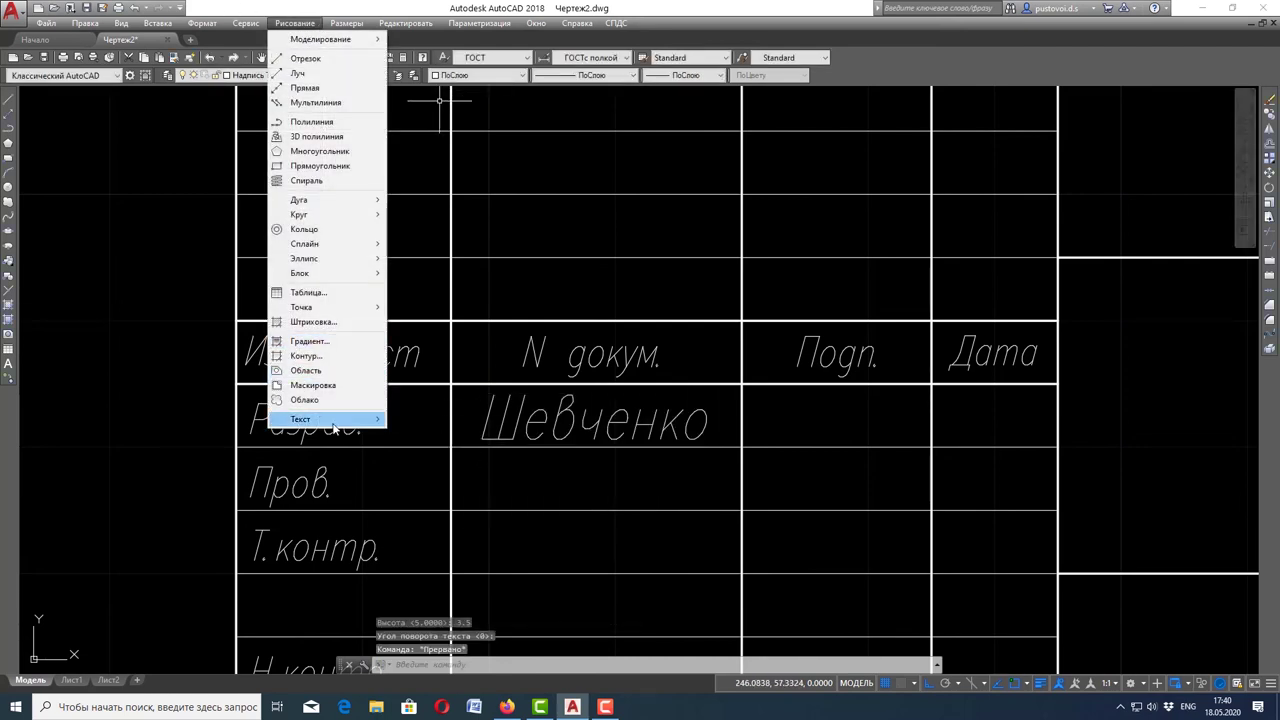
{"action": "left_click", "coordinate": [436, 434]}
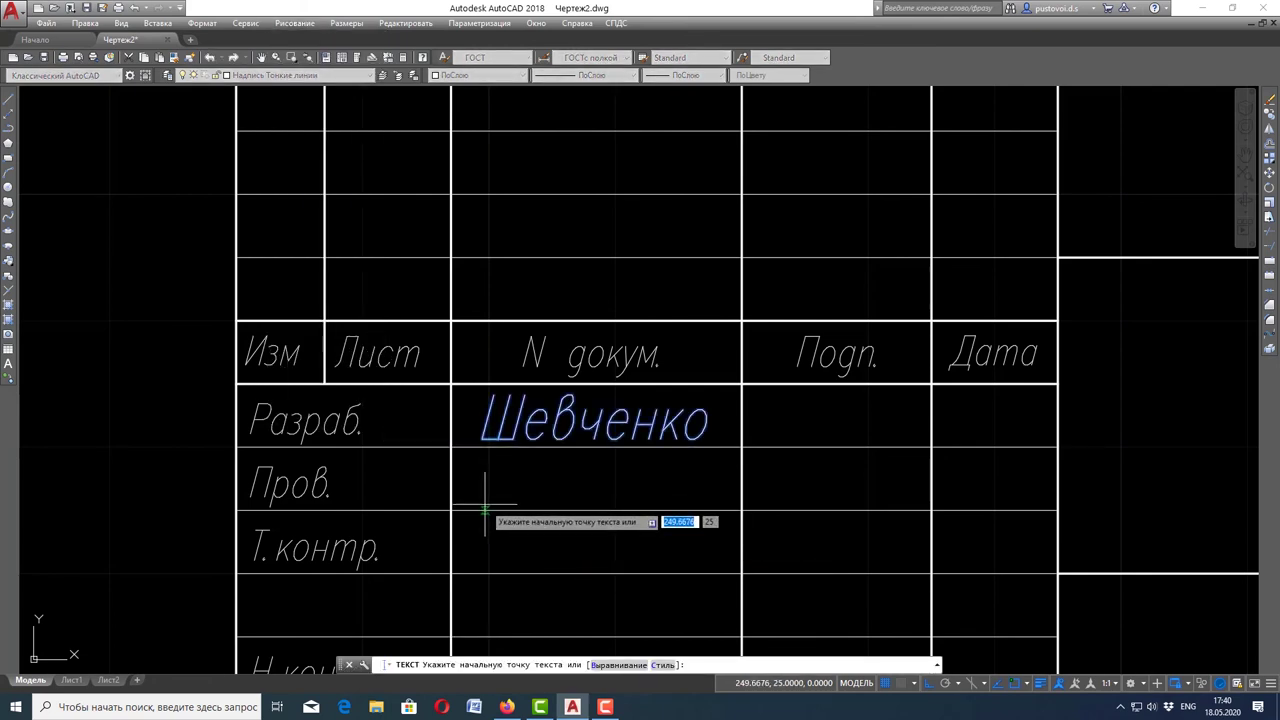
{"action": "left_click", "coordinate": [484, 505]}
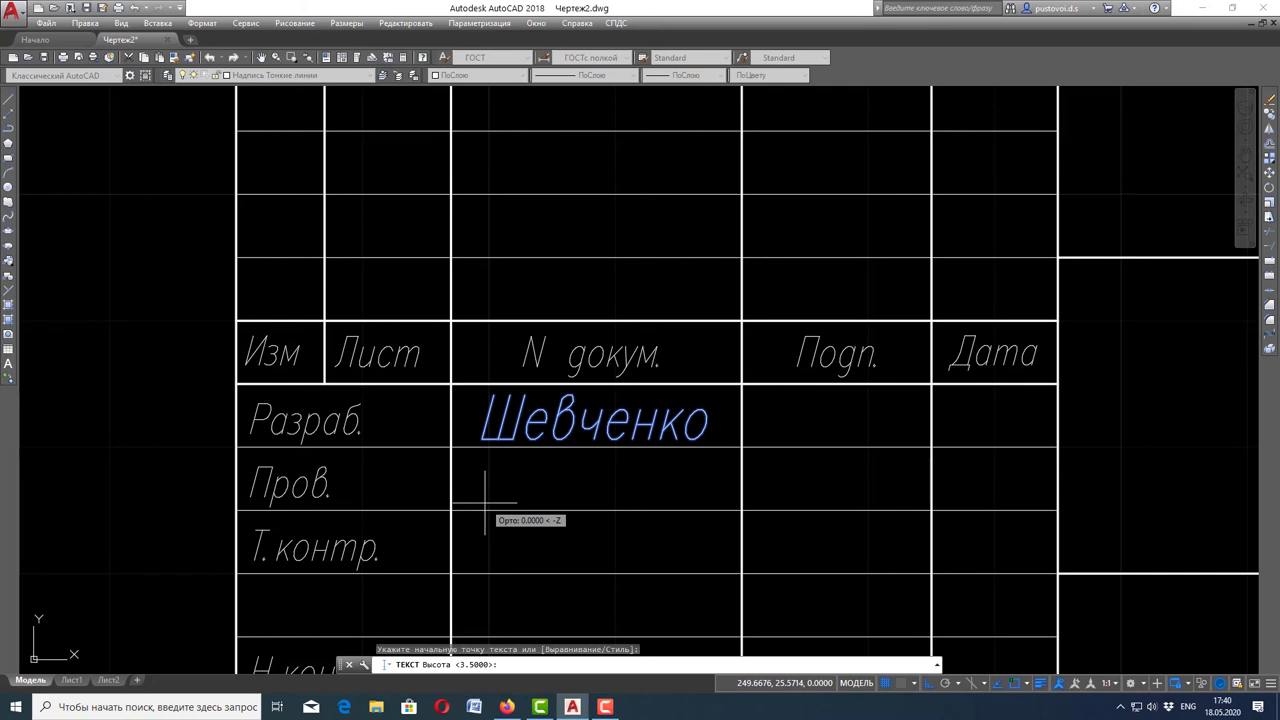
{"action": "key", "text": "Return"}
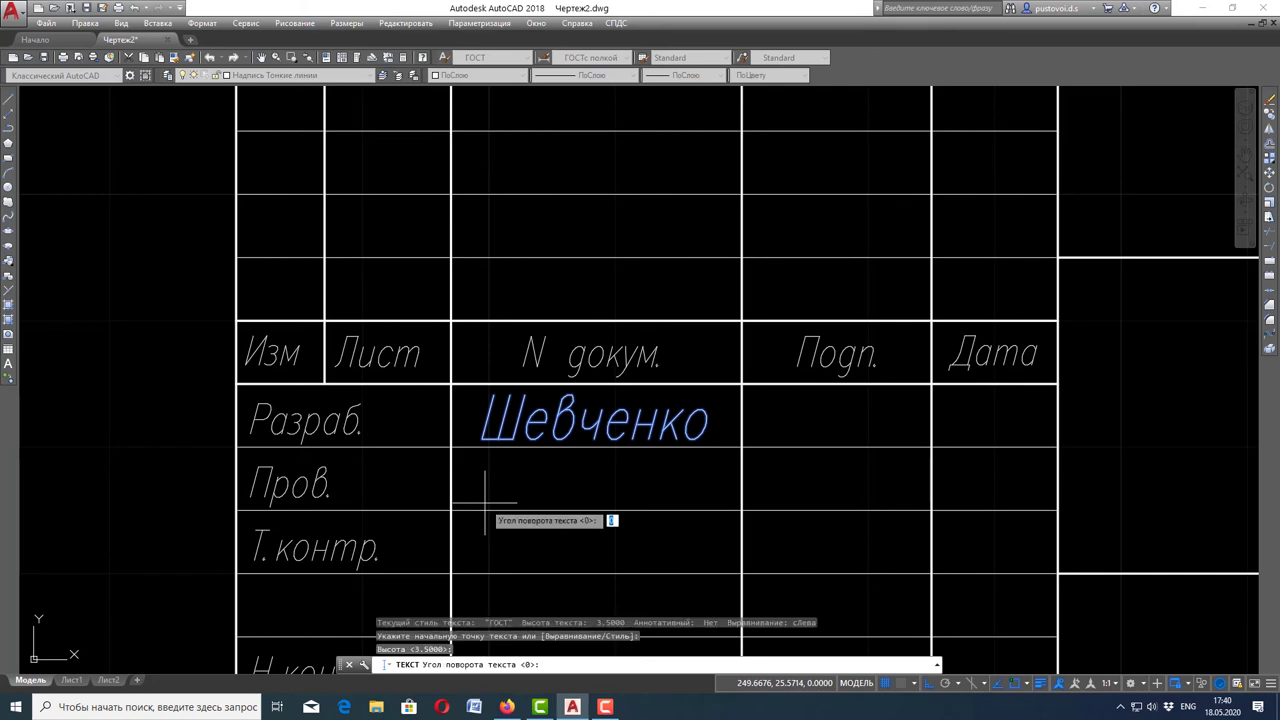
{"action": "key", "text": "Return"}
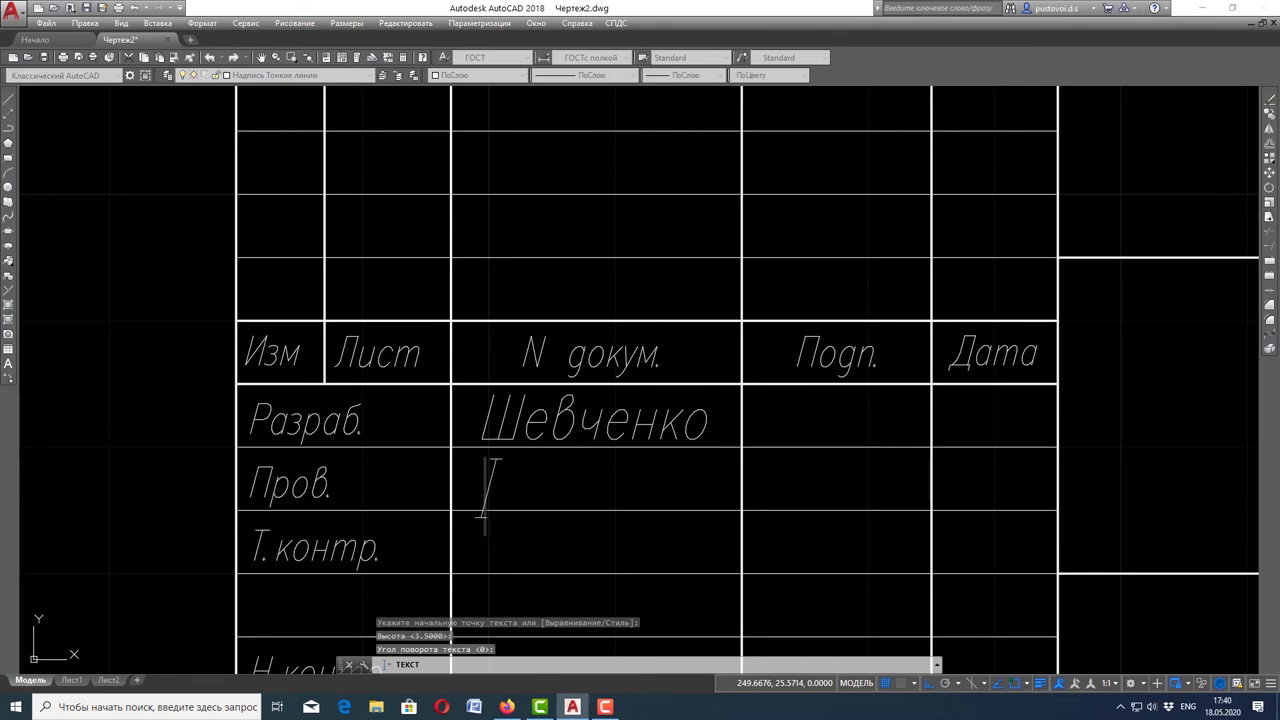
{"action": "type", "text": "Пустов"}
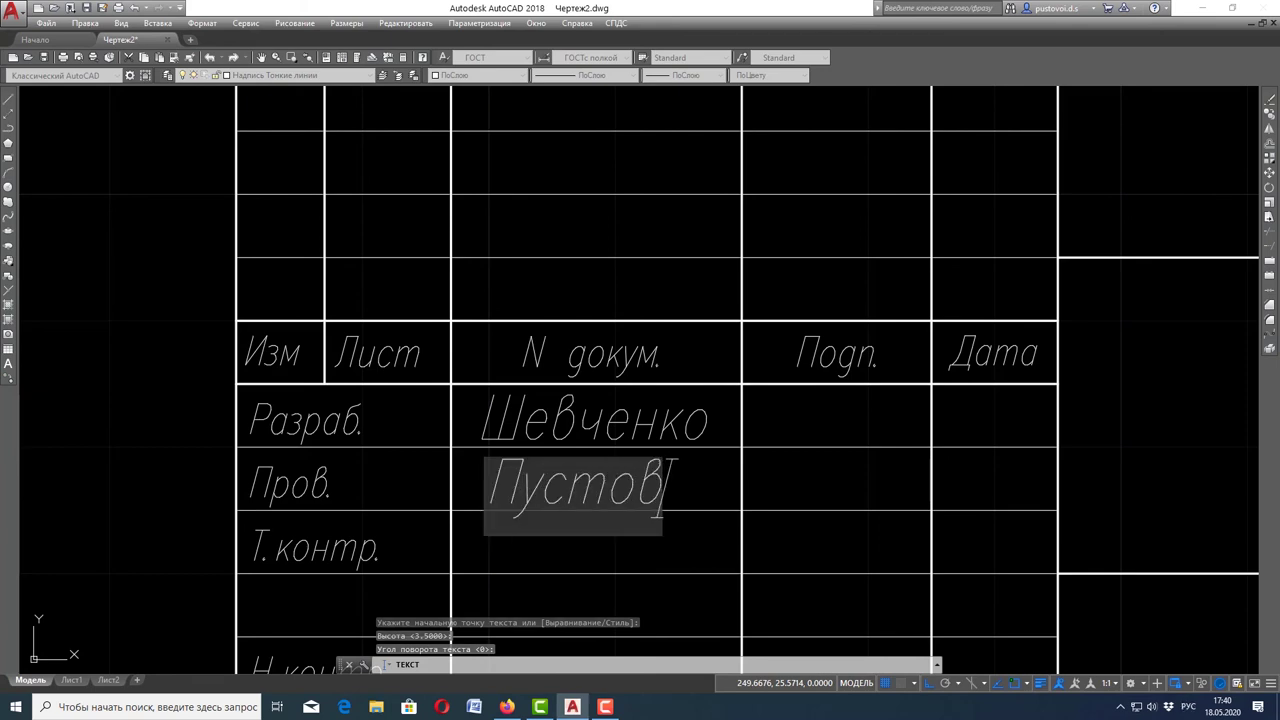
{"action": "type", "text": "ой"}
{"action": "key", "text": "Escape"}
- Shift the checker's surname slightly left to line up under the developer's name
{"action": "scroll", "coordinate": [510, 481], "scroll_direction": "down", "scroll_amount": 2}
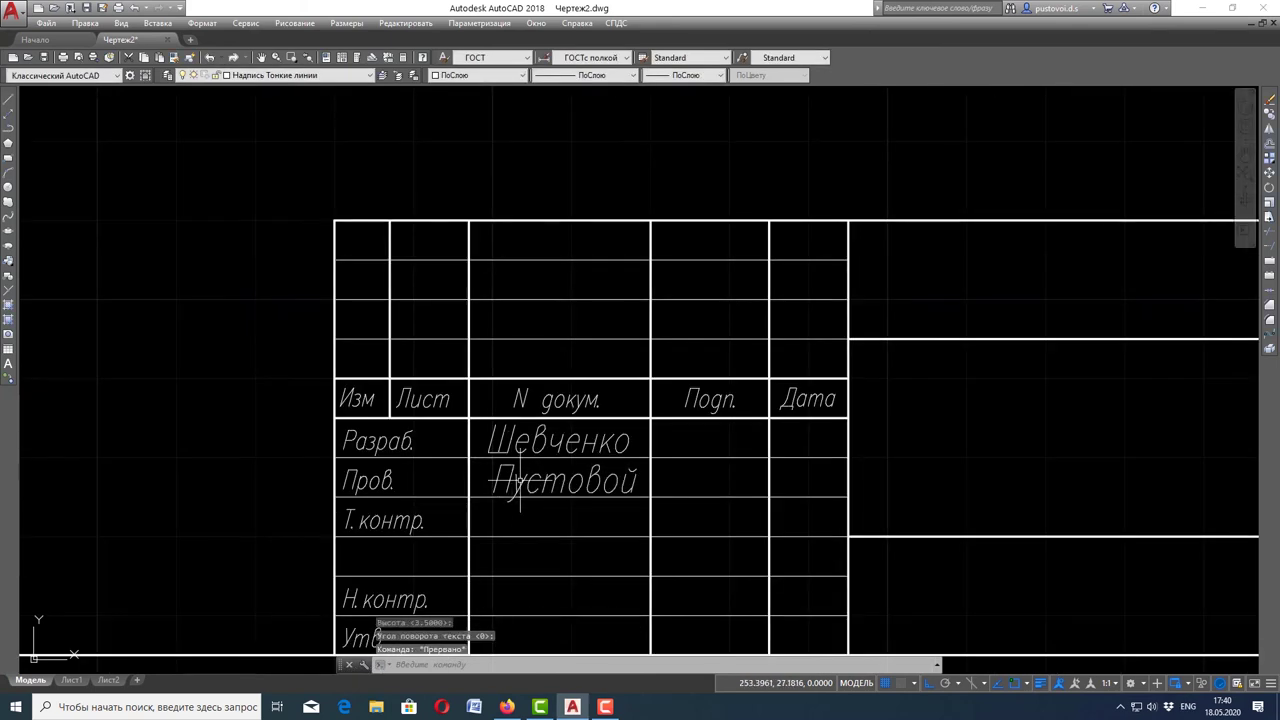
{"action": "scroll", "coordinate": [510, 481], "scroll_direction": "up", "scroll_amount": 2}
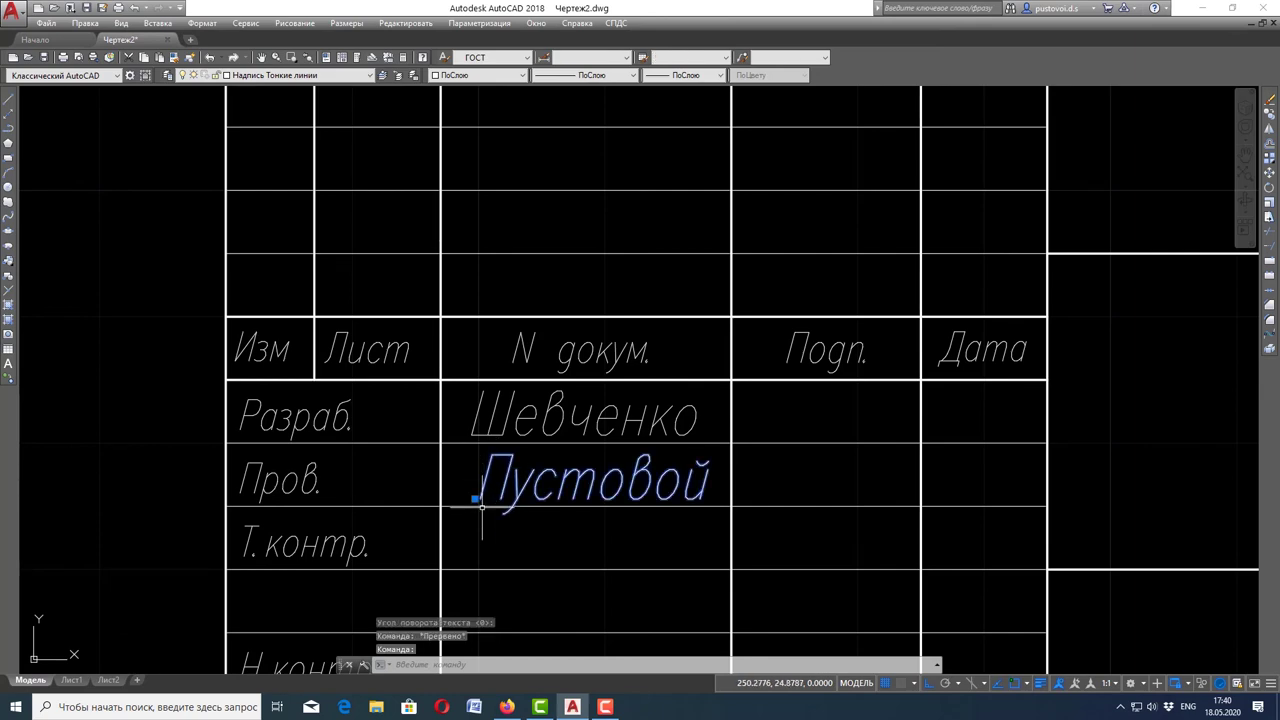
{"action": "left_click", "coordinate": [478, 485]}
{"action": "left_click", "coordinate": [473, 498]}
{"action": "left_click", "coordinate": [463, 498]}
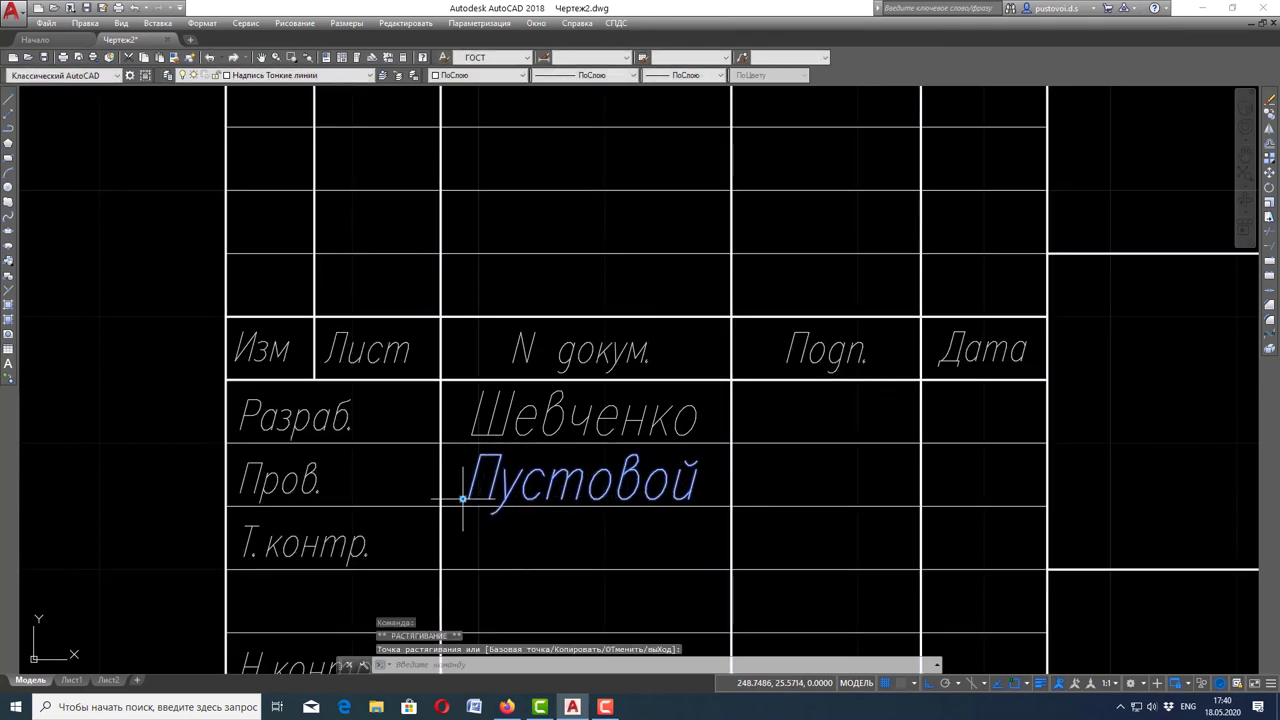
{"action": "key", "text": "Escape"}
{"action": "scroll", "coordinate": [488, 455], "scroll_direction": "down", "scroll_amount": 5}
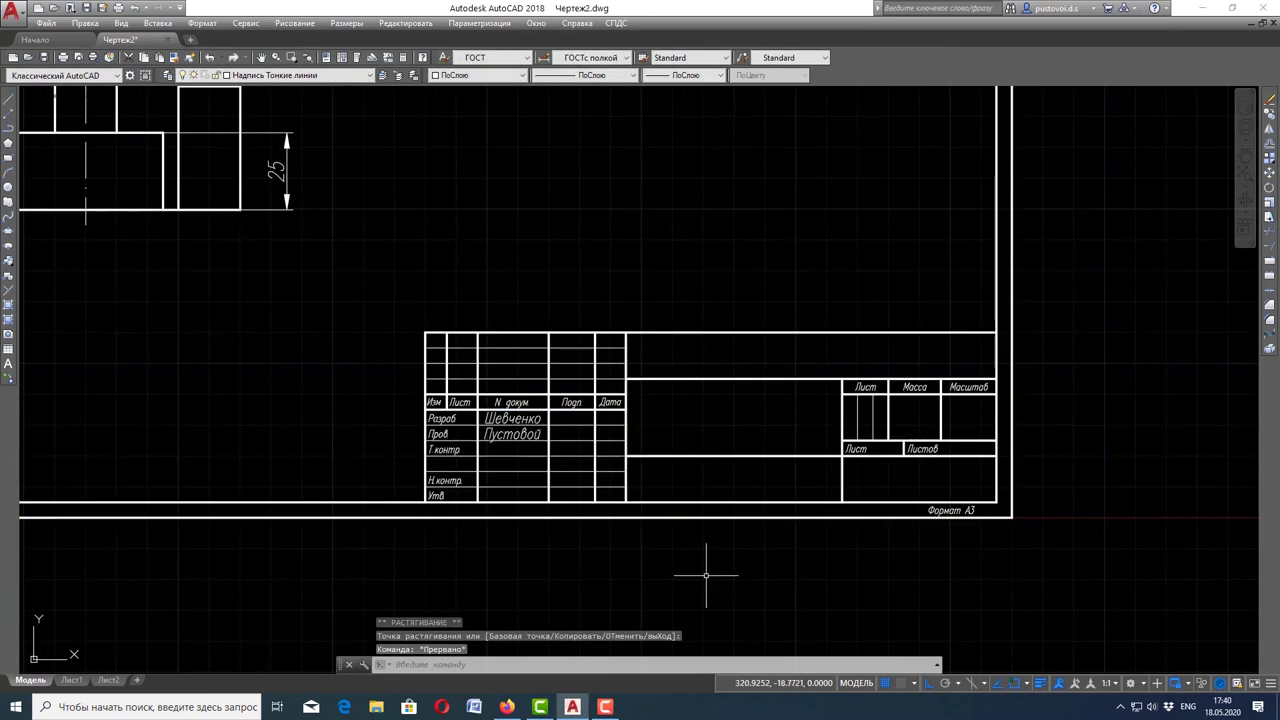
{"action": "scroll", "coordinate": [772, 453], "scroll_direction": "up", "scroll_amount": 2}
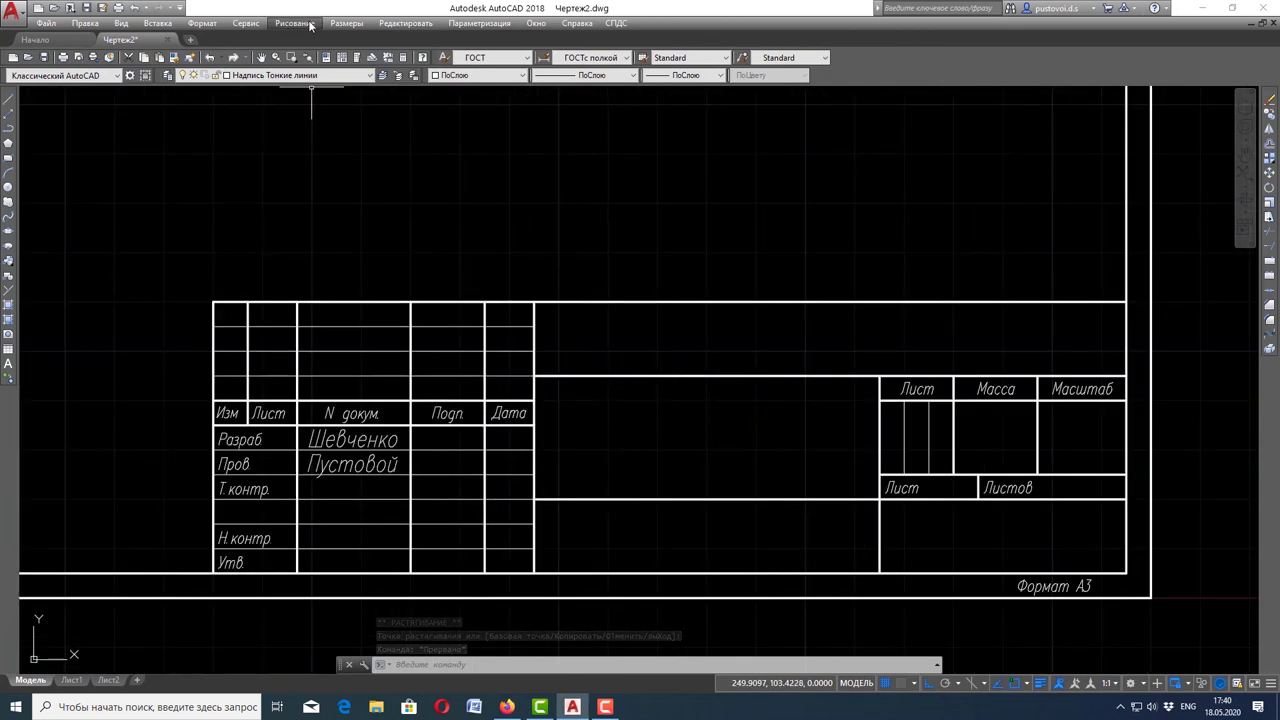
- Write the part name Корпус as 7-high, unrotated single-line text in the name field
{"action": "left_click", "coordinate": [295, 22]}
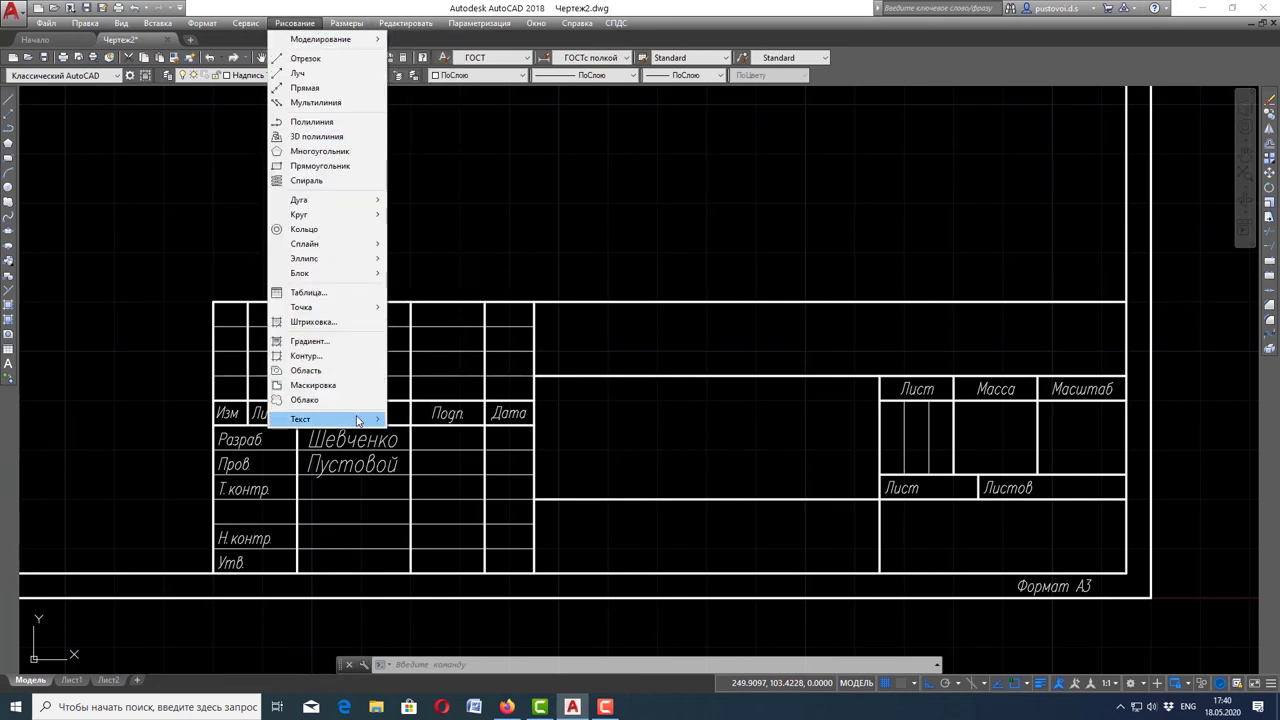
{"action": "left_click", "coordinate": [440, 434]}
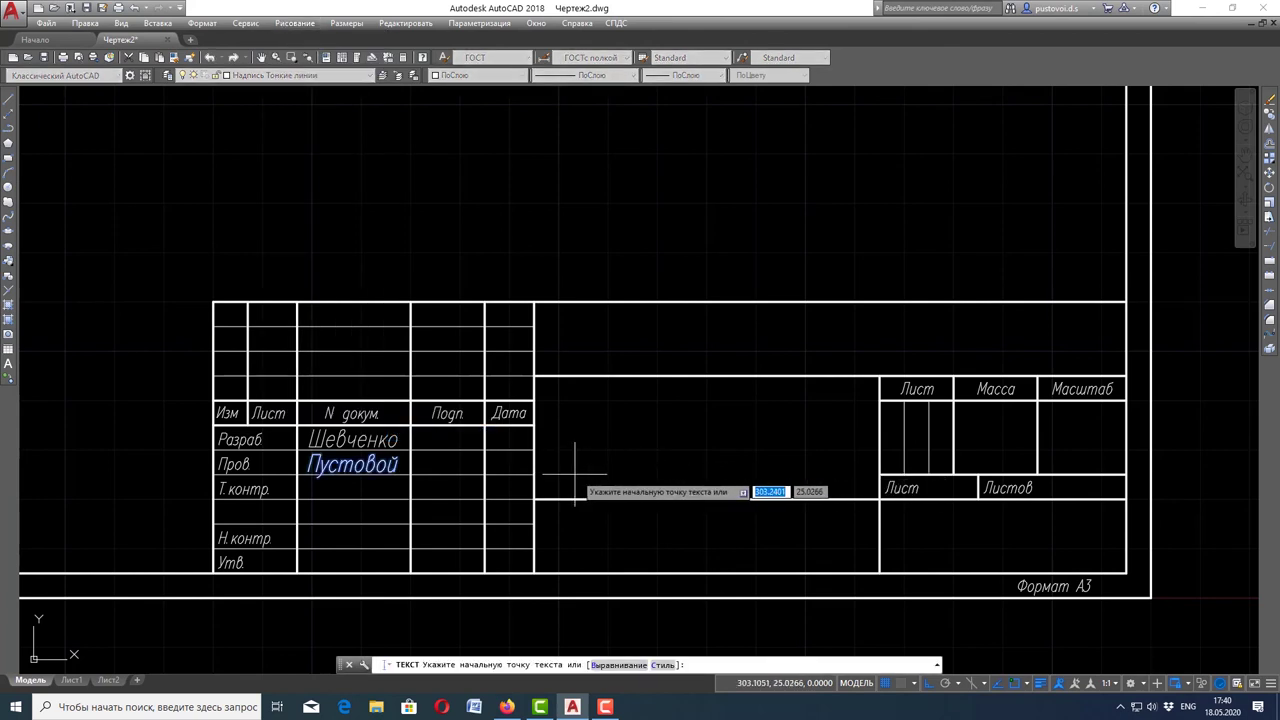
{"action": "left_click", "coordinate": [615, 457]}
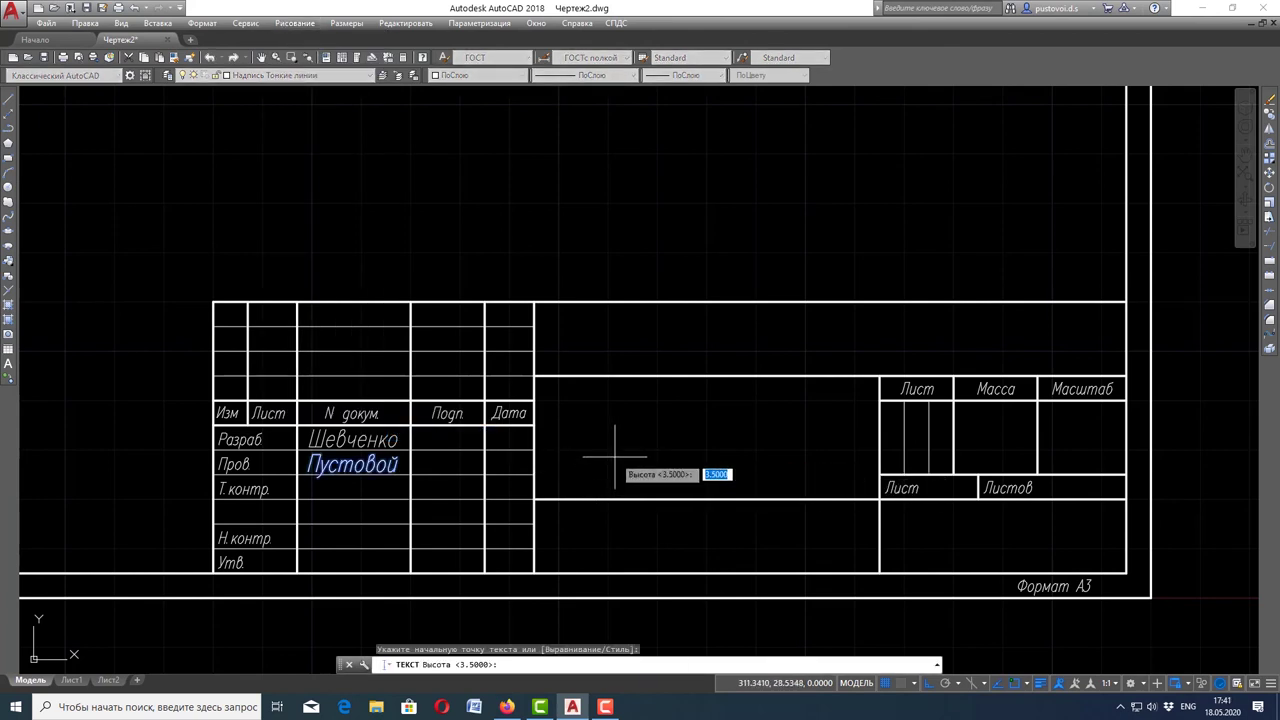
{"action": "type", "text": "7"}
{"action": "key", "text": "Return"}
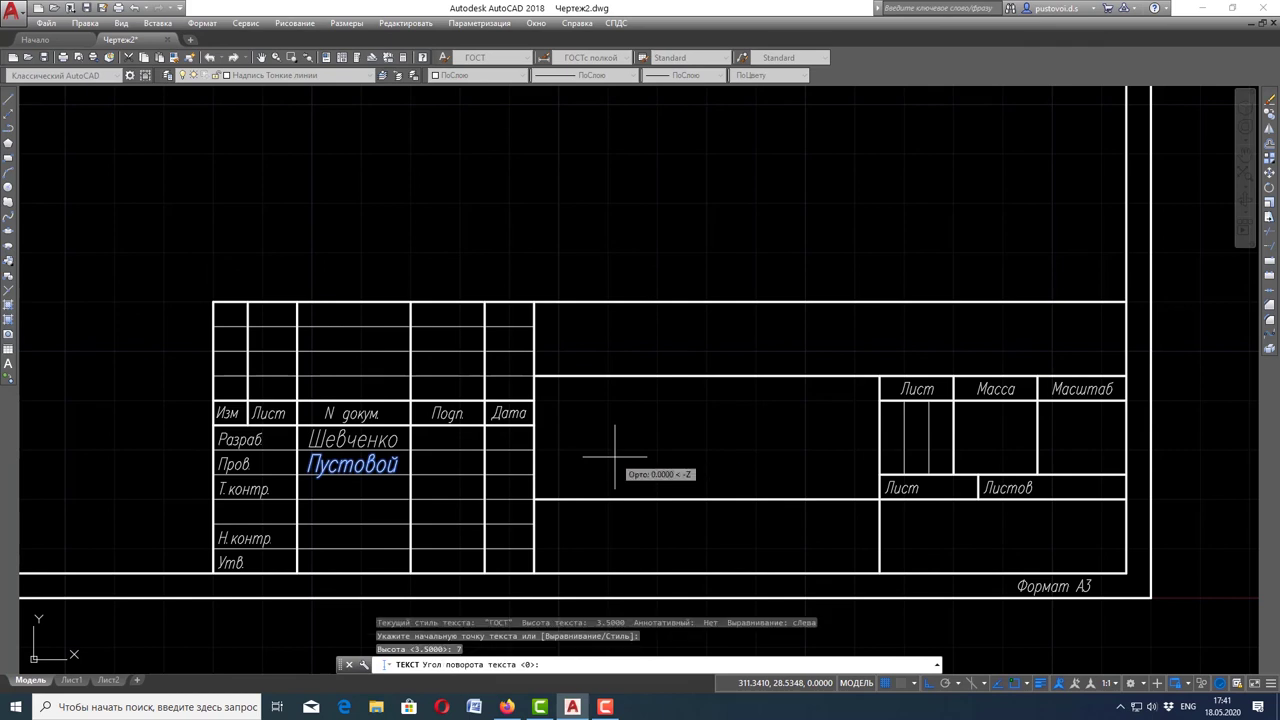
{"action": "key", "text": "Return"}
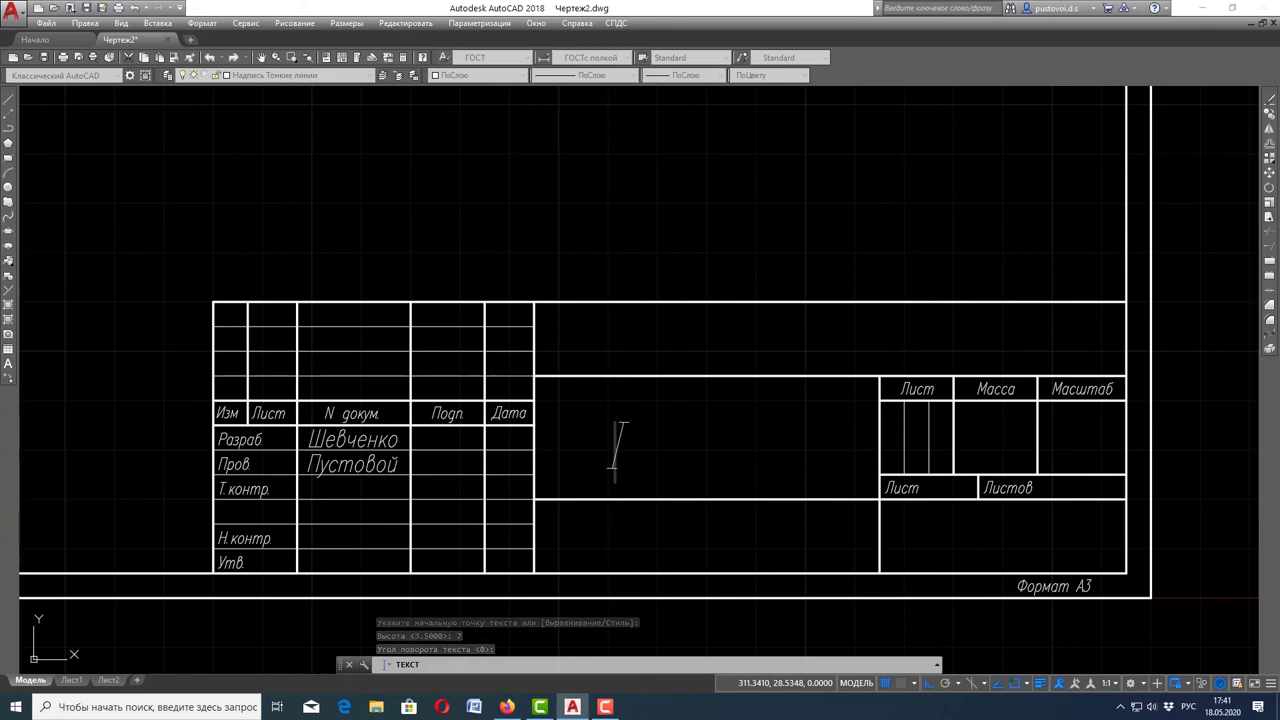
{"action": "type", "text": "Кор"}
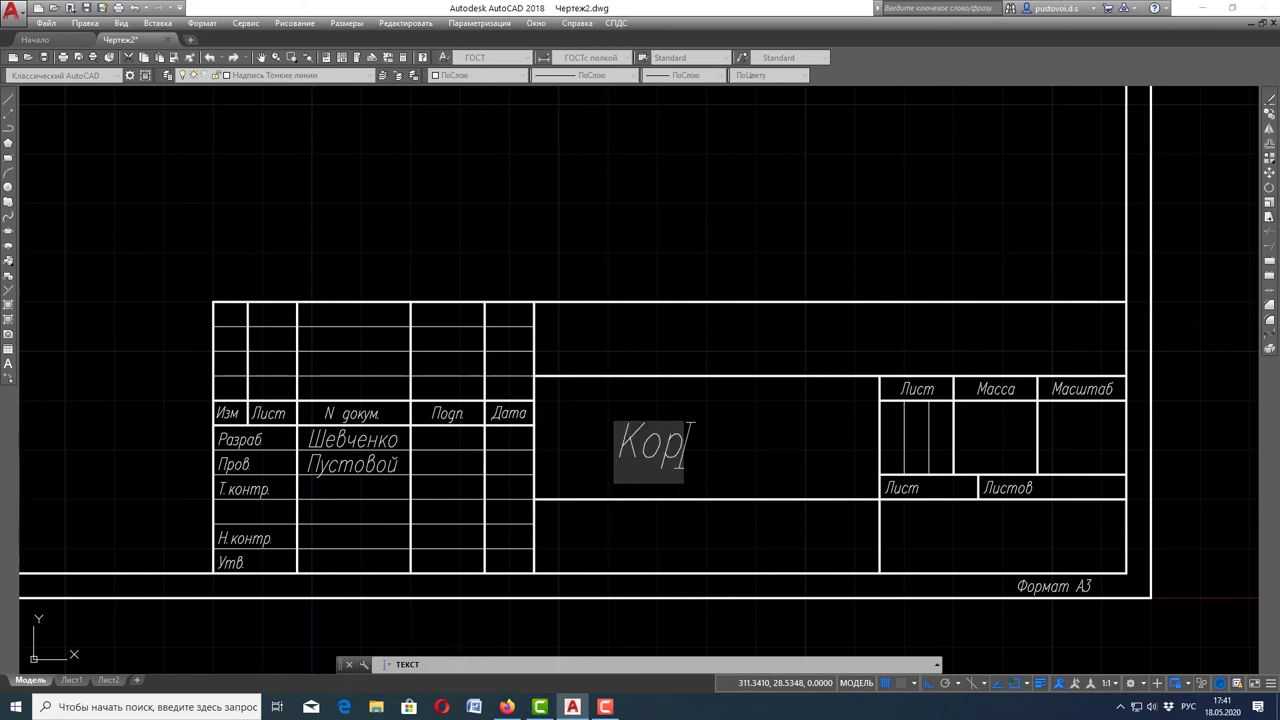
{"action": "type", "text": "пус"}
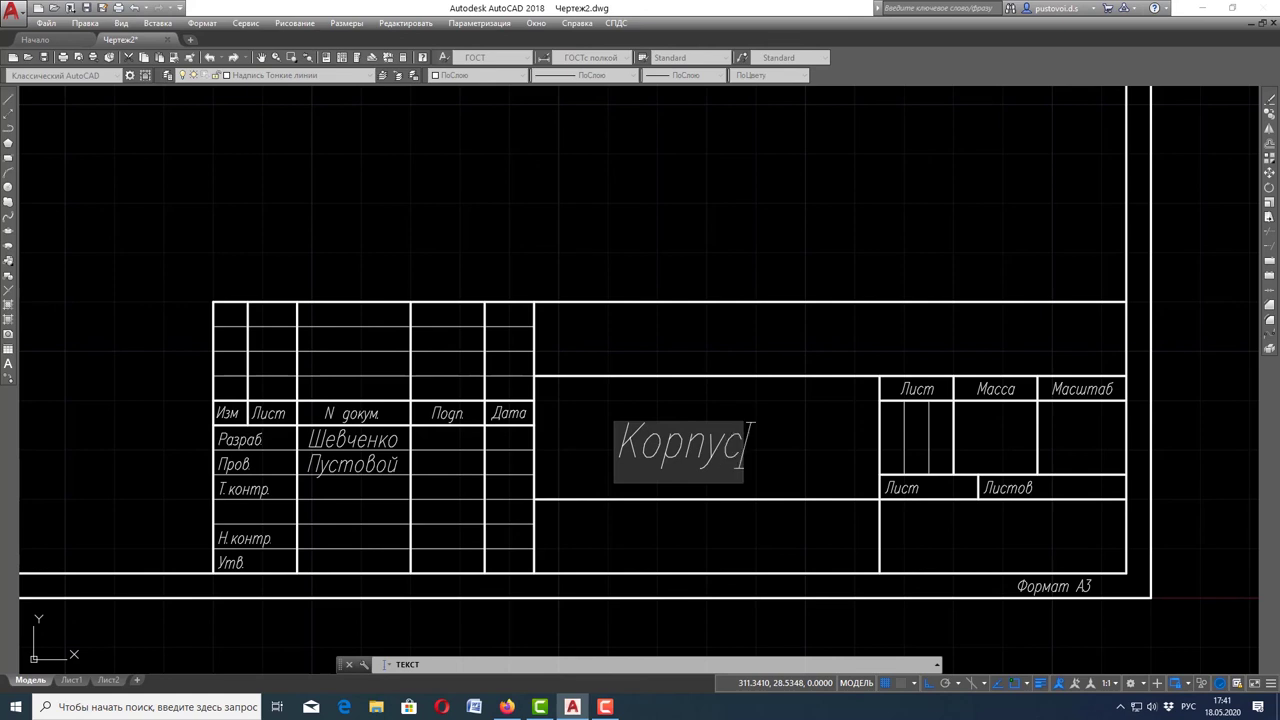
{"action": "key", "text": "Escape"}
- Reposition the Корпус text, then reselect it to change its layer
{"action": "left_click", "coordinate": [630, 454]}
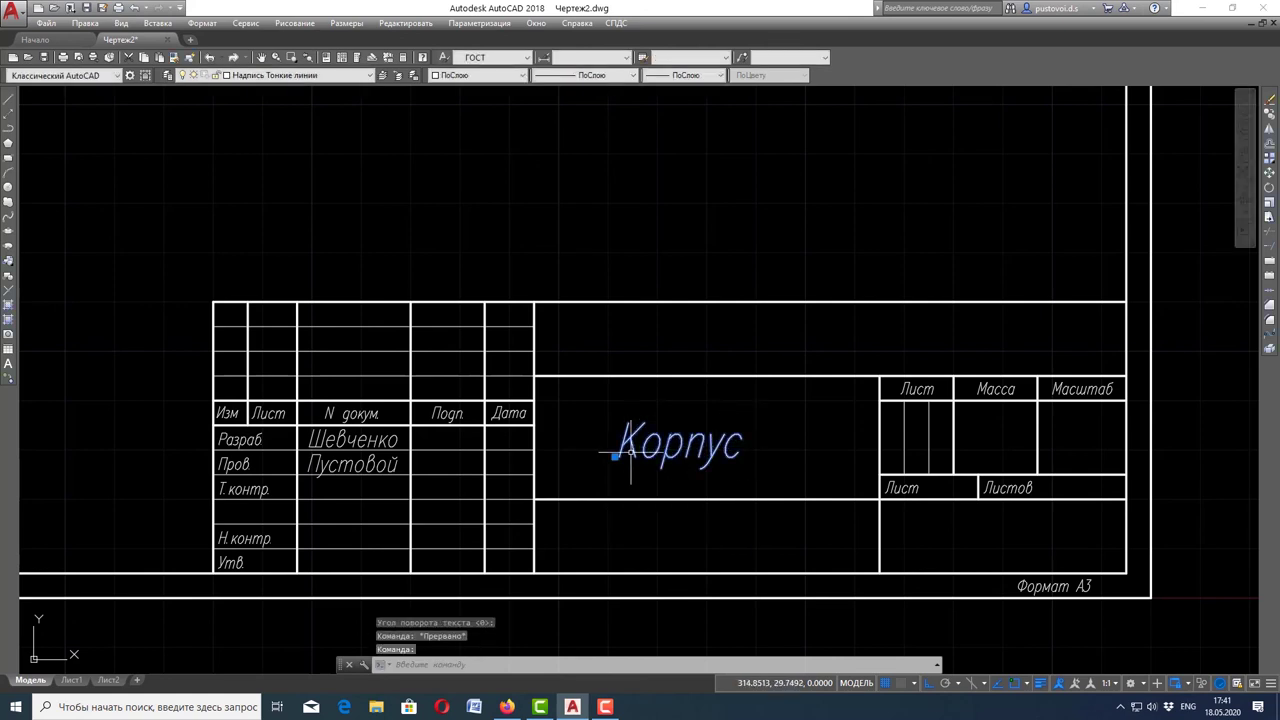
{"action": "left_click", "coordinate": [617, 455]}
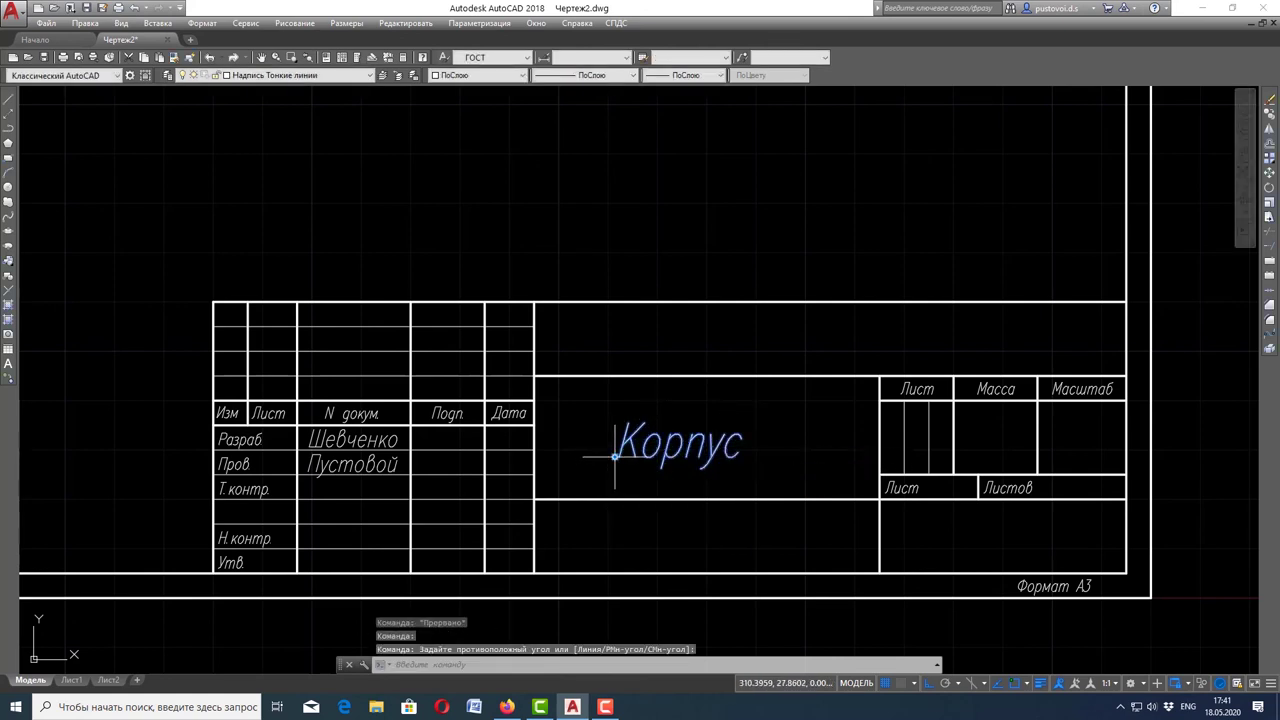
{"action": "left_click", "coordinate": [615, 455]}
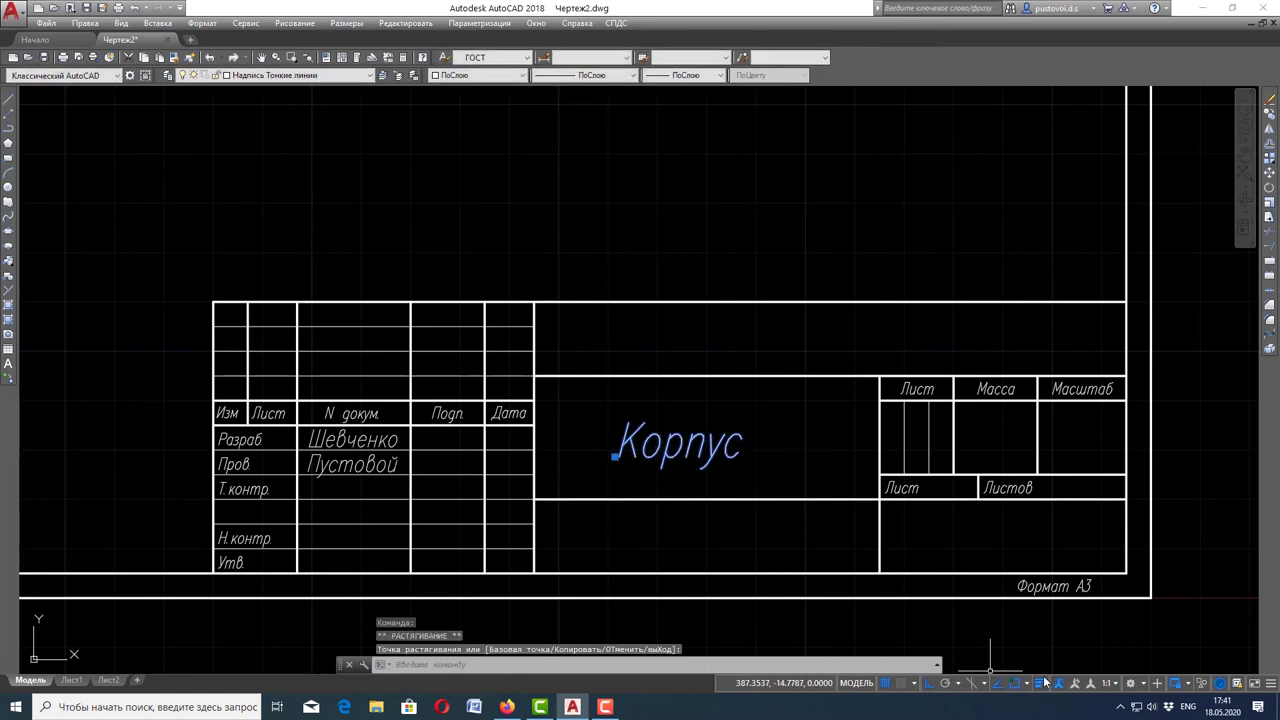
{"action": "left_click", "coordinate": [928, 684]}
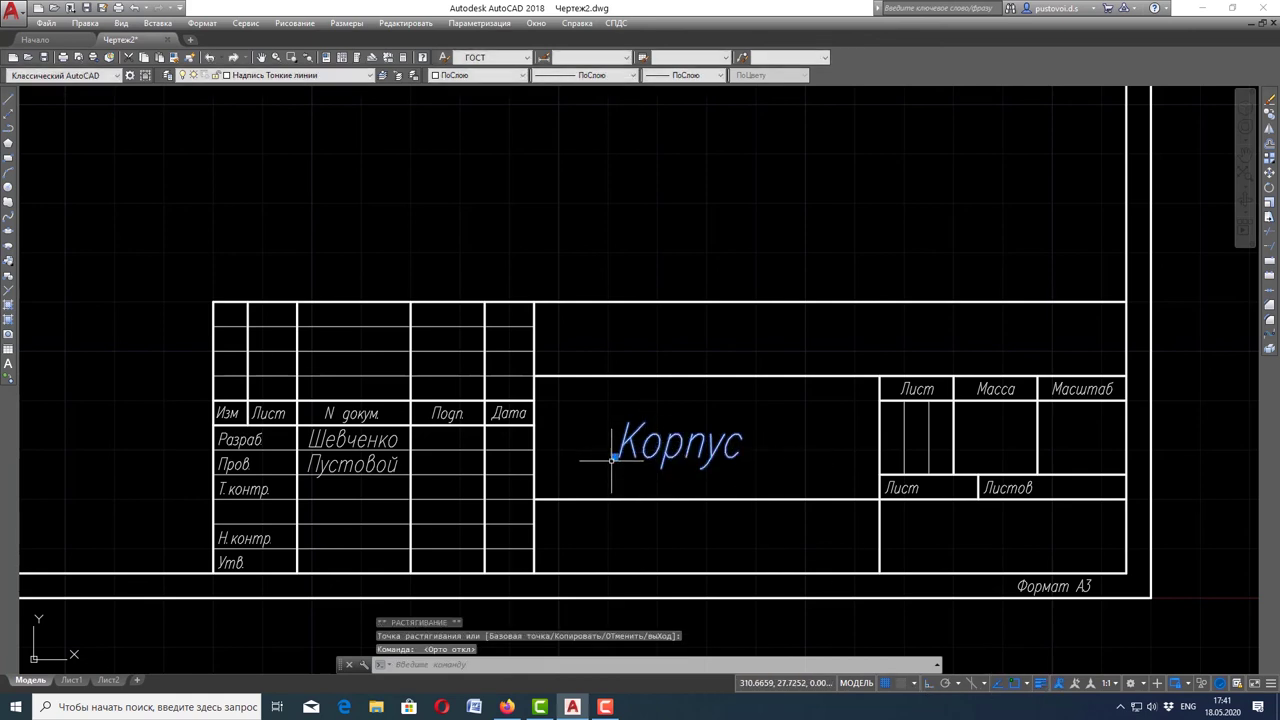
{"action": "left_click", "coordinate": [615, 455]}
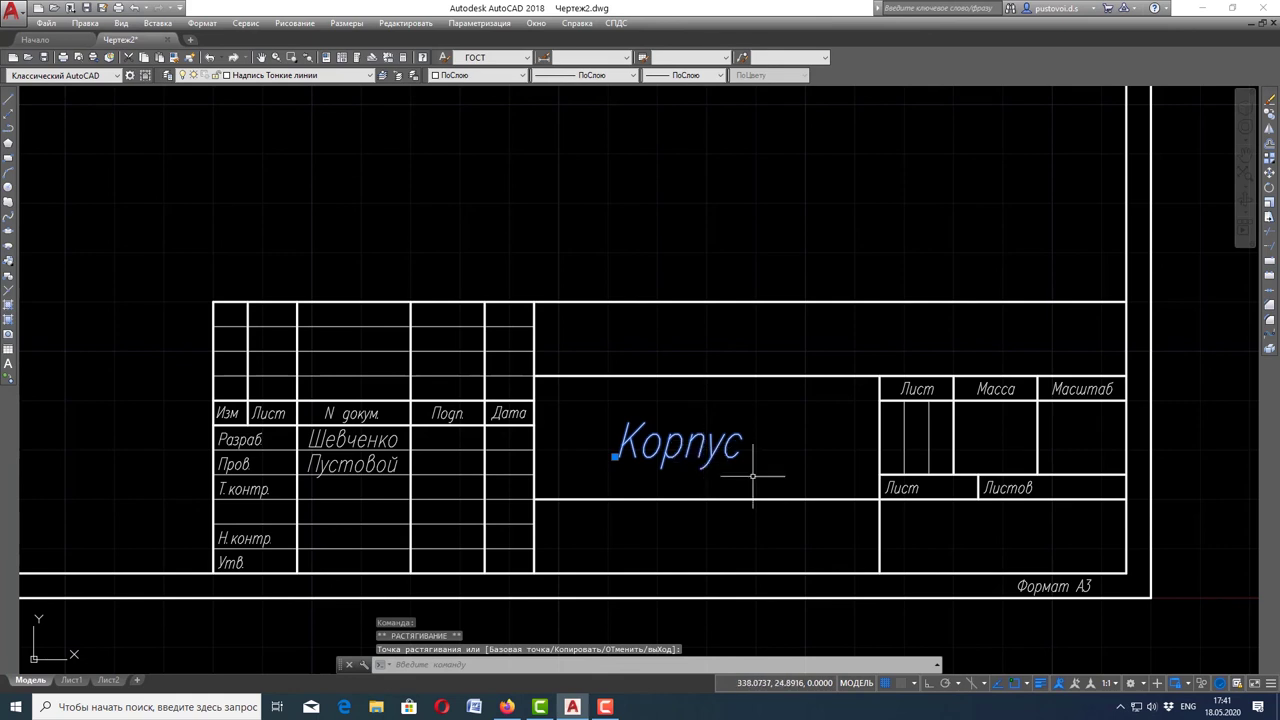
{"action": "left_click", "coordinate": [660, 418]}
{"action": "key", "text": "Escape"}
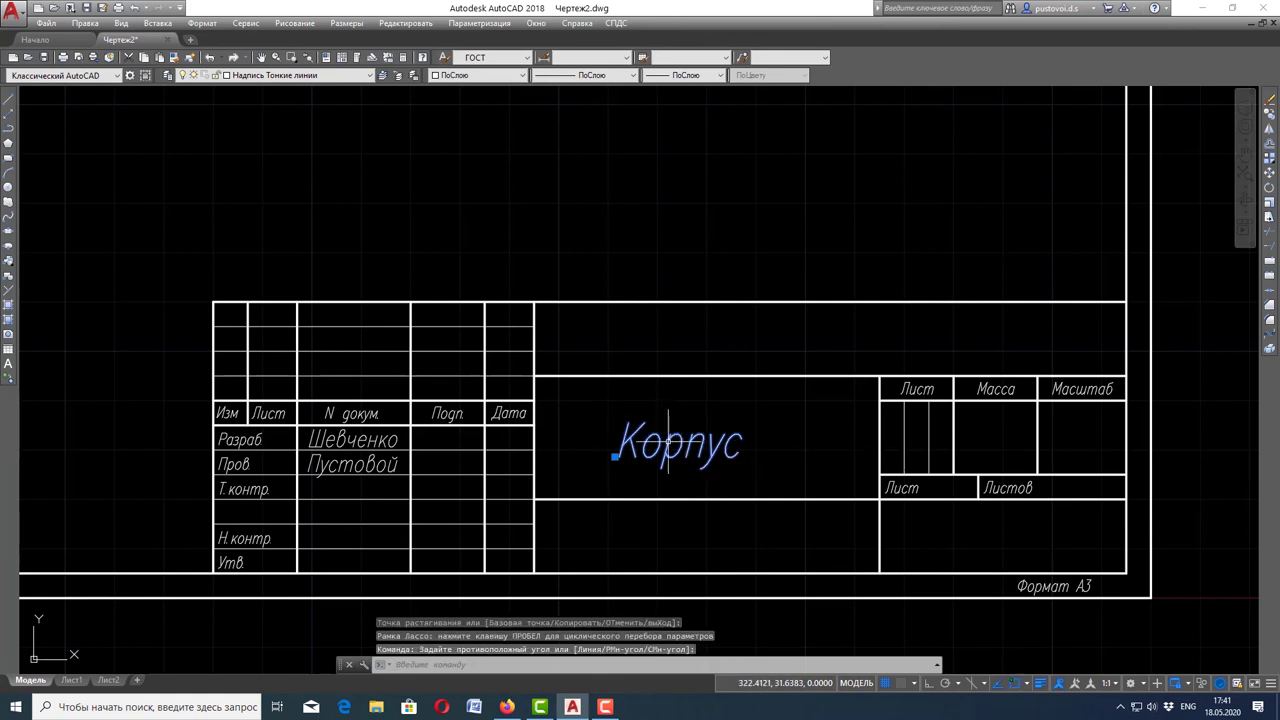
{"action": "left_click_drag", "start_coordinate": [664, 428], "coordinate": [727, 444]}
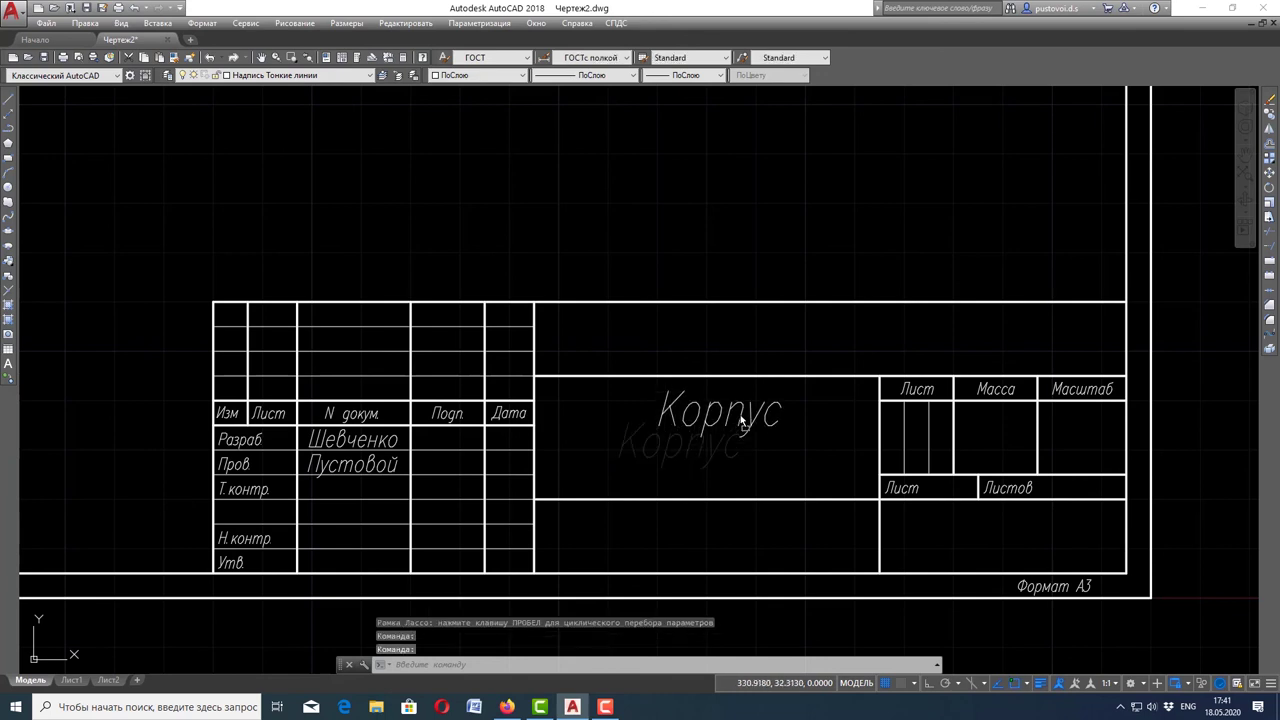
{"action": "left_click", "coordinate": [790, 438]}
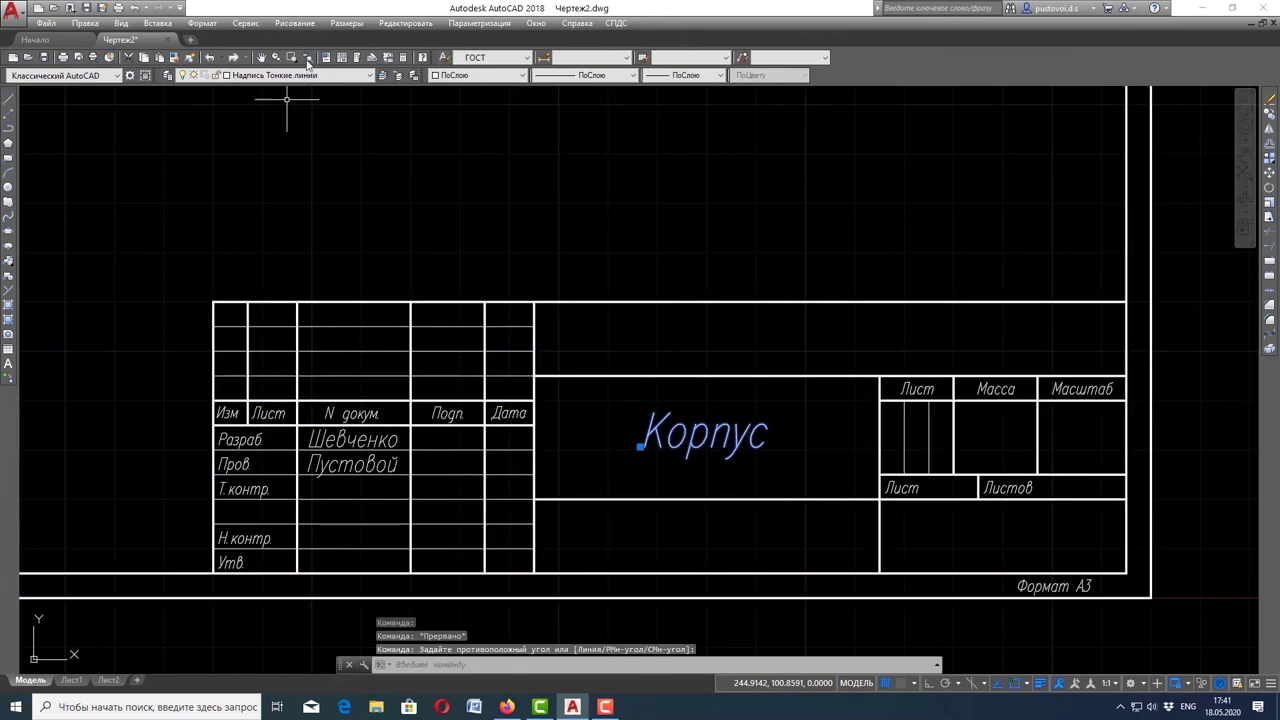
{"action": "left_click", "coordinate": [308, 75]}
- Put Корпус on the Надпись Толстые линии layer and make that layer current
{"action": "left_click", "coordinate": [293, 120]}
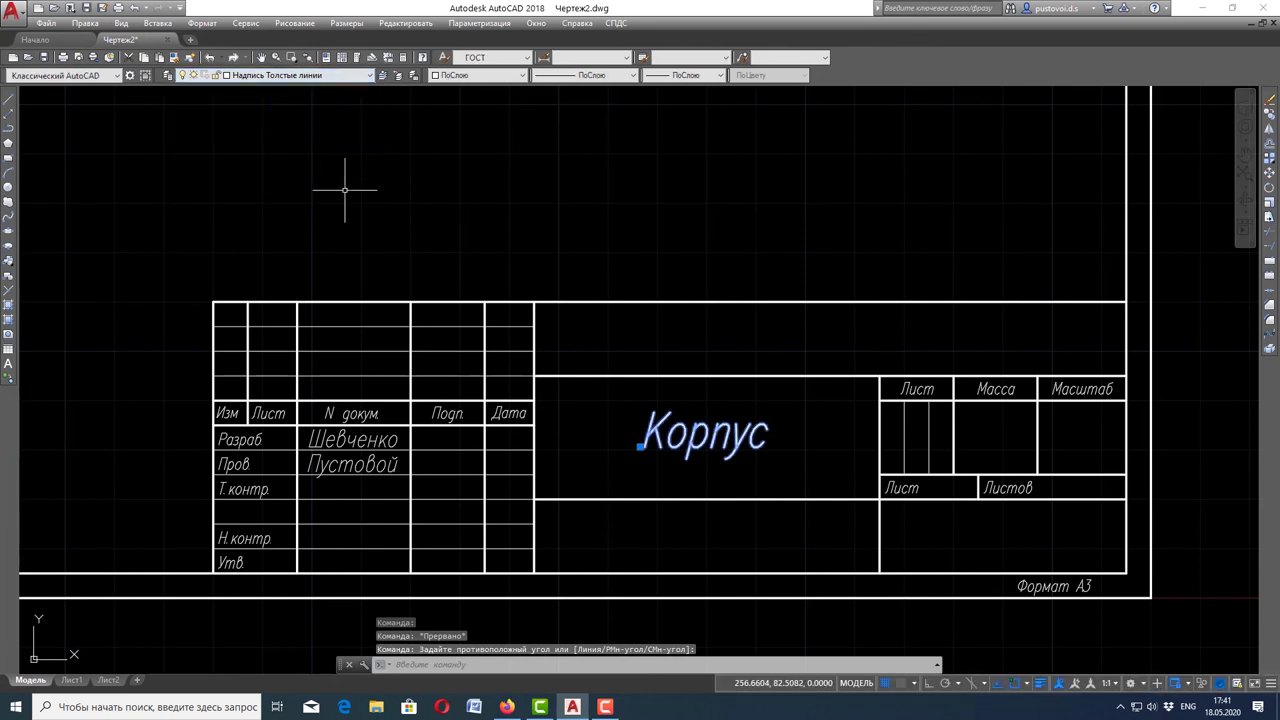
{"action": "key", "text": "Escape"}
{"action": "left_click", "coordinate": [300, 75]}
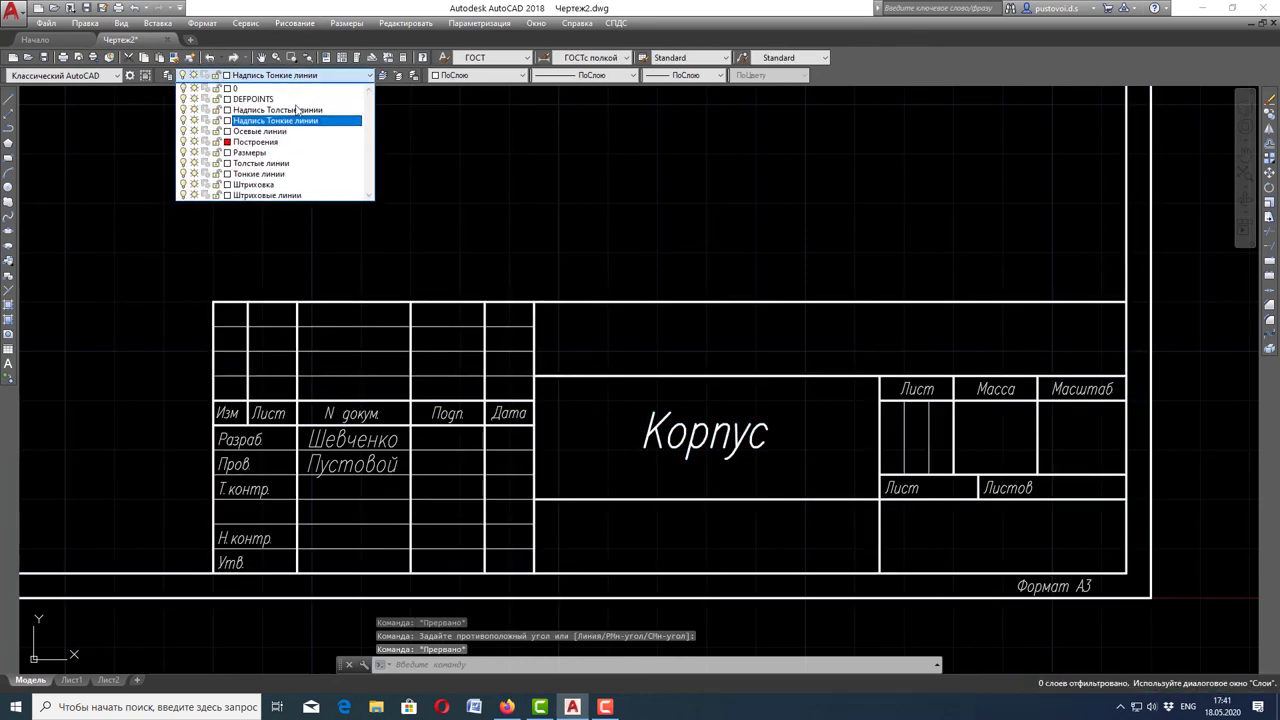
{"action": "left_click", "coordinate": [294, 112]}
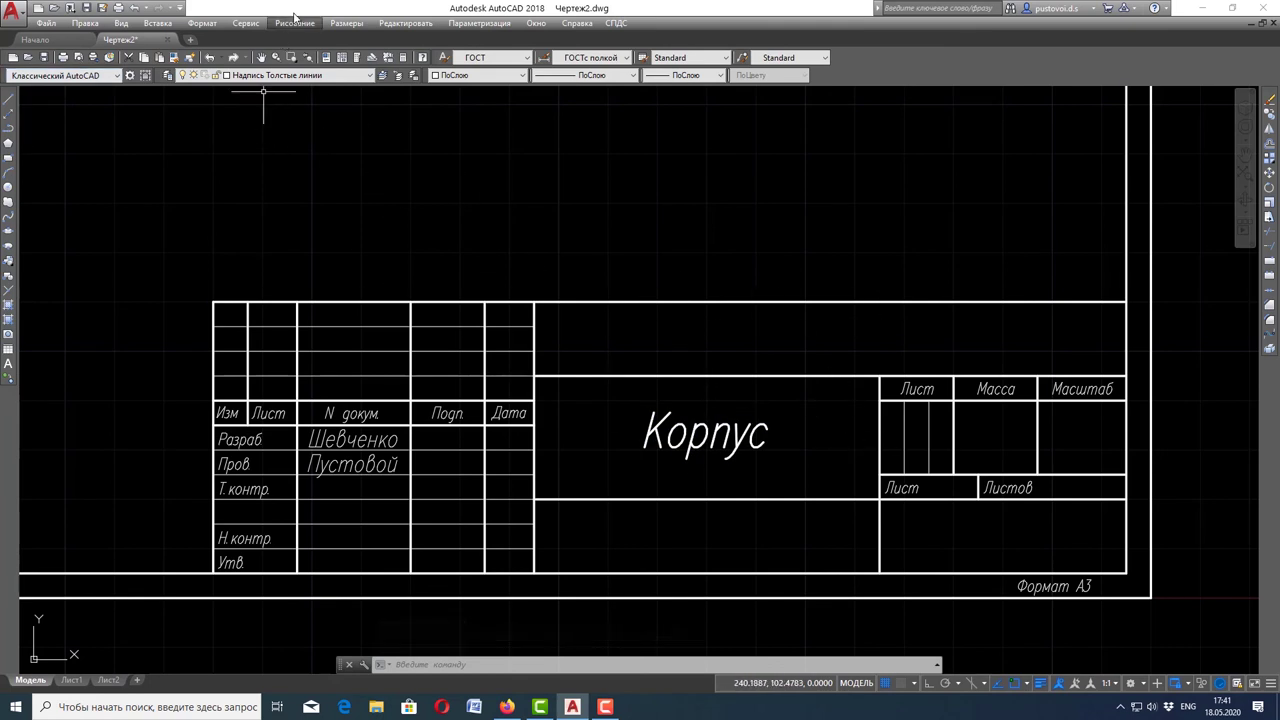
- Write Вариант 30 as 7-high, unrotated single-line text above Корпус
{"action": "left_click", "coordinate": [295, 22]}
{"action": "mouse_move", "coordinate": [320, 419]}
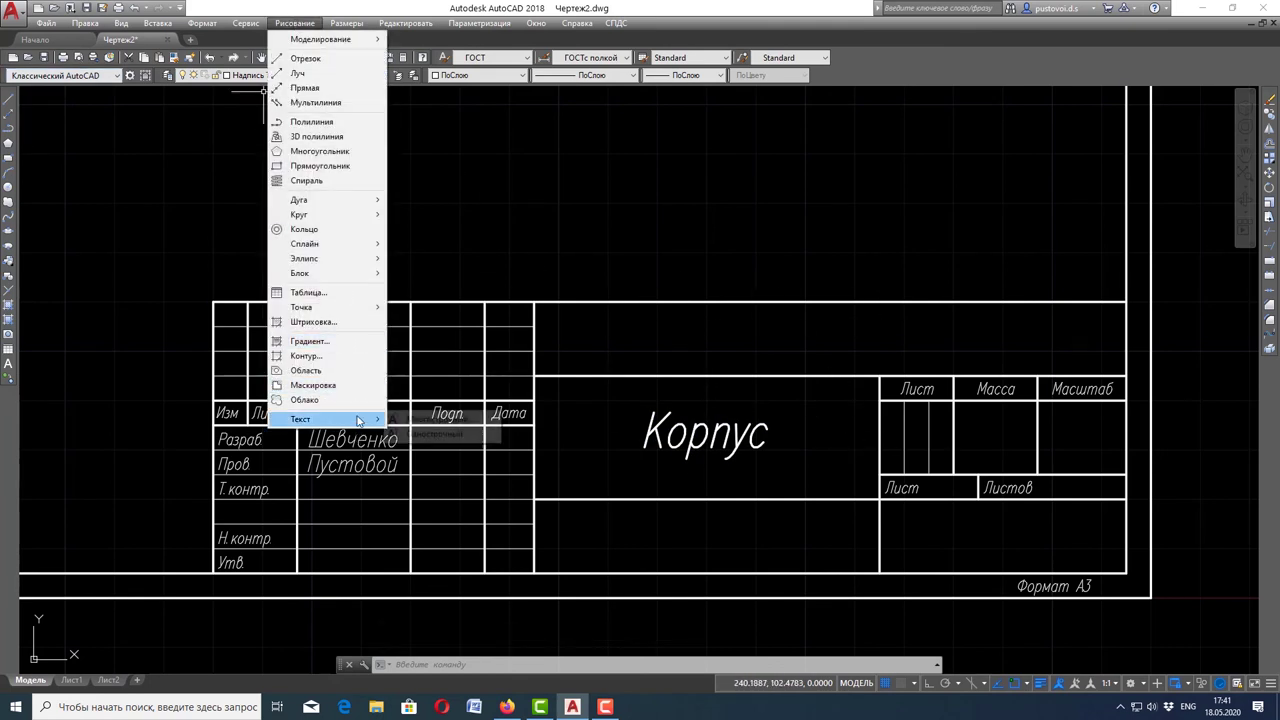
{"action": "left_click", "coordinate": [420, 434]}
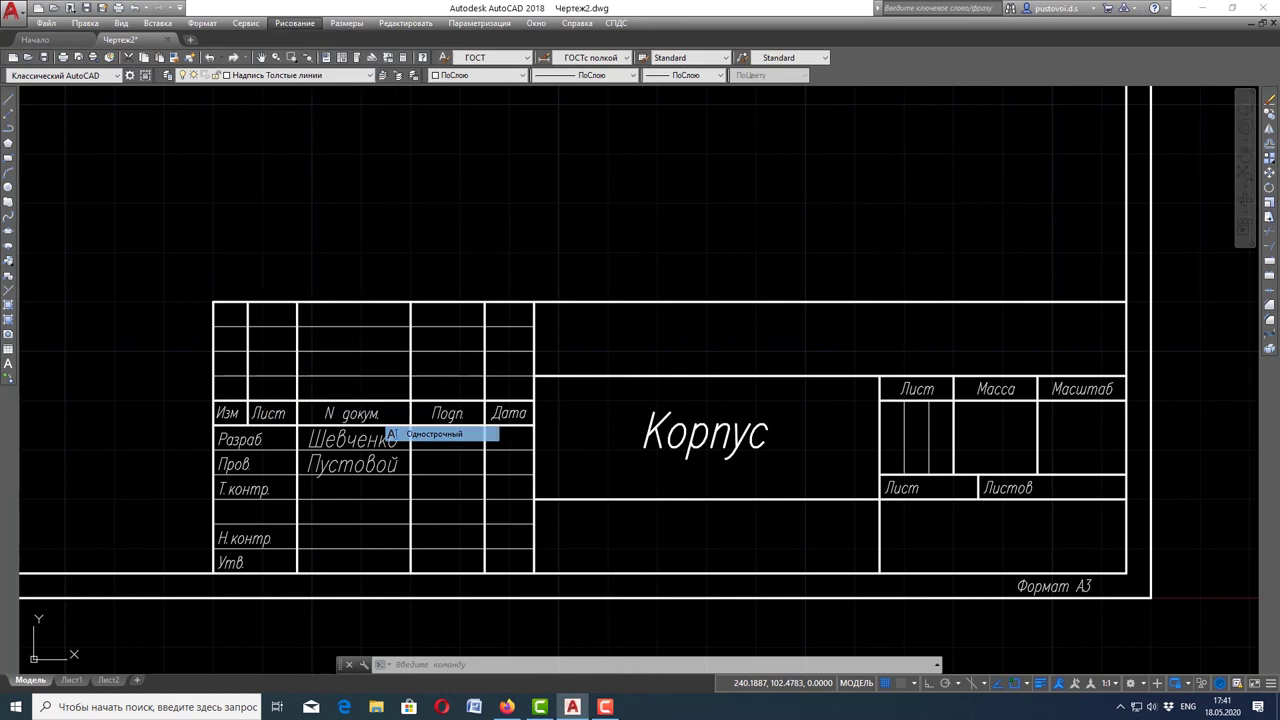
{"action": "left_click", "coordinate": [735, 354]}
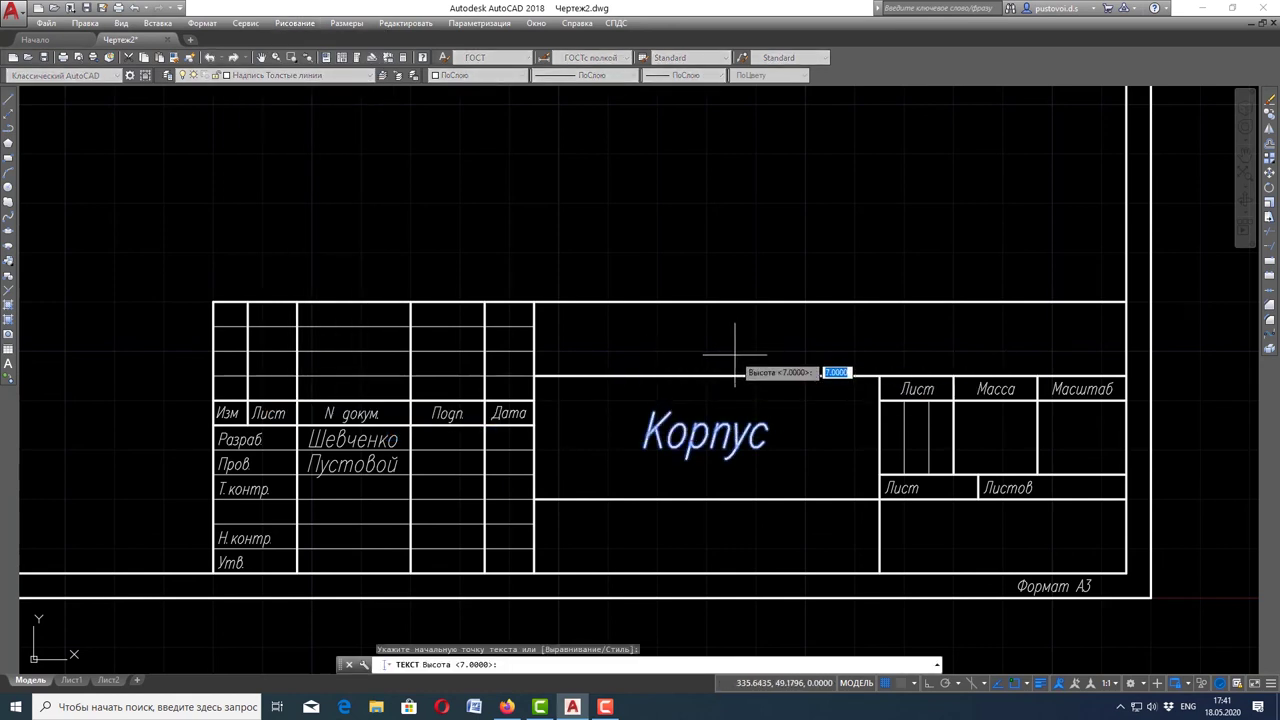
{"action": "key", "text": "Return"}
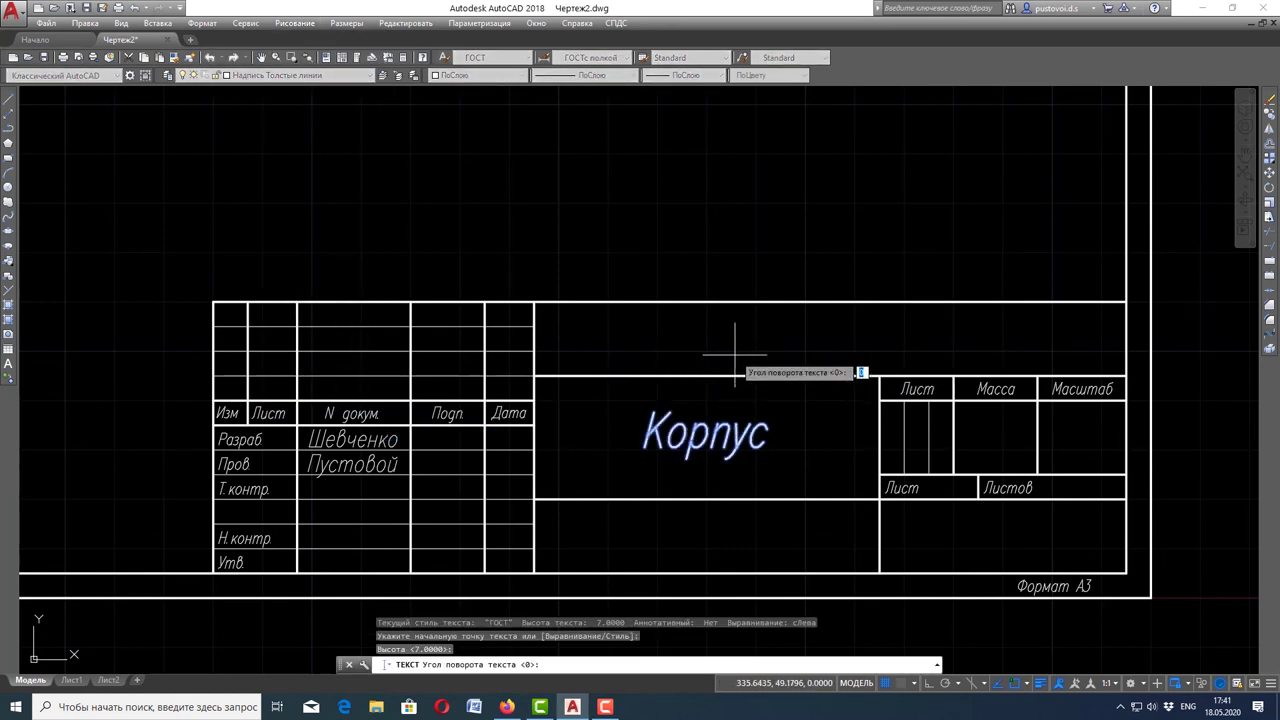
{"action": "key", "text": "Return"}
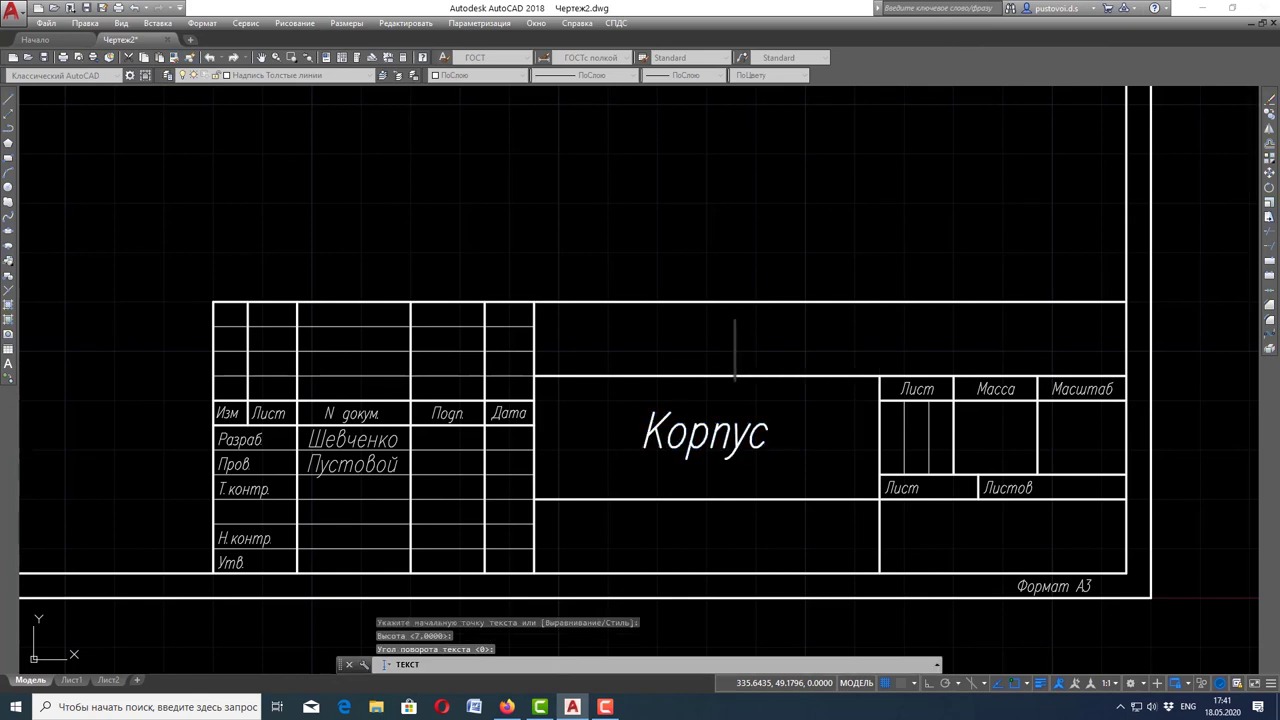
{"action": "type", "text": "Вариа"}
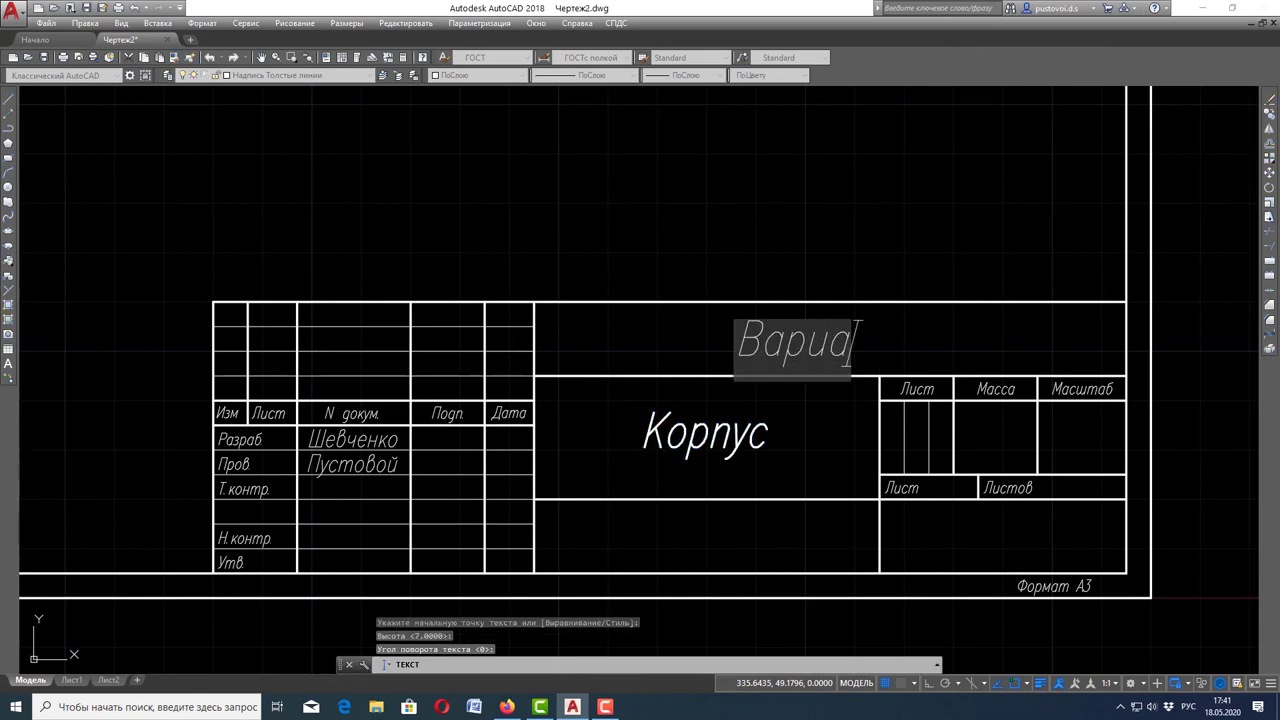
{"action": "type", "text": "нт 30"}
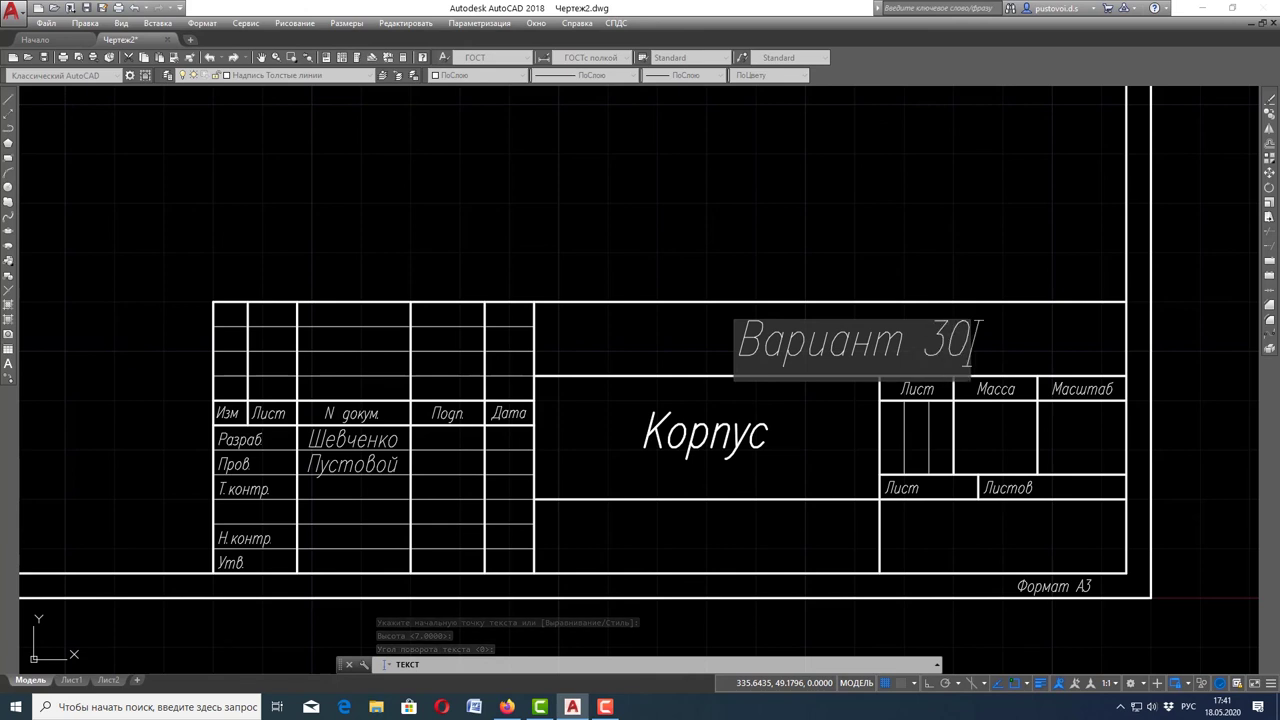
{"action": "key", "text": "Return"}
{"action": "key", "text": "Return"}
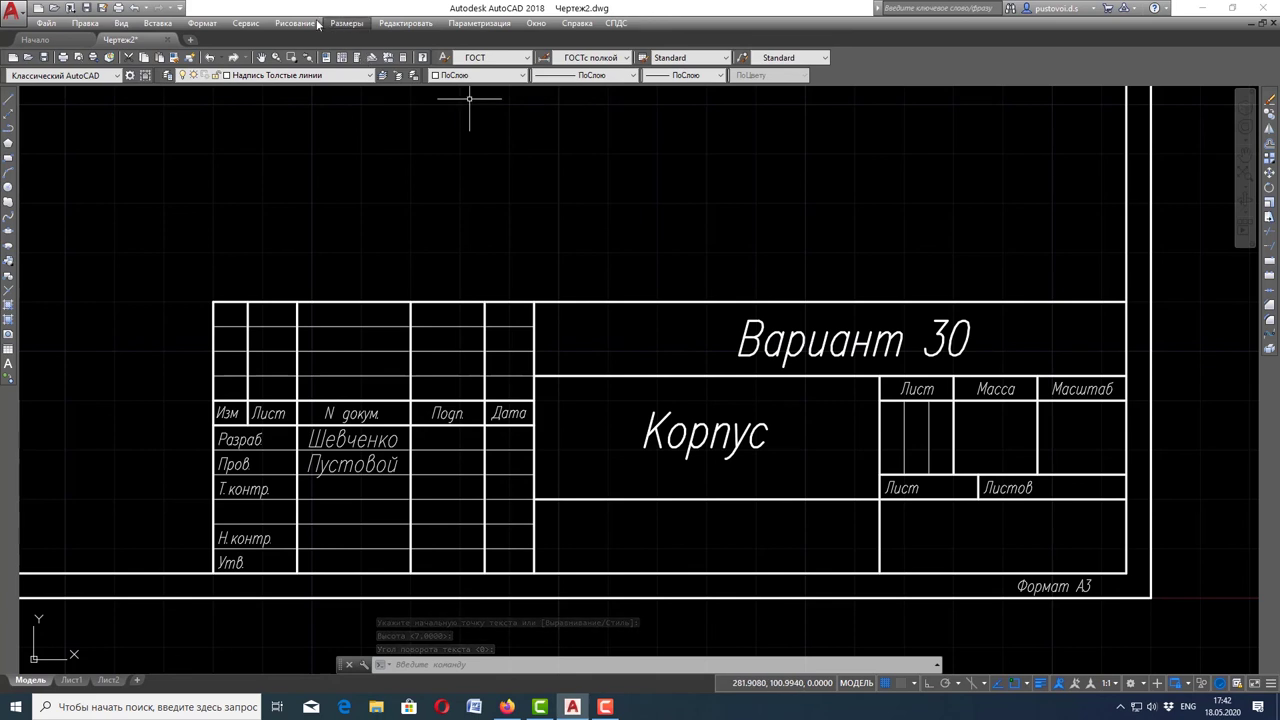
- Write 1:1 as 5-high, unrotated single-line text in the Масштаб cell
{"action": "left_click", "coordinate": [316, 24]}
{"action": "mouse_move", "coordinate": [300, 419]}
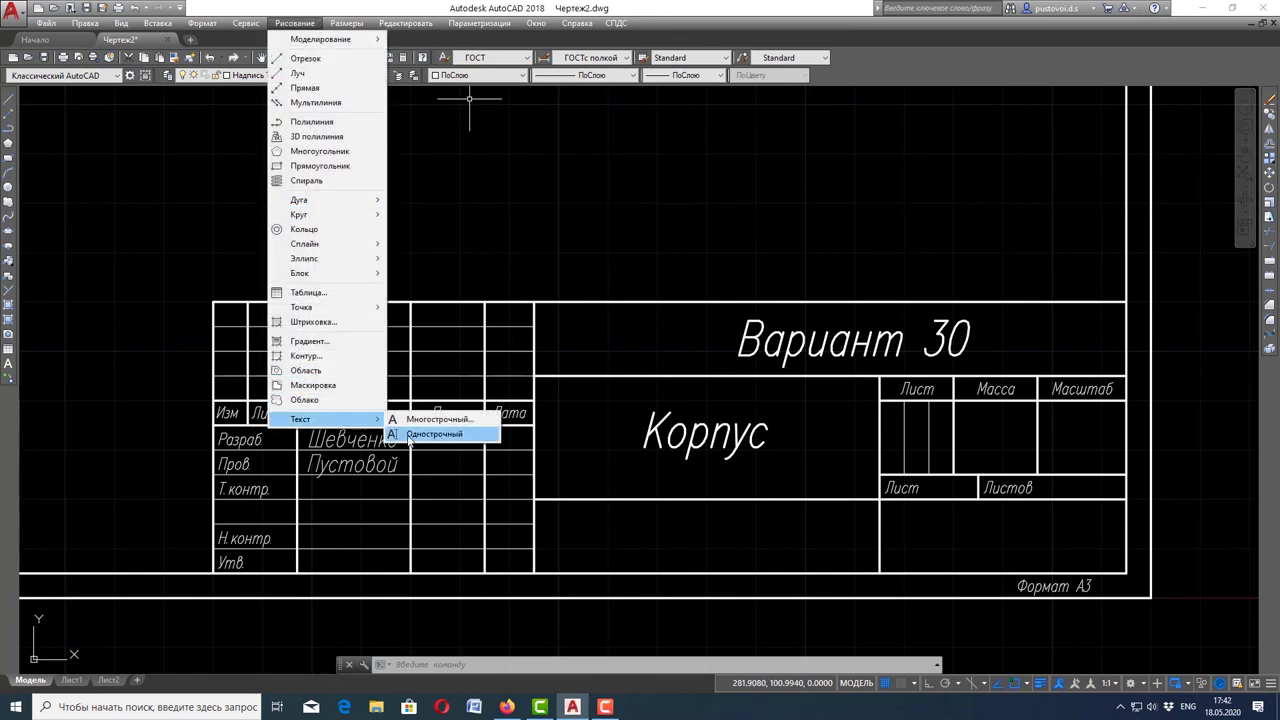
{"action": "left_click", "coordinate": [434, 434]}
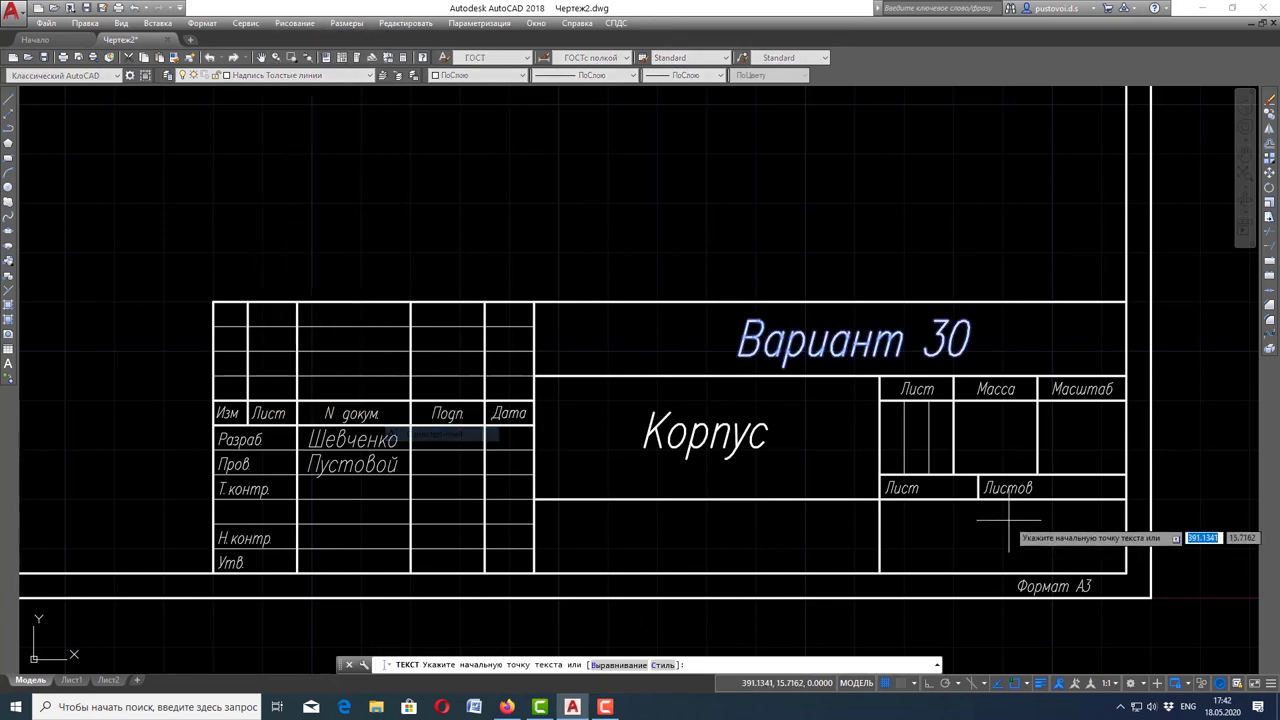
{"action": "left_click", "coordinate": [1063, 449]}
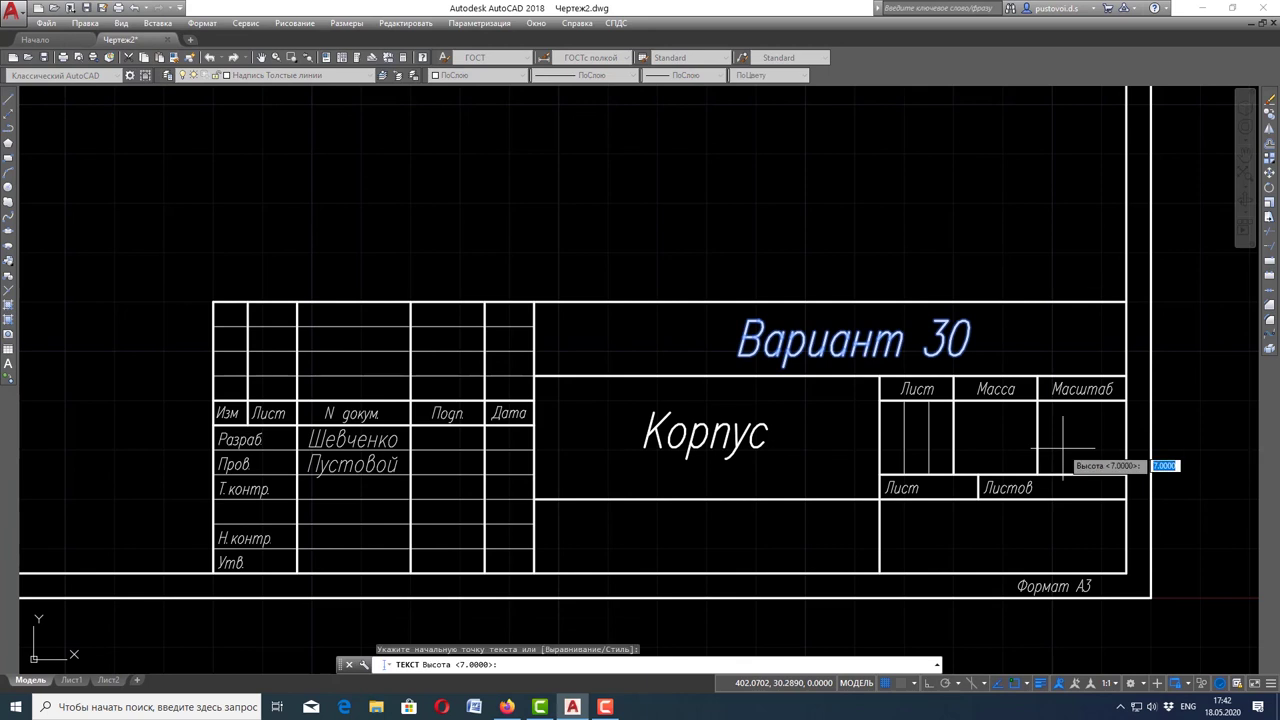
{"action": "type", "text": "5"}
{"action": "key", "text": "Return"}
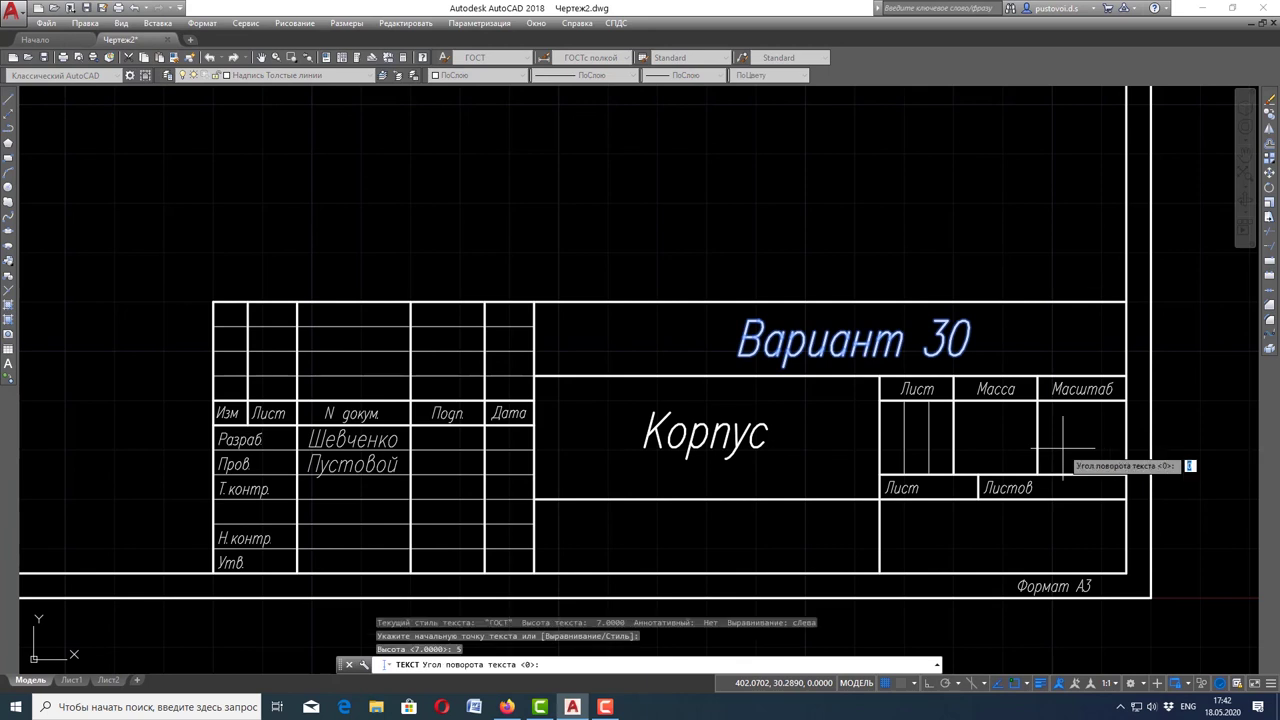
{"action": "key", "text": "Return"}
{"action": "type", "text": "1:"}
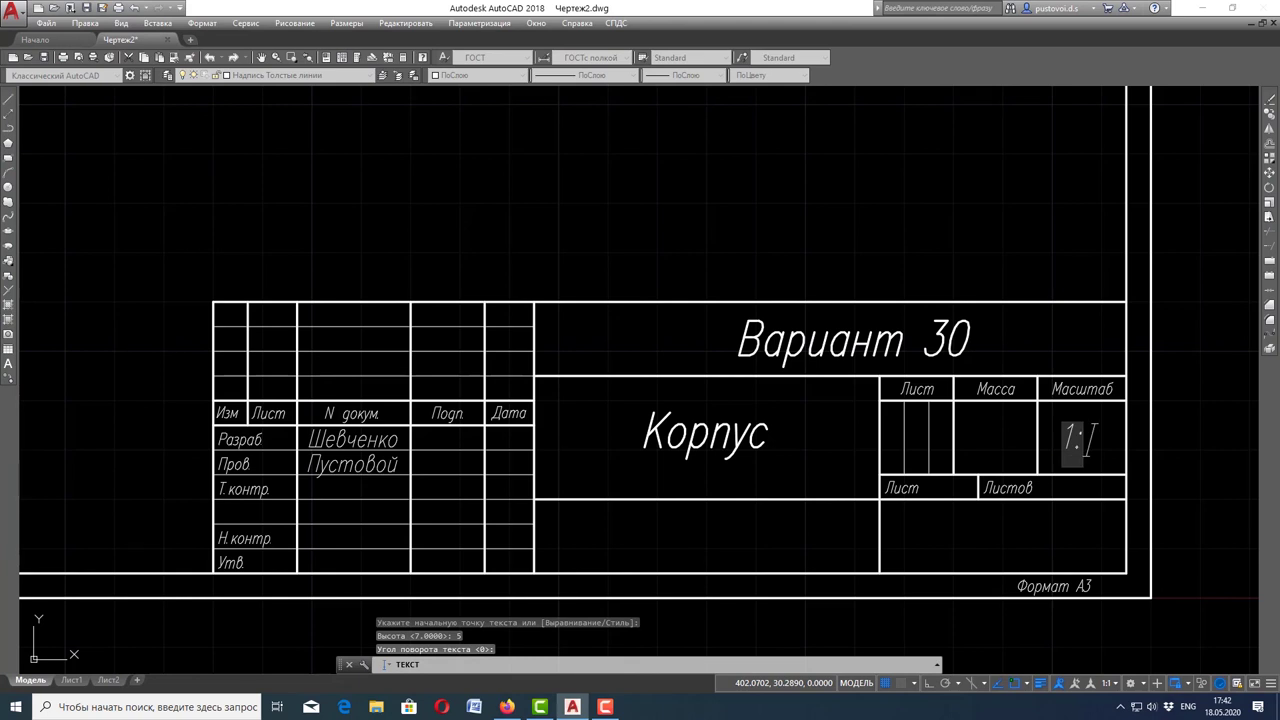
{"action": "type", "text": "1"}
{"action": "key", "text": "Return"}
{"action": "key", "text": "Return"}
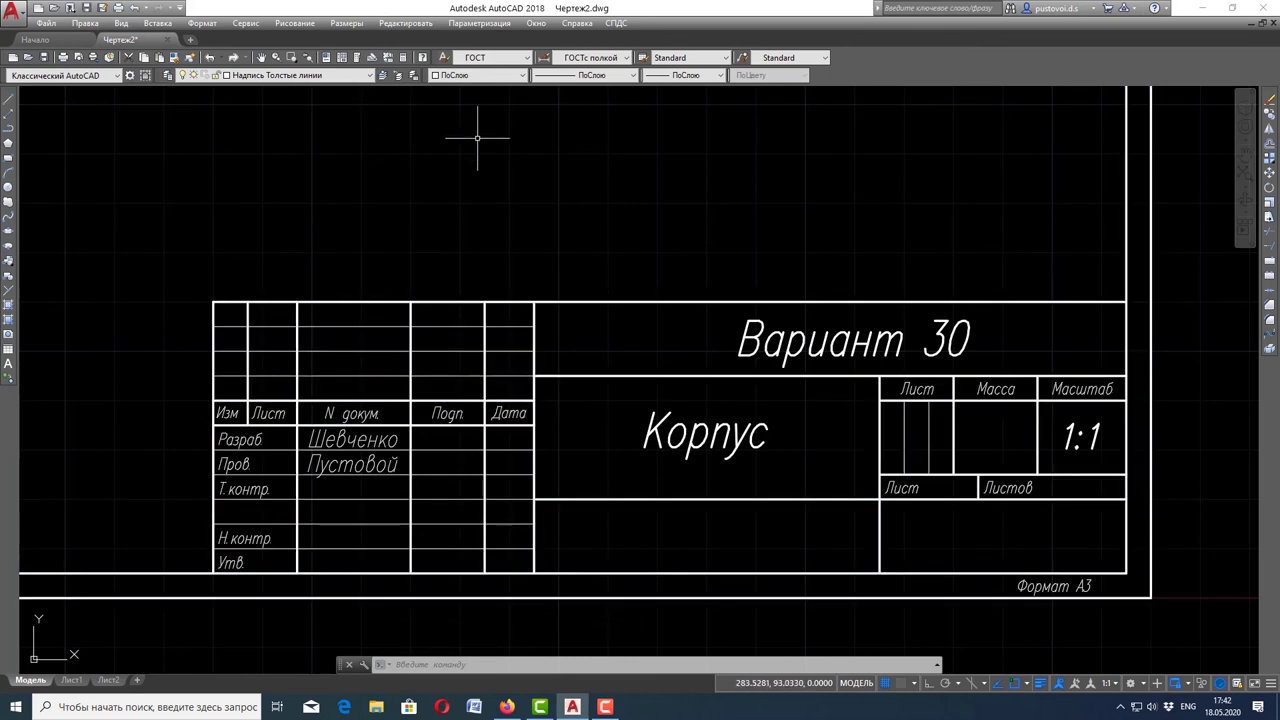
- Write 141-19-1 ЕТФ as 5-high single-line text in the bottom-right field
{"action": "left_click", "coordinate": [295, 22]}
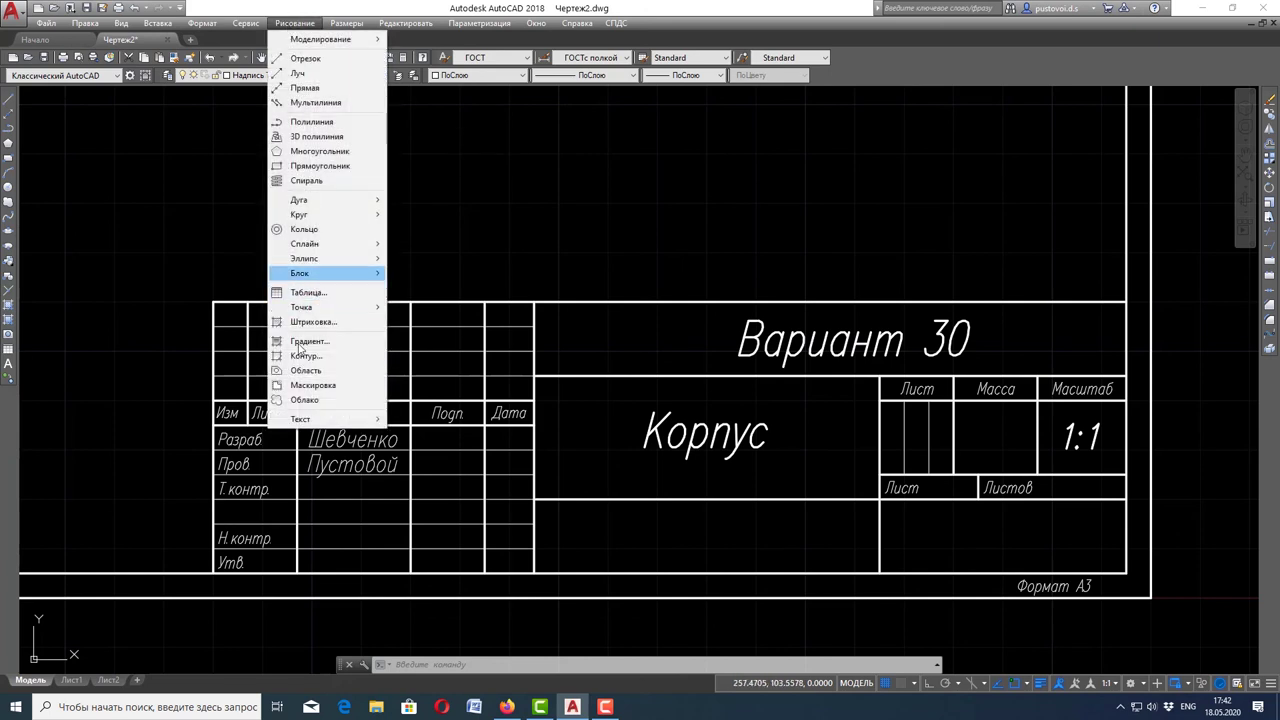
{"action": "mouse_move", "coordinate": [322, 419]}
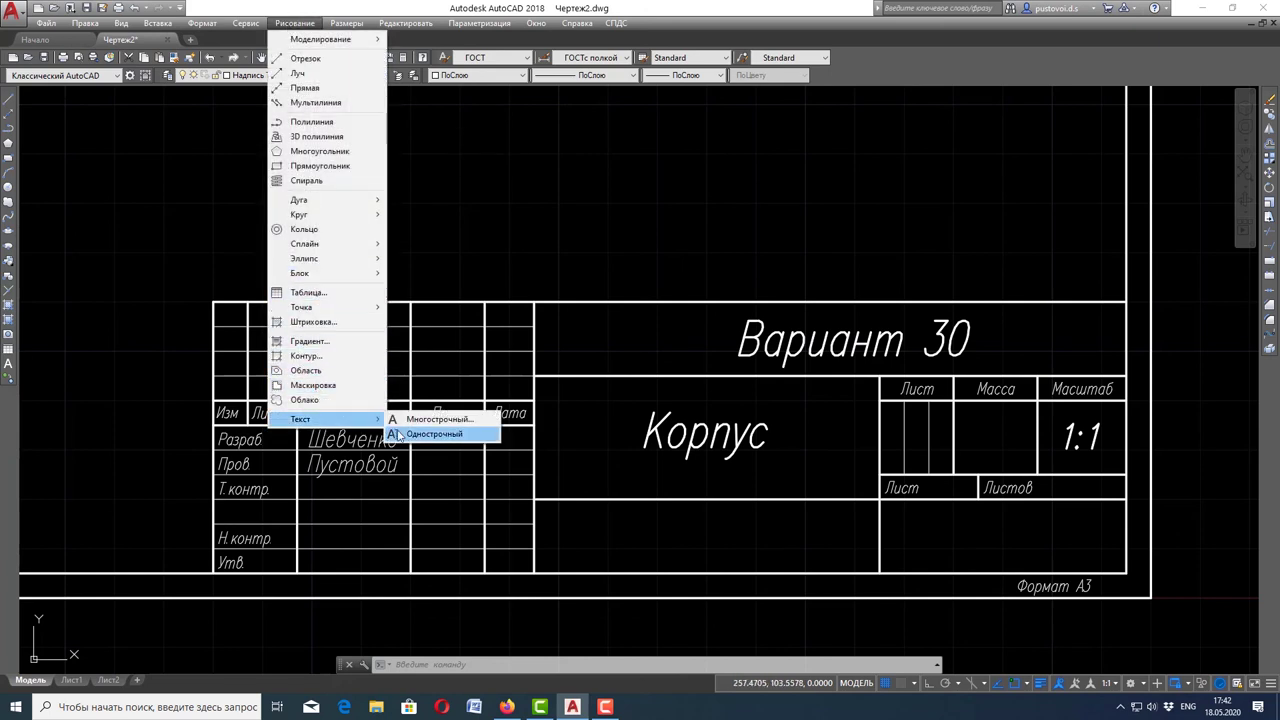
{"action": "left_click", "coordinate": [405, 434]}
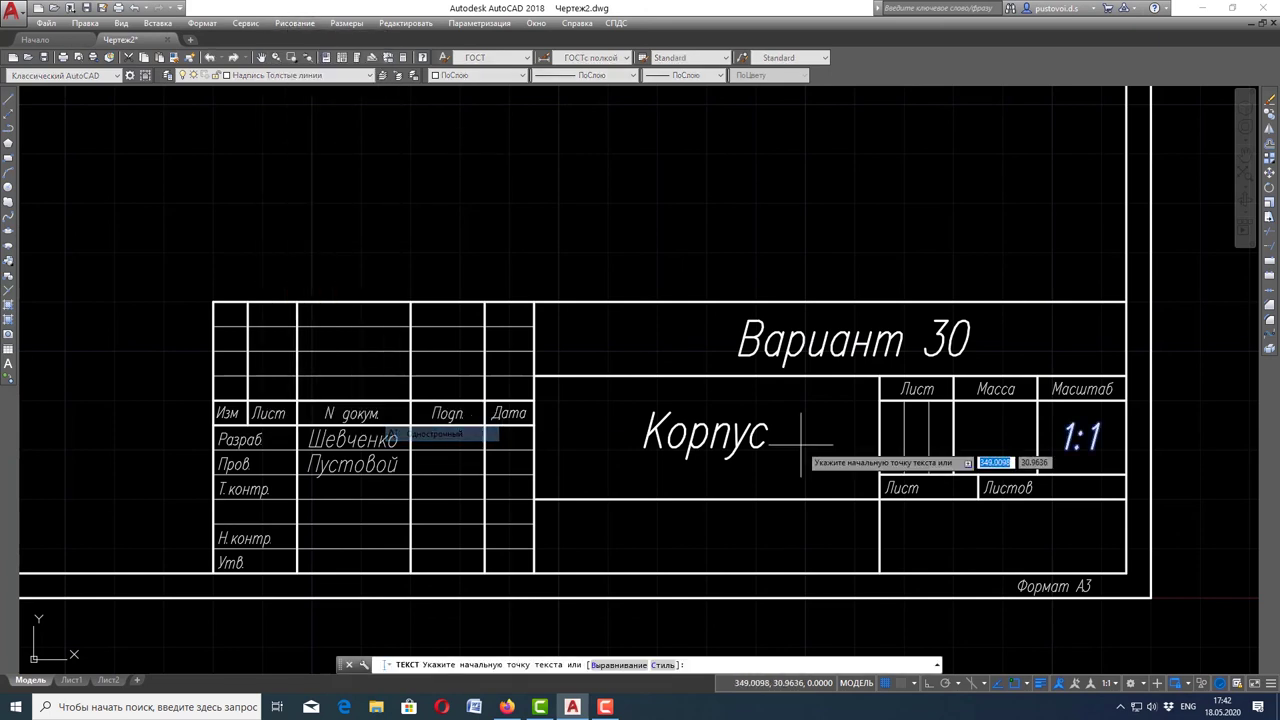
{"action": "left_click", "coordinate": [913, 548]}
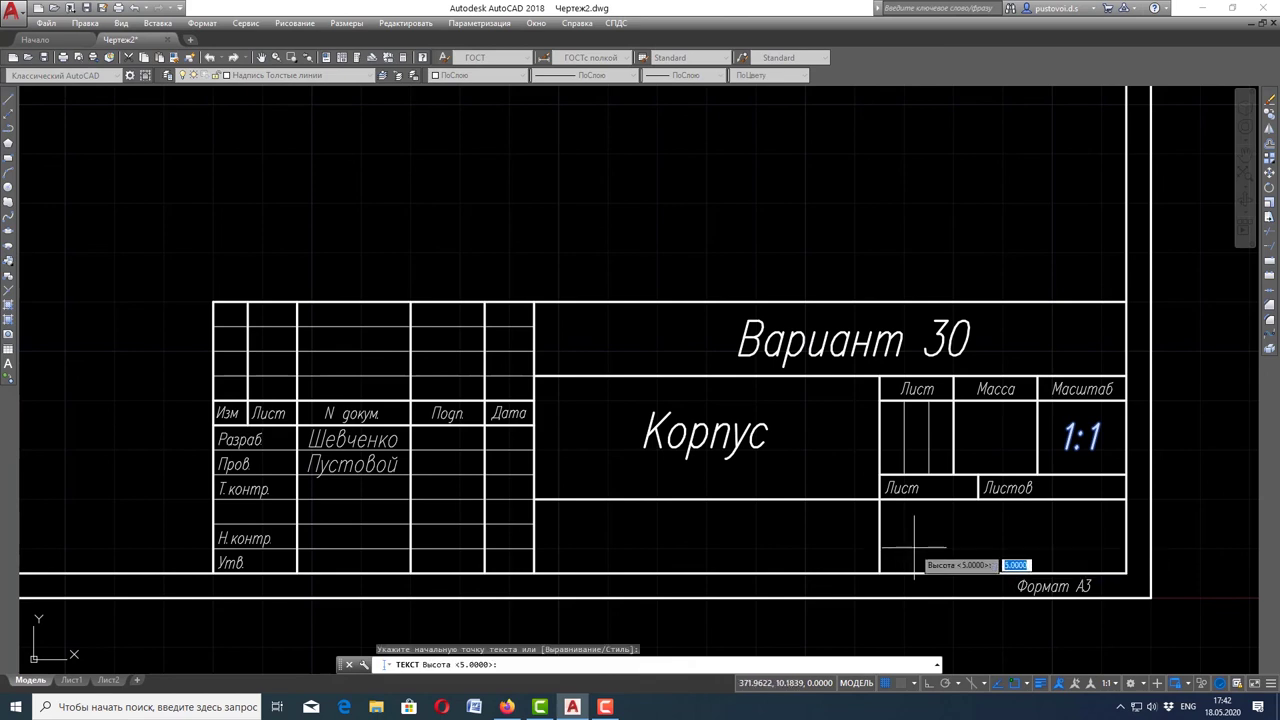
{"action": "key", "text": "Return"}
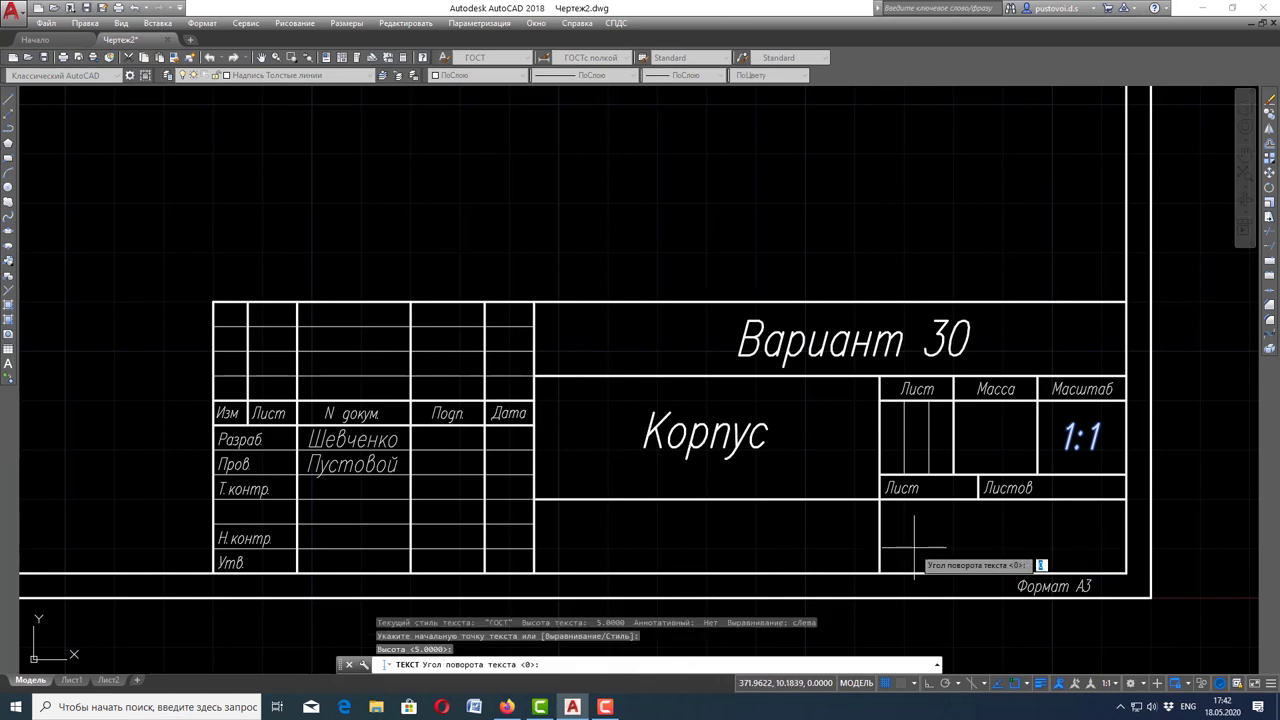
{"action": "key", "text": "Return"}
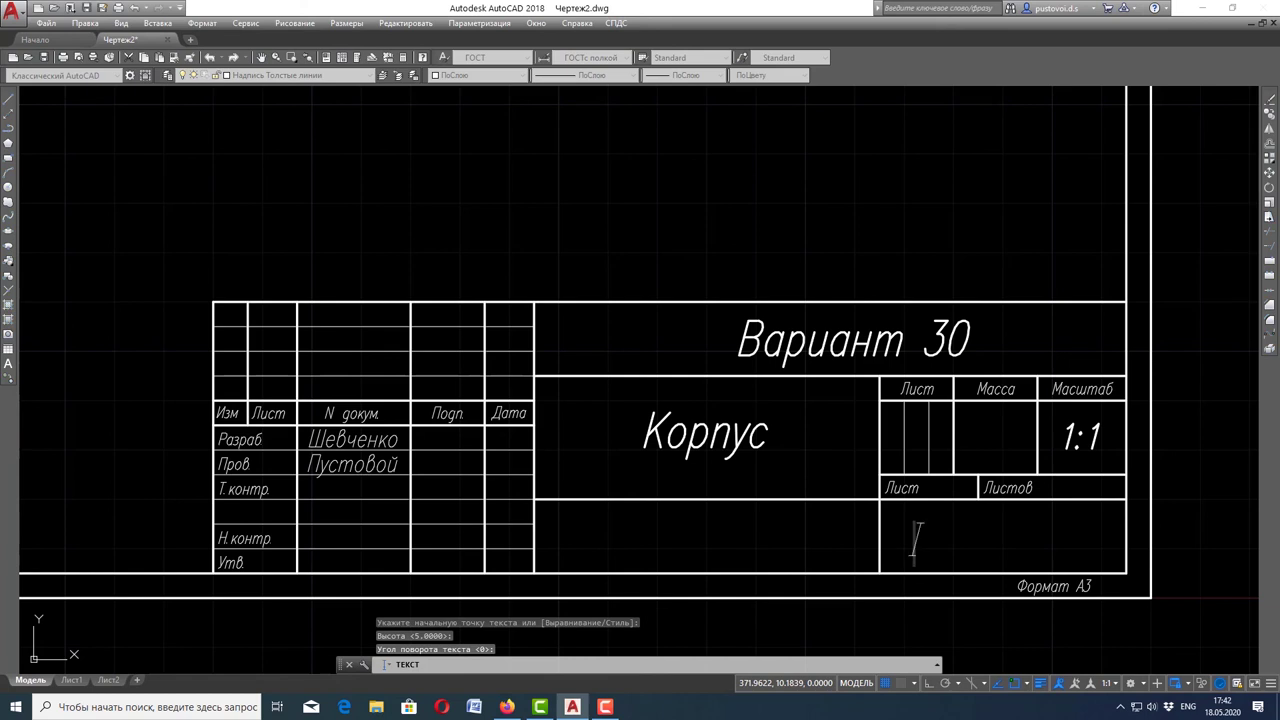
{"action": "type", "text": "141-"}
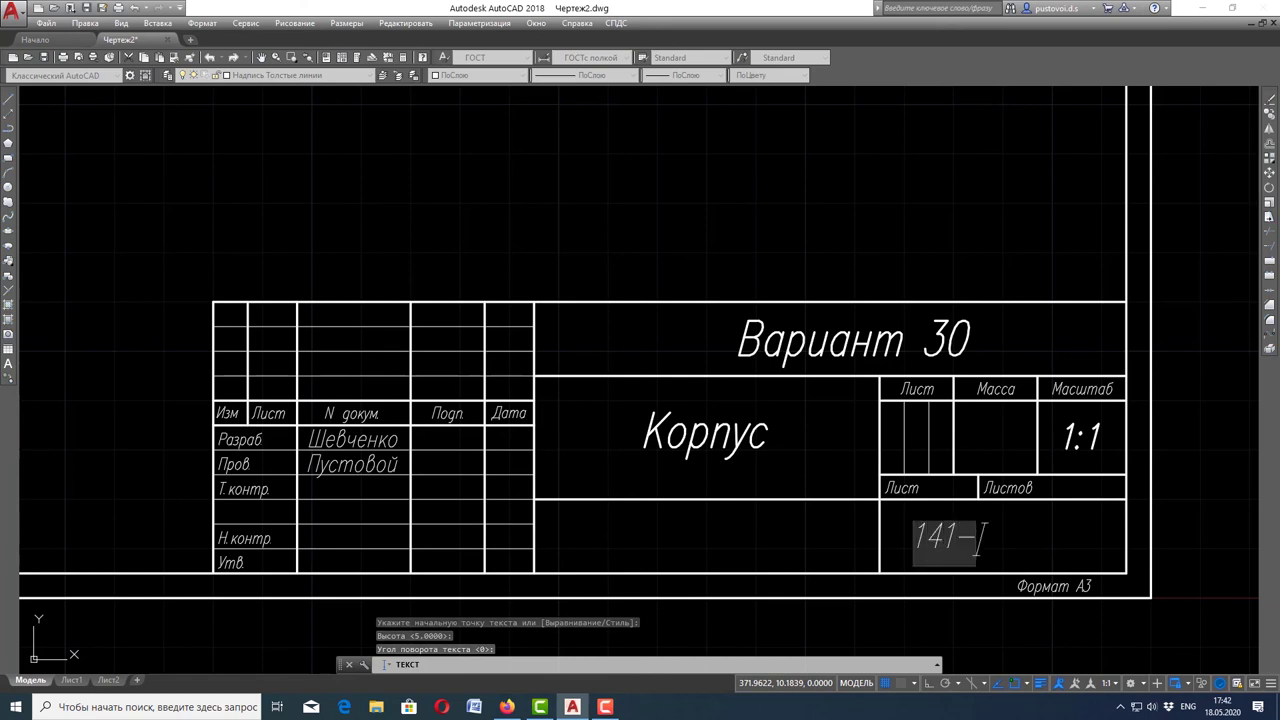
{"action": "type", "text": "19-1"}
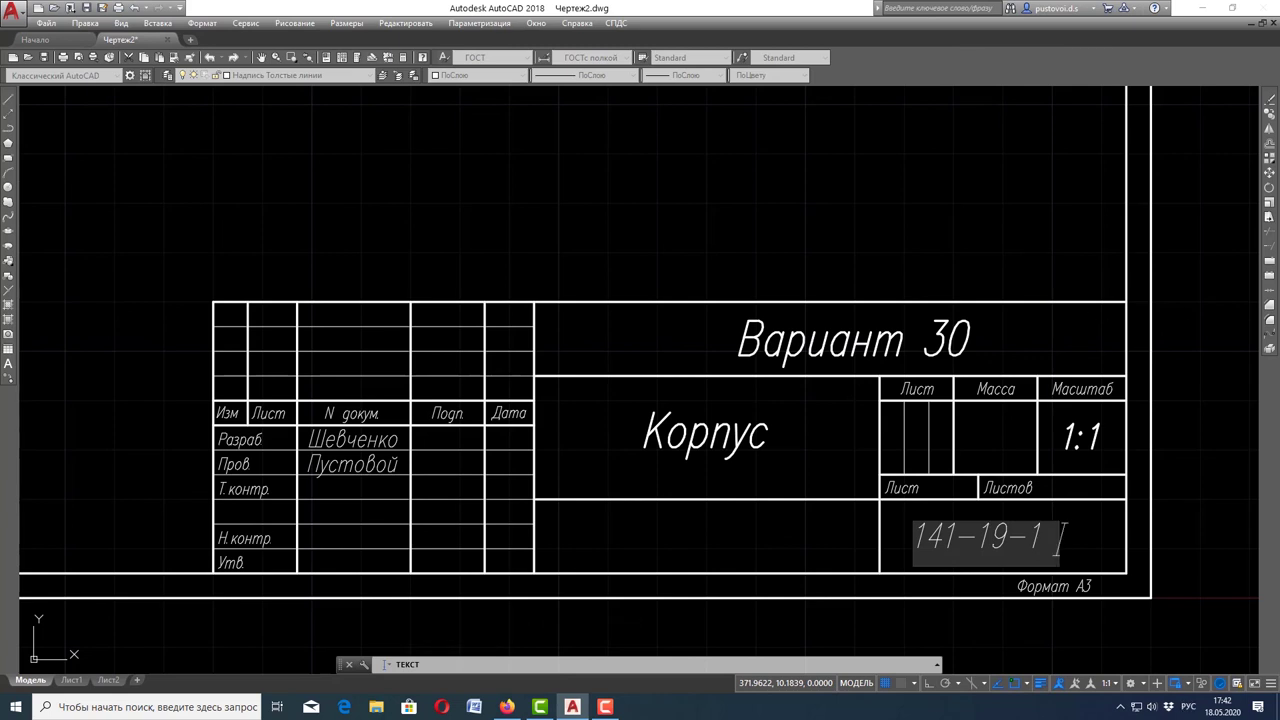
{"action": "type", "text": " ЕТФ"}
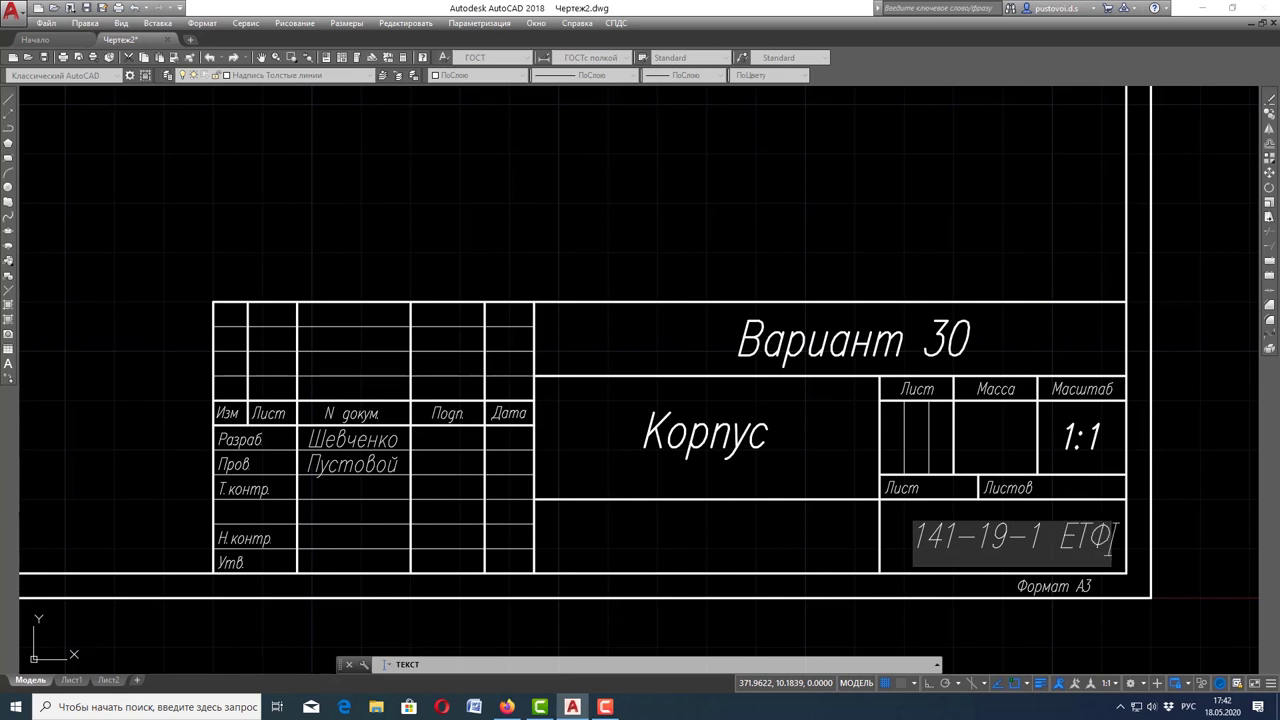
{"action": "key", "text": "Return"}
{"action": "key", "text": "Return"}
{"action": "key", "text": "Escape"}
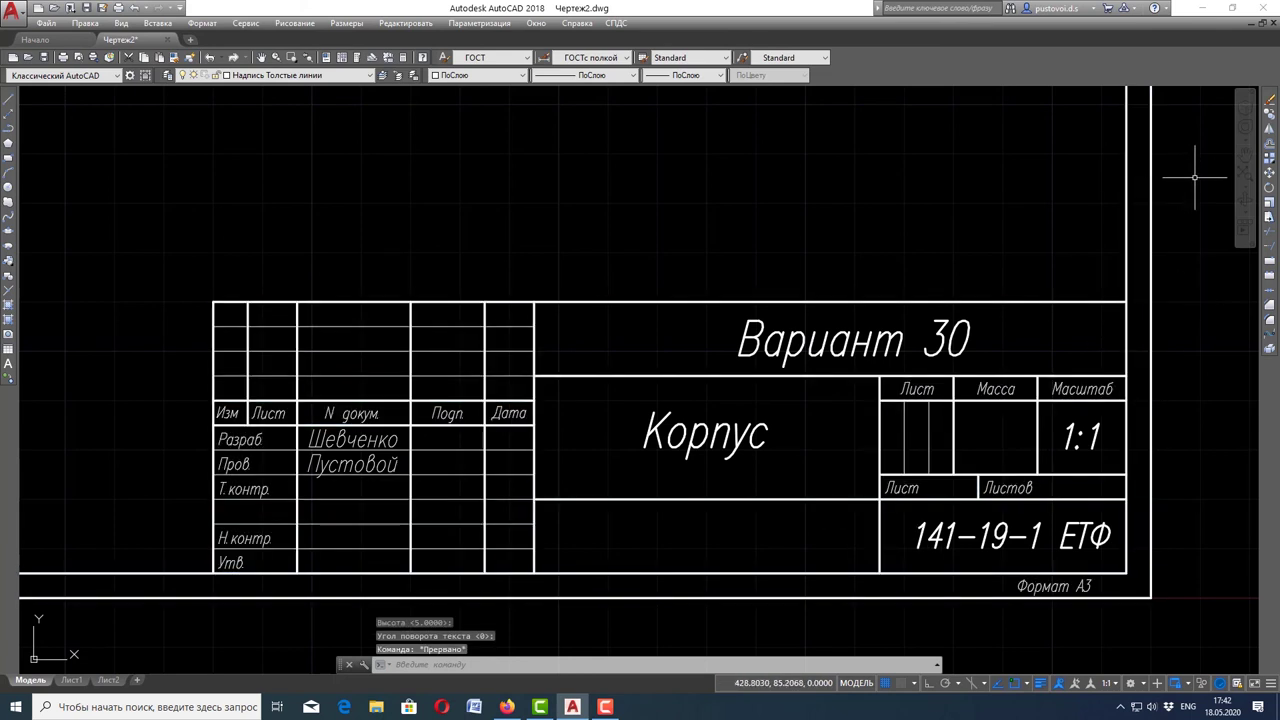
- Zoom to show the whole A3 sheet and start Save As from the Файл menu
{"action": "left_click", "coordinate": [1246, 173]}
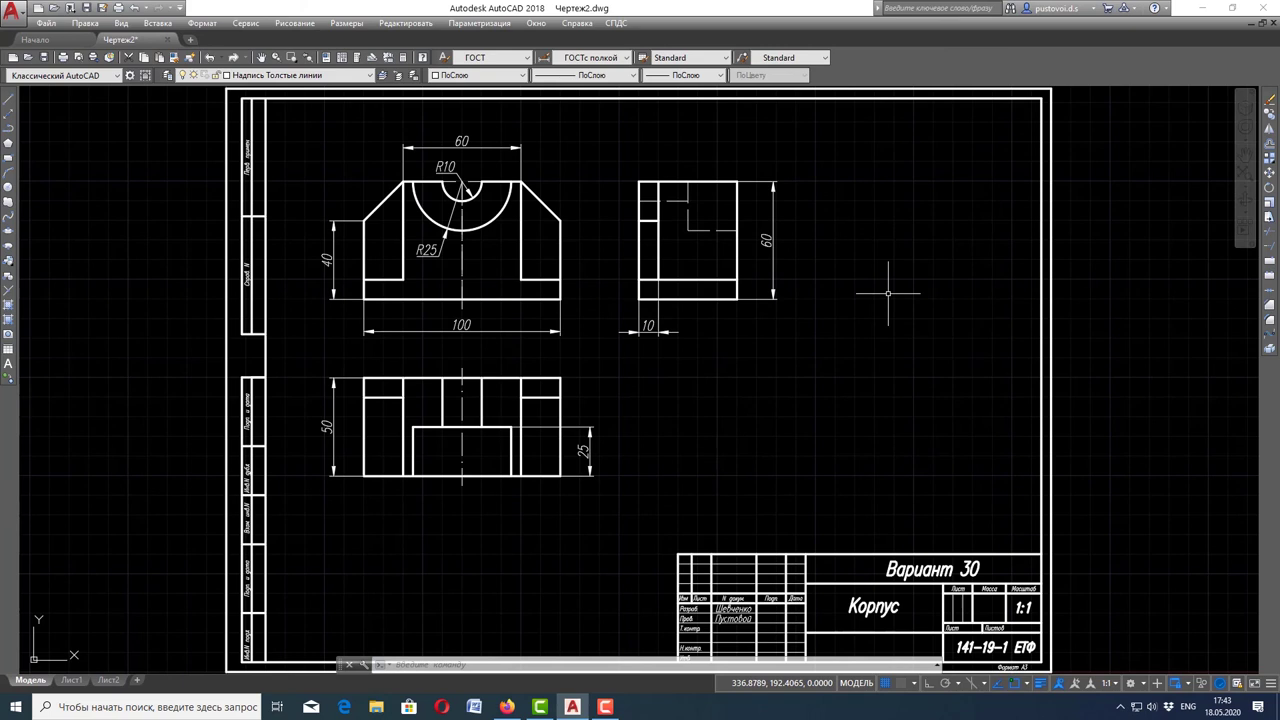
{"action": "left_click", "coordinate": [46, 23]}
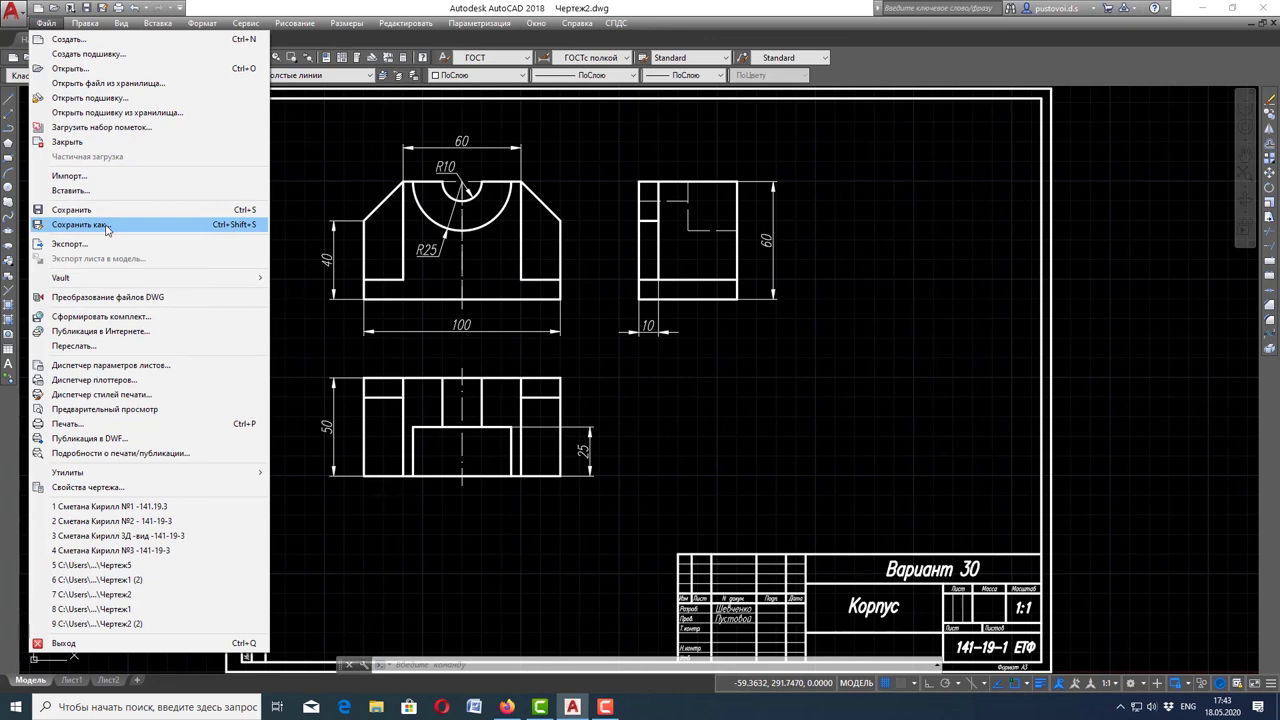
{"action": "left_click", "coordinate": [230, 232]}
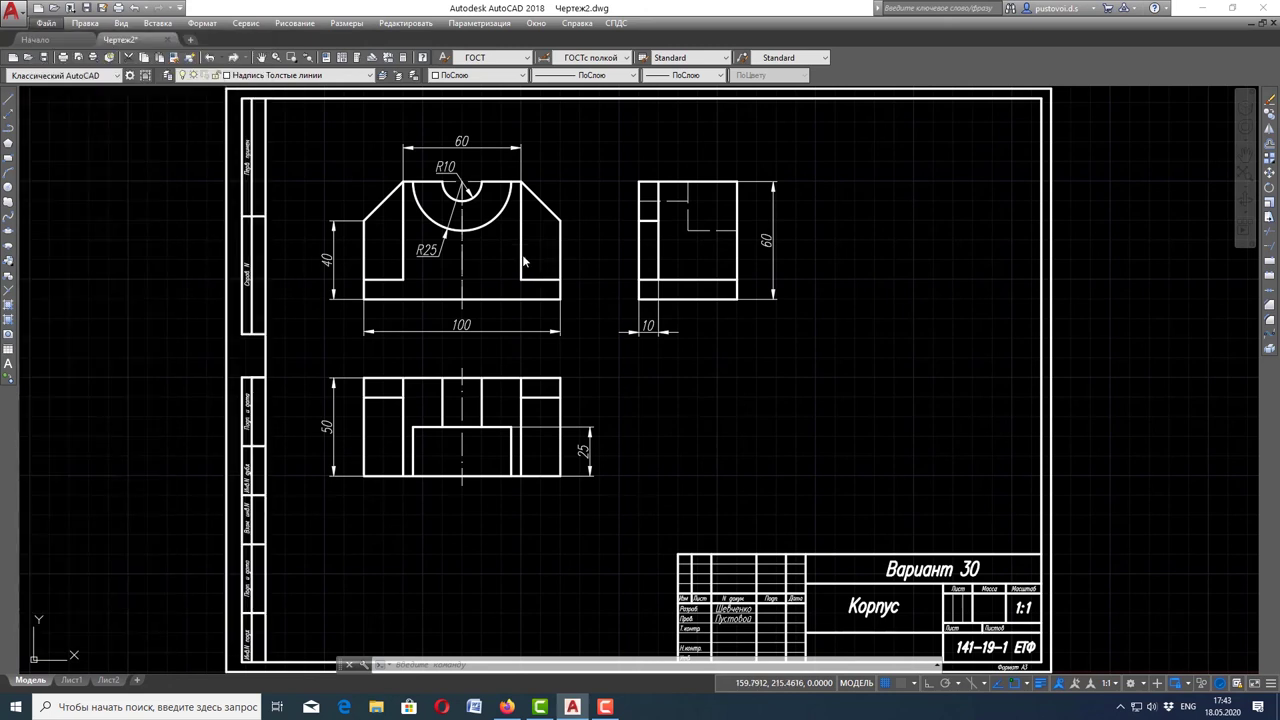